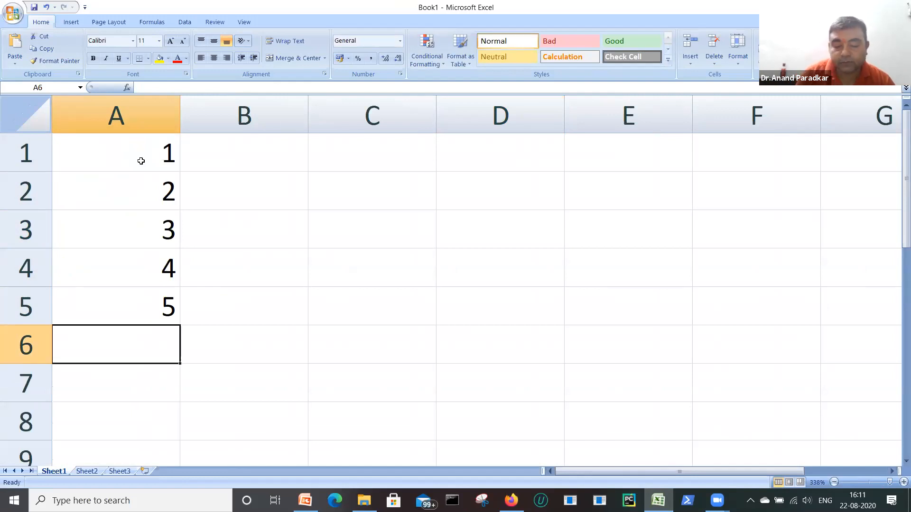
Total cells A1 through A5 in cell A6 with the formula =SUM(A1:A5)
text(=)
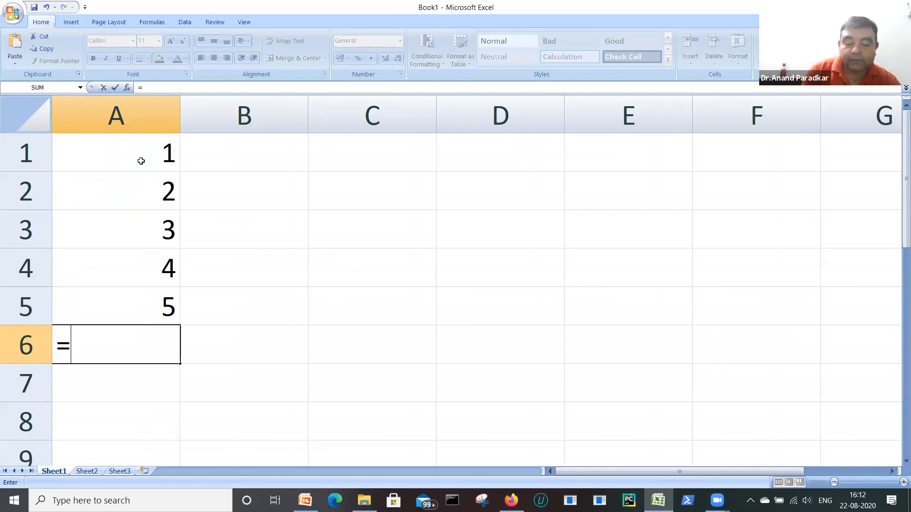
text(sum)
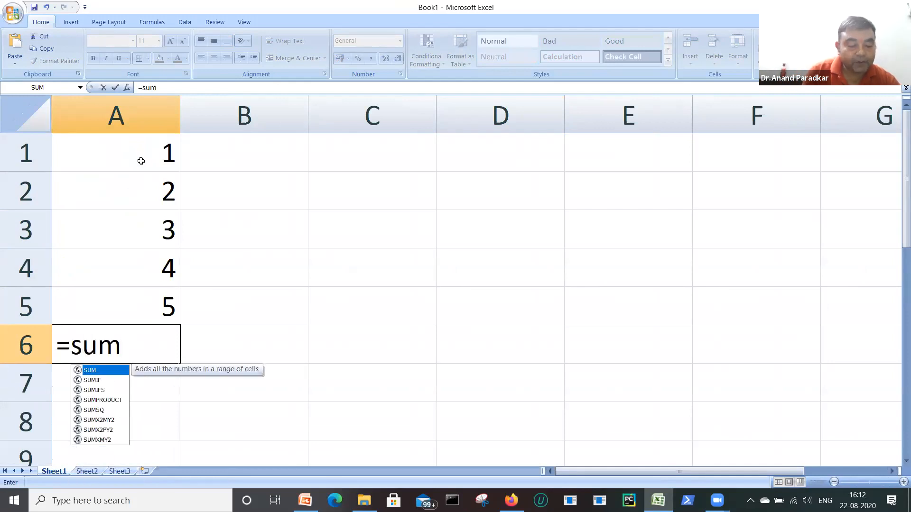
key(Tab)
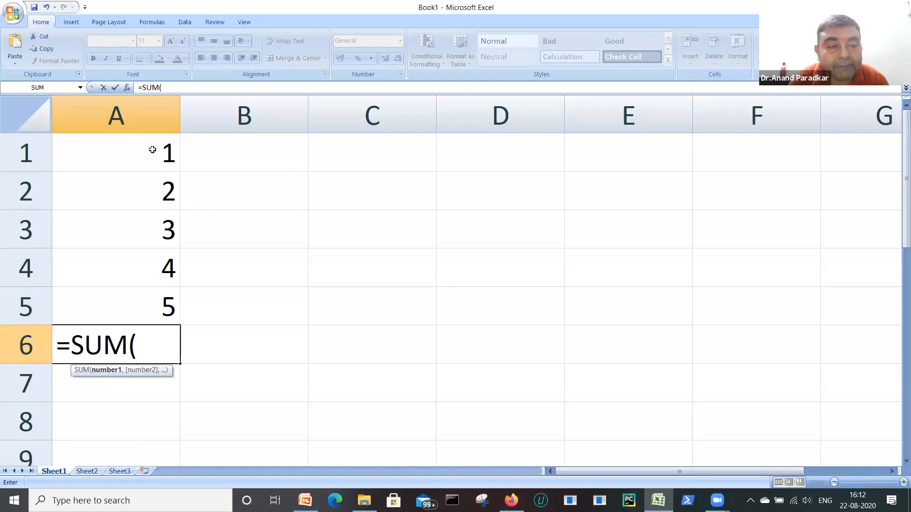
drag(152, 150, 167, 292)
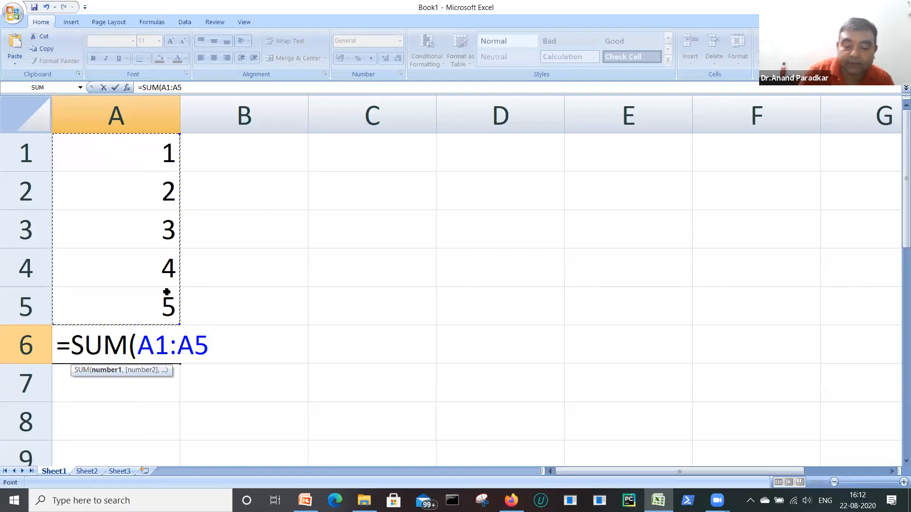
text())
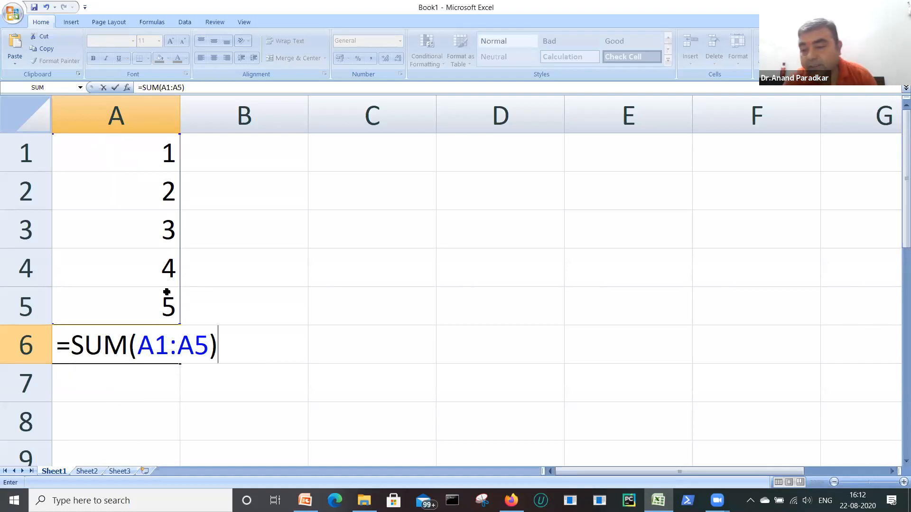
key(Return)
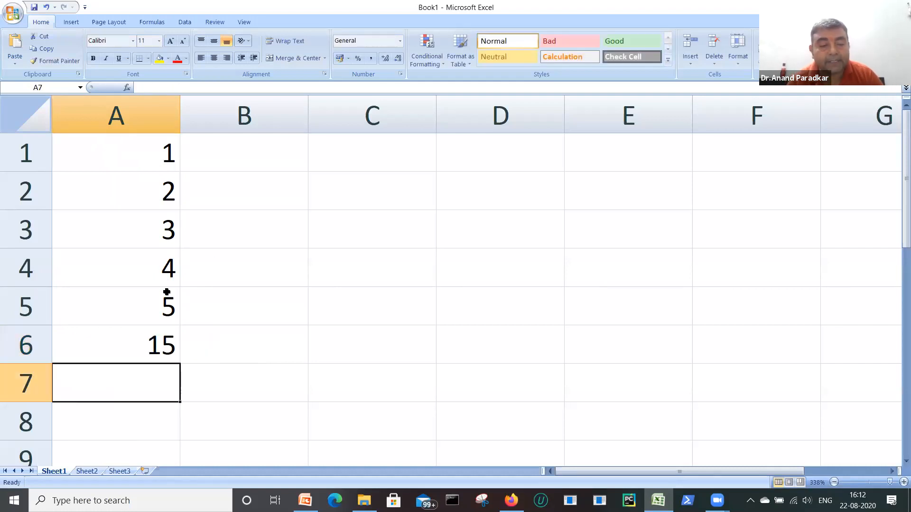
Clear the SUM formula from cell A6 and reselect the empty cell
click(155, 344)
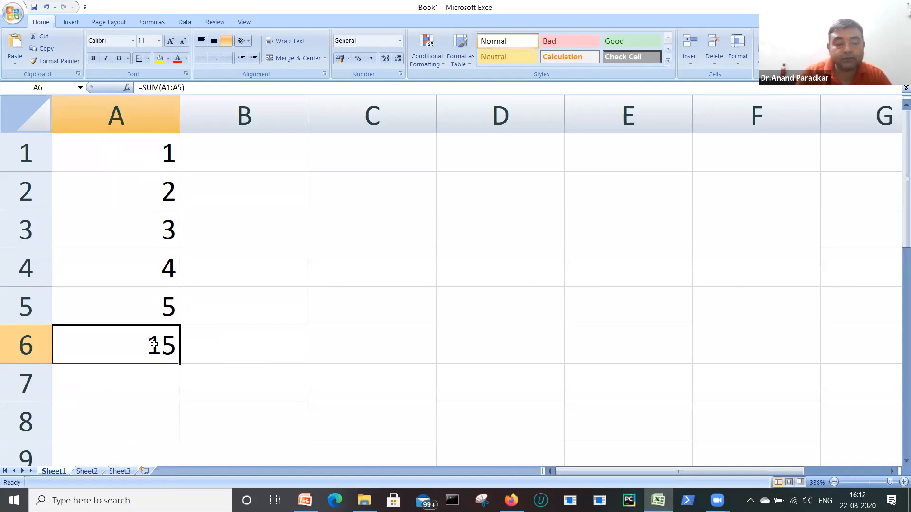
key(BackSpace)
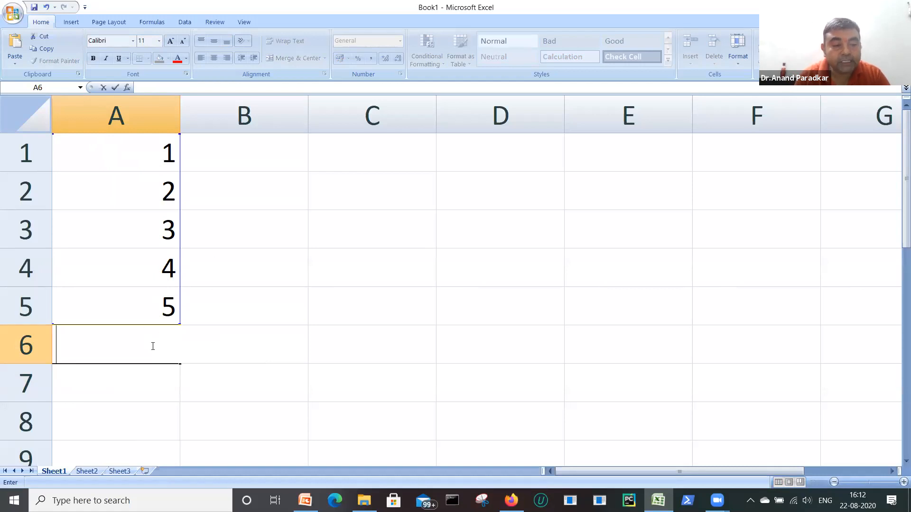
click(133, 350)
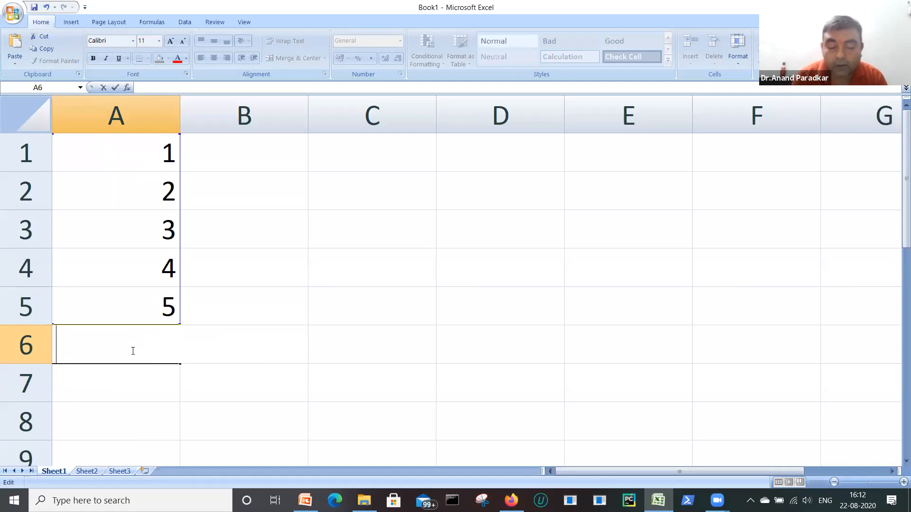
key(ctrl+Return)
click(282, 349)
click(144, 342)
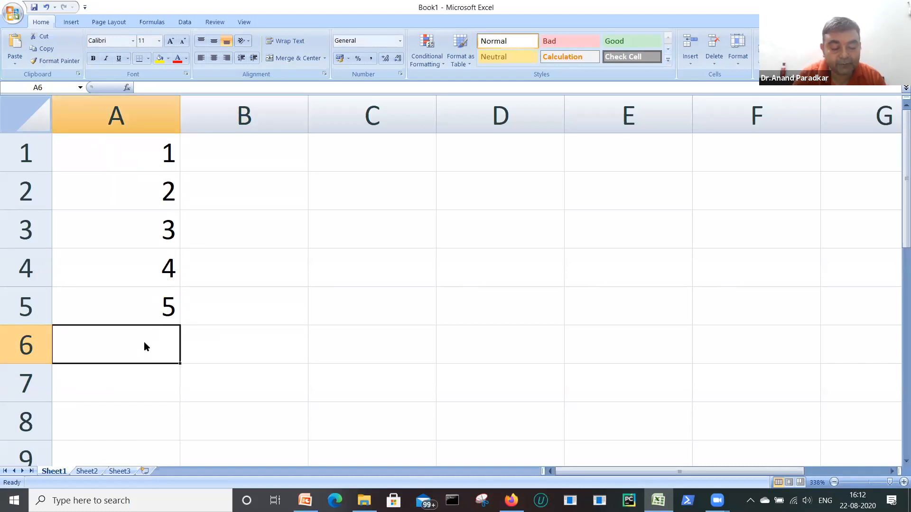
Total A1:A5 in cell A6 with AutoSum and clear the cell again
key(alt+equal)
key(Return)
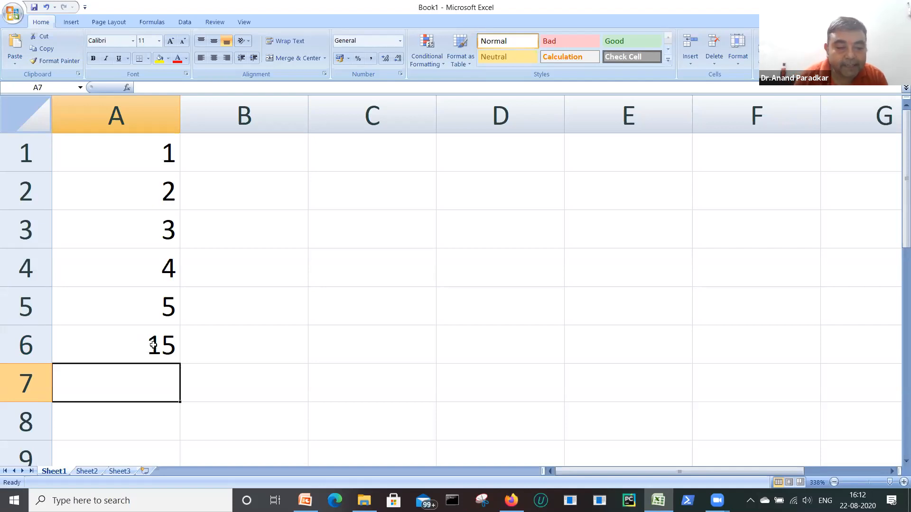
click(153, 345)
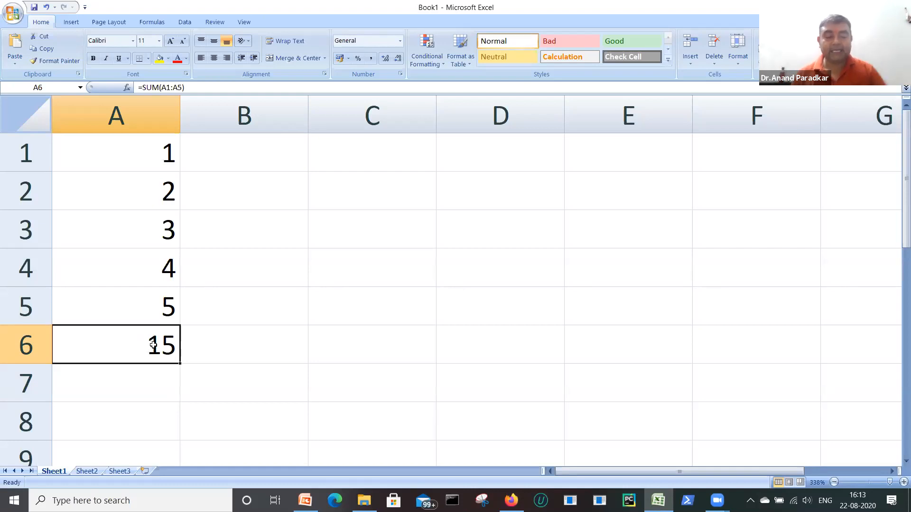
key(BackSpace)
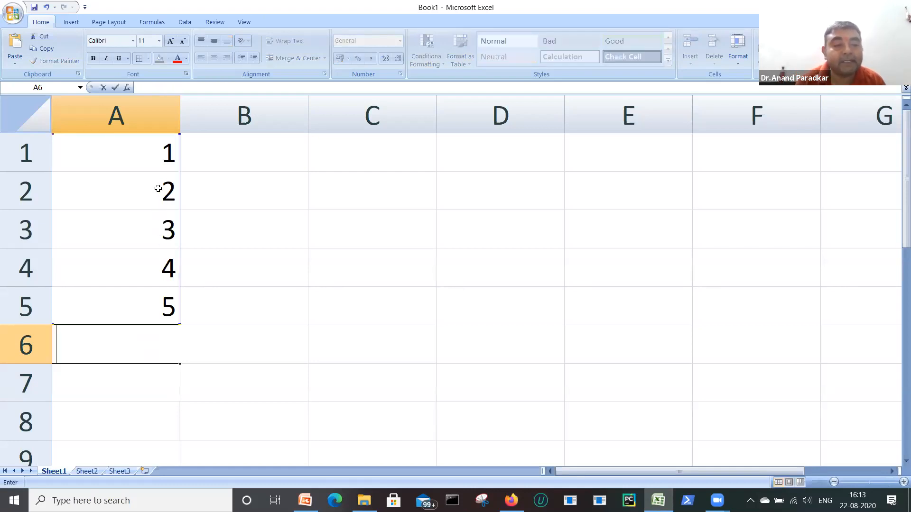
Select cells A1 through A5 to read their status bar totals, mark the Sum readout with a circle and arrow, and erase the marks
click(154, 146)
drag(148, 184, 148, 293)
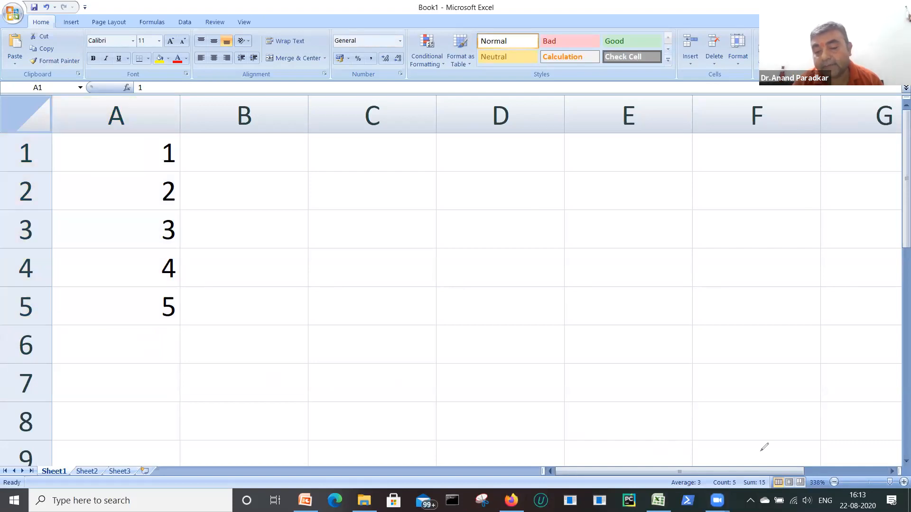
mouse_move(768, 461)
mouse_down()
mouse_move(697, 475)
mouse_move(726, 506)
mouse_move(762, 455)
mouse_up()
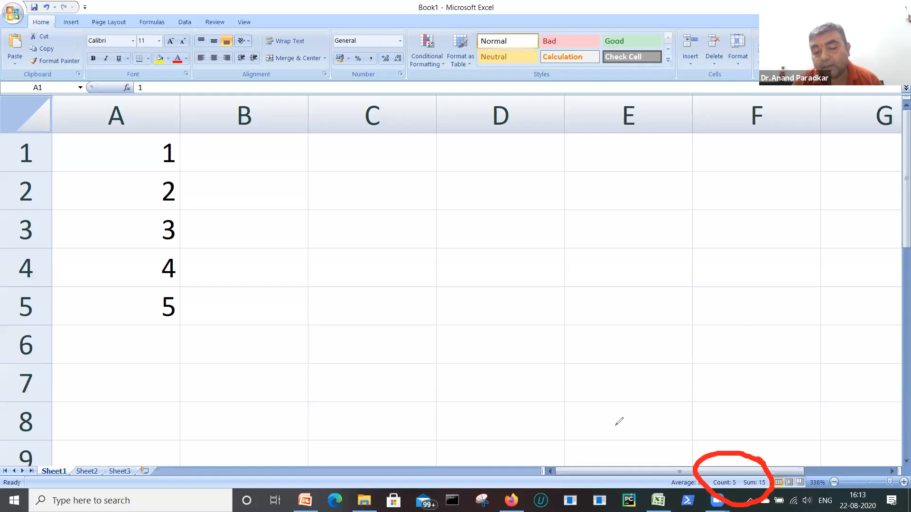
mouse_move(743, 413)
mouse_down()
mouse_move(761, 477)
mouse_move(772, 464)
mouse_up()
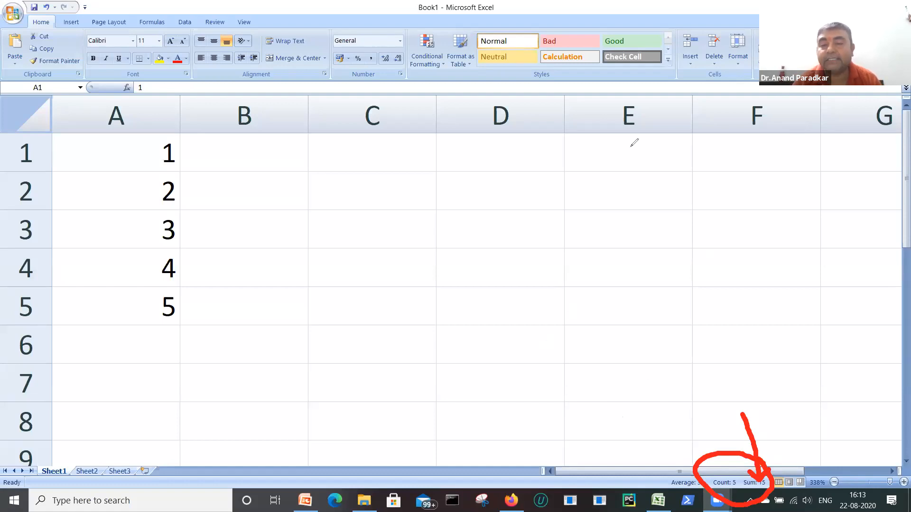
key(e)
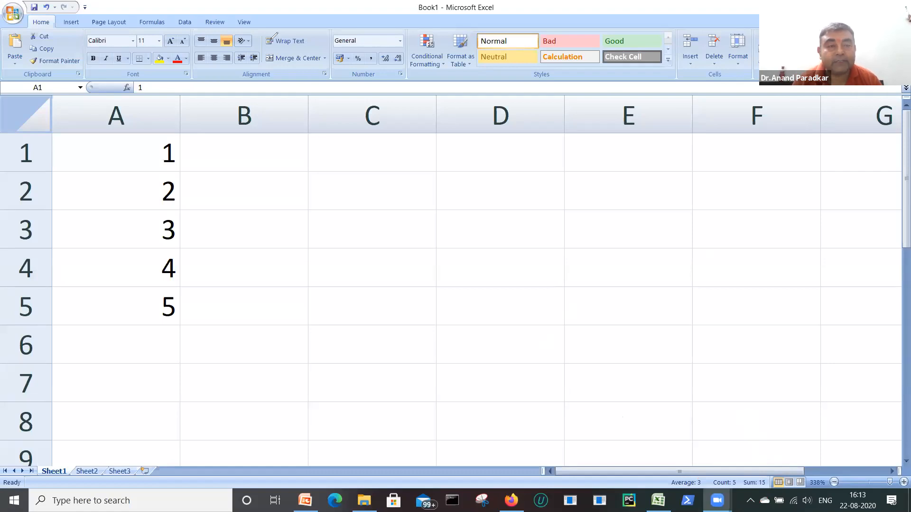
Insert an AutoSum of A1:A5 in cell A6 and delete the resulting formula
click(141, 347)
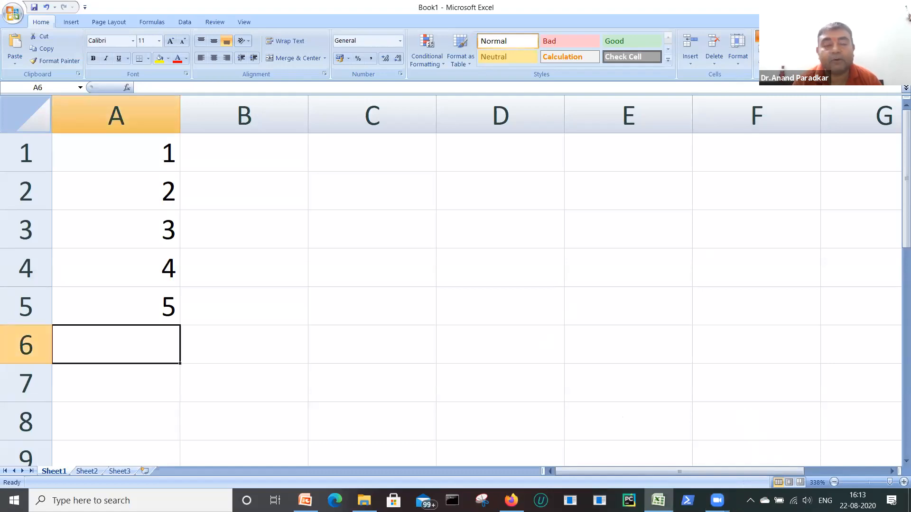
key(alt+equal)
key(Return)
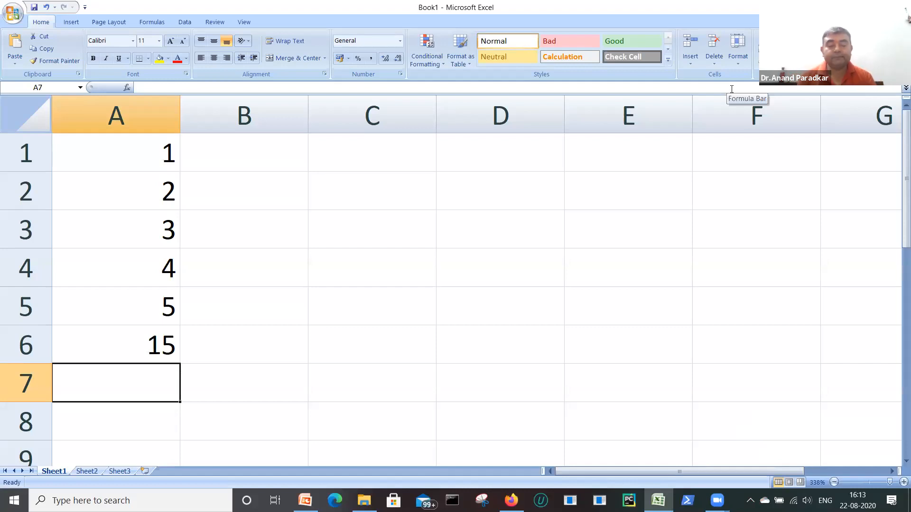
key(Up)
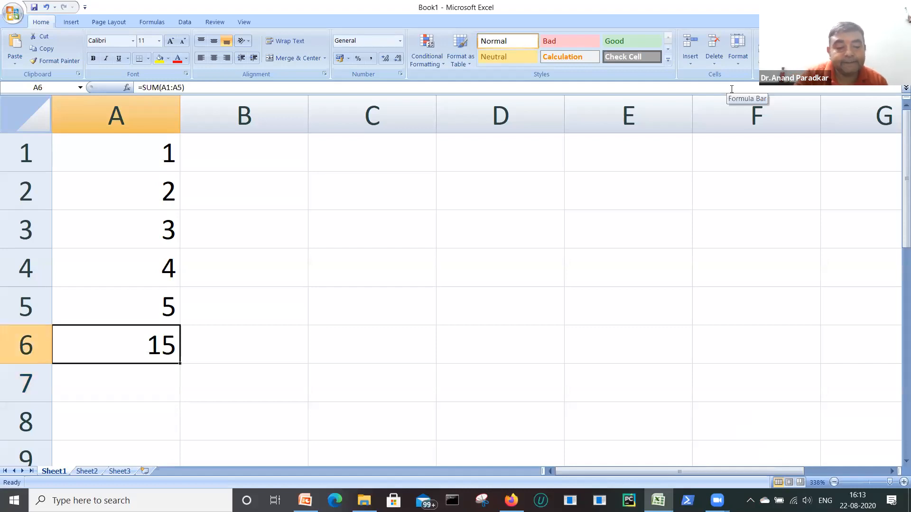
key(Delete)
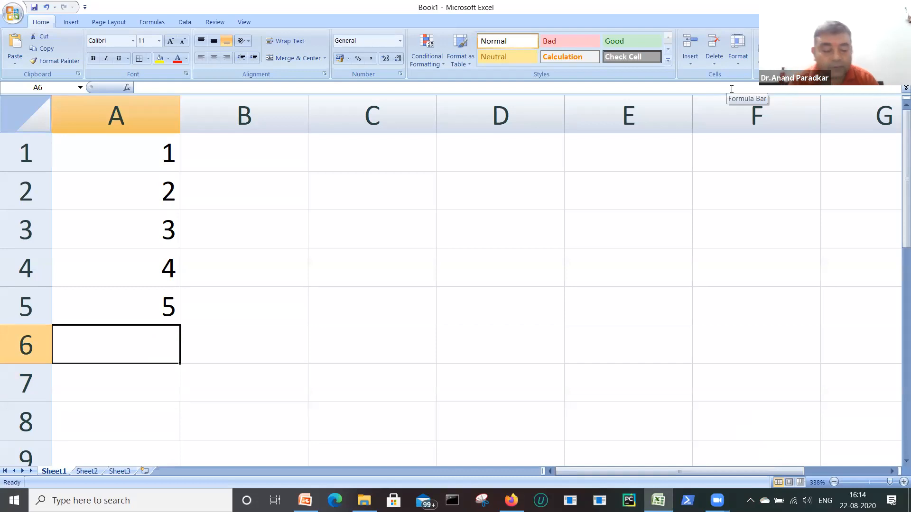
Repeat the AutoSum of A1:A5 in cell A6 and empty the cell once more
key(alt+equal)
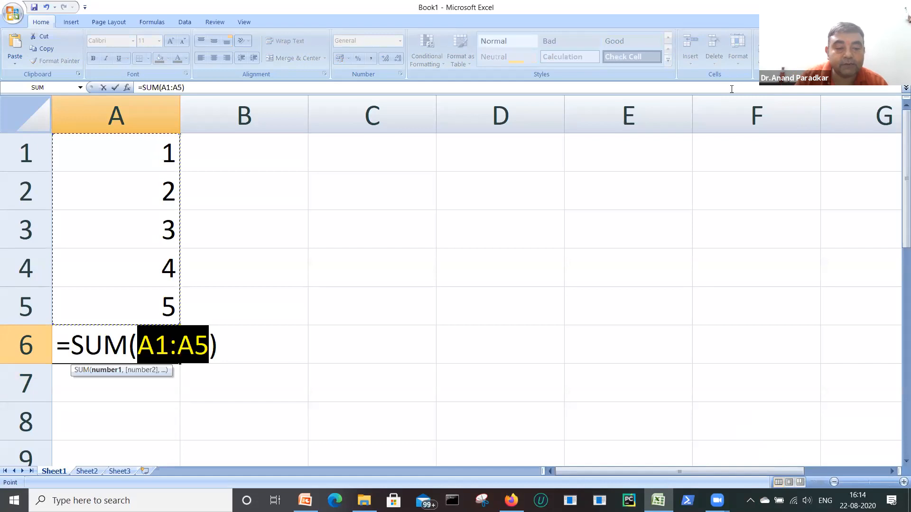
key(Return)
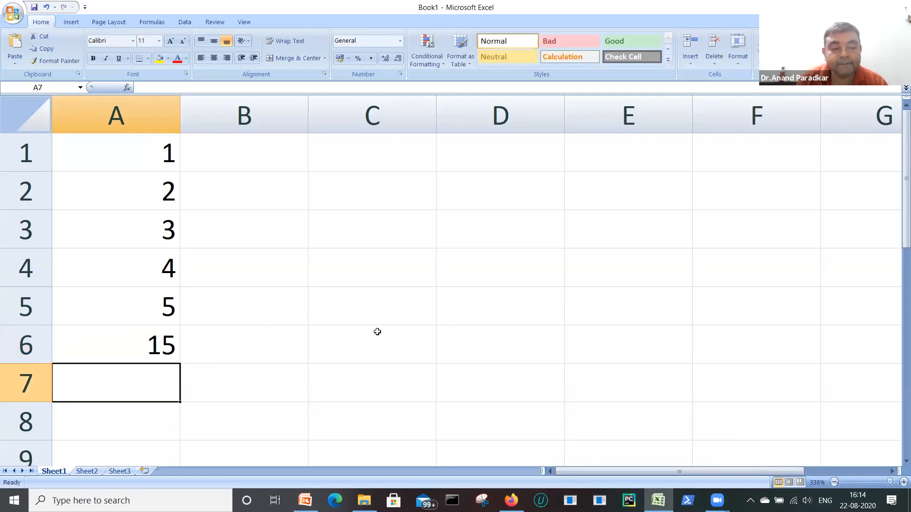
click(160, 354)
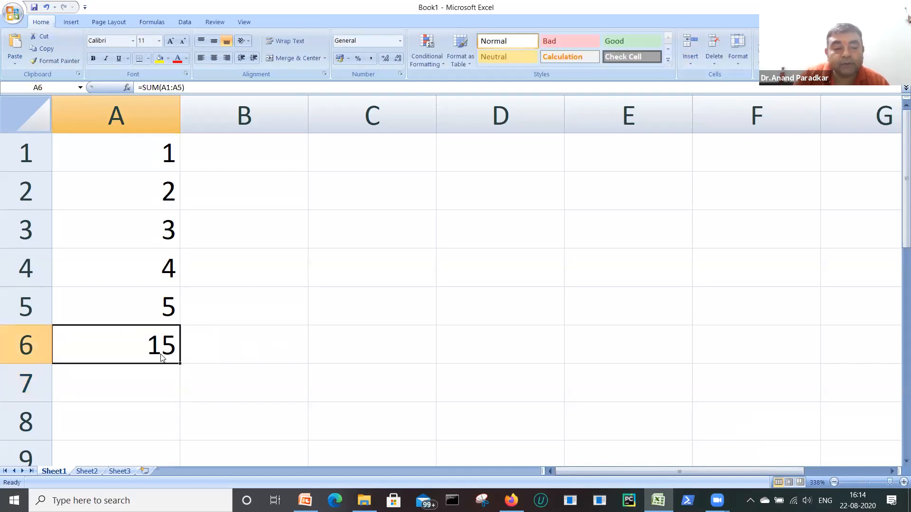
key(Delete)
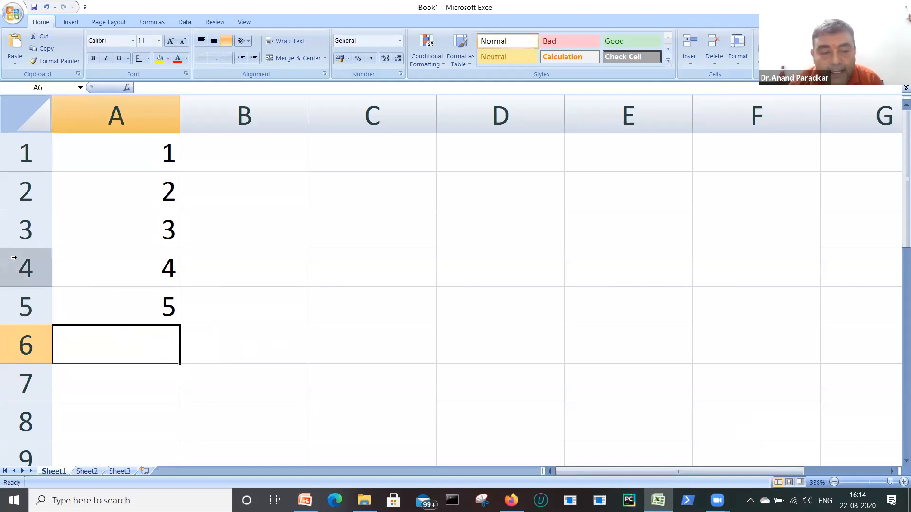
Select the numbers in A1:A5 to check their average, count and sum without a formula, and deselect them
click(153, 159)
drag(152, 180, 155, 295)
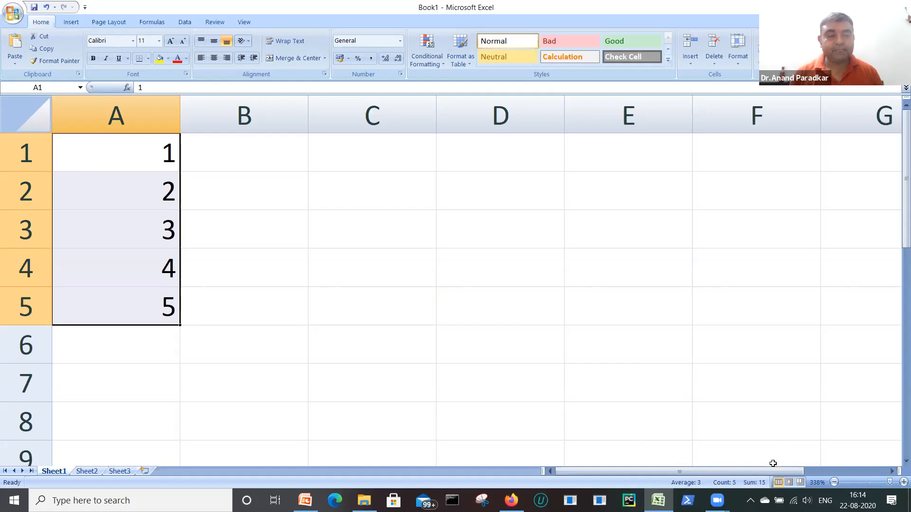
click(585, 312)
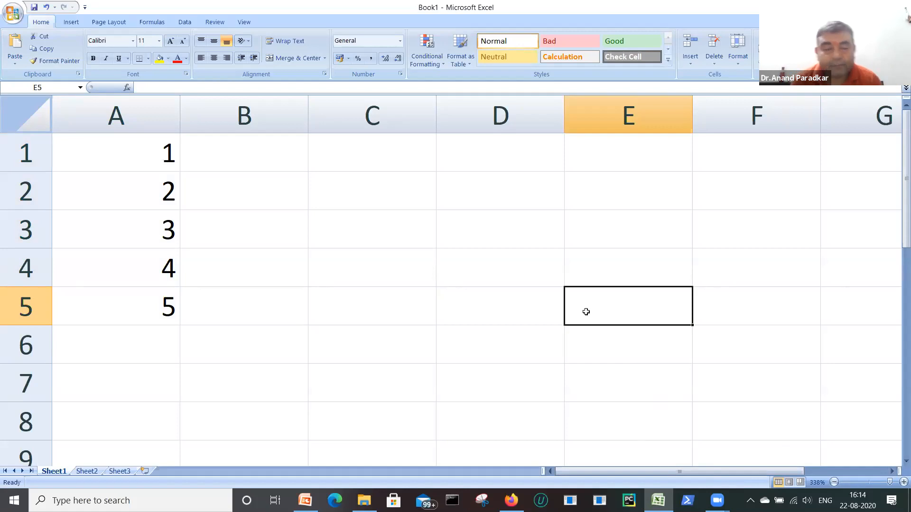
Enter the values 100, 3 and 2 in cells B1, B2 and B3
click(209, 349)
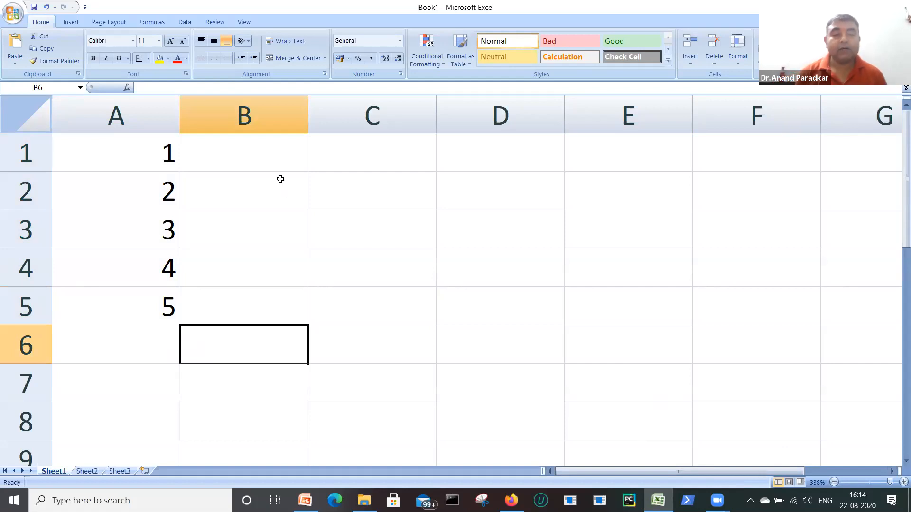
click(267, 164)
text(100)
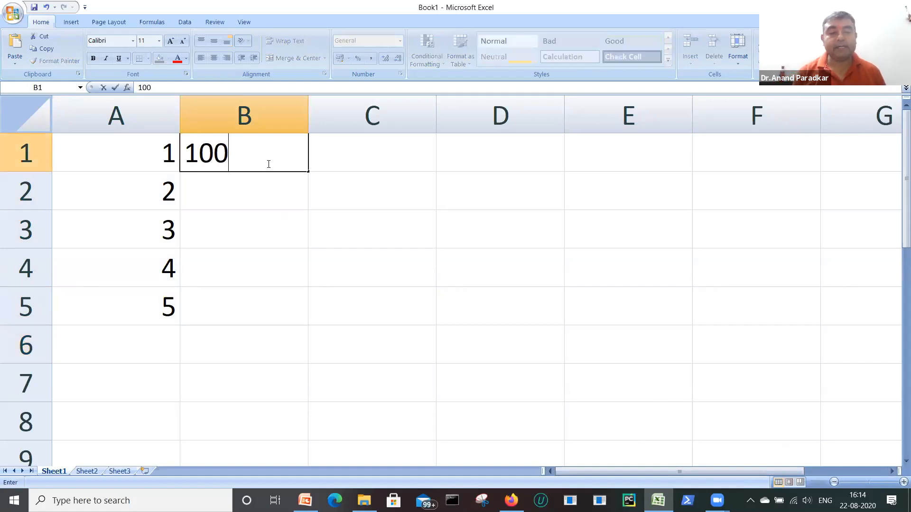
key(Return)
key(Return)
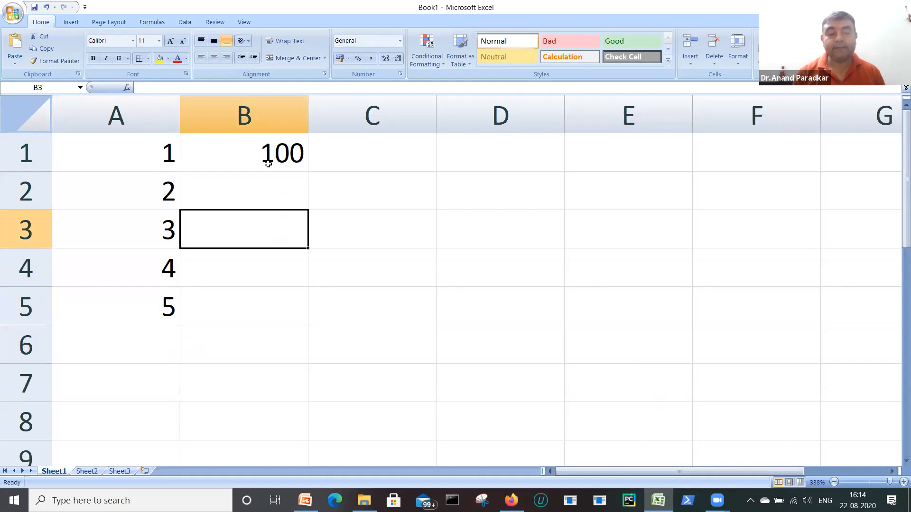
key(Up)
text(3)
key(Return)
text(2)
key(Return)
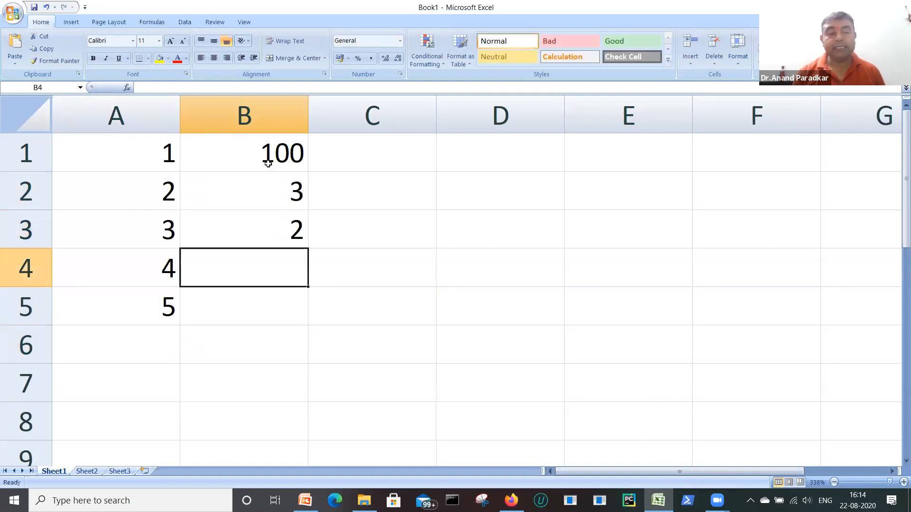
Enter the formula =(B1*B2*B3)/100 in cell B4 and reselect the cell to review it
text(=si)
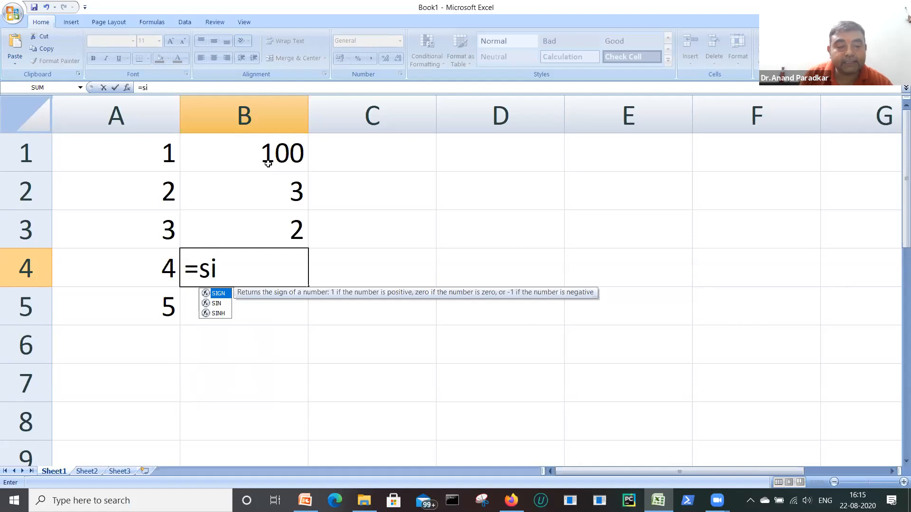
key(BackSpace)
key(BackSpace)
text(()
click(281, 153)
text(*)
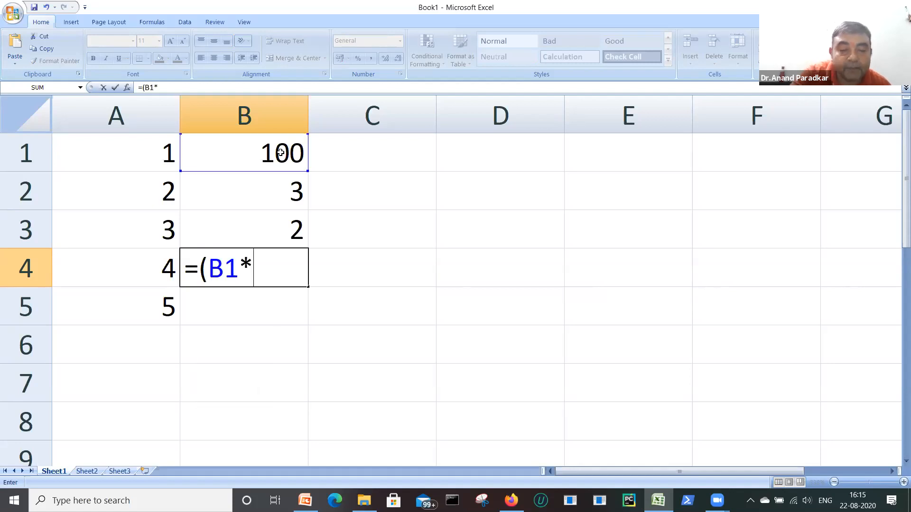
click(281, 189)
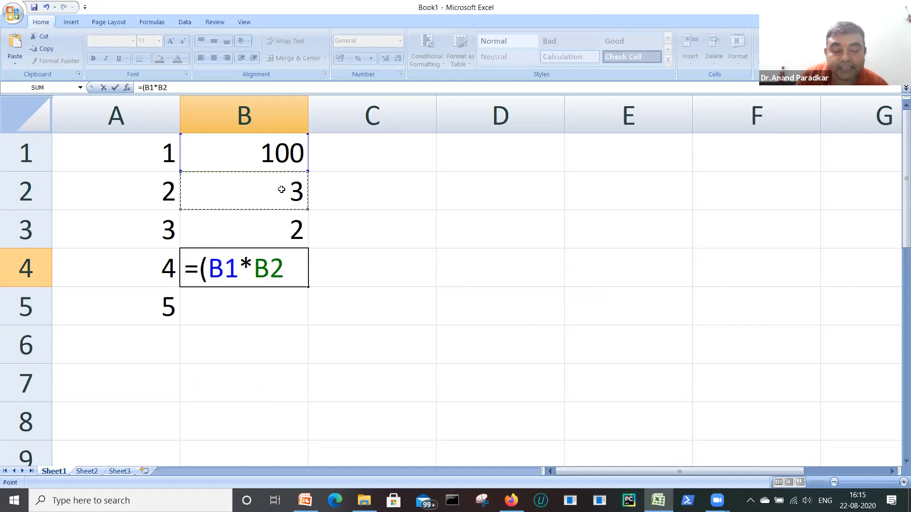
text(*)
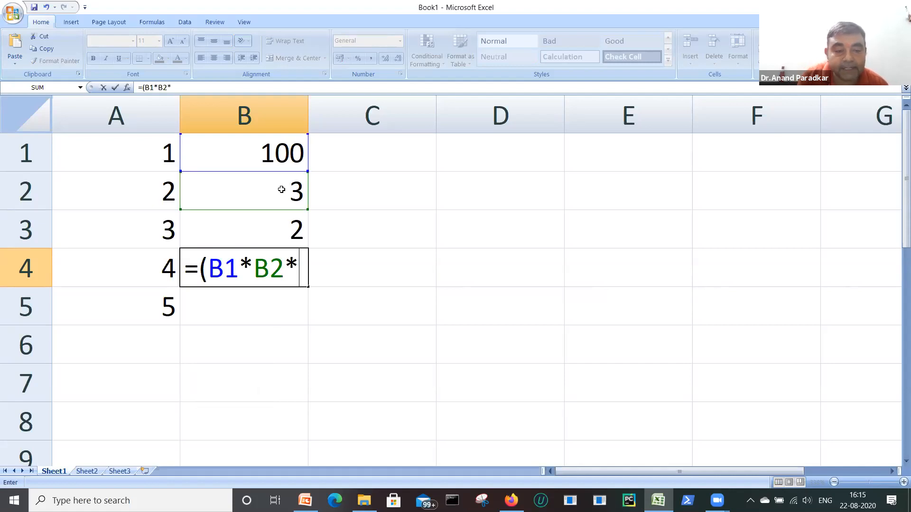
click(287, 227)
text()/100)
key(Return)
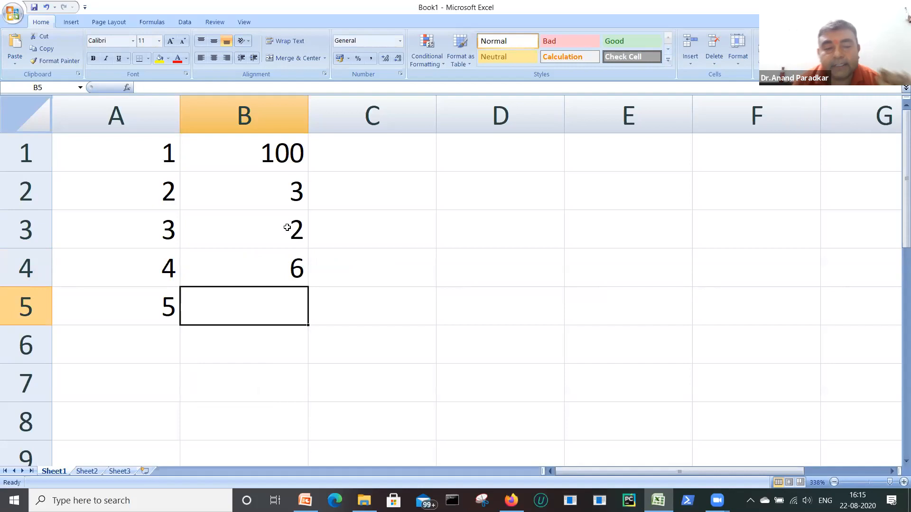
click(284, 263)
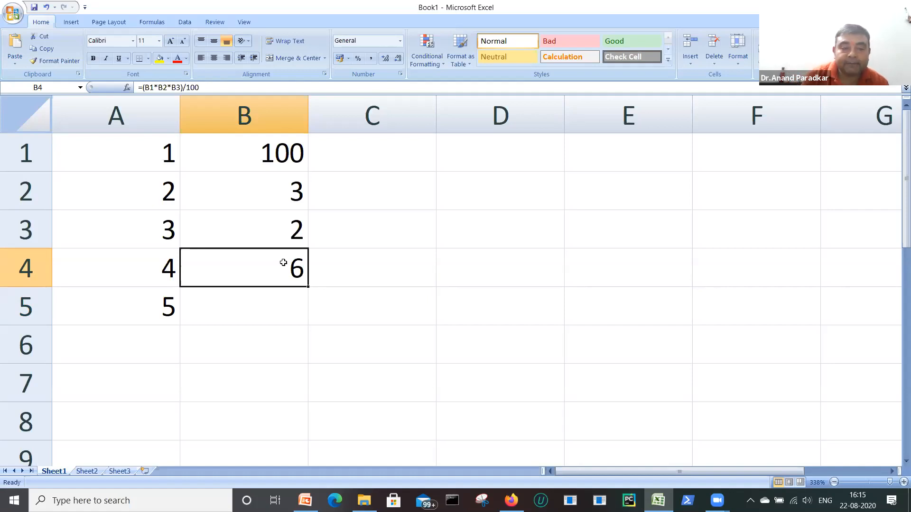
click(168, 311)
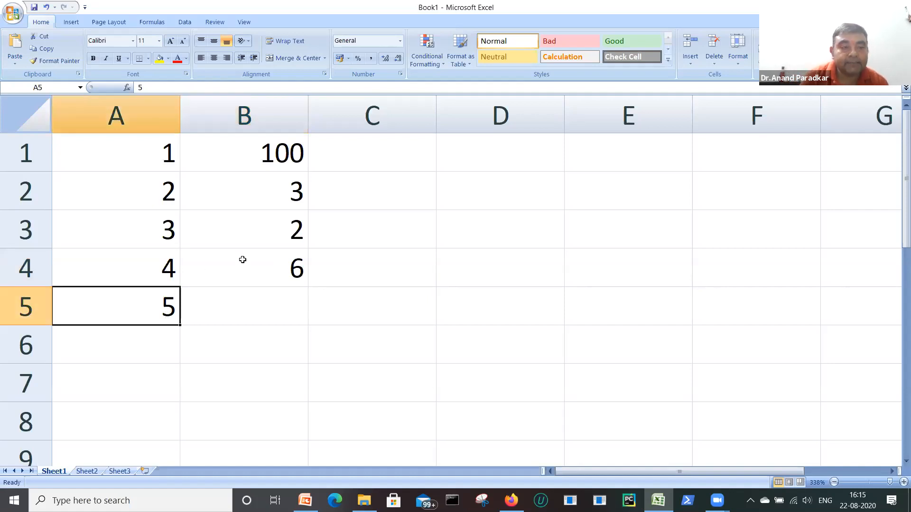
click(287, 267)
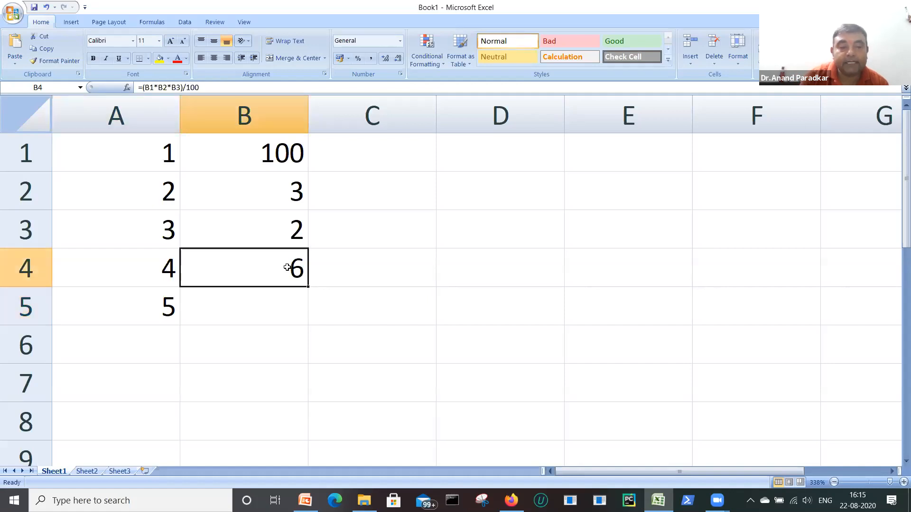
Clear the contents of B1:B4 and select the empty cell A6
key(Up)
key(Up)
key(Up)
key(shift+Down)
key(shift+Down)
key(shift+Down)
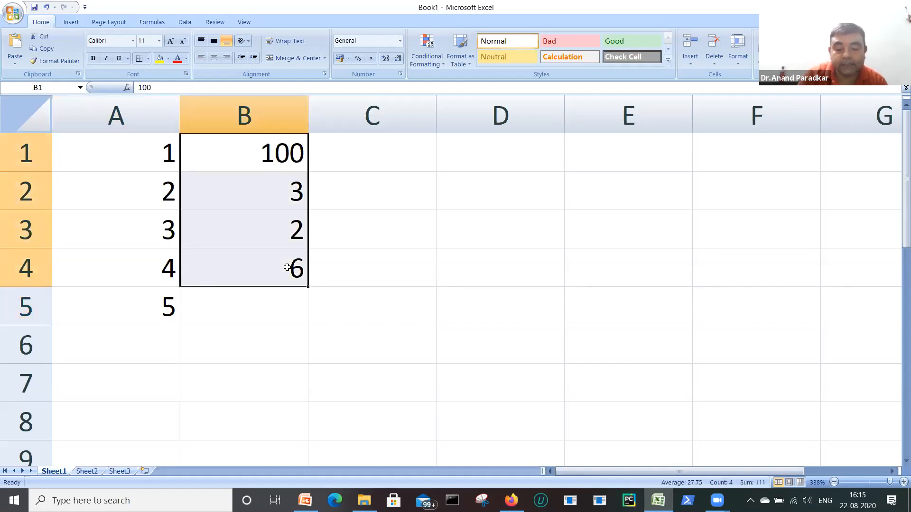
key(Delete)
click(149, 345)
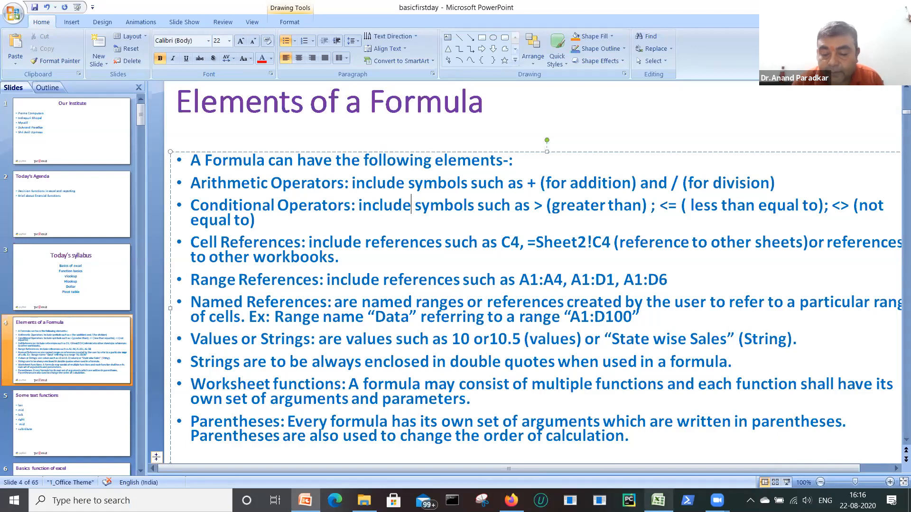
Switch back to Excel and write the formula =AVERAGE(A1:A5) in cell A6, picking the range from the sheet
click(658, 501)
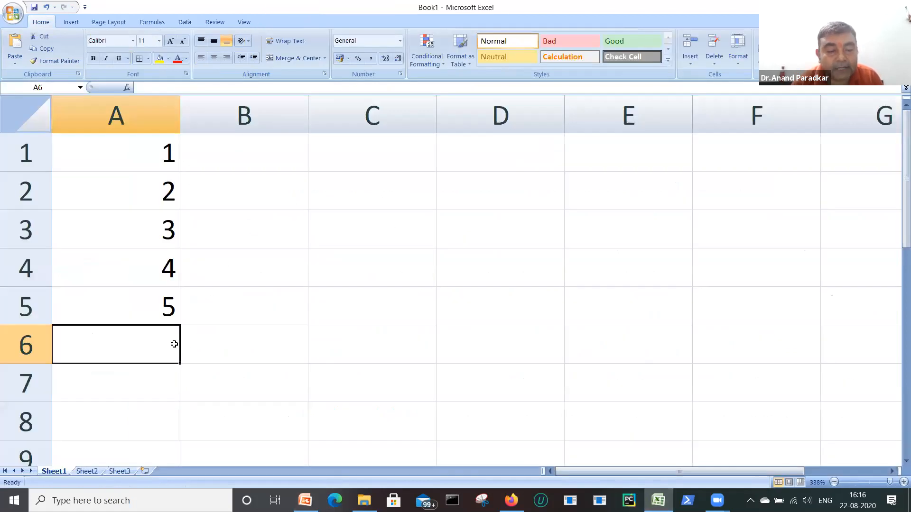
text(=)
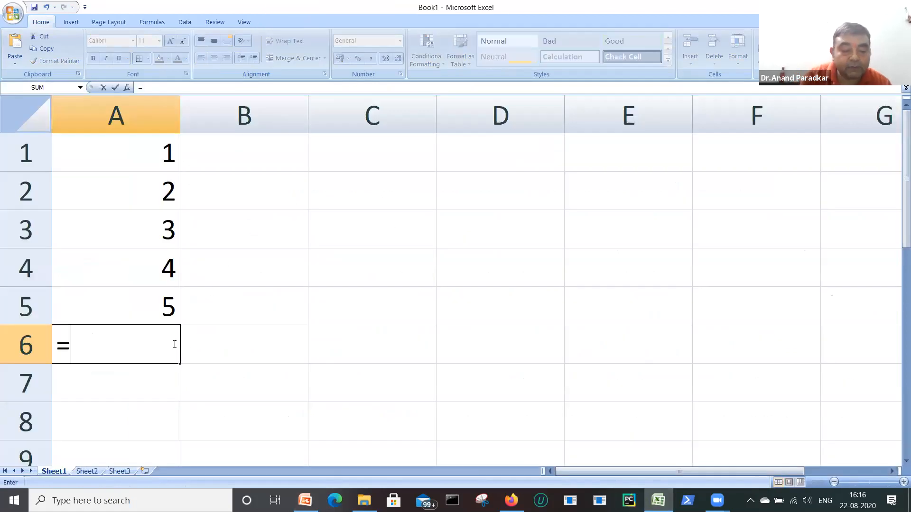
text(su)
key(BackSpace)
key(BackSpace)
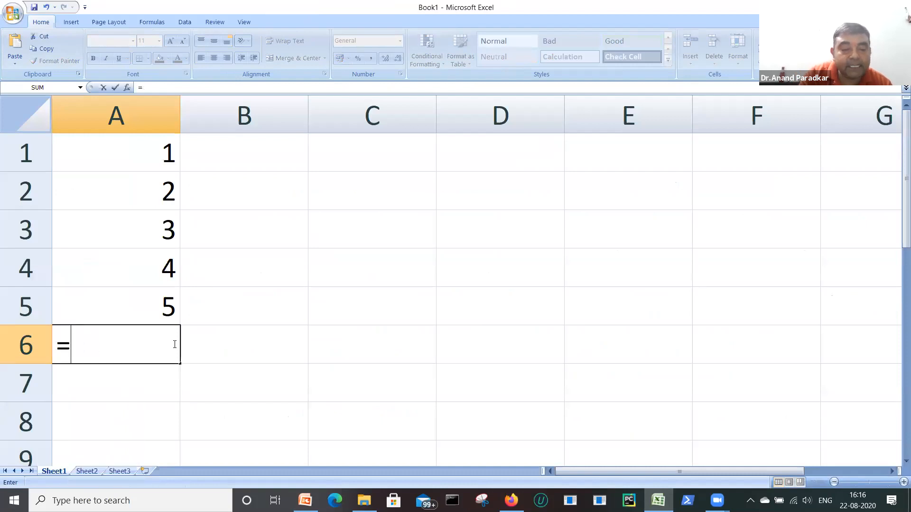
text(av)
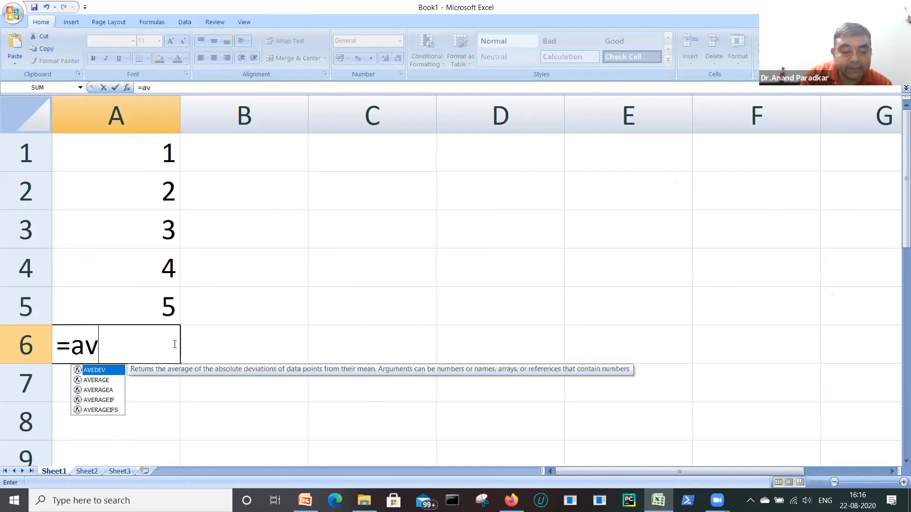
key(Down)
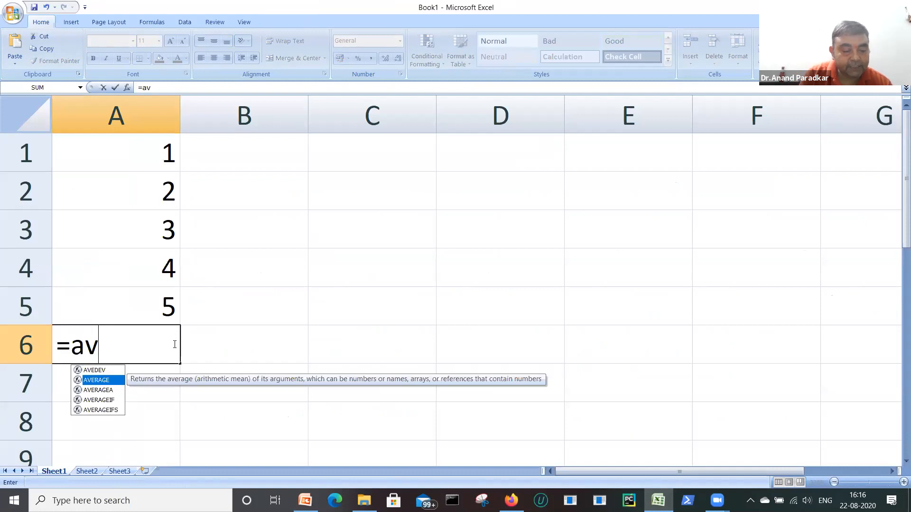
key(Tab)
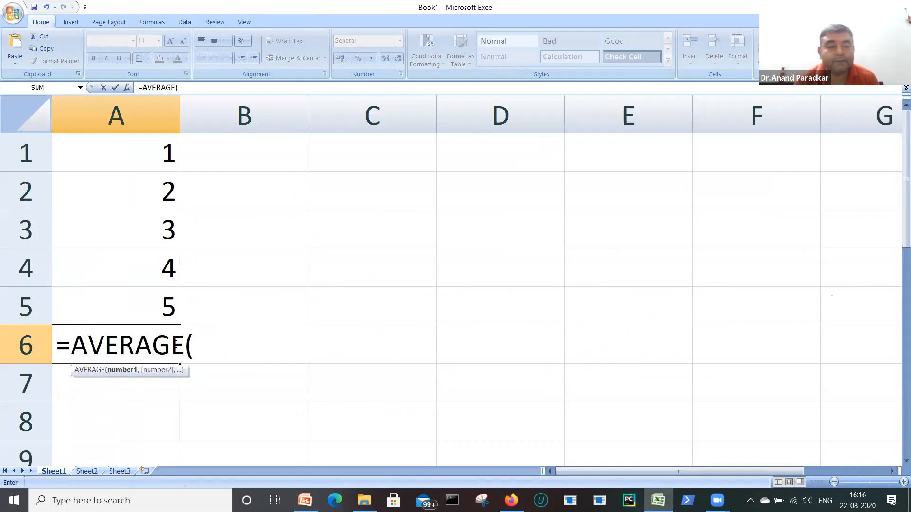
drag(157, 142, 159, 289)
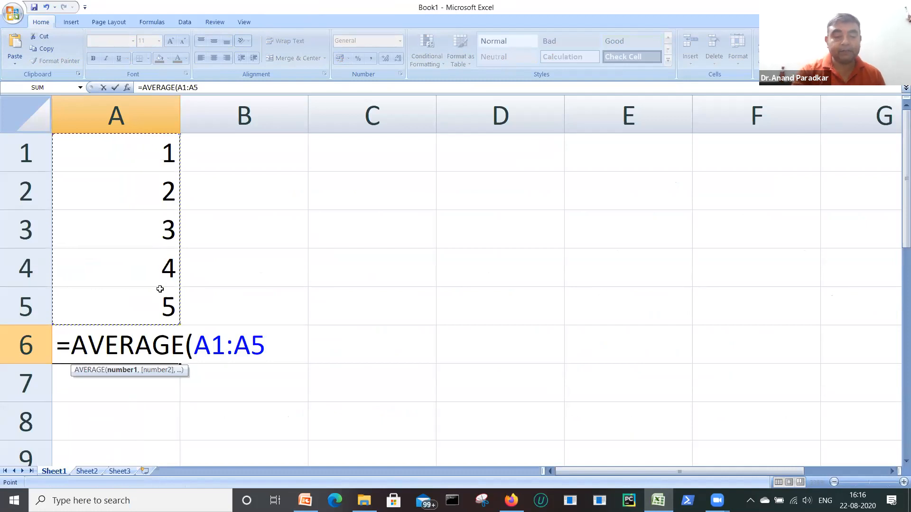
text())
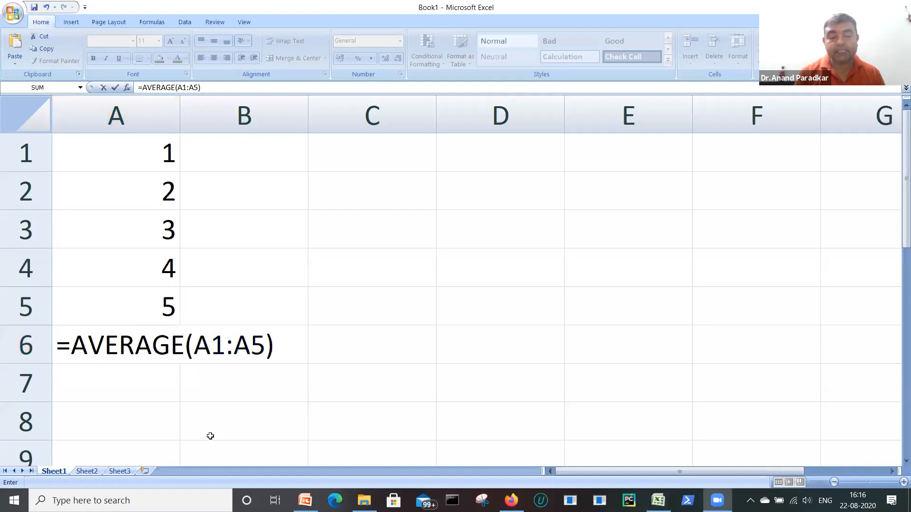
Handwrite "Range" and "Ref." as on-screen notes on the A1:A5 argument, erase the ink and confirm the formula
mouse_move(258, 296)
mouse_down()
mouse_move(193, 331)
mouse_move(258, 368)
mouse_move(272, 348)
mouse_move(251, 295)
mouse_move(334, 278)
mouse_move(354, 248)
mouse_move(351, 275)
mouse_move(389, 275)
mouse_move(392, 250)
mouse_move(412, 251)
mouse_move(408, 244)
mouse_move(519, 175)
mouse_move(544, 184)
mouse_up()
click(331, 250)
mouse_move(542, 233)
mouse_down()
mouse_move(571, 285)
mouse_move(560, 206)
mouse_move(578, 252)
mouse_move(625, 213)
mouse_move(687, 197)
mouse_move(653, 178)
mouse_move(685, 179)
mouse_move(506, 324)
mouse_up()
click(698, 170)
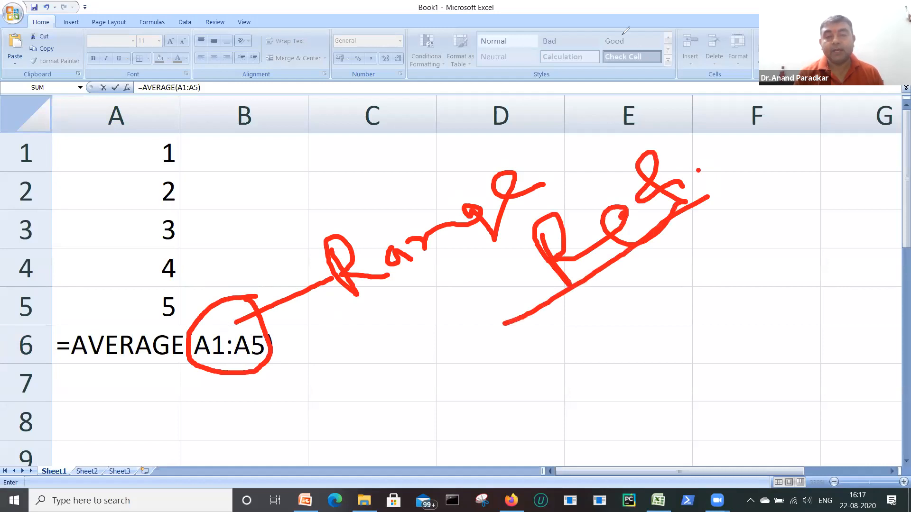
key(e)
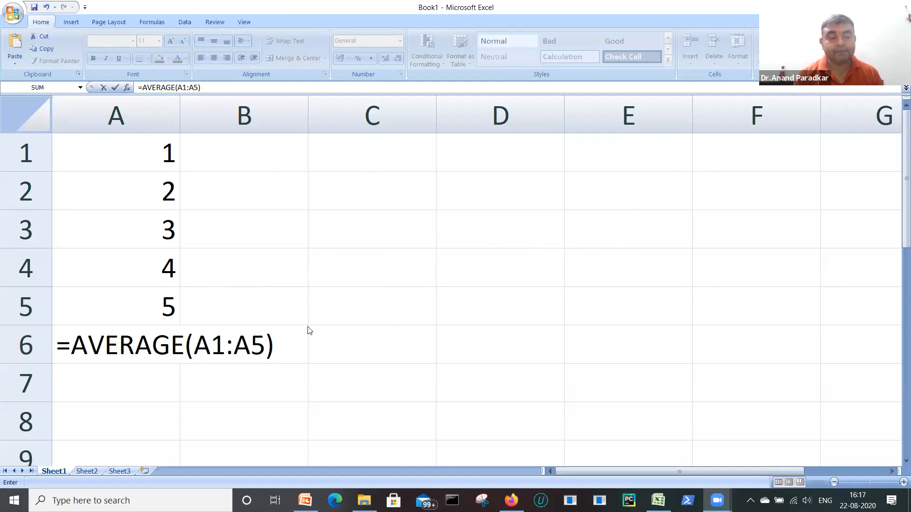
key(Return)
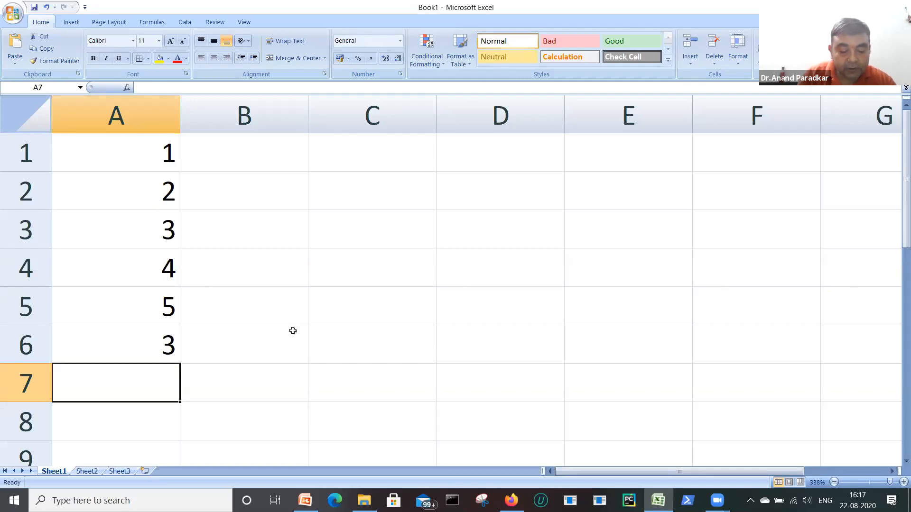
Insert an automatic average of the numbers above, A1:A6, in cell A7
key(alt)
key(h)
key(u)
key(a)
key(Return)
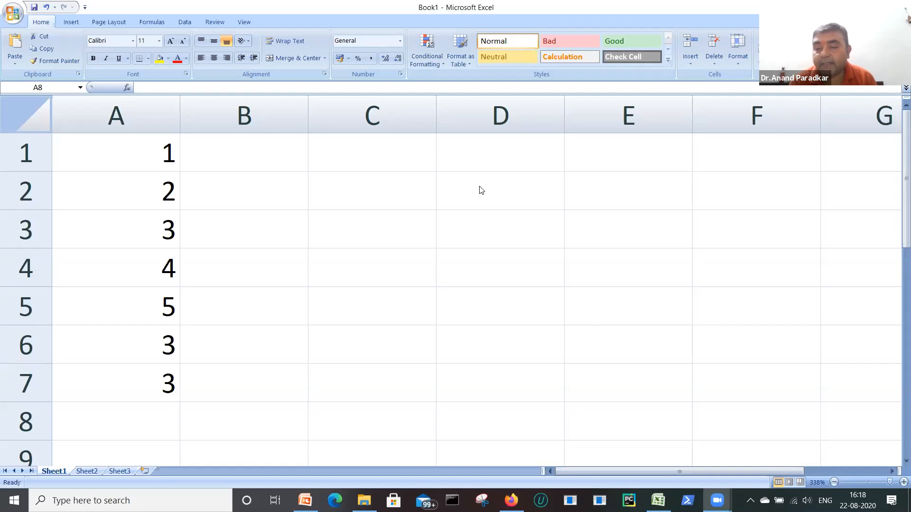
Delete the average formulas in cells A7 and A6
click(125, 428)
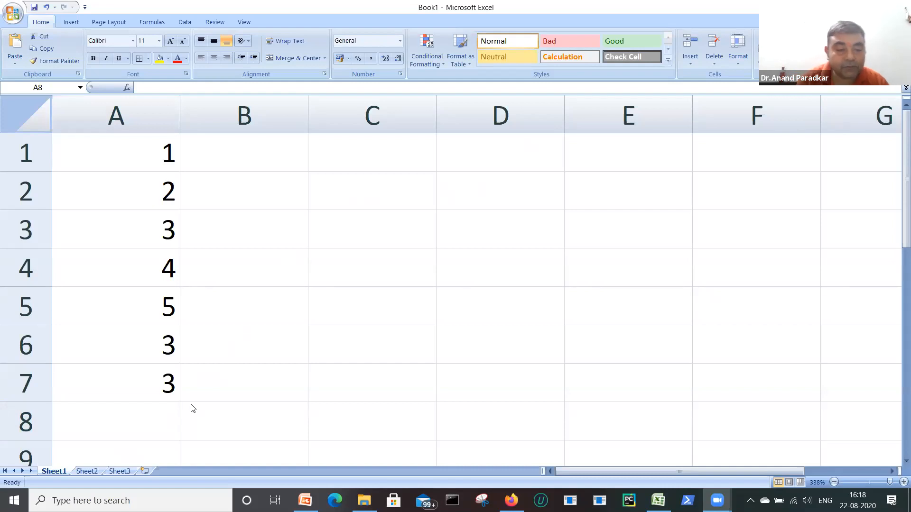
click(157, 378)
click(160, 371)
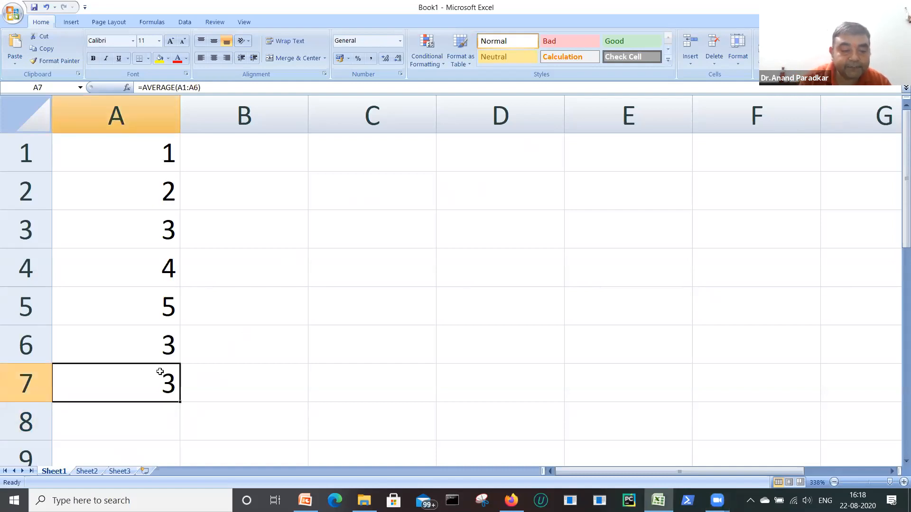
key(Delete)
key(Up)
key(Delete)
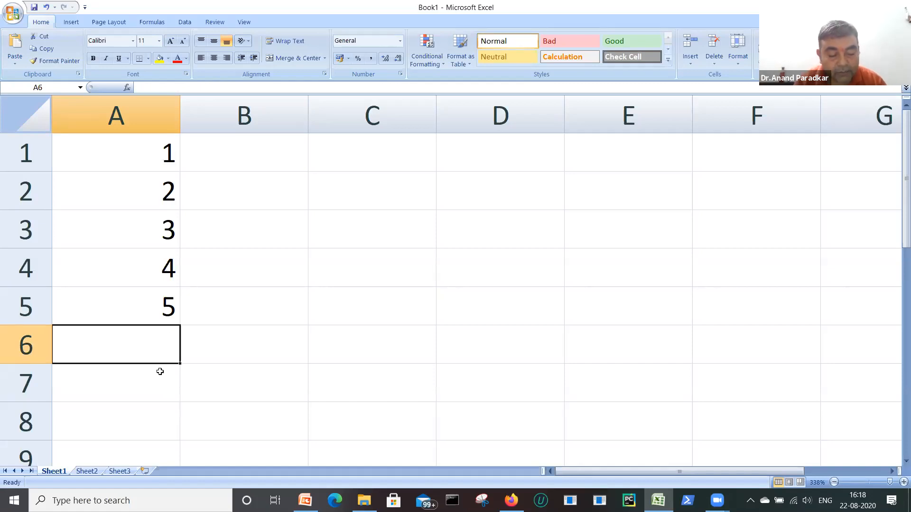
Insert =AVERAGE(A1:A5) in cell A6 again and delete the formula
text(=AVERAGE(A1:A5))
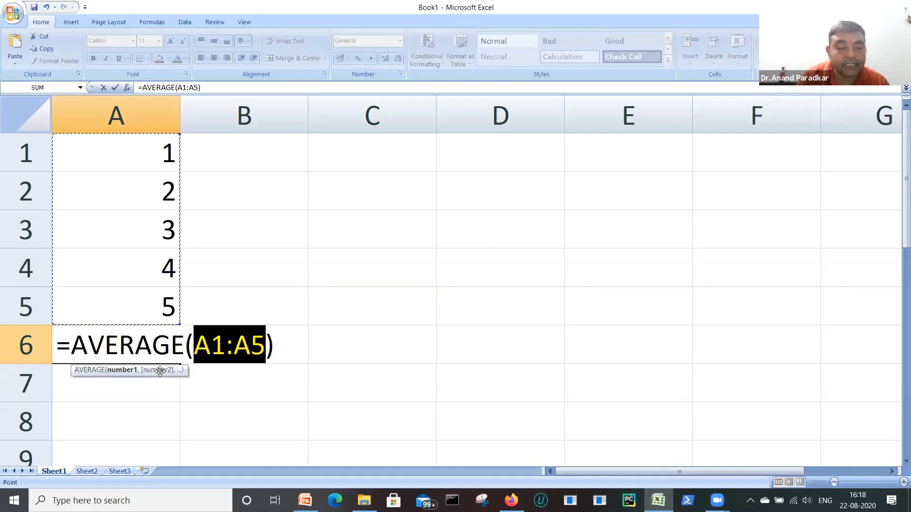
key(Return)
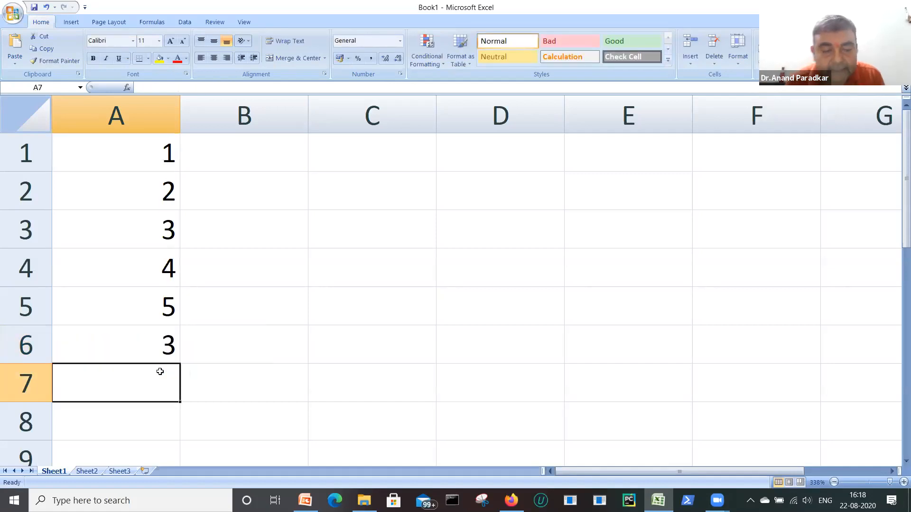
key(Up)
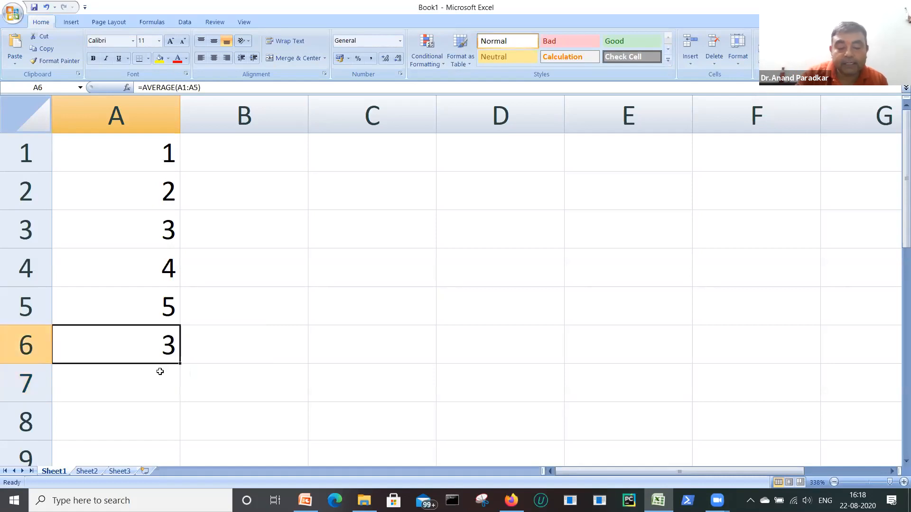
key(Delete)
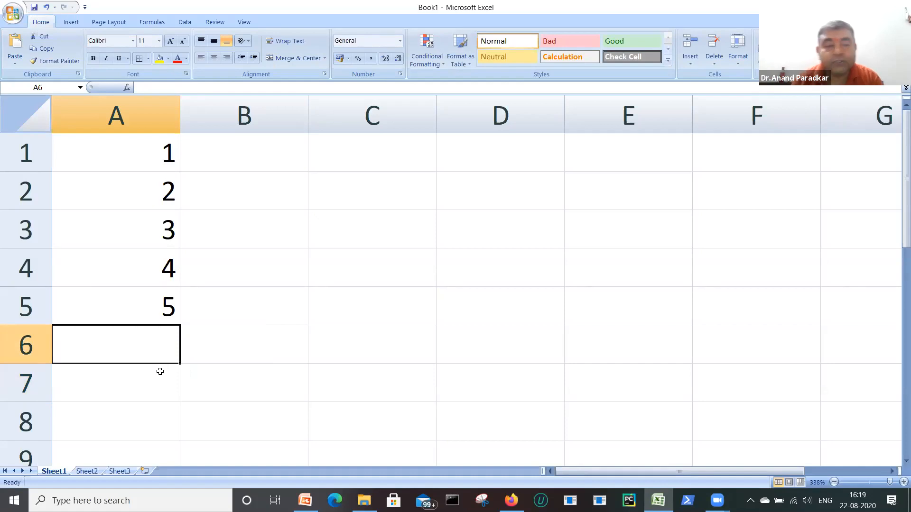
Enter the formula =COUNT(A1:A5) in cell A6 and reselect the cell
text(=)
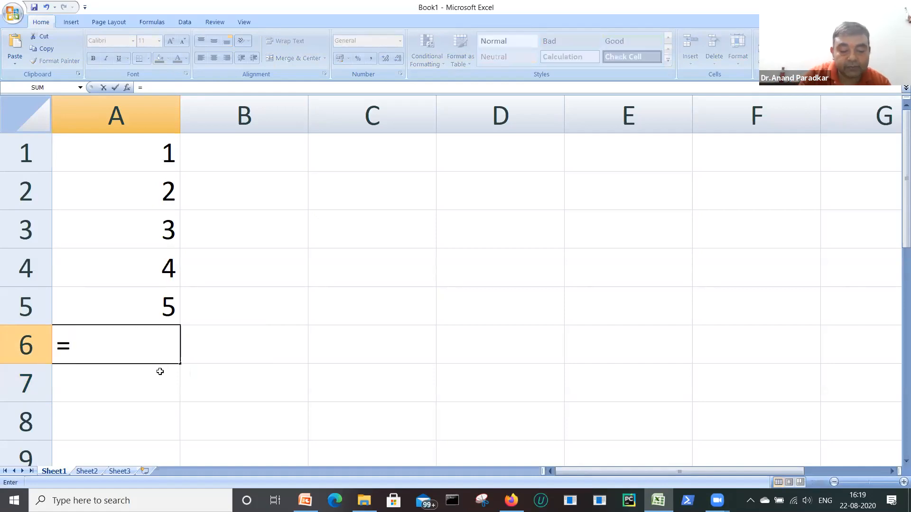
text(cou)
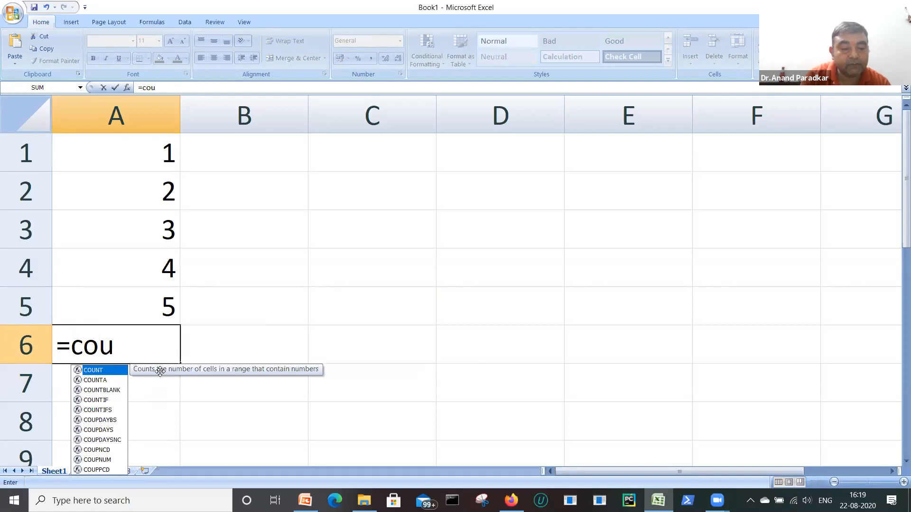
key(Tab)
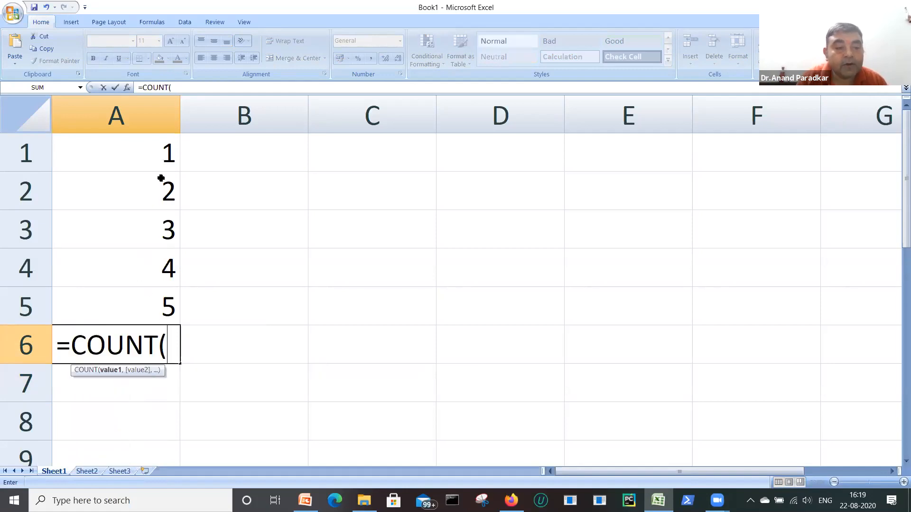
drag(162, 149, 153, 291)
text())
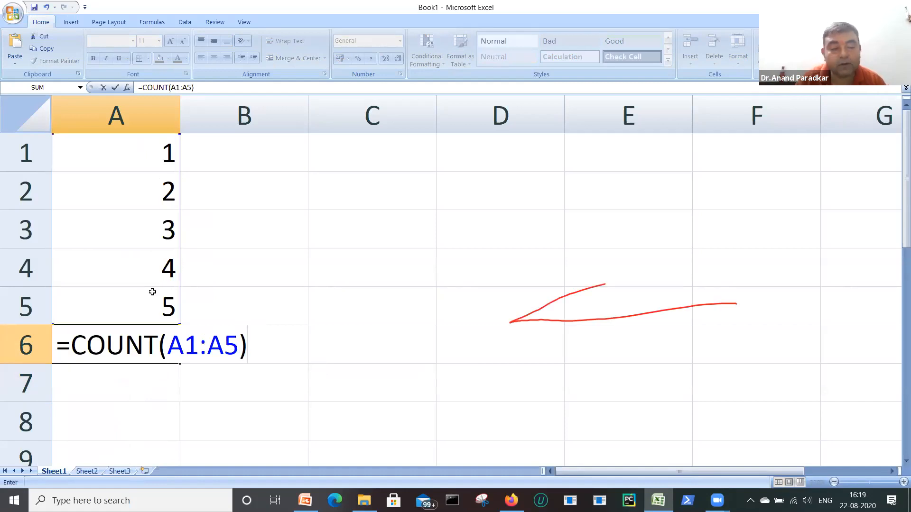
key(Return)
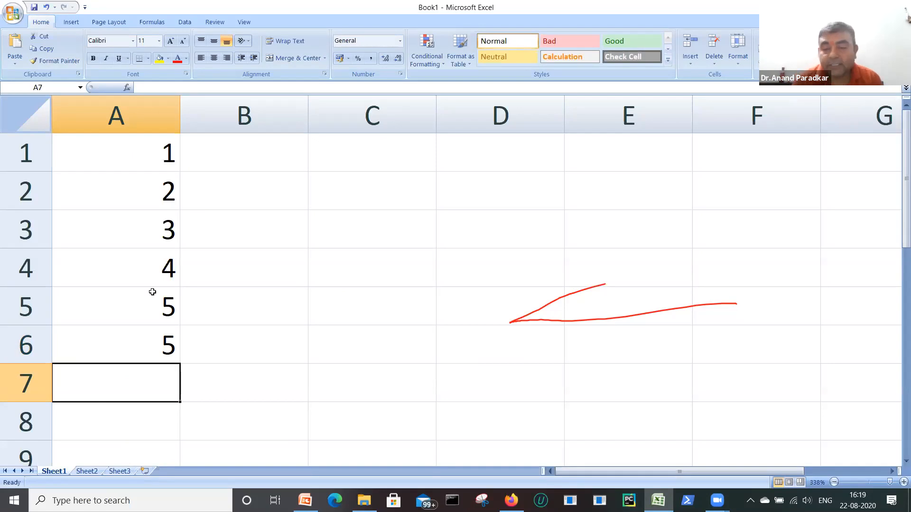
key(Up)
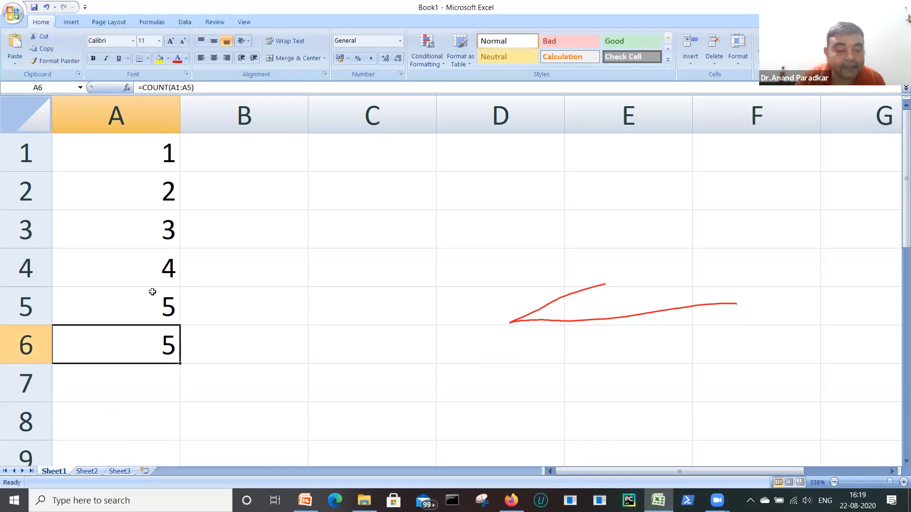
Review the COUNT formula in cell A6, circling its range argument with a temporary annotation, and delete the formula
key(F2)
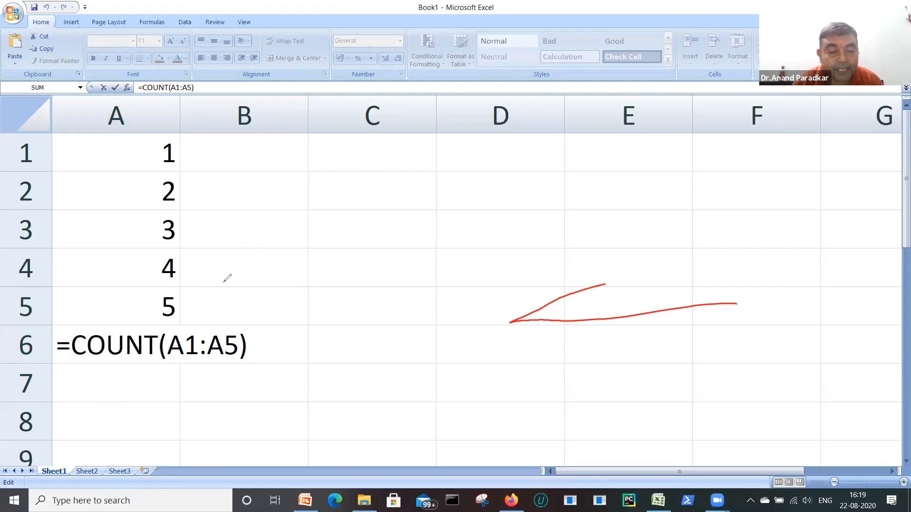
mouse_move(218, 285)
mouse_down()
mouse_move(173, 368)
mouse_move(249, 348)
mouse_move(217, 284)
mouse_up()
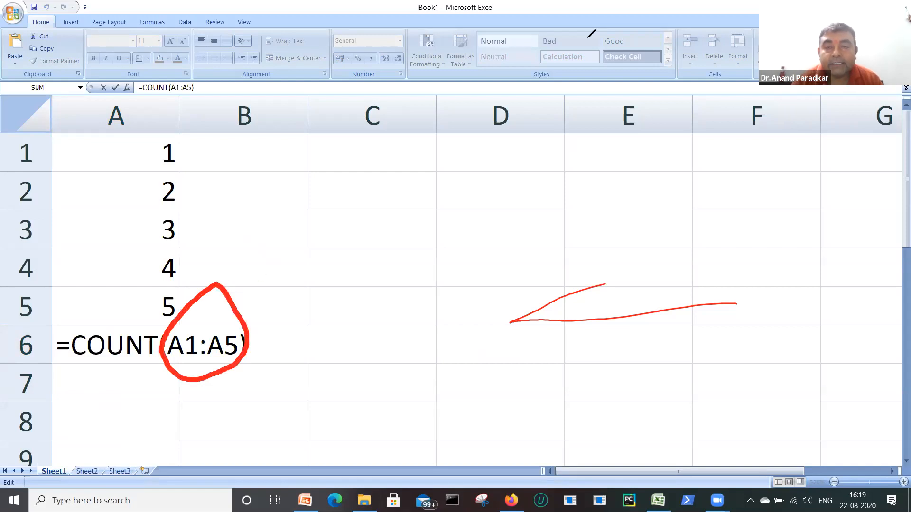
click(607, 40)
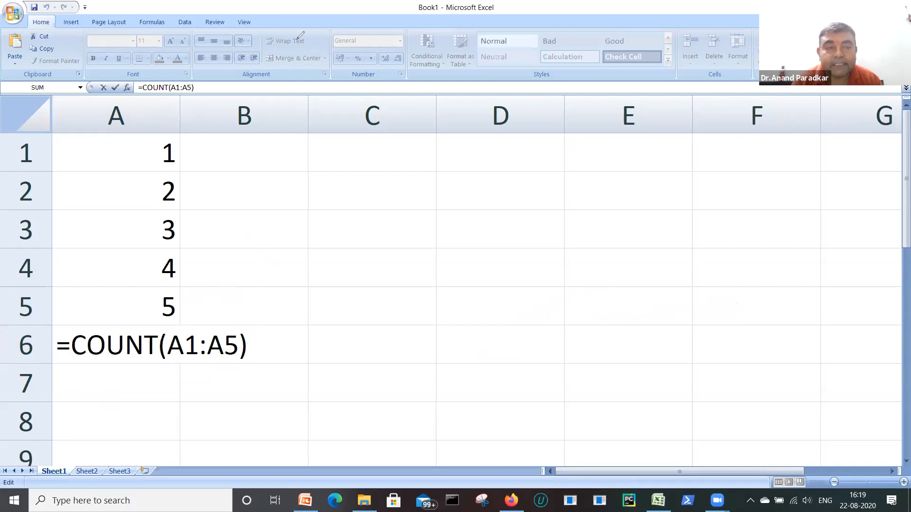
click(268, 337)
key(Return)
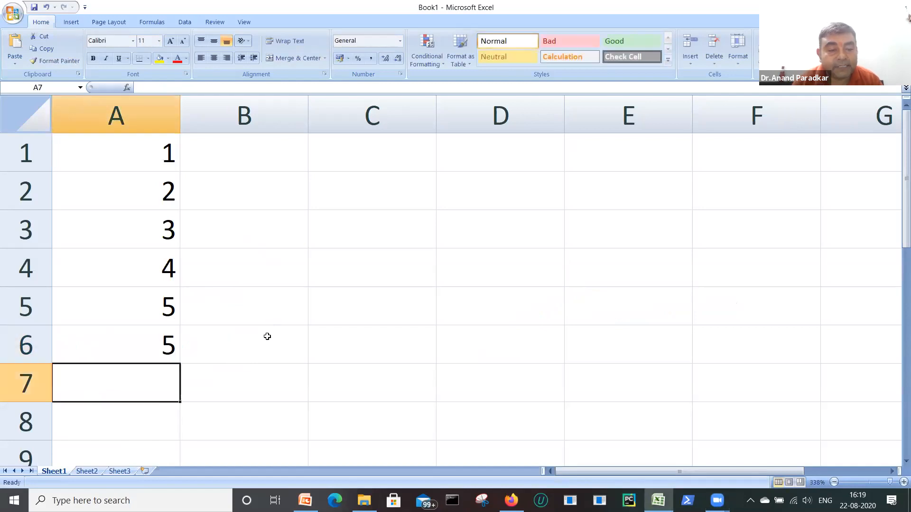
click(176, 340)
key(Delete)
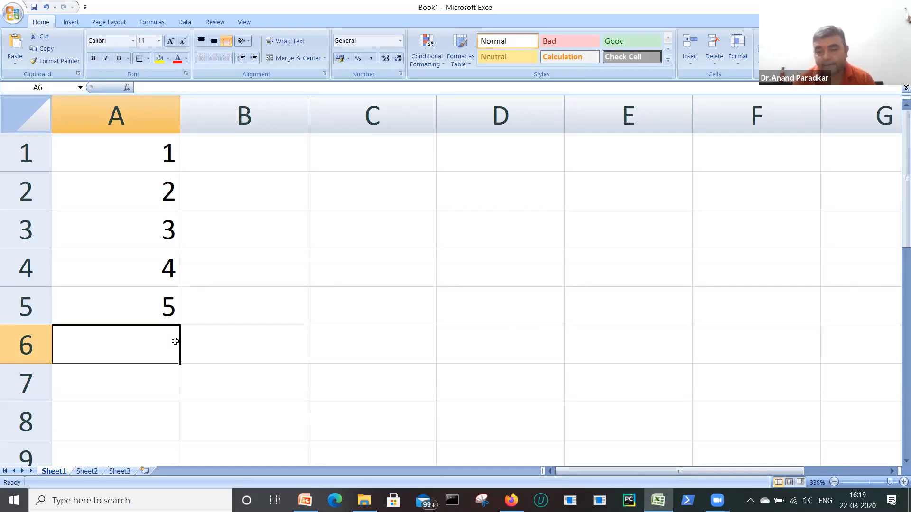
Select the numbers in A1:A5 and name the range prema
drag(153, 157, 159, 295)
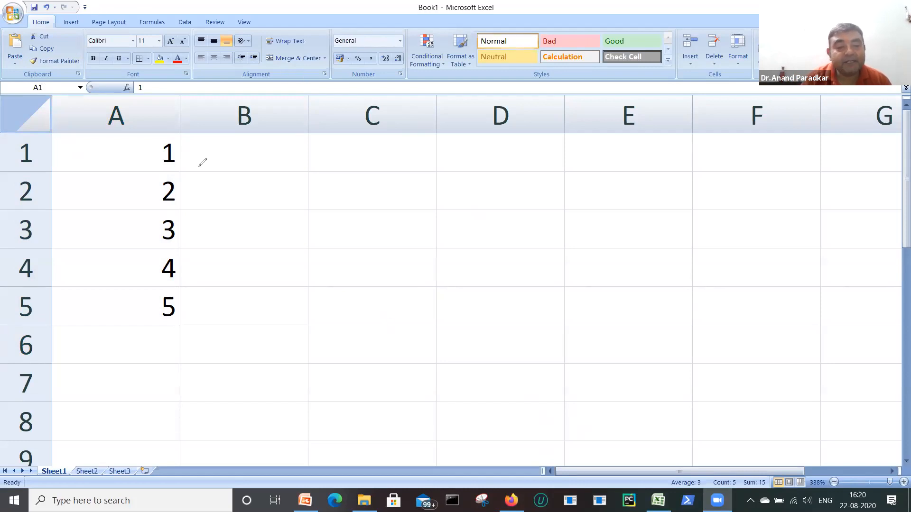
mouse_move(47, 64)
mouse_down()
mouse_move(87, 79)
mouse_move(76, 68)
mouse_up()
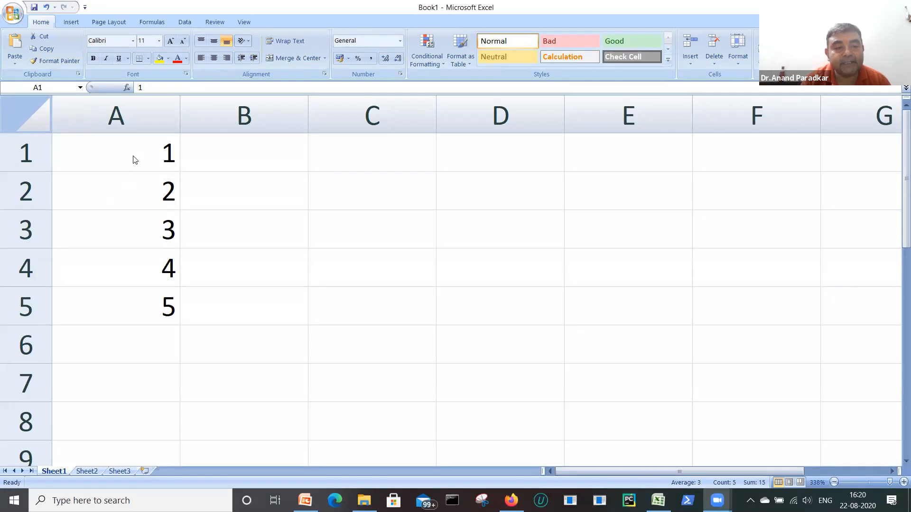
key(ctrl+shift+Down)
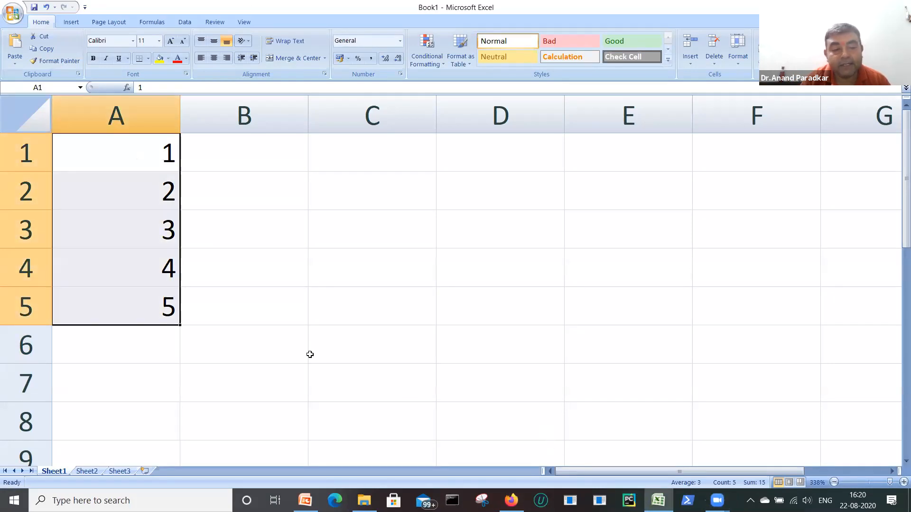
click(48, 88)
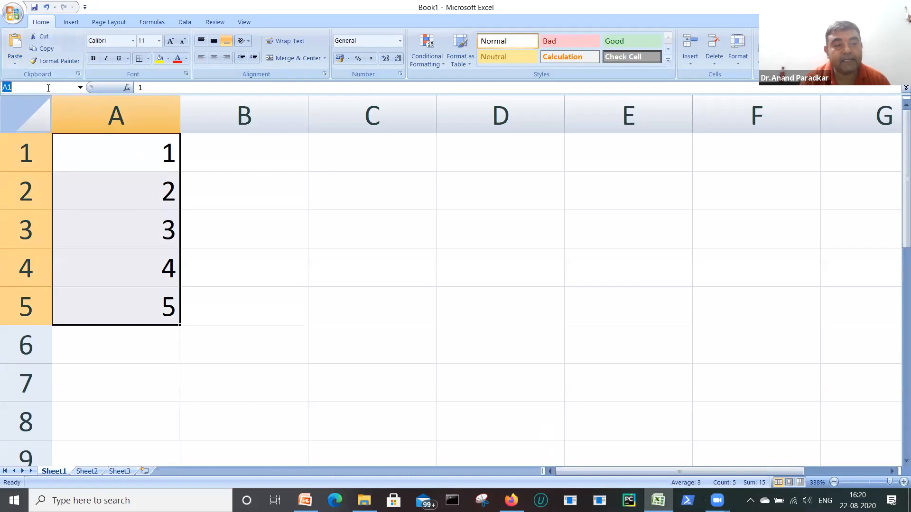
text(p)
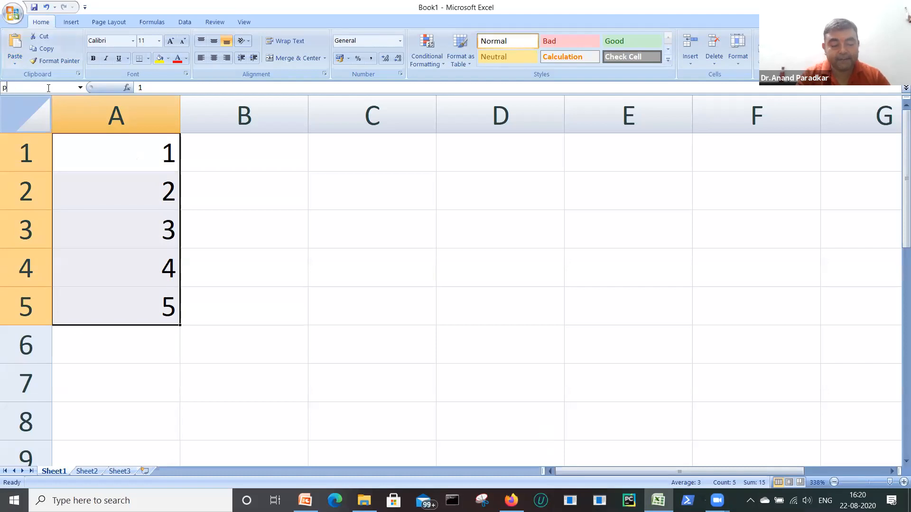
text(rema)
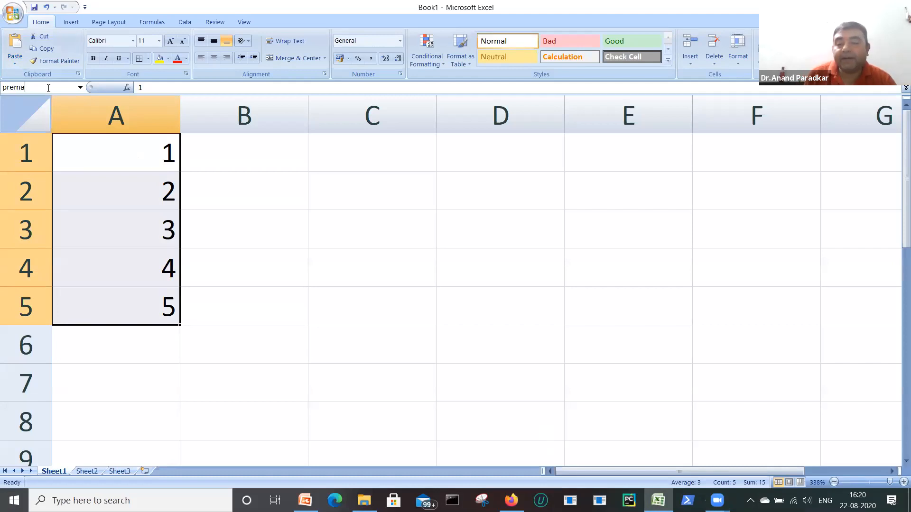
key(Return)
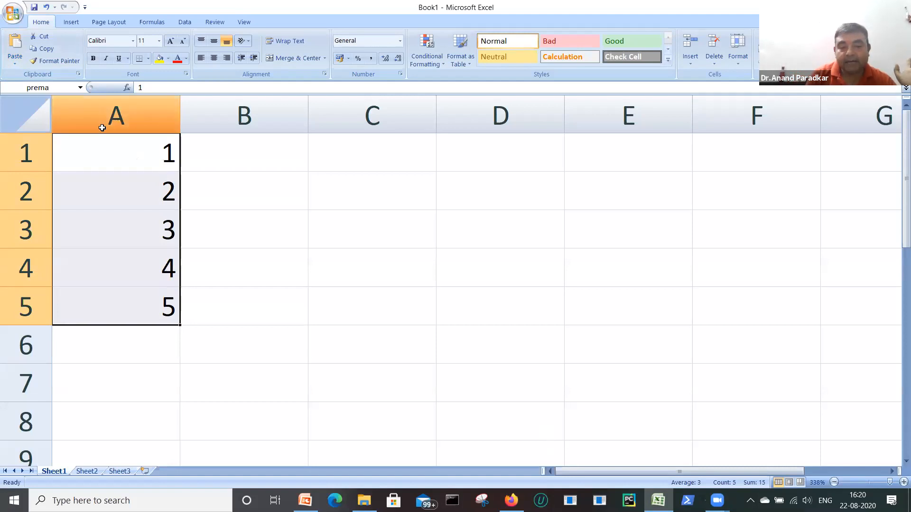
Enter the formula =COUNT(prema) in cell C4 using the named range
click(325, 262)
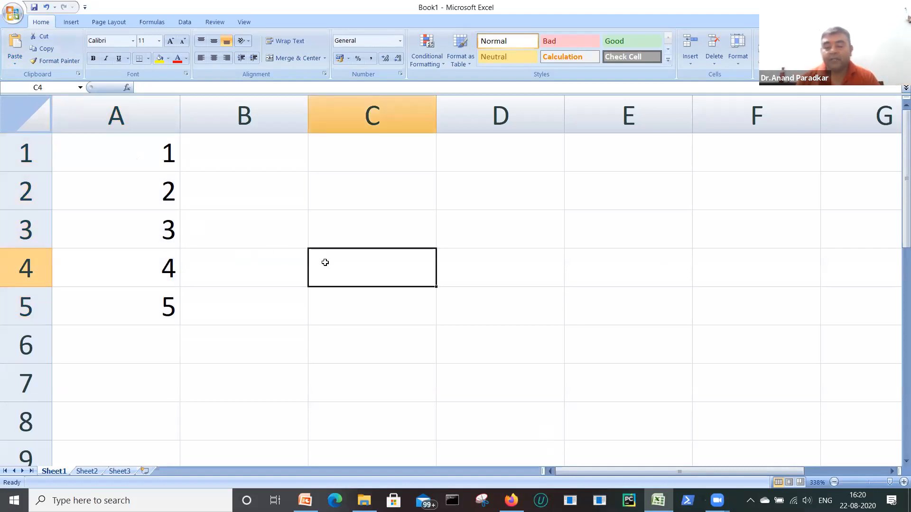
text(=c)
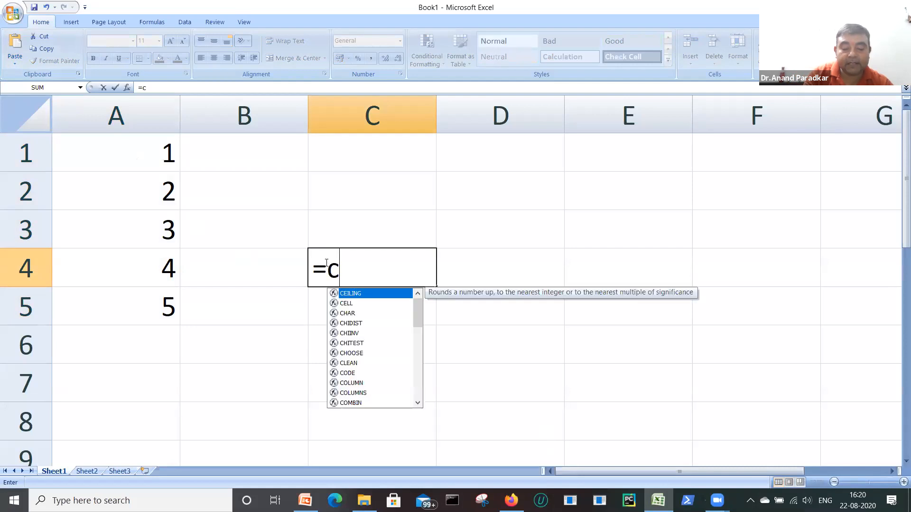
text(ou)
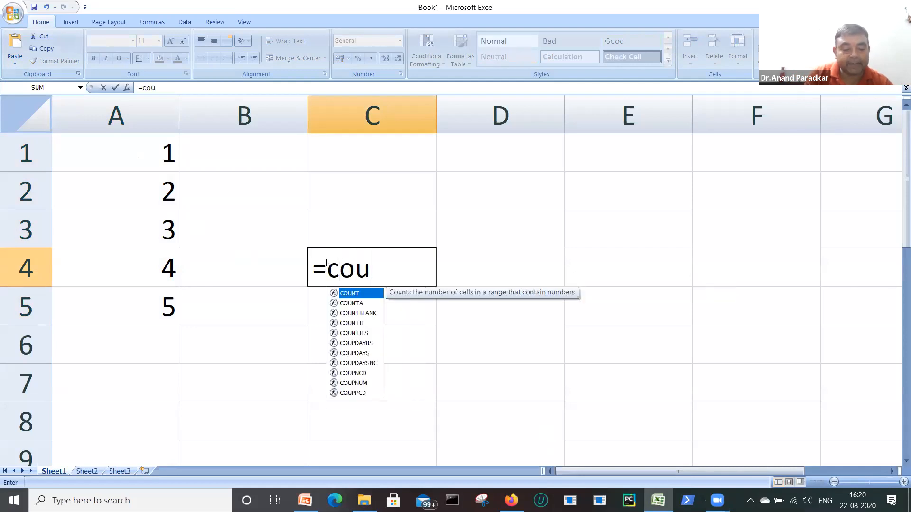
key(Tab)
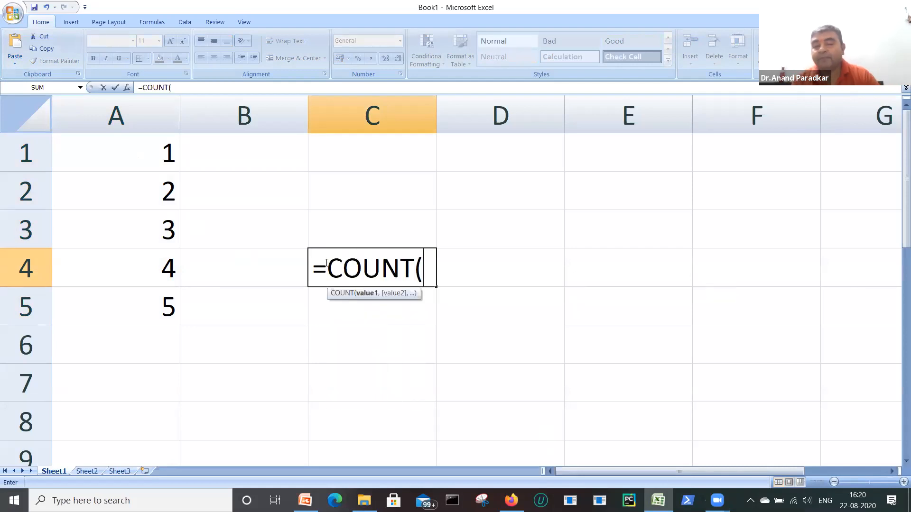
text(p)
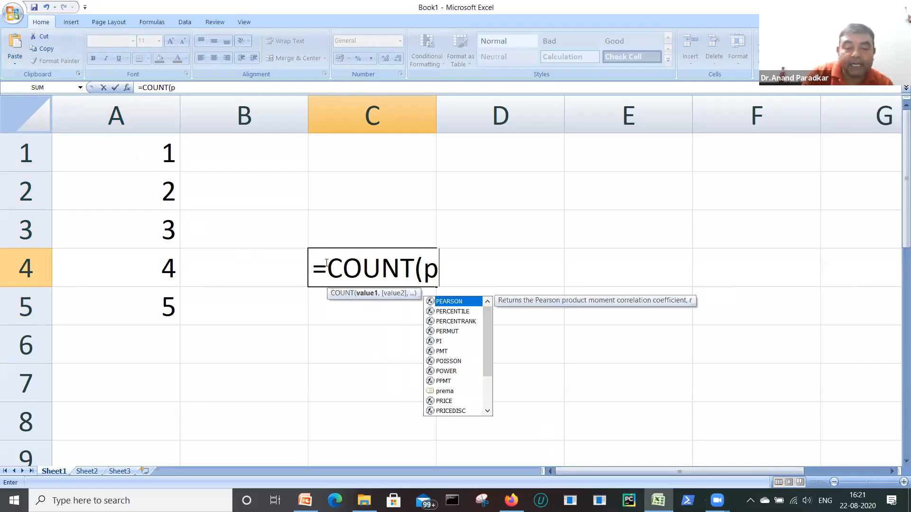
text(r)
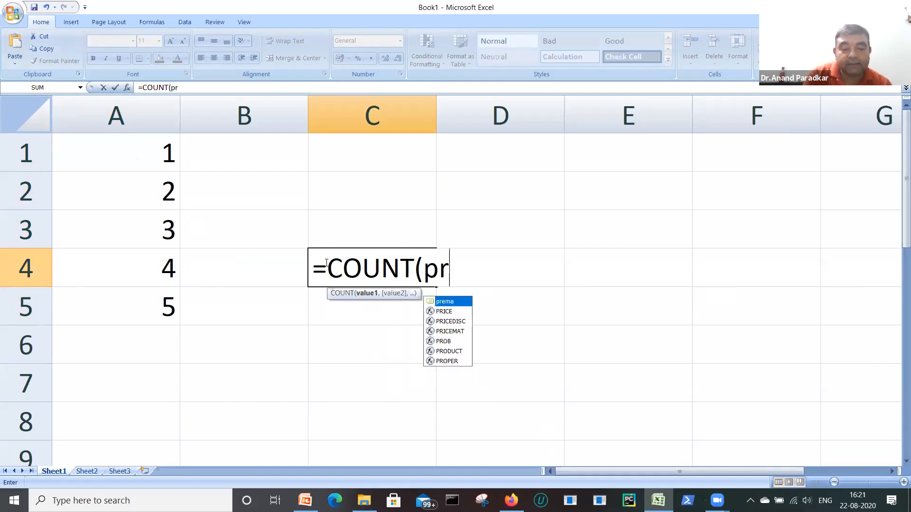
key(Tab)
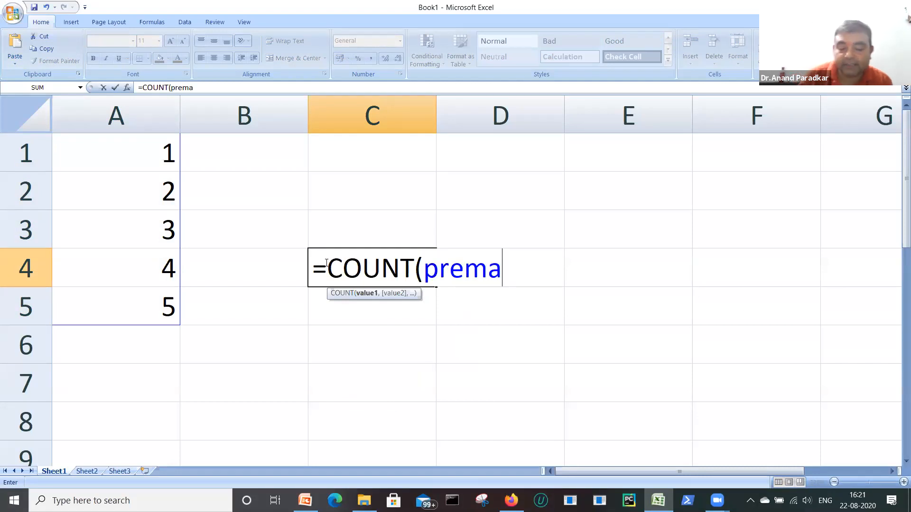
text())
key(Return)
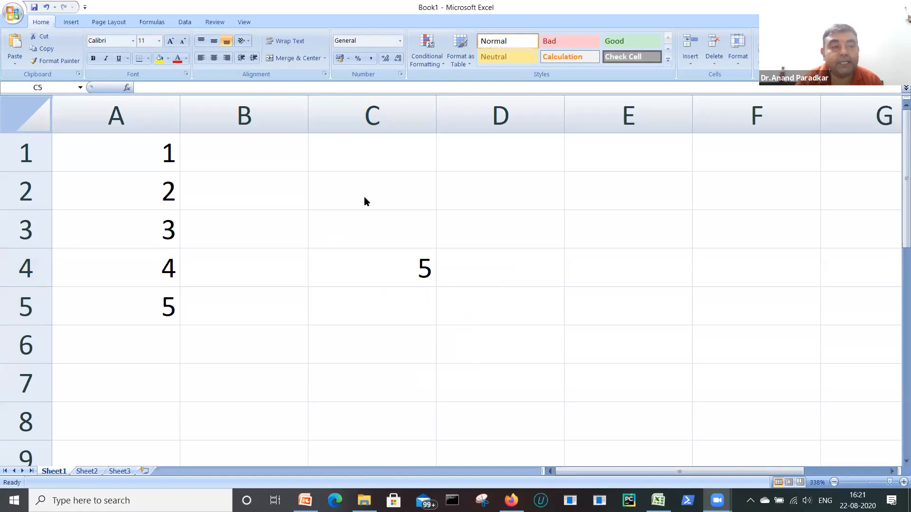
Define the name icai with workbook scope for cell C5 through the Name Manager
click(154, 22)
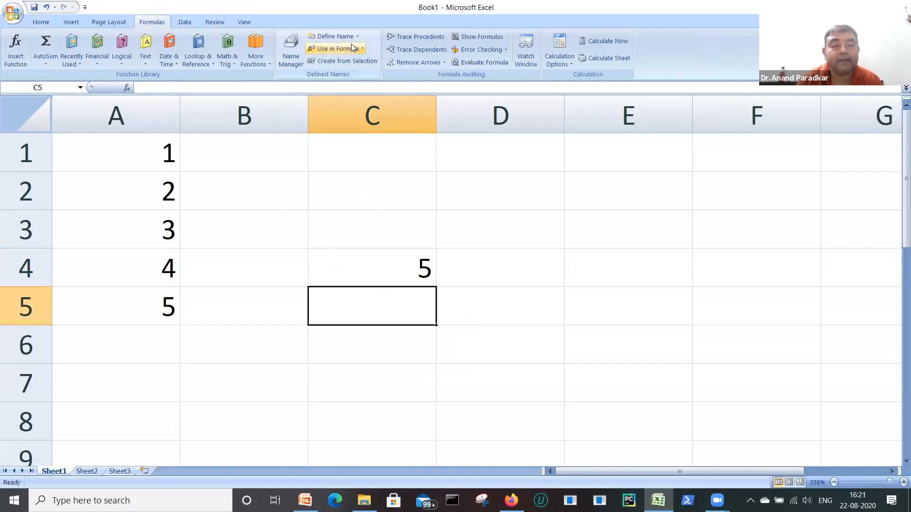
click(292, 55)
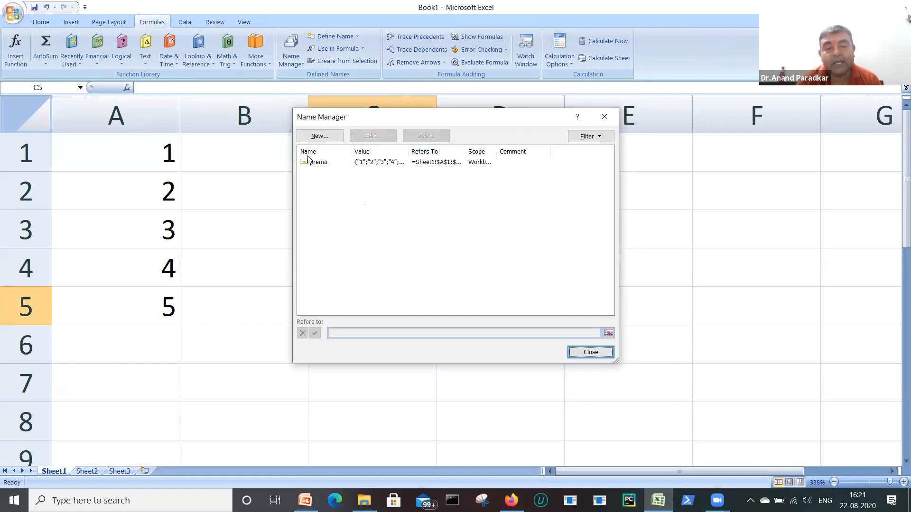
click(311, 134)
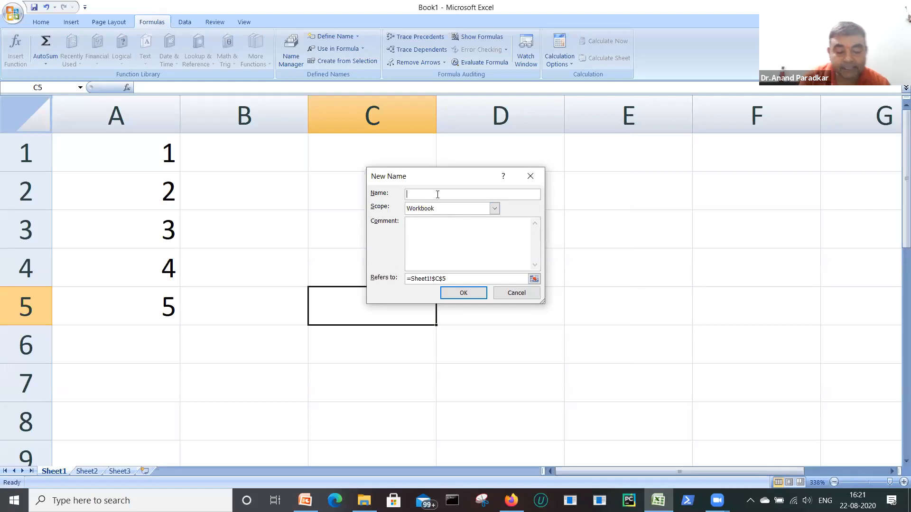
text(icai)
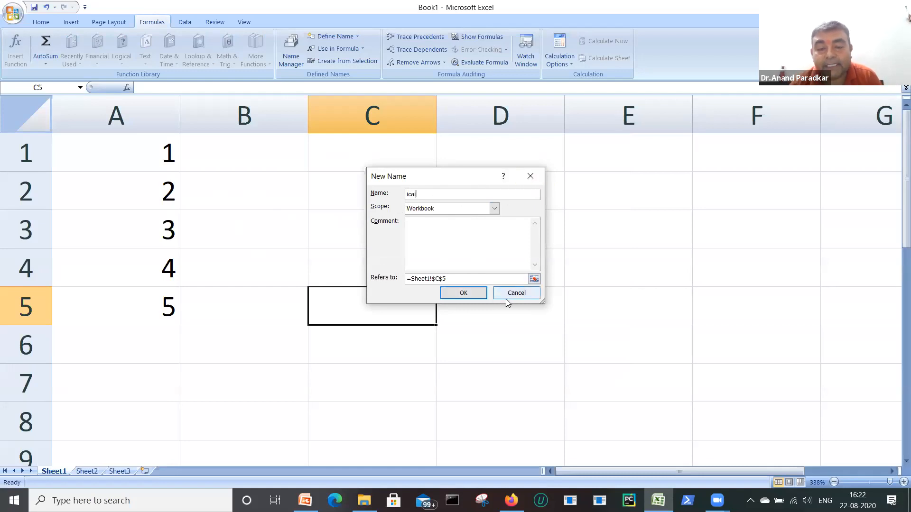
click(470, 293)
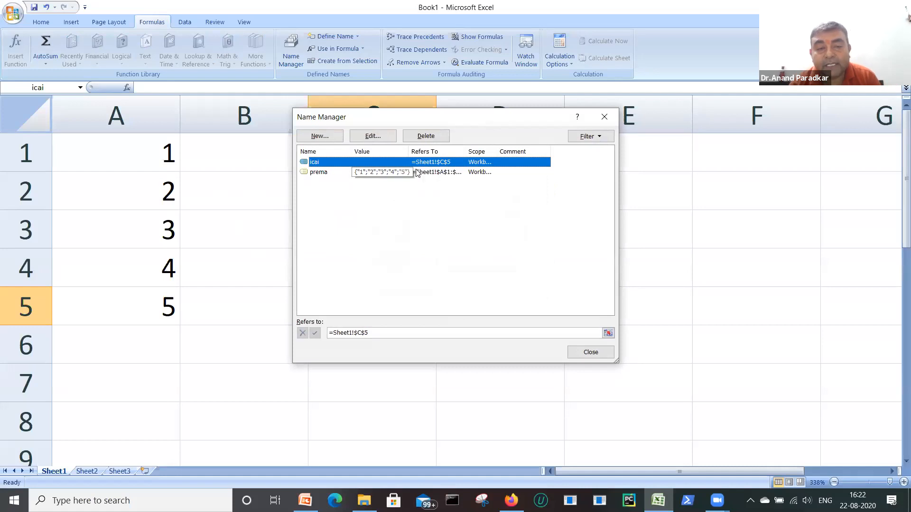
click(613, 121)
Enter the numbers 11, 2, 3, 4 and 5 in cells B1 to B5
click(272, 146)
text(11)
key(Return)
text(2)
key(Return)
text(3)
key(Return)
text(4)
key(Return)
text(5)
key(Return)
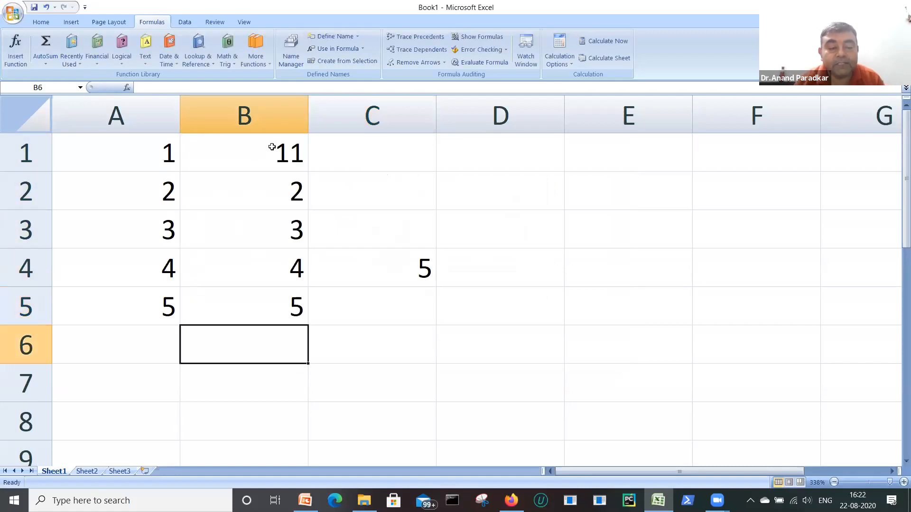
Select the range B1:B5 and delete the existing name icai in the Name Manager
drag(276, 150, 269, 305)
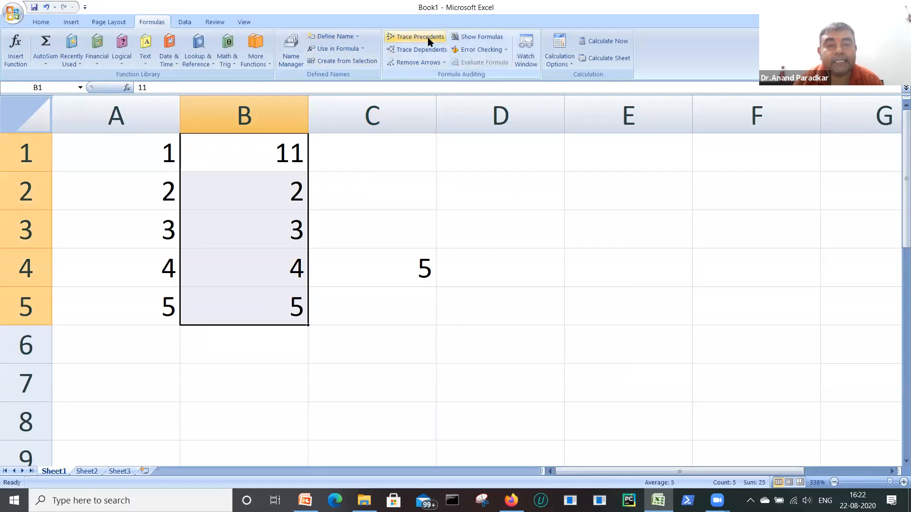
click(302, 61)
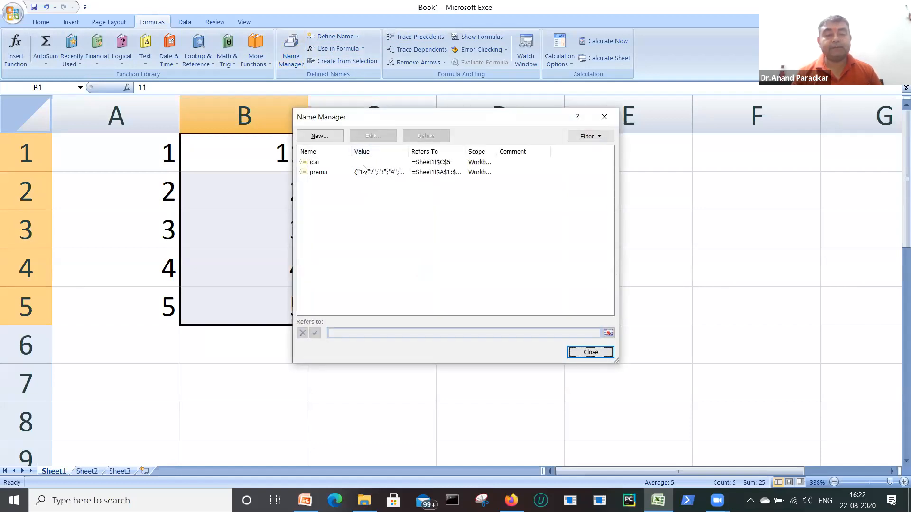
click(318, 166)
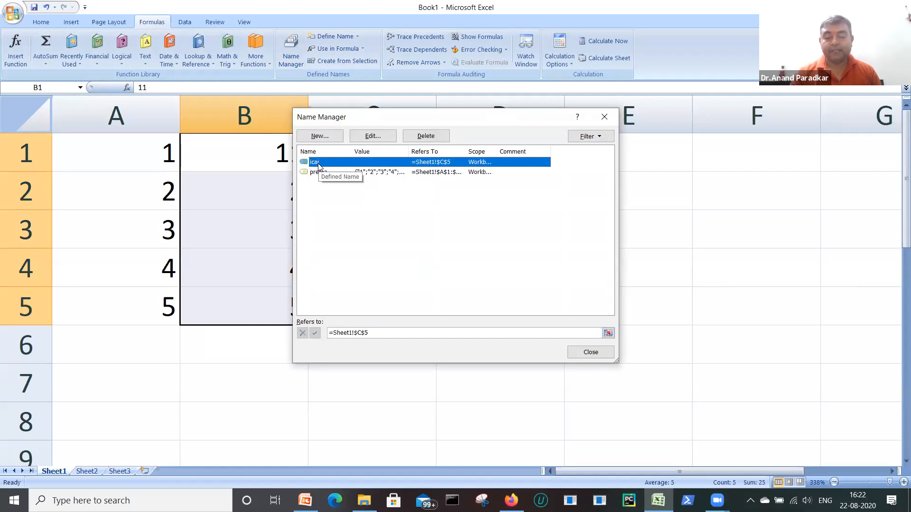
click(415, 137)
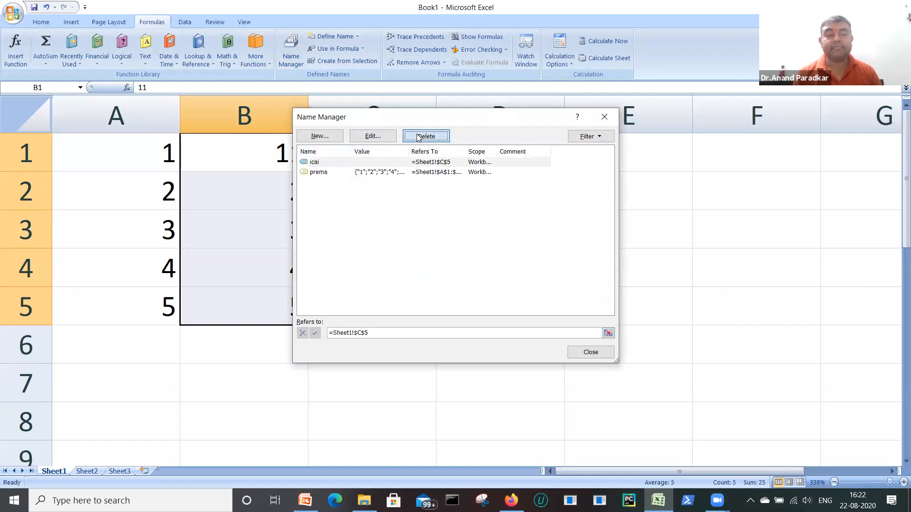
click(436, 280)
Define the name icai with workbook scope for the range B1:B5 and close the Name Manager
click(319, 136)
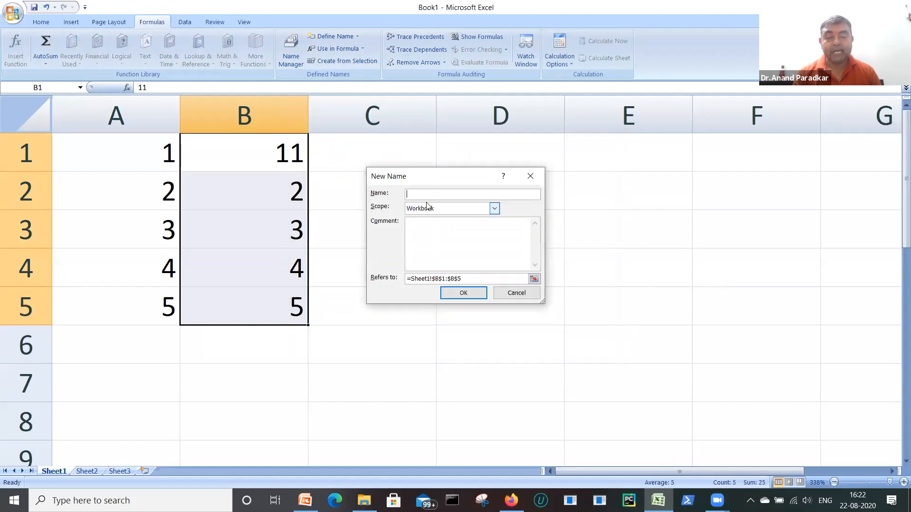
text(icai)
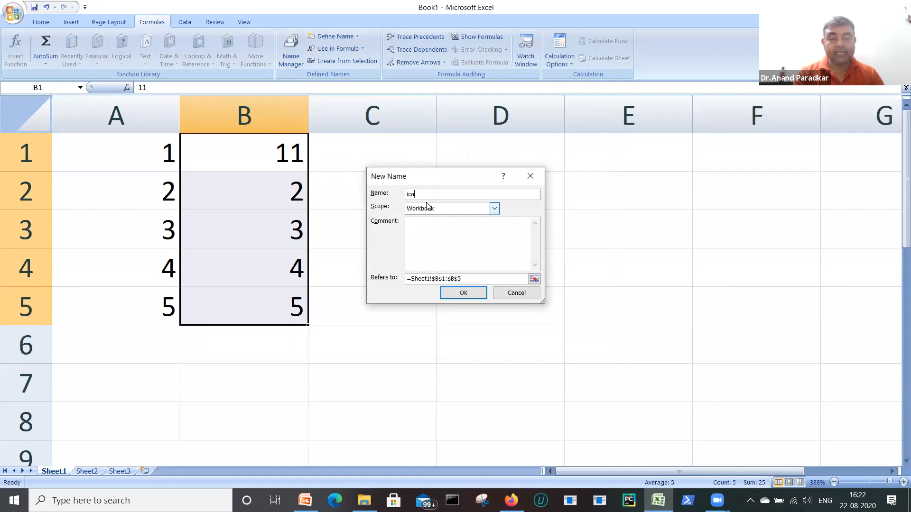
click(463, 293)
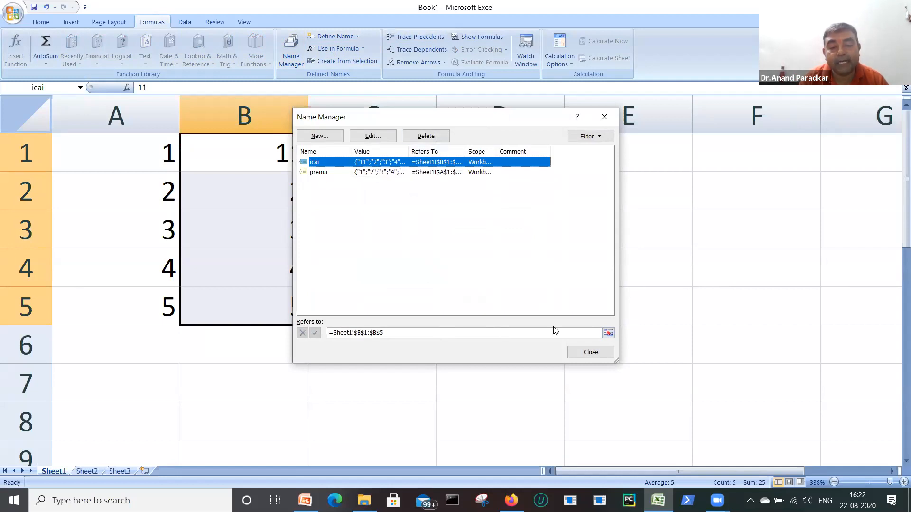
click(590, 353)
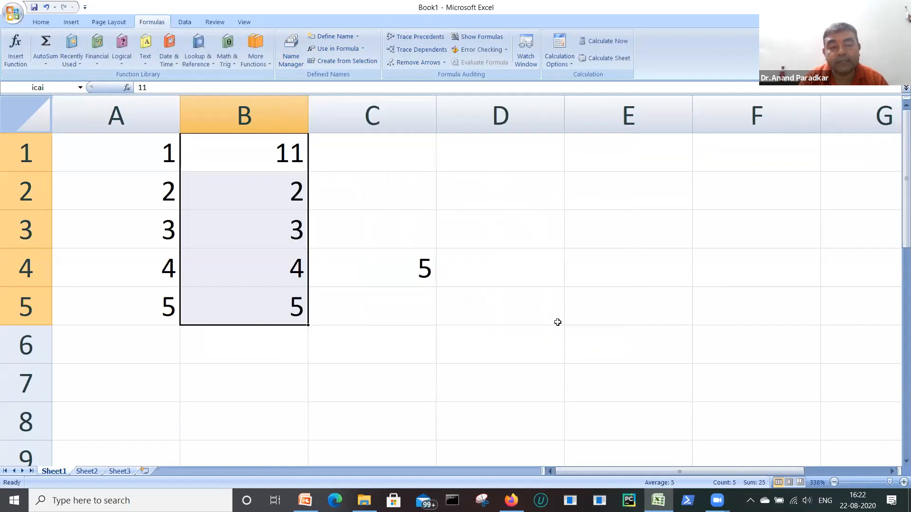
Enter the formula =sum(icai) in cell D5 to total the named range
click(537, 309)
text(=)
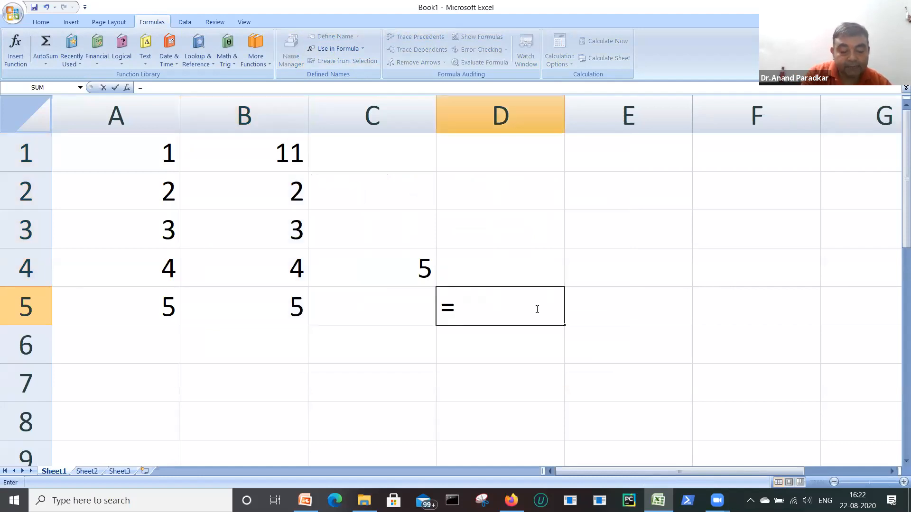
text(sum()
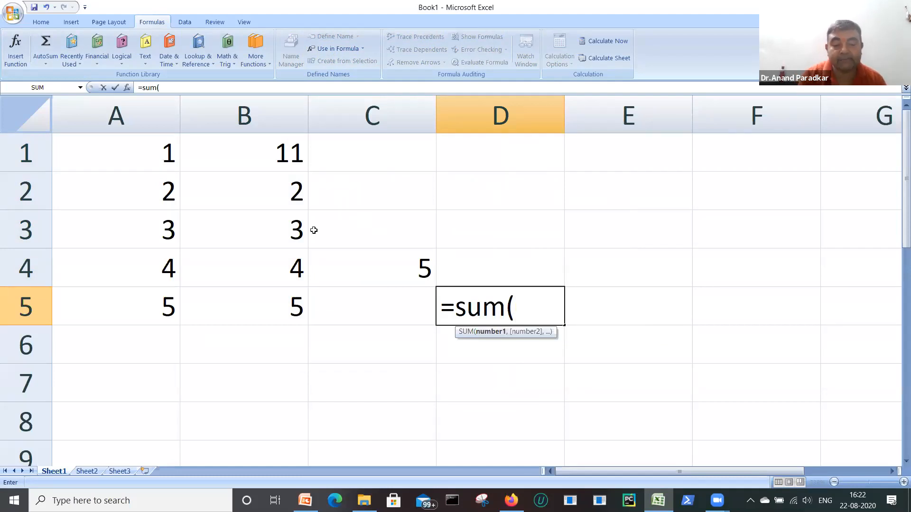
text(ic)
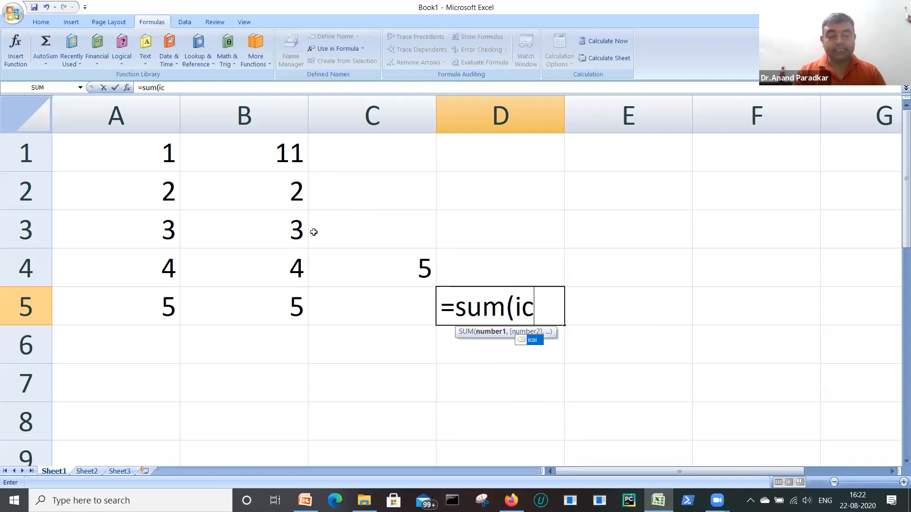
text(a)
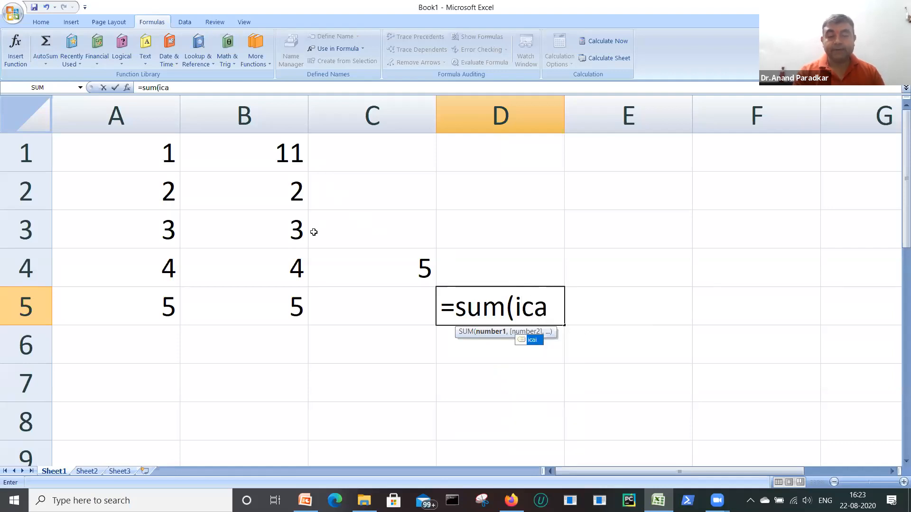
text(i)
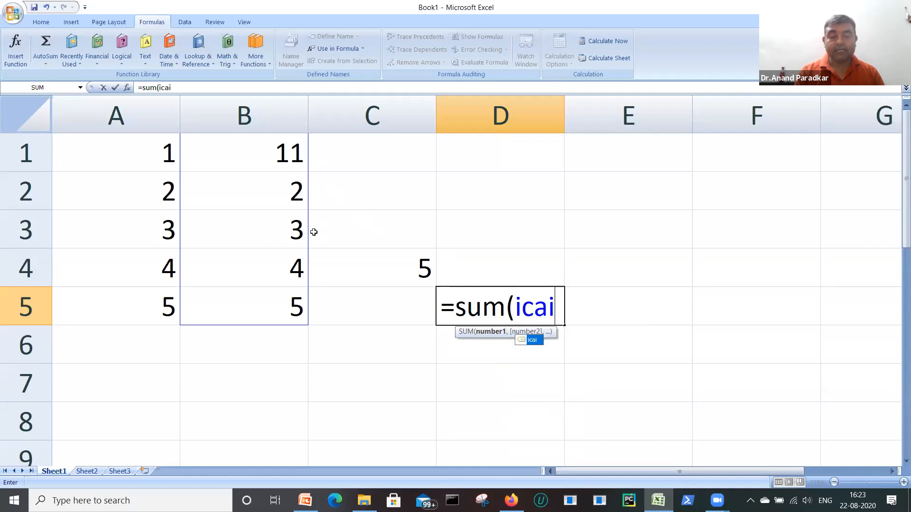
text())
key(Return)
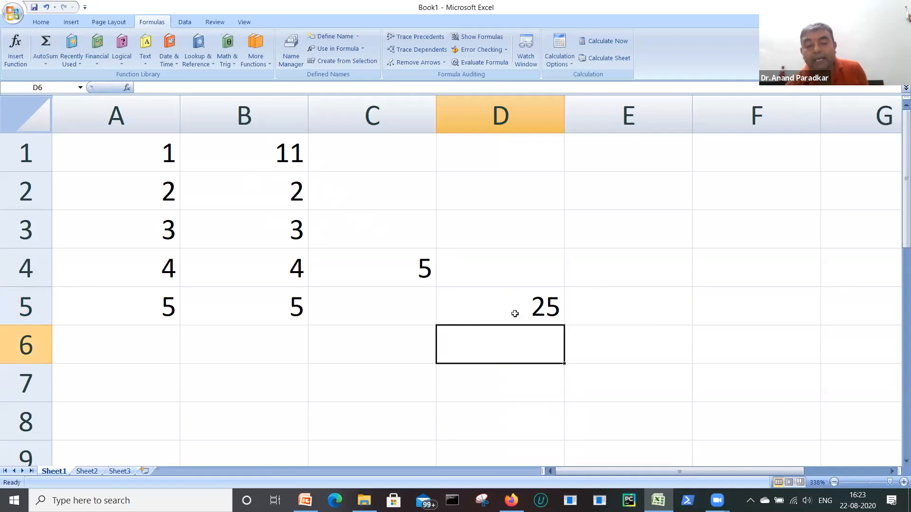
Insert an AutoSum of the column B numbers in cell B6
click(267, 342)
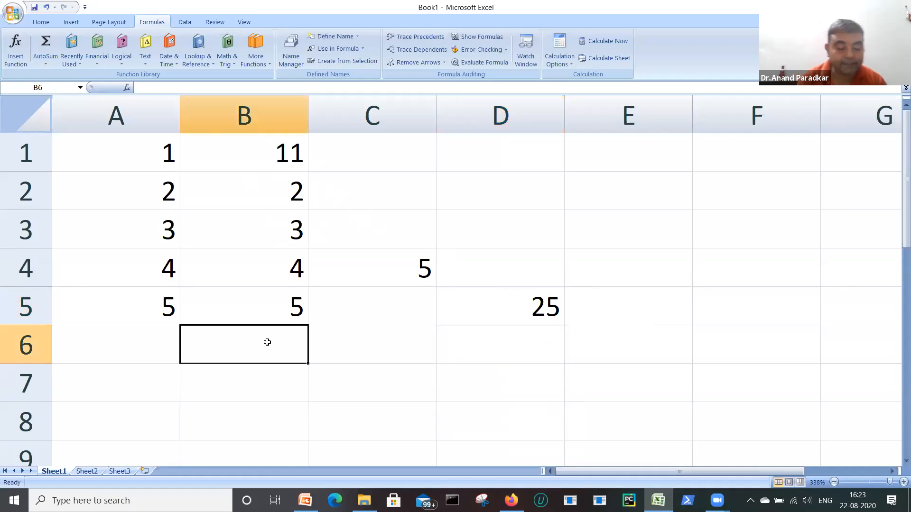
key(alt+equal)
key(Return)
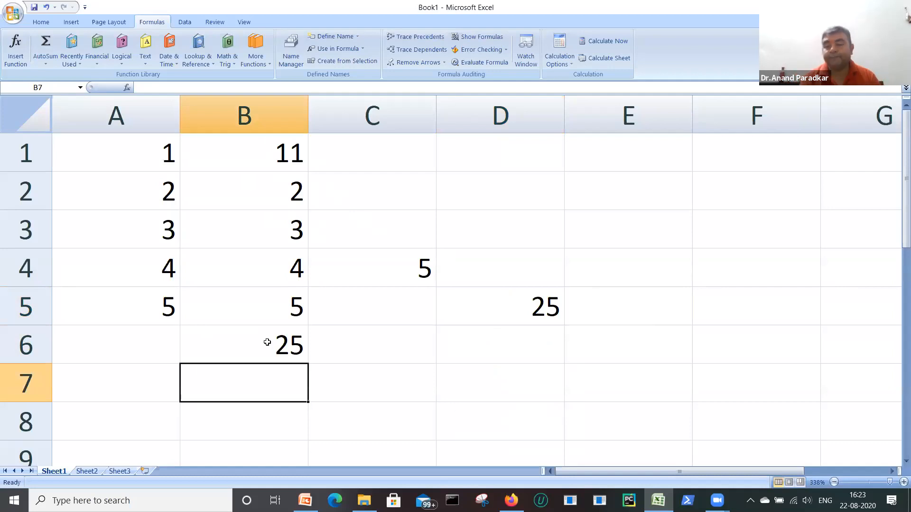
Clear the contents of cells D5, B6 and C4
click(500, 312)
key(Delete)
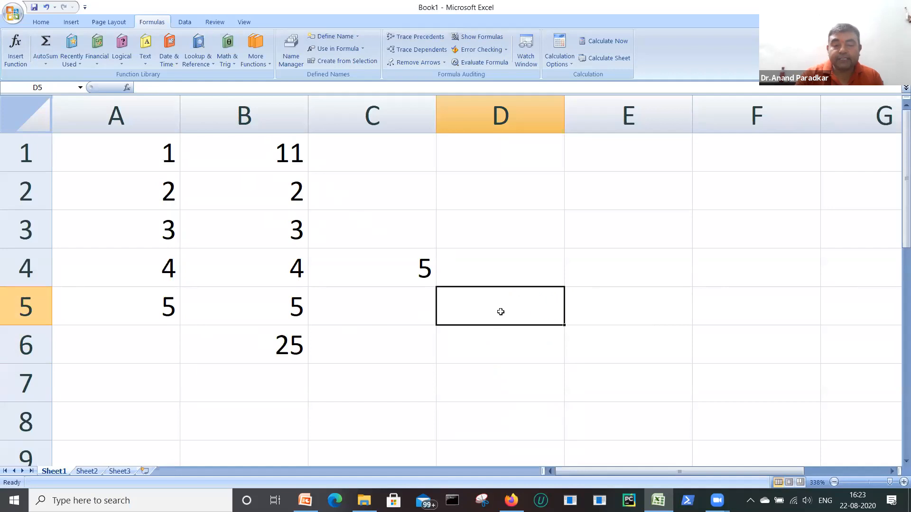
click(283, 351)
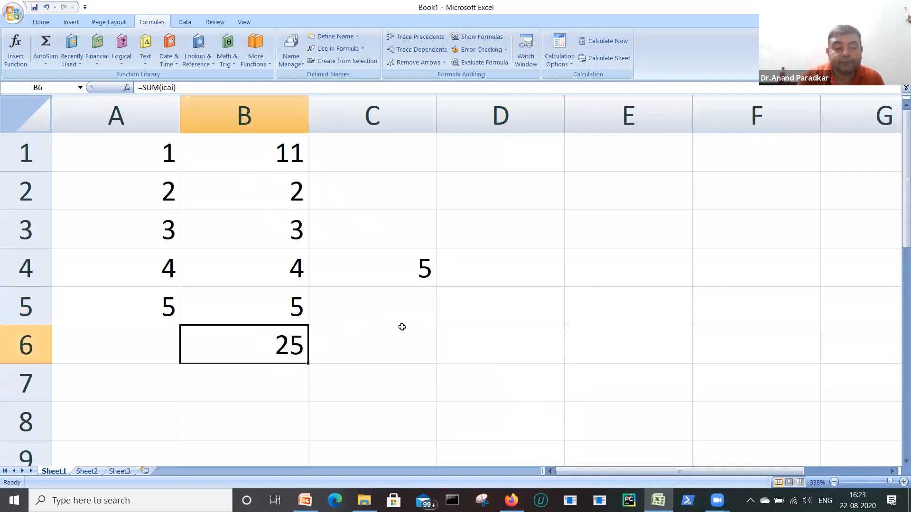
key(Delete)
click(422, 268)
key(Delete)
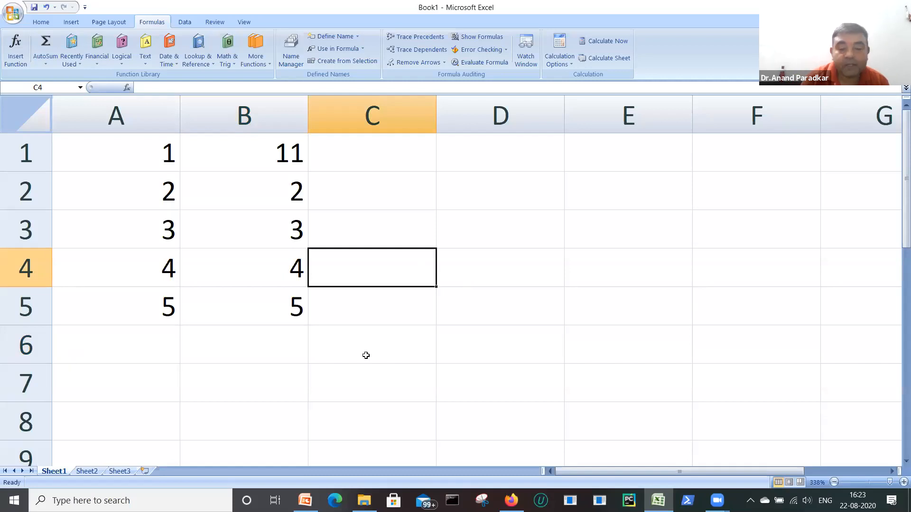
Enter the formula =sum(prema) in cell A1 of Sheet2 to total the named range from Sheet1
key(ctrl+Page_Down)
drag(869, 483, 893, 483)
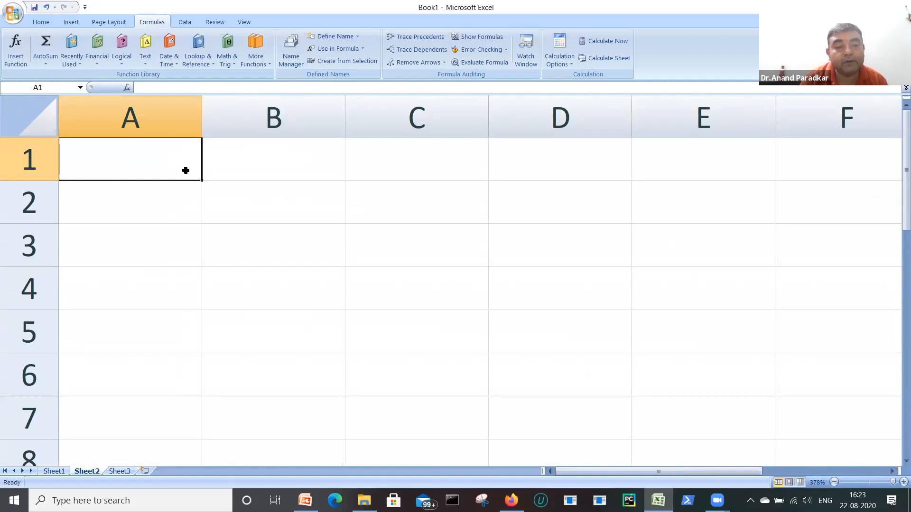
text(=s)
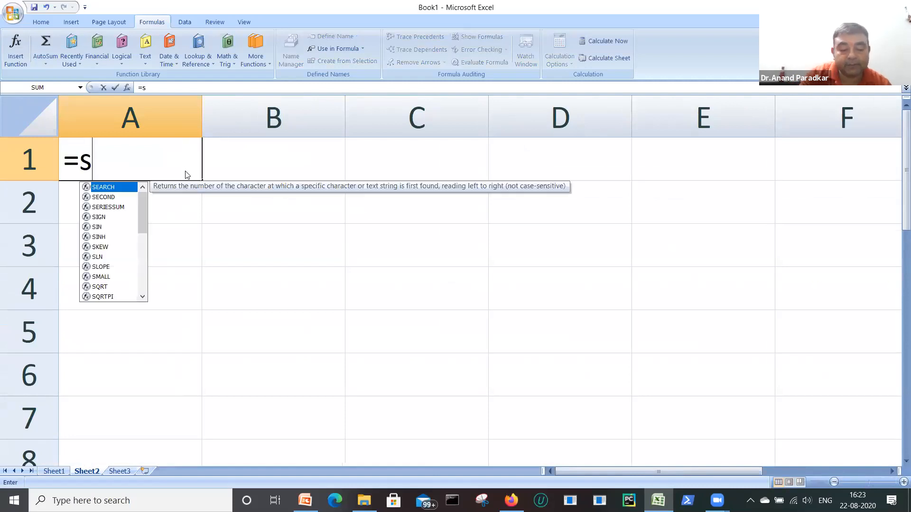
text(um()
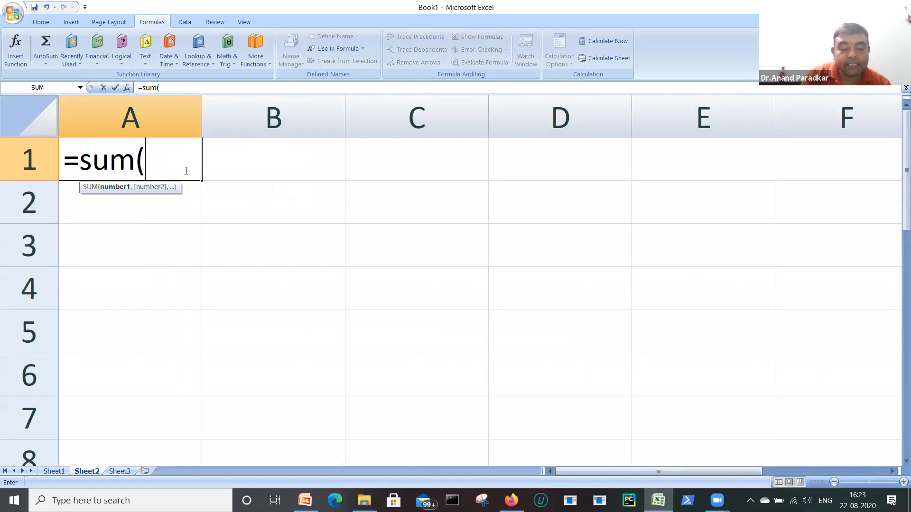
text(p)
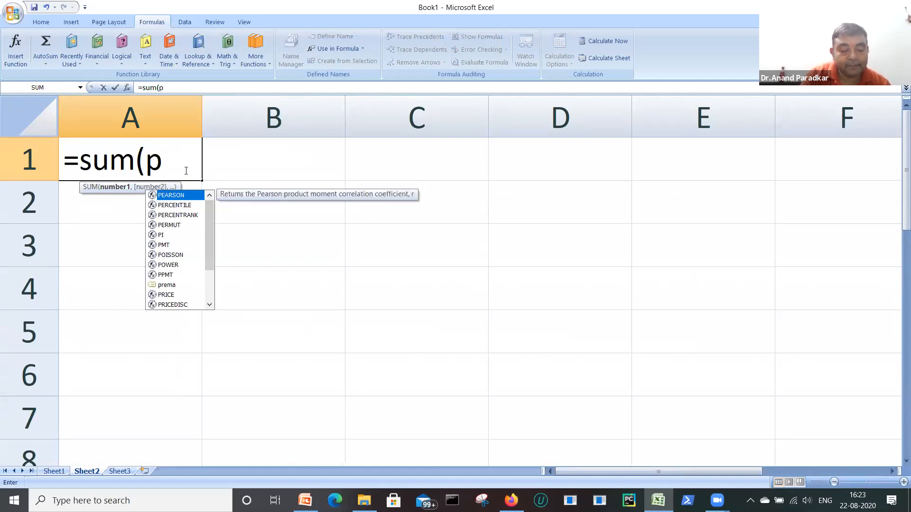
text(r)
key(Tab)
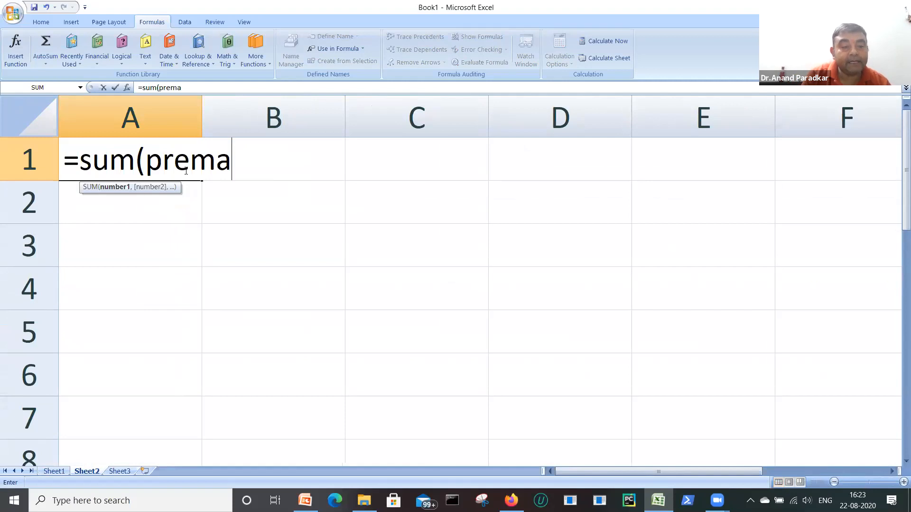
text())
key(Return)
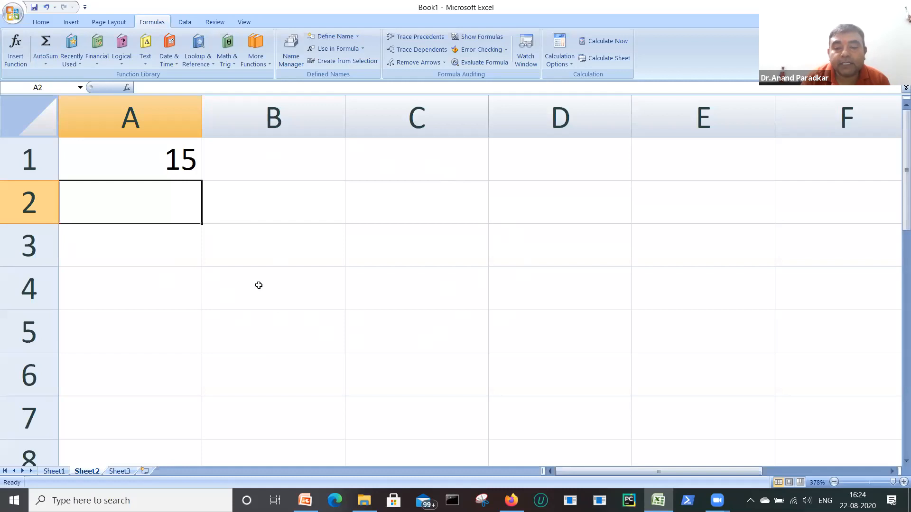
Switch to PowerPoint to read the Elements of a Formula slide and return to the Excel workbook
click(201, 171)
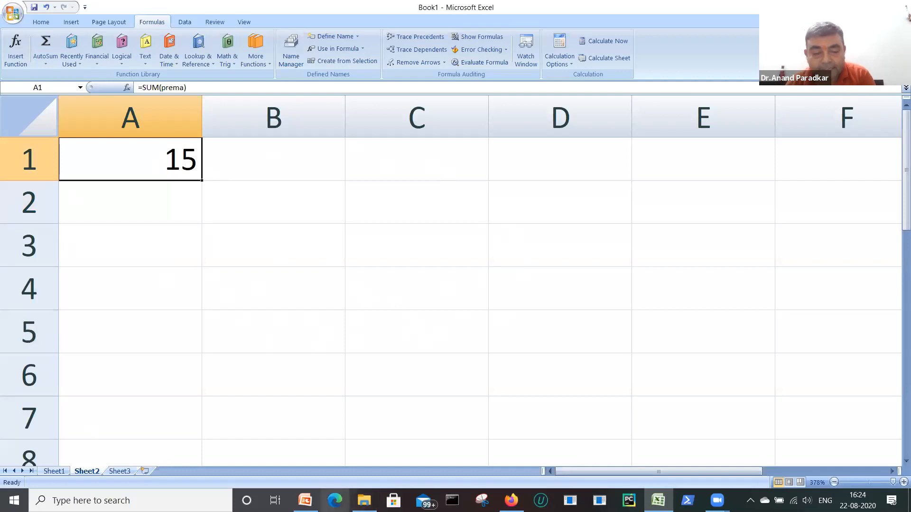
click(304, 501)
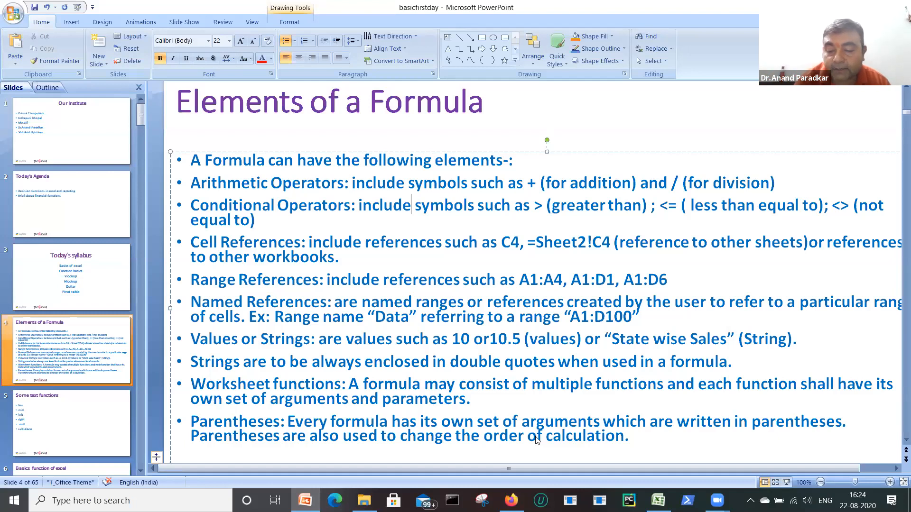
click(658, 500)
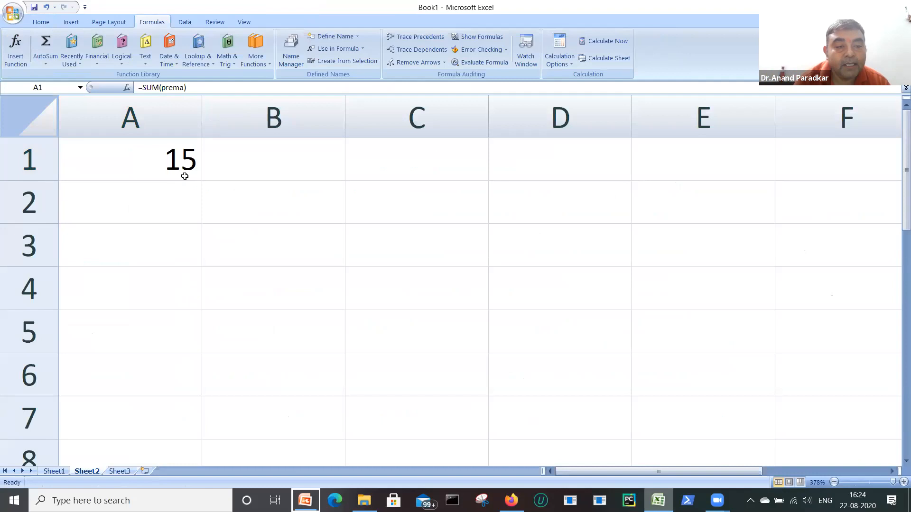
Enter =SUM(prema) in cell A2 of Sheet2 by selecting A1:A5 on Sheet1, accepting the proposed correction for the extra parenthesis
click(183, 204)
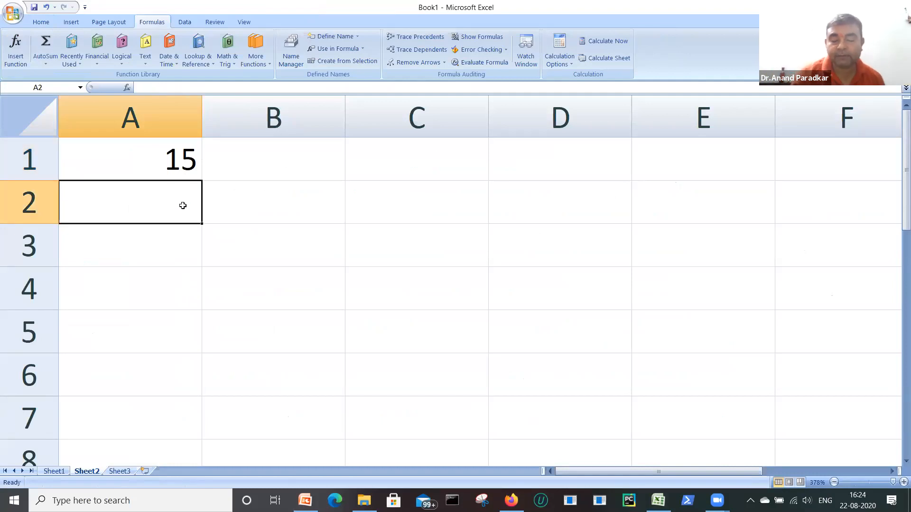
text(=su)
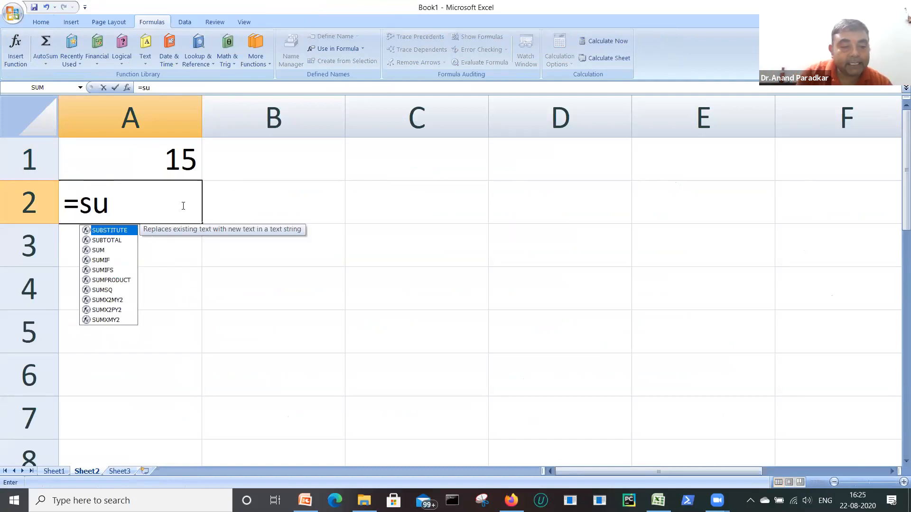
key(Down)
key(Down)
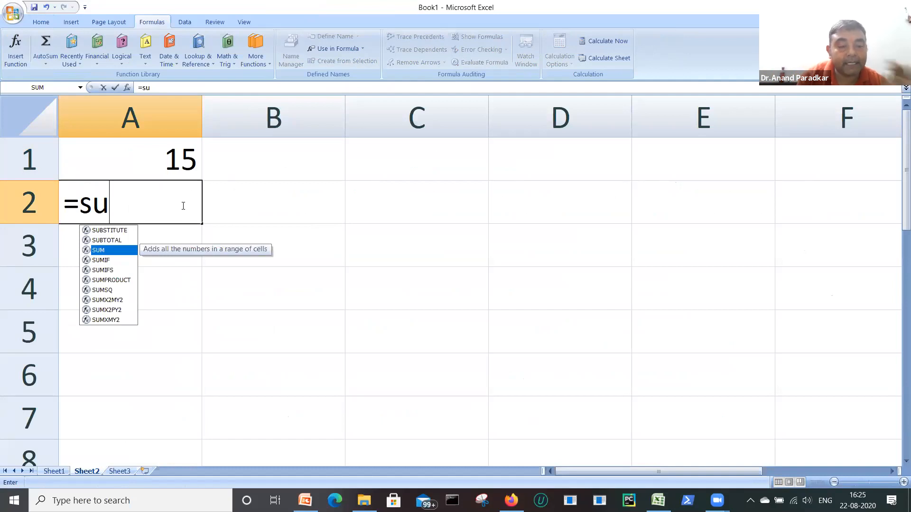
key(Tab)
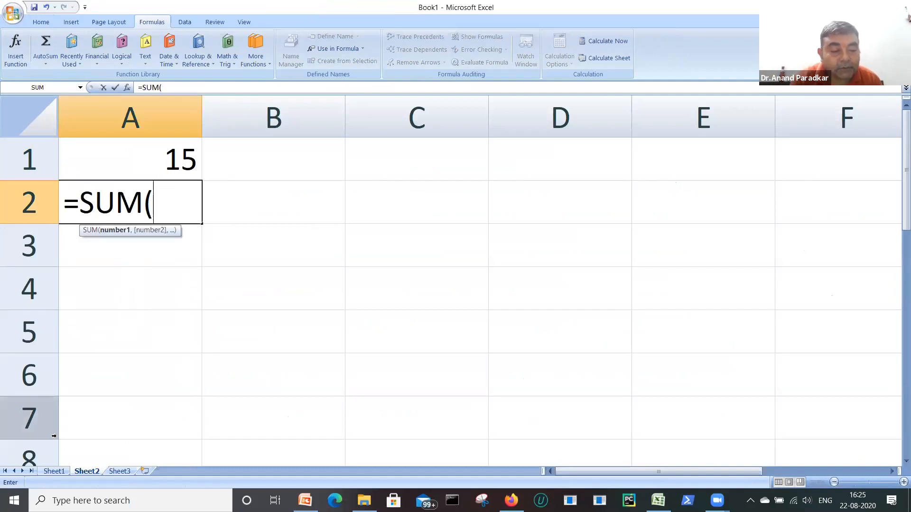
click(54, 472)
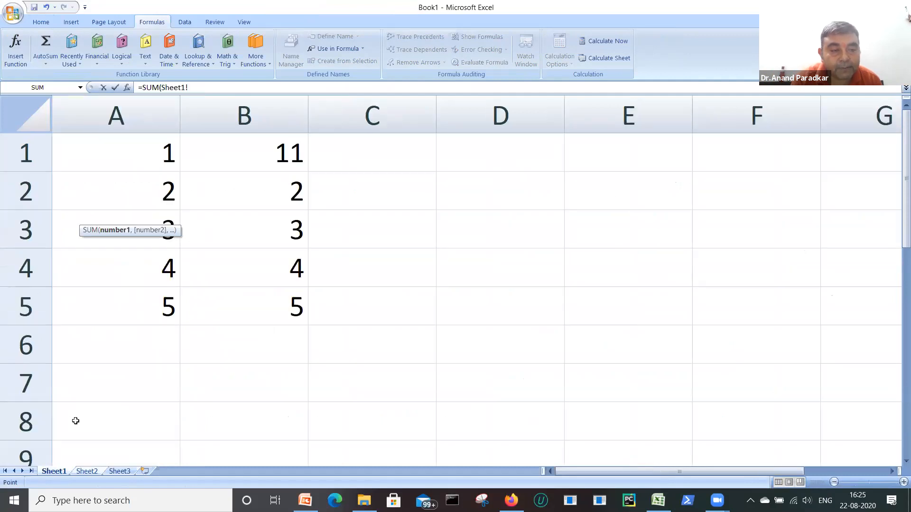
drag(165, 152, 169, 289)
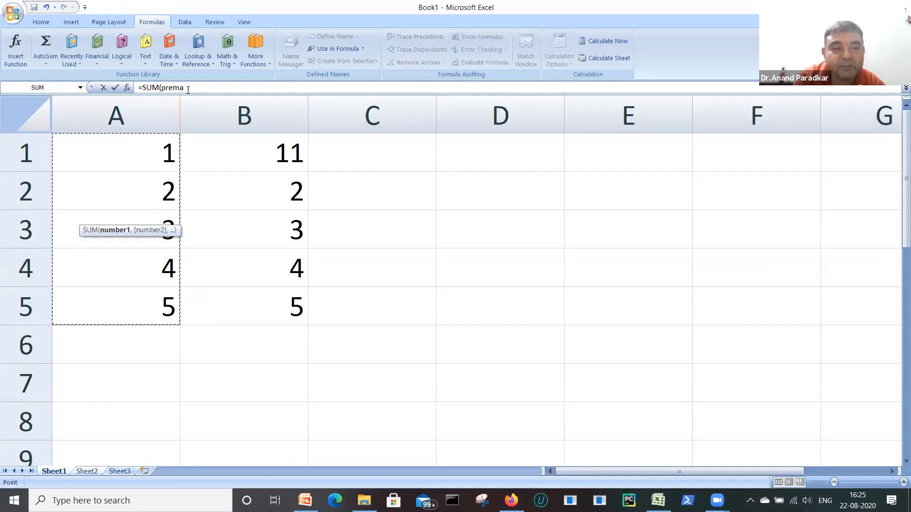
text())
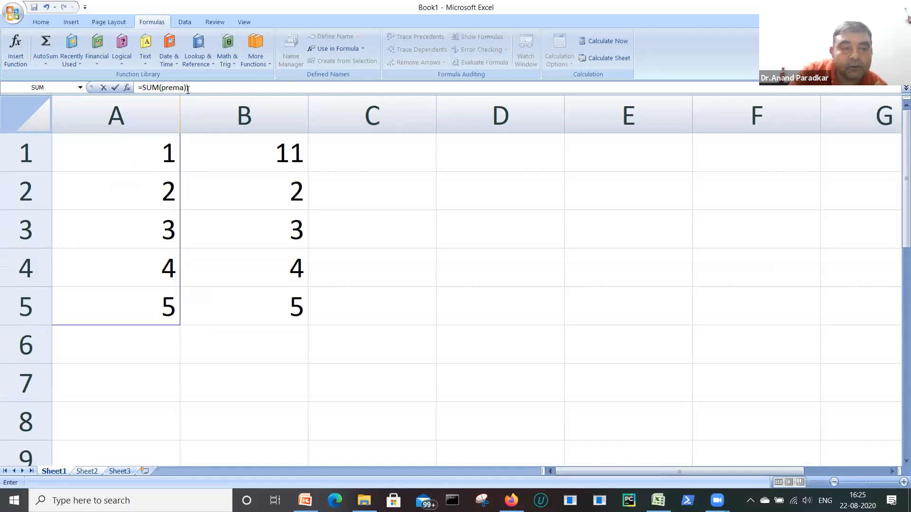
text())
key(Return)
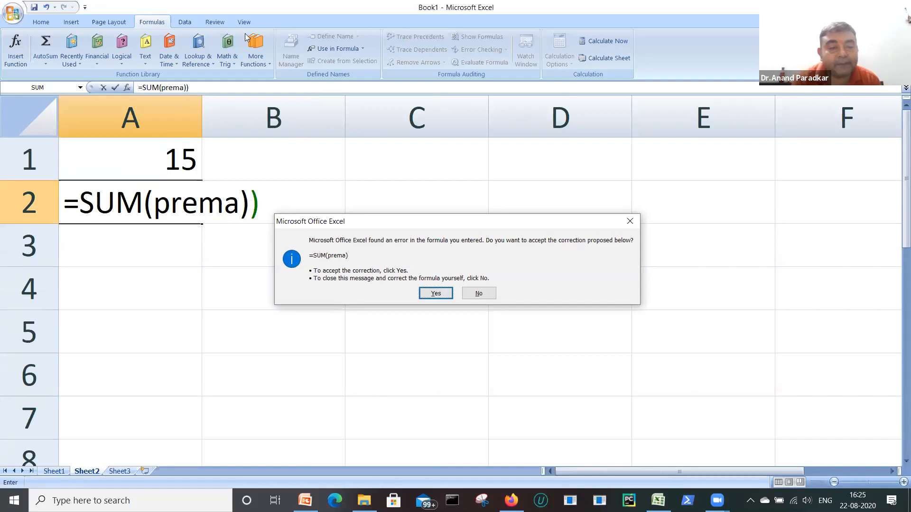
click(435, 293)
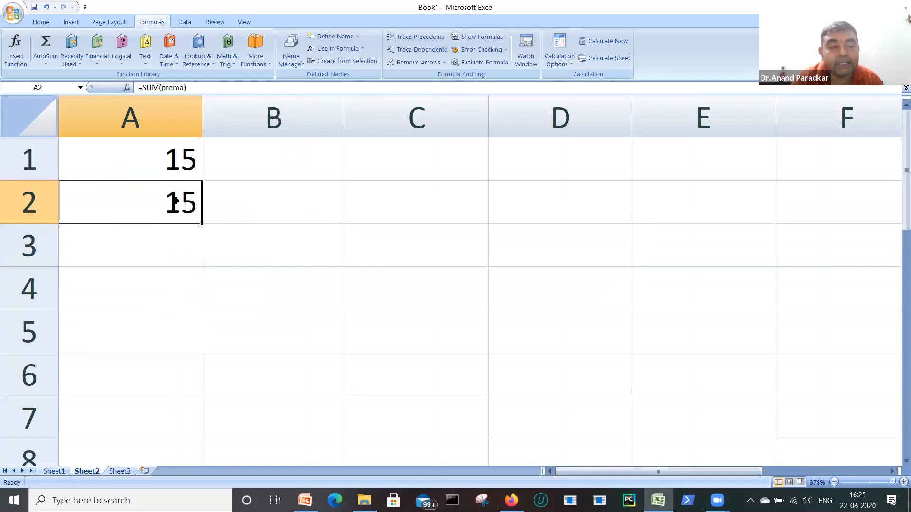
Enter the formula =prema in cell A3 of Sheet2 by selecting A1:A5 on Sheet1
click(182, 246)
text(=)
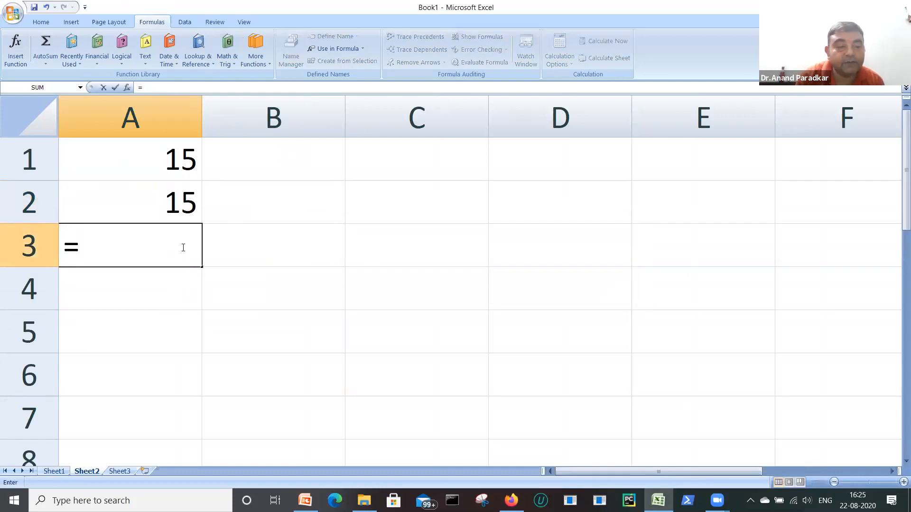
click(59, 471)
drag(151, 158, 142, 297)
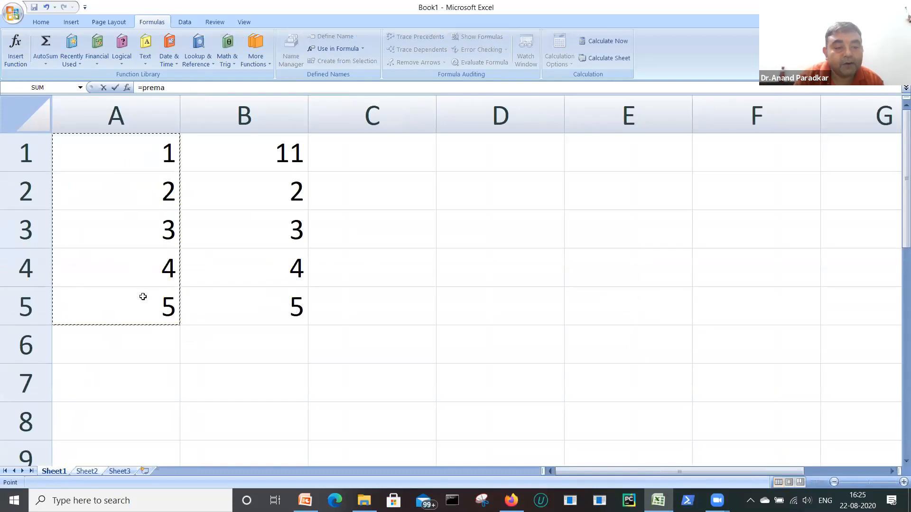
key(Return)
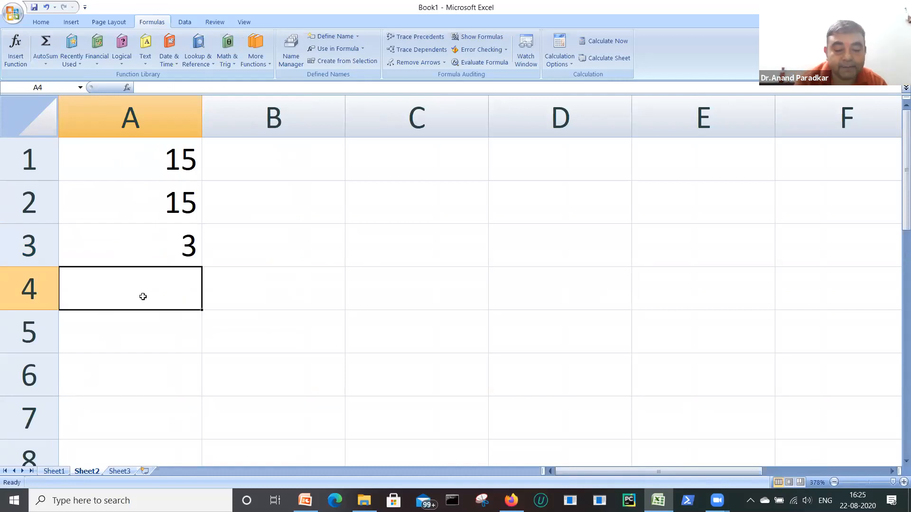
Enter the formula =sum(icai) in cell A4 of Sheet2 by selecting B1:B5 on Sheet1
text(=sum)
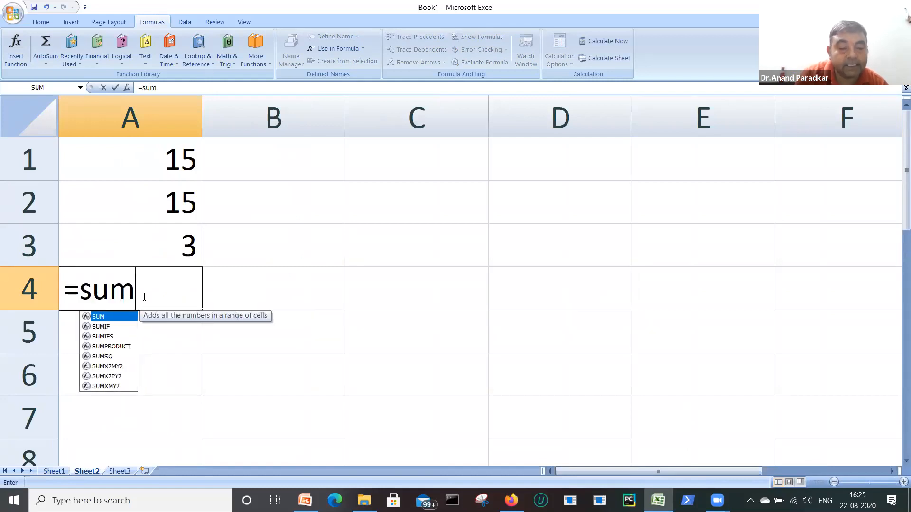
text(()
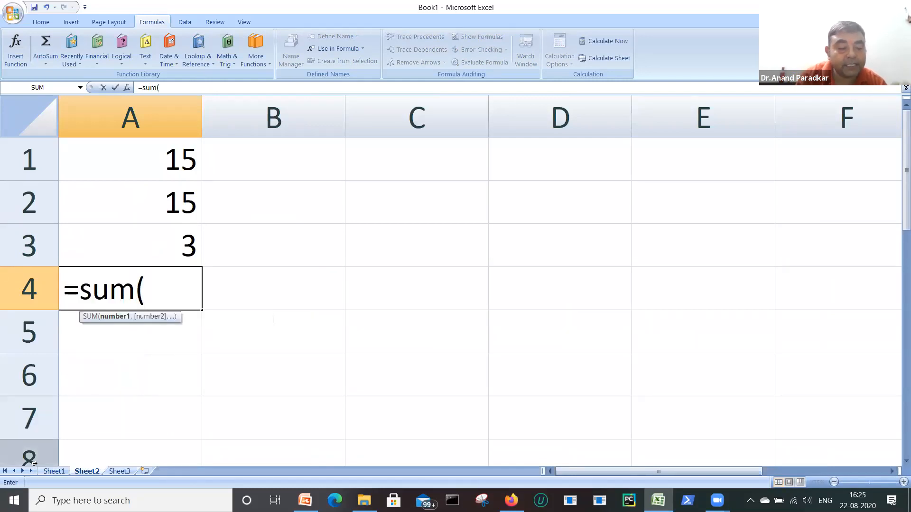
click(55, 472)
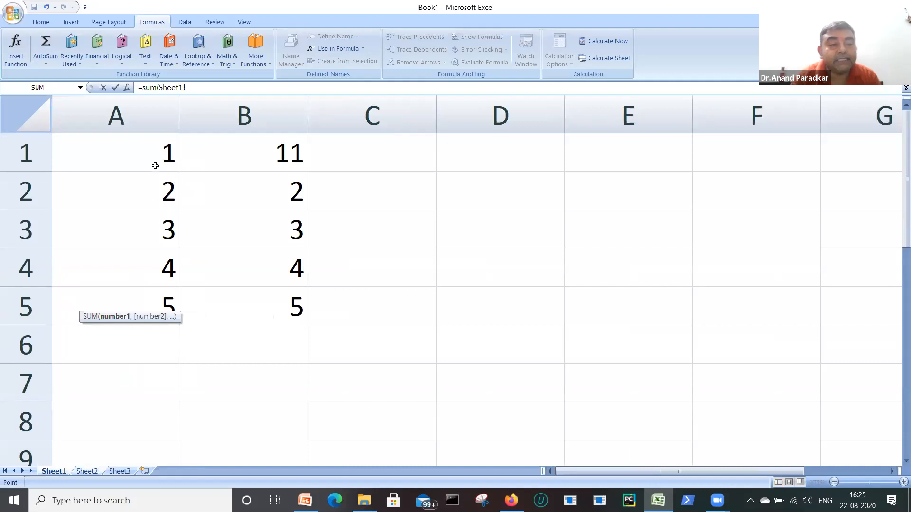
drag(282, 152, 301, 297)
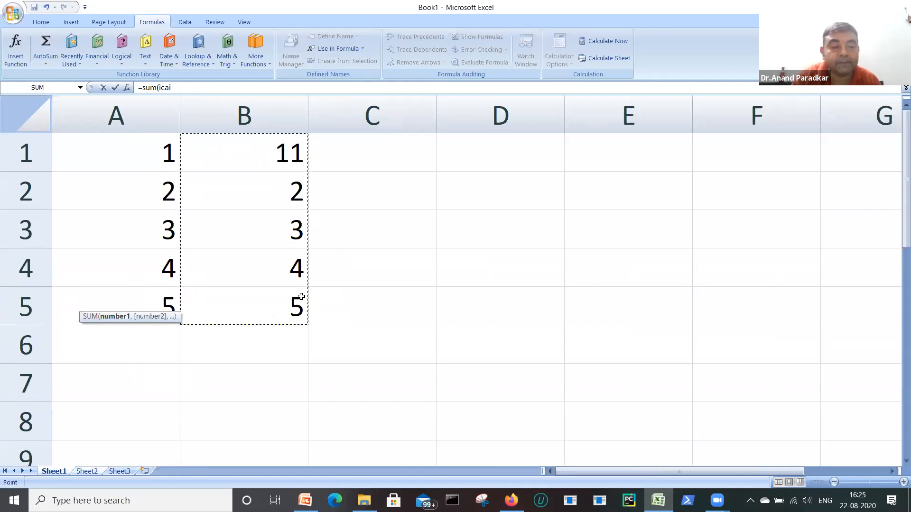
key(Return)
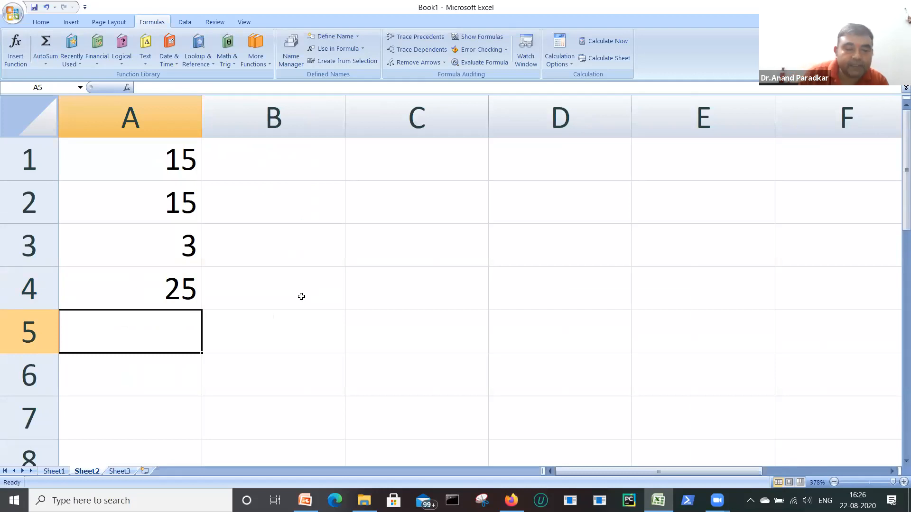
Enter the formula =AVERAGE(Sheet2!A1:A5) in cell B1 of Sheet2, selecting A1:A5 on Sheet1 before returning to Sheet2
click(299, 165)
text(=su)
key(BackSpace)
key(BackSpace)
text(a)
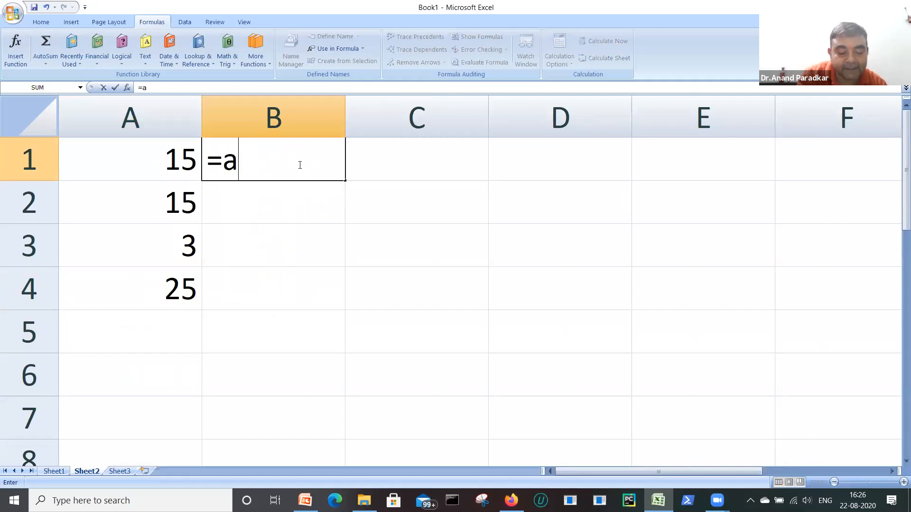
text(v)
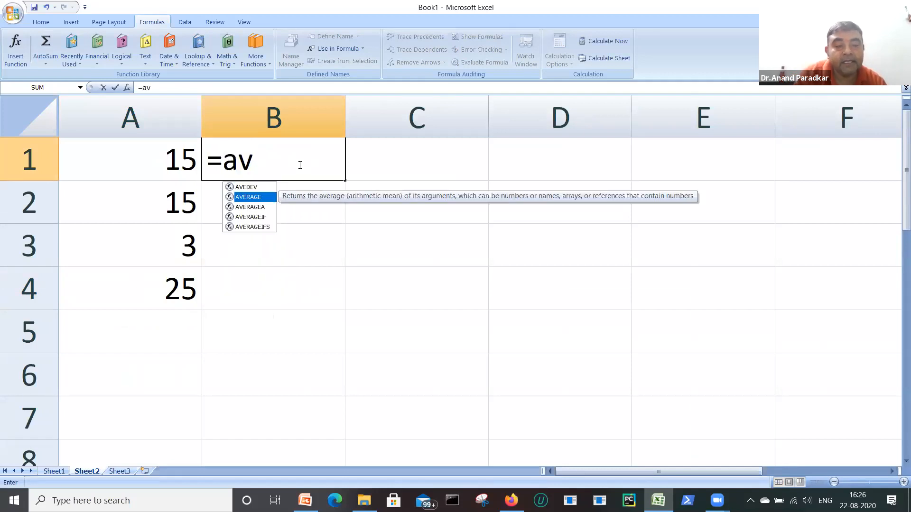
key(Tab)
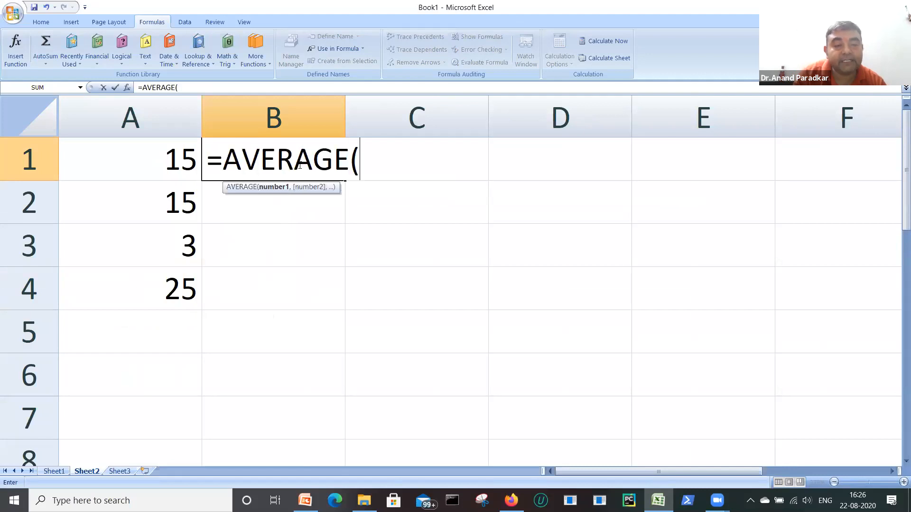
click(55, 471)
drag(171, 160, 138, 310)
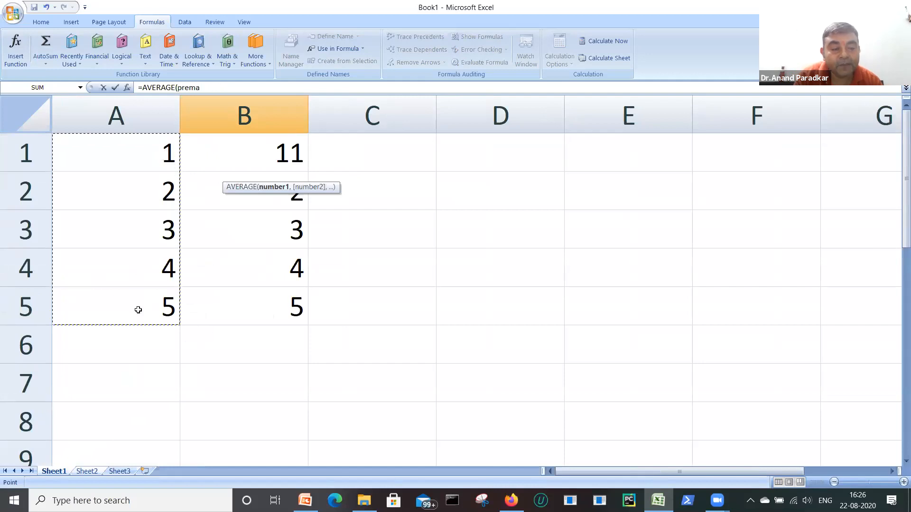
click(94, 471)
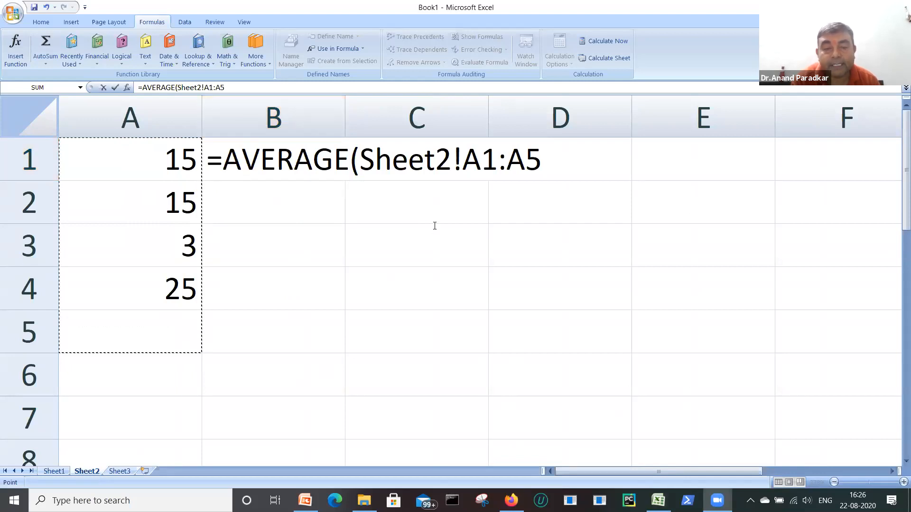
drag(454, 148, 451, 145)
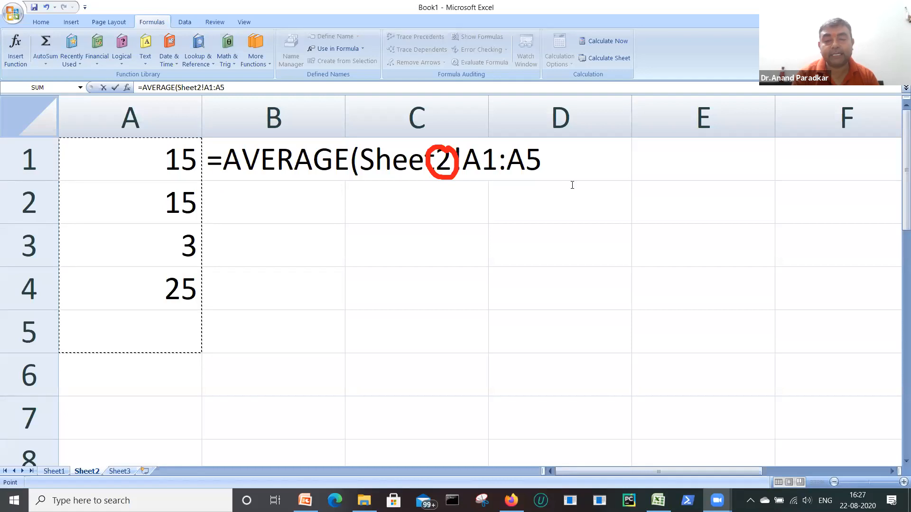
key(Escape)
text())
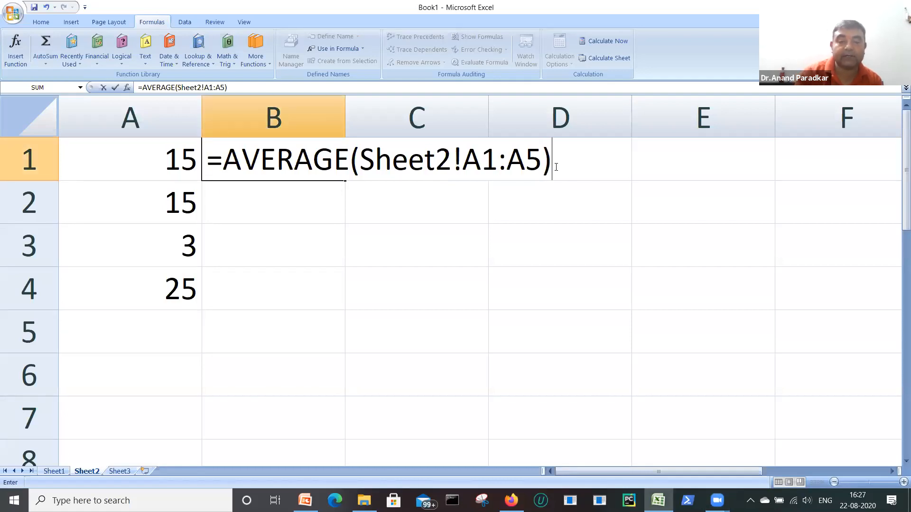
key(Return)
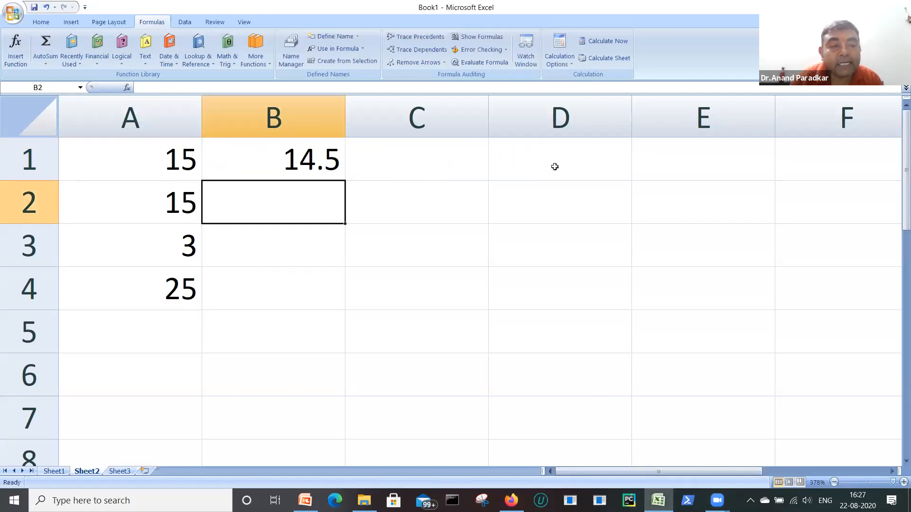
Examine the sheet reference inside the AVERAGE formula in cell B1, leaving the formula as it is
click(300, 153)
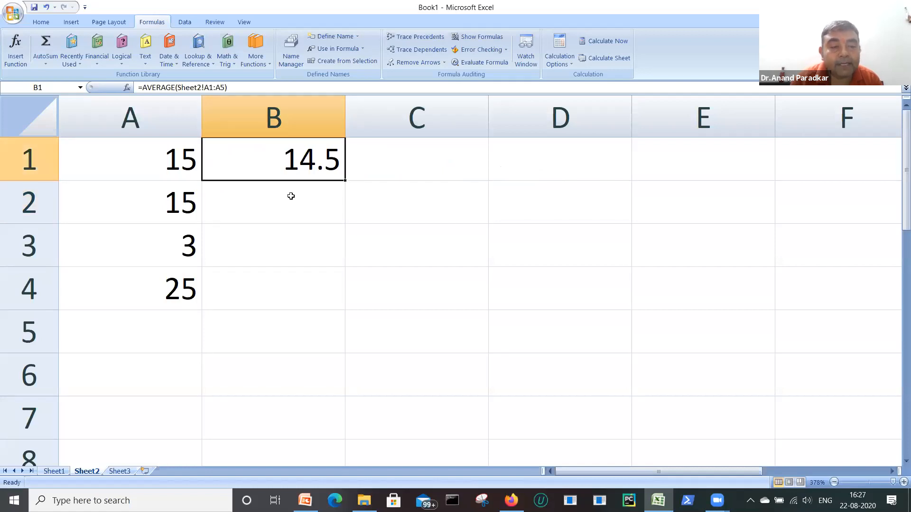
double_click(298, 172)
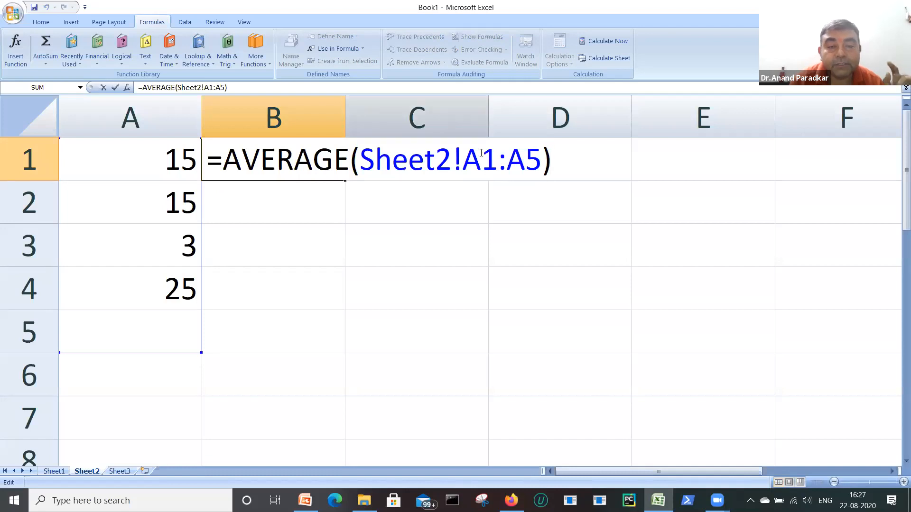
click(456, 165)
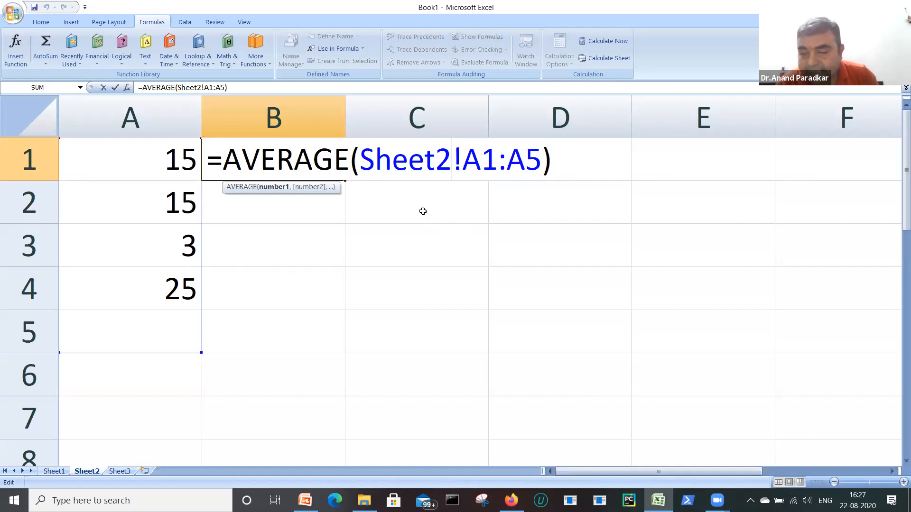
click(327, 216)
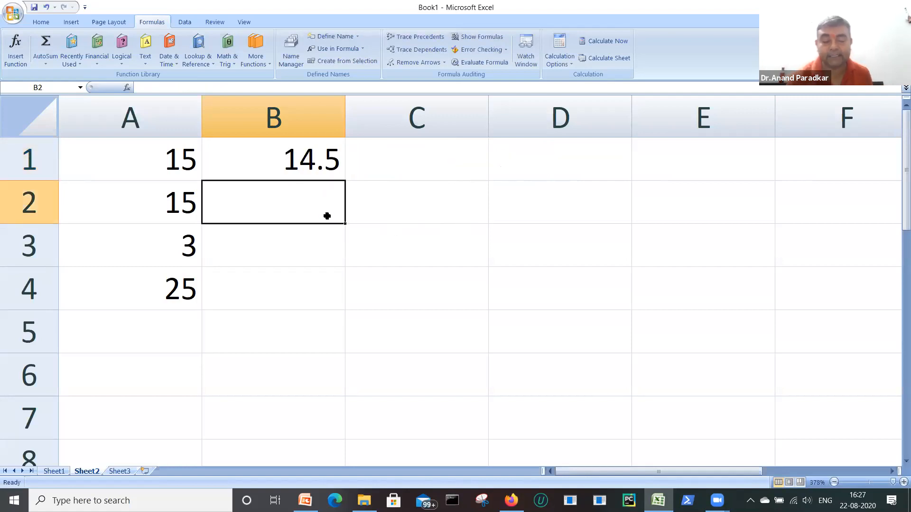
Enter the formula =SUM(prema) in cell B2 of Sheet2 by selecting A1:A5 on Sheet1
text(=)
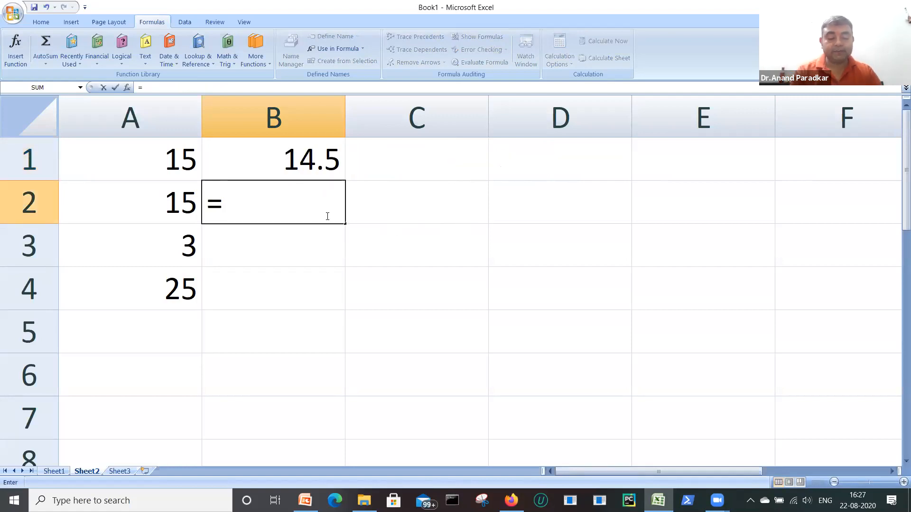
text(sum)
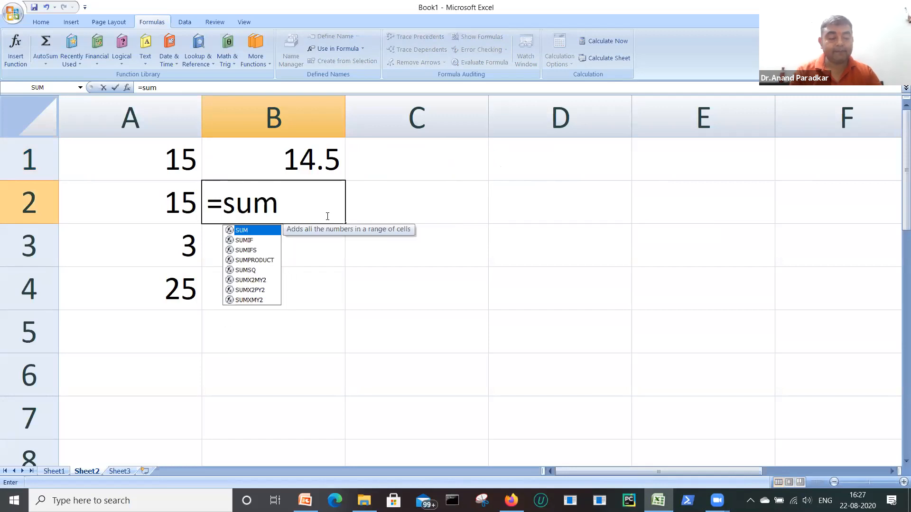
key(Tab)
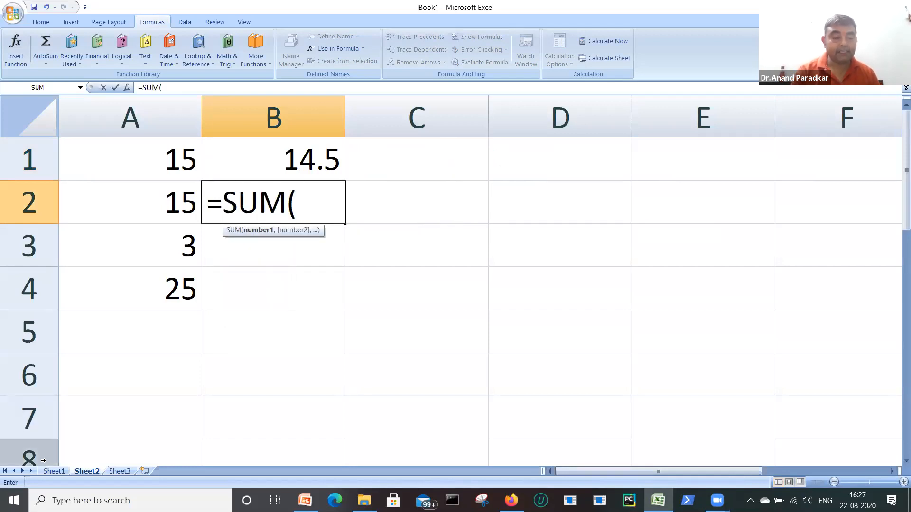
click(53, 471)
drag(168, 148, 162, 291)
text())
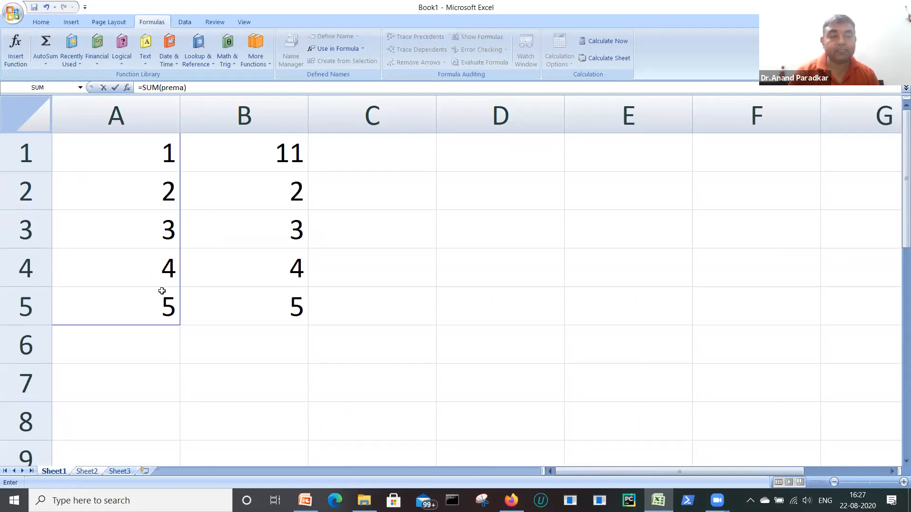
key(Return)
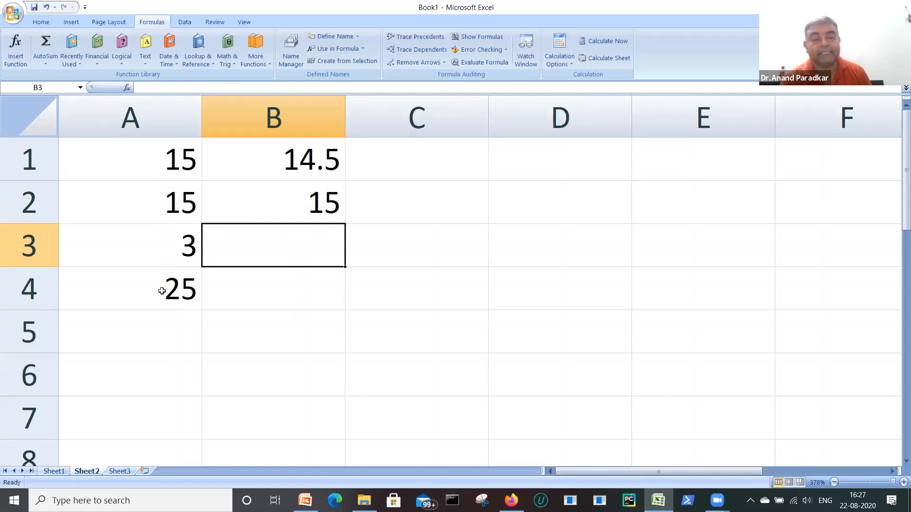
Enter the formula =sum(icai) in cell B3 of Sheet2 by selecting B1:B5 on Sheet1, and check it in the cell
text(=)
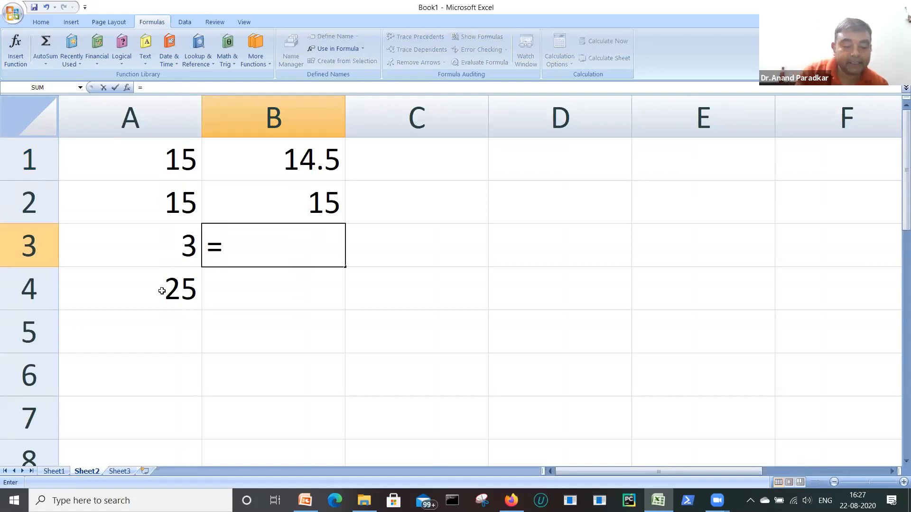
text(sum()
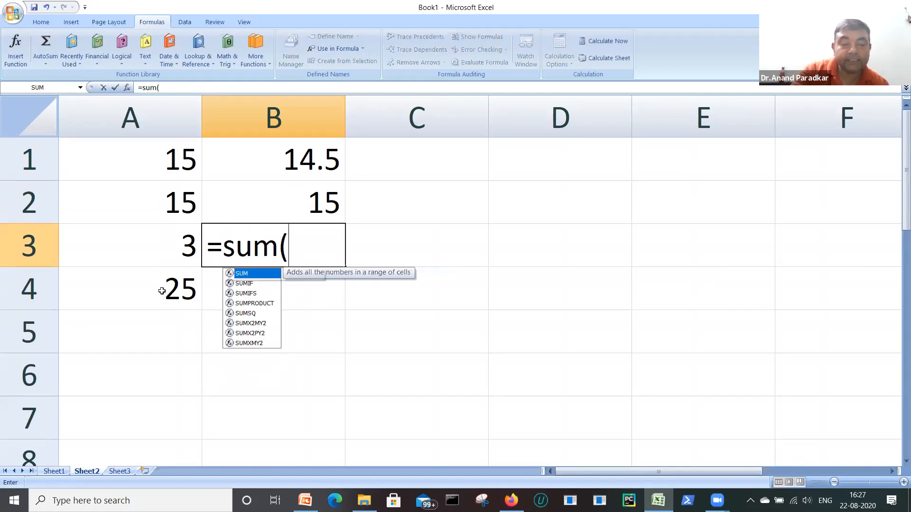
click(54, 471)
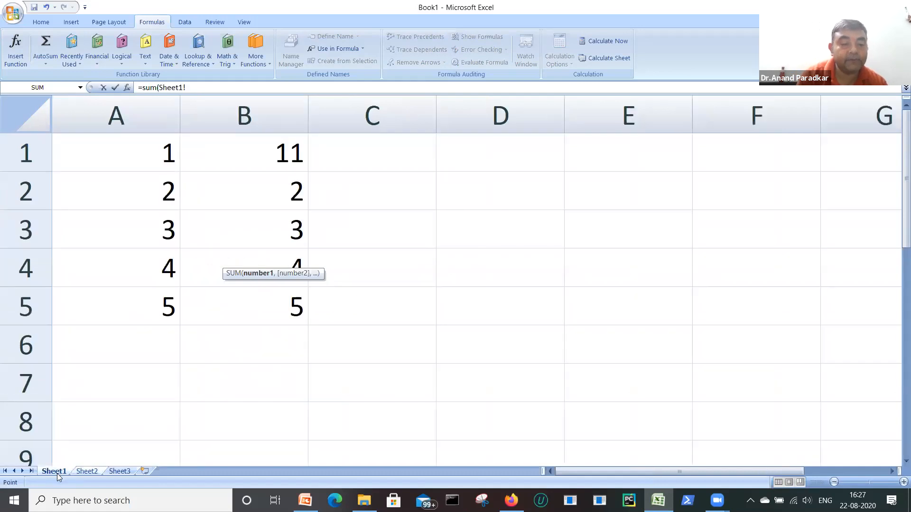
drag(289, 159, 293, 298)
text())
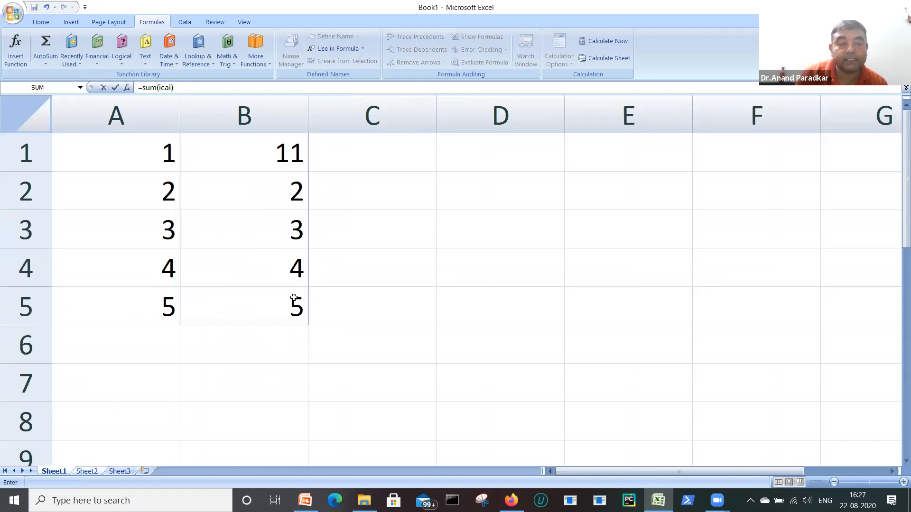
key(Return)
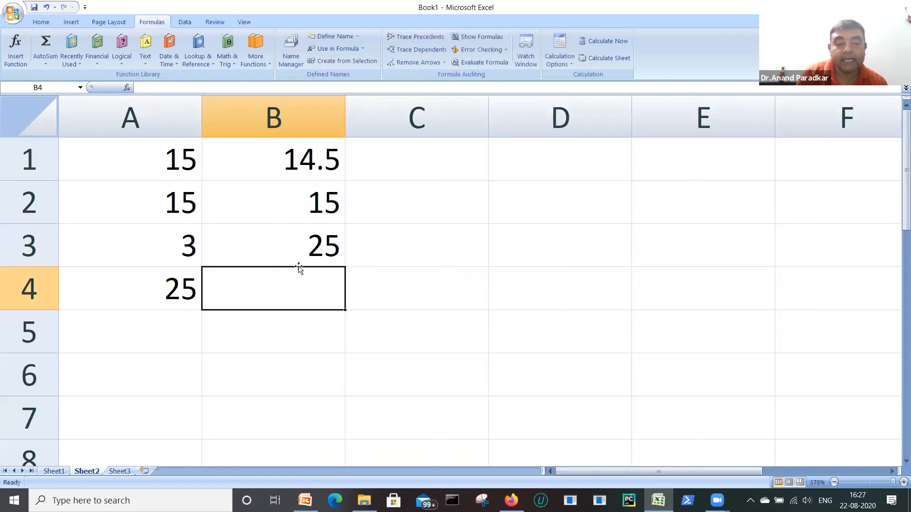
click(309, 251)
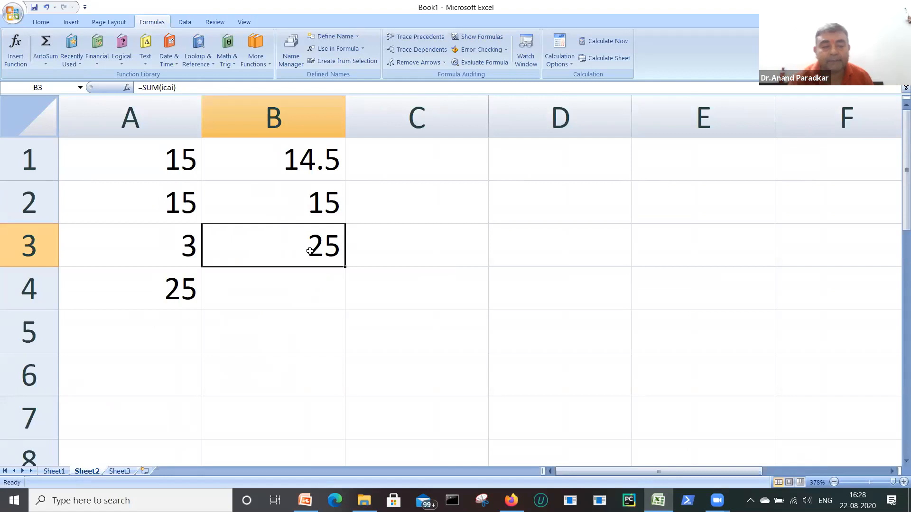
Insert a new sheet before Sheet3 from the Loan Amortization spreadsheet solution template
click(120, 471)
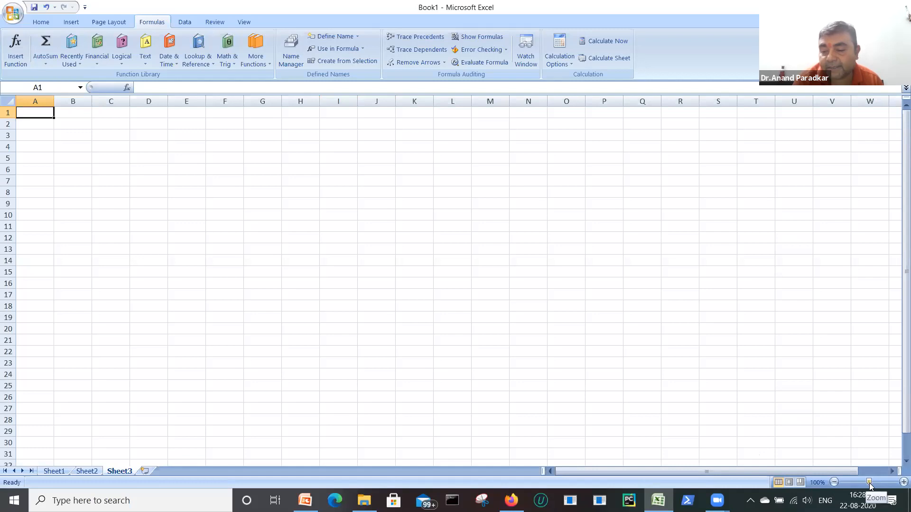
drag(870, 485, 880, 486)
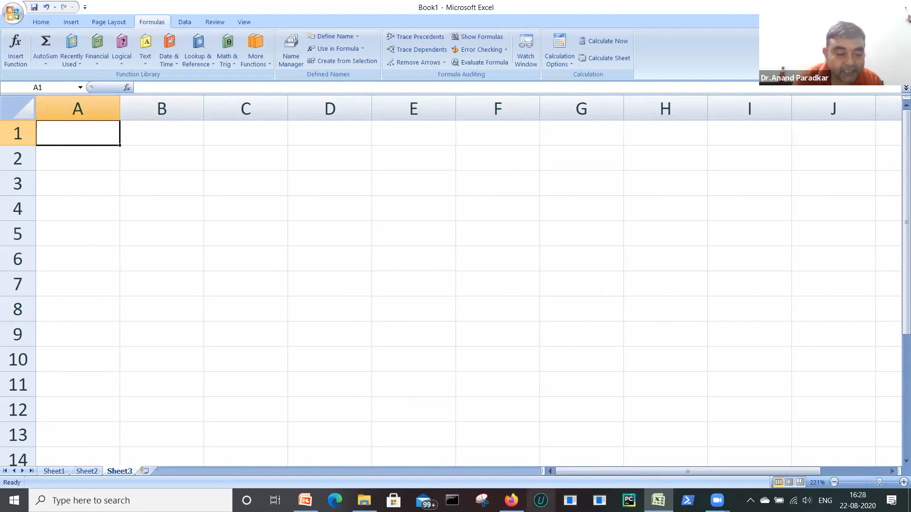
right_click(122, 471)
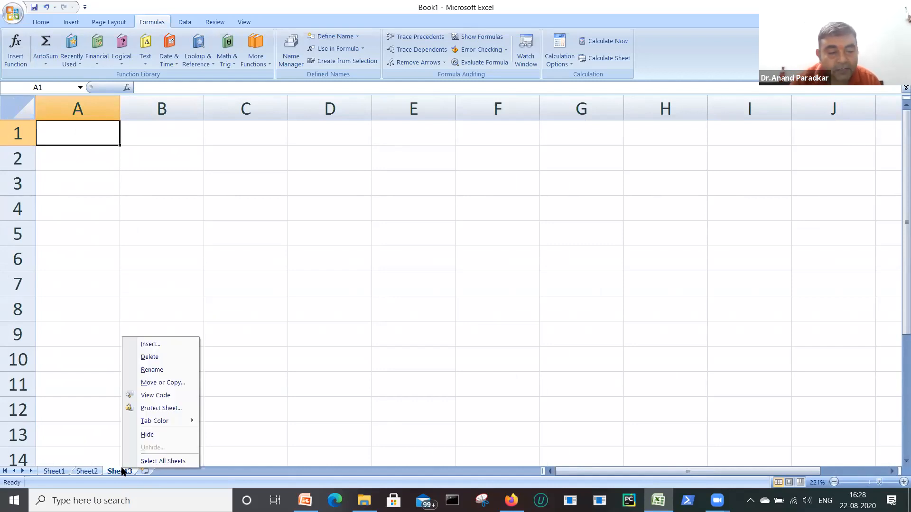
click(155, 344)
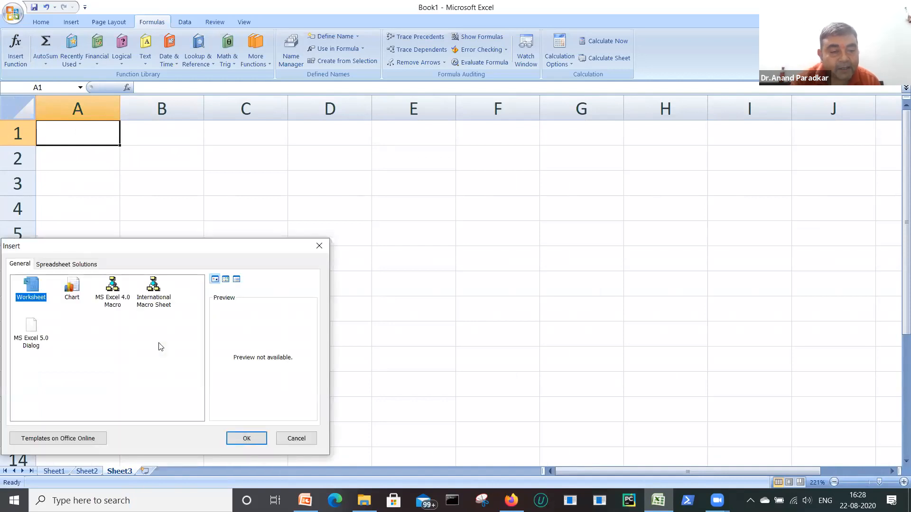
click(92, 264)
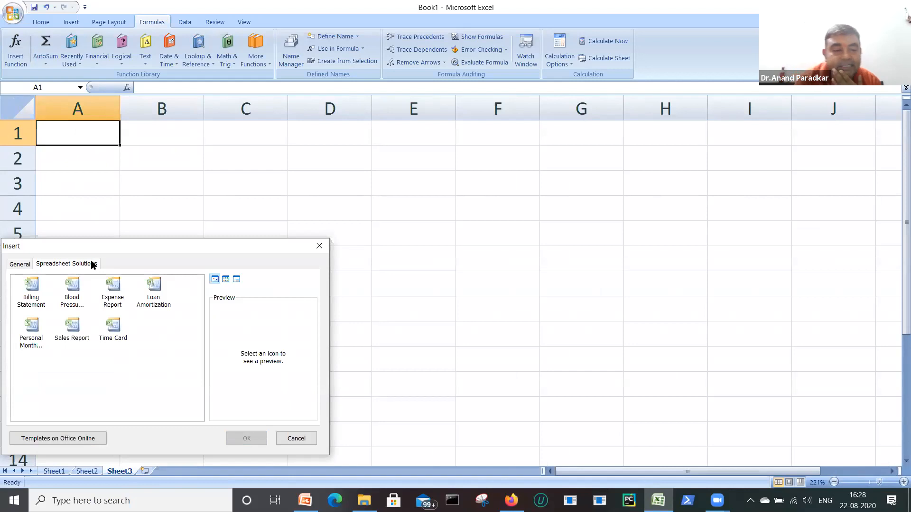
click(157, 294)
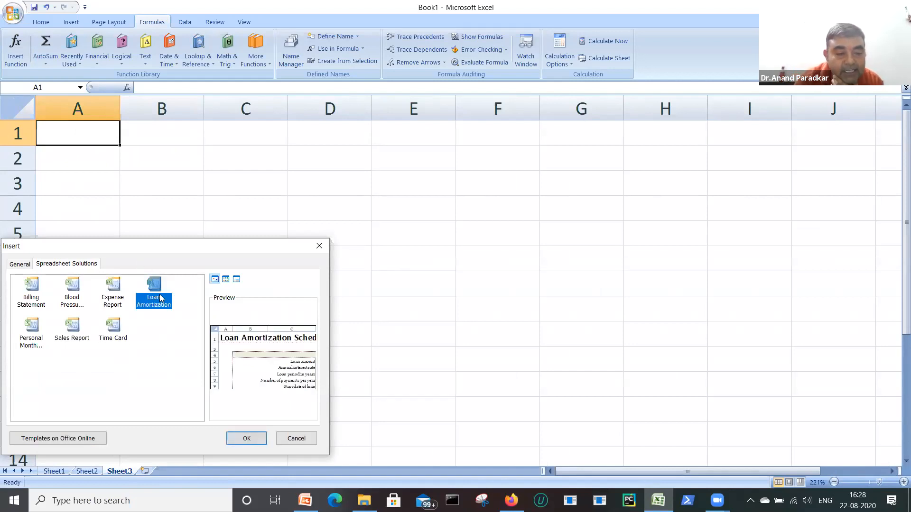
key(Return)
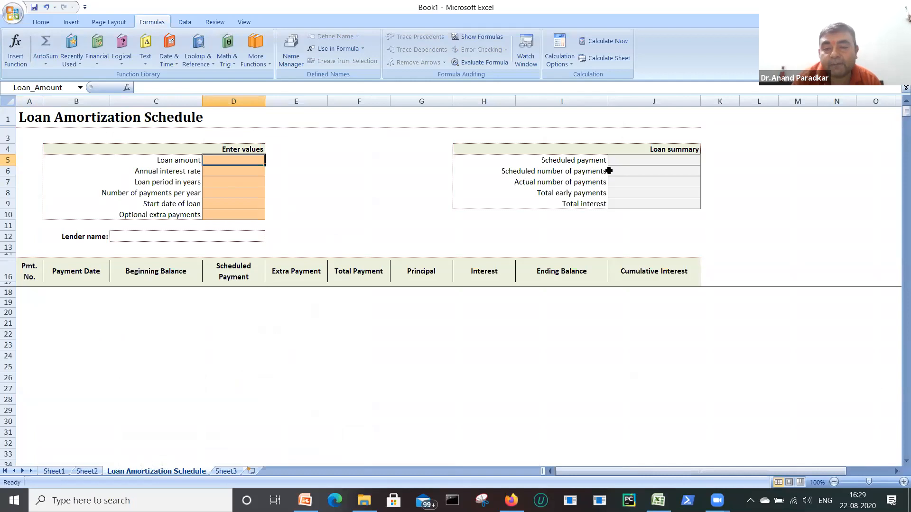
Examine the entry cells of the Loan Amortization Schedule, from the loan amount down to the lender name
click(232, 157)
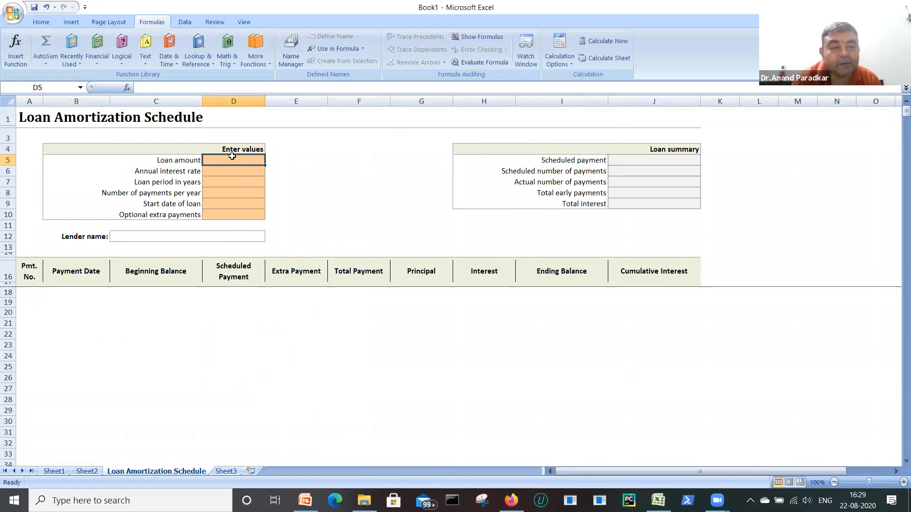
click(224, 185)
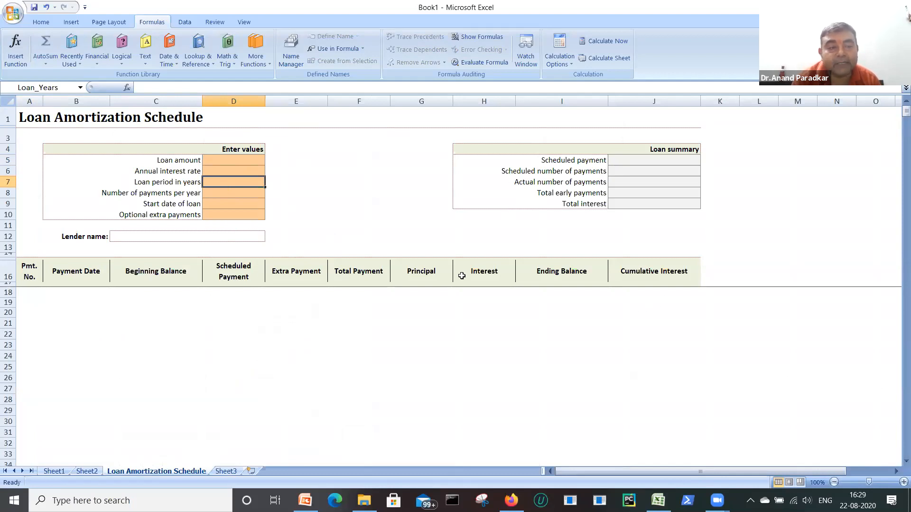
key(Down)
key(Down)
key(Down)
key(Down)
key(Down)
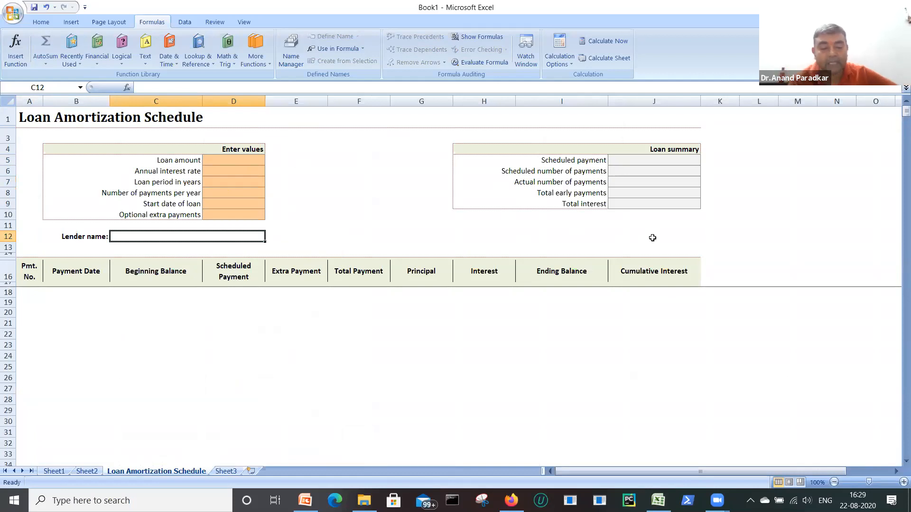
Insert a new sheet before Sheet3 from the Personal Monthly Budget spreadsheet solution template
click(219, 471)
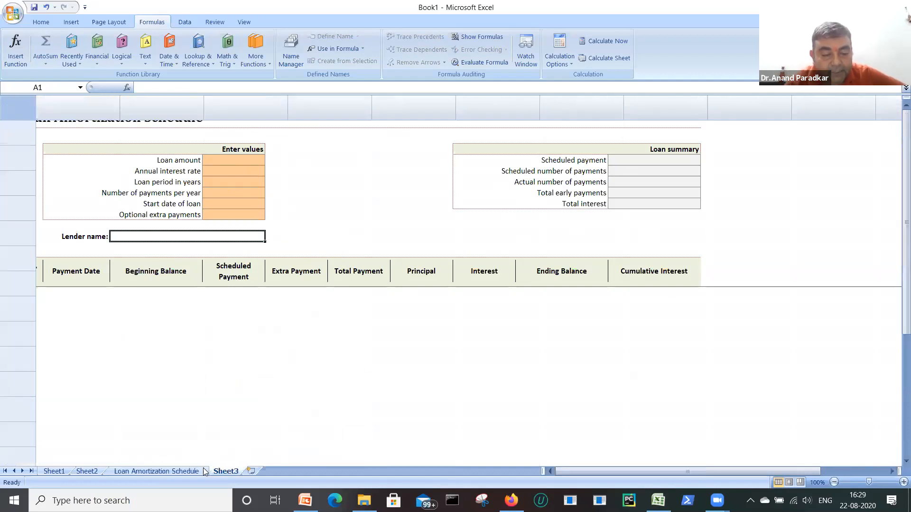
right_click(205, 471)
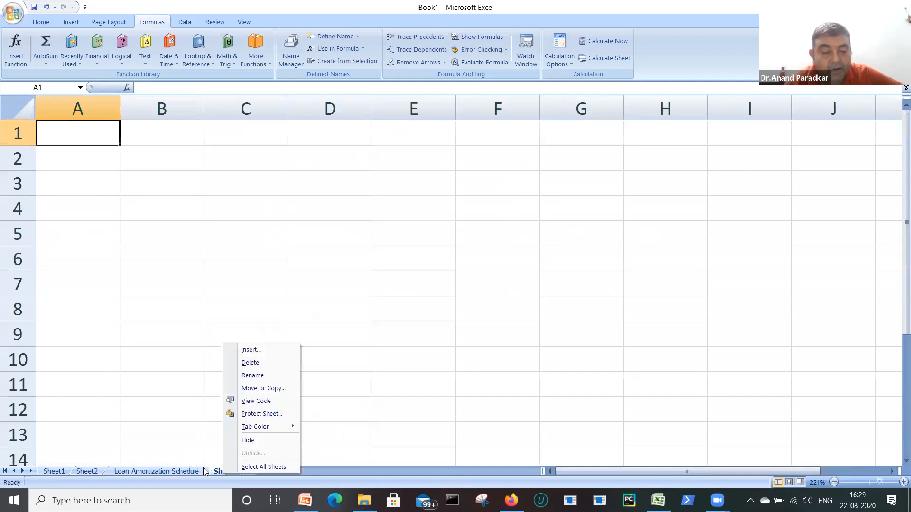
click(251, 354)
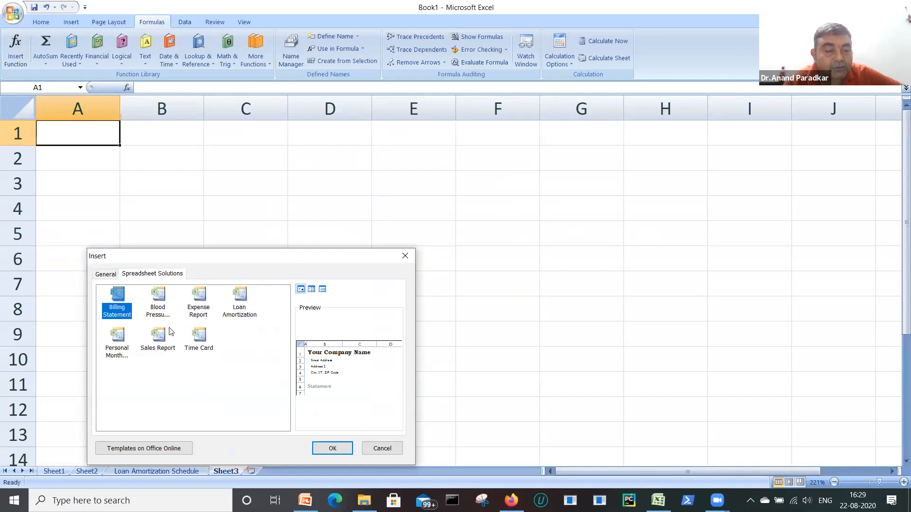
click(207, 328)
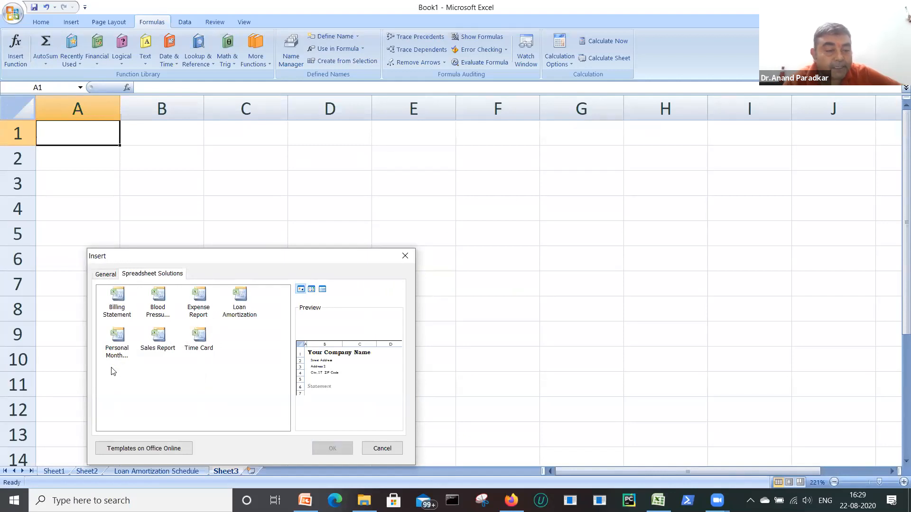
click(117, 356)
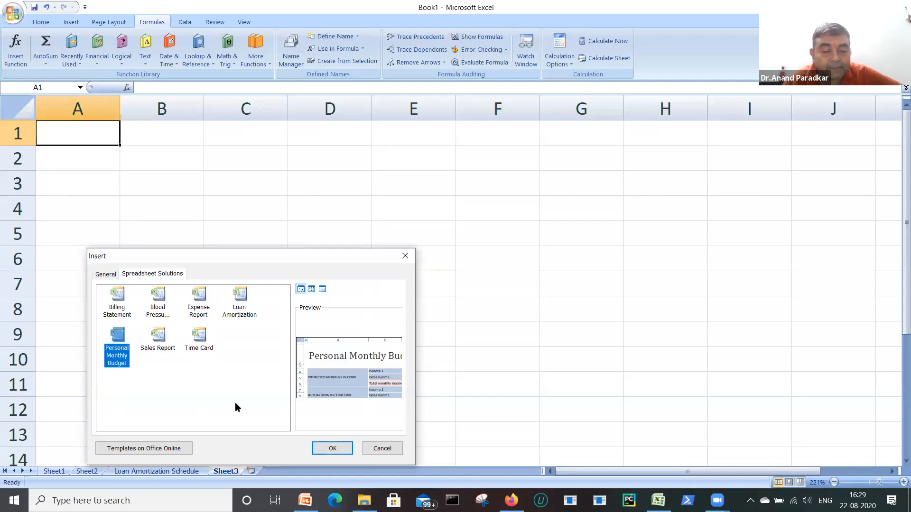
click(345, 449)
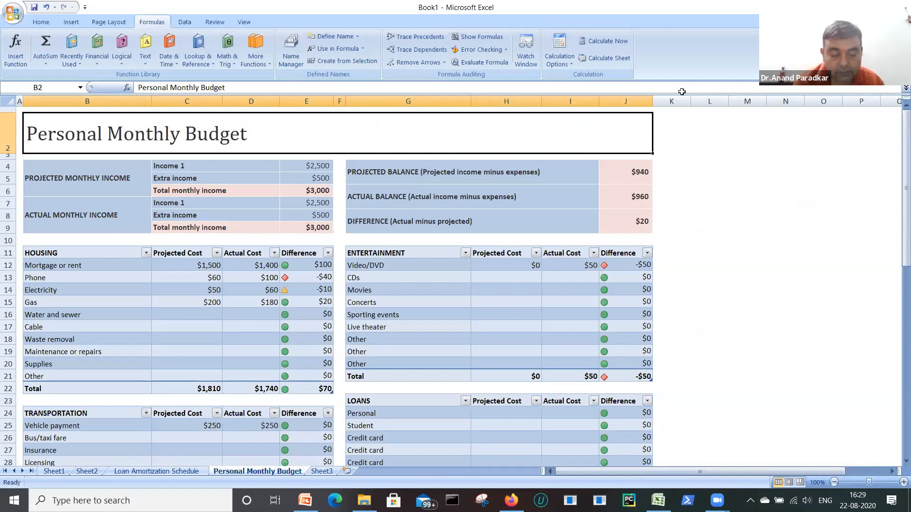
right_click(275, 472)
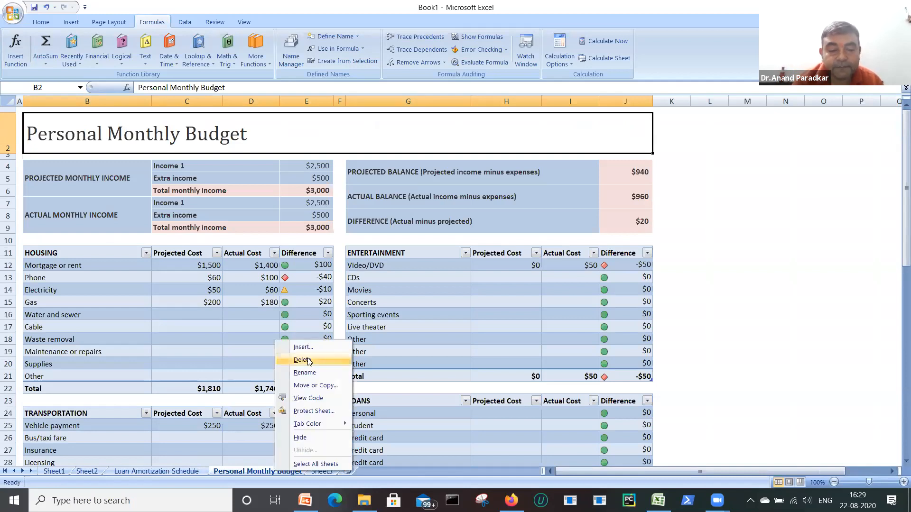
click(390, 358)
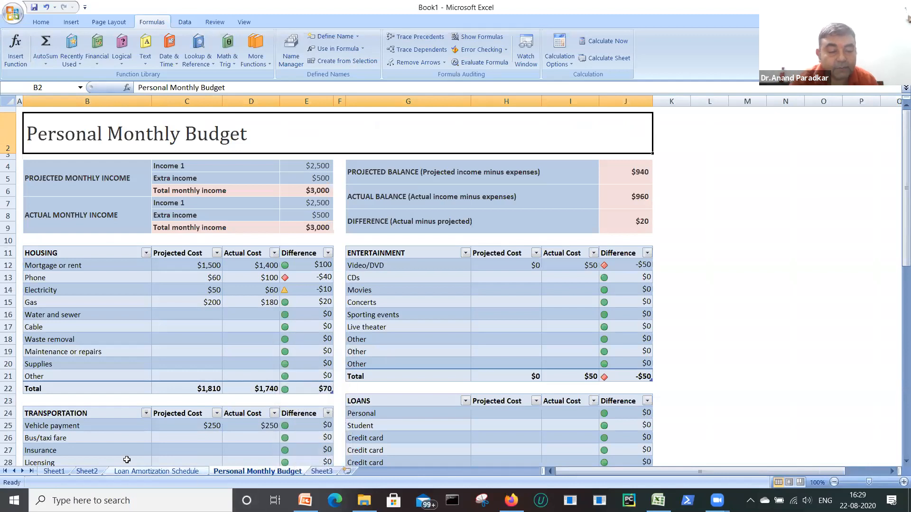
Enter the numbers 1, 2, 3, 4 and 5 in cells A1 to A5 of Sheet3
click(322, 471)
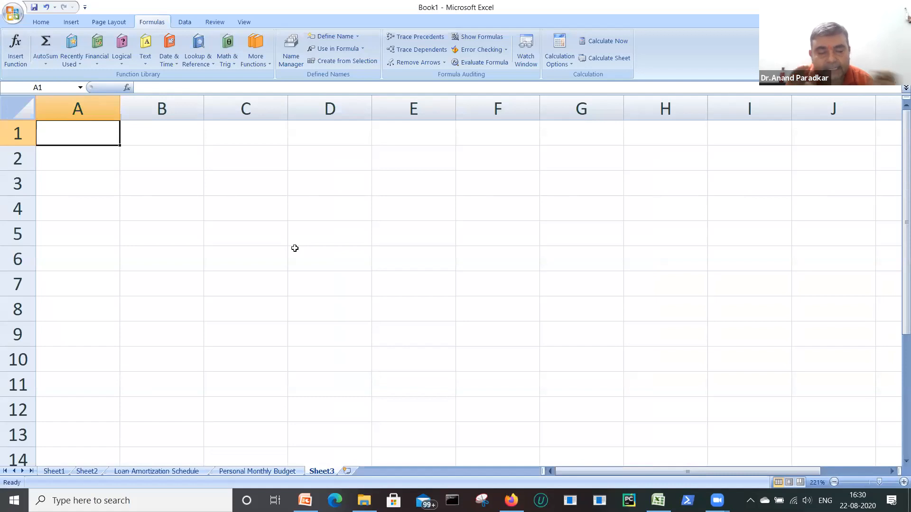
text(1)
key(Return)
text(2)
key(Return)
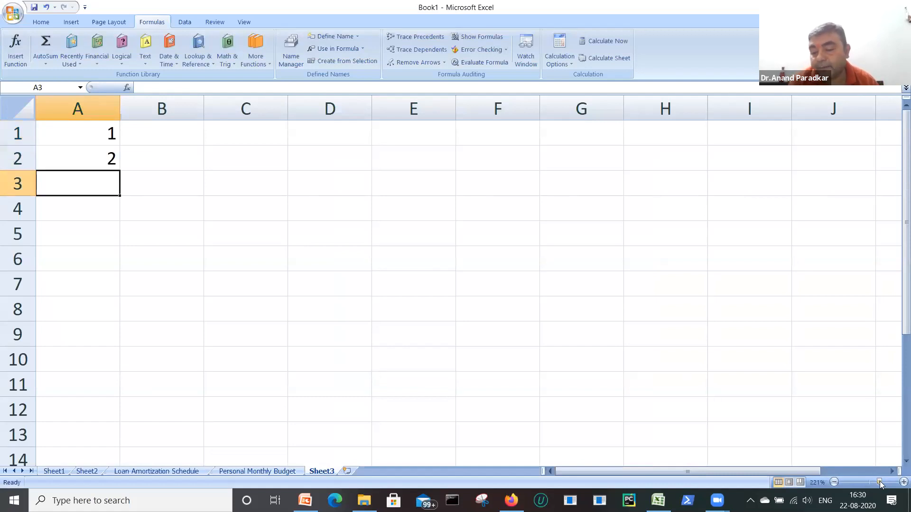
drag(879, 482, 889, 482)
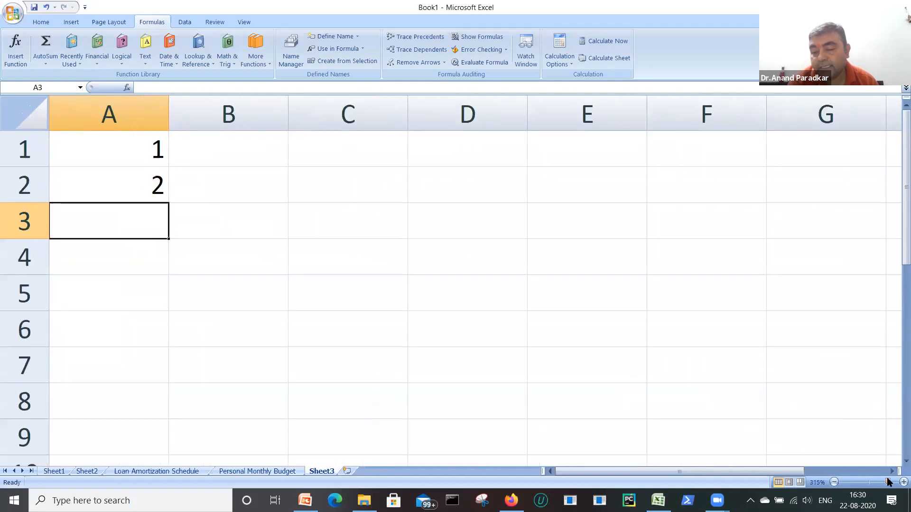
text(3)
key(Return)
text(4)
key(Return)
text(5)
key(Return)
Enter the formula =COUNTA(A1:A5) in cell A6
text(=)
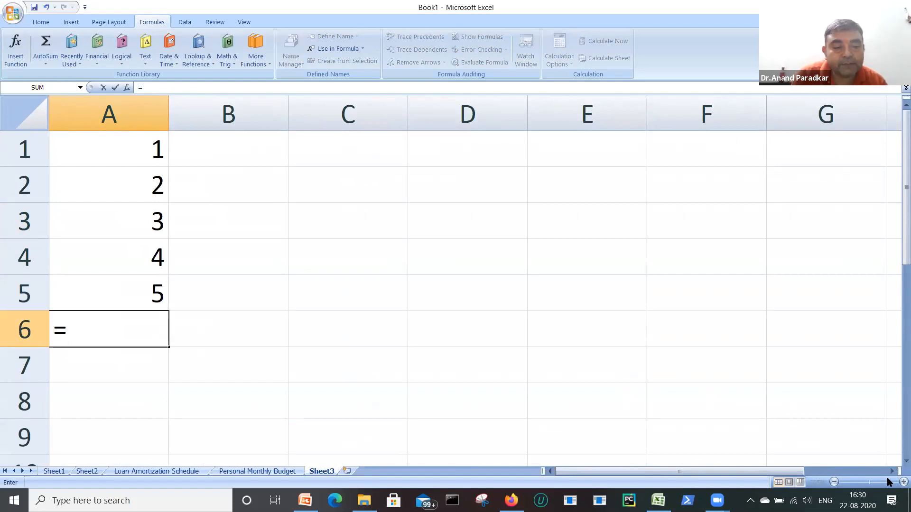
text(c)
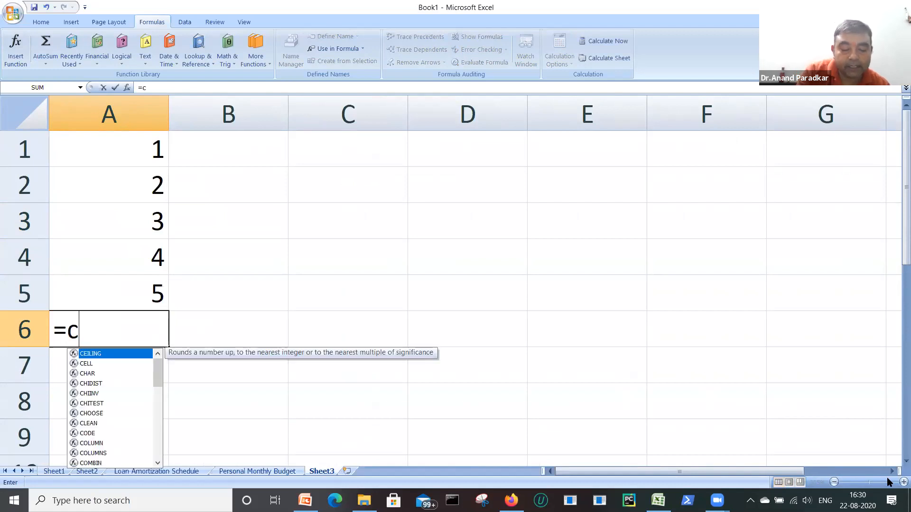
text(oun)
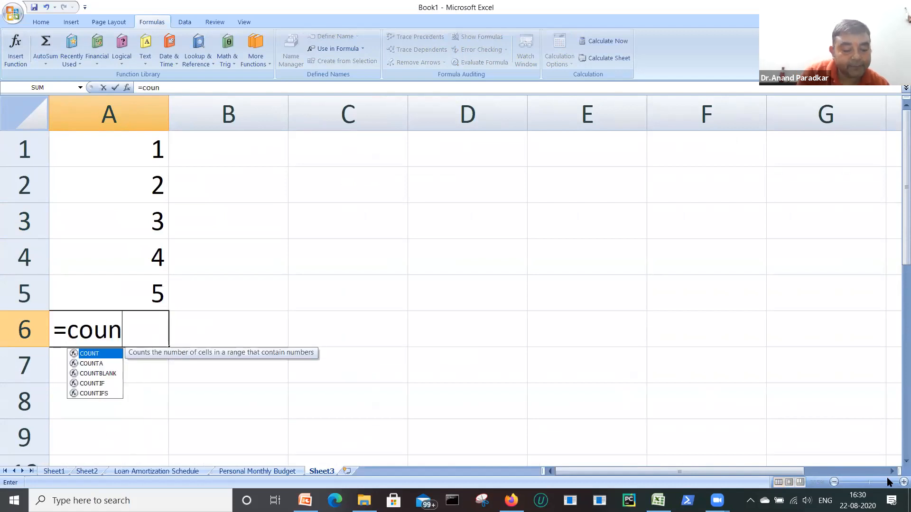
key(Down)
key(Tab)
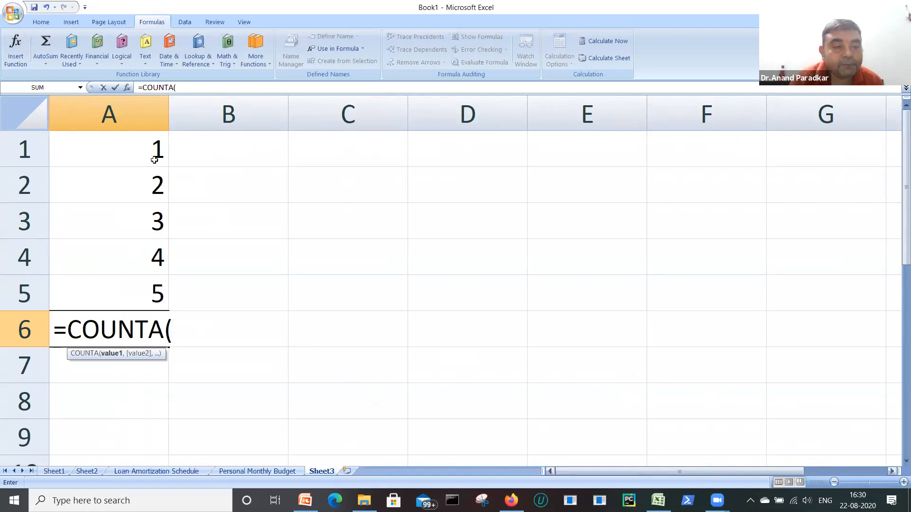
drag(156, 149, 158, 287)
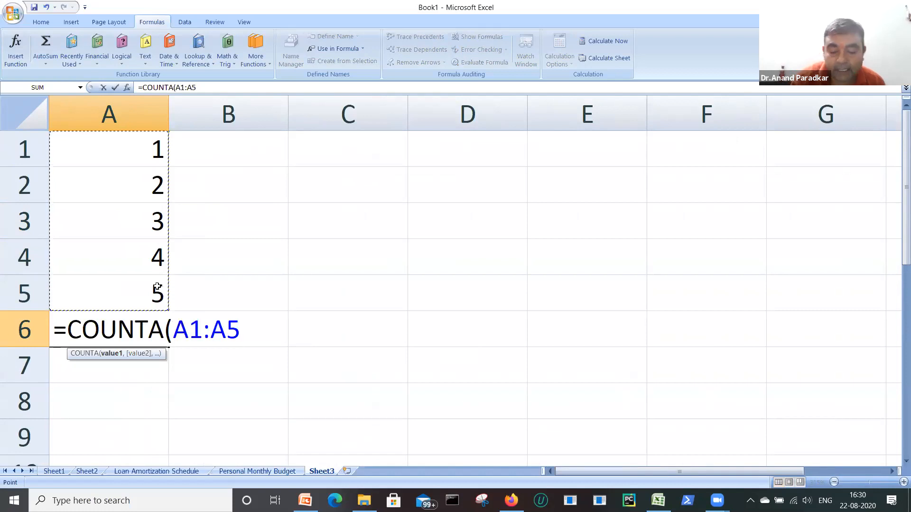
text())
key(Return)
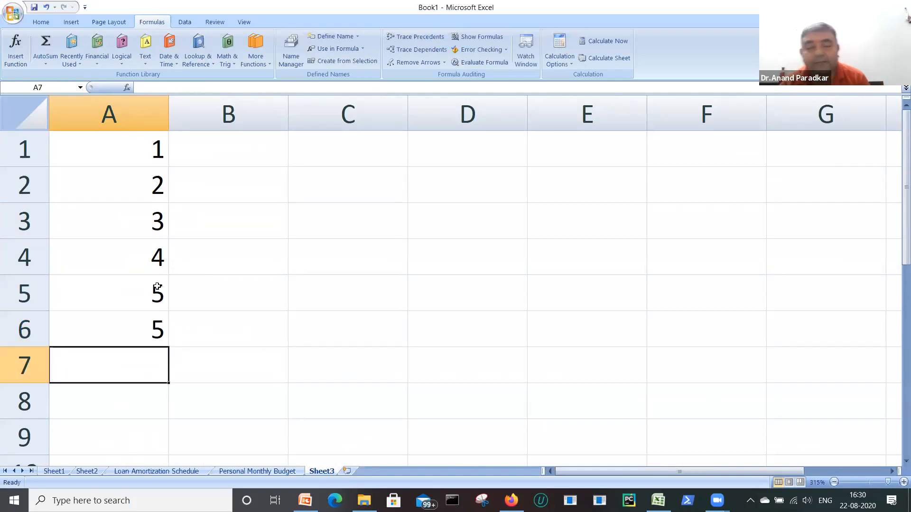
Replace the number in cell A1 with the text prema and check the COUNTA formula in A6
click(121, 161)
text(prema)
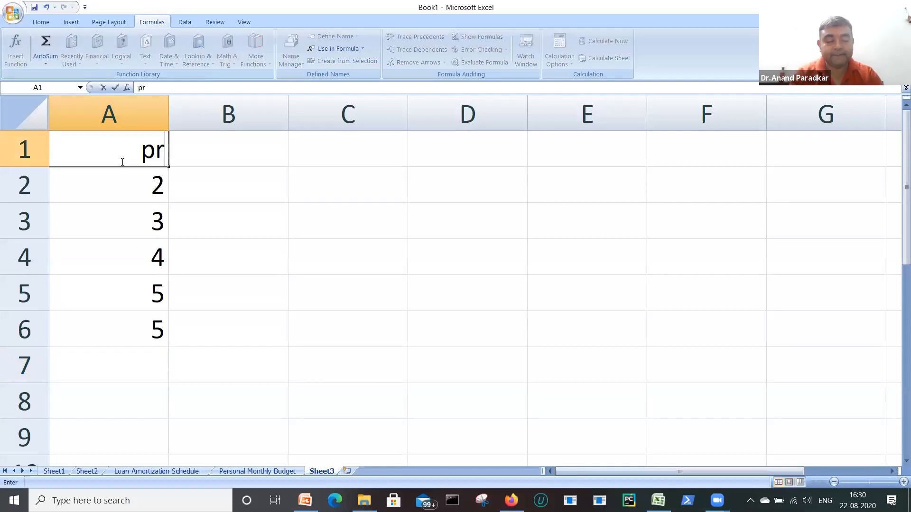
key(Return)
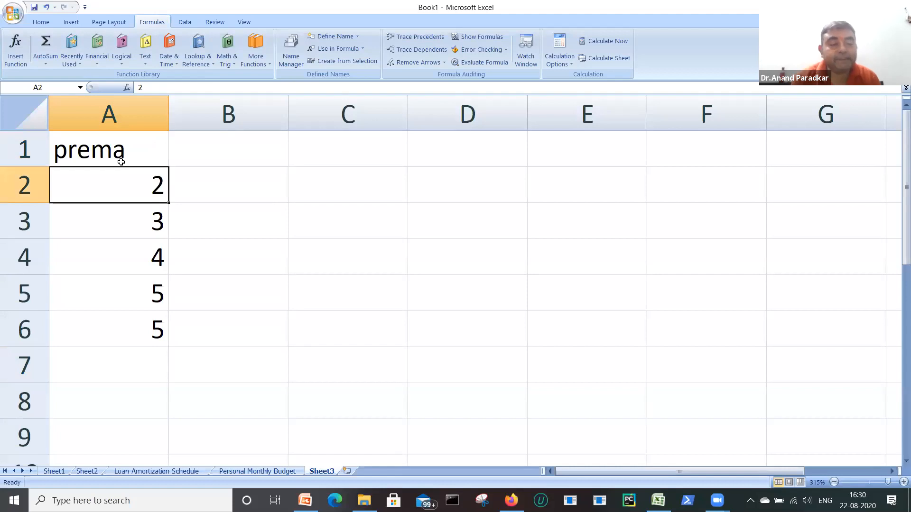
click(145, 322)
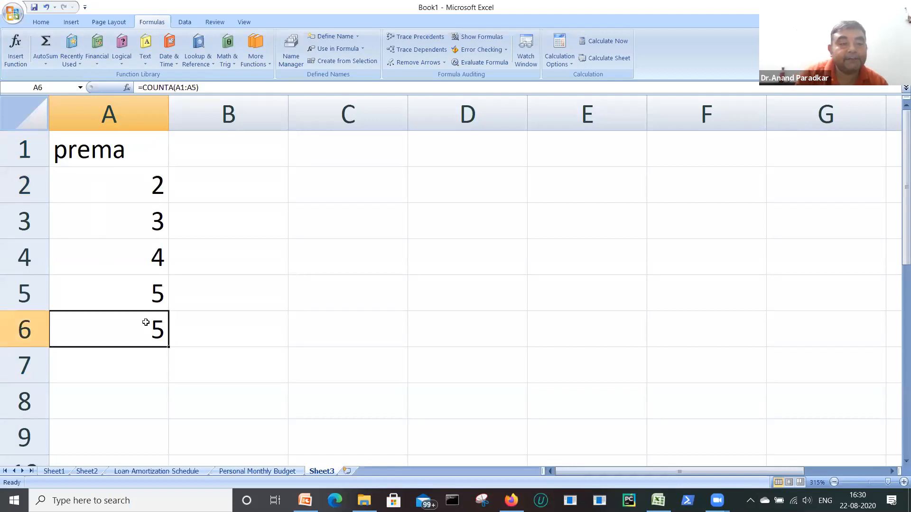
key(Return)
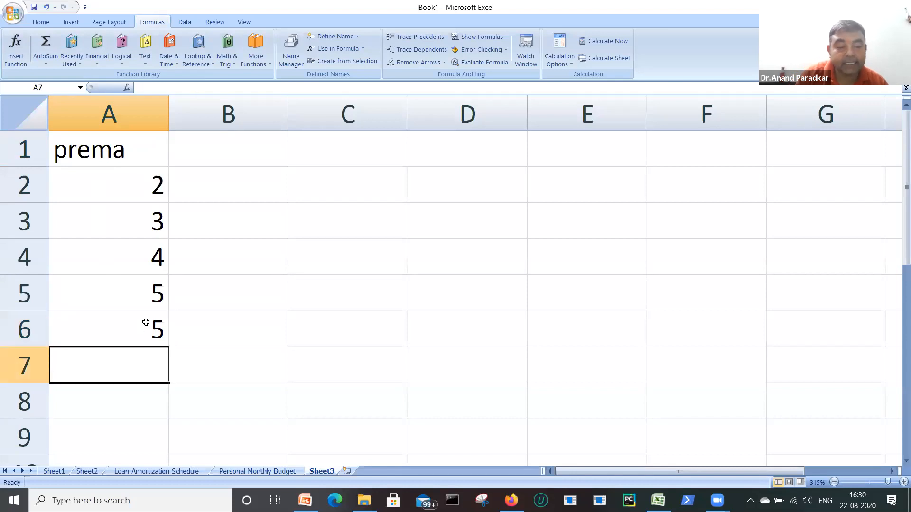
Enter the formula +COUNT(A1:A5) in cell A7 below the COUNTA formula
text(c)
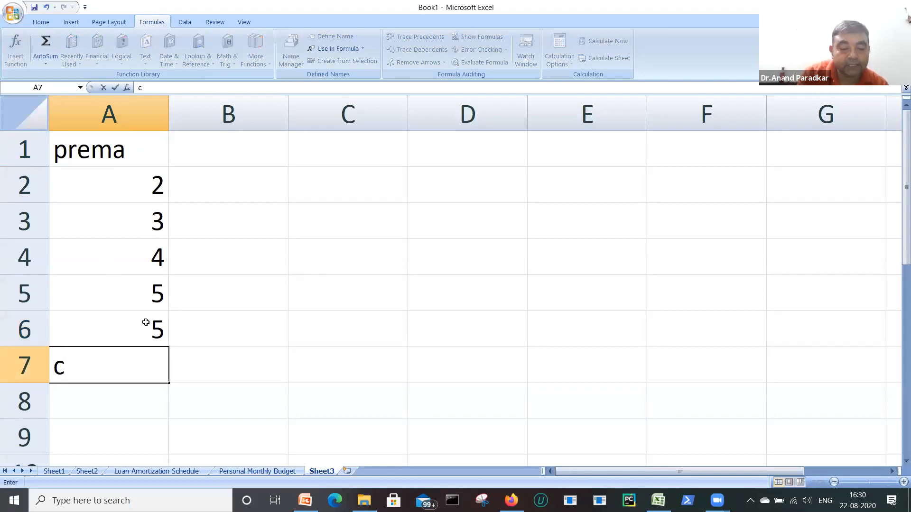
key(BackSpace)
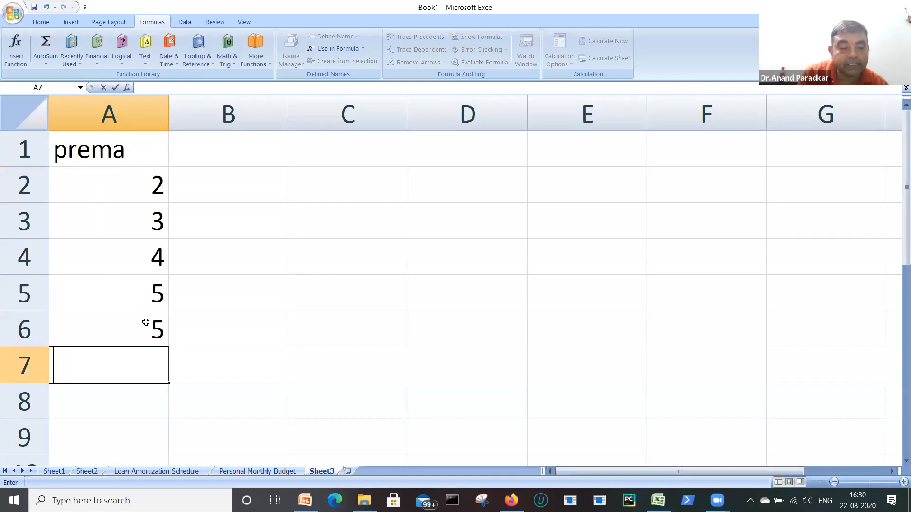
text(+)
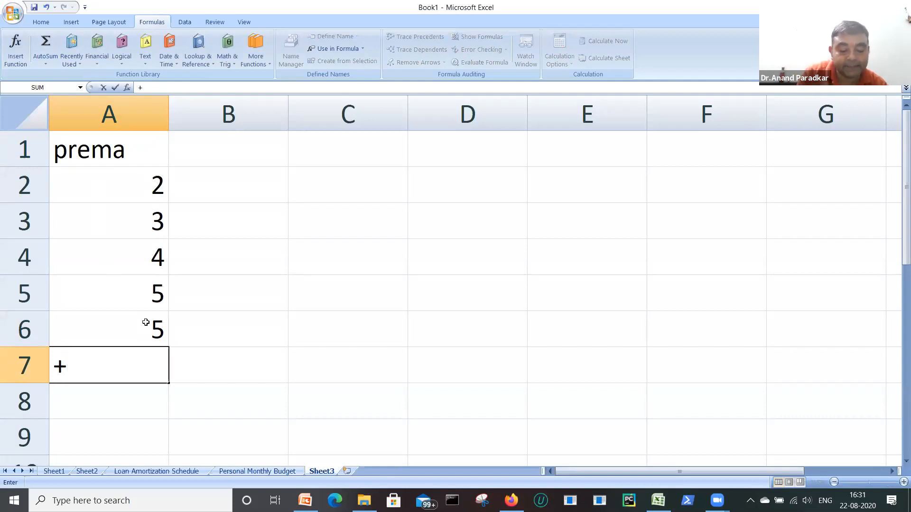
text(co)
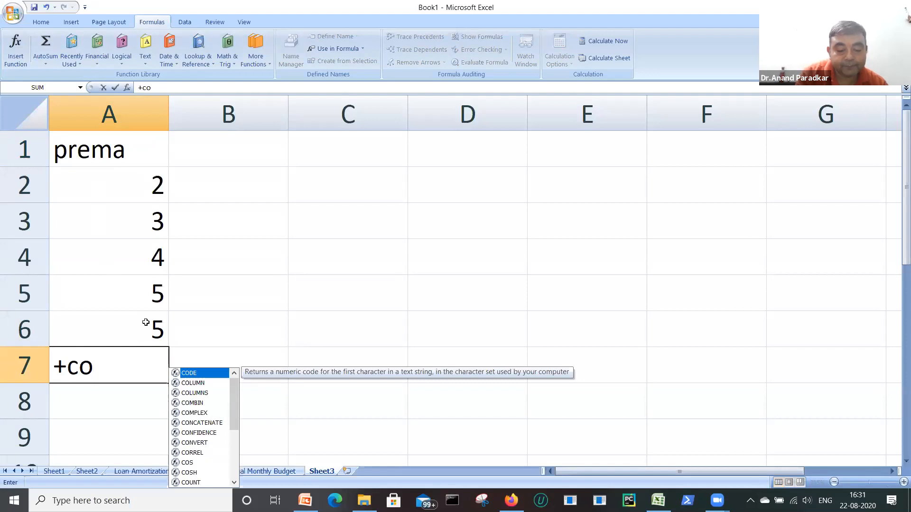
text(un)
key(Tab)
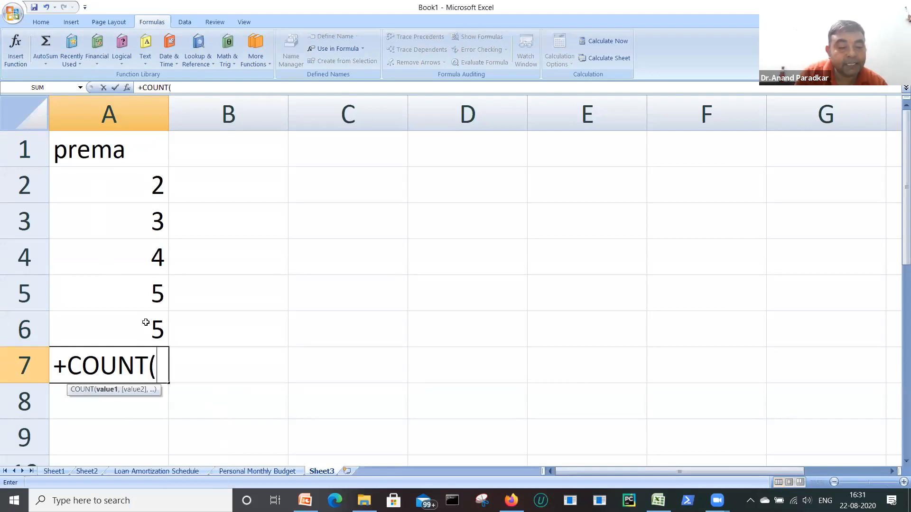
click(121, 148)
drag(121, 148, 123, 277)
text())
key(Return)
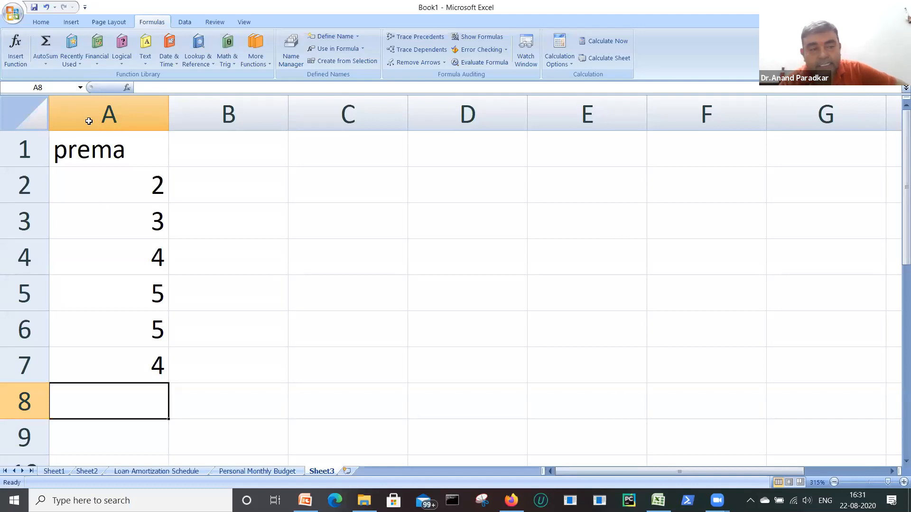
Re-enter the formula =COUNTA(A1:A5) in cell A6
click(103, 155)
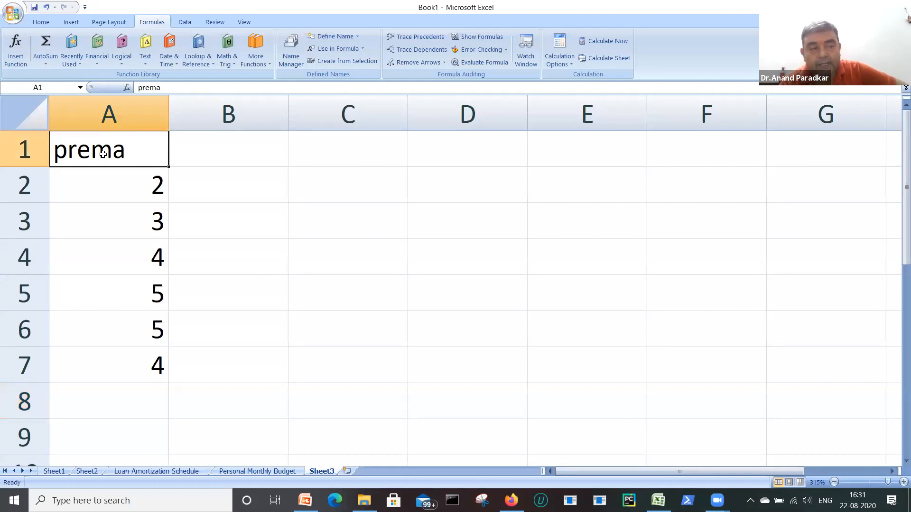
click(141, 333)
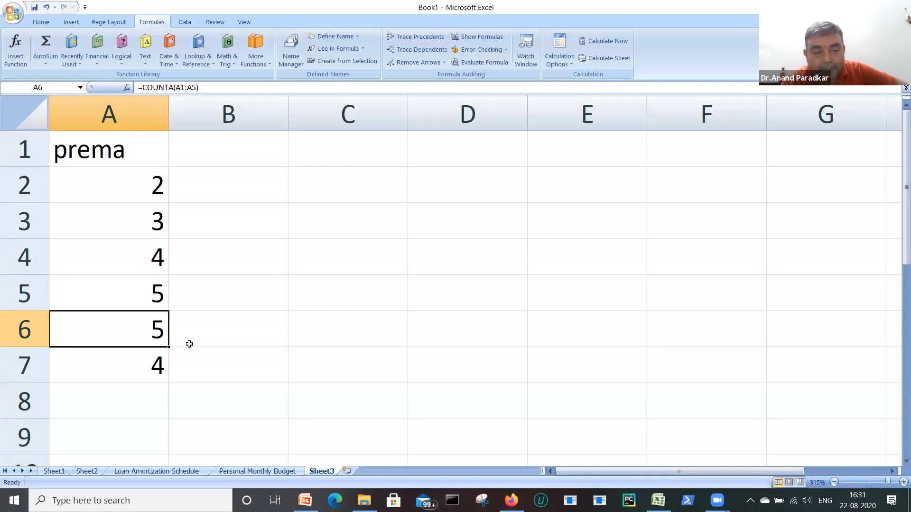
click(208, 334)
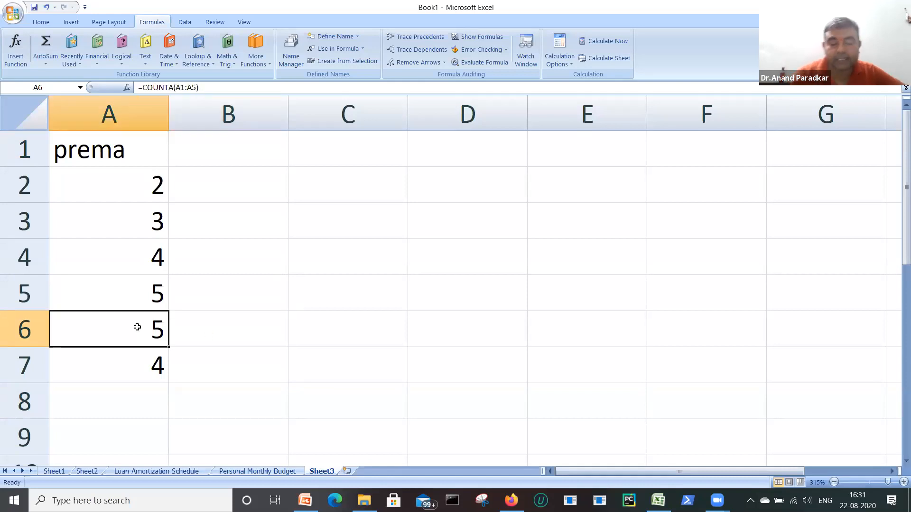
key(BackSpace)
text(=)
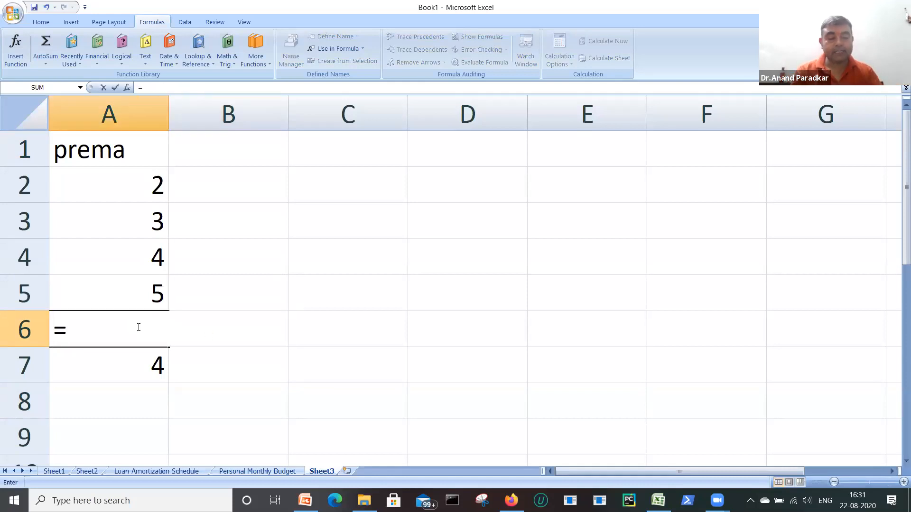
text(cou)
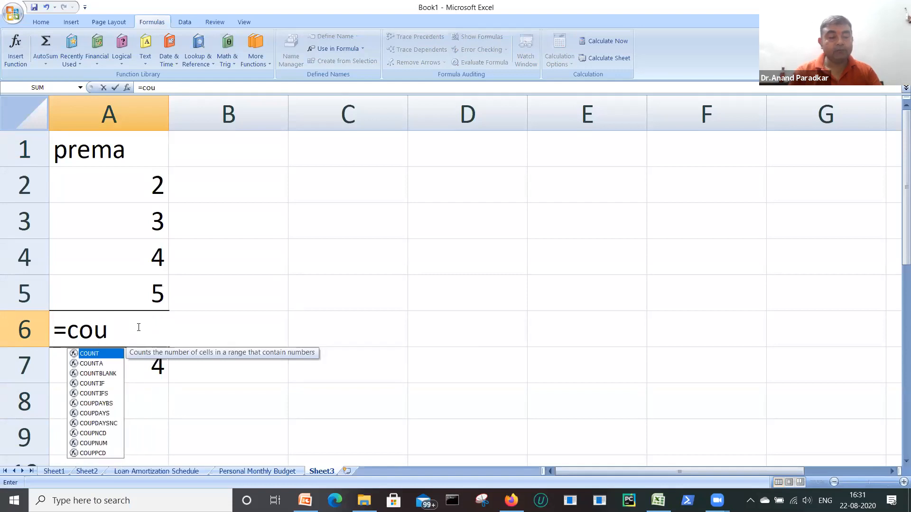
key(Down)
key(Tab)
drag(124, 157, 150, 280)
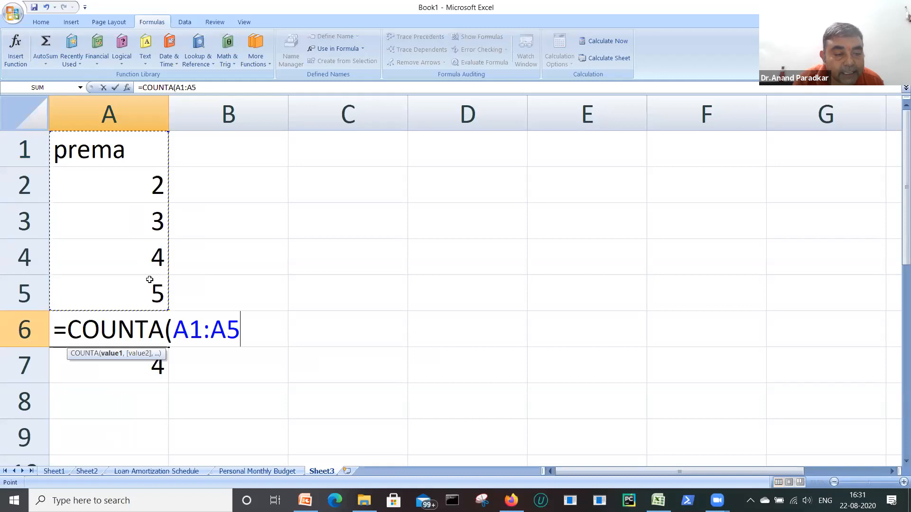
text())
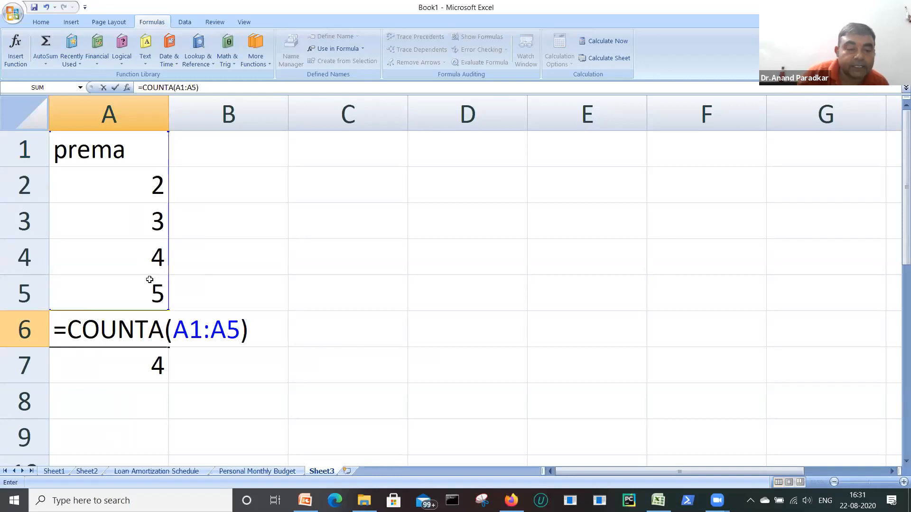
key(Return)
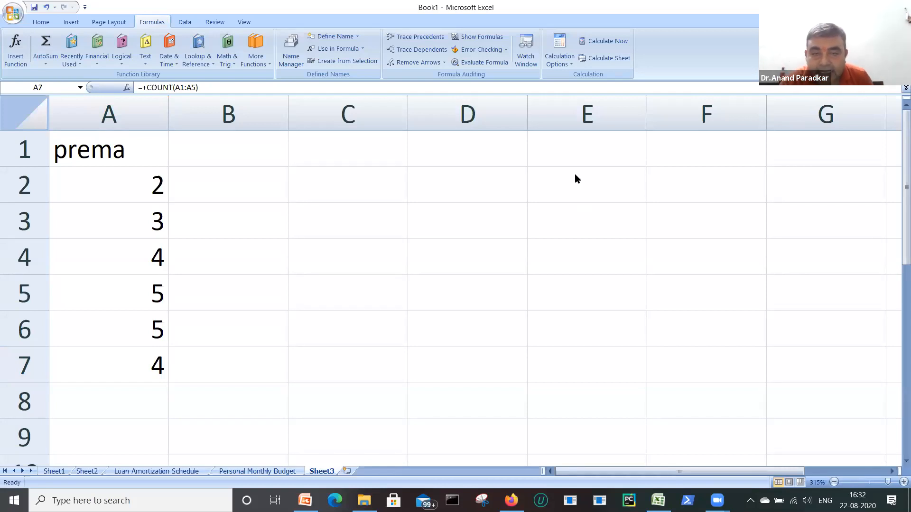
Restore the number 1 in cell A1 and clear the counting formulas from cells A6 and A7
key(alt+Tab)
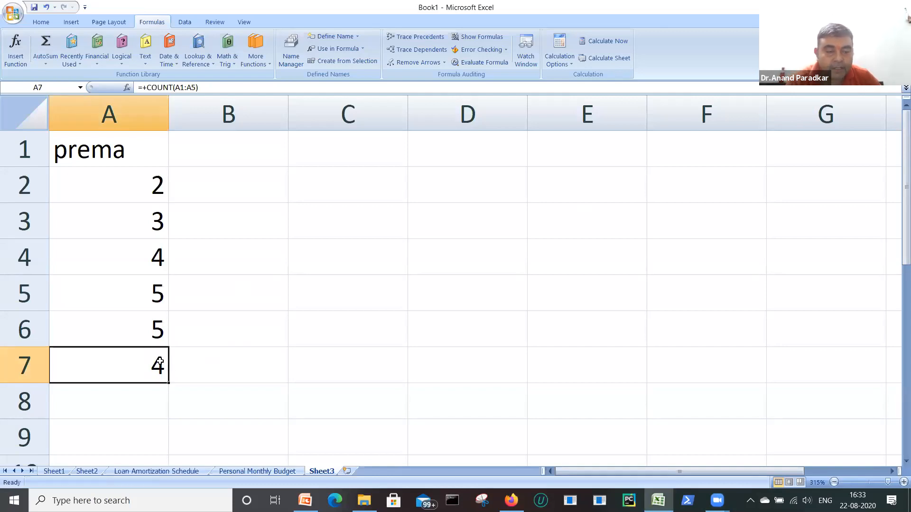
key(BackSpace)
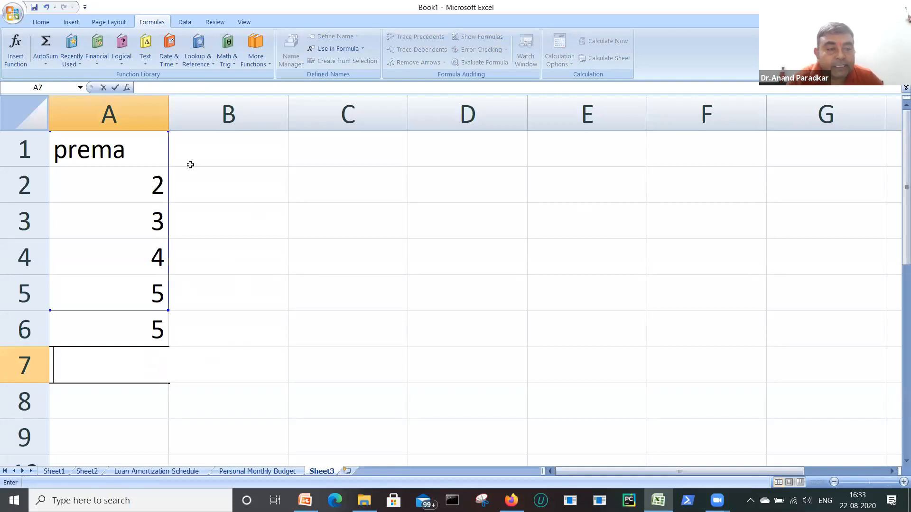
click(127, 148)
key(BackSpace)
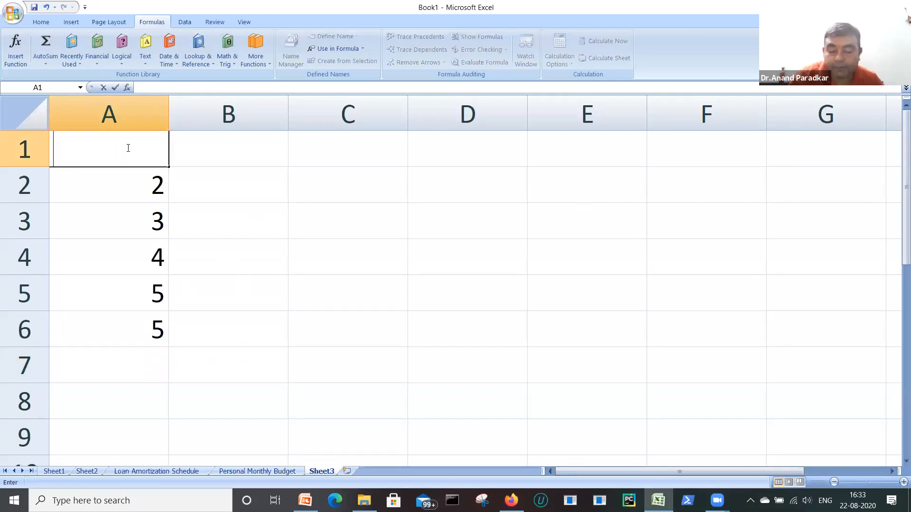
text(1)
key(Return)
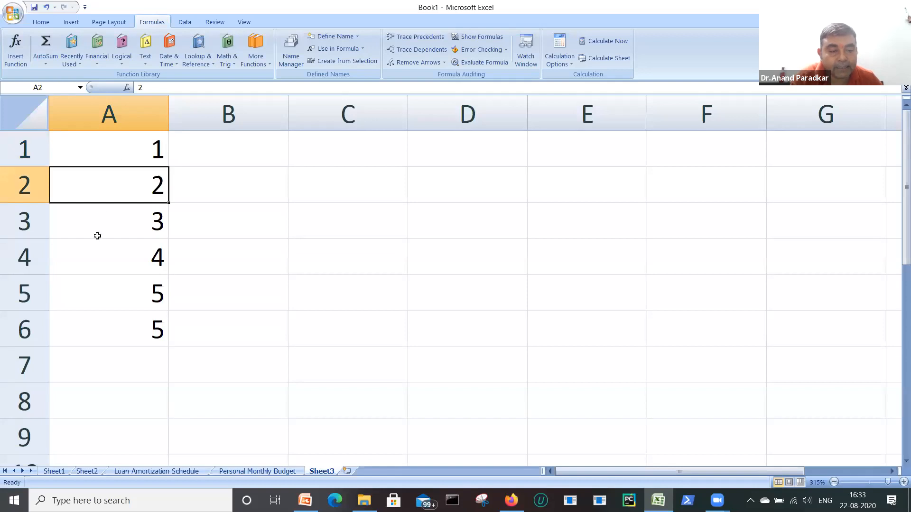
click(135, 336)
key(Delete)
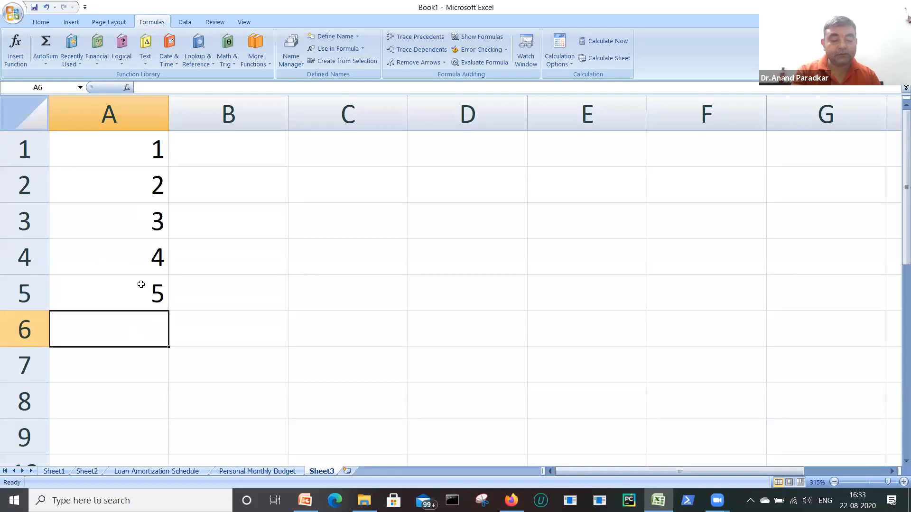
Enter the formula =AVERAGE(A1:A5) in cell A6 below the numbers
text(=AVERAGE()
click(423, 313)
text())
key(Right)
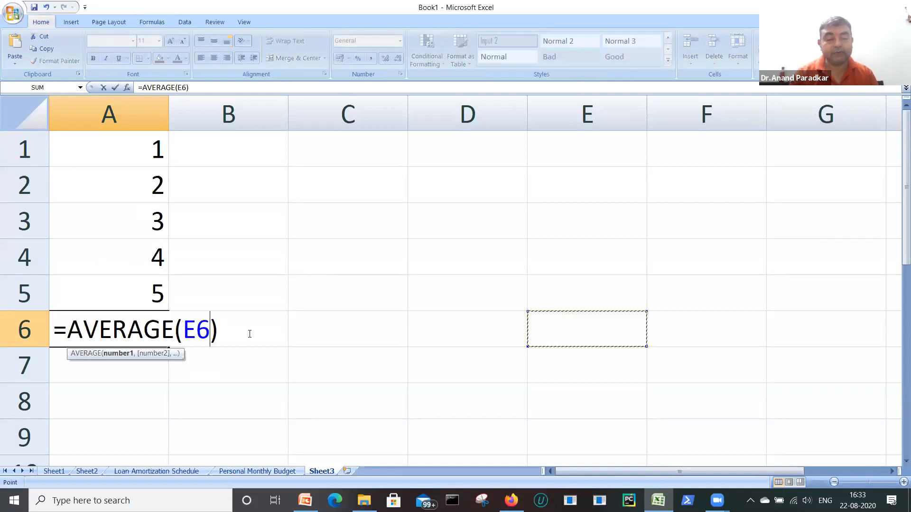
key(BackSpace)
key(BackSpace)
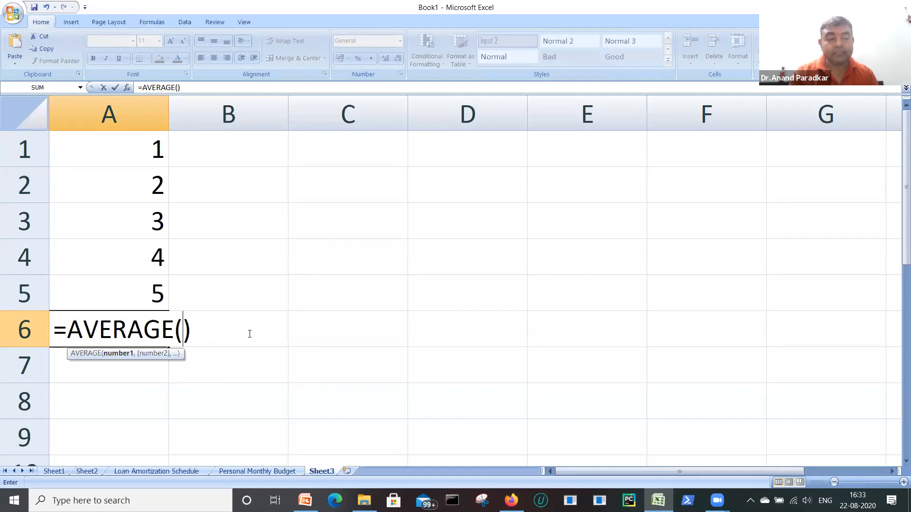
drag(140, 159, 148, 279)
key(Right)
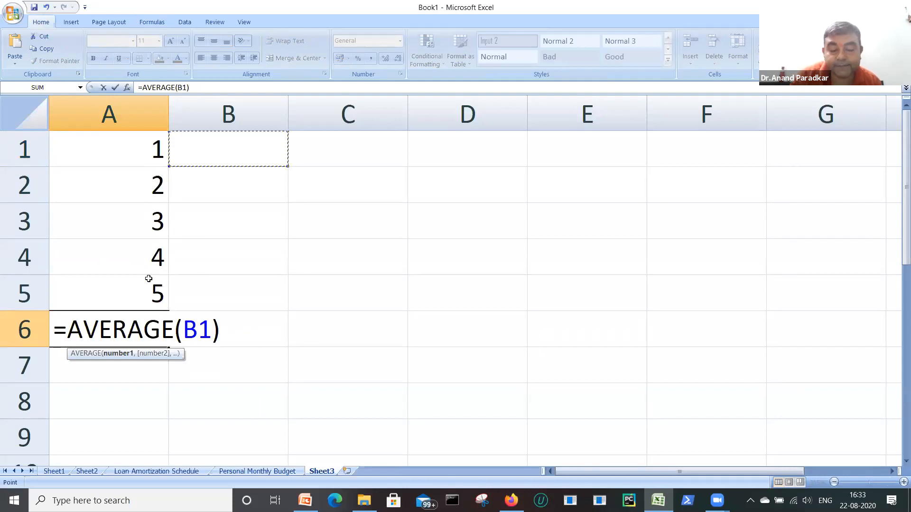
key(BackSpace)
key(F2)
key(Right)
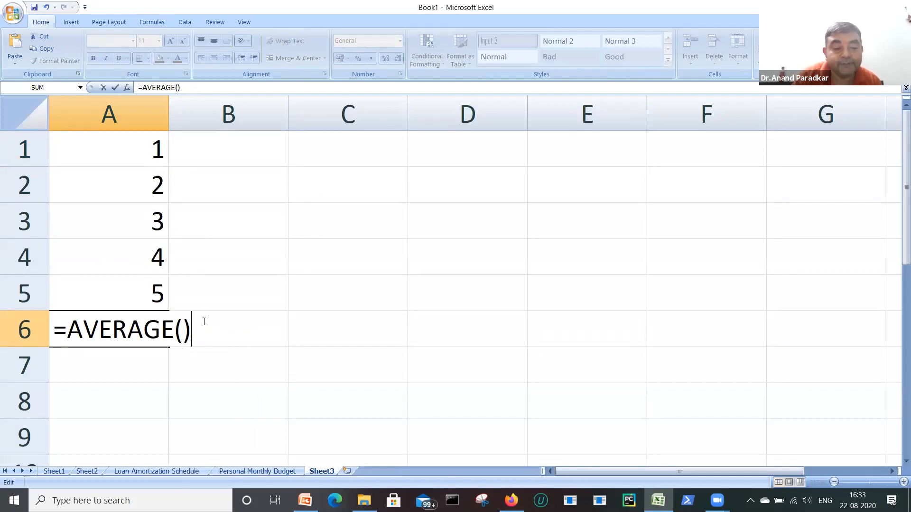
key(BackSpace)
drag(154, 151, 157, 279)
text())
key(Return)
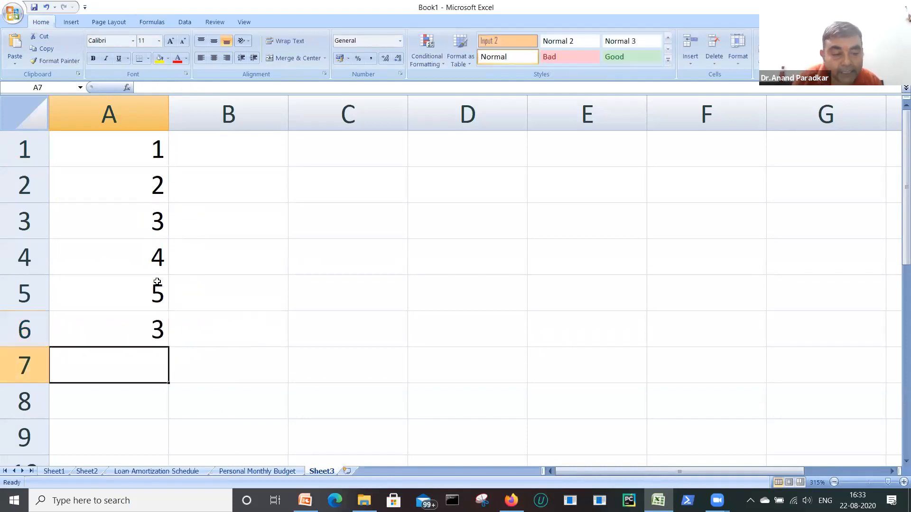
click(159, 336)
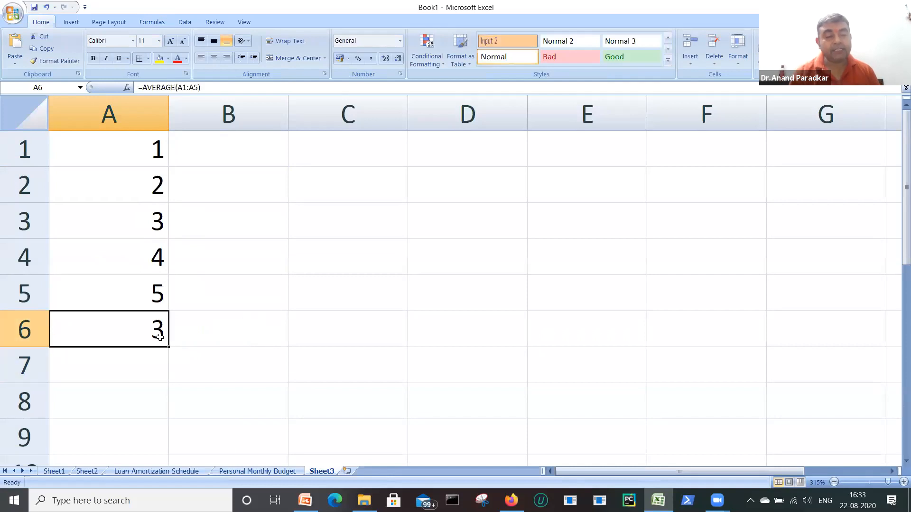
Enter the formula =AVERAGEA(A1:A5) in cell A7 below the AVERAGE formula
click(147, 375)
text(=)
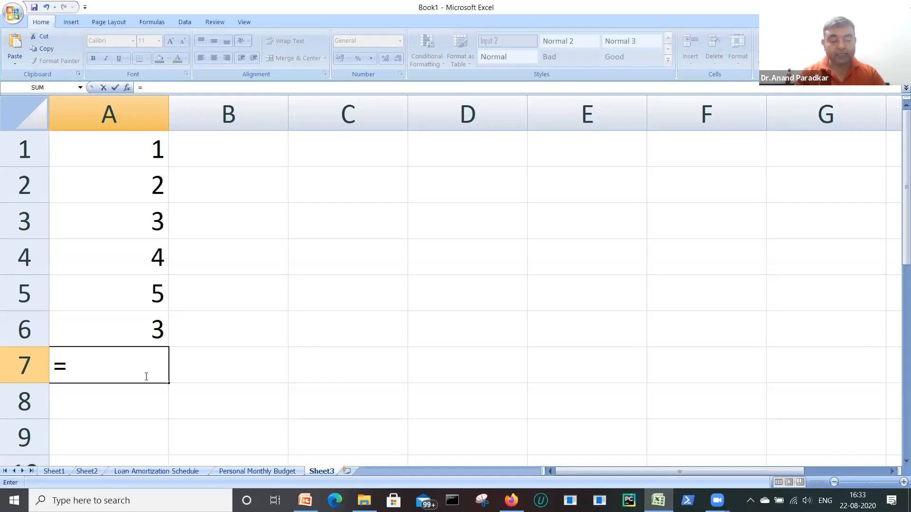
text(a)
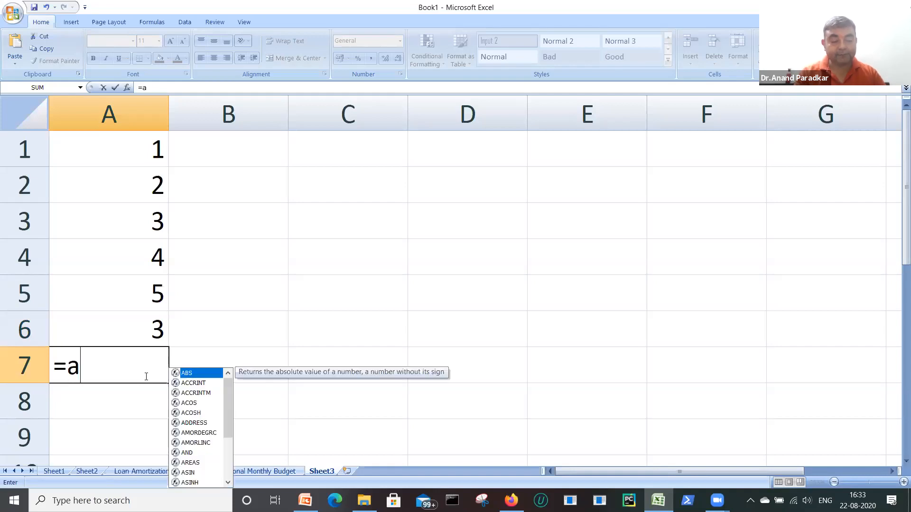
text(v)
key(Down)
key(Down)
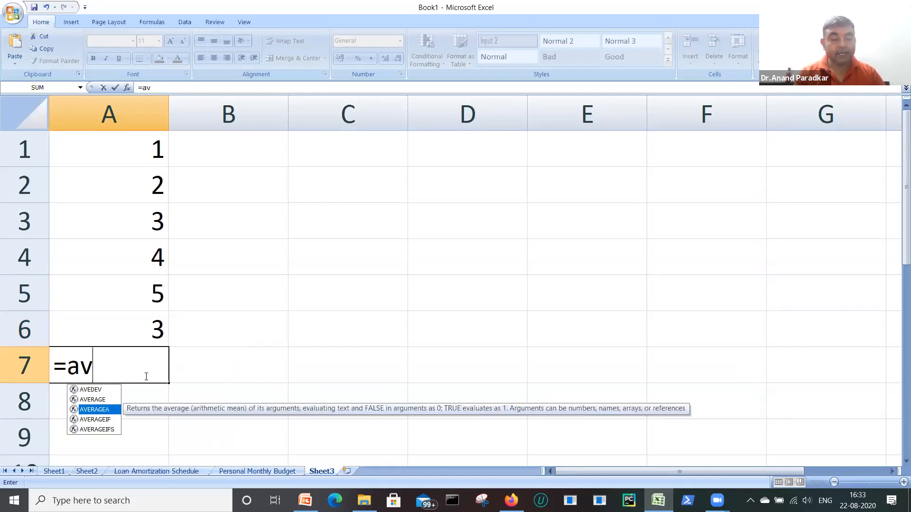
key(Tab)
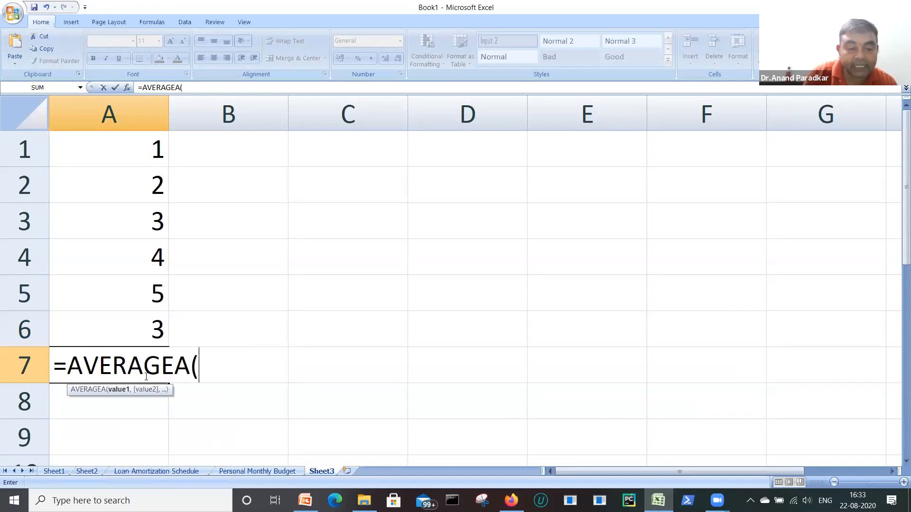
text(()
key(BackSpace)
drag(138, 147, 149, 276)
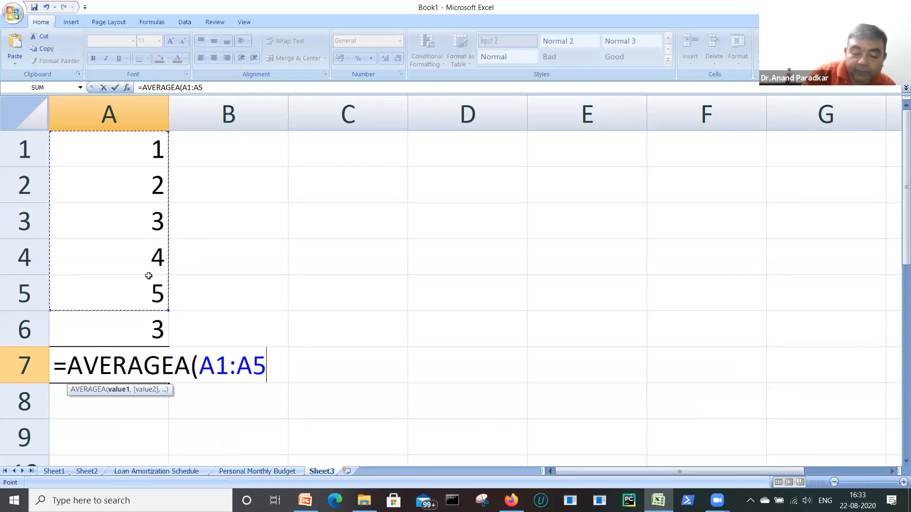
text())
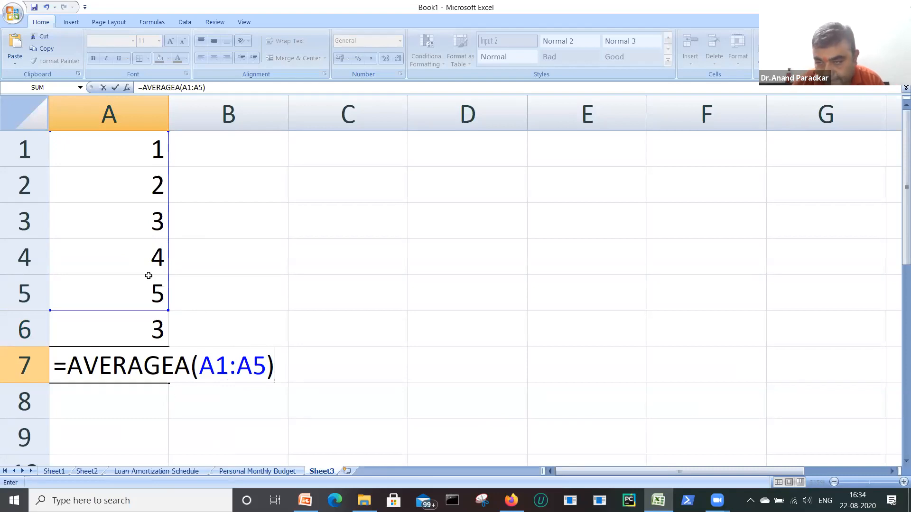
key(Return)
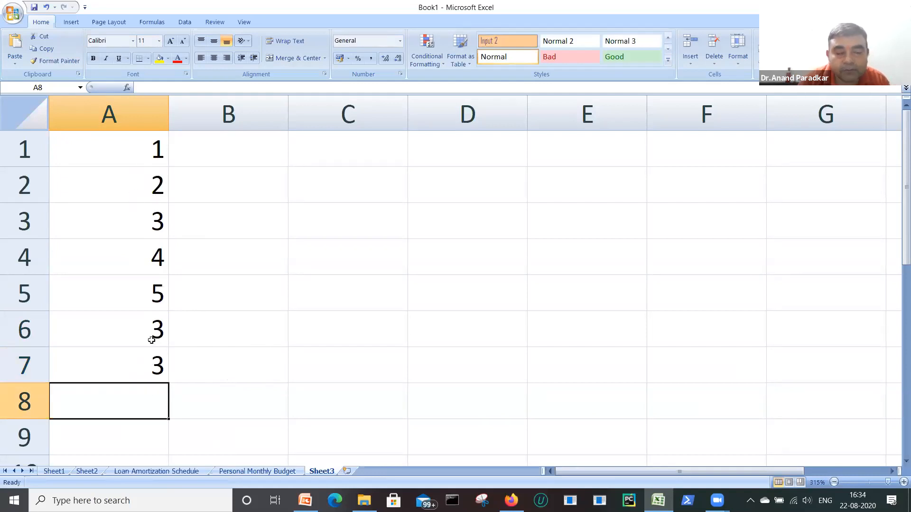
Replace the number in cell A1 with a person's first name as text and check the AVERAGEA formula in A7
click(144, 147)
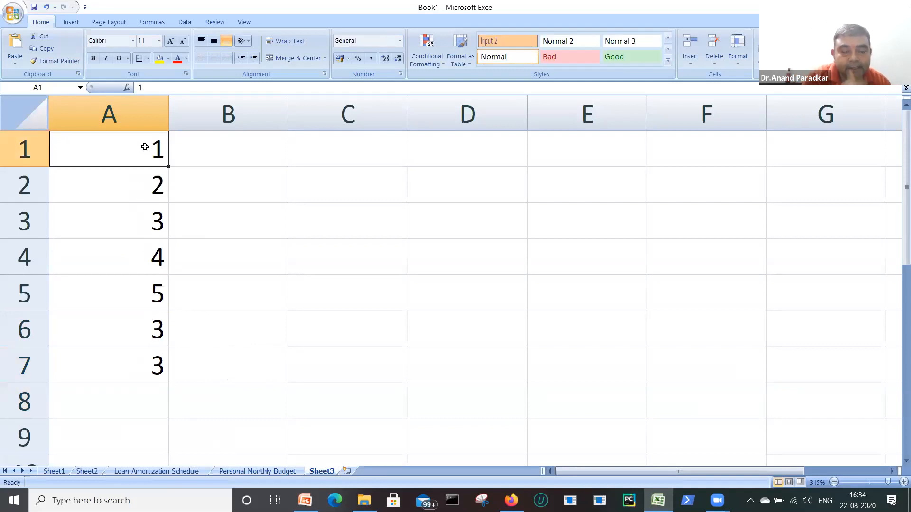
text(prema)
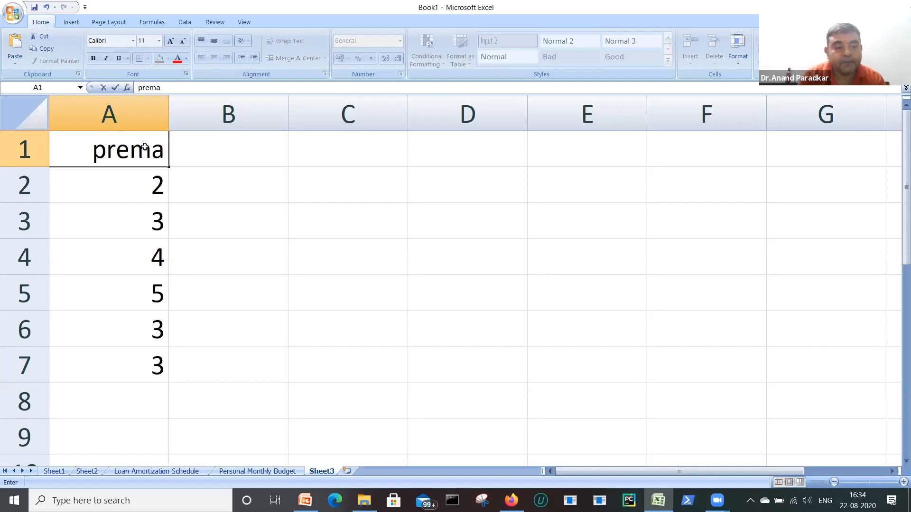
key(Return)
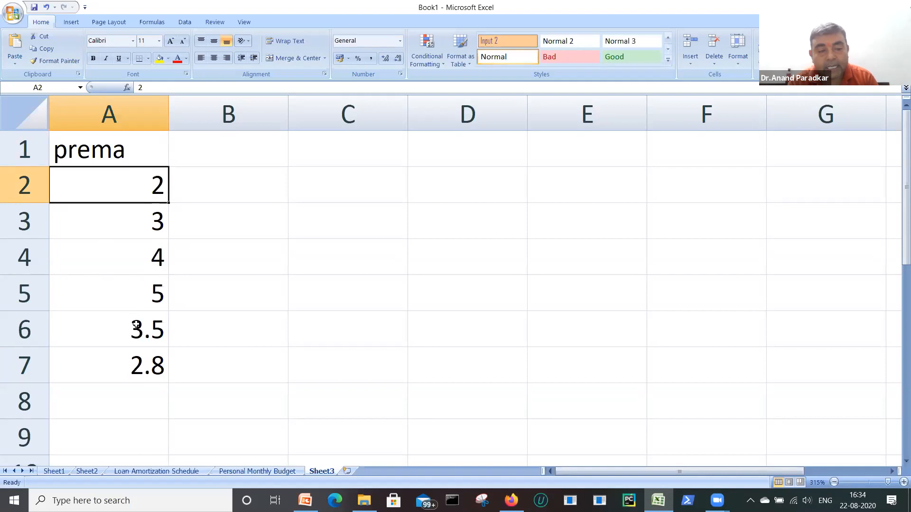
click(125, 370)
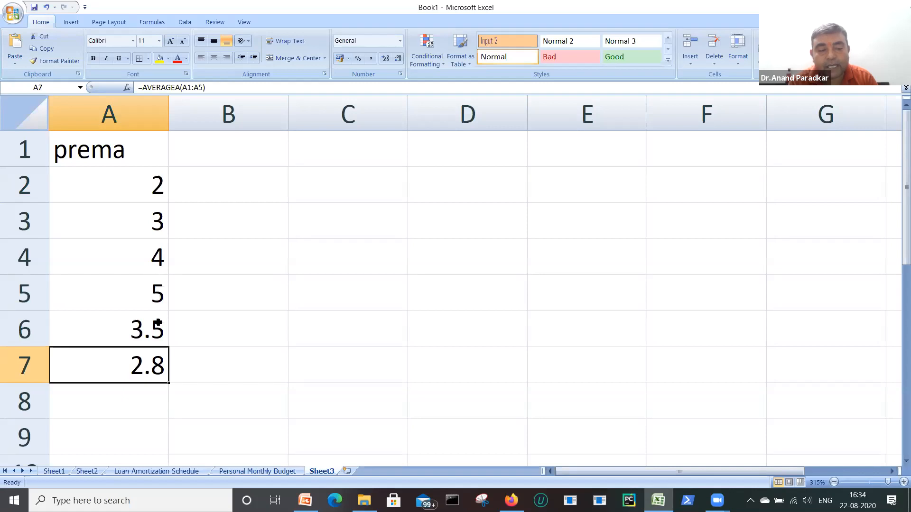
Enter the formula =14/4 in cell B7 to verify the AVERAGE result by hand
click(186, 367)
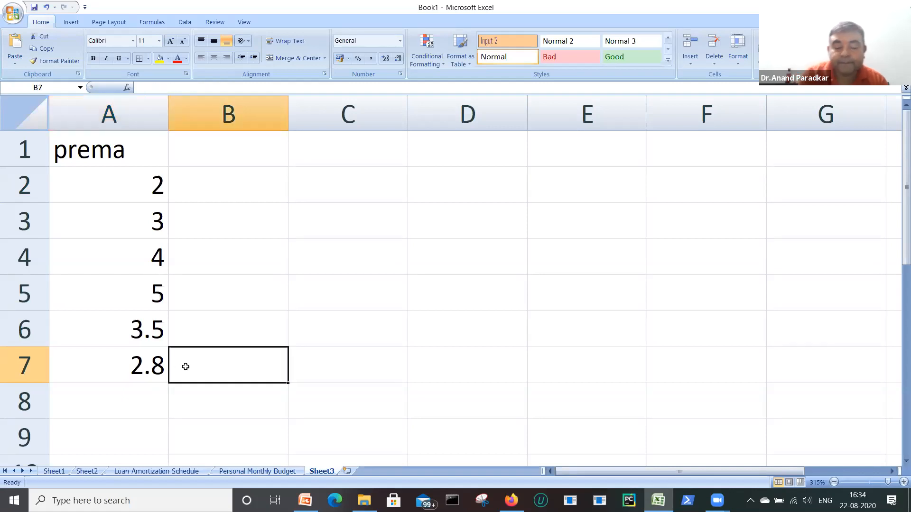
text(=14)
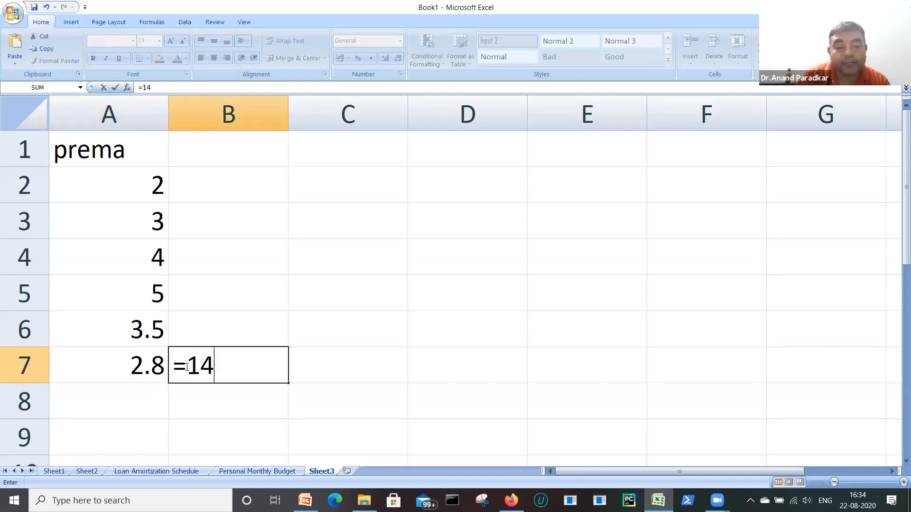
text(/4)
key(Return)
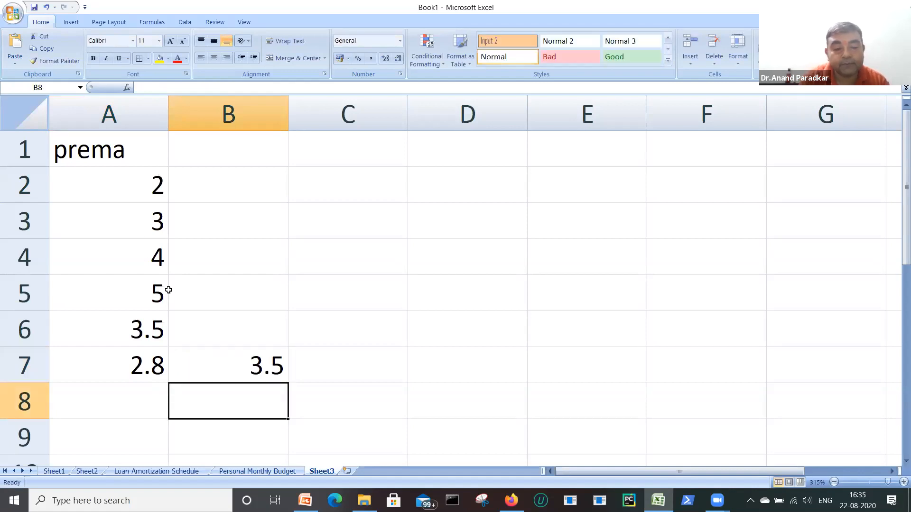
Replace the formula in cell B7 with =14/5 to verify the AVERAGEA result
key(Up)
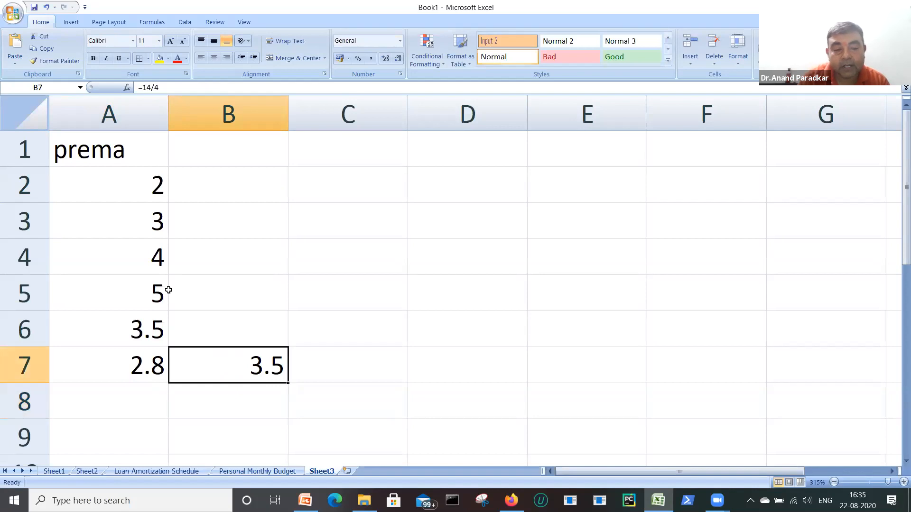
key(BackSpace)
text(=14/5)
key(Return)
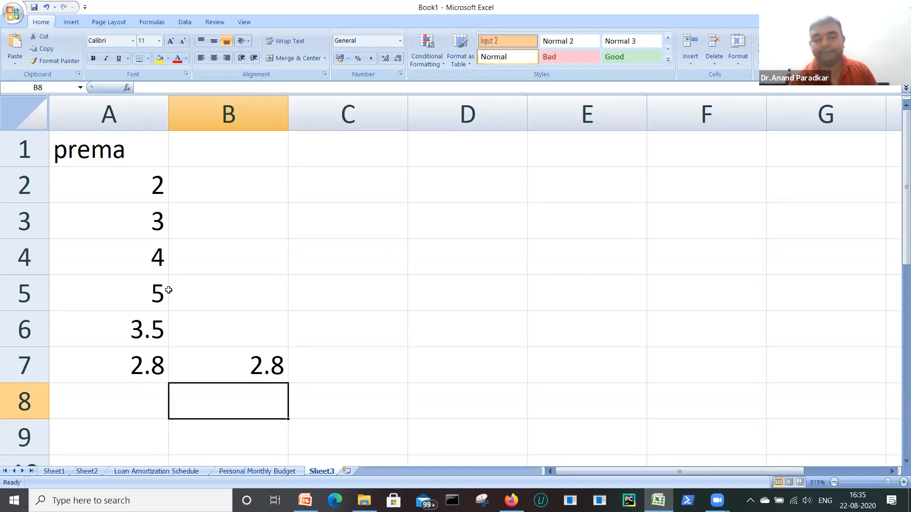
Clear the check formula from cell B7
drag(168, 290, 220, 354)
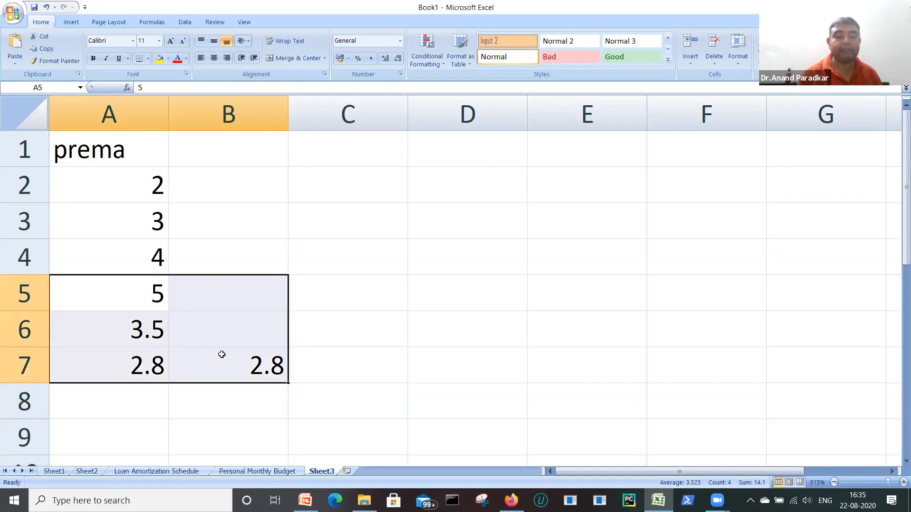
click(222, 355)
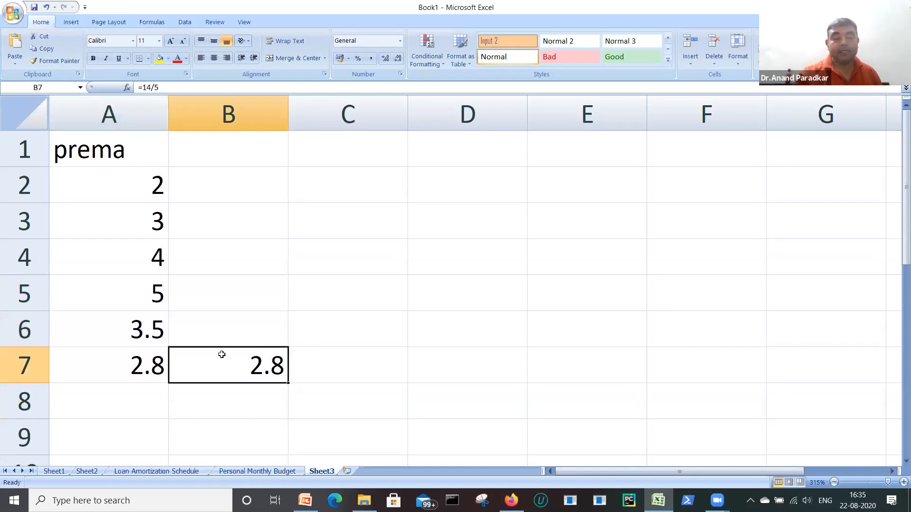
key(Delete)
Replace the text in cell A1 with the logical value TRUE
click(135, 154)
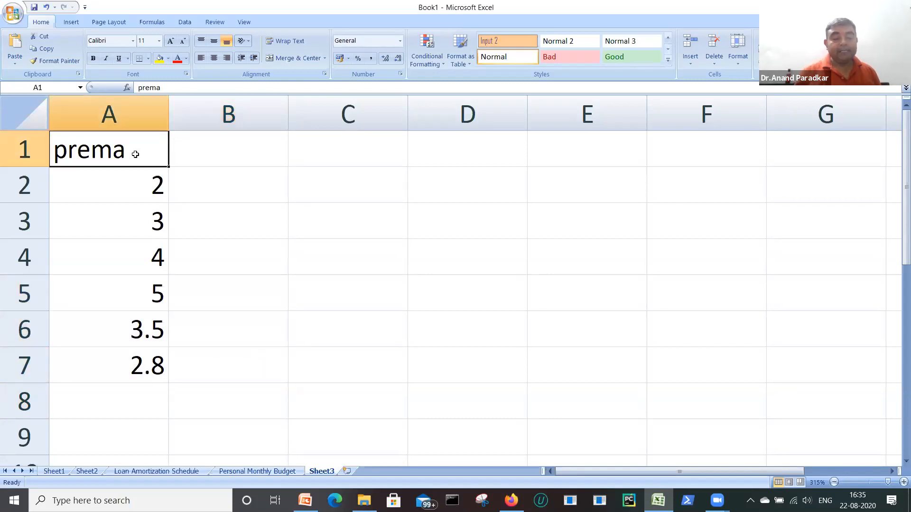
text(t)
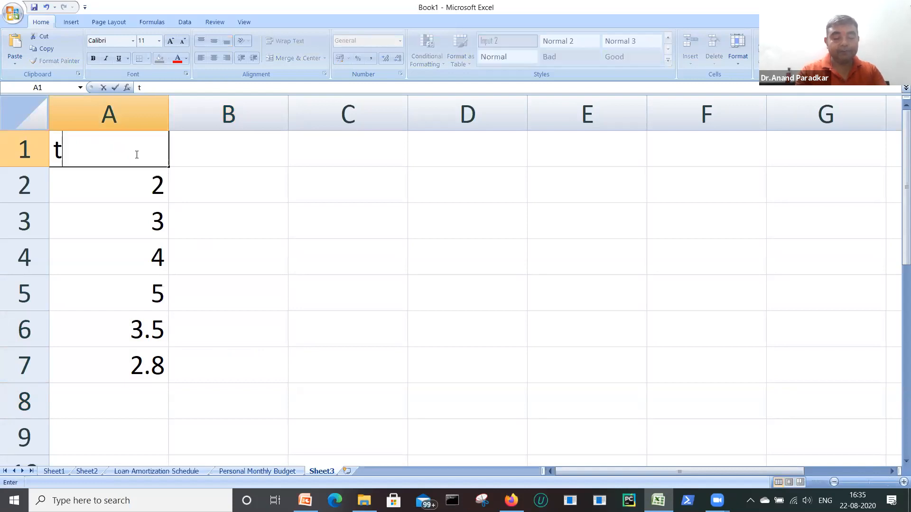
text(rue)
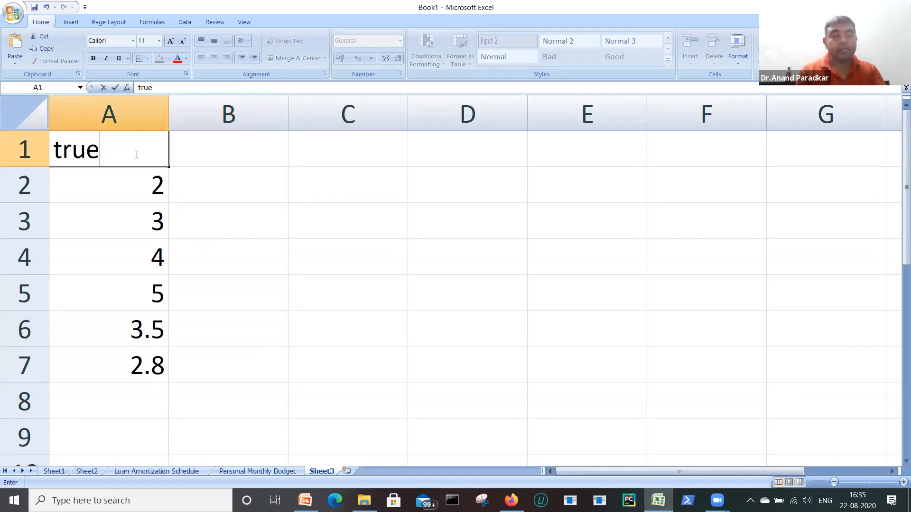
key(Return)
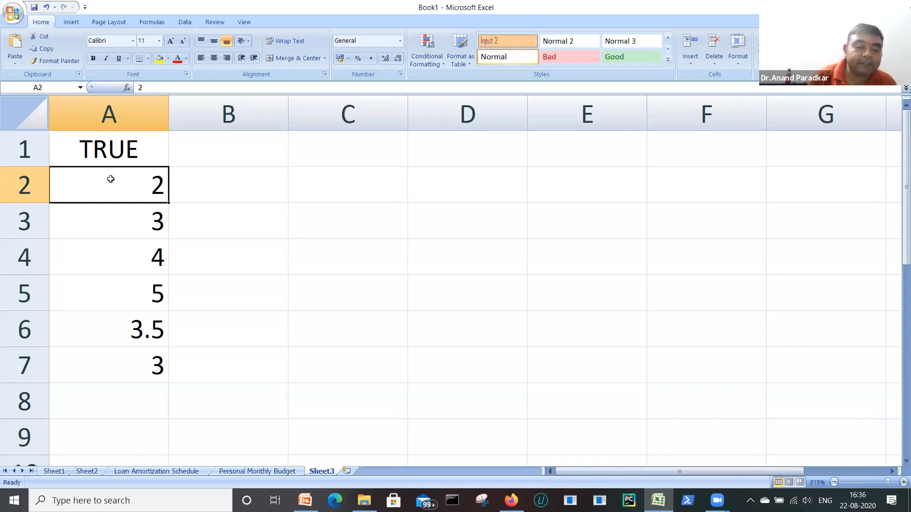
Enter =14/4 in cell B6 and =15/5 in cell B7 to verify the AVERAGE and AVERAGEA results by hand
click(131, 322)
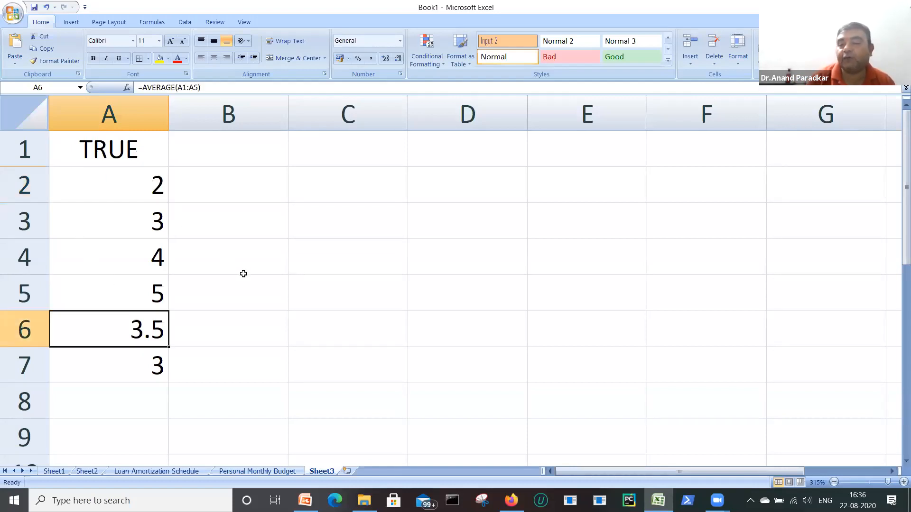
click(222, 323)
text(=14/)
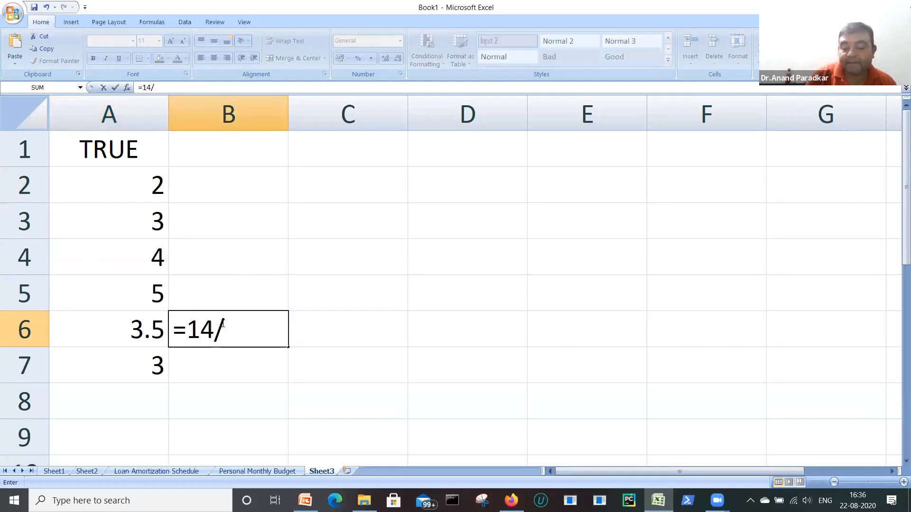
text(4)
key(Return)
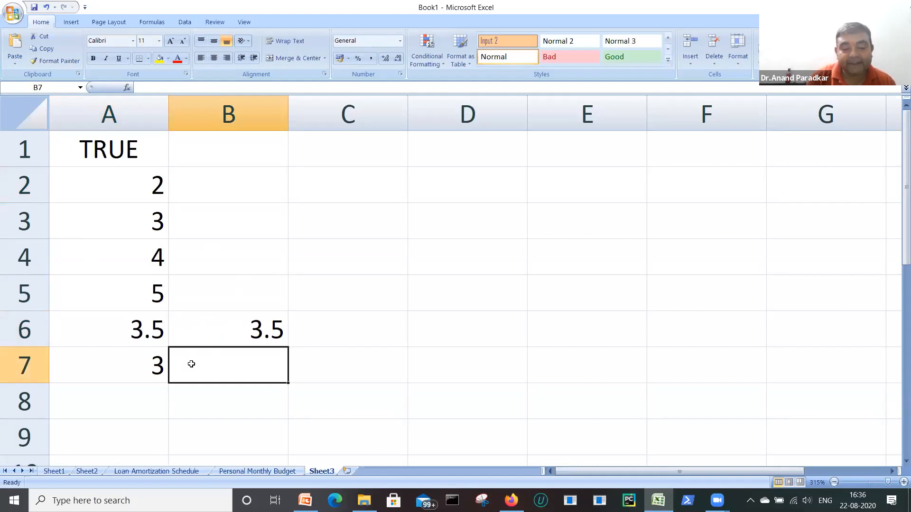
text(=15/5)
key(Return)
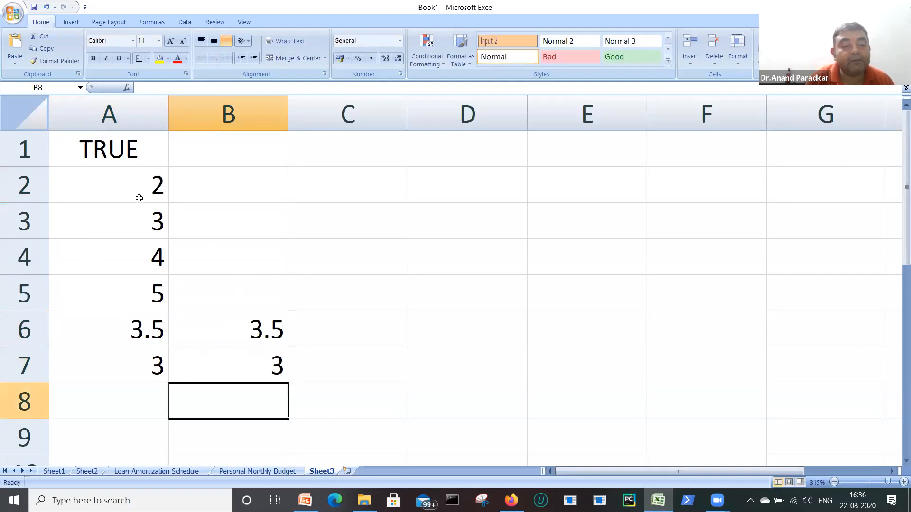
Handwrite "True = 1" in red ink over the empty cells and link it to the circled value in cell A1
click(116, 153)
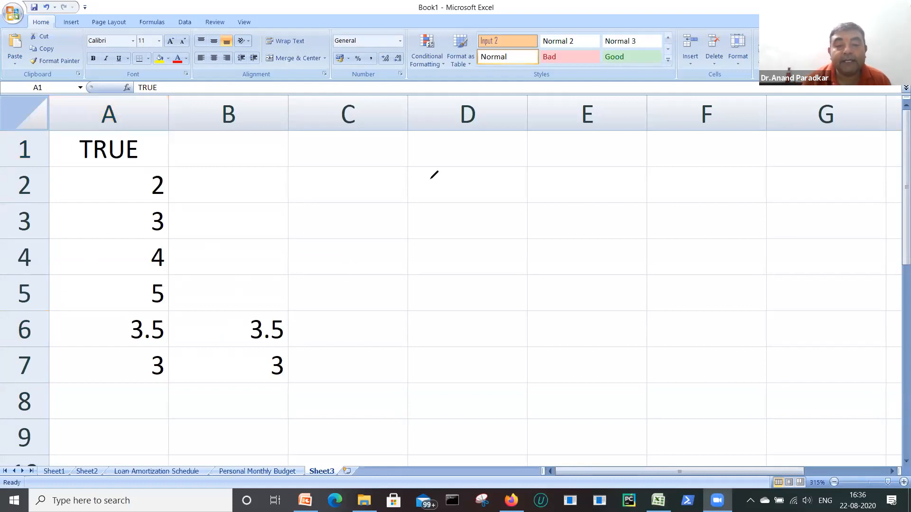
drag(429, 176, 423, 218)
mouse_move(385, 172)
mouse_down()
mouse_move(461, 168)
mouse_move(567, 194)
mouse_move(607, 190)
mouse_up()
click(633, 173)
mouse_move(666, 172)
mouse_down()
mouse_move(632, 174)
mouse_move(663, 150)
mouse_move(707, 174)
mouse_move(698, 140)
mouse_move(730, 174)
mouse_up()
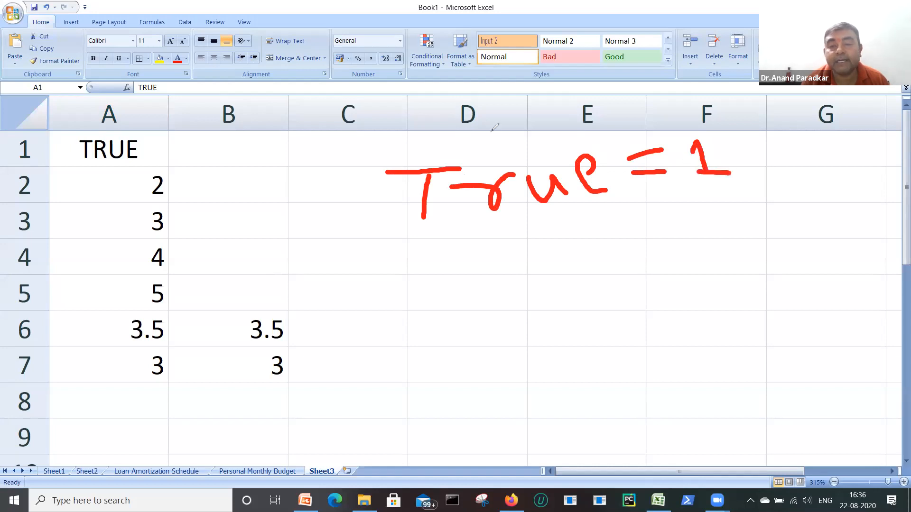
mouse_move(495, 143)
mouse_down()
mouse_move(268, 66)
mouse_move(176, 116)
mouse_move(83, 127)
mouse_move(101, 167)
mouse_move(156, 145)
mouse_move(143, 120)
mouse_move(280, 148)
mouse_move(548, 132)
mouse_move(665, 143)
mouse_up()
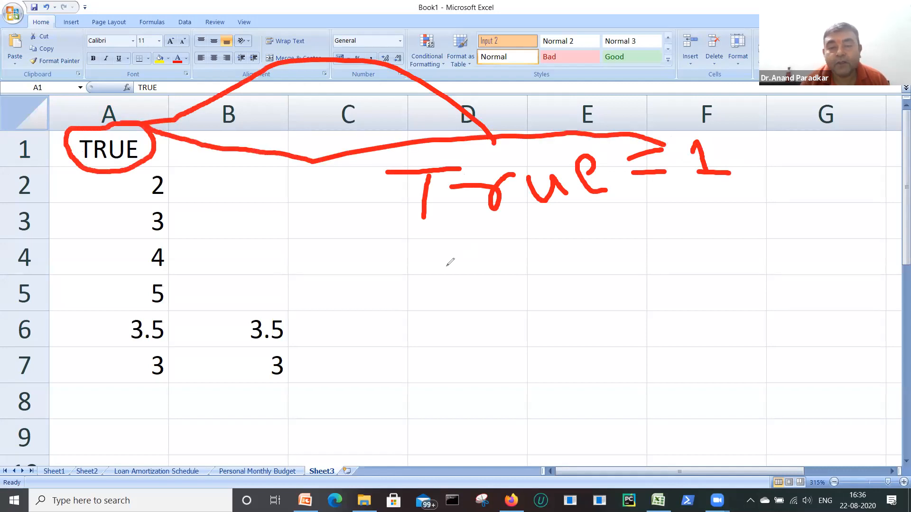
Handwrite "False = 0" in red ink below the "True = 1" note
drag(436, 266, 436, 299)
mouse_move(465, 260)
mouse_down()
mouse_move(442, 262)
mouse_move(476, 285)
mouse_move(515, 284)
mouse_move(531, 250)
mouse_move(545, 283)
mouse_up()
mouse_move(585, 248)
mouse_down()
mouse_move(578, 258)
mouse_move(594, 280)
mouse_move(570, 288)
mouse_up()
drag(609, 252, 640, 254)
drag(664, 219, 701, 222)
mouse_move(721, 192)
mouse_down()
mouse_move(726, 220)
mouse_move(721, 192)
mouse_move(730, 208)
mouse_up()
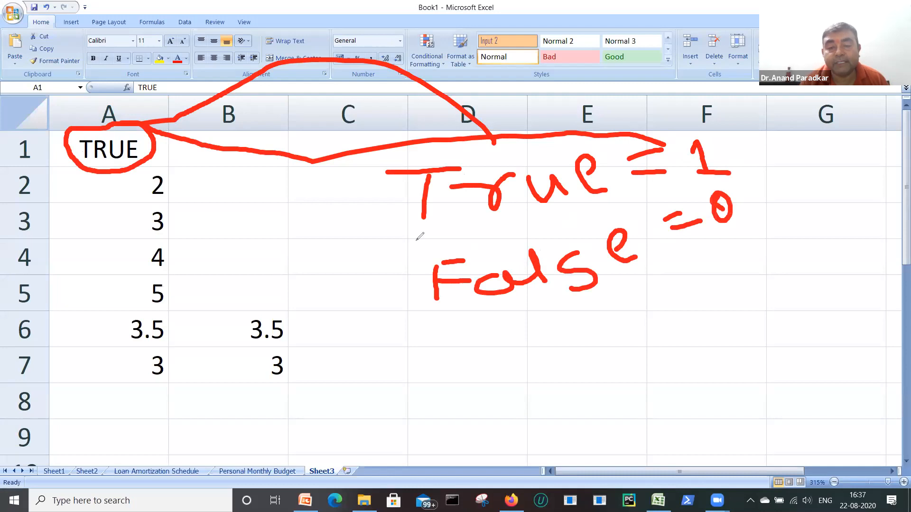
Mark cell A1 and the AVERAGEA result in A7 in red ink, and erase all the annotations
mouse_move(135, 145)
mouse_down()
mouse_move(224, 134)
mouse_move(180, 133)
mouse_up()
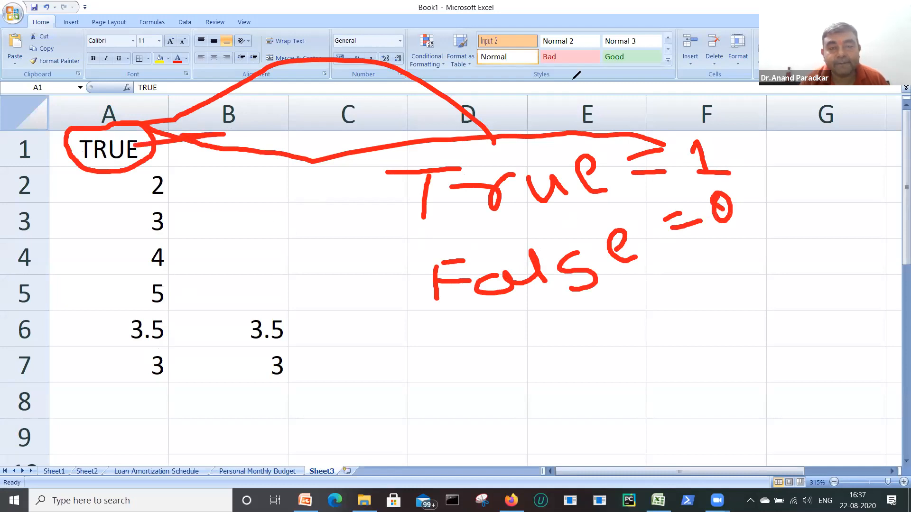
mouse_move(180, 336)
mouse_down()
mouse_move(164, 391)
mouse_move(130, 313)
mouse_up()
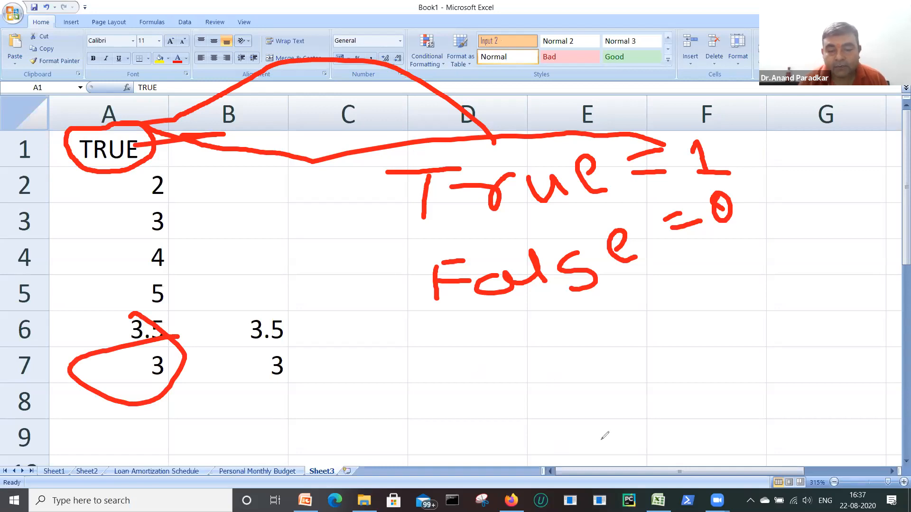
key(e)
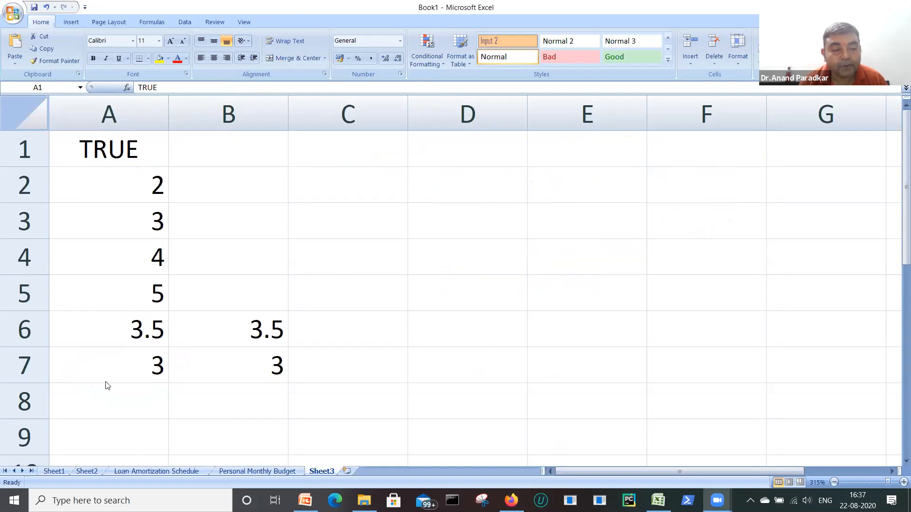
key(Escape)
Check the AVERAGEA formula in cell A7 and replace the value in cell A1 with the logical value FALSE
click(156, 370)
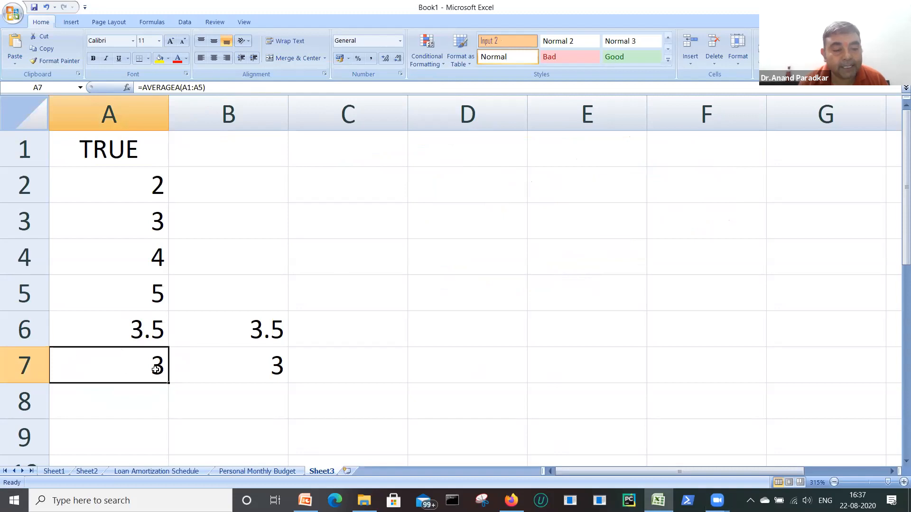
click(122, 155)
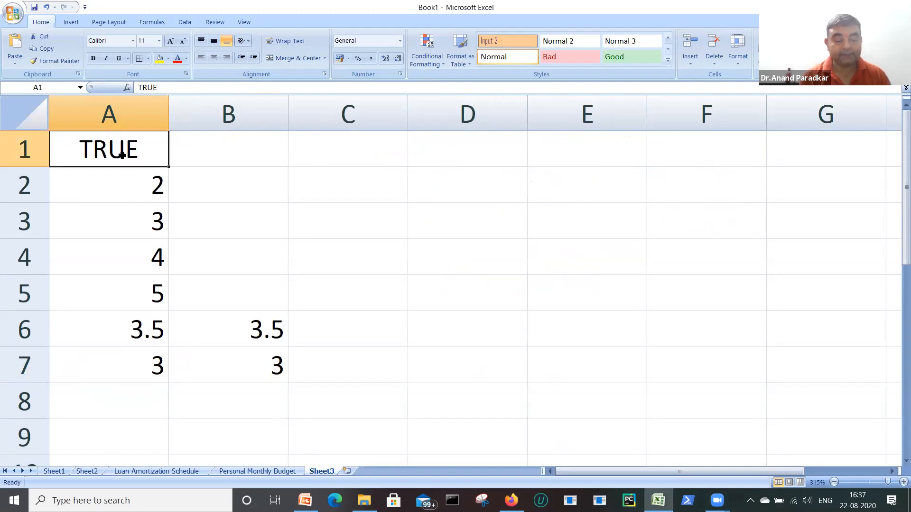
text(fal)
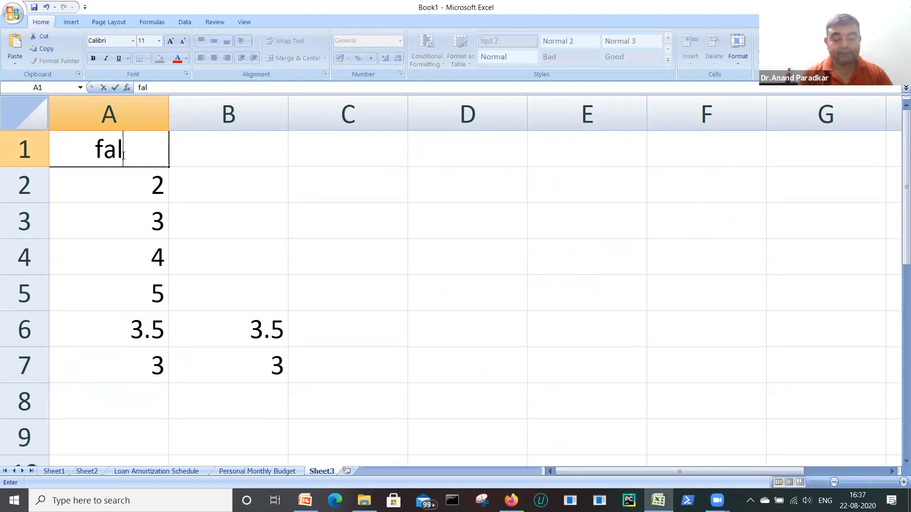
text(se)
key(Return)
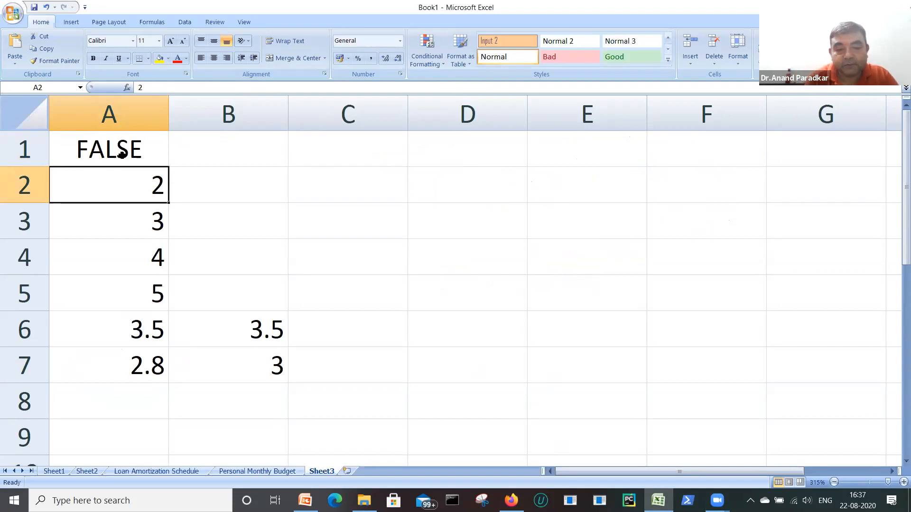
click(323, 252)
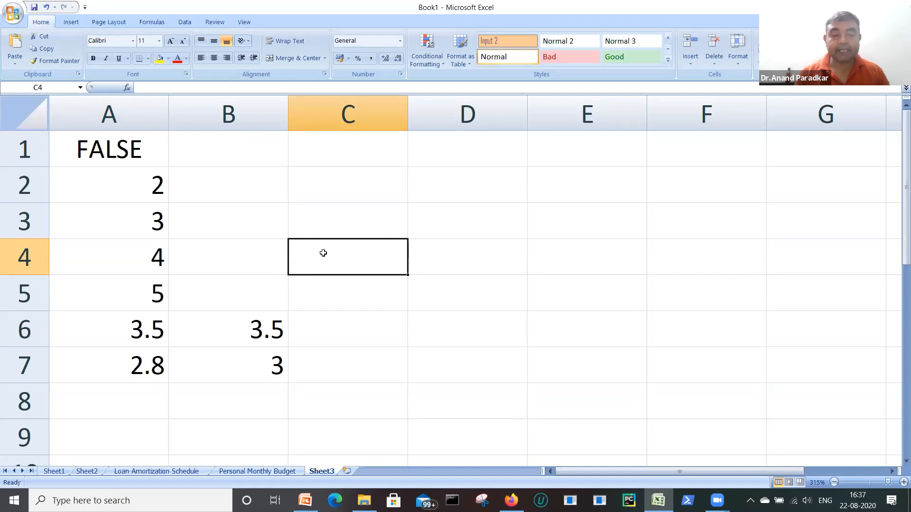
key(ctrl+shift+semicolon)
key(ctrl+shift+semicolon)
key(ctrl+shift+semicolon)
key(ctrl+shift+semicolon)
key(ctrl+shift+semicolon)
key(ctrl+shift+semicolon)
key(ctrl+shift+semicolon)
key(ctrl+shift+semicolon)
key(ctrl+shift+semicolon)
key(ctrl+shift+semicolon)
key(ctrl+shift+semicolon)
key(ctrl+shift+semicolon)
key(ctrl+shift+semicolon)
key(ctrl+shift+semicolon)
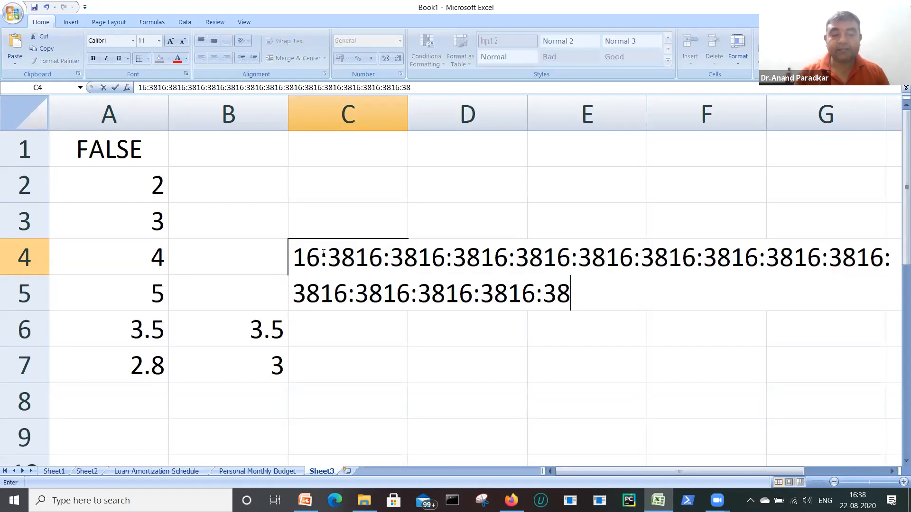
key(BackSpace)
key(BackSpace)
key(BackSpace)
key(BackSpace)
key(BackSpace)
key(BackSpace)
key(BackSpace)
key(BackSpace)
key(BackSpace)
key(BackSpace)
key(BackSpace)
key(BackSpace)
key(BackSpace)
key(BackSpace)
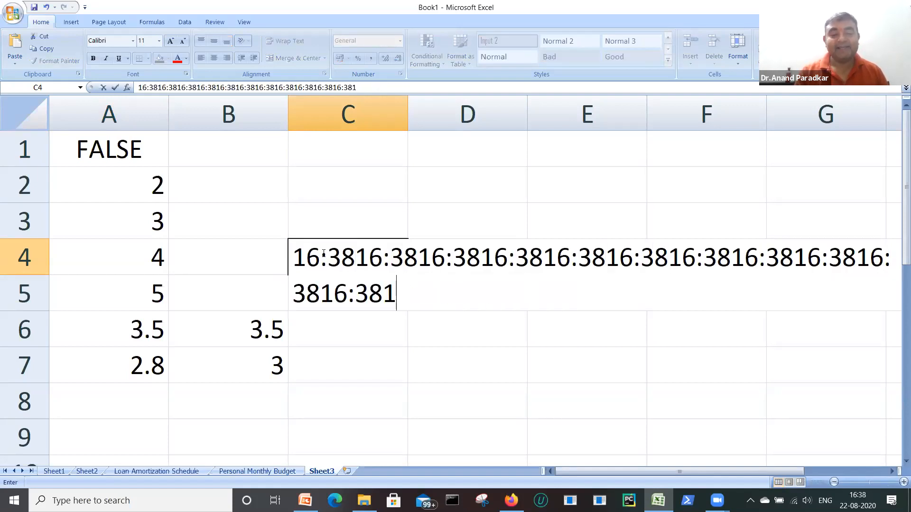
key(BackSpace)
key(BackSpace)
key(BackSpace)
key(BackSpace)
key(BackSpace)
key(BackSpace)
key(BackSpace)
key(BackSpace)
key(BackSpace)
key(BackSpace)
key(BackSpace)
key(BackSpace)
key(BackSpace)
key(BackSpace)
key(BackSpace)
key(BackSpace)
key(BackSpace)
key(BackSpace)
key(BackSpace)
key(BackSpace)
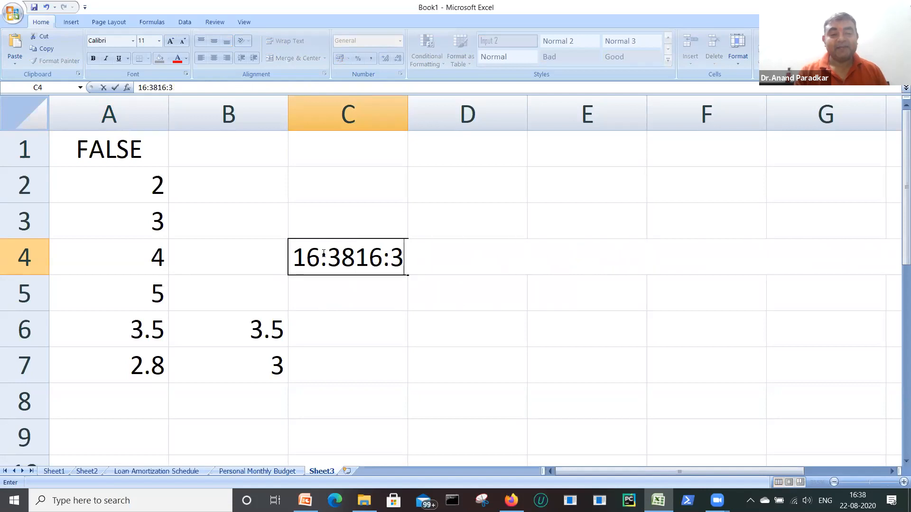
key(BackSpace)
key(BackSpace)
key(BackSpace)
key(BackSpace)
key(BackSpace)
key(BackSpace)
key(BackSpace)
key(BackSpace)
key(BackSpace)
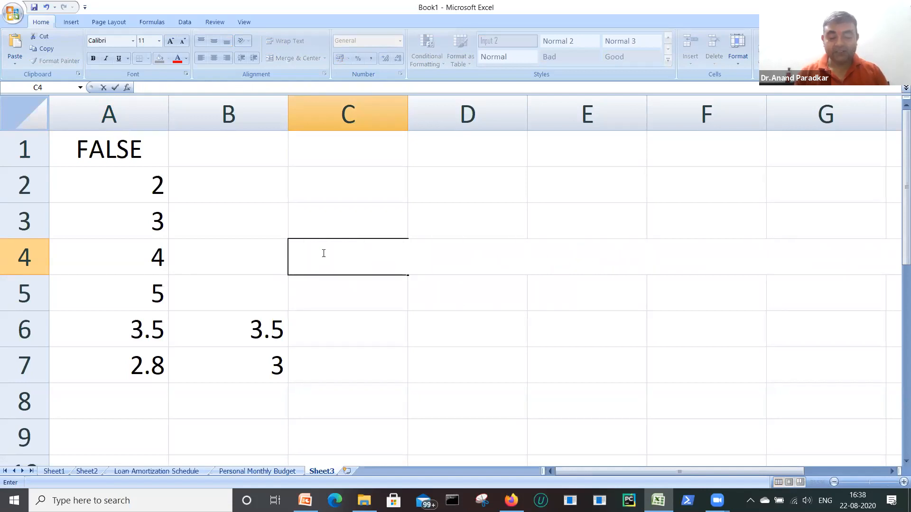
key(Escape)
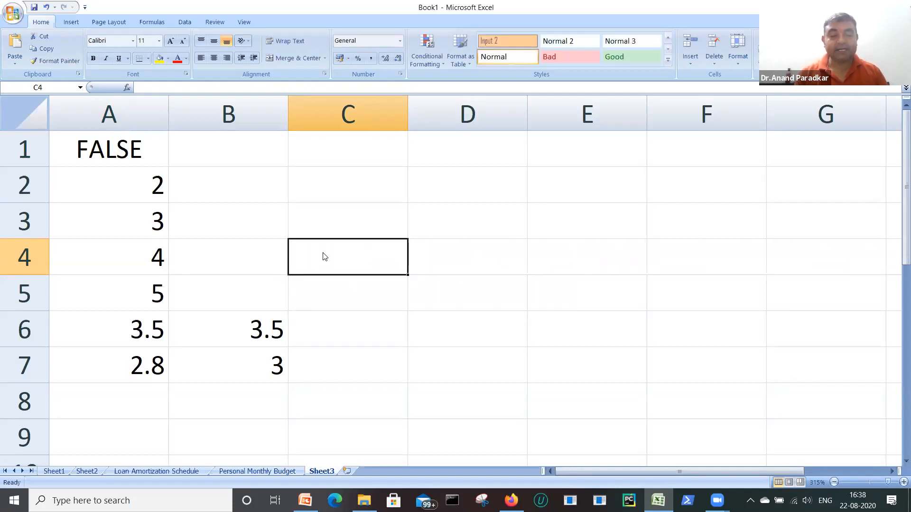
Insert the current time, 16:38, as a fixed value in cells D4 and D5
click(474, 252)
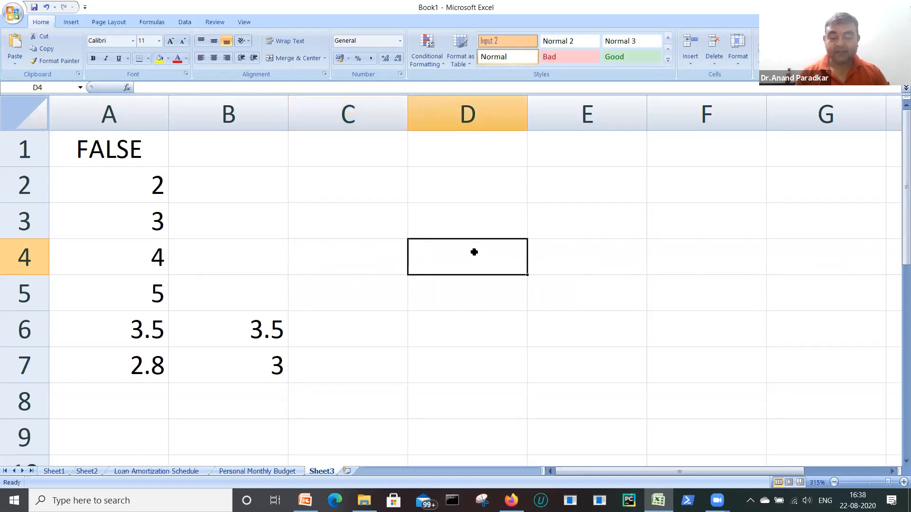
key(ctrl+shift+semicolon)
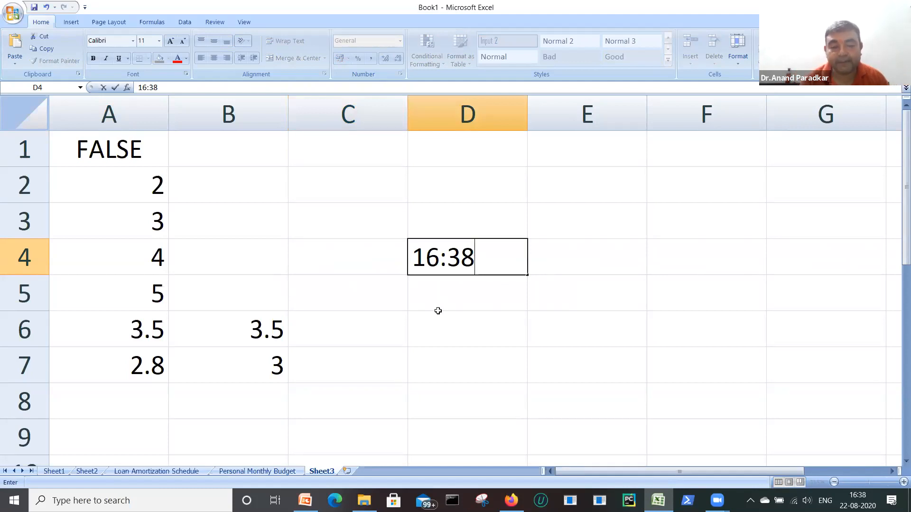
click(441, 299)
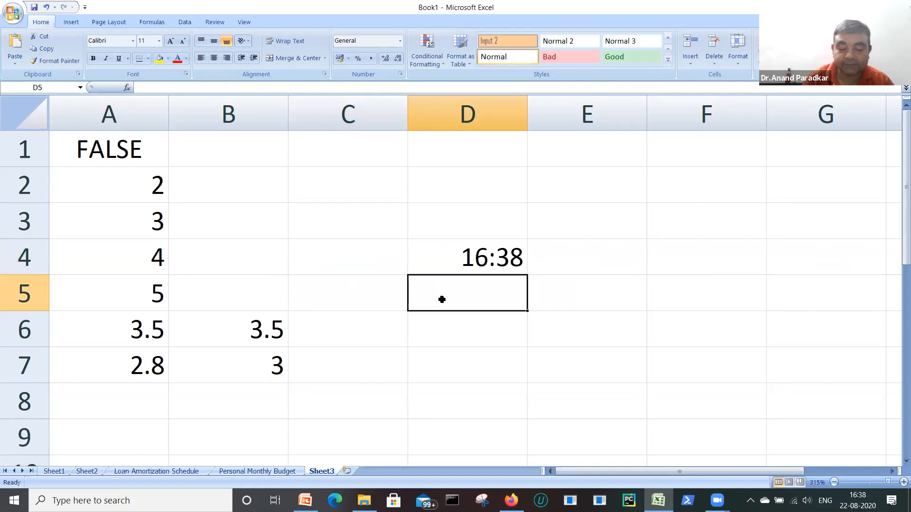
key(ctrl+shift+semicolon)
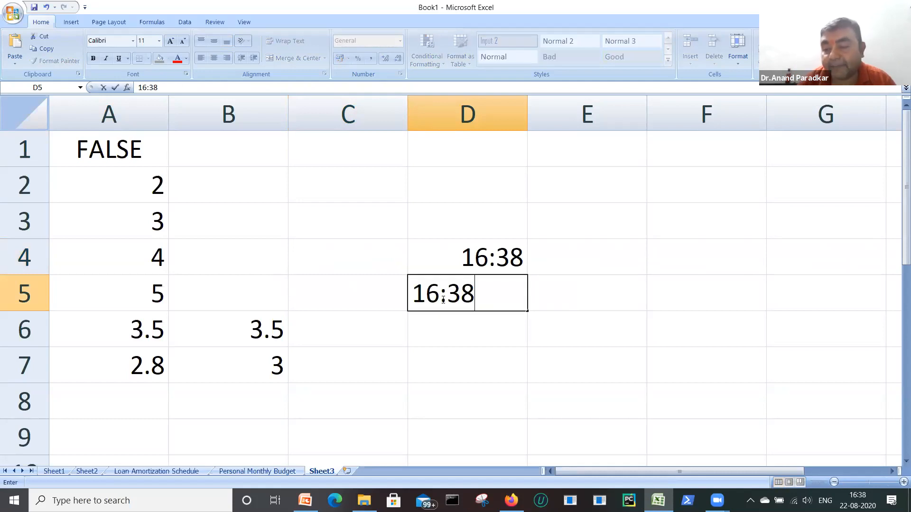
key(Return)
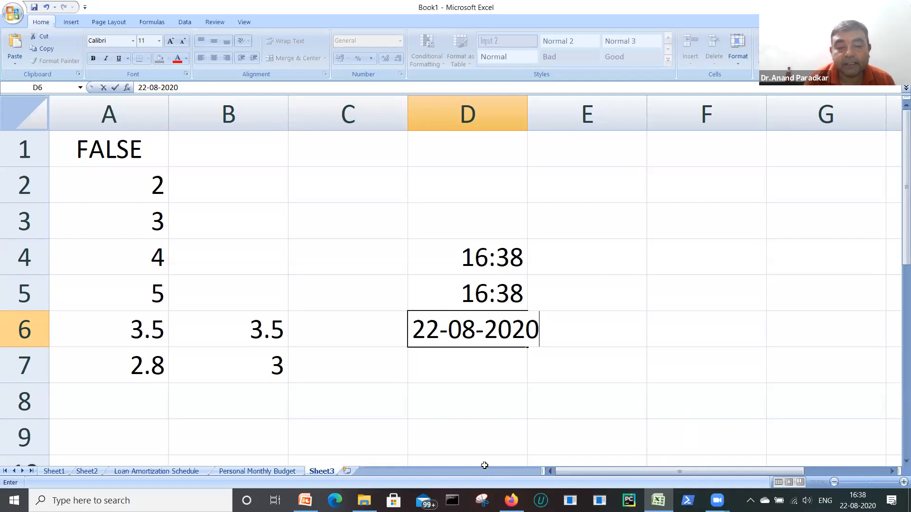
Insert the current date, 22-08-2020, as a fixed value in cell D6
key(Return)
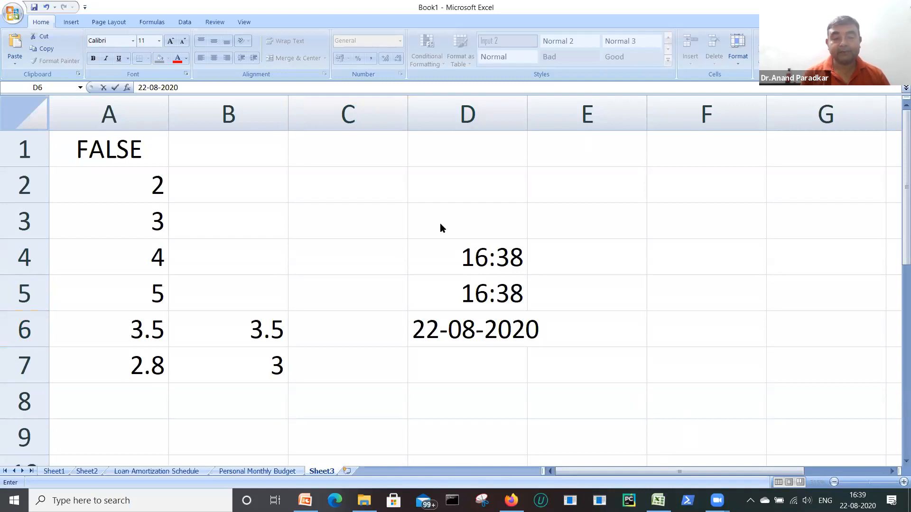
click(431, 314)
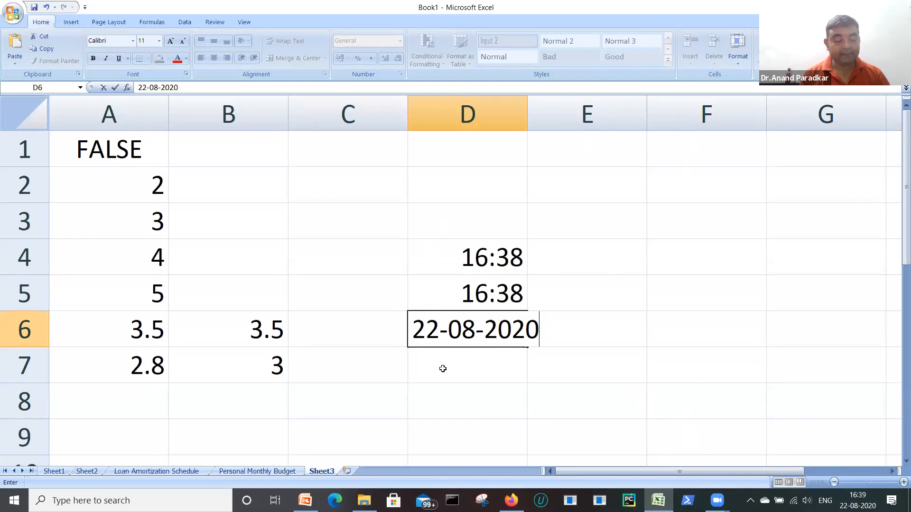
key(Return)
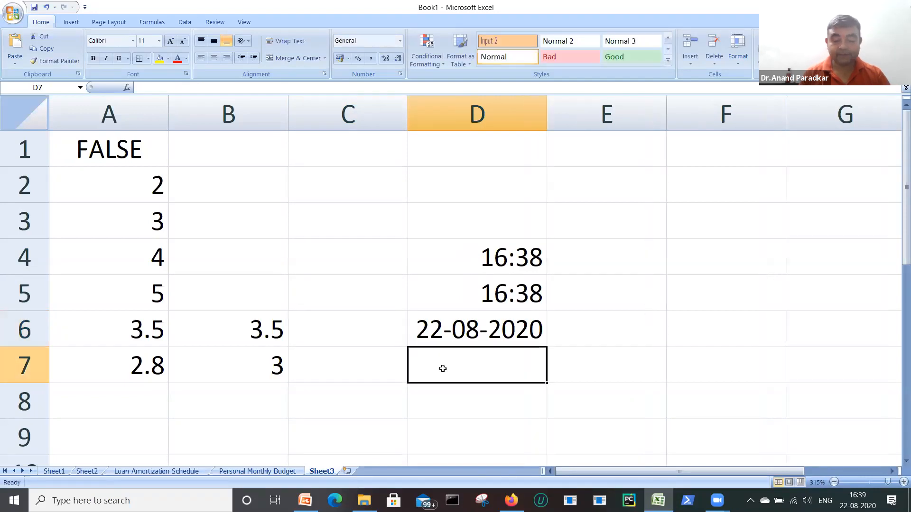
Insert the current time, 16:39, as a fixed value in cell D7, comparing it with the time in D4
key(ctrl+shift+semicolon)
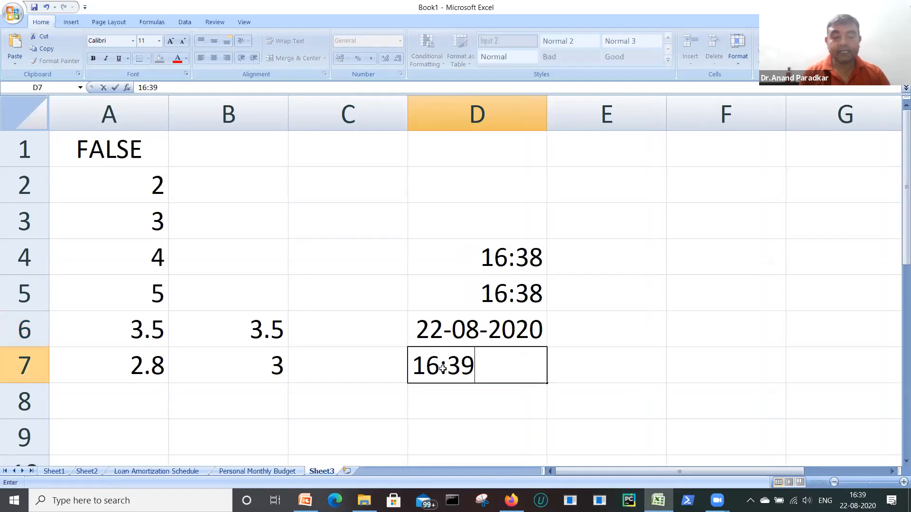
click(535, 262)
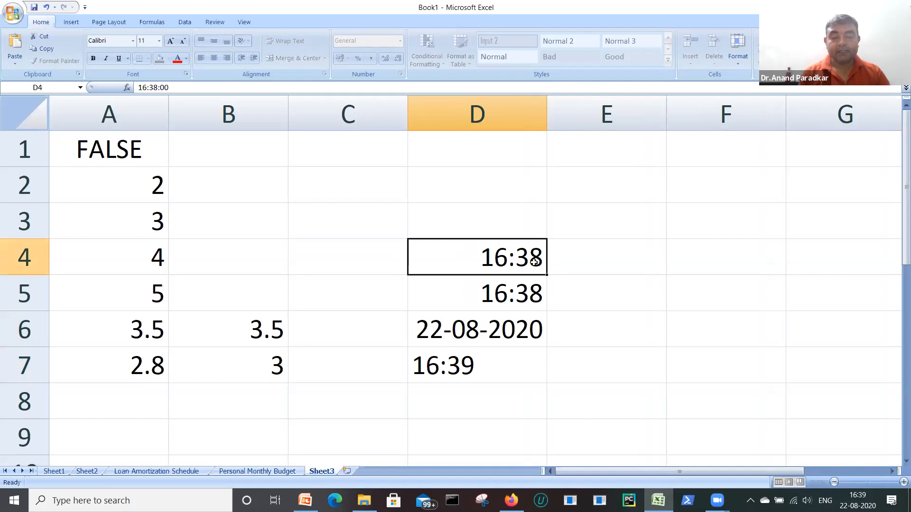
click(514, 367)
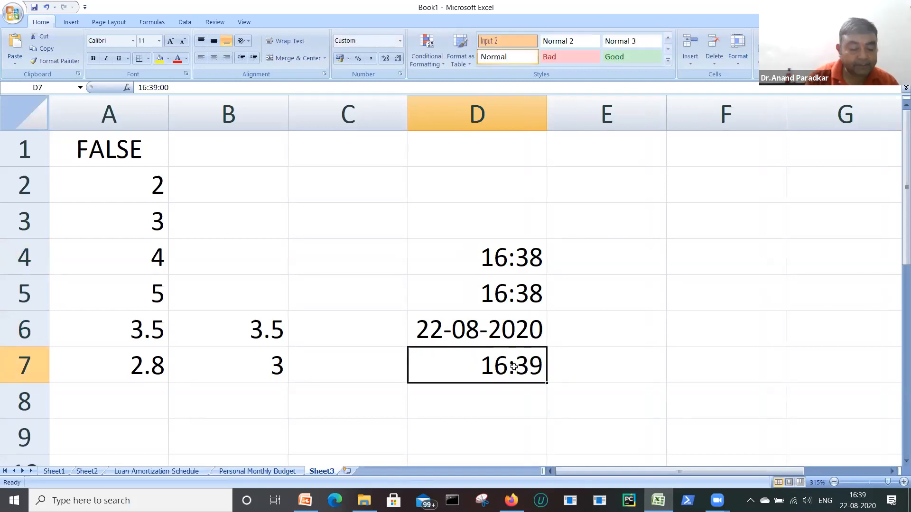
key(ctrl+shift+semicolon)
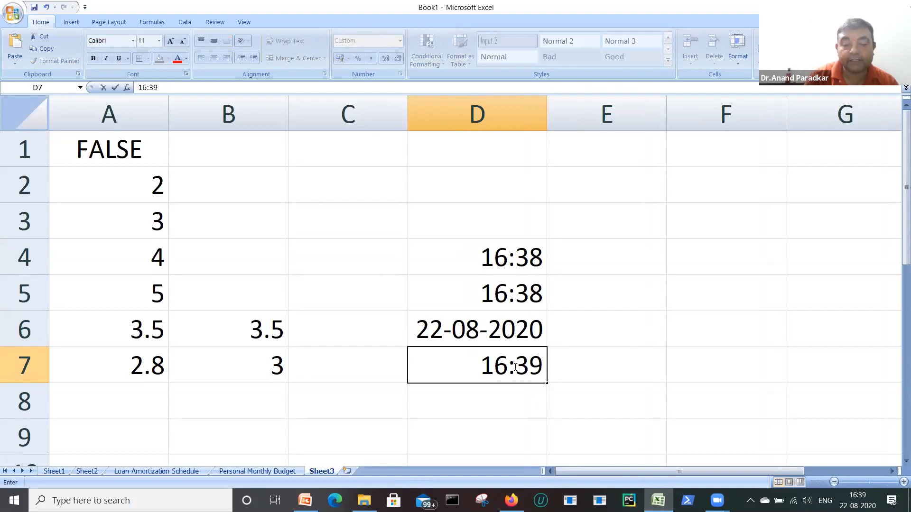
Insert the current time, 16:39, as a fixed value in cells D3 and D2
click(498, 226)
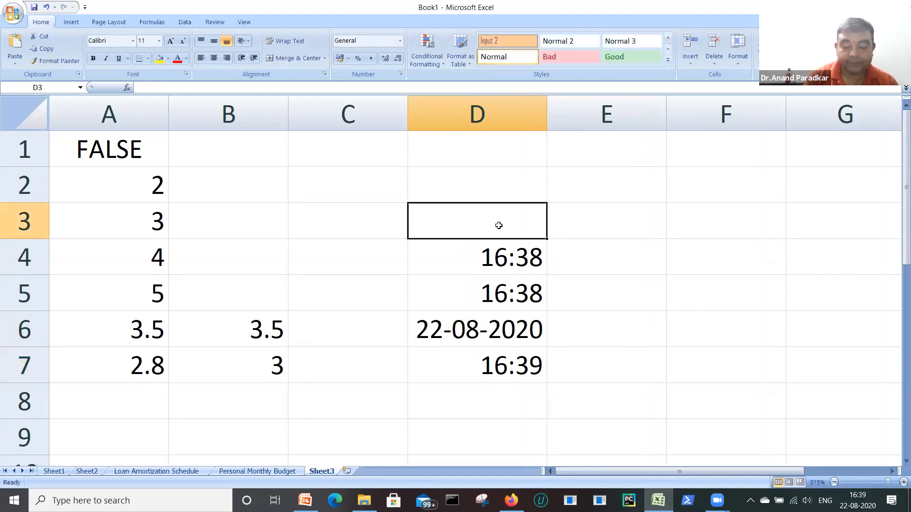
key(ctrl+shift+semicolon)
key(Return)
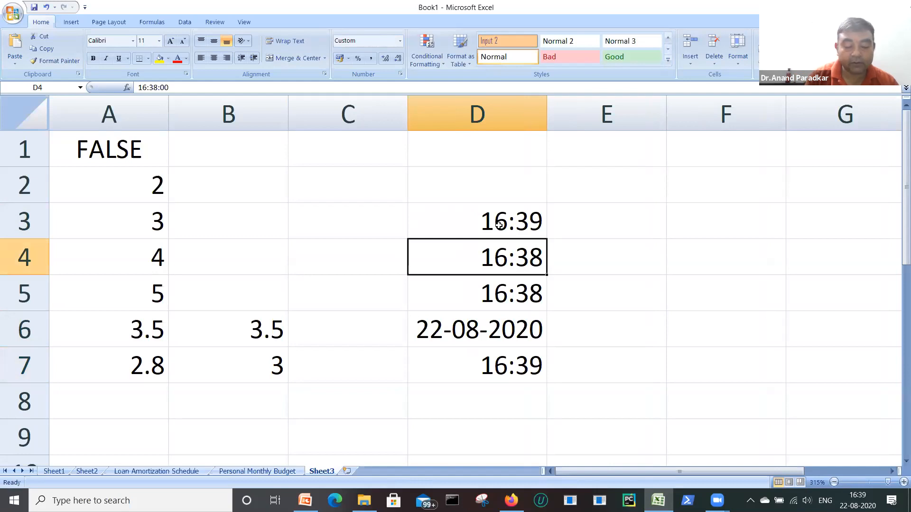
click(491, 188)
key(ctrl+shift+semicolon)
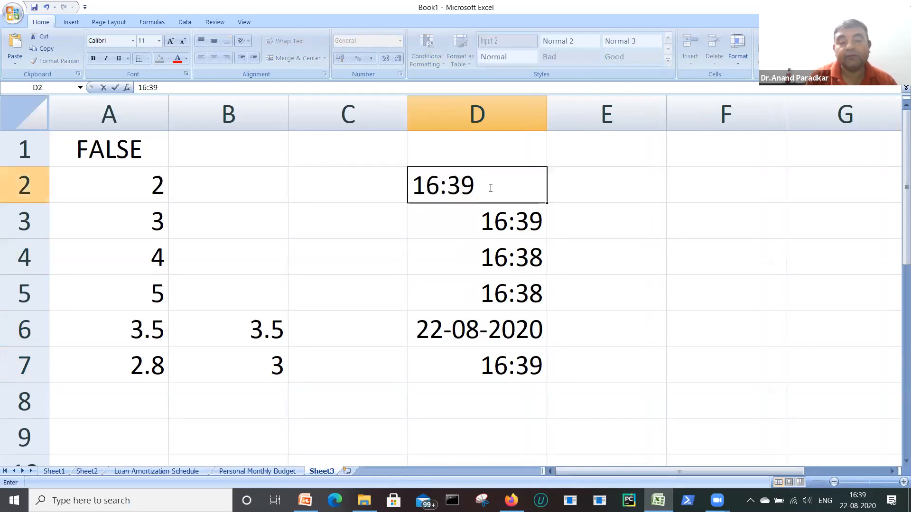
key(Return)
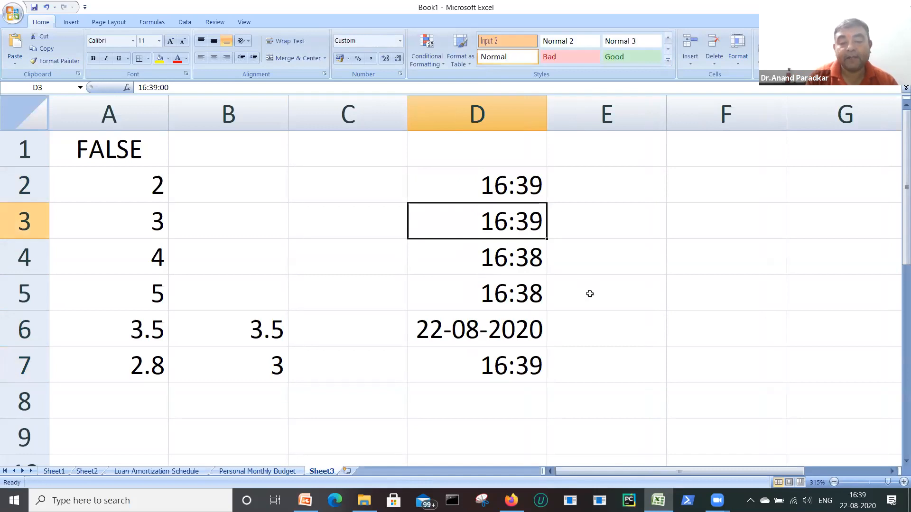
Insert the current date, 22-08-2020, as a fixed value in cell E6
click(583, 320)
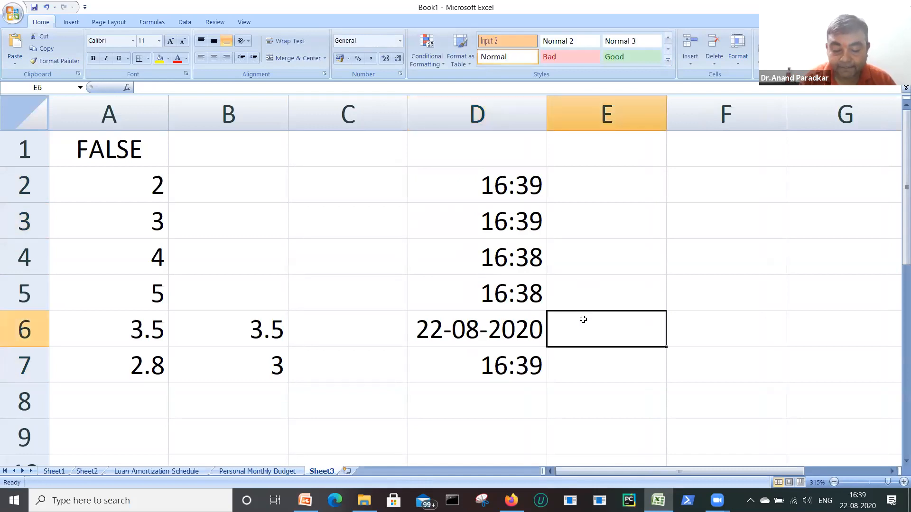
key(ctrl+semicolon)
key(Return)
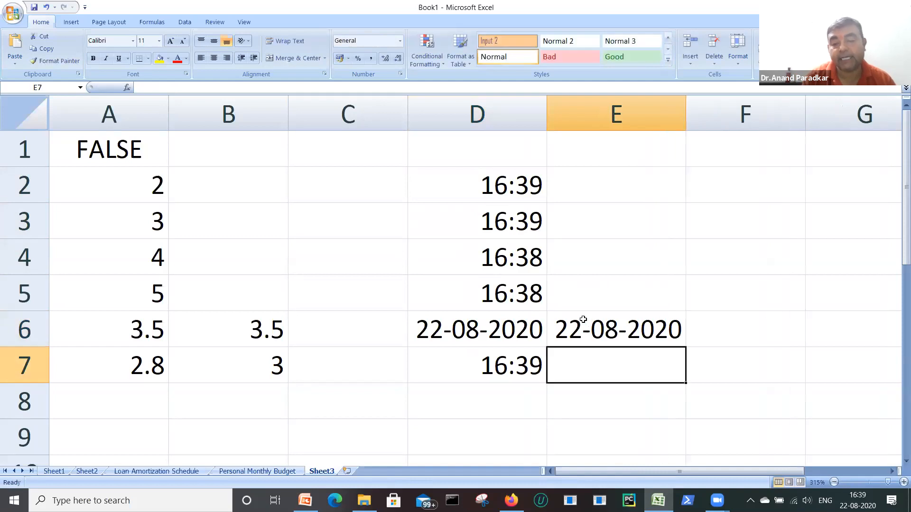
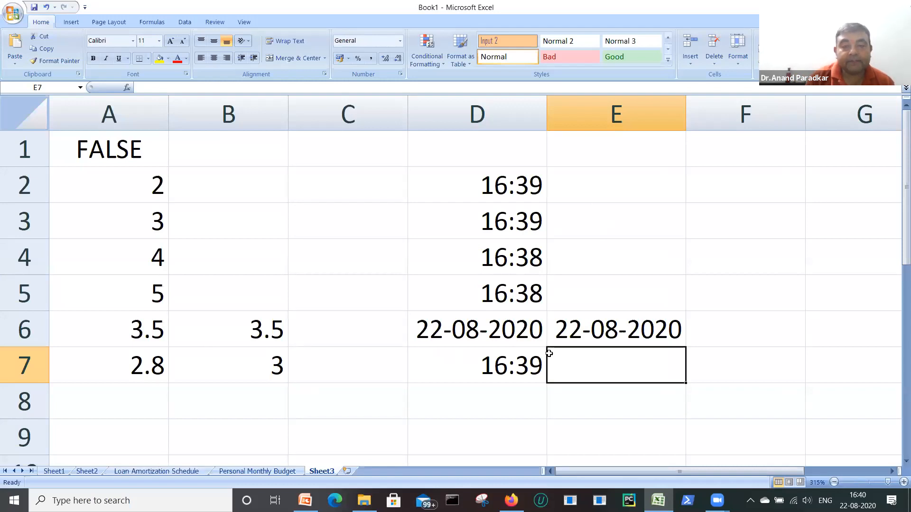
Insert a new worksheet, zoom it to 400%, and consult the "Elements of a Formula" slide in PowerPoint before returning to the workbook
click(347, 472)
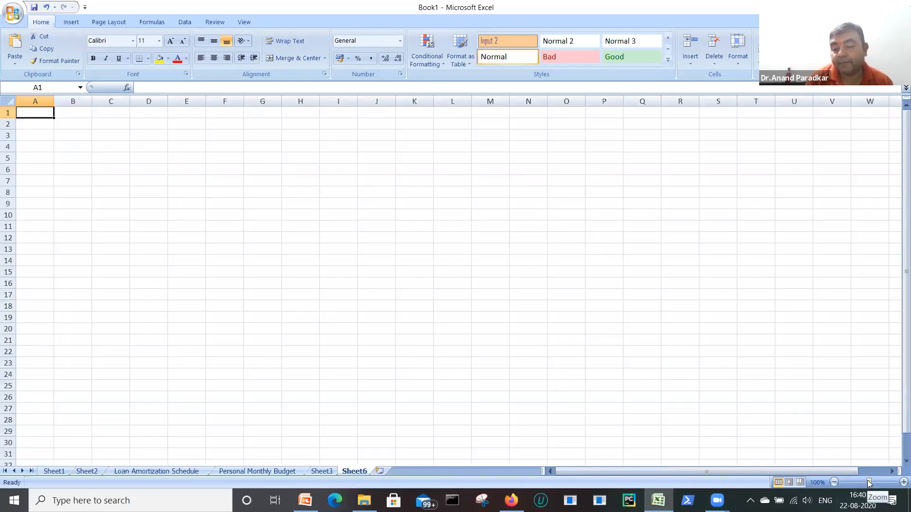
drag(870, 482, 897, 482)
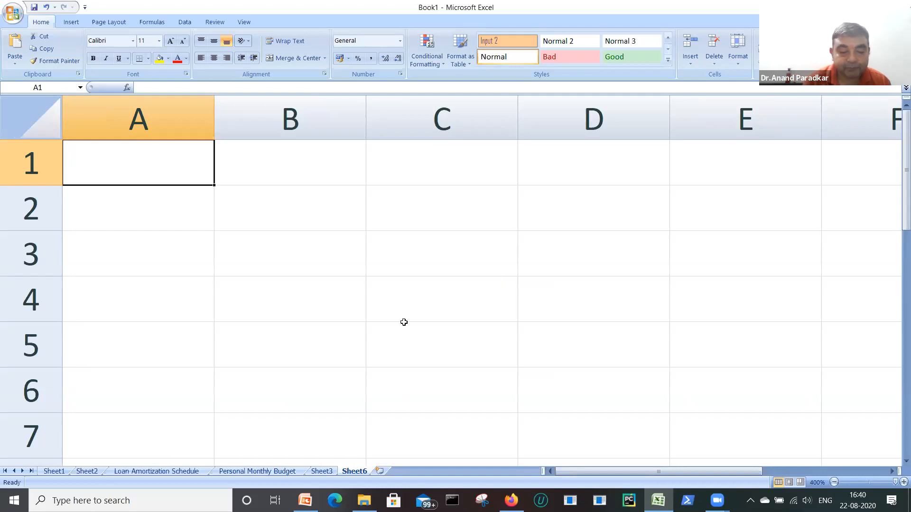
click(305, 496)
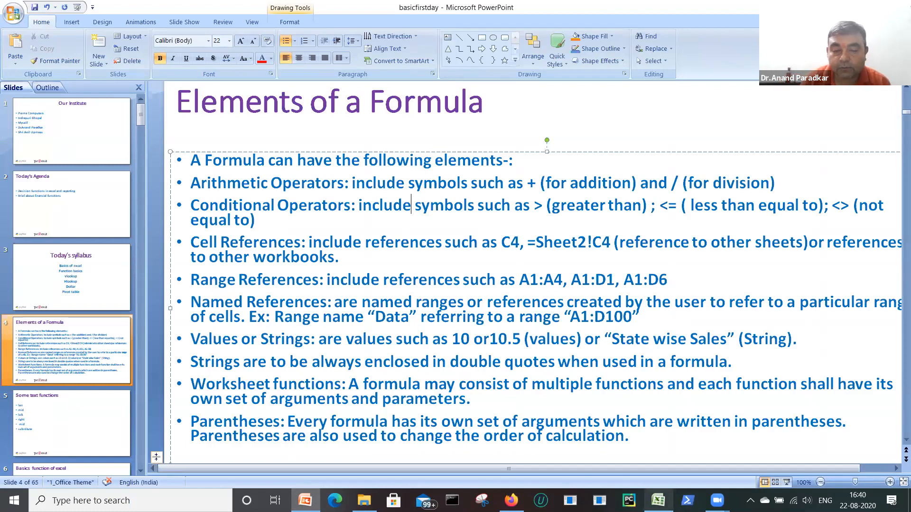
click(658, 500)
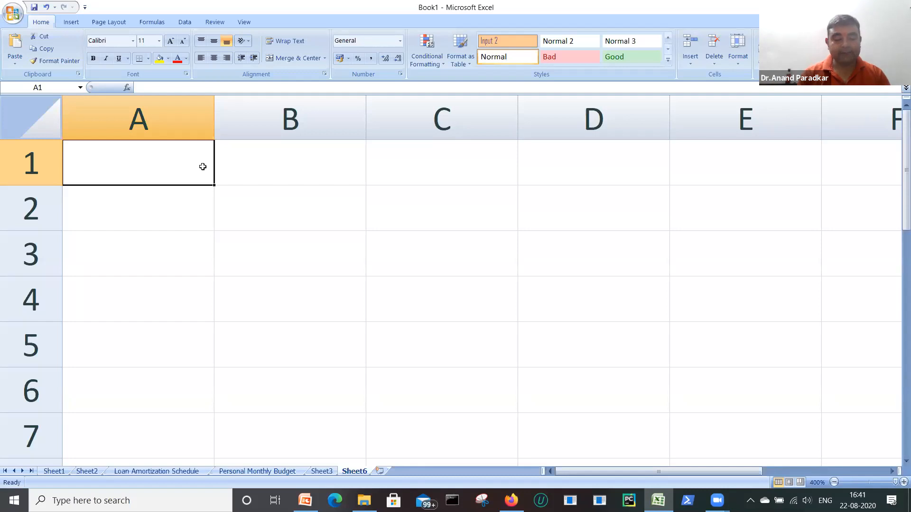
Enter 10 in cell A1 and 12 in cell A2 of the new worksheet
text(10)
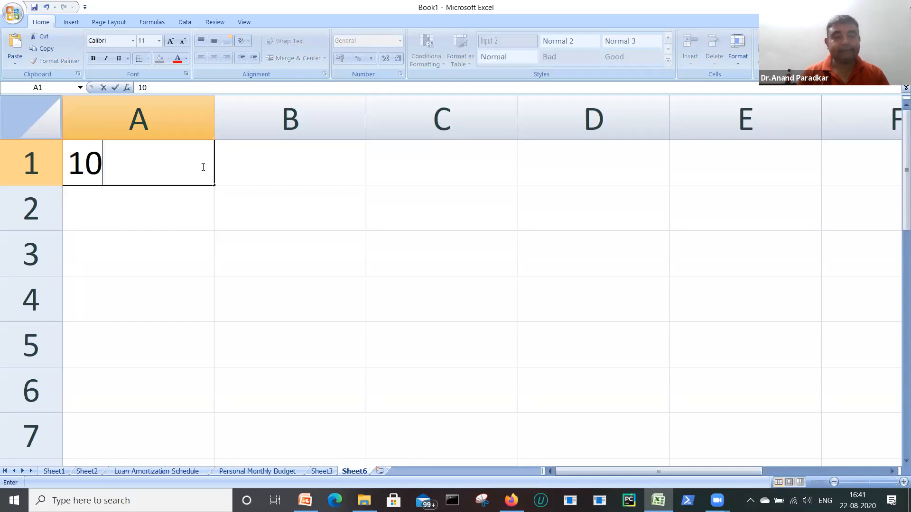
key(Return)
text(12)
key(Return)
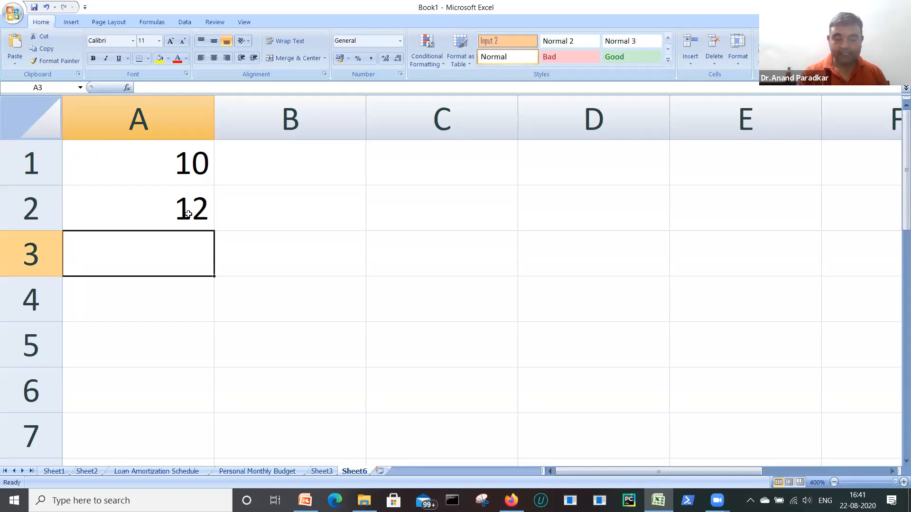
text(=f)
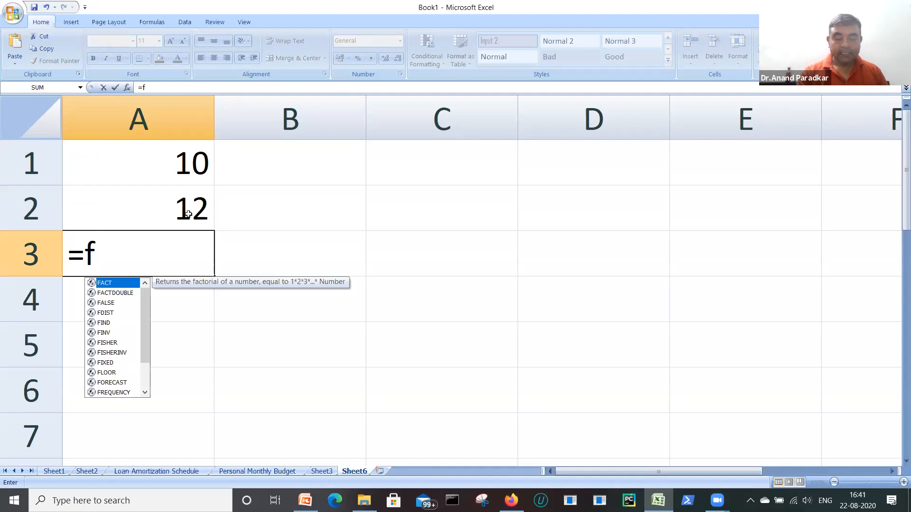
key(BackSpace)
text(if)
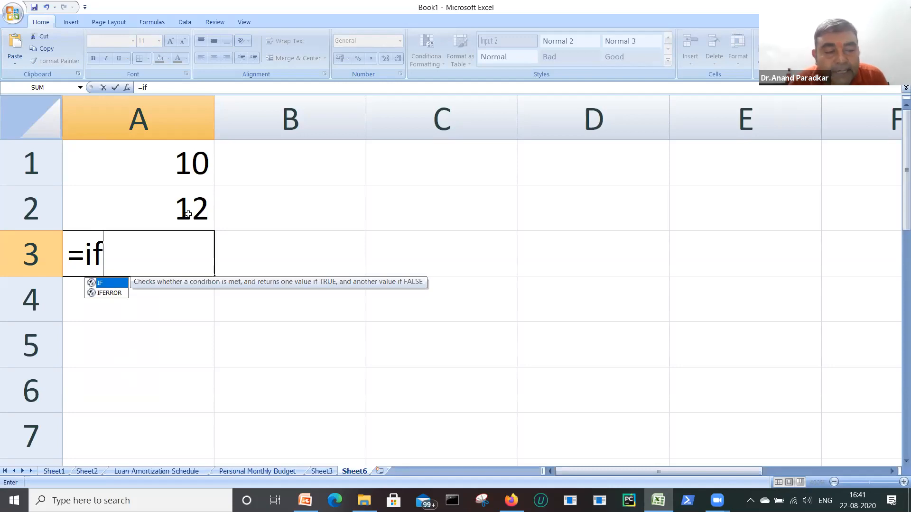
key(Tab)
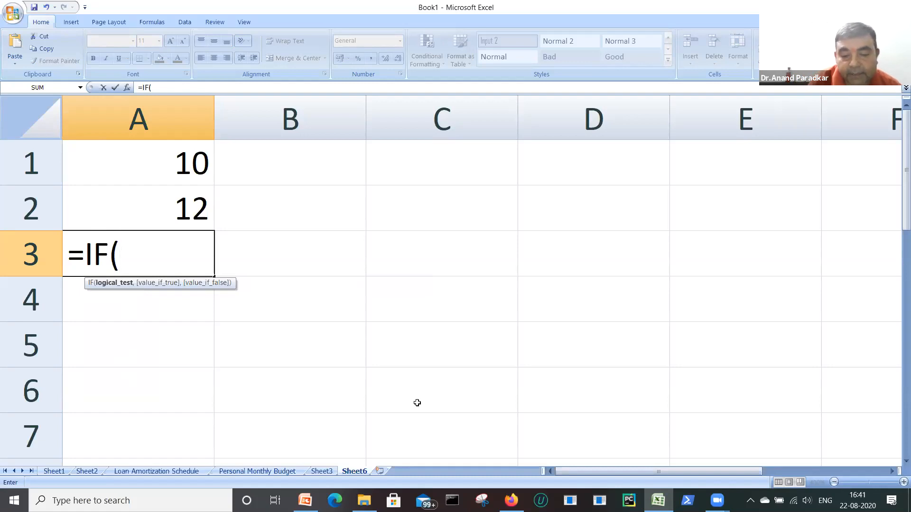
click(503, 34)
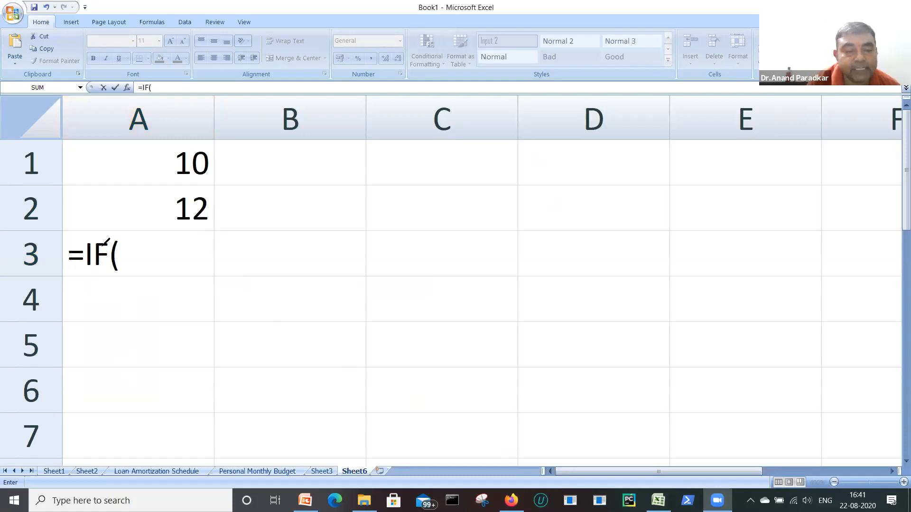
mouse_move(122, 238)
mouse_down()
mouse_move(113, 240)
mouse_move(121, 260)
mouse_move(143, 246)
mouse_move(135, 251)
mouse_up()
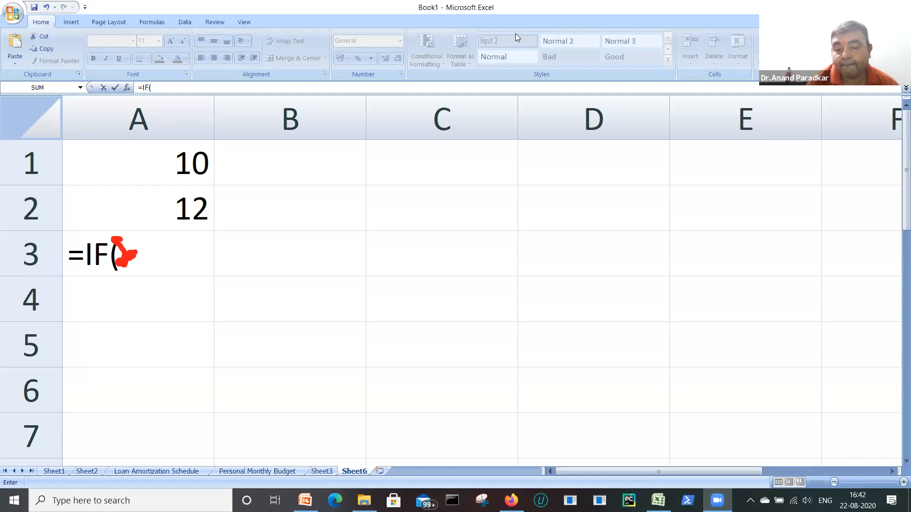
click(602, 367)
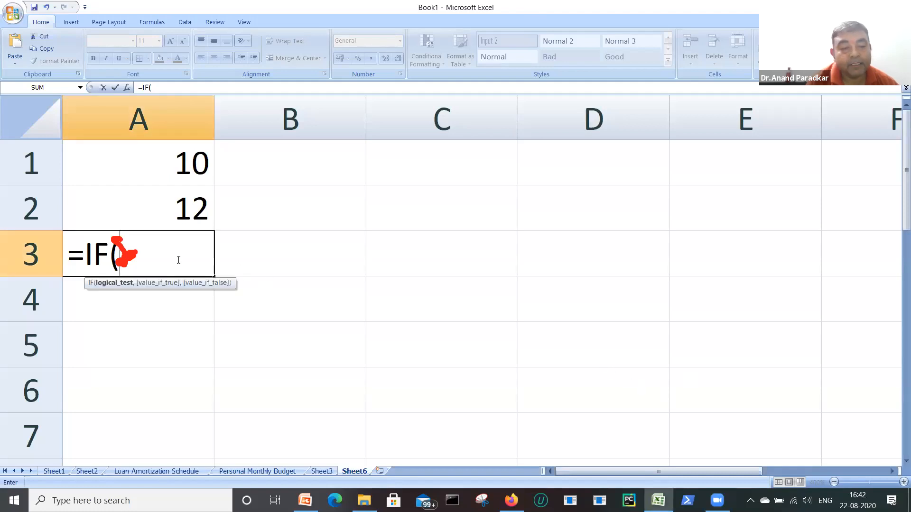
click(153, 303)
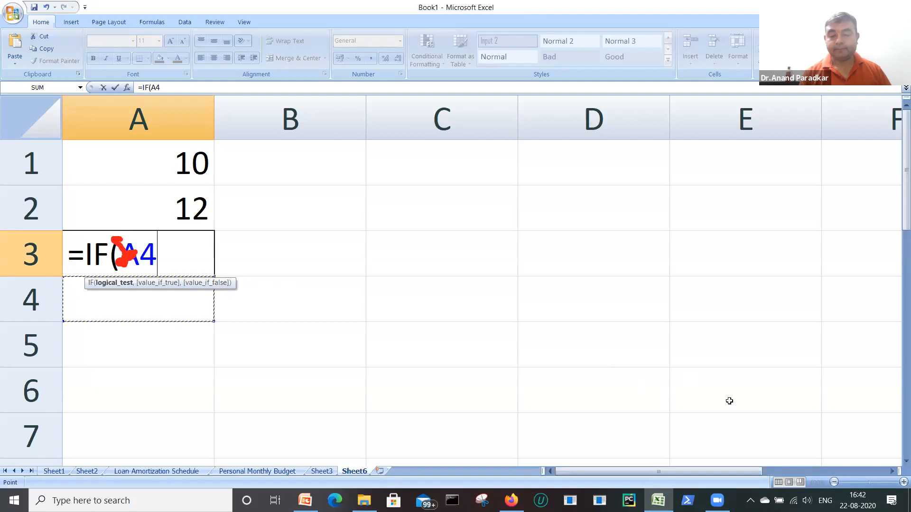
click(598, 325)
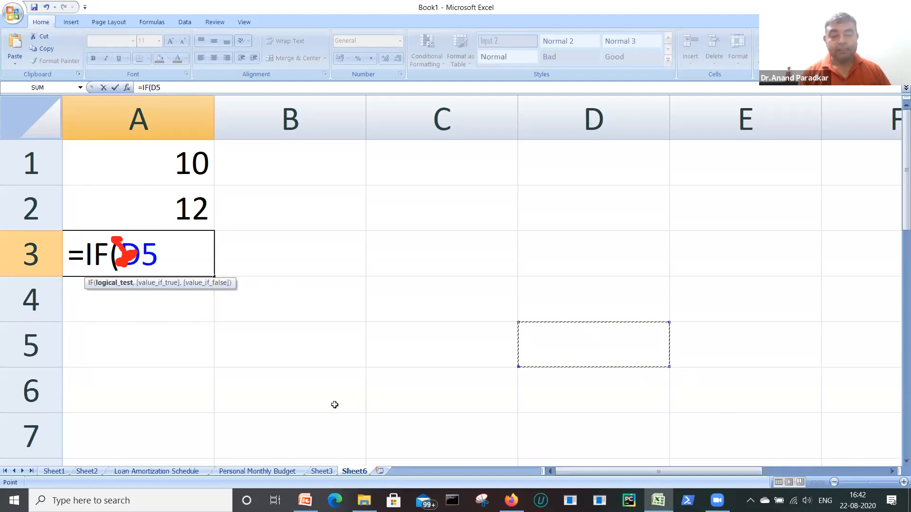
click(324, 391)
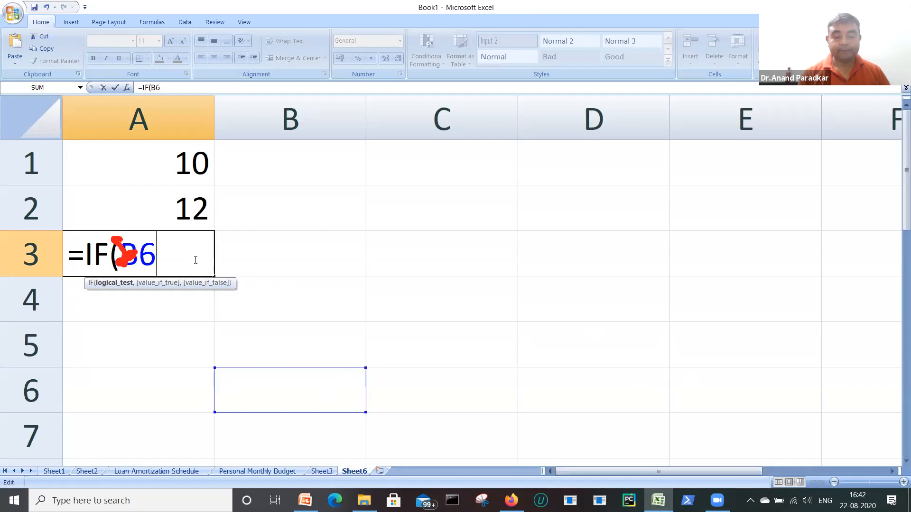
key(BackSpace)
key(BackSpace)
key(BackSpace)
key(BackSpace)
key(BackSpace)
key(BackSpace)
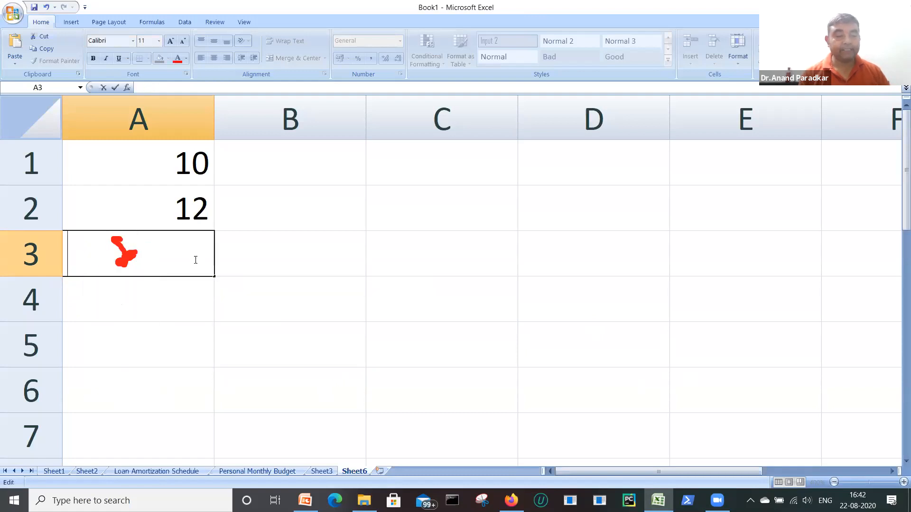
Begin an IF formula in cell A4 with the logical test A1>A2
click(176, 297)
text(=)
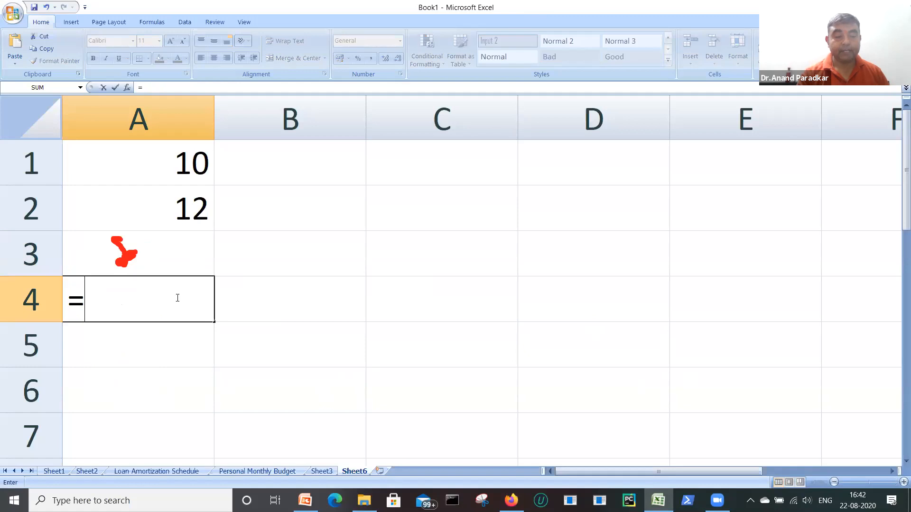
text(if)
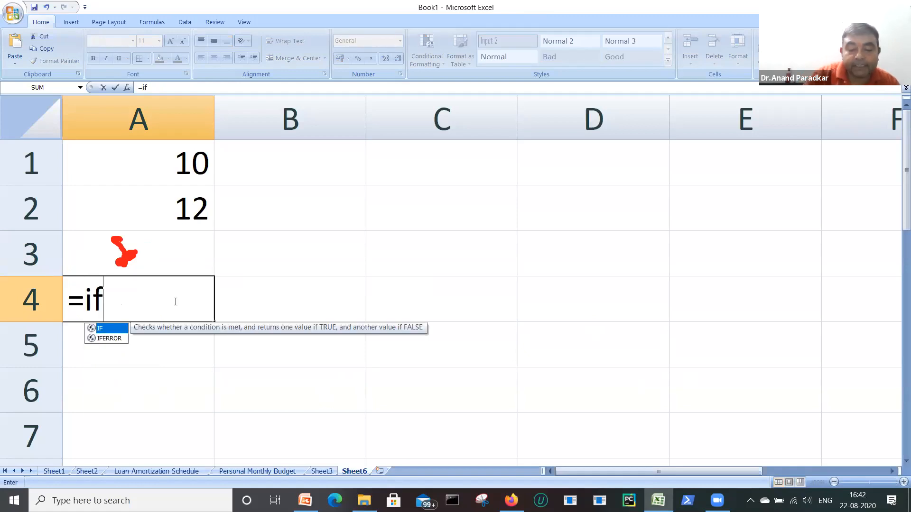
text(()
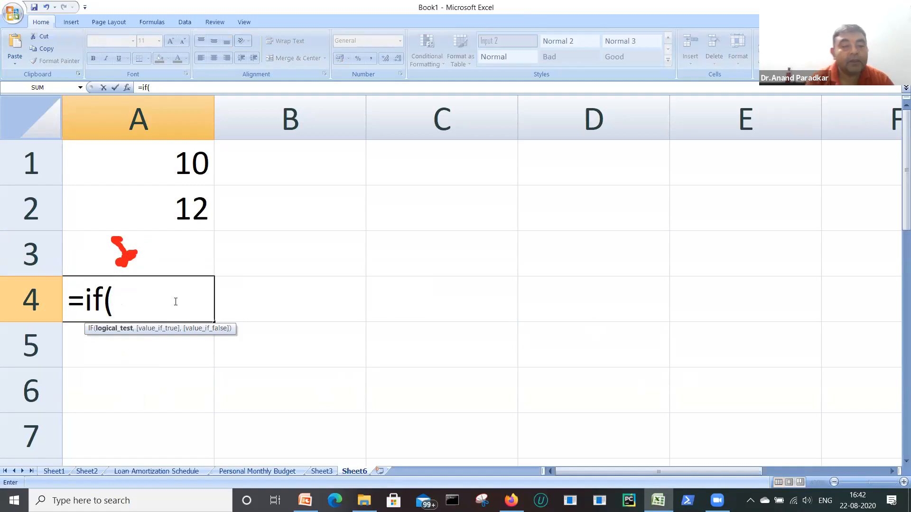
drag(176, 302, 178, 223)
text(=)
click(177, 164)
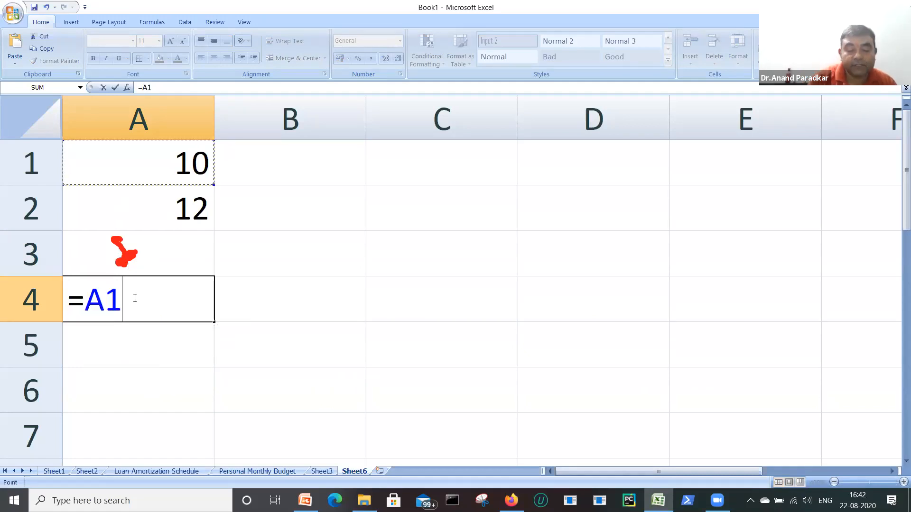
key(BackSpace)
key(BackSpace)
key(BackSpace)
text(=)
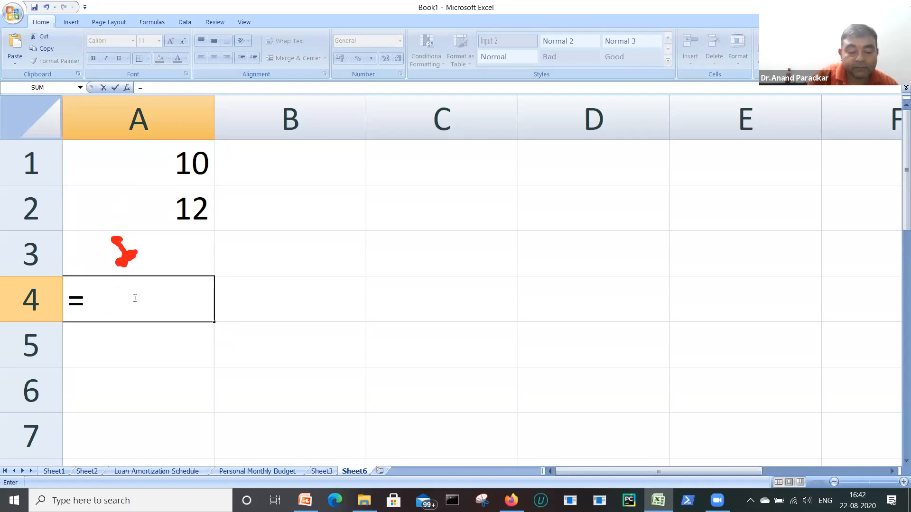
text(if()
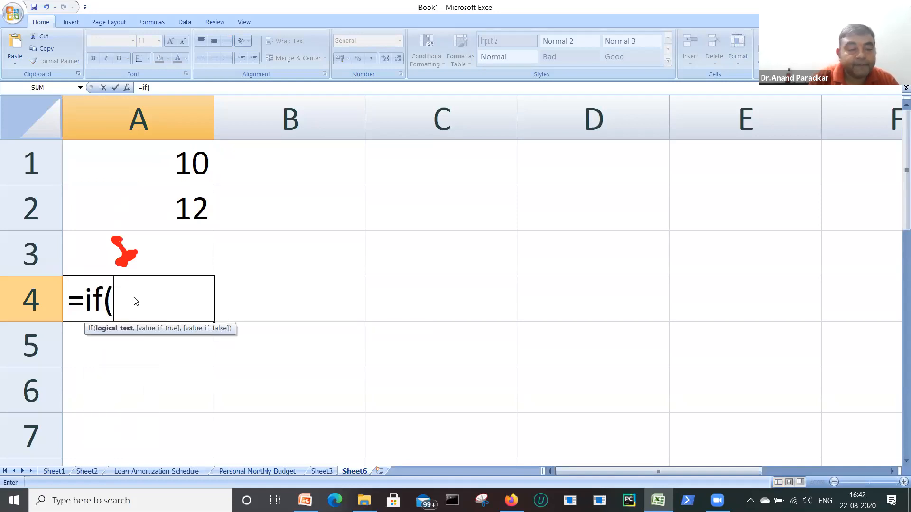
click(179, 168)
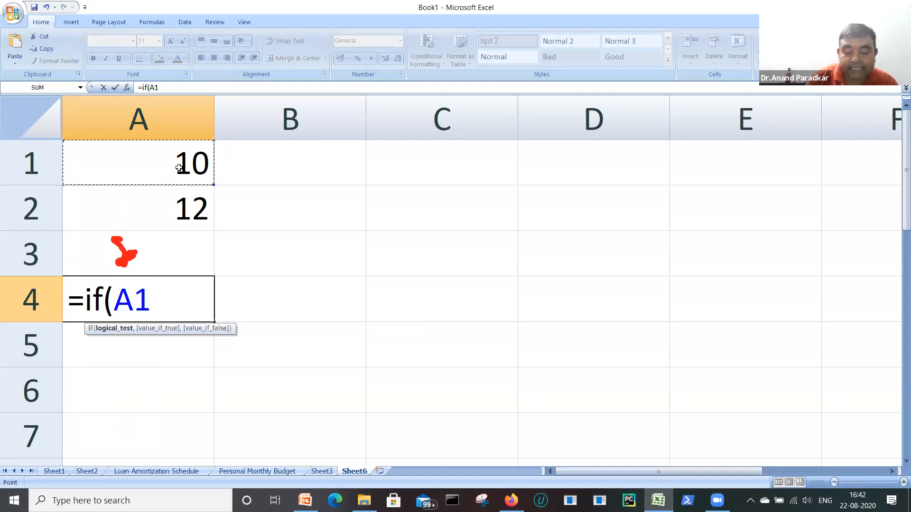
text(>)
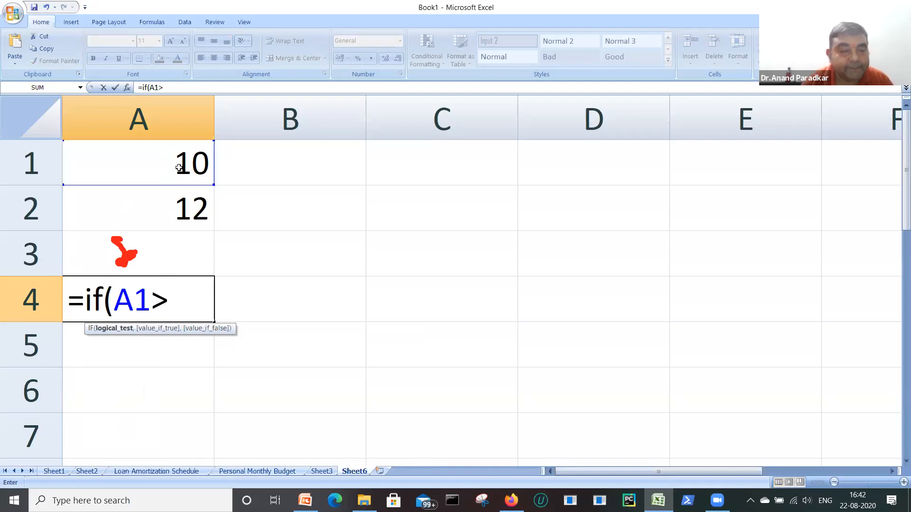
click(182, 203)
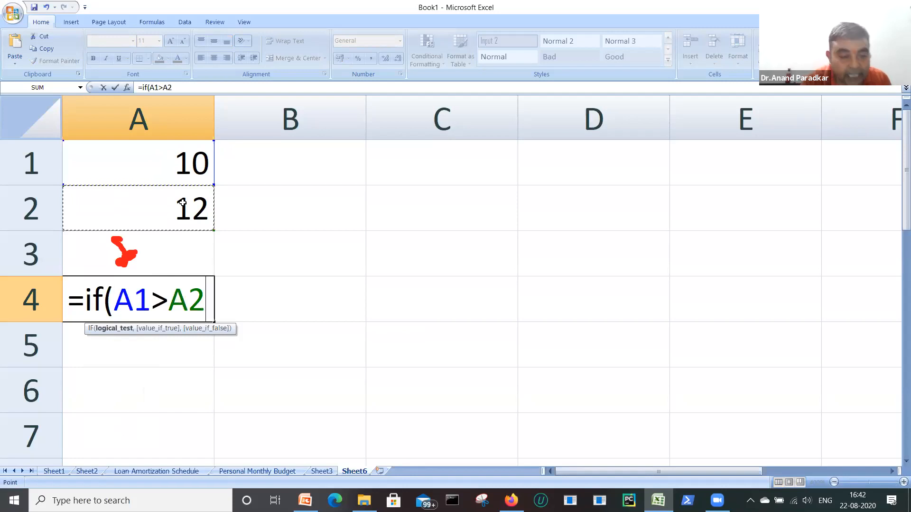
Complete the A4 formula to return the presenter's first name if true and a second person's name if false, both as quoted text
text(,)
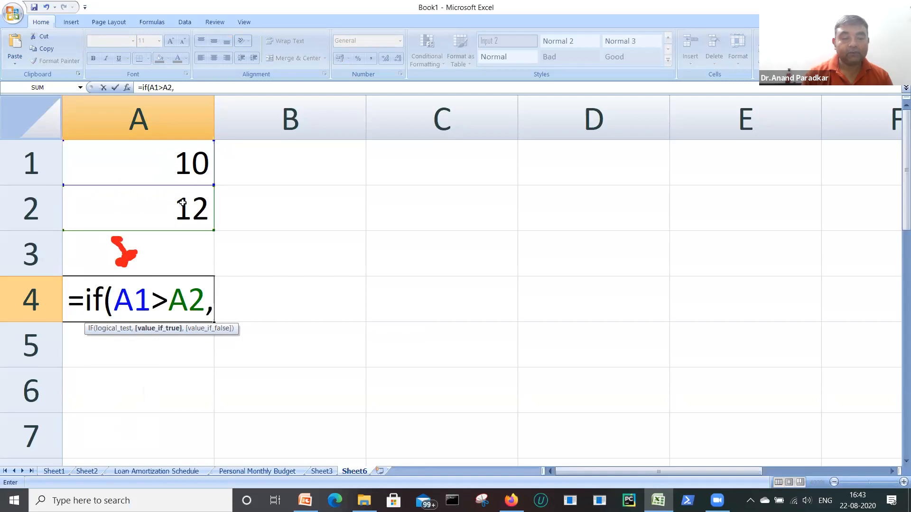
text(")
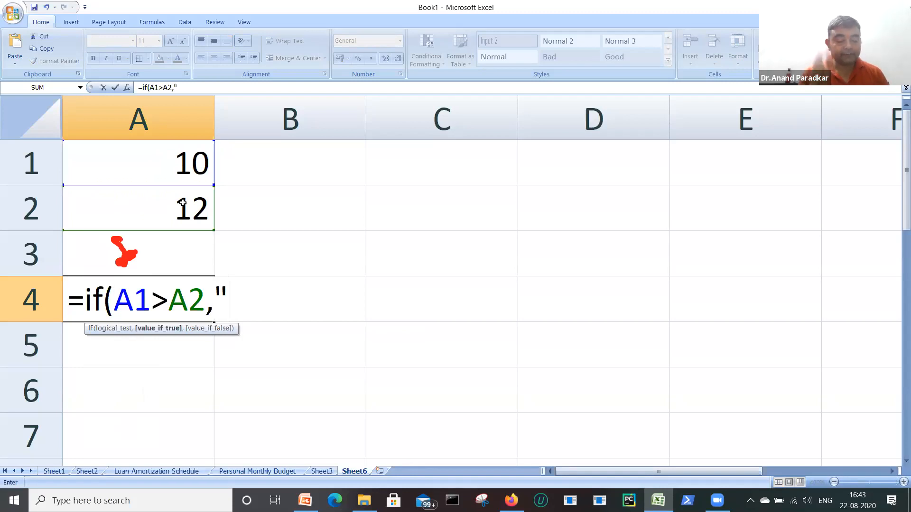
text(anand")
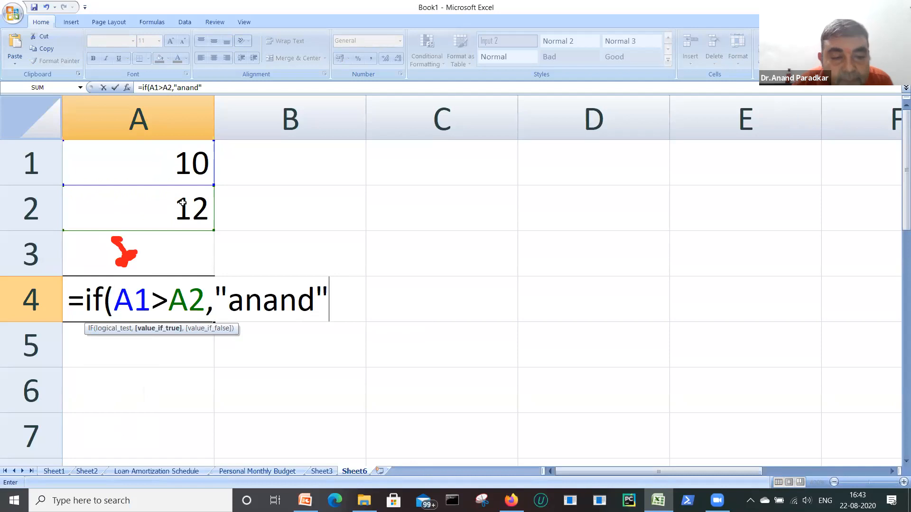
text(,)
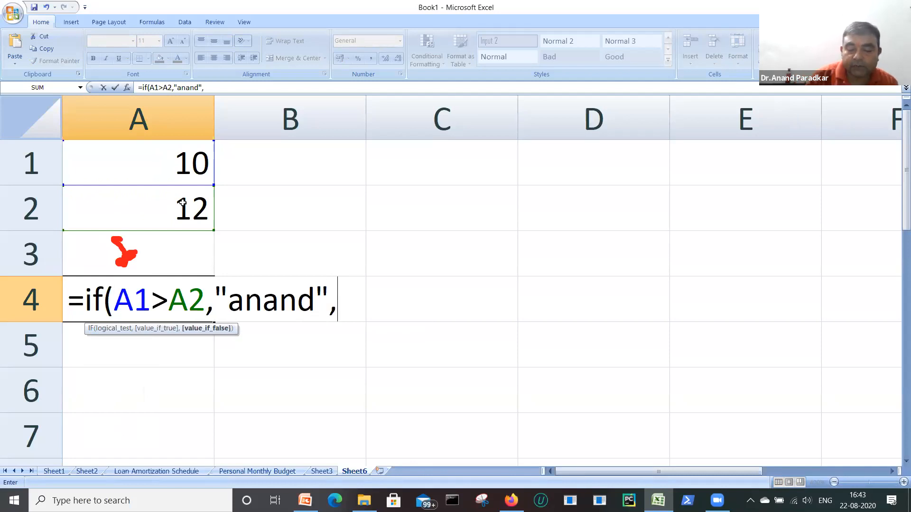
text("ami)
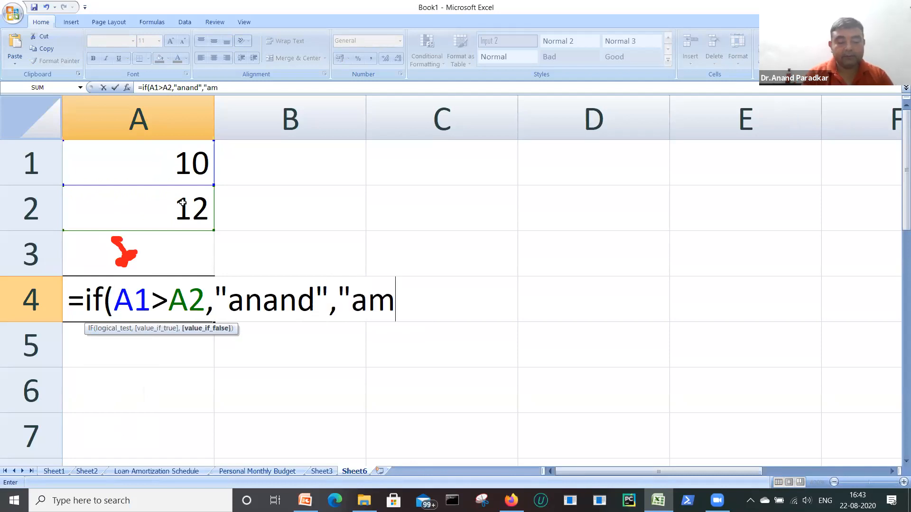
key(BackSpace)
key(BackSpace)
key(BackSpace)
text(a)
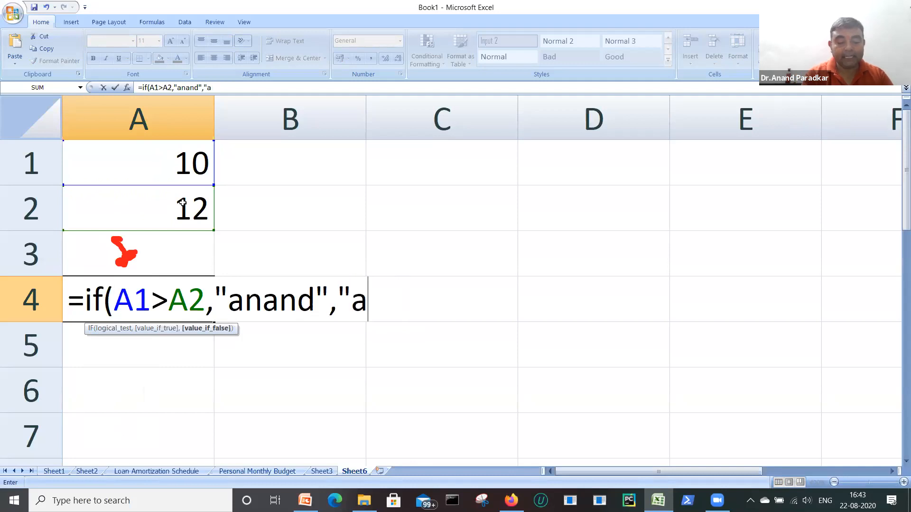
text(nil si)
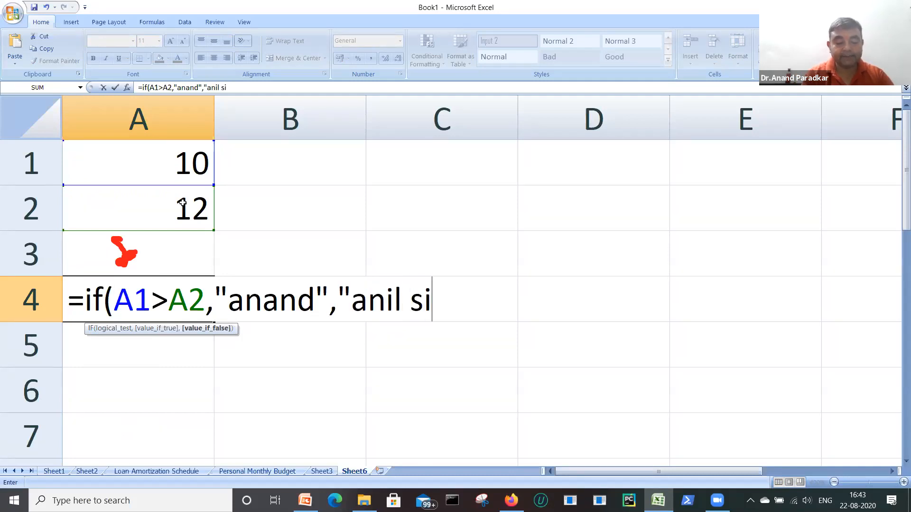
text(r")
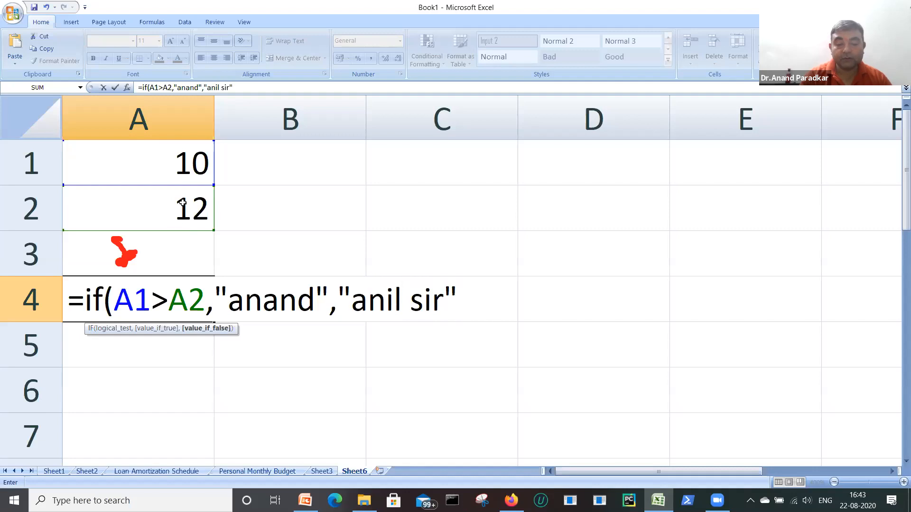
text())
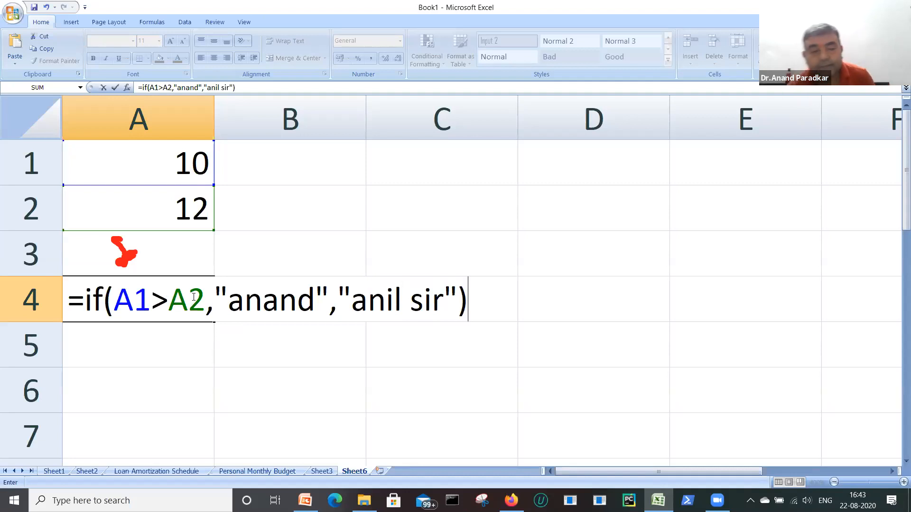
key(Return)
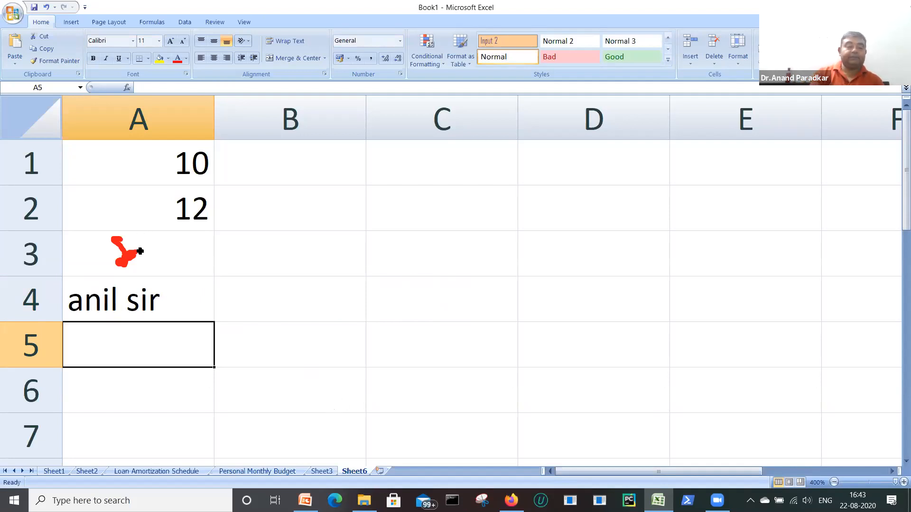
click(297, 162)
text(=)
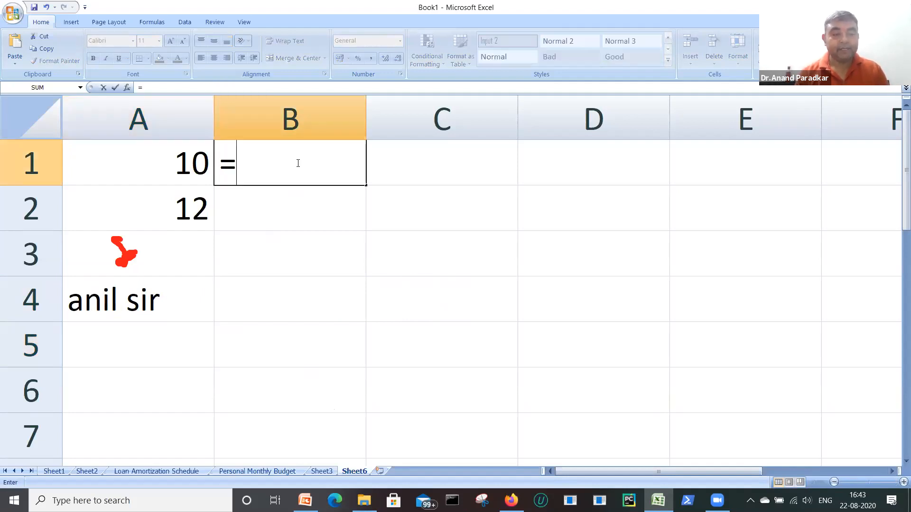
text(=)
key(BackSpace)
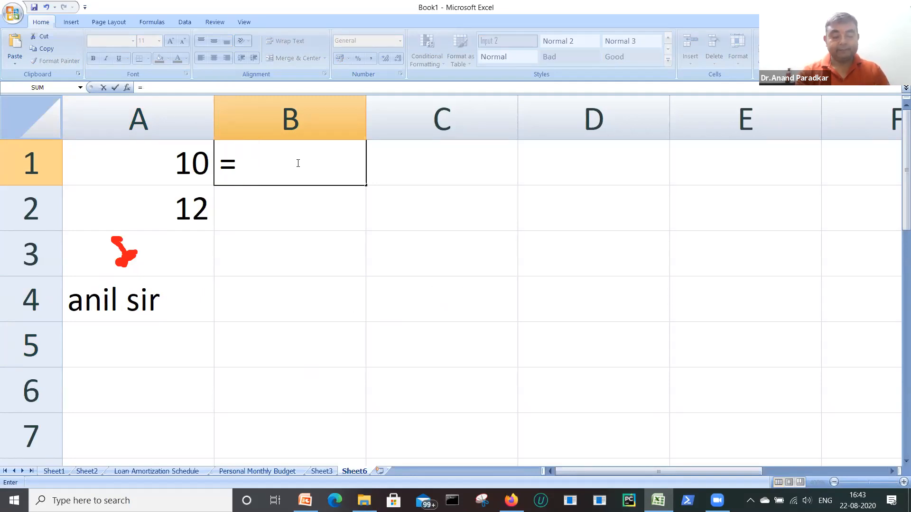
text(if()
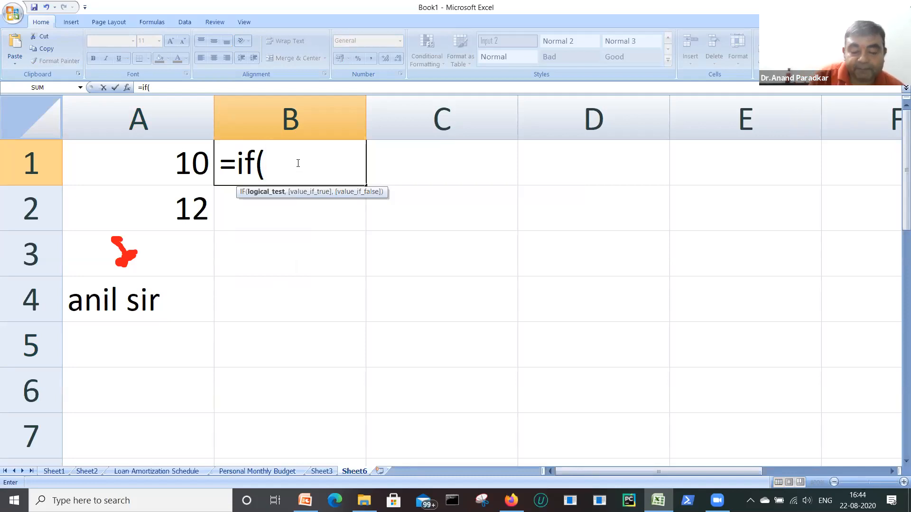
click(186, 219)
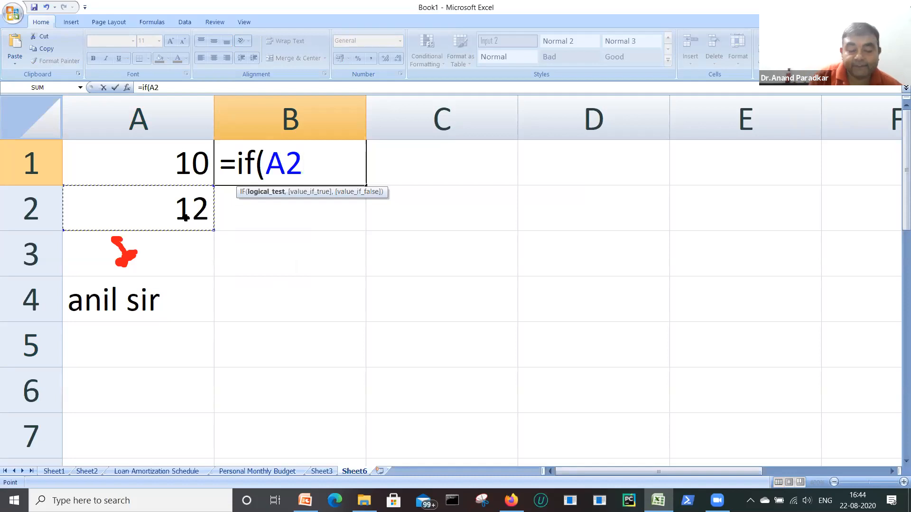
text(>)
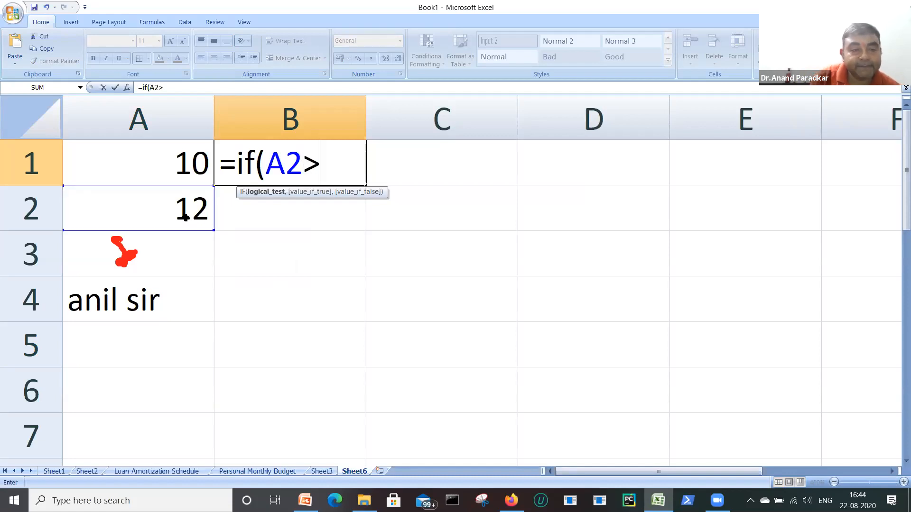
click(166, 152)
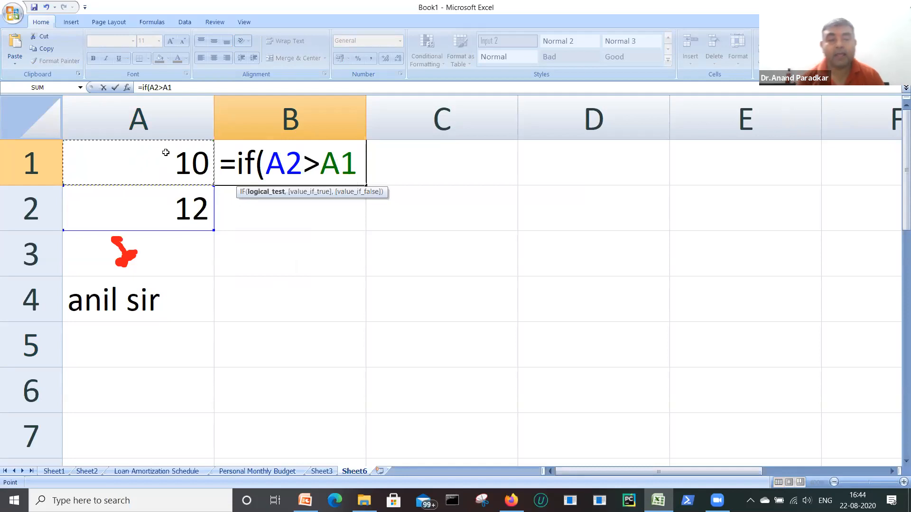
text(,)
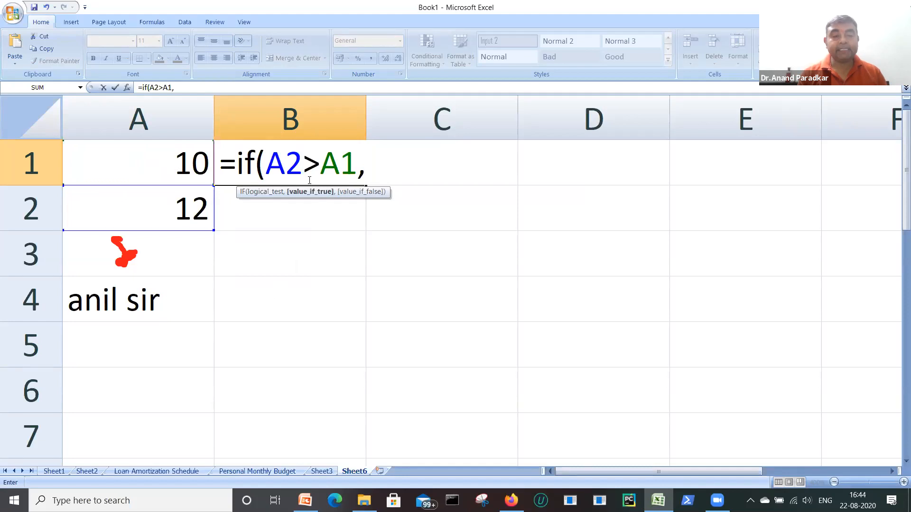
key(BackSpace)
key(BackSpace)
key(BackSpace)
key(BackSpace)
key(BackSpace)
key(BackSpace)
key(BackSpace)
key(BackSpace)
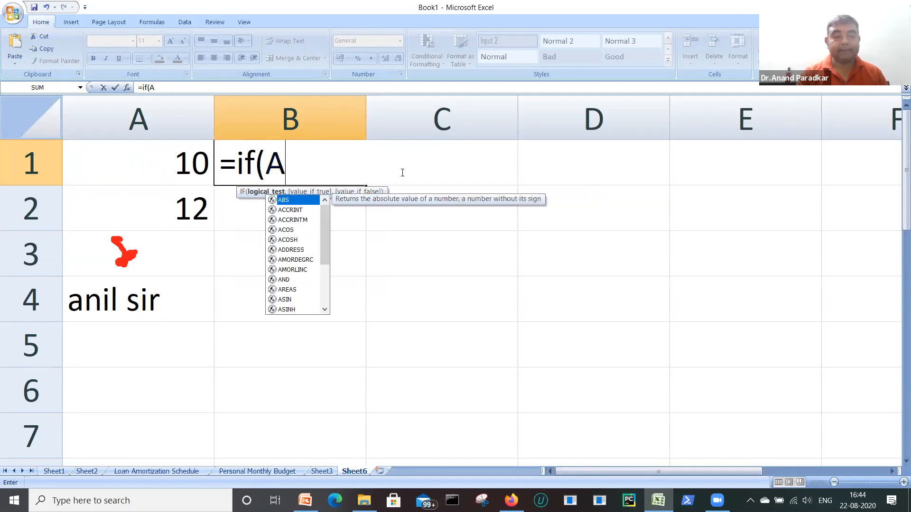
key(BackSpace)
key(BackSpace)
Enter the presenter's first name in cell B1 and the second person's name, as returned in A4, in cell B2
text(an)
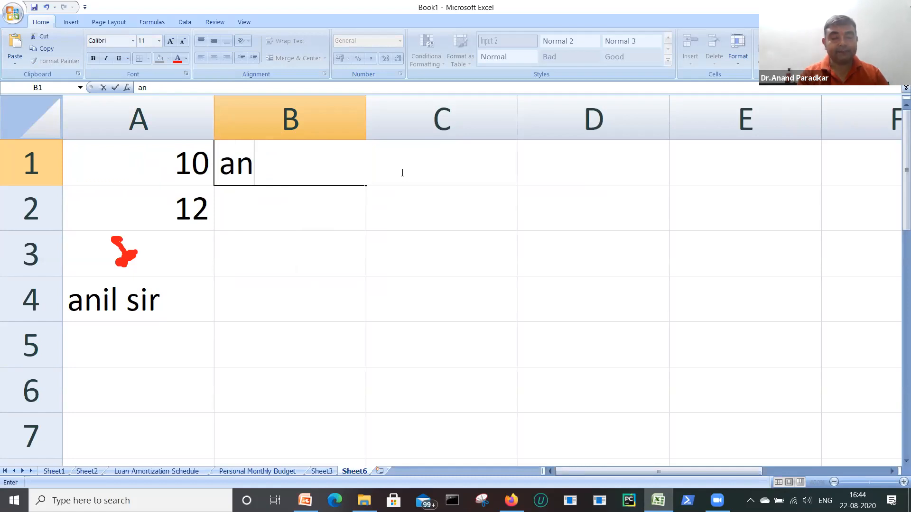
text(n)
key(BackSpace)
text(and)
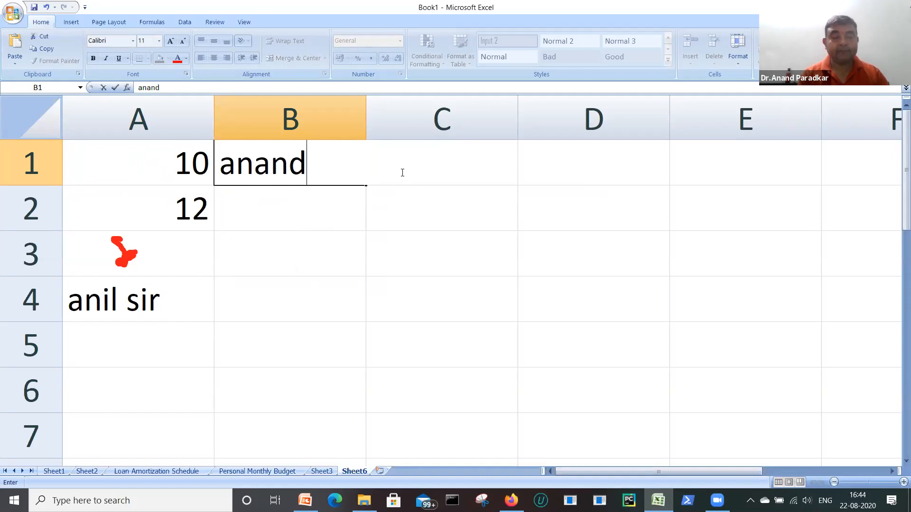
key(Return)
text(ani)
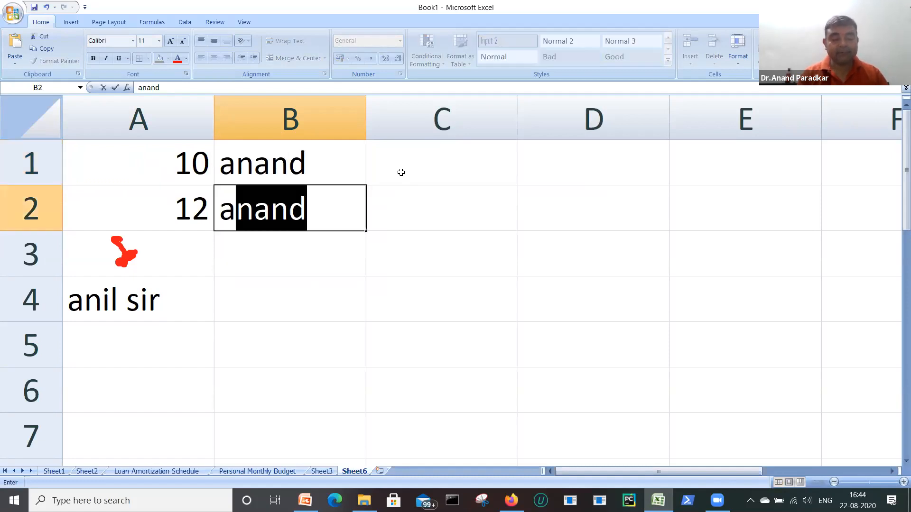
text(l)
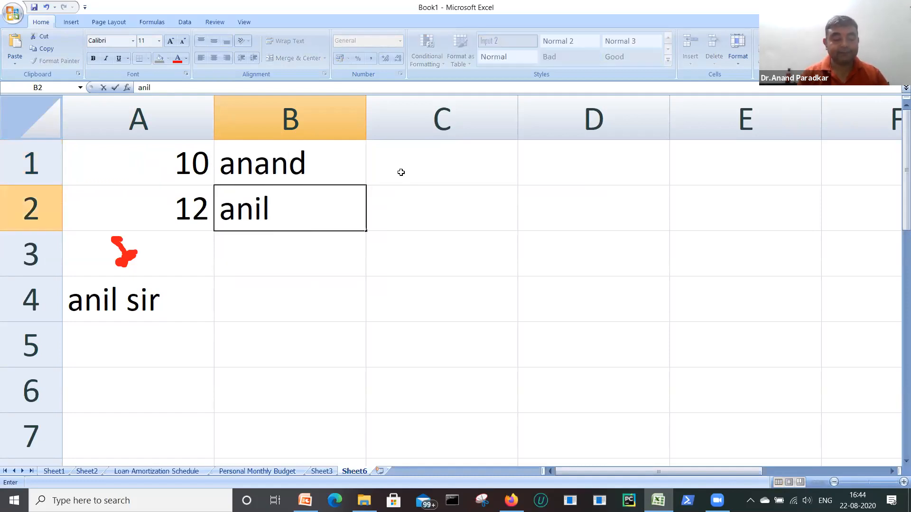
text( sir)
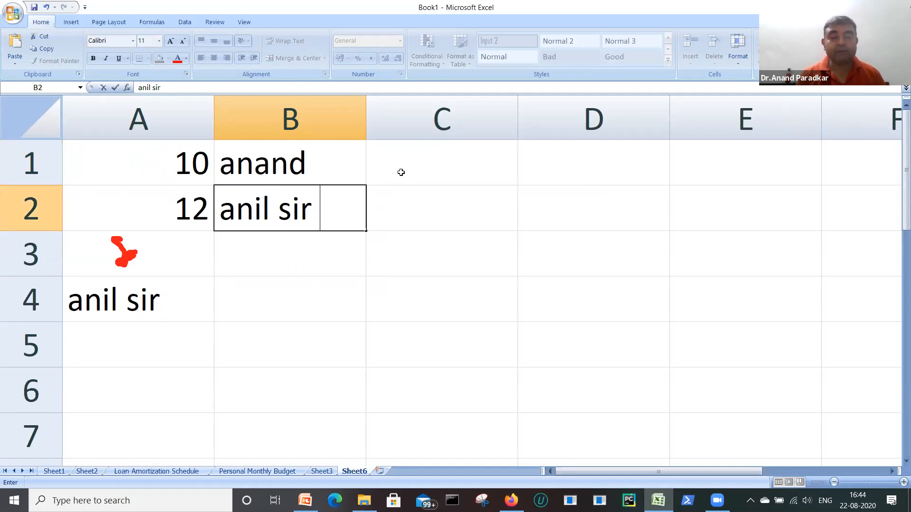
key(Return)
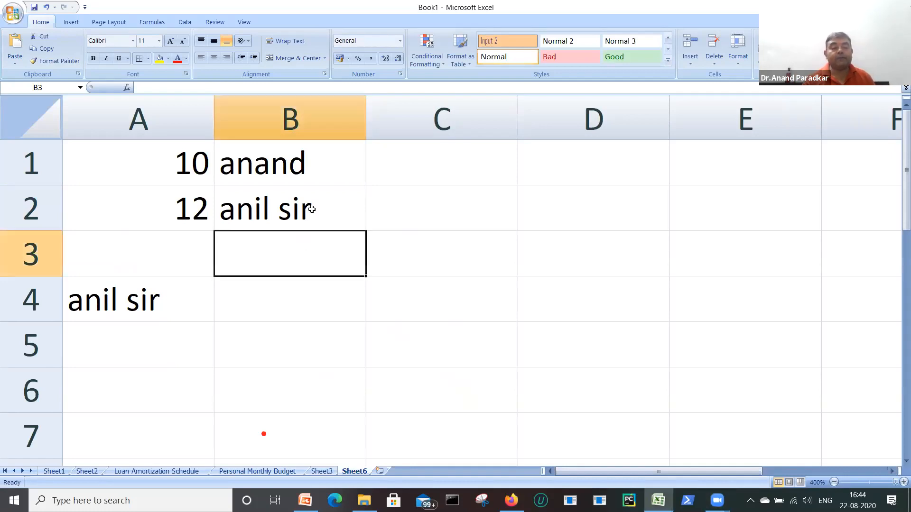
Begin an IF formula in cell C1 with the logical test A2>A1
click(408, 164)
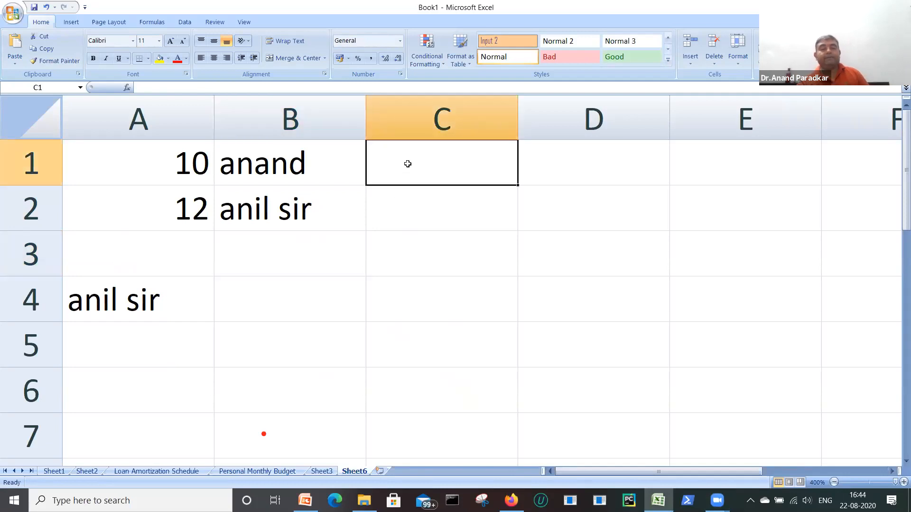
text(=)
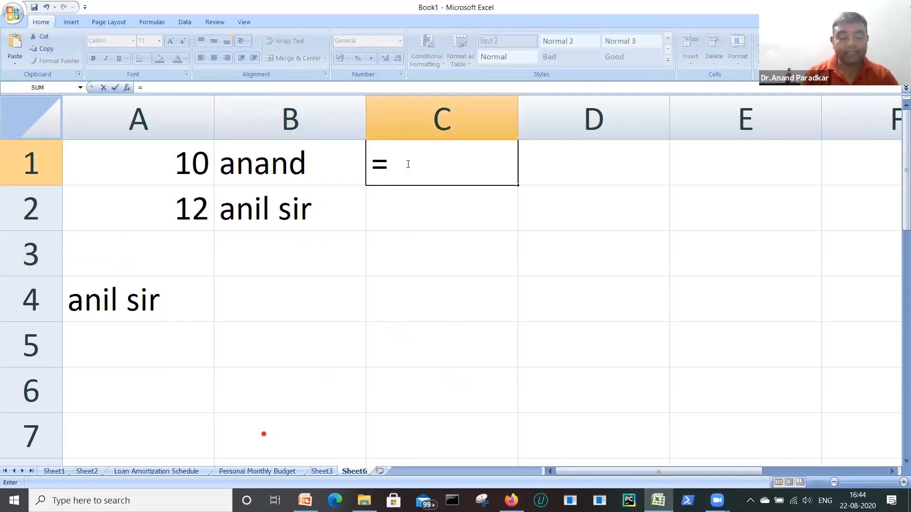
text(if)
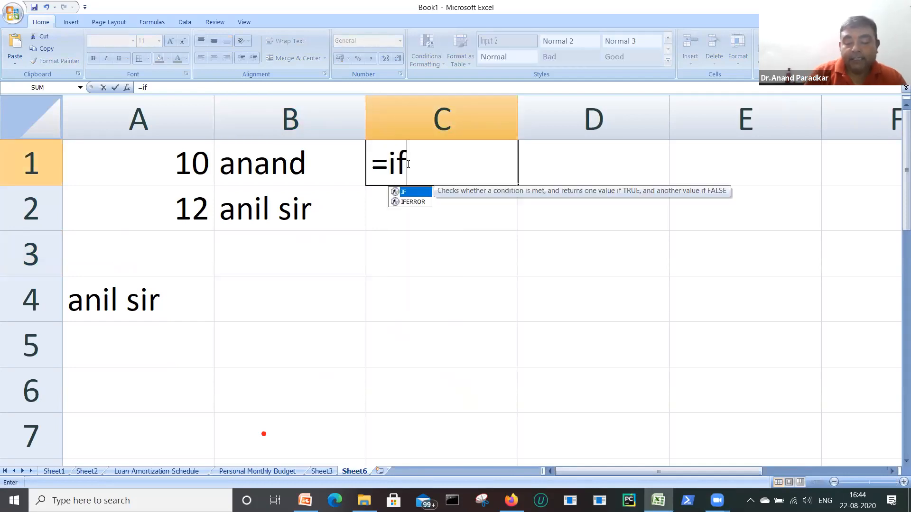
text(()
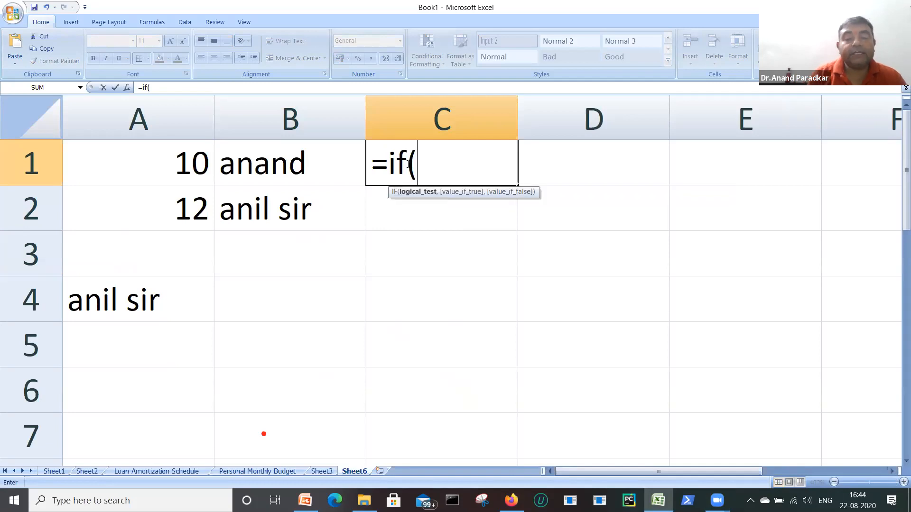
click(193, 201)
text(>)
click(166, 166)
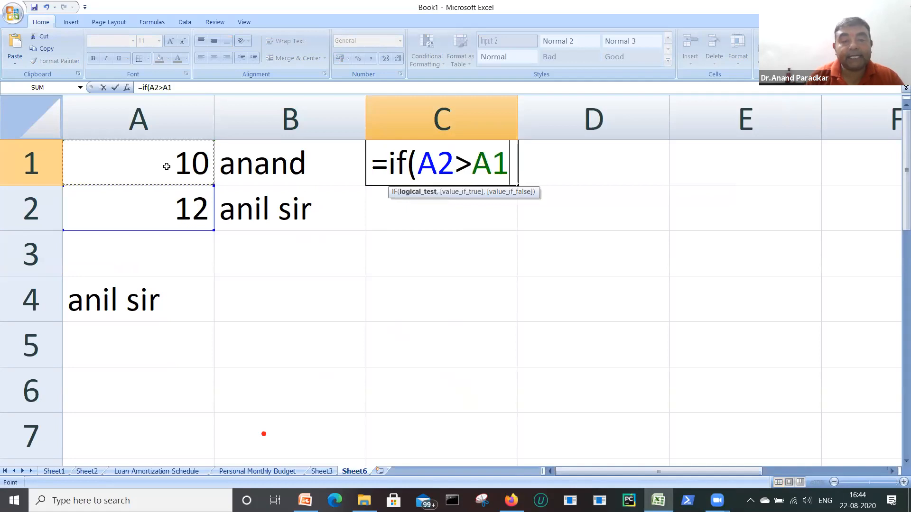
text(,)
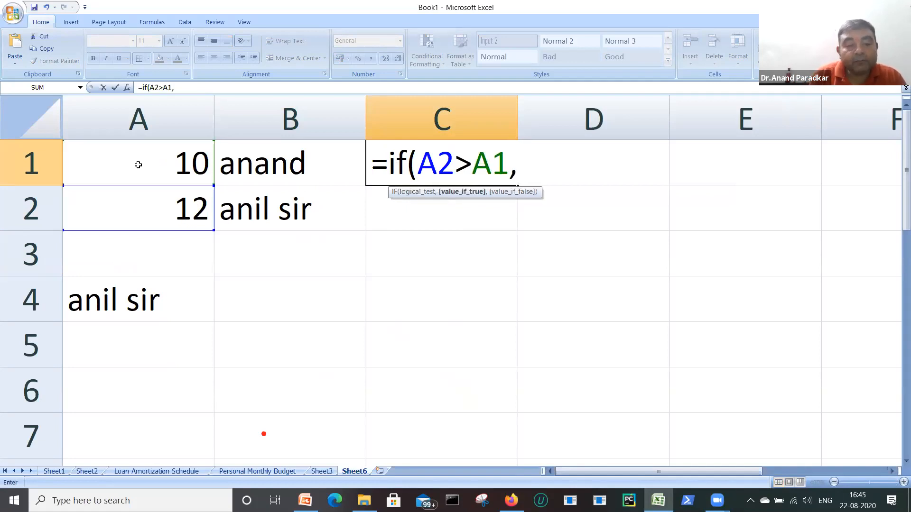
Complete the C1 formula to return cell B1 if true and cell B2 if false
click(267, 156)
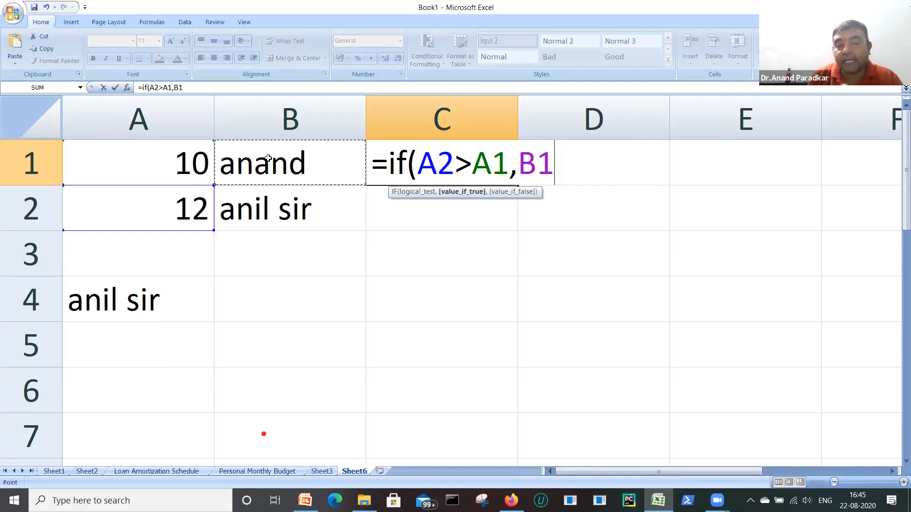
text(,)
click(244, 207)
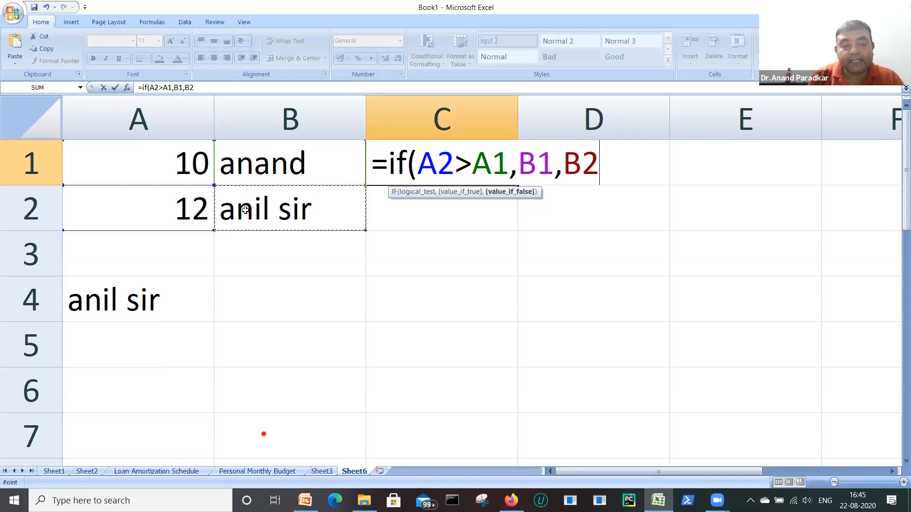
text())
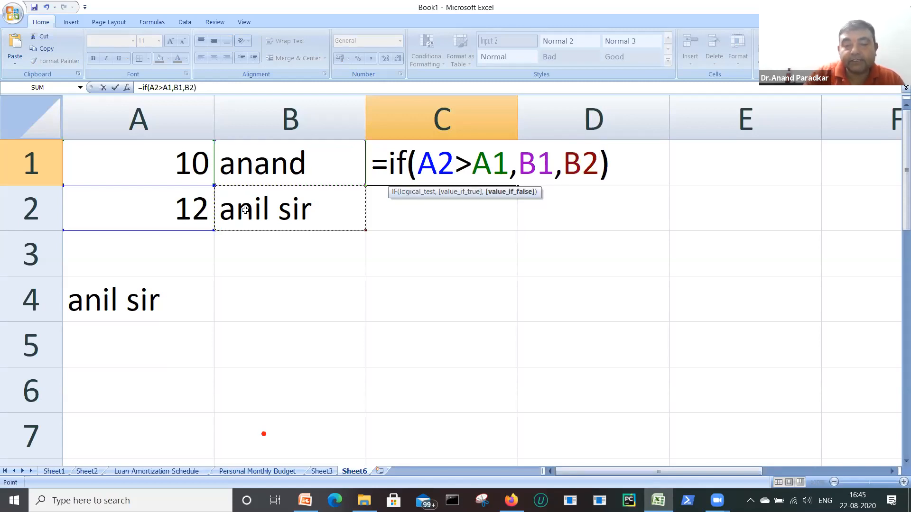
key(Return)
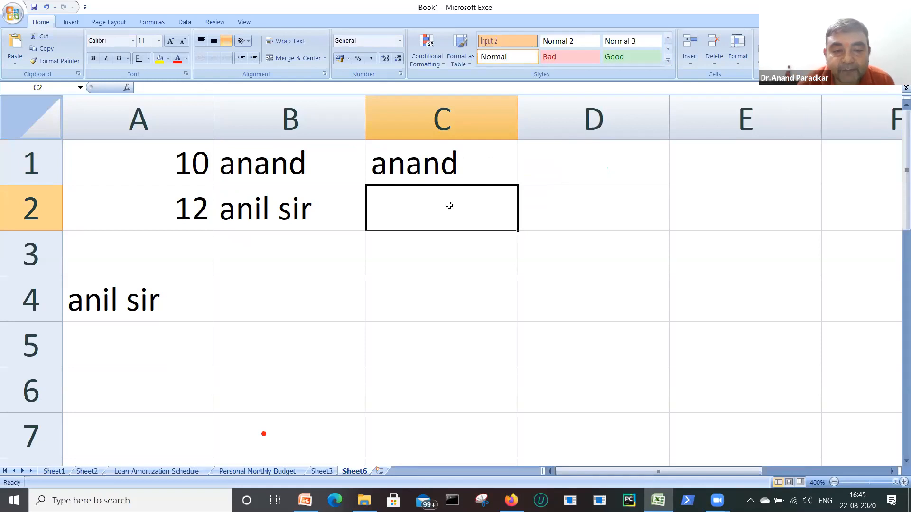
Enter an IF formula in C2 testing 100>95, returning a third person's first name if true and the B2 name if false, both as quoted text
text(=i)
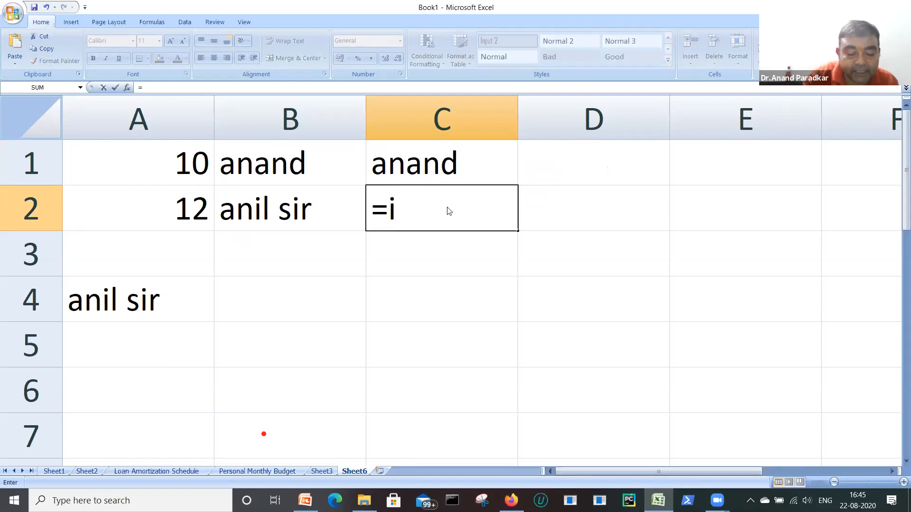
text(f()
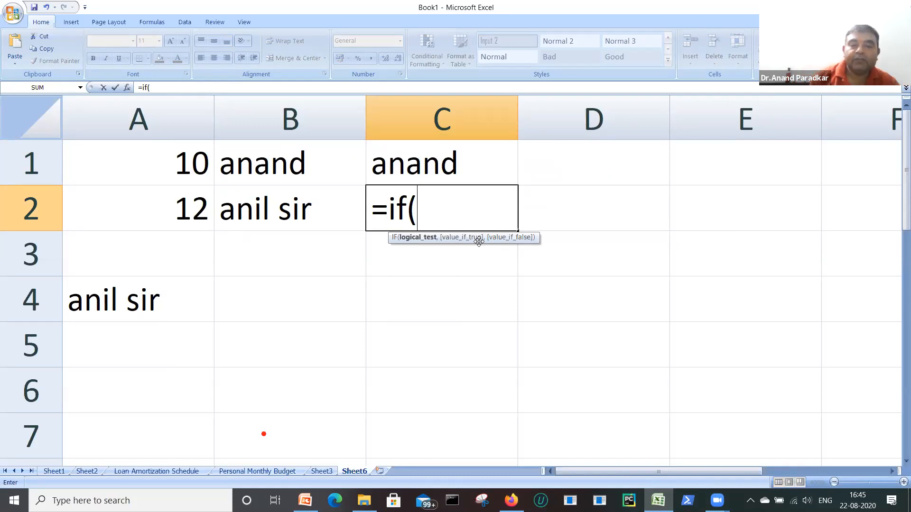
text(100)
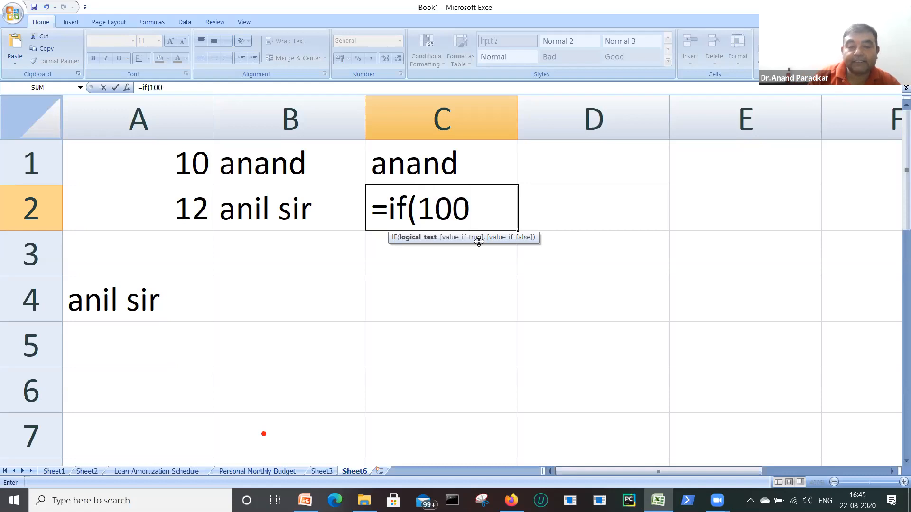
text(>95)
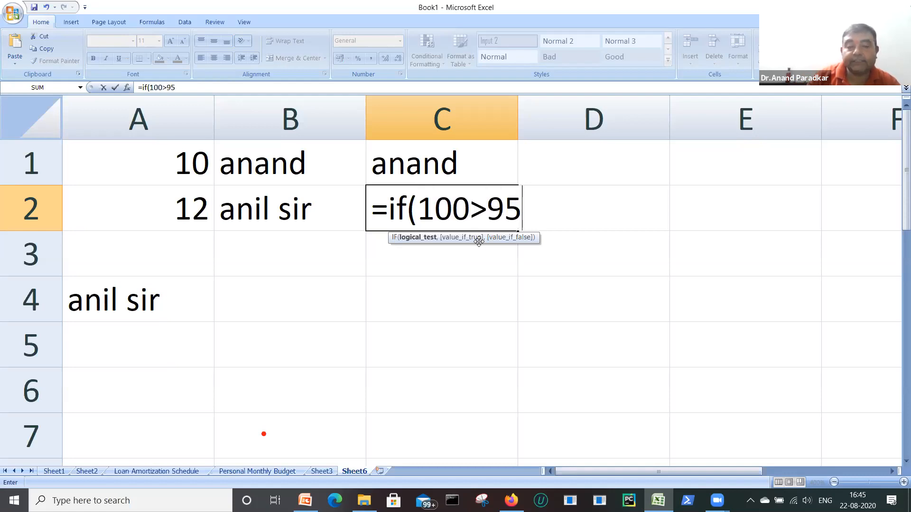
text(,")
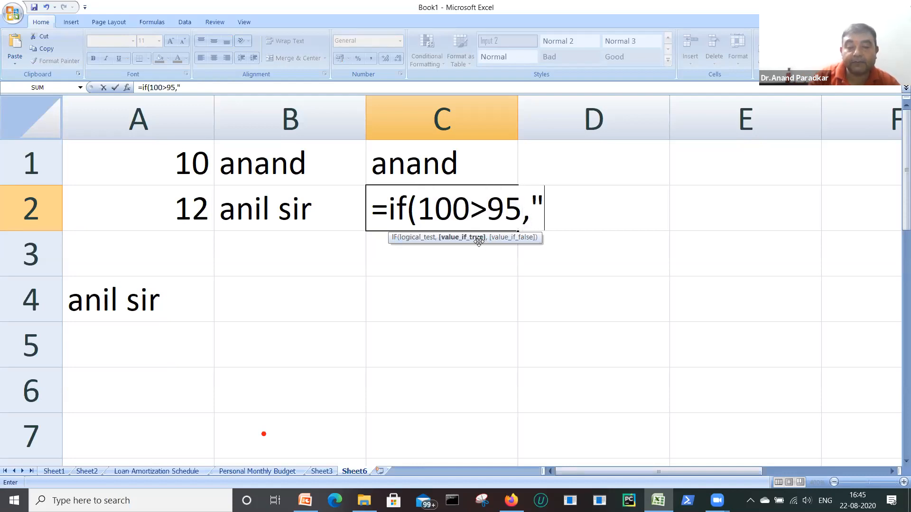
text(pre)
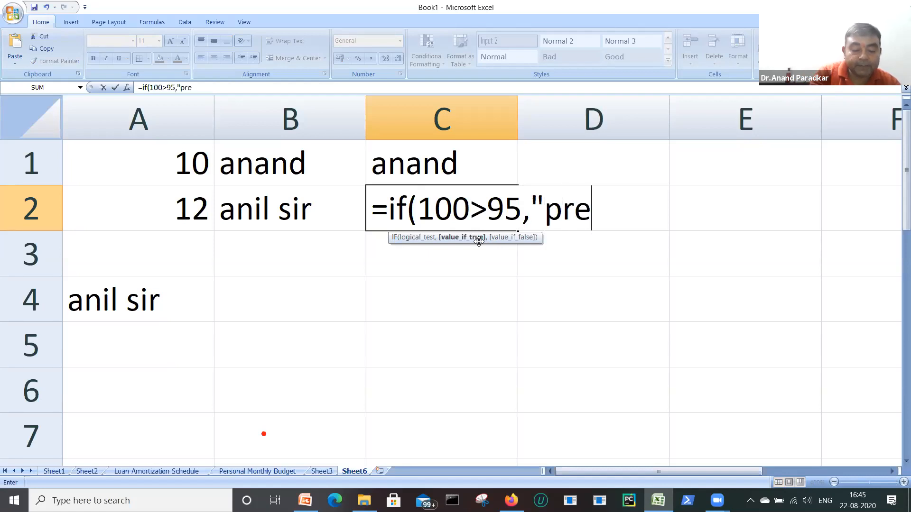
text(ma",)
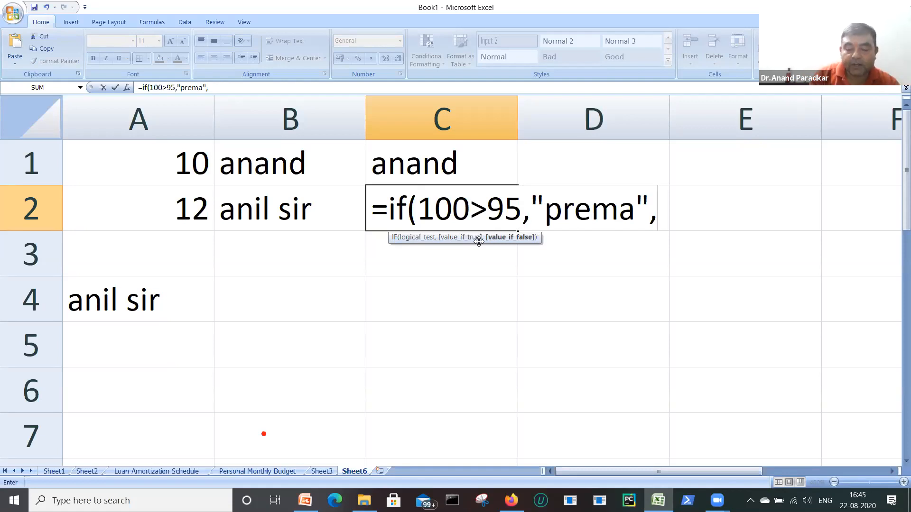
text(")
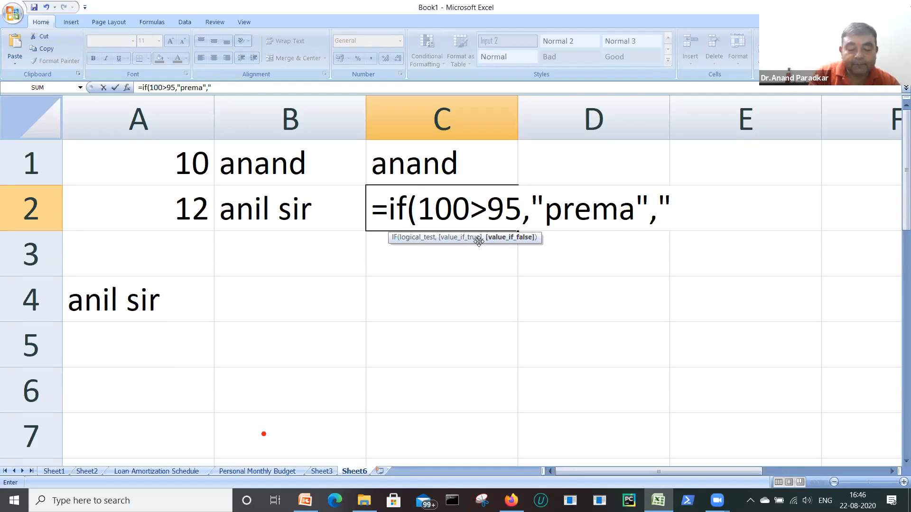
text(anil)
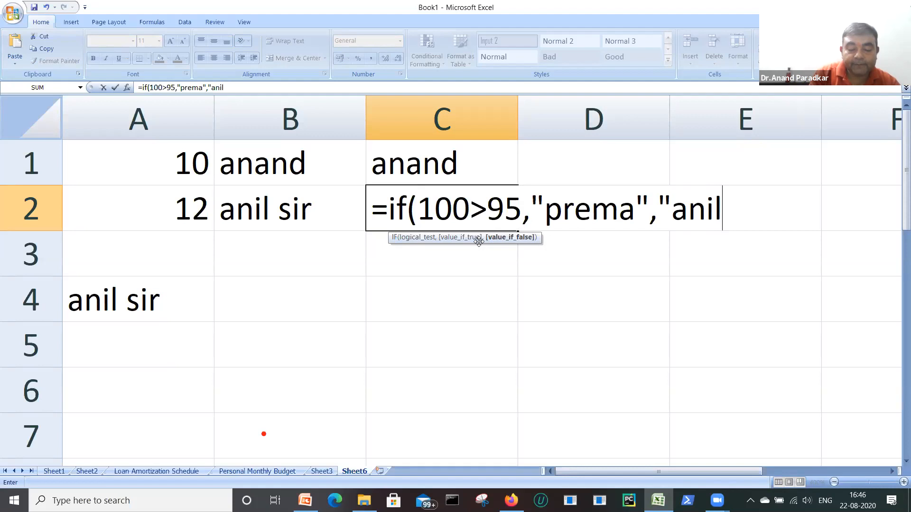
text( sir"))
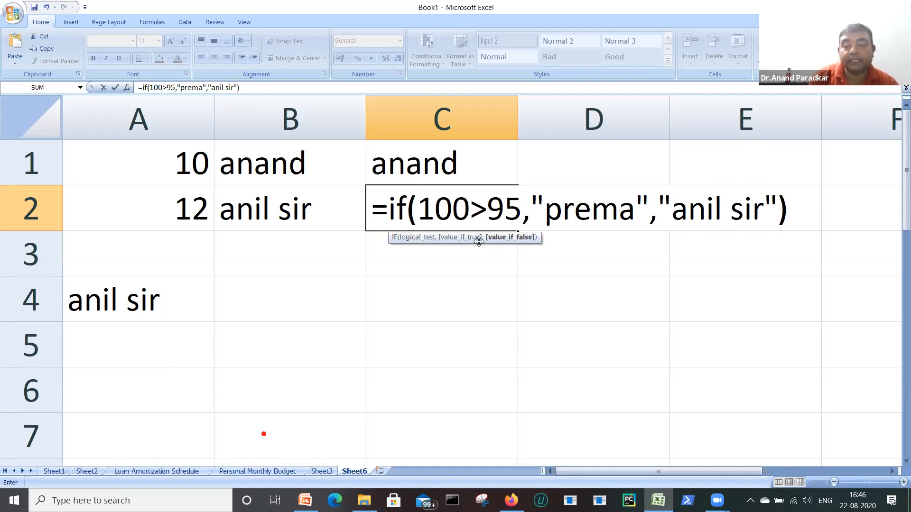
key(Return)
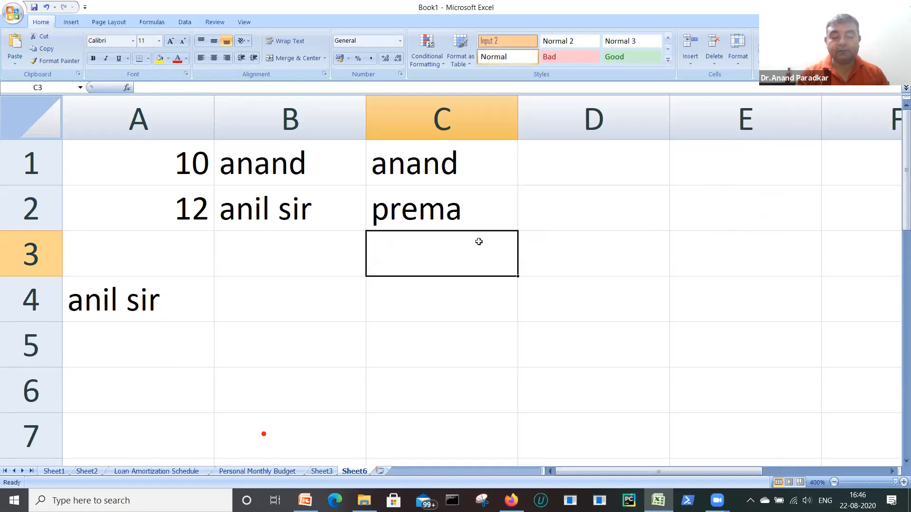
text(=)
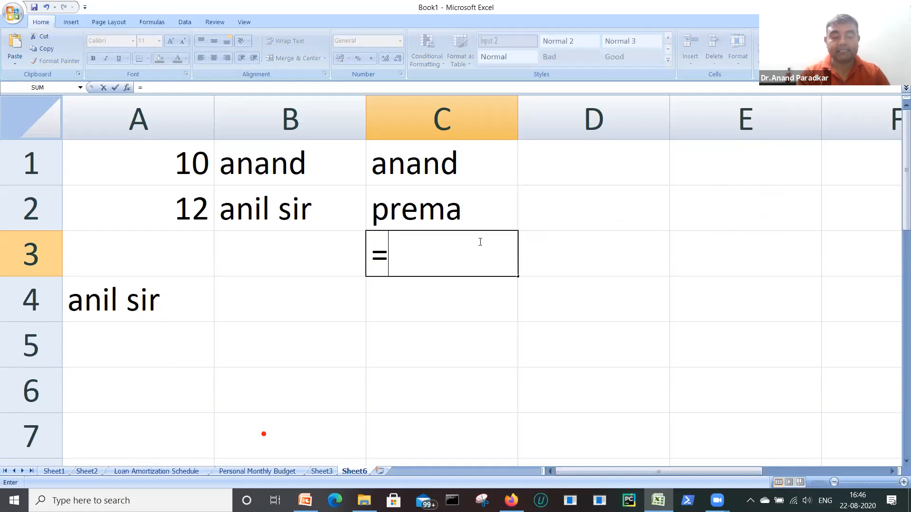
text(if()
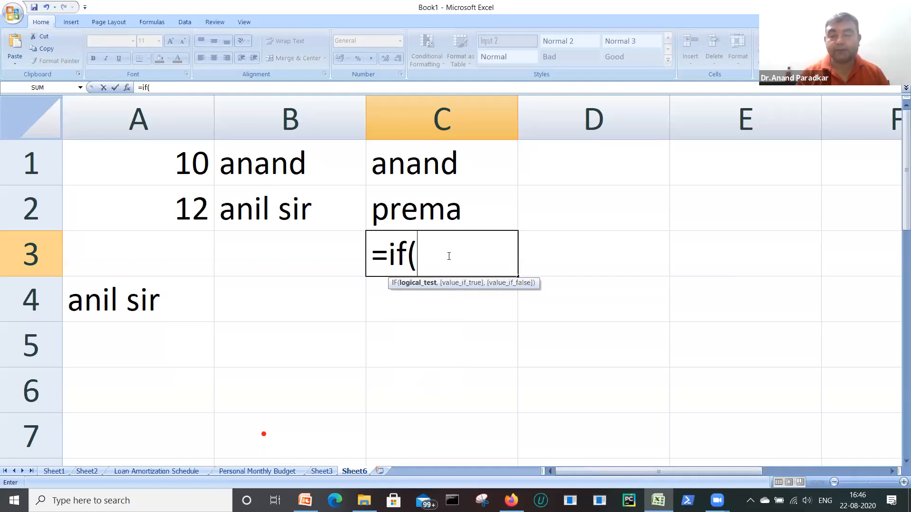
key(BackSpace)
key(BackSpace)
key(BackSpace)
key(BackSpace)
Enter a LEN formula in cell C3 that counts the characters of cell C1
text(=)
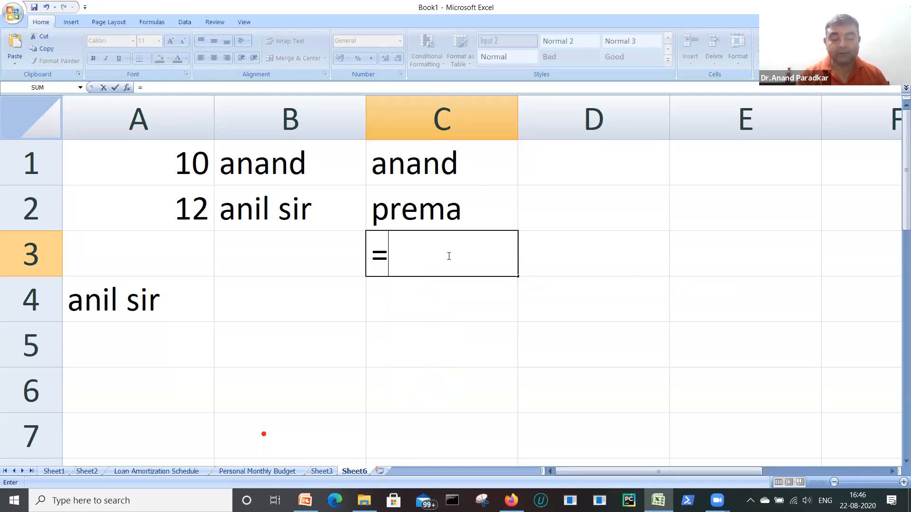
text(len)
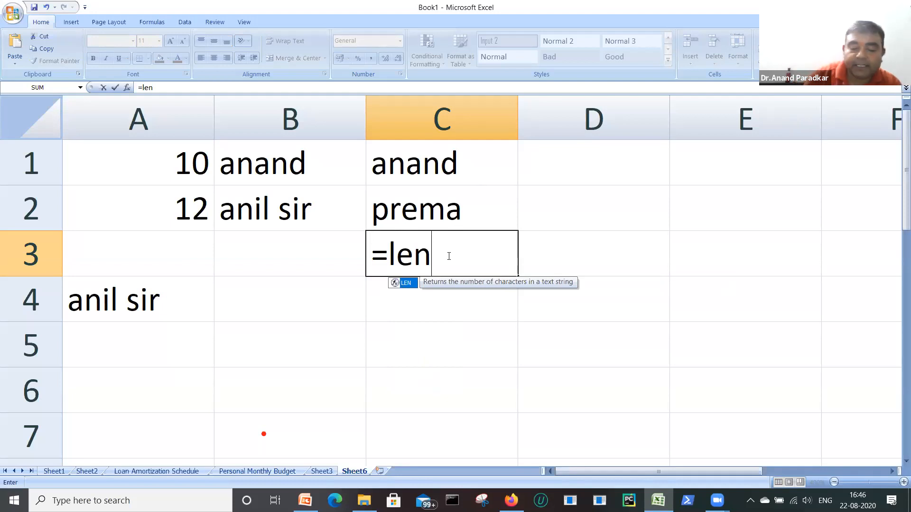
text(()
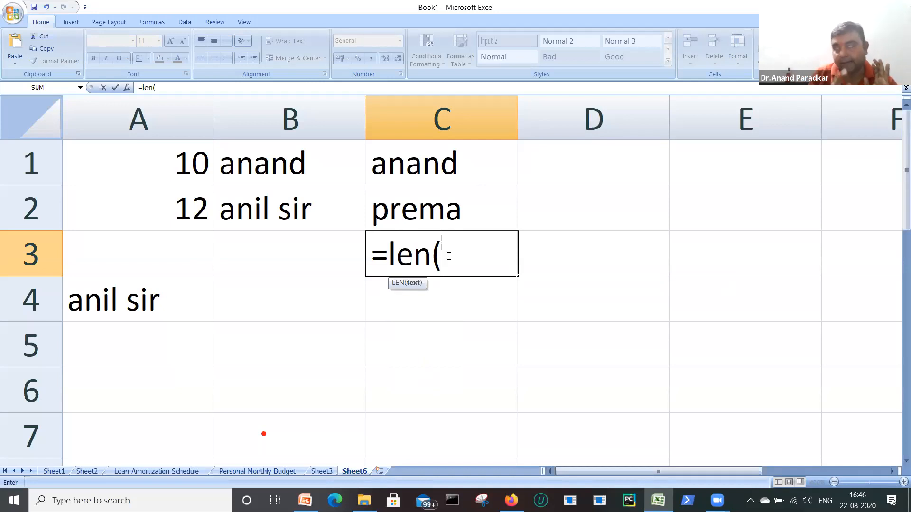
click(435, 166)
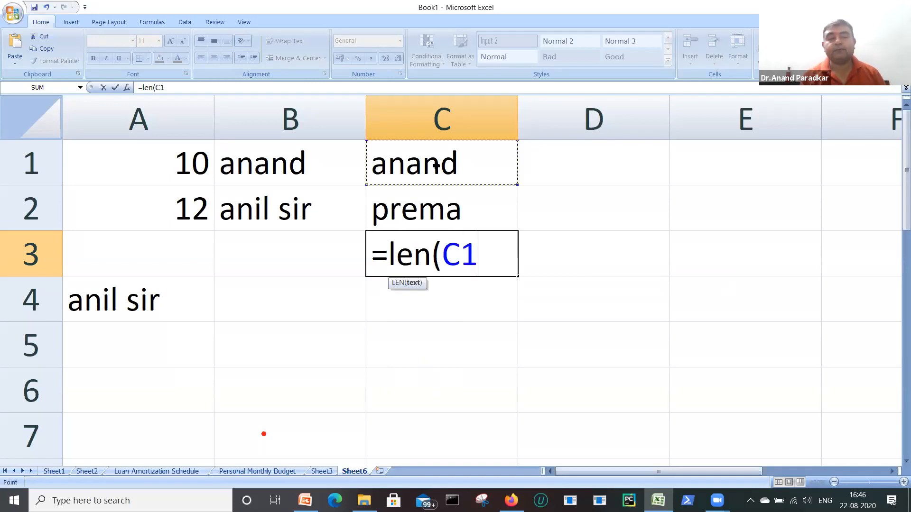
text())
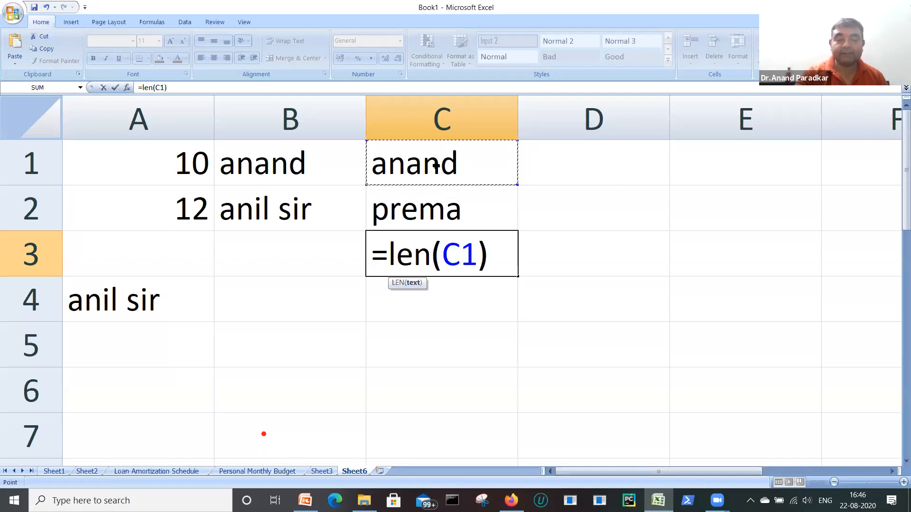
key(Return)
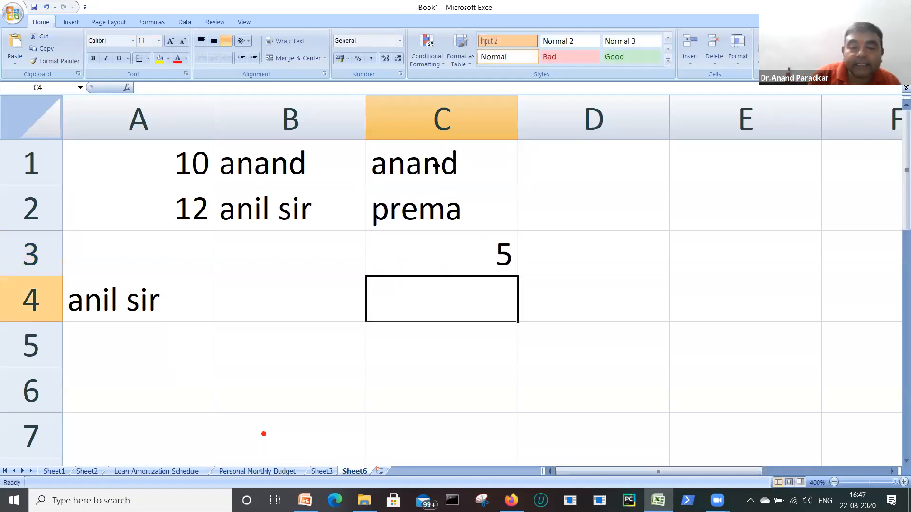
Clear the LEN formula from C3 and inspect the IF formula in C1
key(Up)
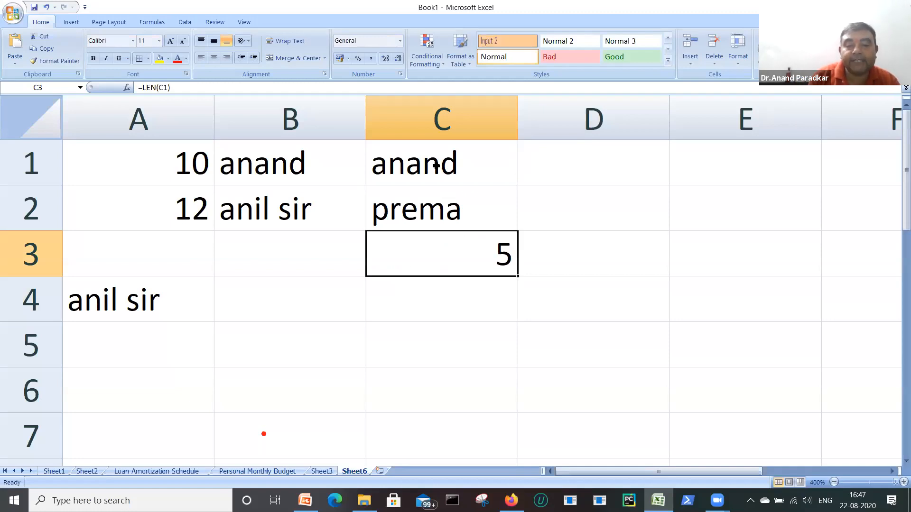
key(BackSpace)
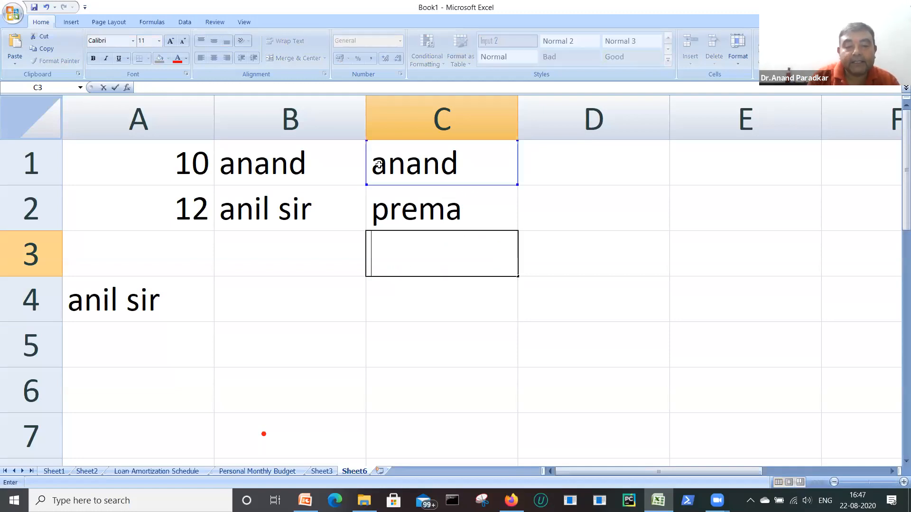
click(415, 171)
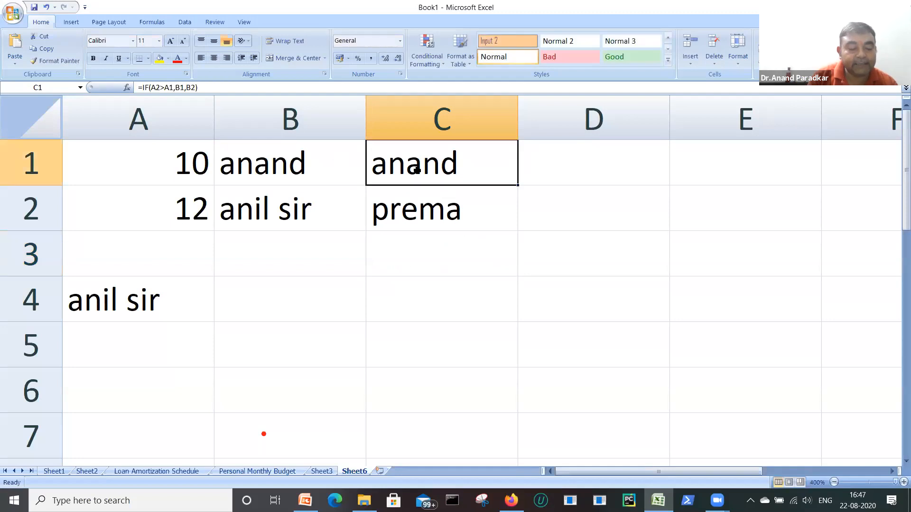
key(F2)
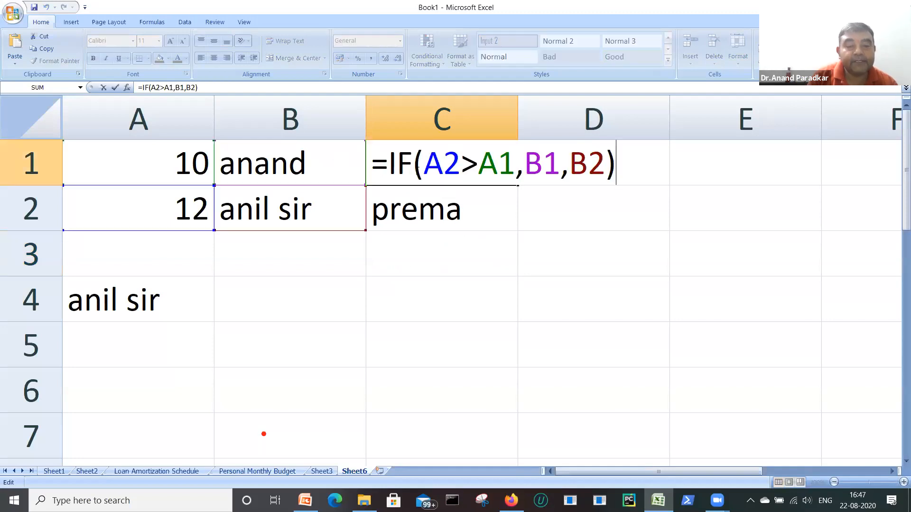
click(480, 215)
click(458, 274)
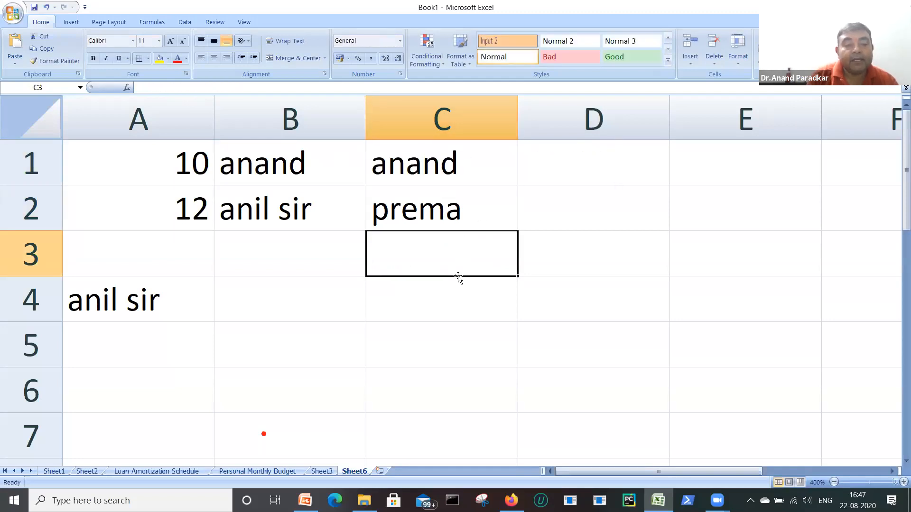
Enclose the name in cell B1 in double quotation marks
click(309, 167)
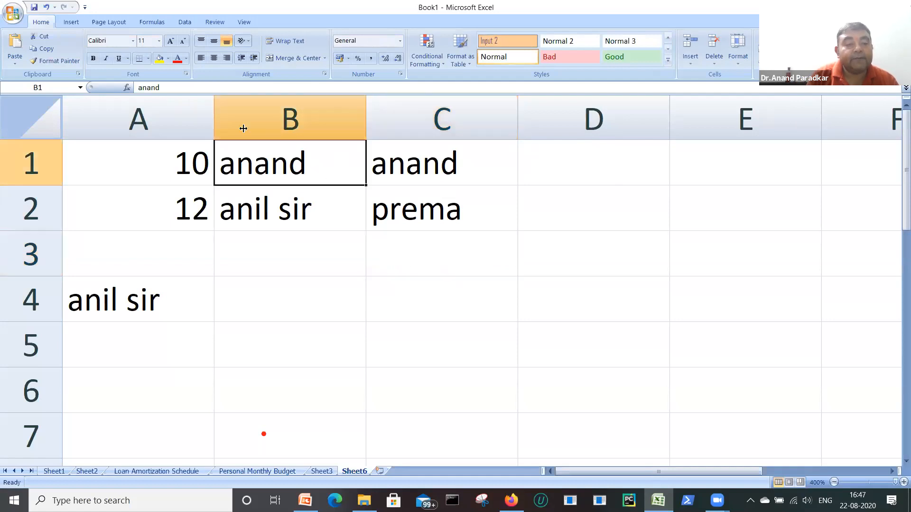
click(136, 87)
text(")
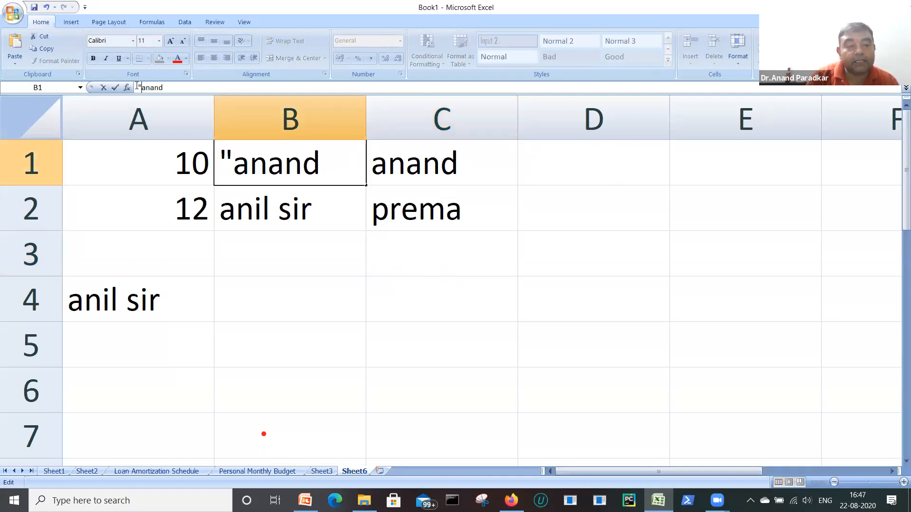
text(")
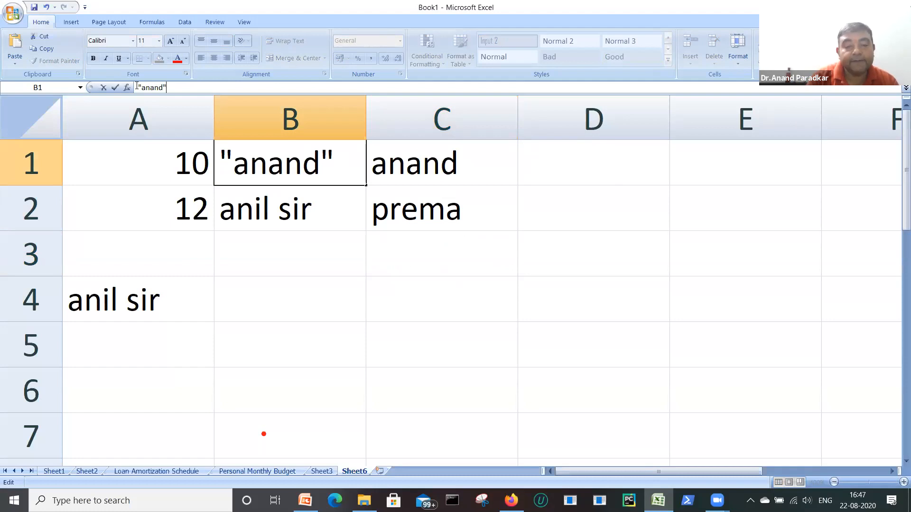
key(Return)
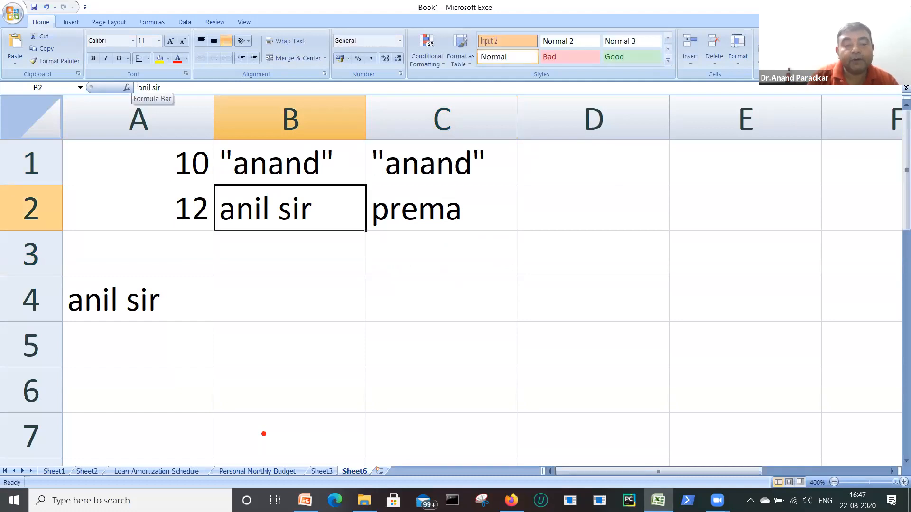
Enter a LEN formula in cell C3 that counts the characters of the quoted name in B1
click(394, 261)
text(=)
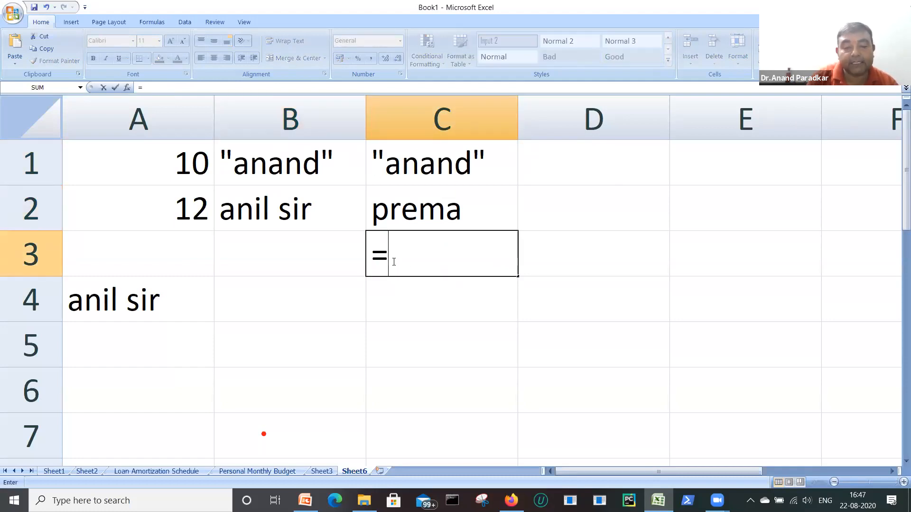
text(len)
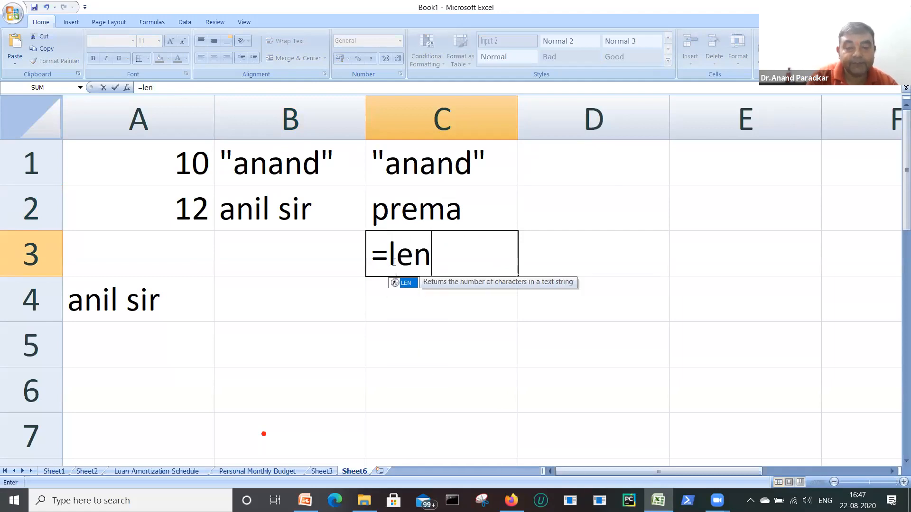
key(Tab)
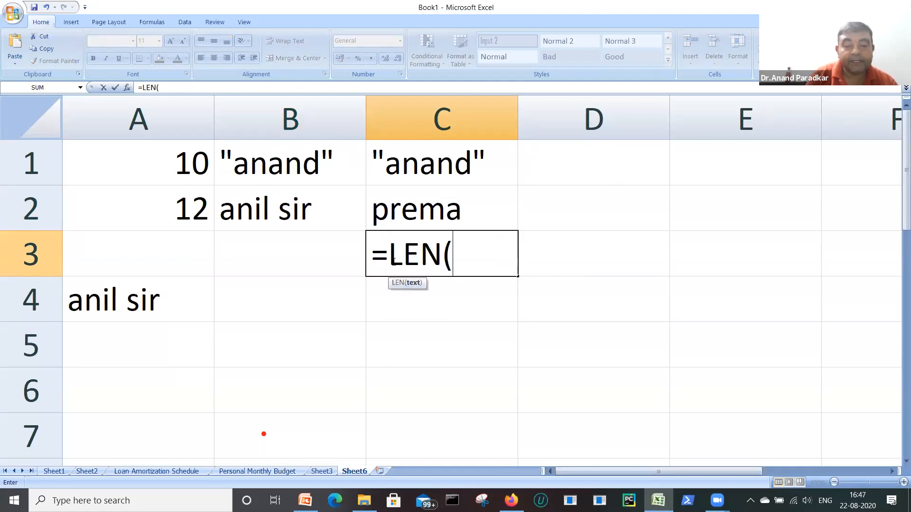
click(306, 161)
text())
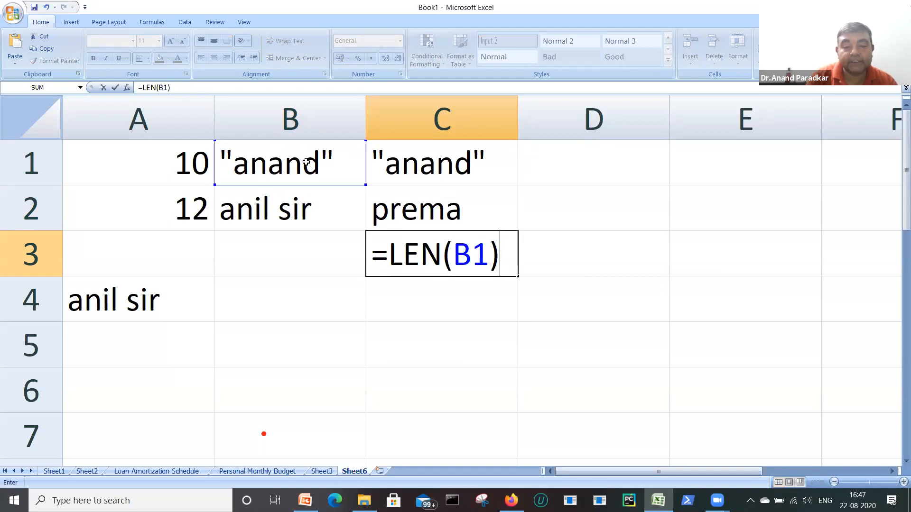
key(Return)
Clear the LEN formula from C3 and remove the double quotation marks around the name in B1
click(465, 254)
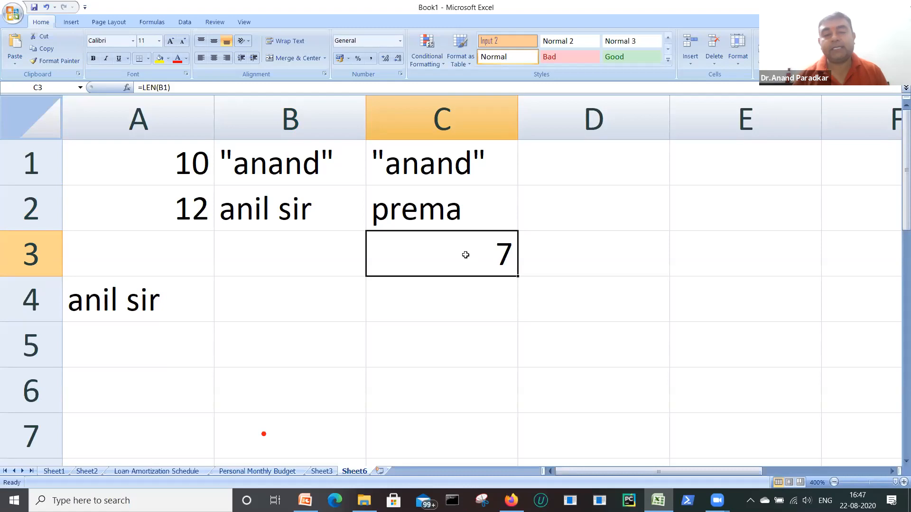
key(BackSpace)
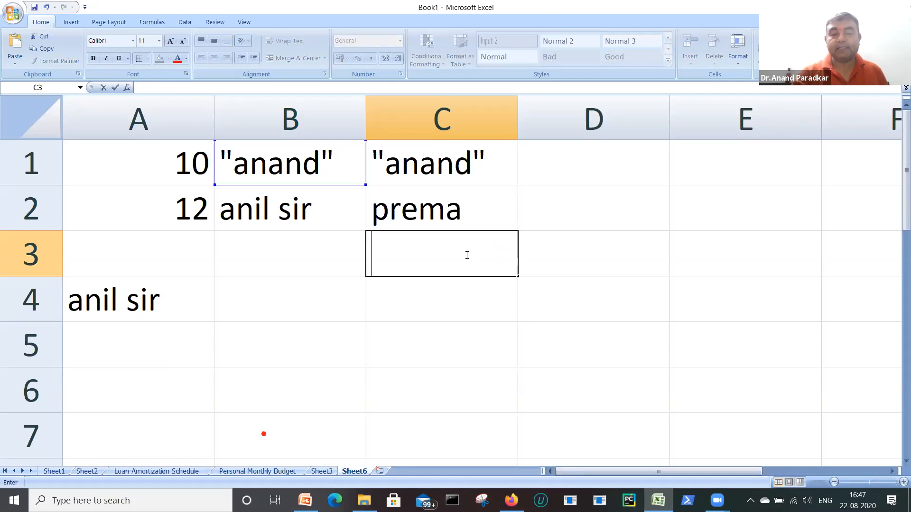
click(337, 158)
click(179, 86)
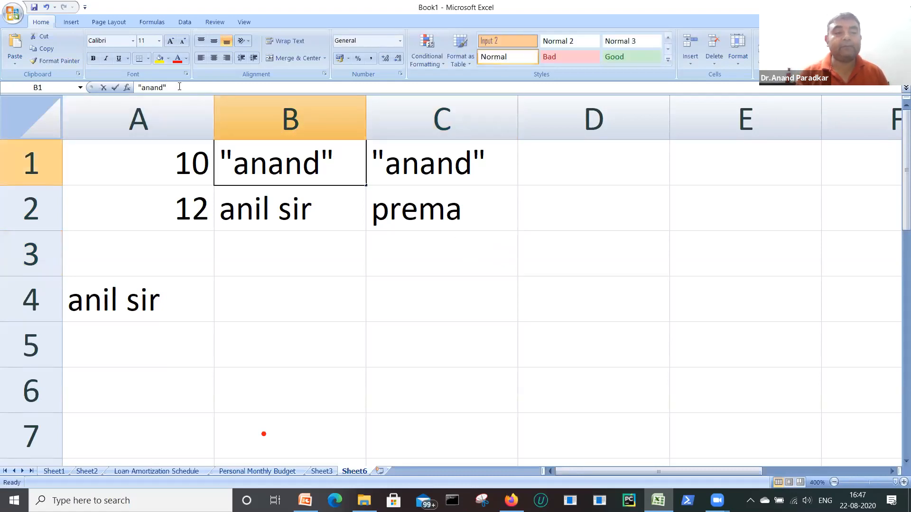
key(BackSpace)
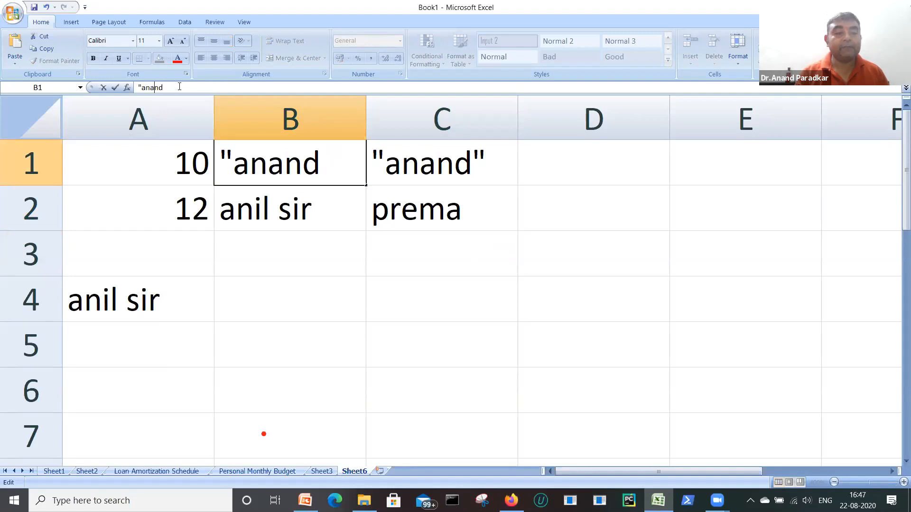
key(Home)
key(Delete)
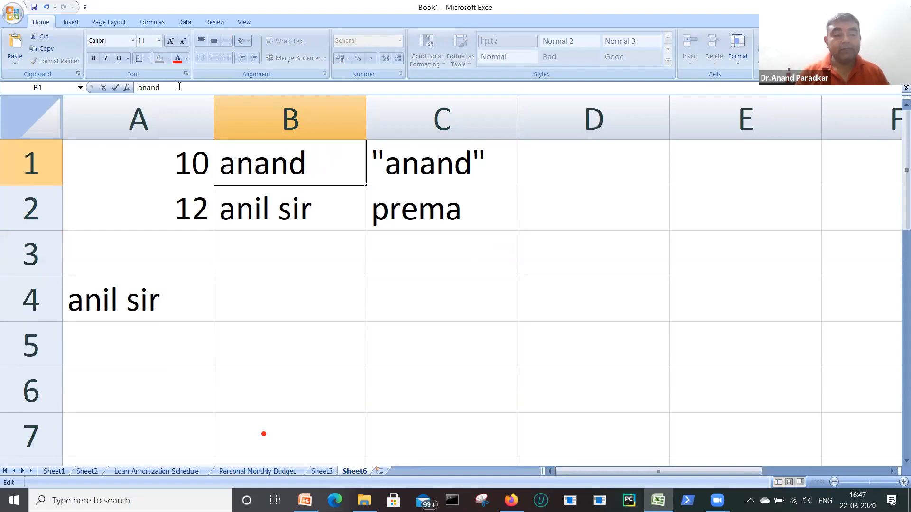
key(Return)
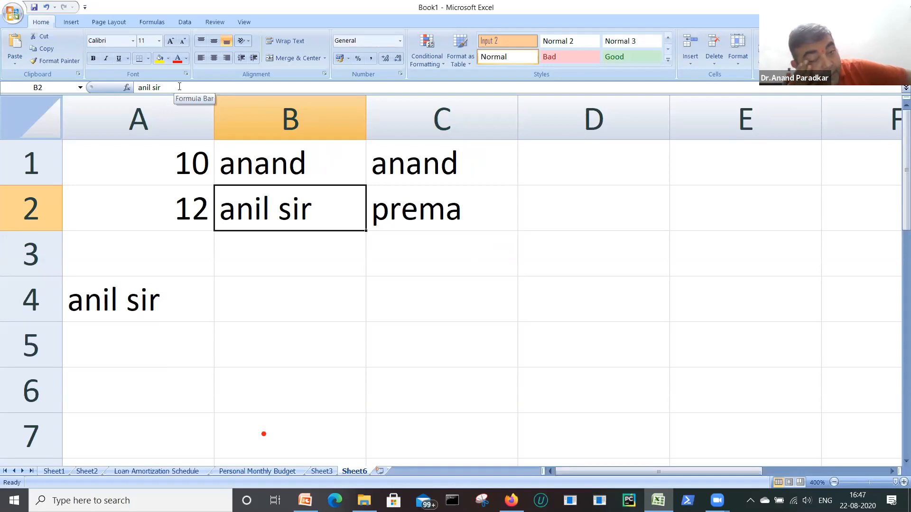
click(431, 247)
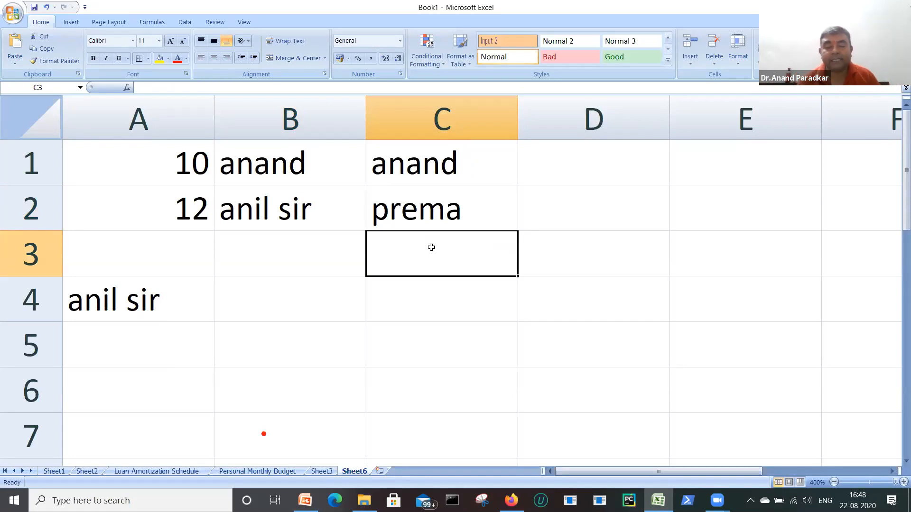
Switch to the basicfirstday presentation in PowerPoint and review the Elements of a Formula slide
click(305, 501)
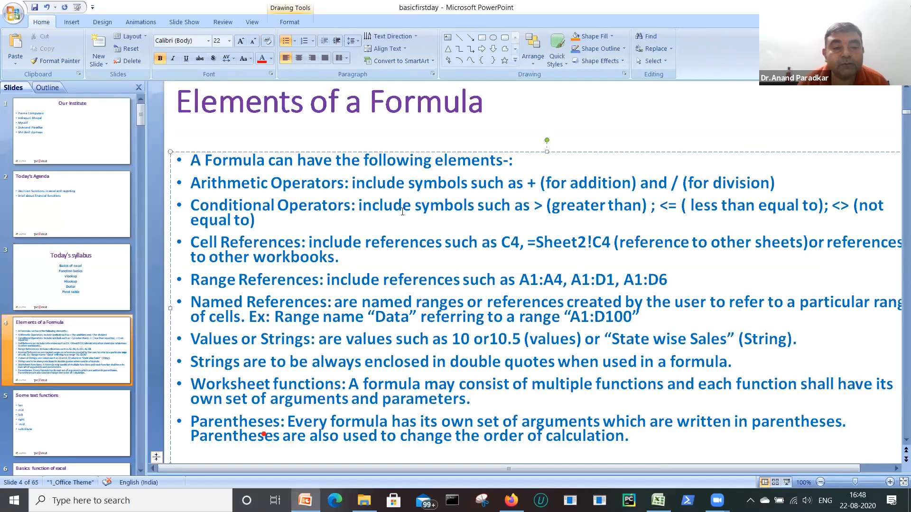
key(Down)
key(Down)
key(Down)
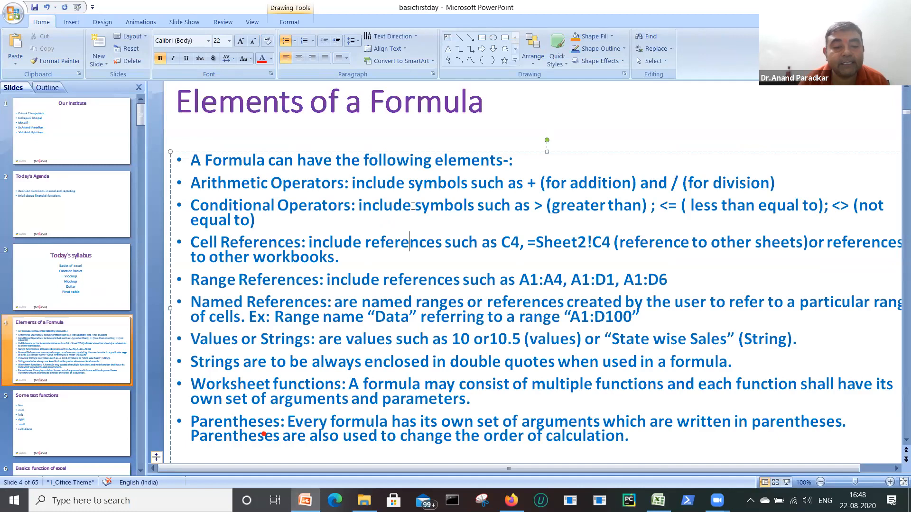
key(Down)
key(Down)
key(Down)
key(Down)
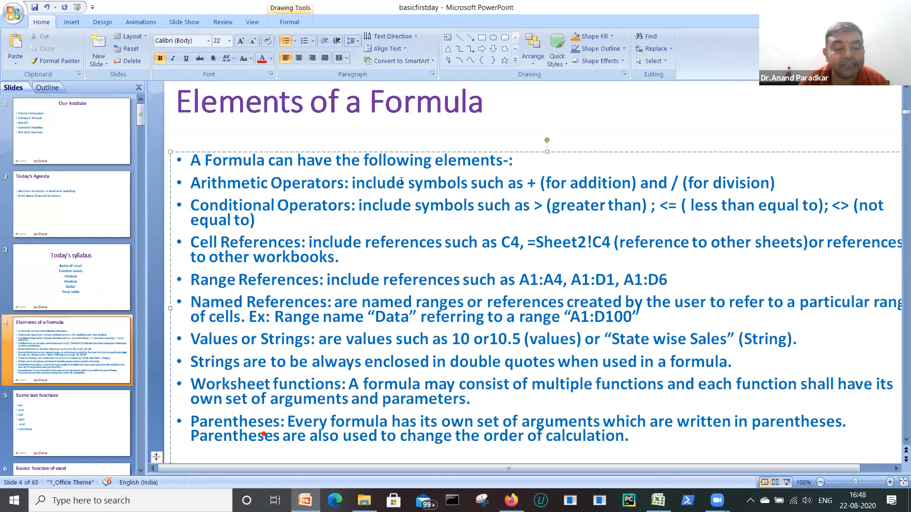
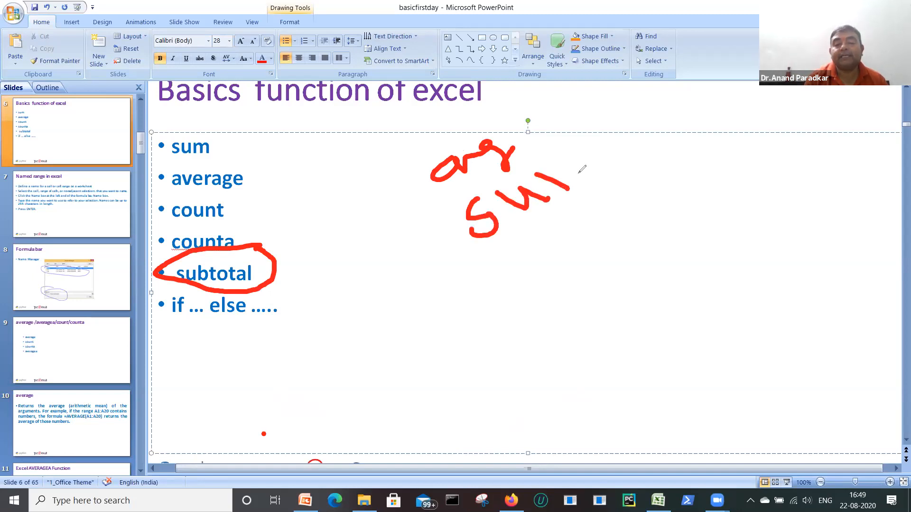
Handwrite "std" in red below the handwritten "sum" on the Basics function of excel slide and circle all the handwritten function names
click(534, 249)
drag(534, 250, 551, 273)
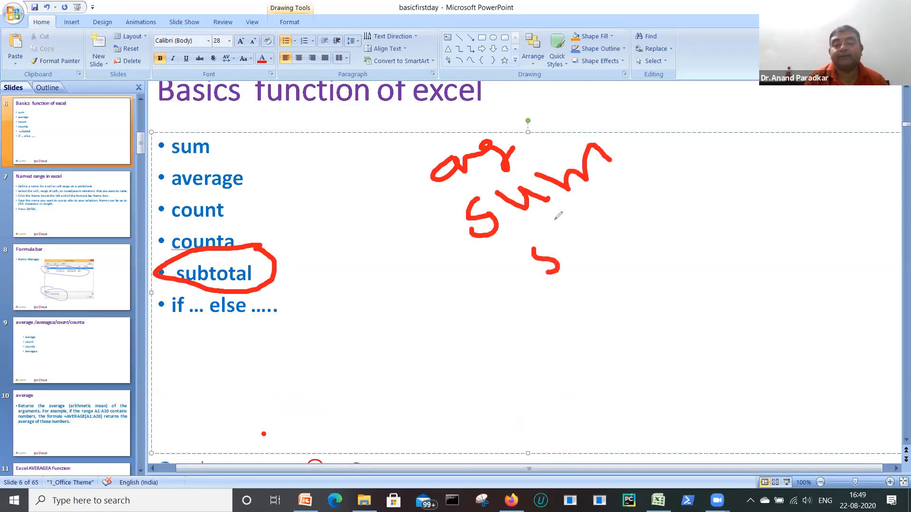
mouse_move(553, 216)
mouse_down()
mouse_move(581, 237)
mouse_move(590, 206)
mouse_move(596, 224)
mouse_up()
drag(577, 179, 618, 222)
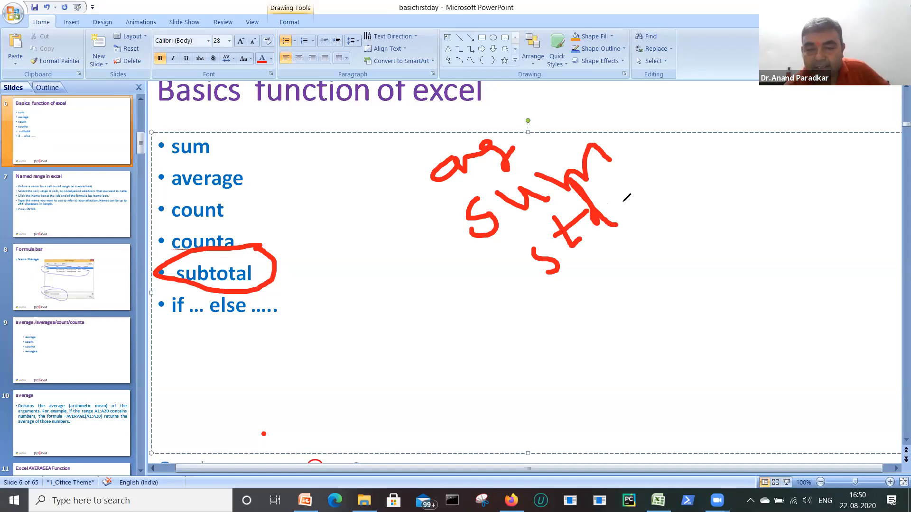
mouse_move(627, 169)
mouse_down()
mouse_move(446, 135)
mouse_move(645, 238)
mouse_move(616, 120)
mouse_move(612, 125)
mouse_up()
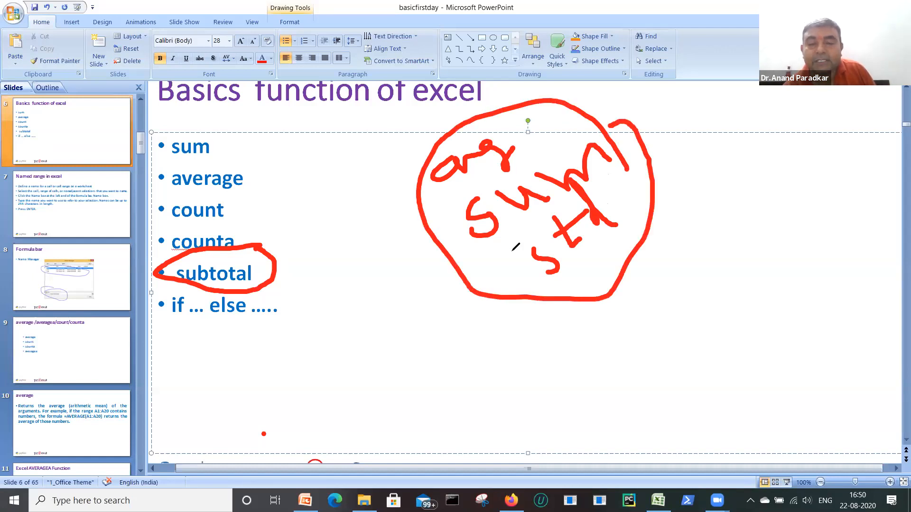
Underline the handwritten "std" in red, and erase all ink annotations from the Basics function of excel slide
drag(551, 283, 631, 218)
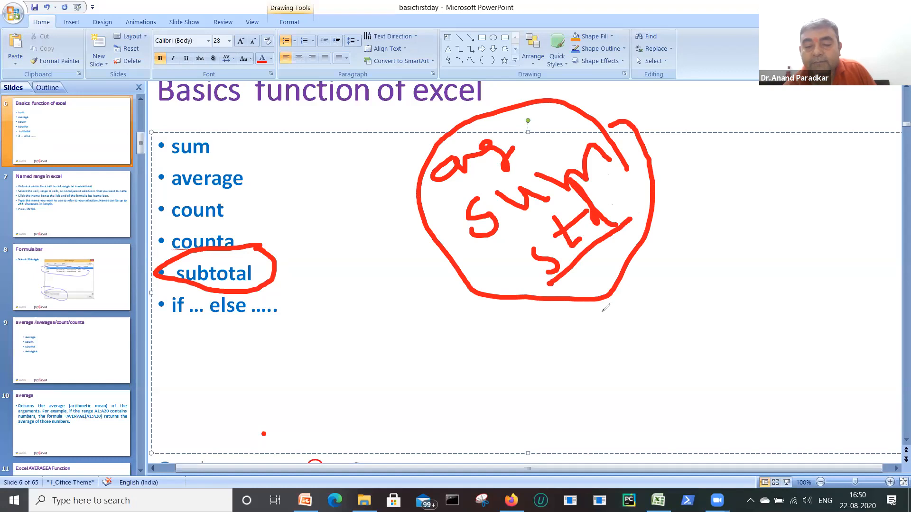
key(e)
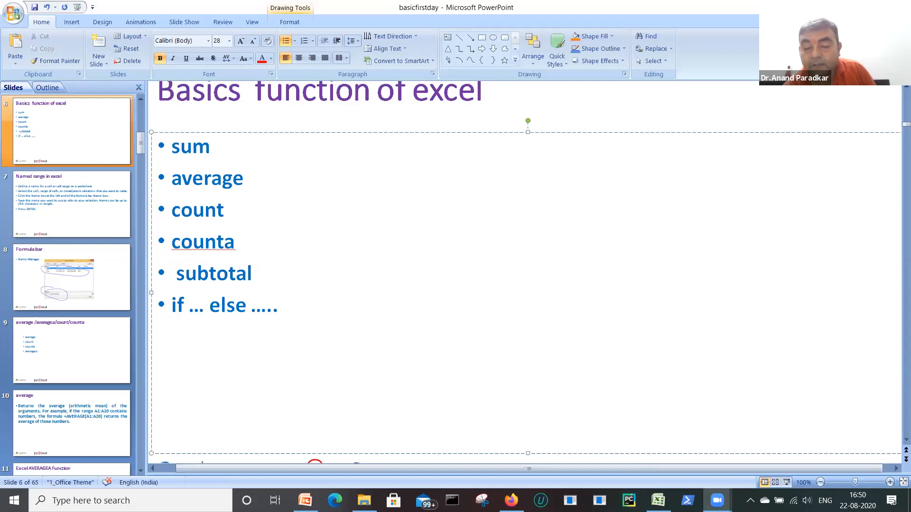
Switch to the Book1 workbook in Excel, add a new worksheet, and enter the numbers 1 to 5 in cells A1 to A5
click(658, 500)
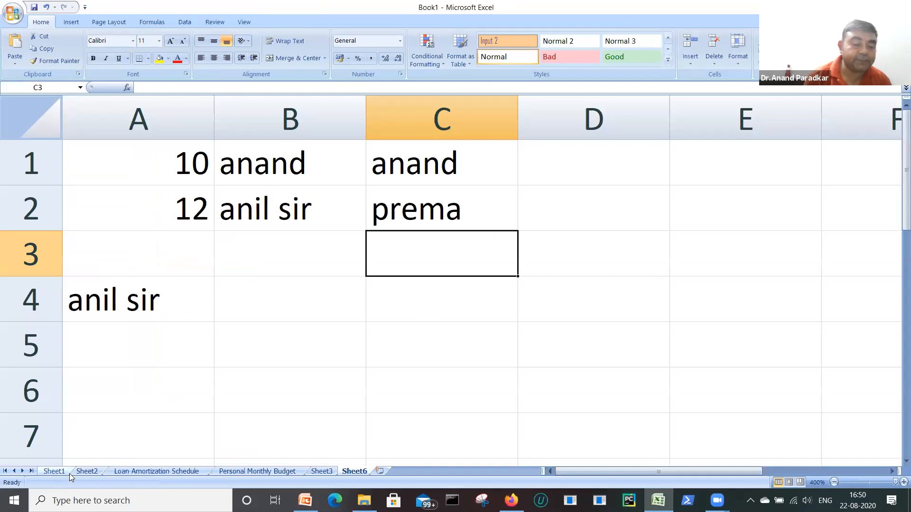
click(380, 472)
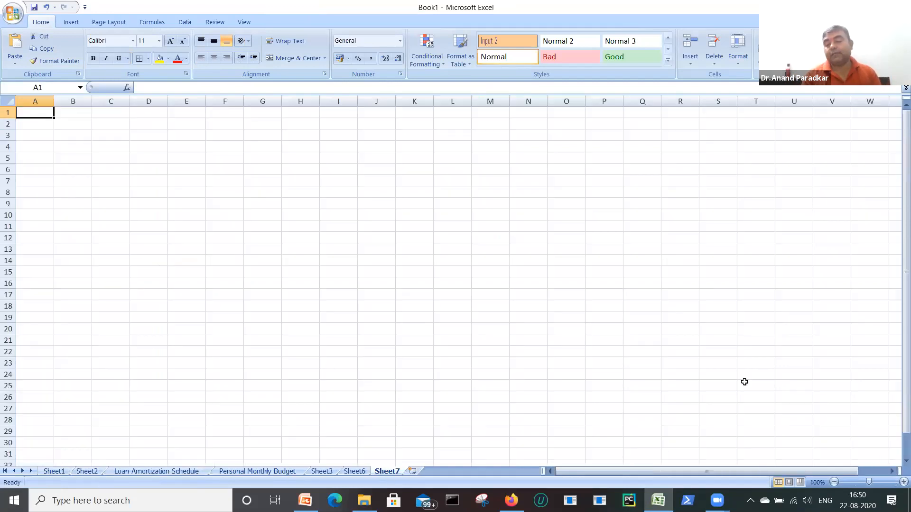
drag(868, 483, 888, 483)
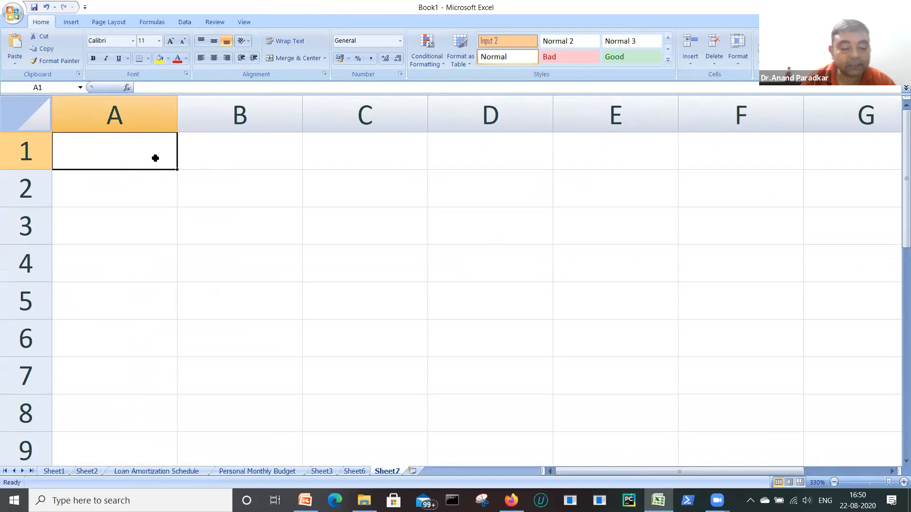
text(1 2 3 4 5 )
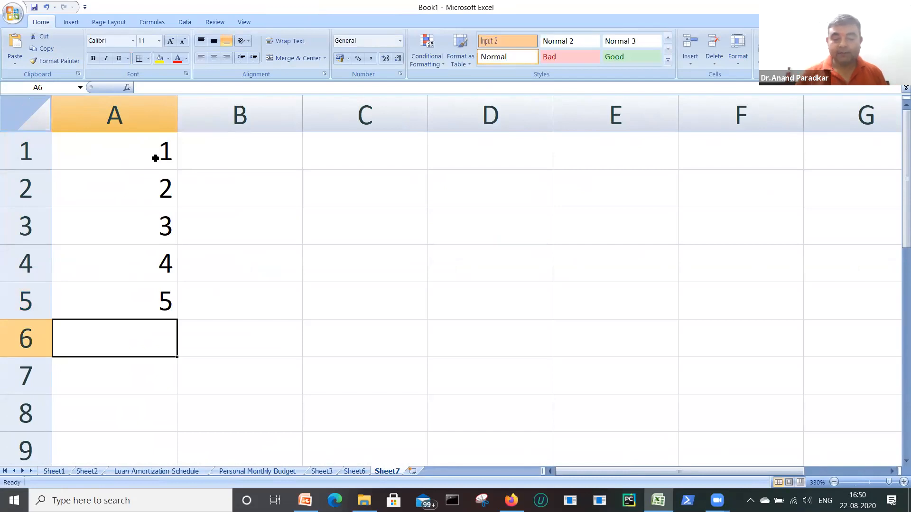
Start a SUBTOTAL formula in cell A6 and look through its function numbers from 1 - AVERAGE to 111 - VARP
text(=)
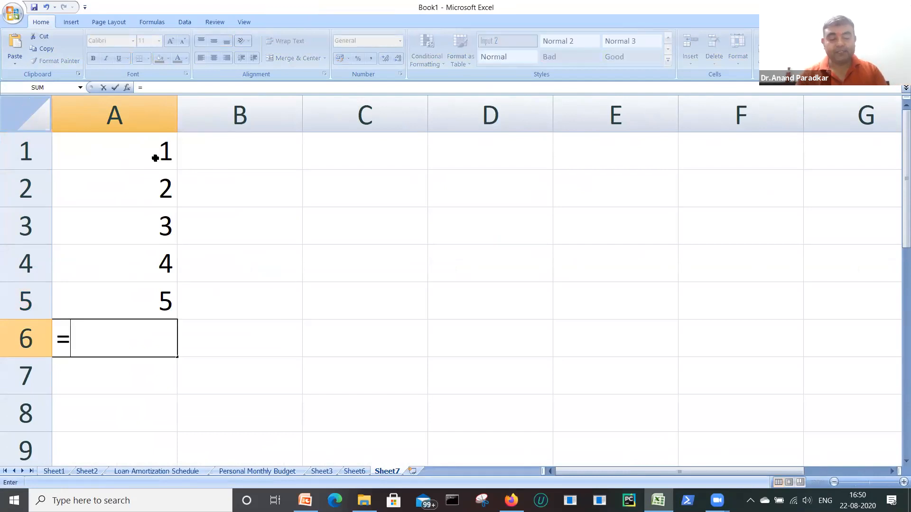
text(su)
key(Down)
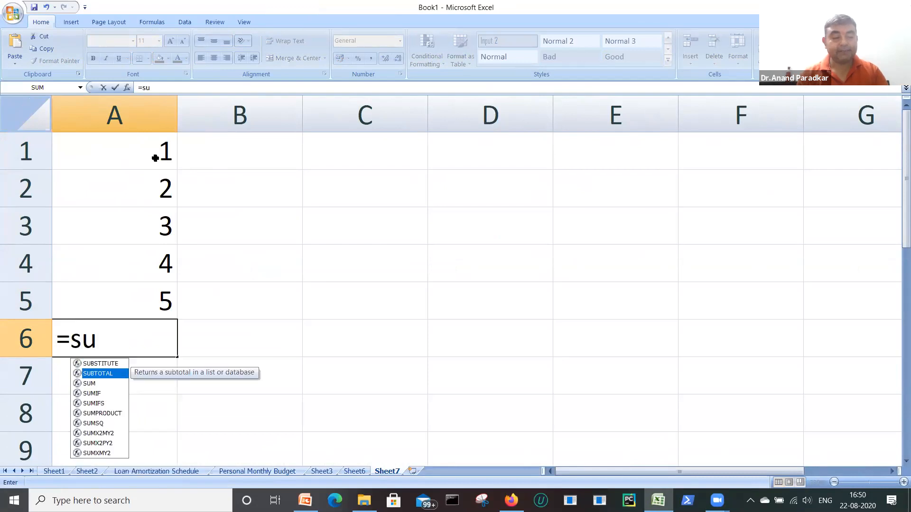
key(Tab)
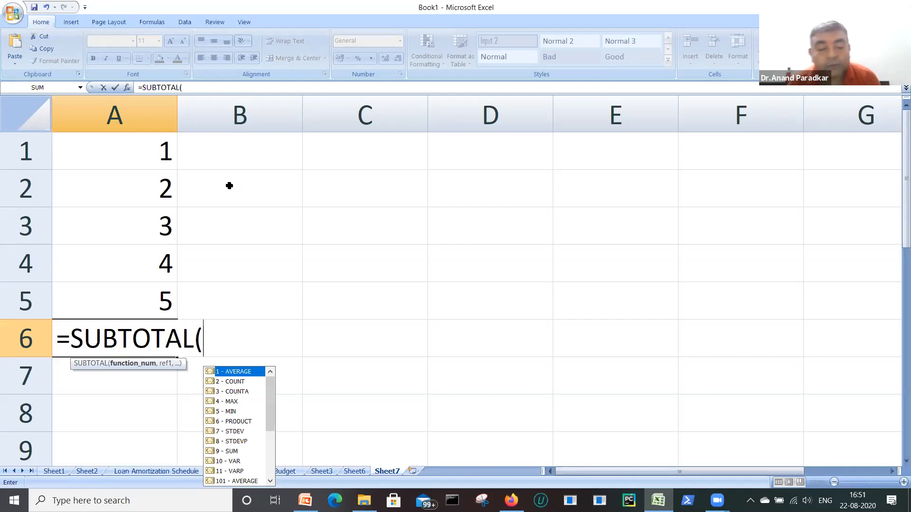
key(Down)
key(Down)
key(Down)
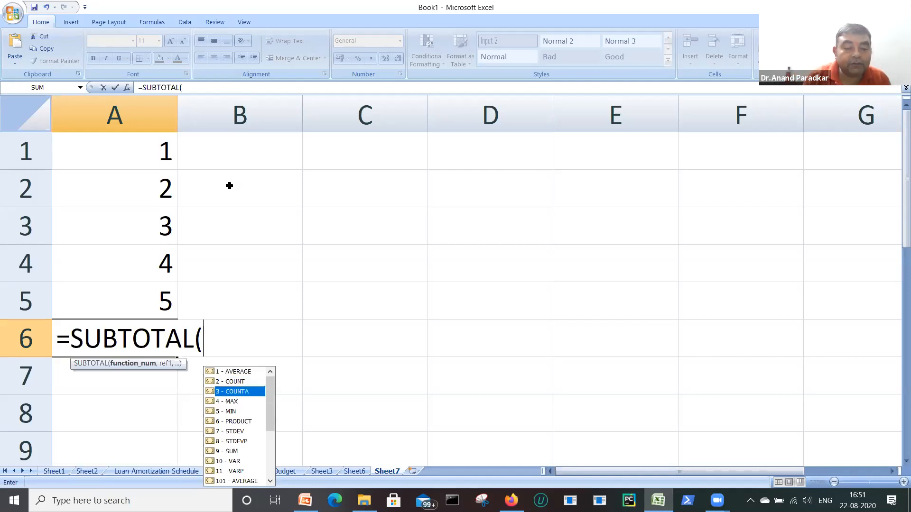
key(Down)
key(Down)
key(Down)
key(Down)
key(Down)
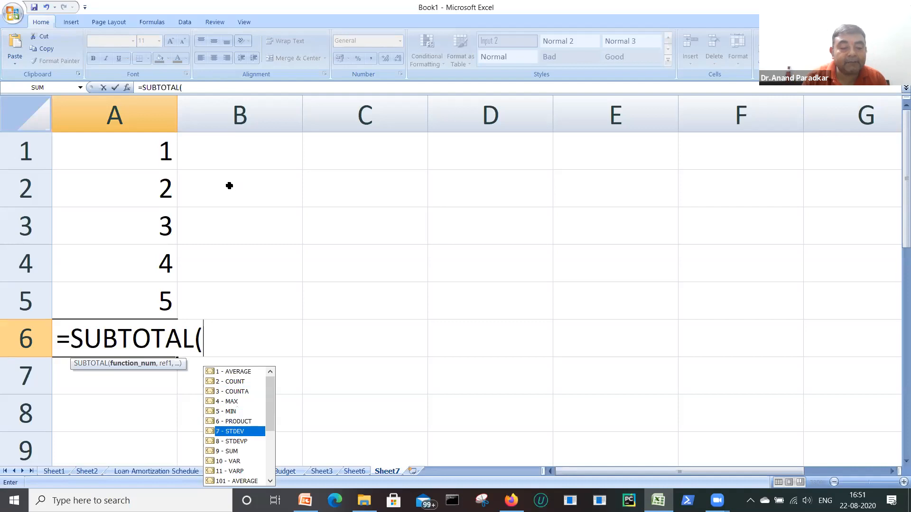
key(Down)
key(Down)
key(Down)
key(Down)
key(Down)
key(Down)
key(Down)
key(Down)
key(Down)
key(Down)
key(Down)
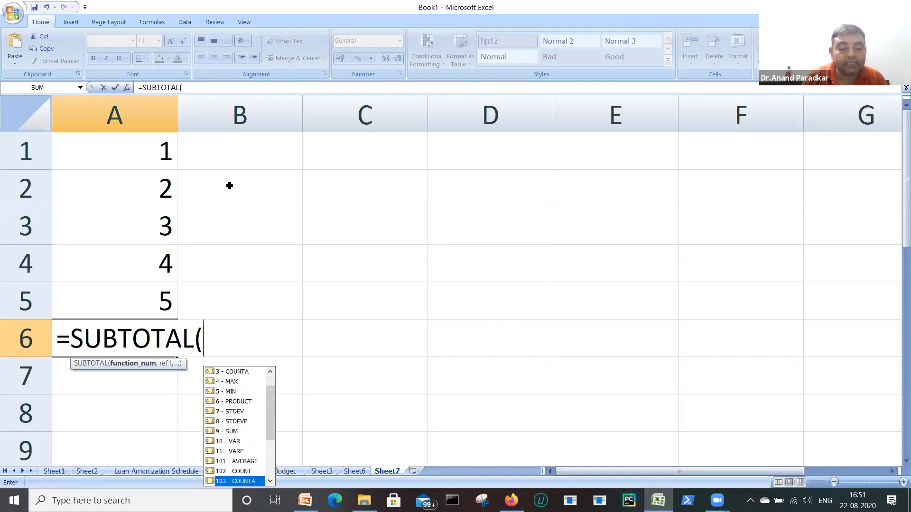
key(Down)
key(Down)
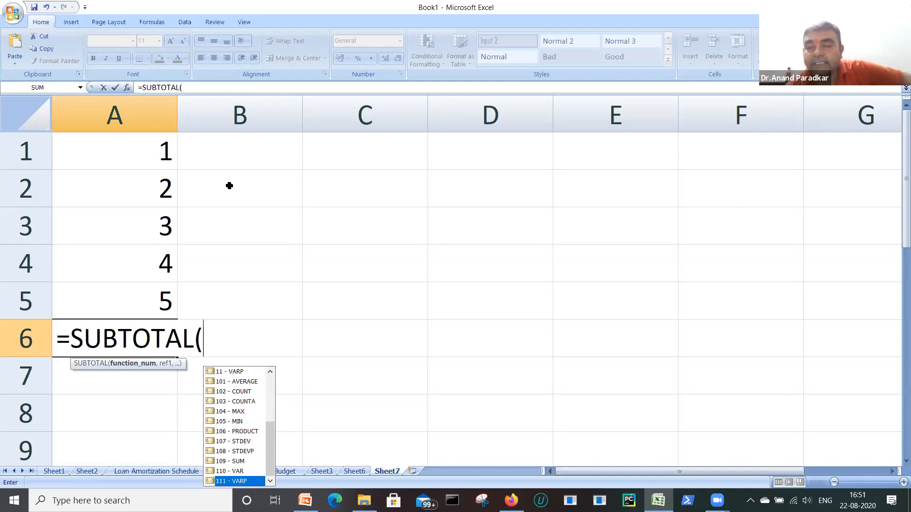
key(Up)
key(Up)
key(Up)
key(Up)
key(Up)
key(Up)
key(Up)
key(Up)
key(Up)
key(Up)
key(Up)
key(Up)
key(Up)
key(Up)
key(Up)
key(Up)
key(Up)
key(Up)
key(Up)
key(Up)
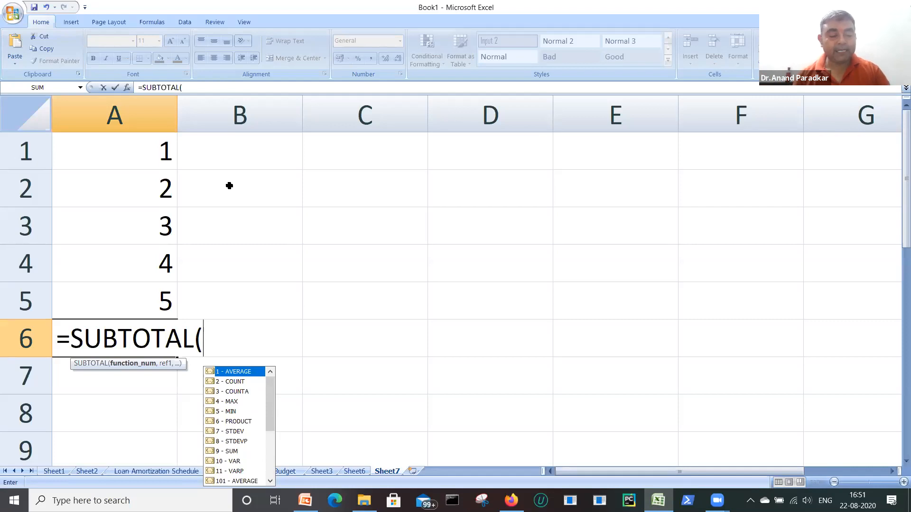
text(1)
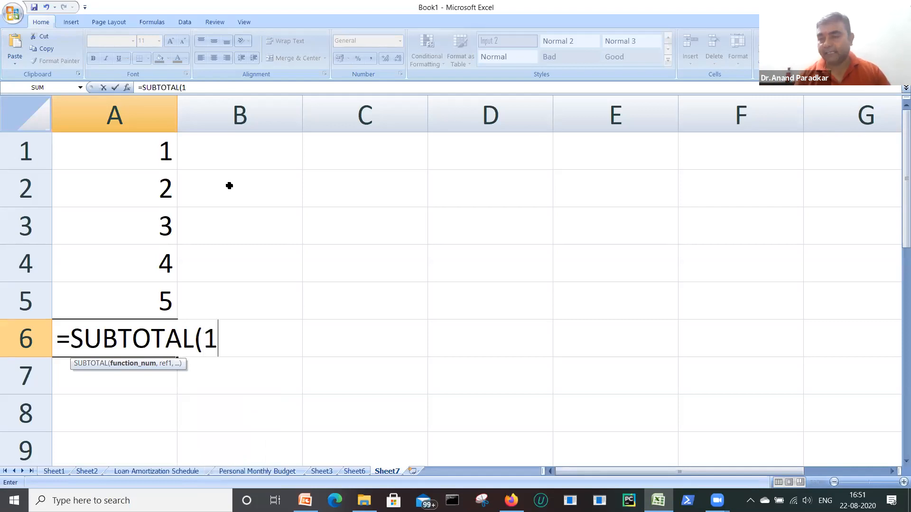
text(,)
drag(231, 189, 300, 187)
key(Escape)
drag(164, 149, 160, 290)
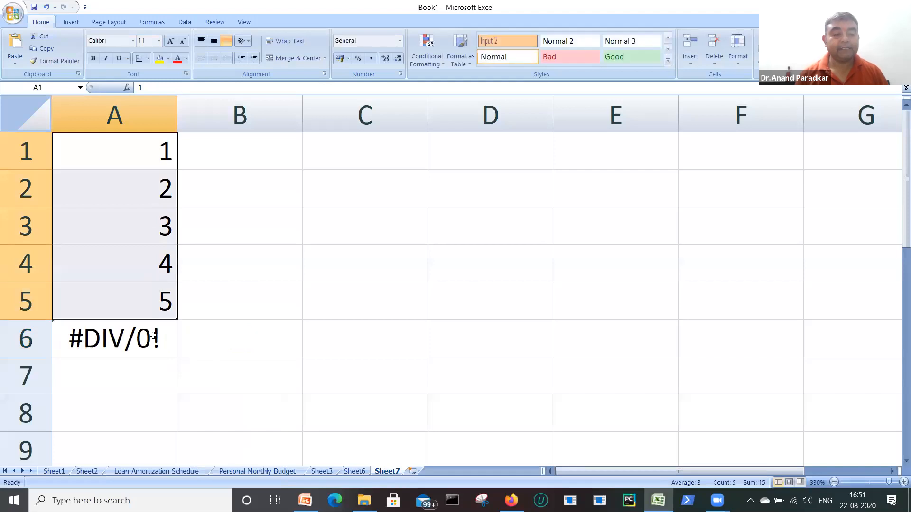
click(152, 335)
key(BackSpace)
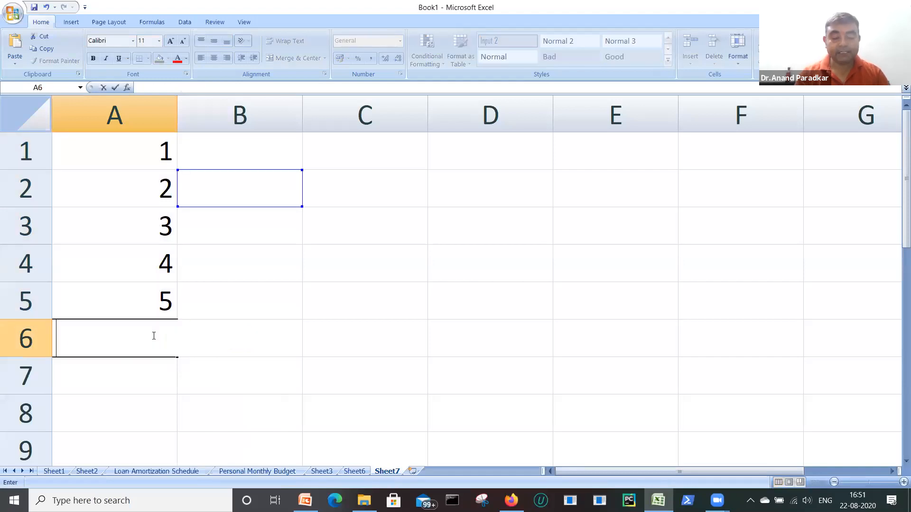
Enter a SUBTOTAL formula in cell A6 with function number 1 (AVERAGE) over the range A1:A5
text(=su)
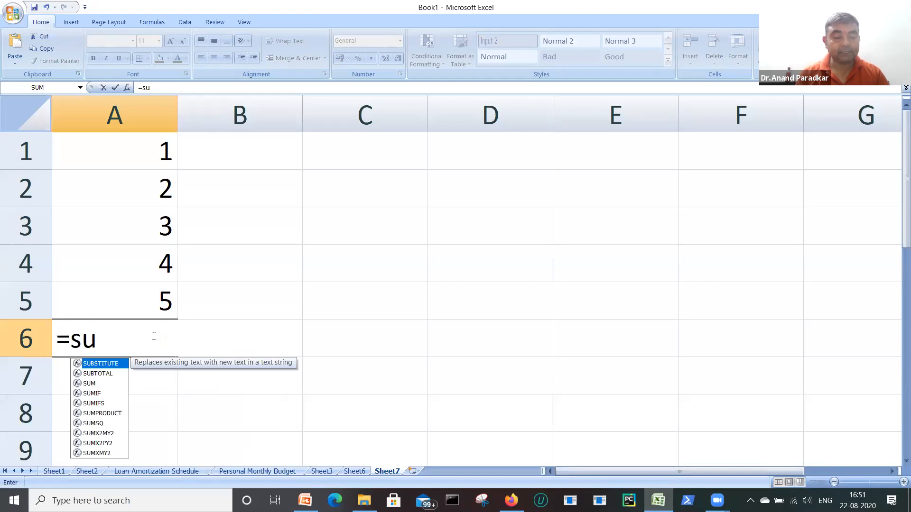
key(Down)
key(Tab)
text(1)
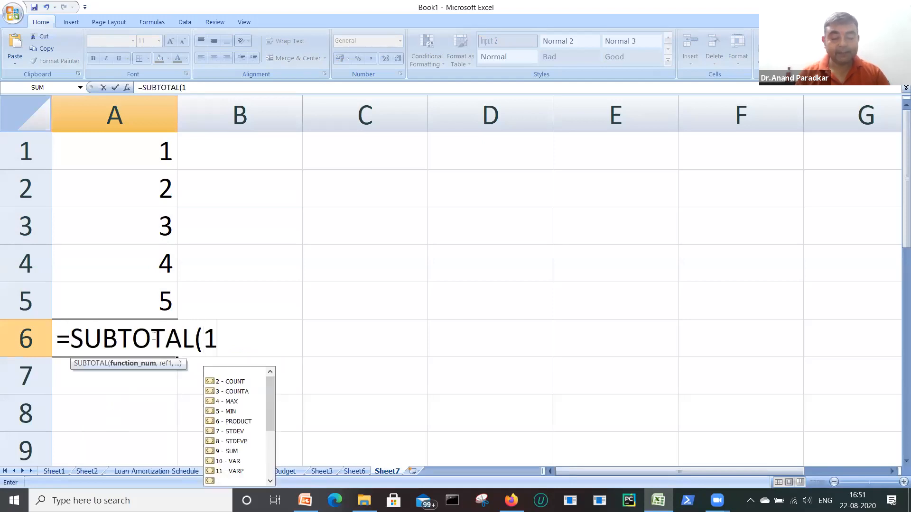
text(,)
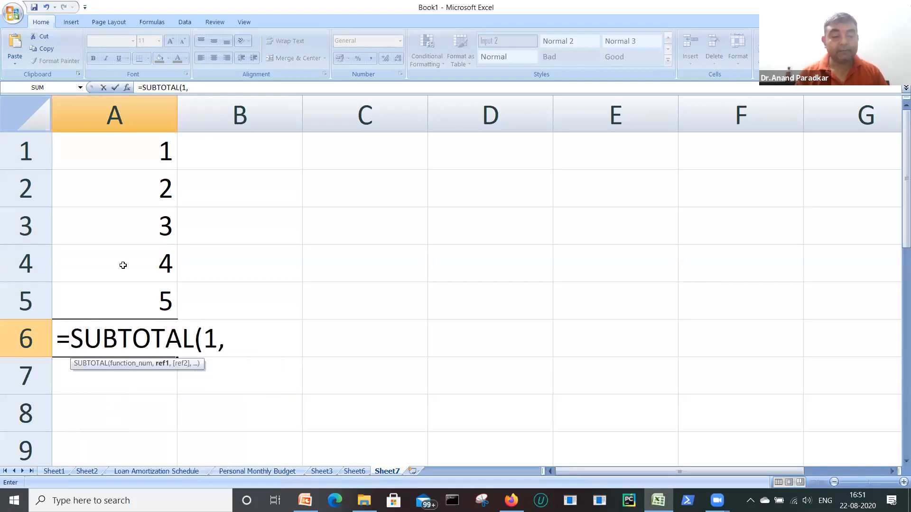
drag(158, 148, 145, 285)
text())
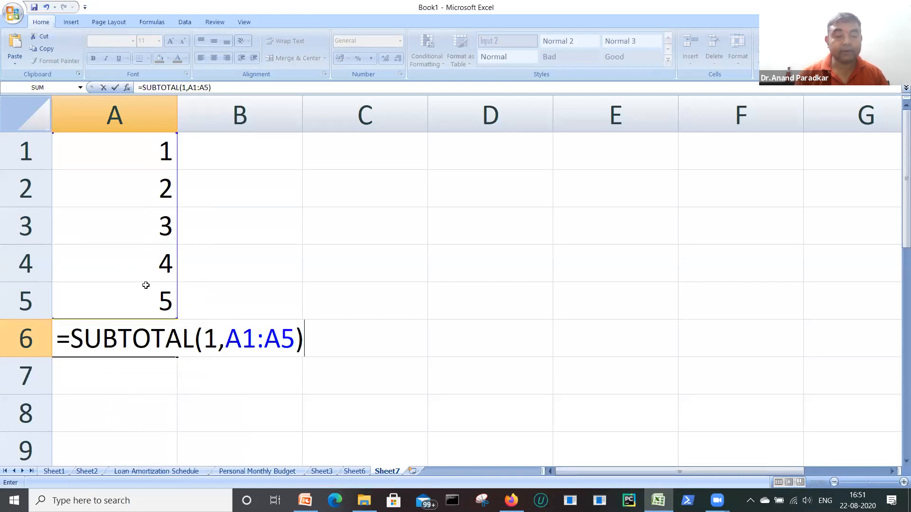
key(Return)
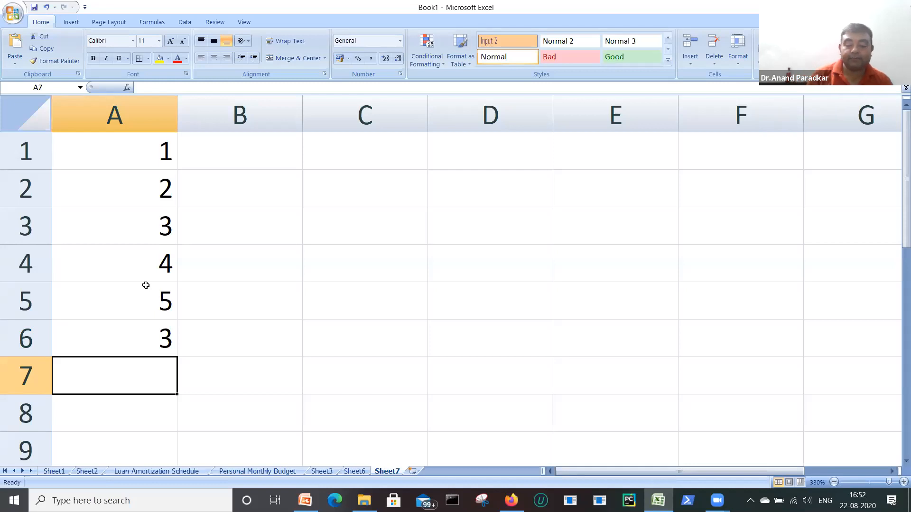
Enter a SUBTOTAL formula in cell A7 with function number 9 (SUM) over the range A1:A5
text(=)
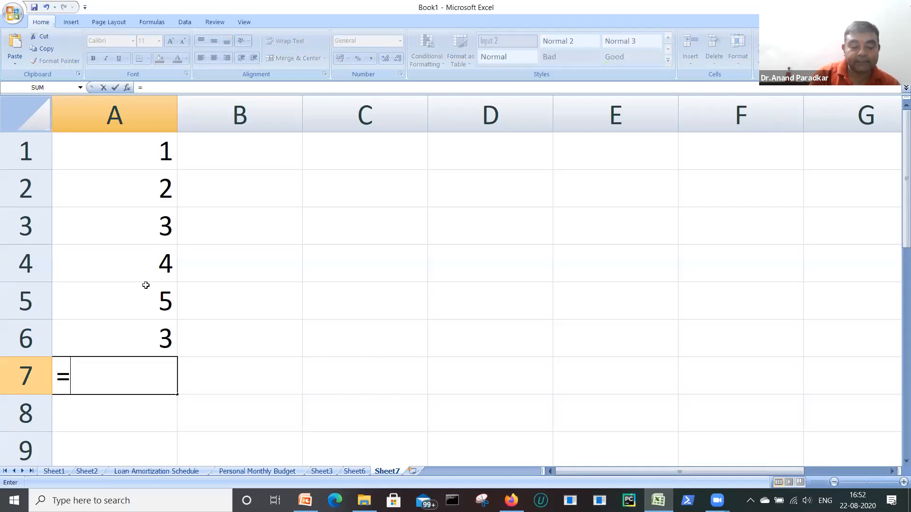
text(su)
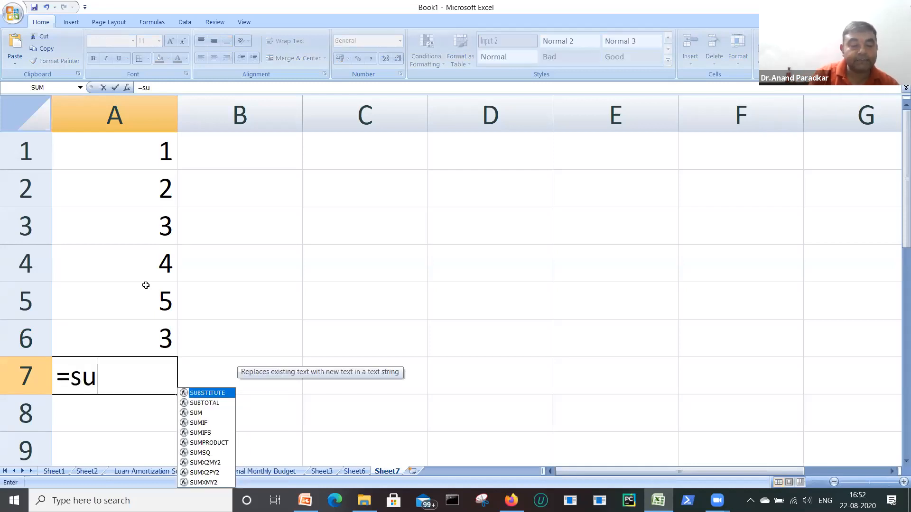
key(Down)
key(Tab)
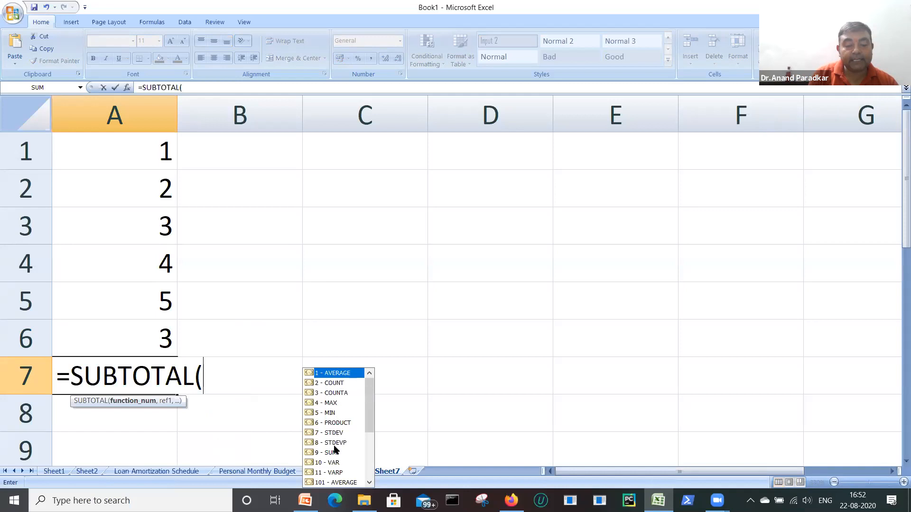
text(9,)
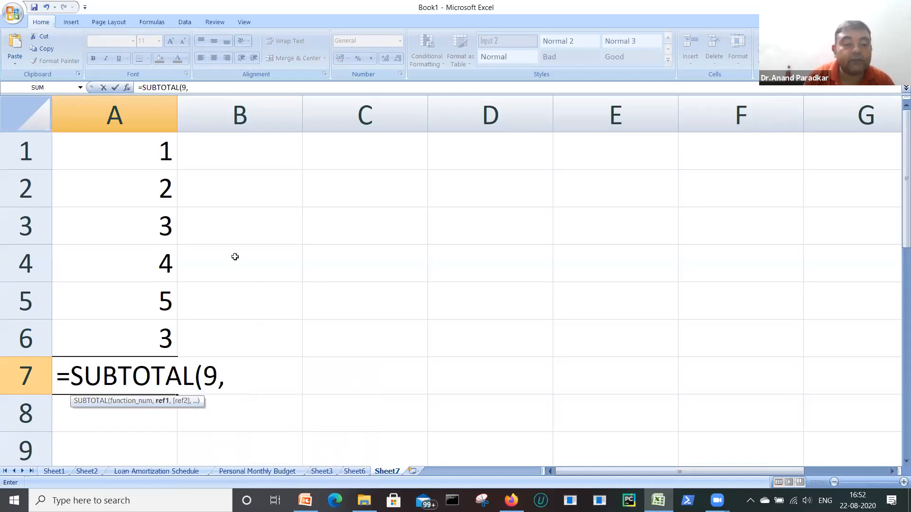
drag(164, 151, 157, 289)
text())
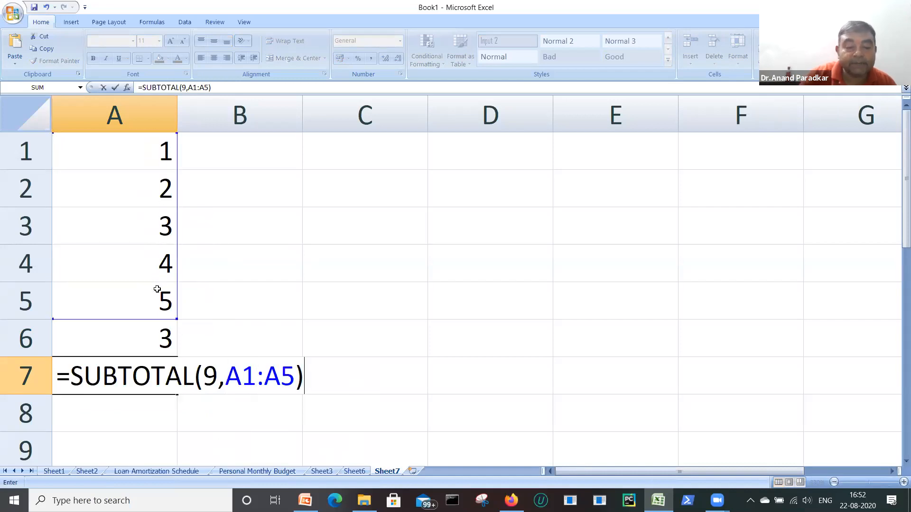
key(Return)
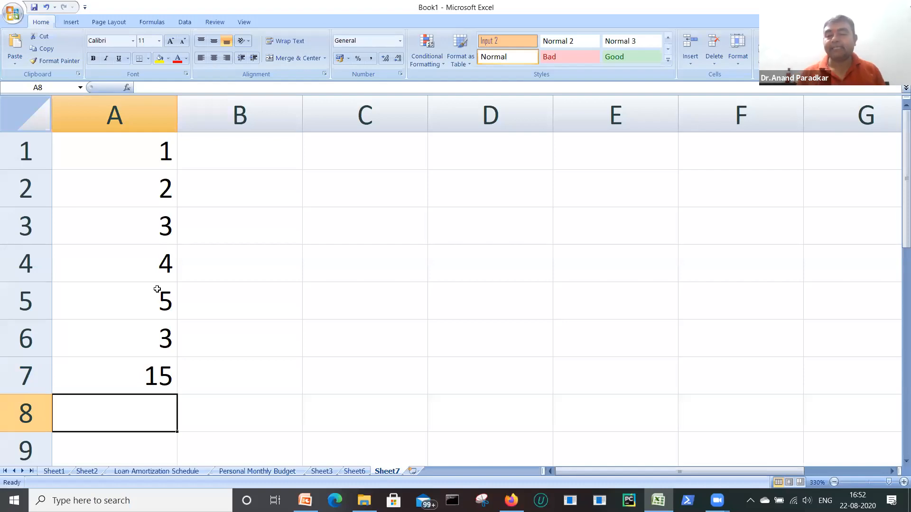
Enter a SUBTOTAL formula in cell B1 with function number 5 (MIN) over the existing named range
click(243, 155)
text(=sun)
key(BackSpace)
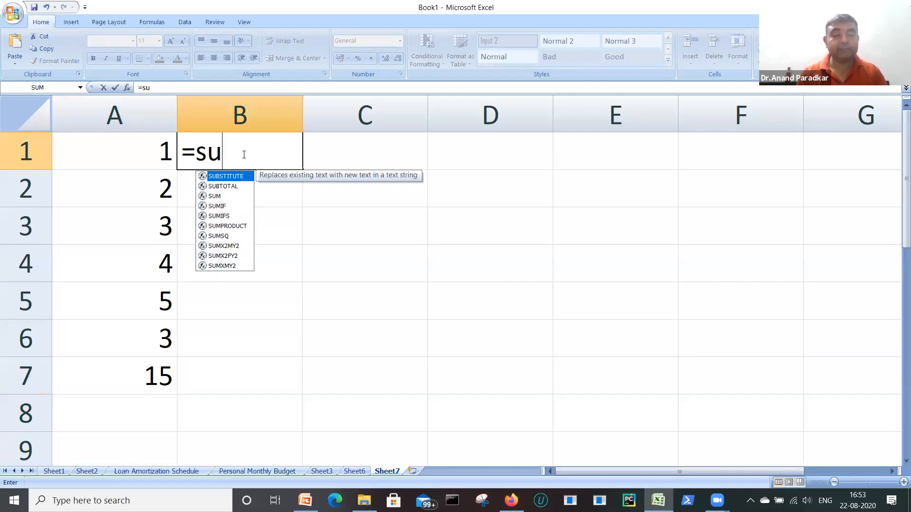
key(Down)
key(Tab)
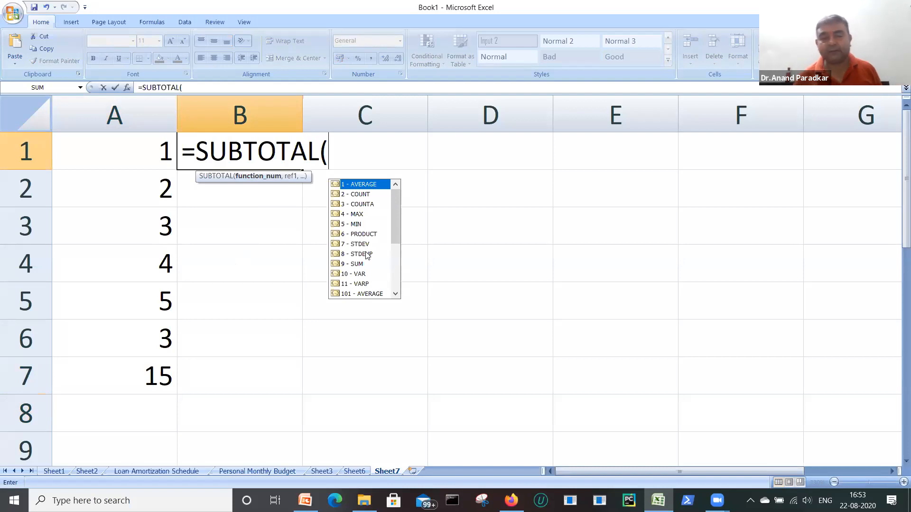
key(Down)
key(Down)
key(Down)
key(Down)
key(Down)
key(Down)
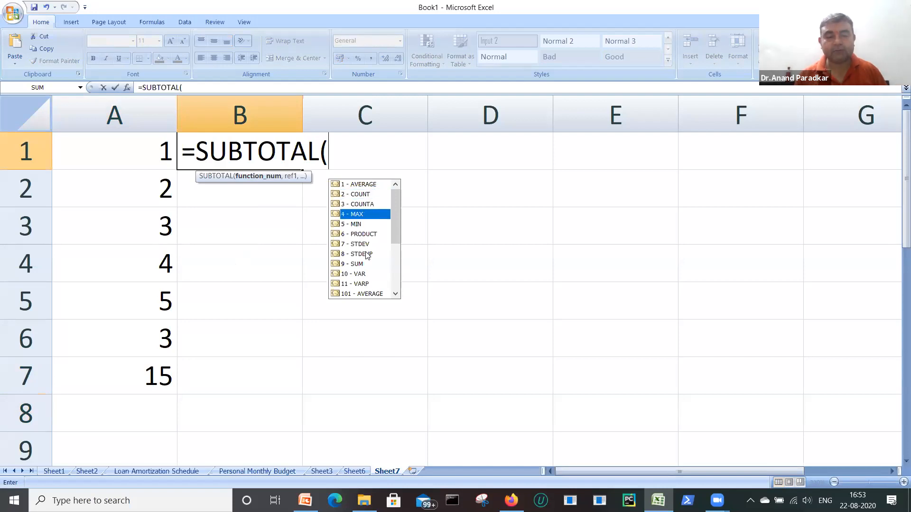
key(Up)
key(Up)
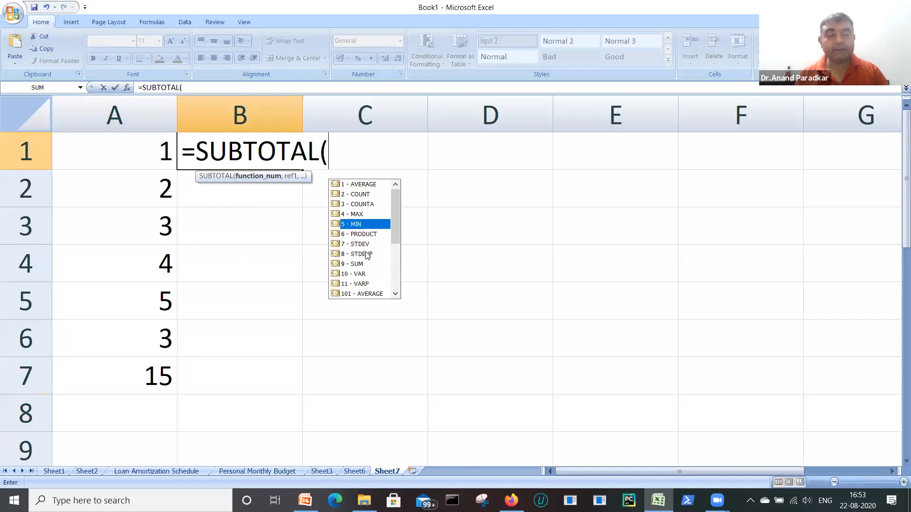
text(5)
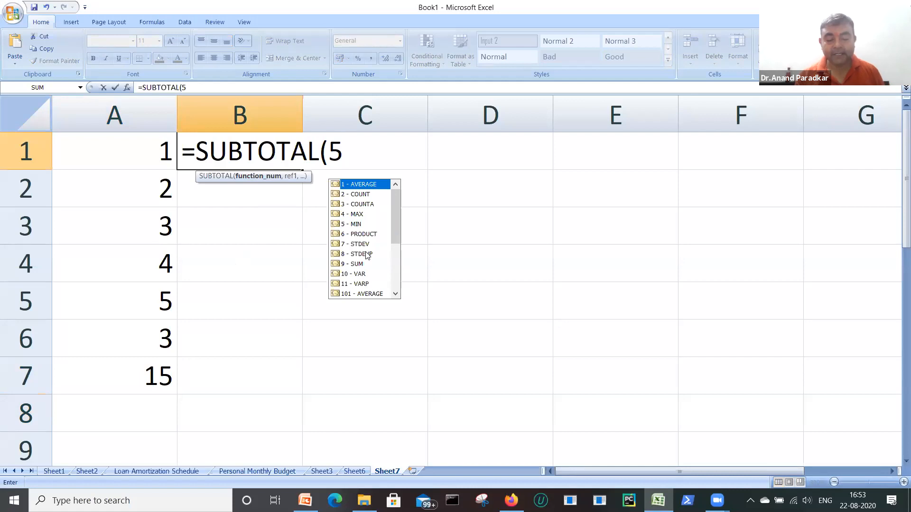
text(,pre)
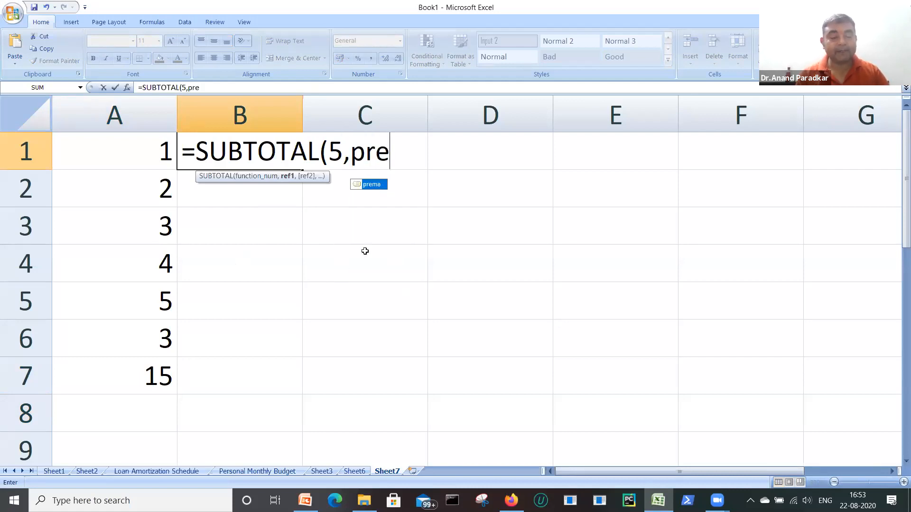
key(Tab)
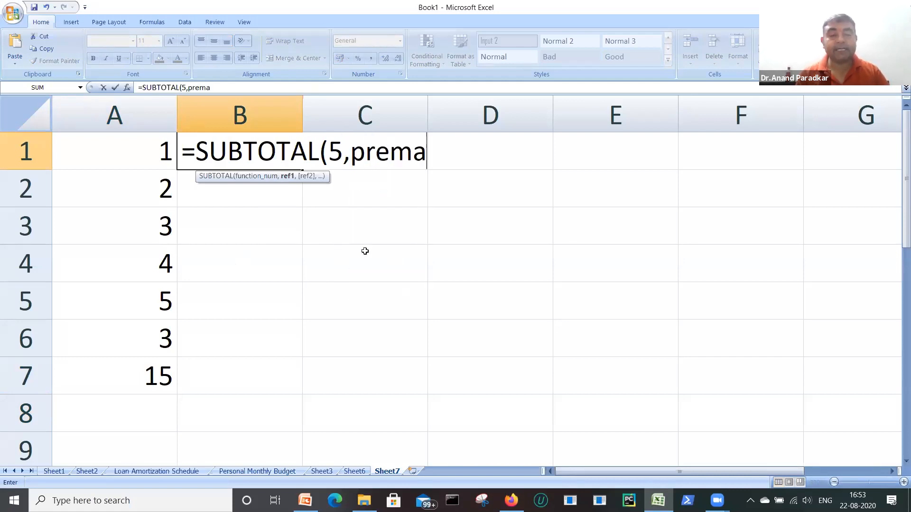
text())
key(Return)
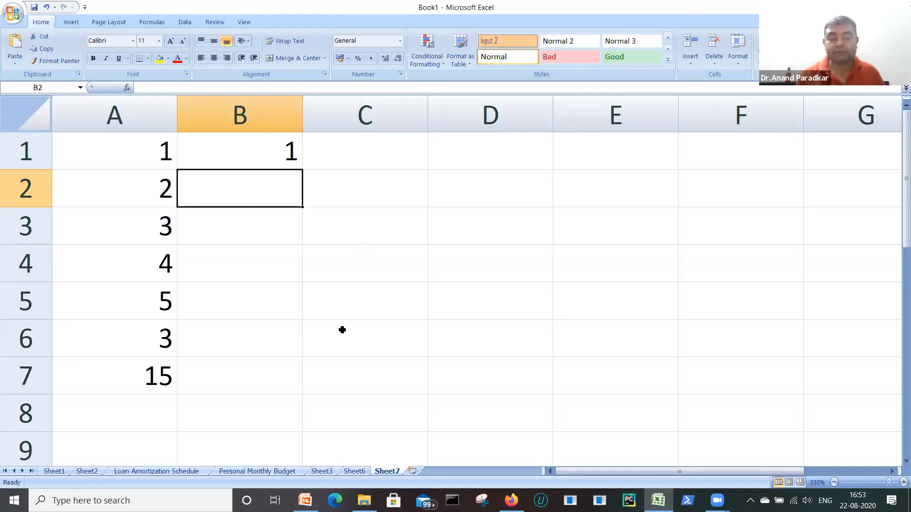
Switch to the basicfirstday presentation in PowerPoint and review the function list on the Basics function of excel slide
click(305, 500)
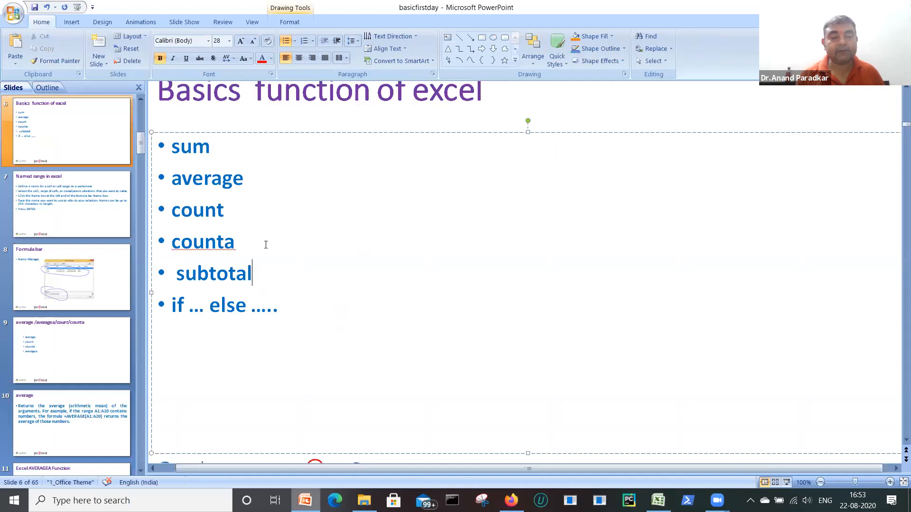
click(275, 306)
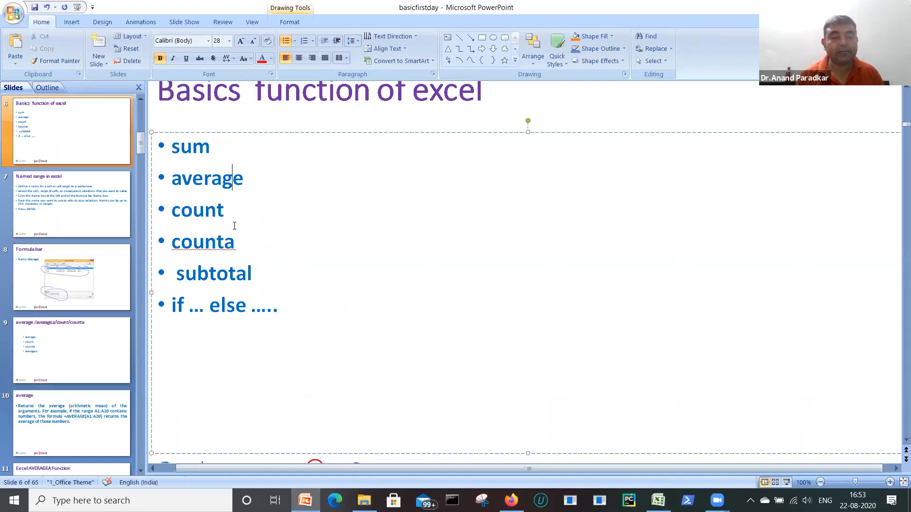
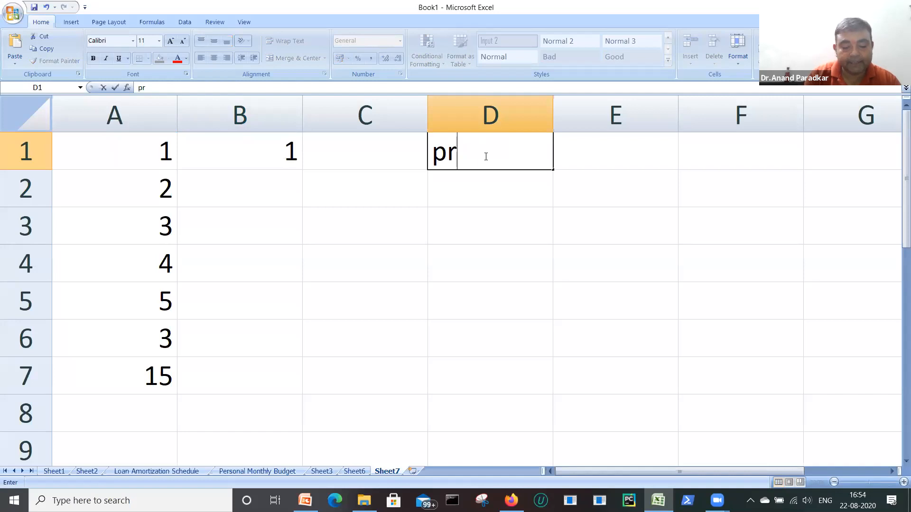
Finish entering the sample name in cell D1 of Sheet7, and enter a LEFT formula in D2 taking 3 characters from D1
key(Return)
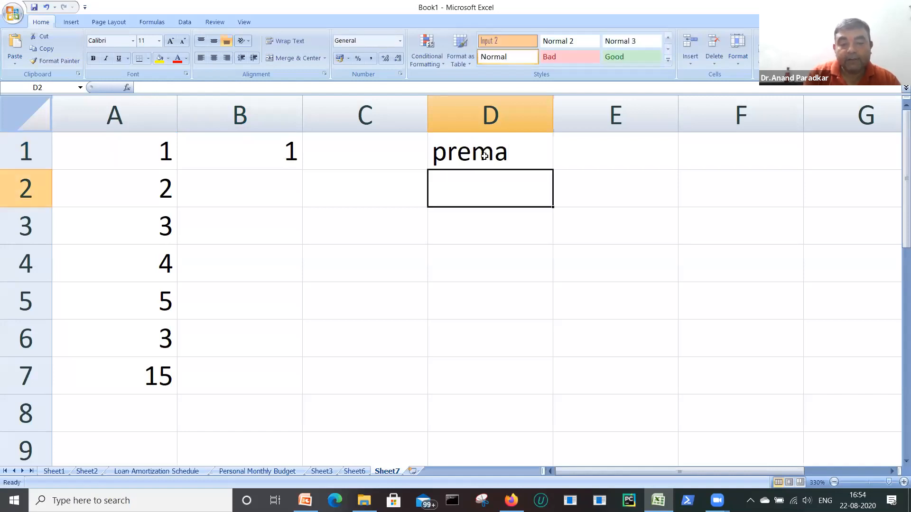
text(=)
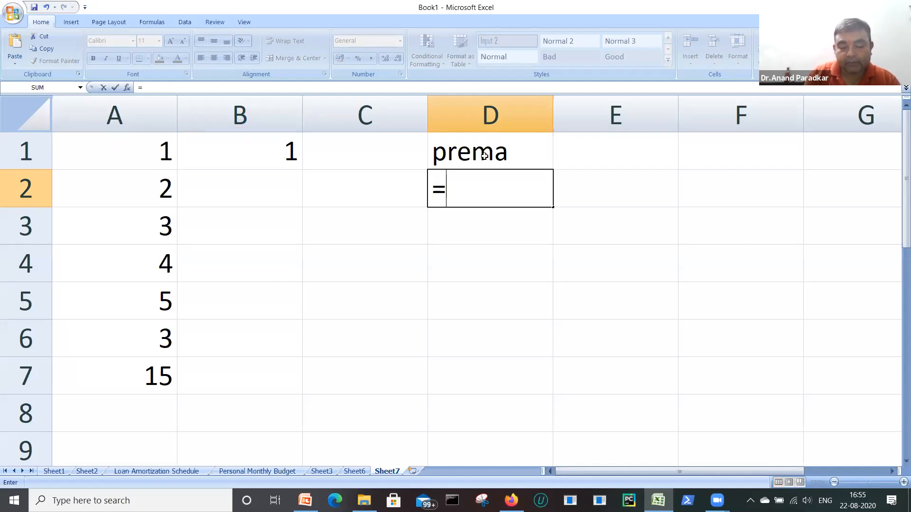
text(le)
key(Tab)
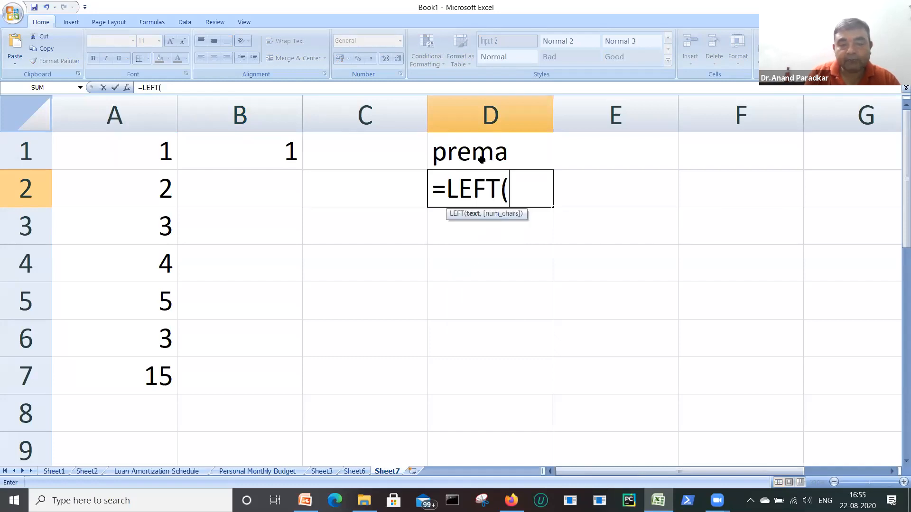
click(471, 151)
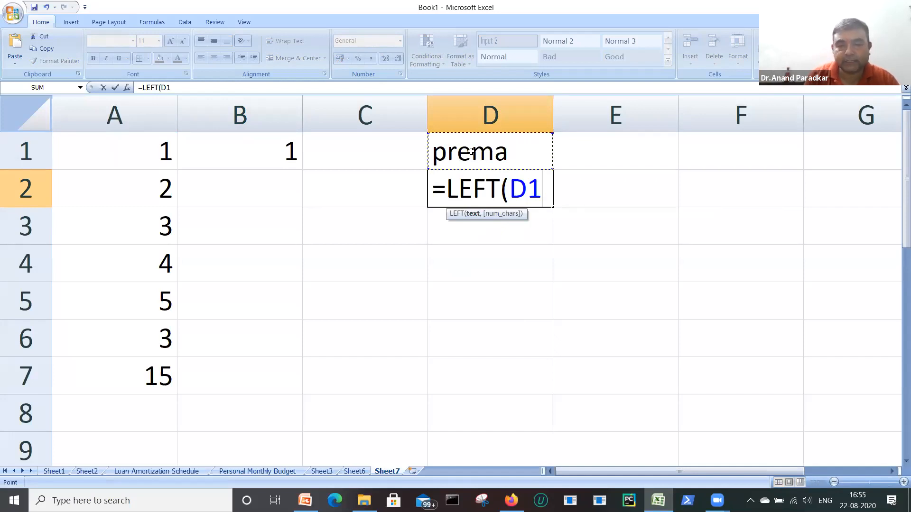
text(,)
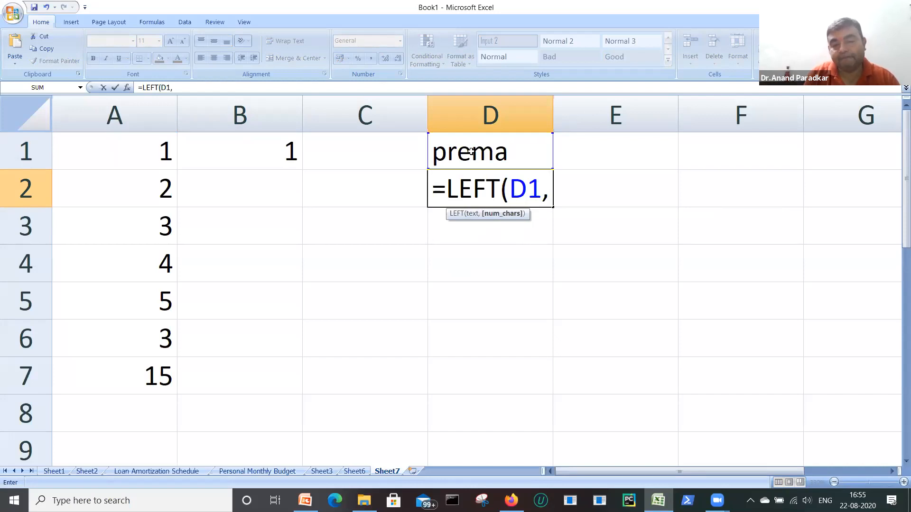
text(3))
key(Return)
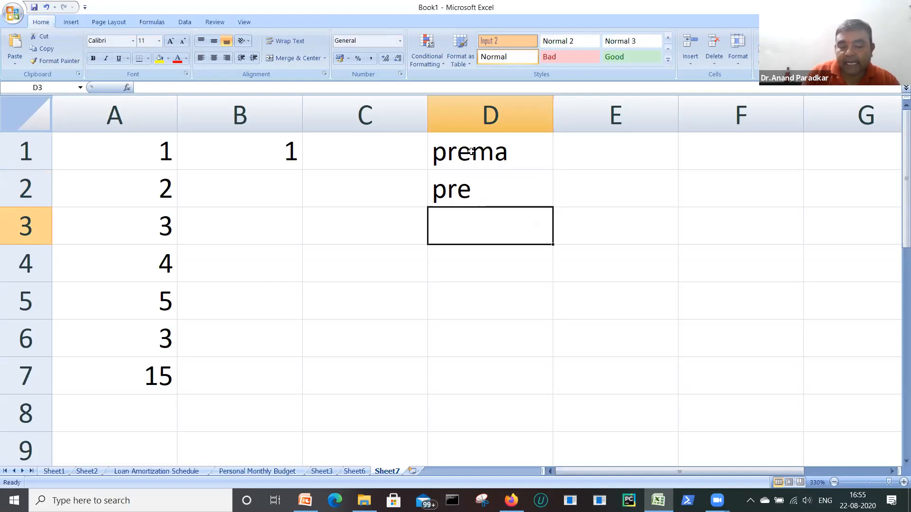
Enter a RIGHT formula in cell D3 that takes 3 characters from cell D1
text(=)
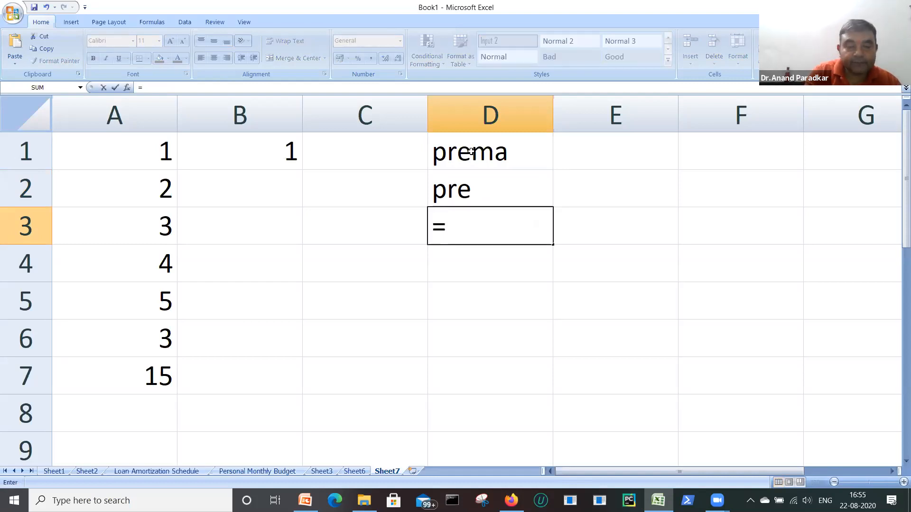
text(rig)
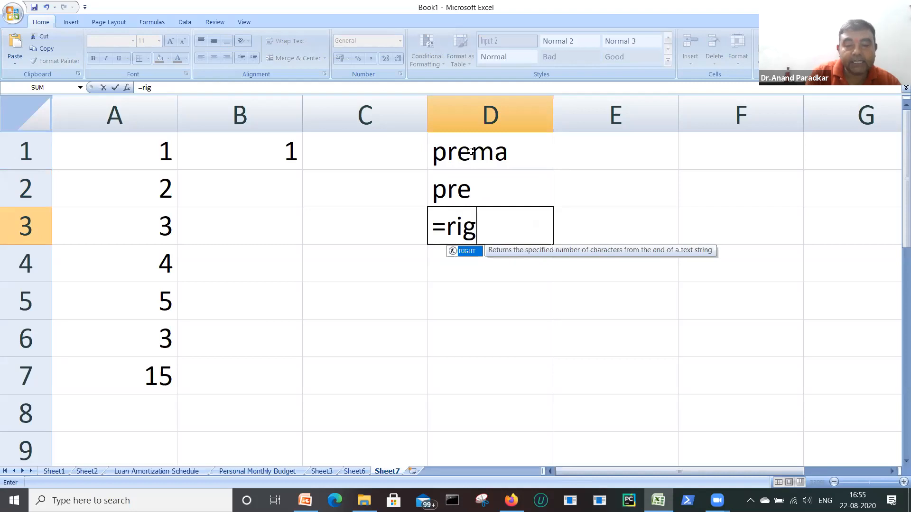
key(Tab)
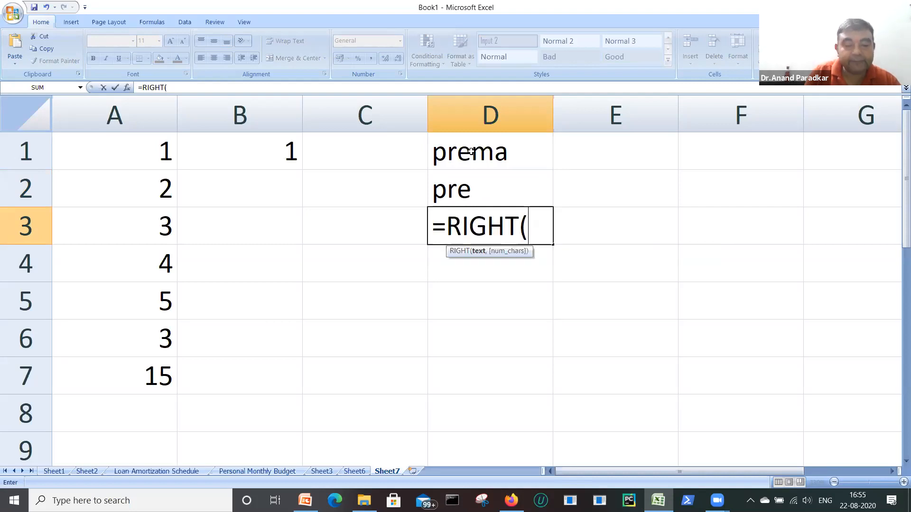
click(497, 154)
text(,)
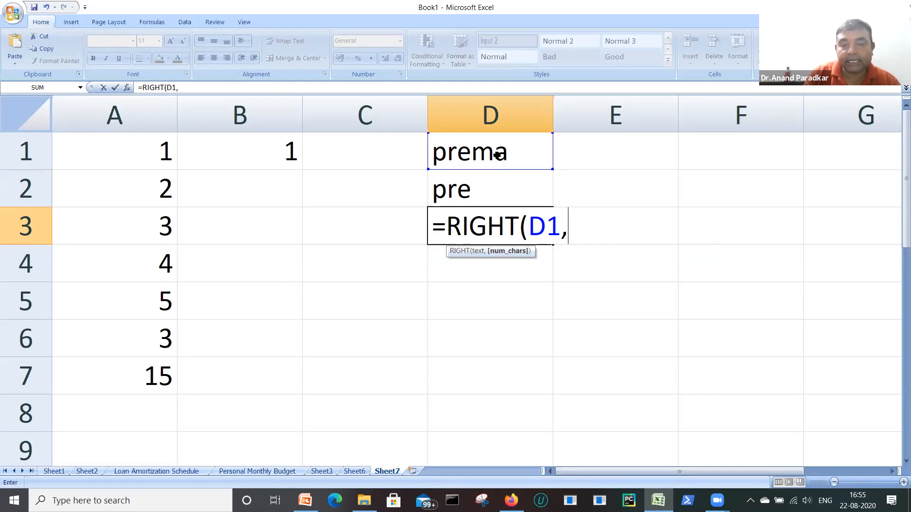
text(3)
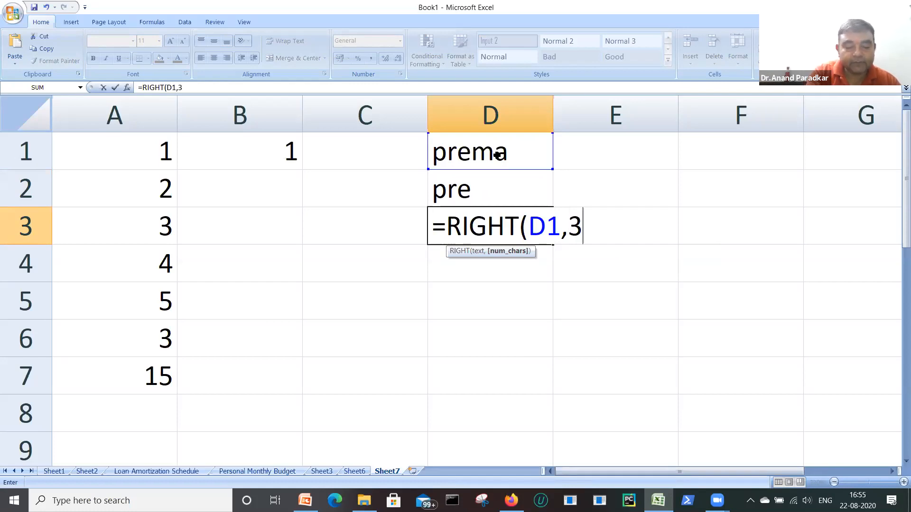
text())
key(Return)
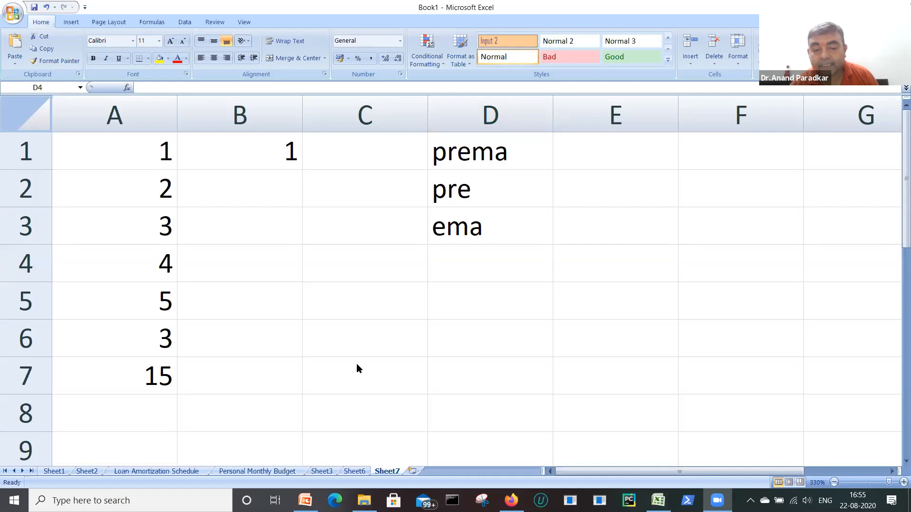
Annotate the letters of the word in cell D1 with handwritten red numbers 1 to 5, and clear the drawings
mouse_move(435, 142)
mouse_down()
mouse_move(438, 115)
mouse_move(452, 115)
mouse_up()
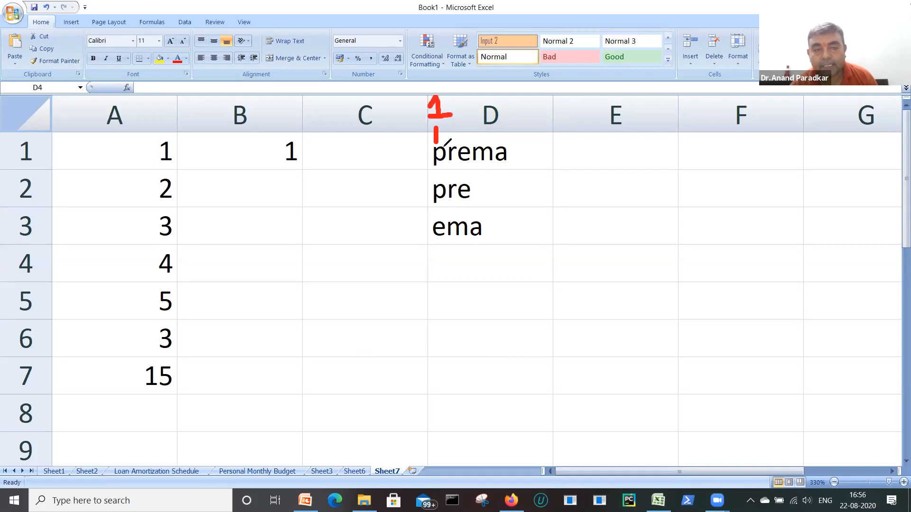
mouse_move(451, 147)
mouse_down()
mouse_move(469, 95)
mouse_move(461, 110)
mouse_move(470, 112)
mouse_up()
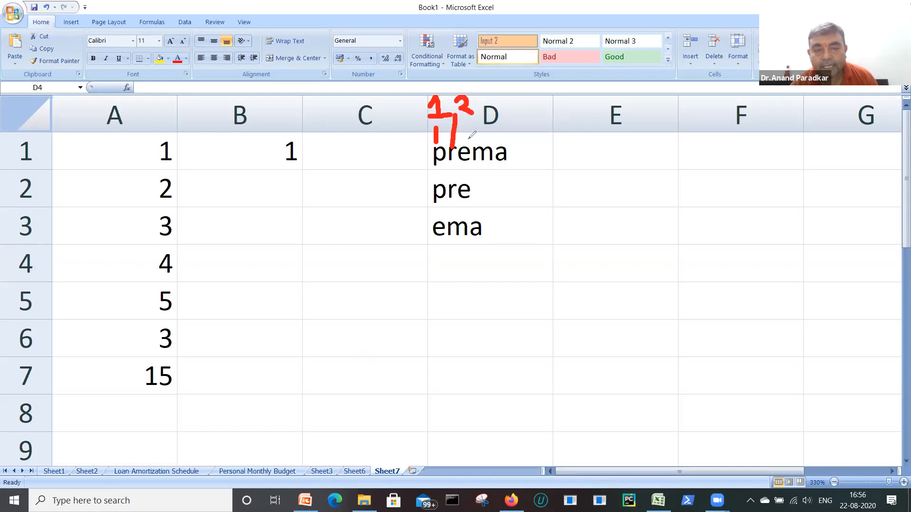
mouse_move(468, 144)
mouse_down()
mouse_move(482, 104)
mouse_move(503, 90)
mouse_up()
drag(503, 90, 494, 97)
mouse_move(480, 143)
mouse_down()
mouse_move(523, 99)
mouse_move(534, 107)
mouse_up()
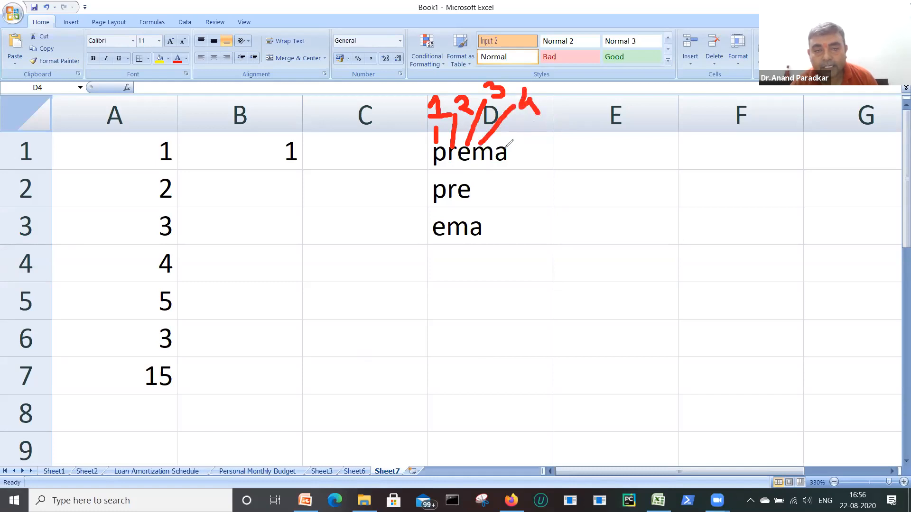
mouse_move(503, 149)
mouse_down()
mouse_move(545, 136)
mouse_move(586, 141)
mouse_move(569, 147)
mouse_up()
drag(590, 112, 559, 124)
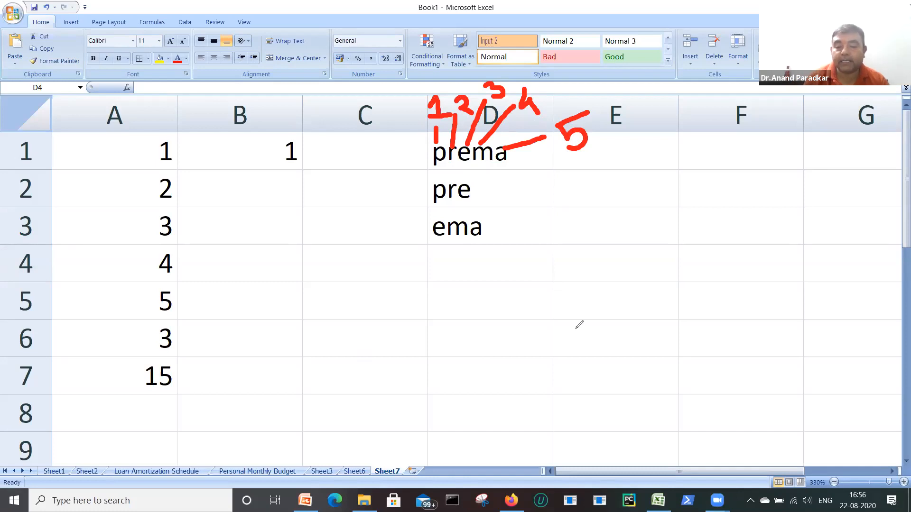
key(e)
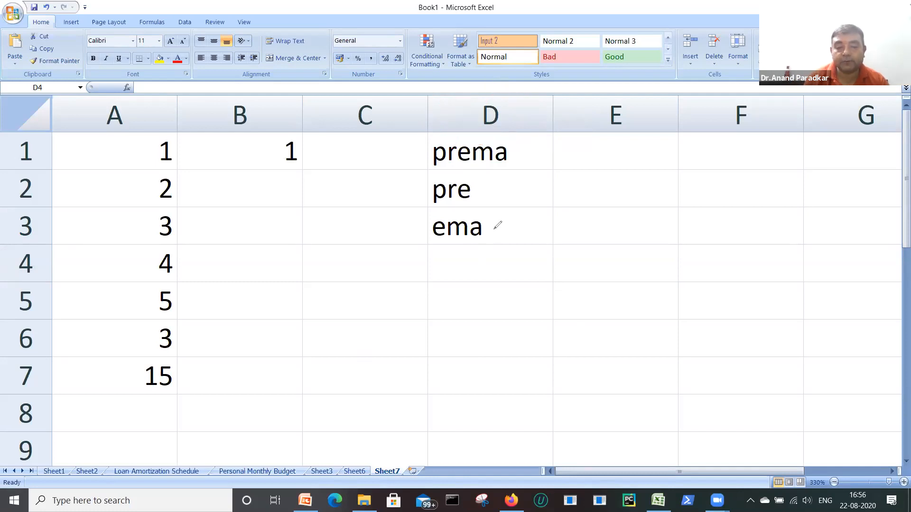
Enter a MID formula in cell D4 that extracts 2 characters from D1, starting at character 3
click(451, 260)
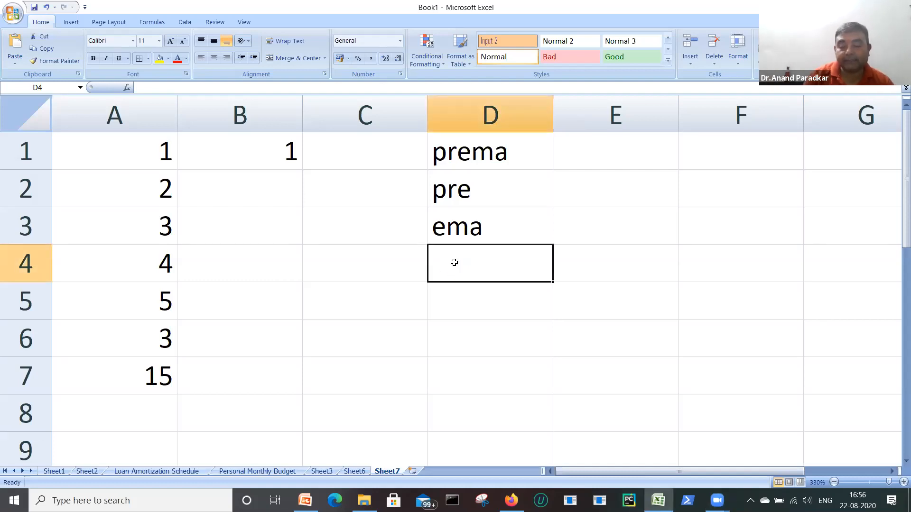
text(=)
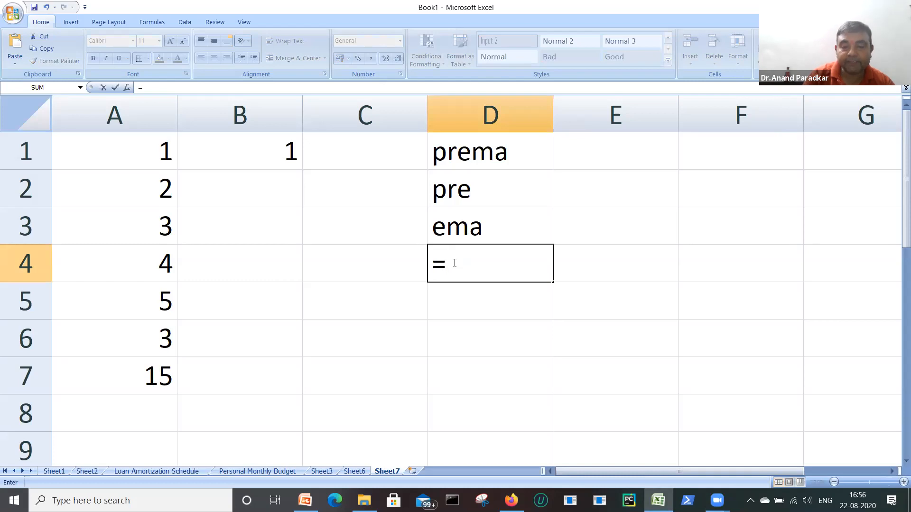
text(mi)
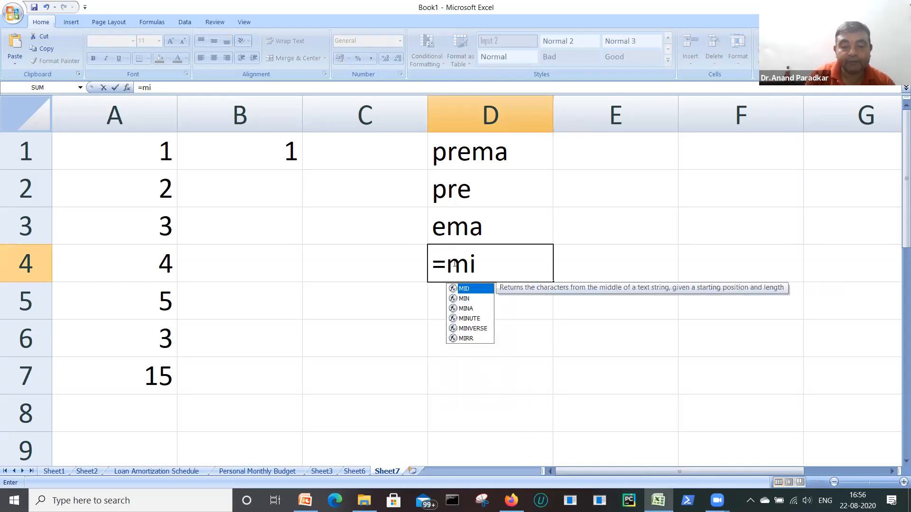
key(Tab)
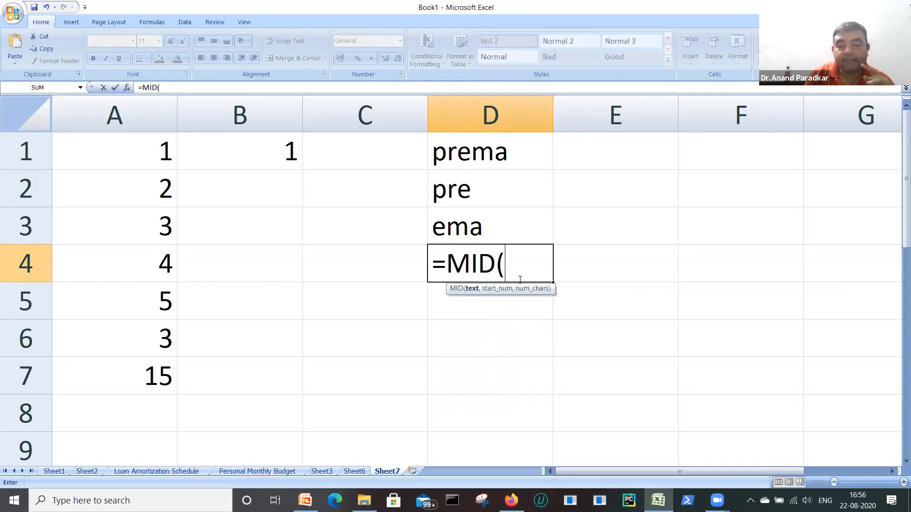
click(478, 152)
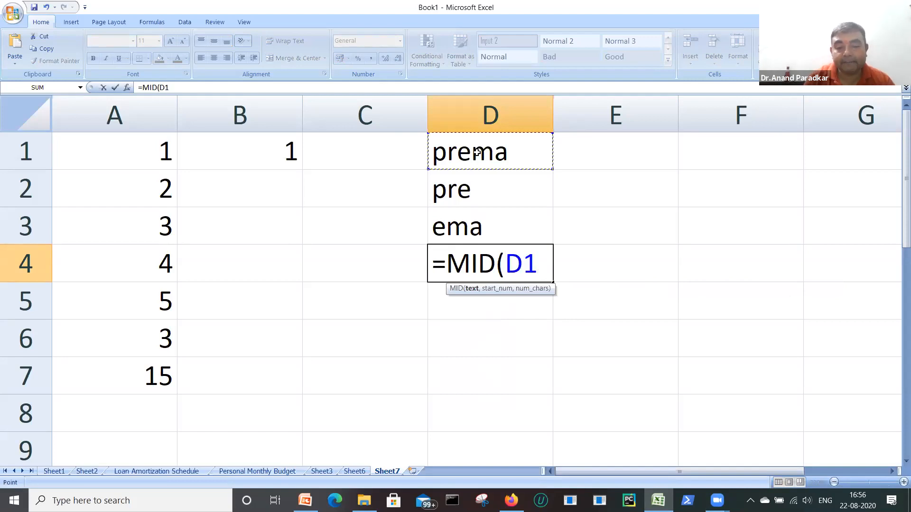
text(,)
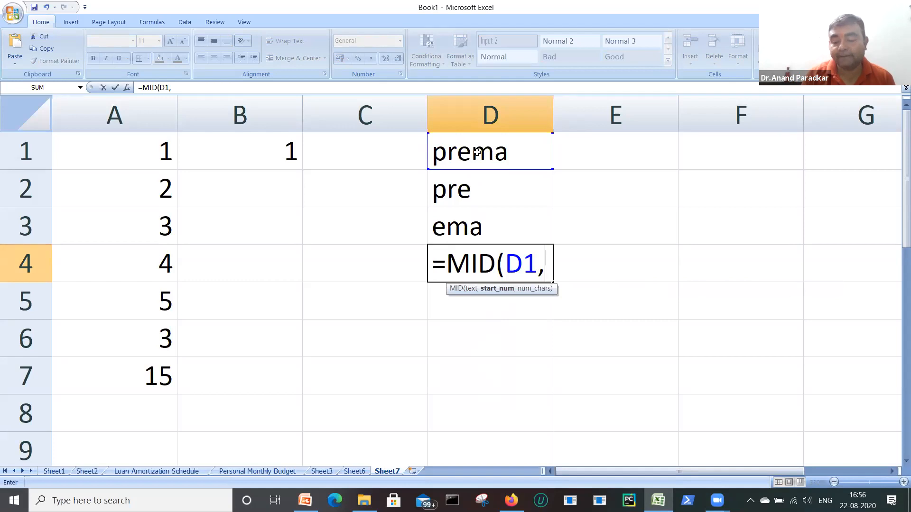
text(3.)
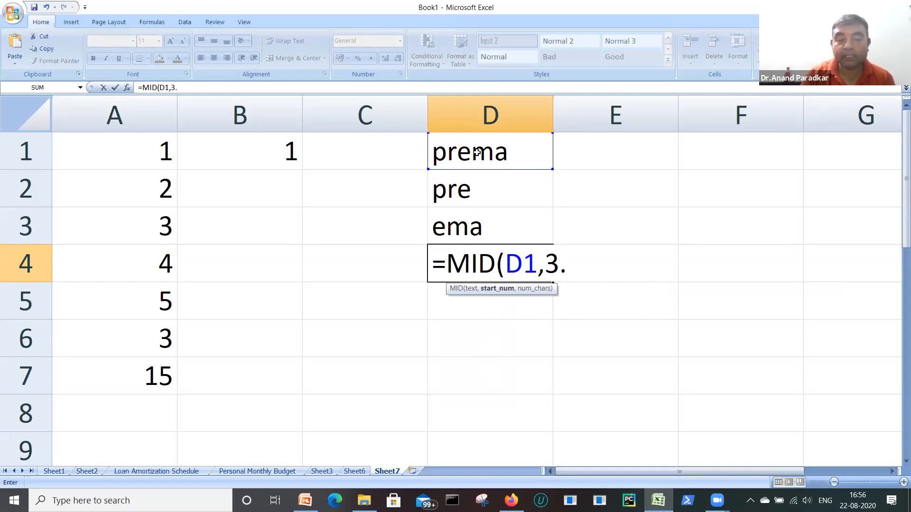
key(BackSpace)
text(,)
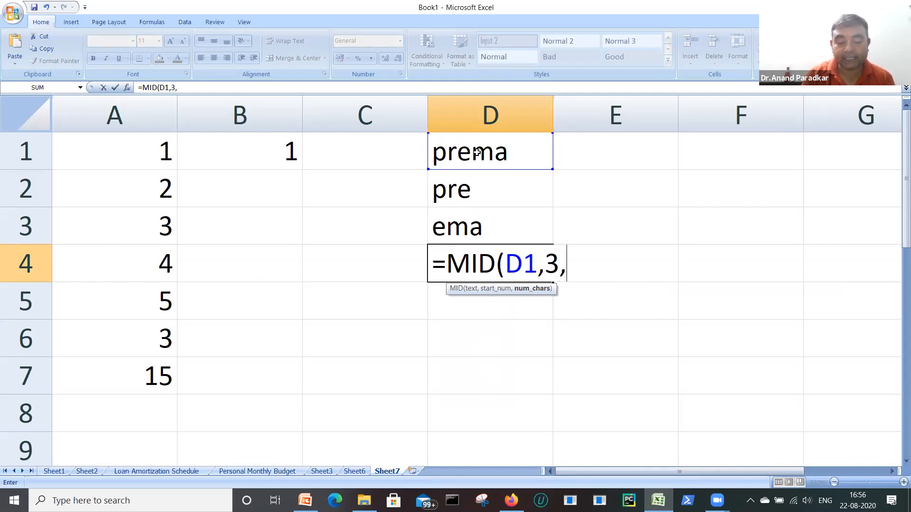
text(2))
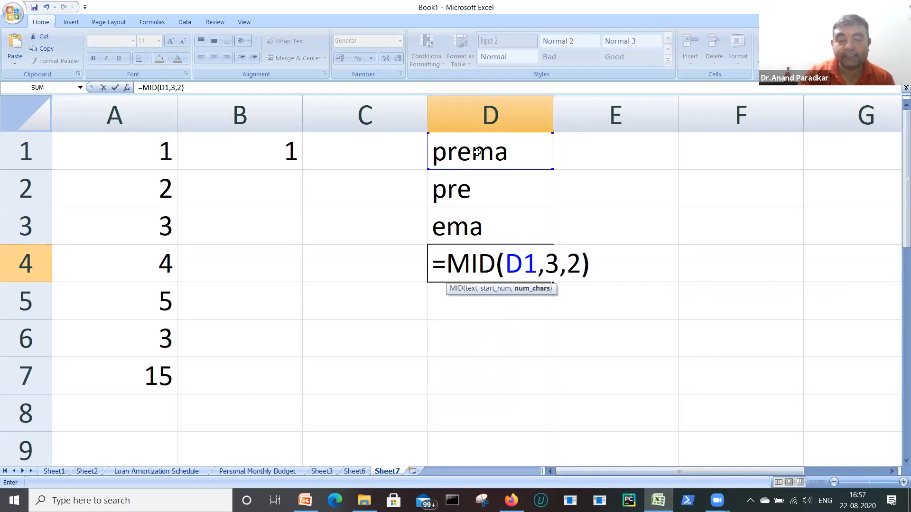
key(Return)
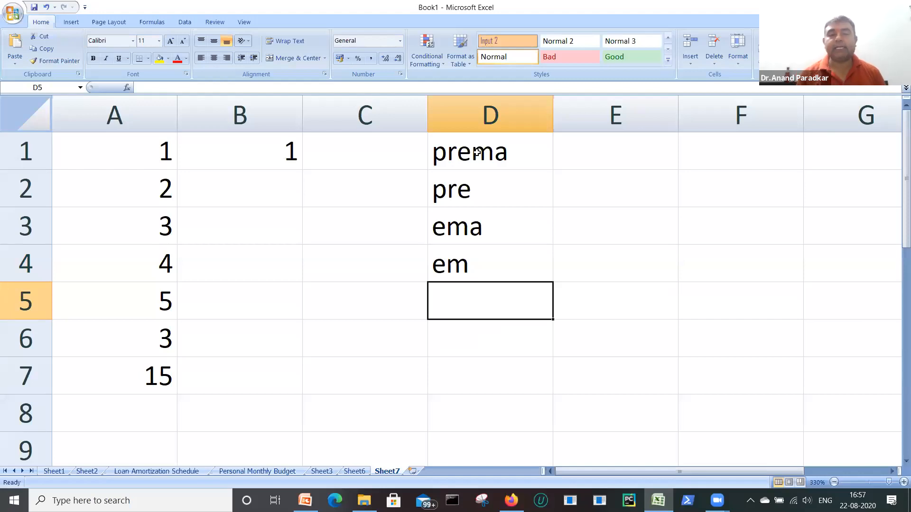
Append a space and the word bhopal to the sample name in cell D1
click(477, 152)
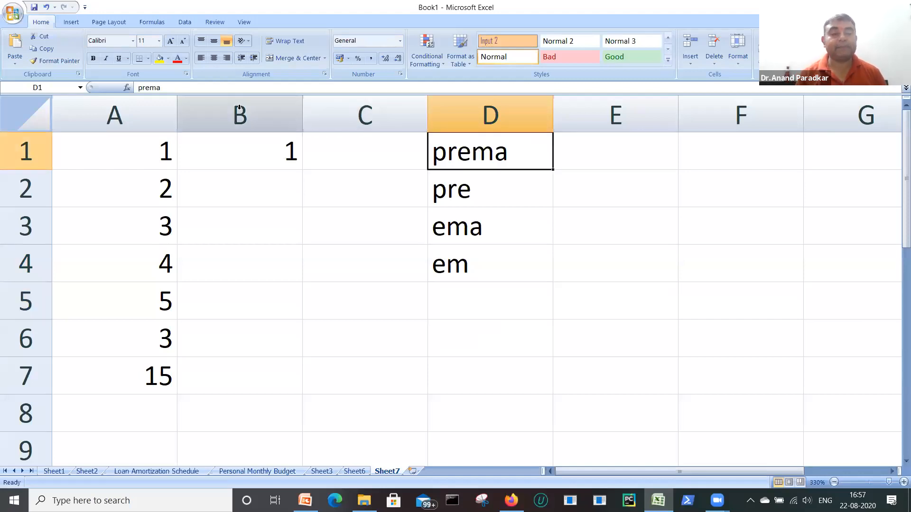
key(F2)
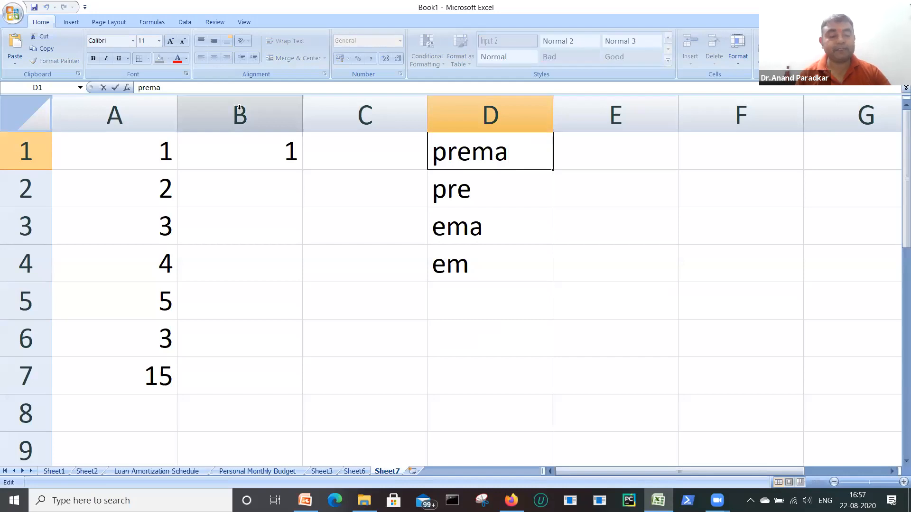
click(492, 230)
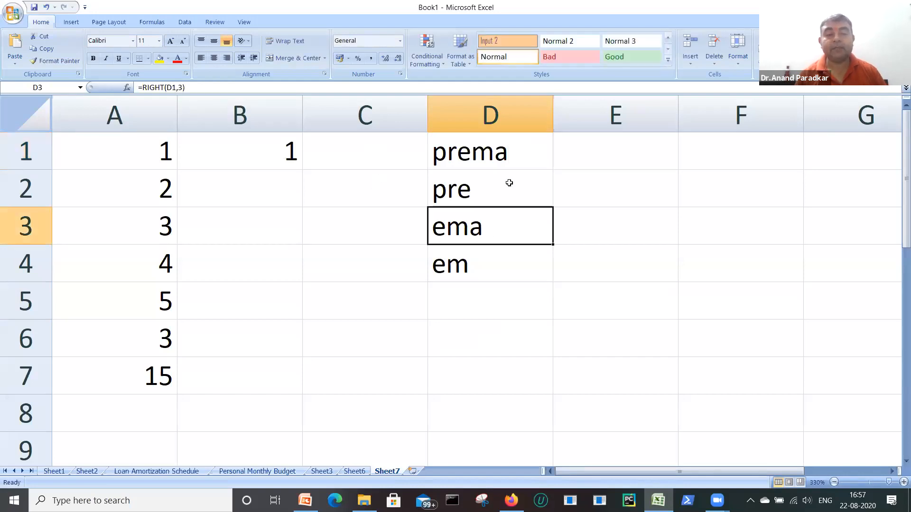
click(507, 152)
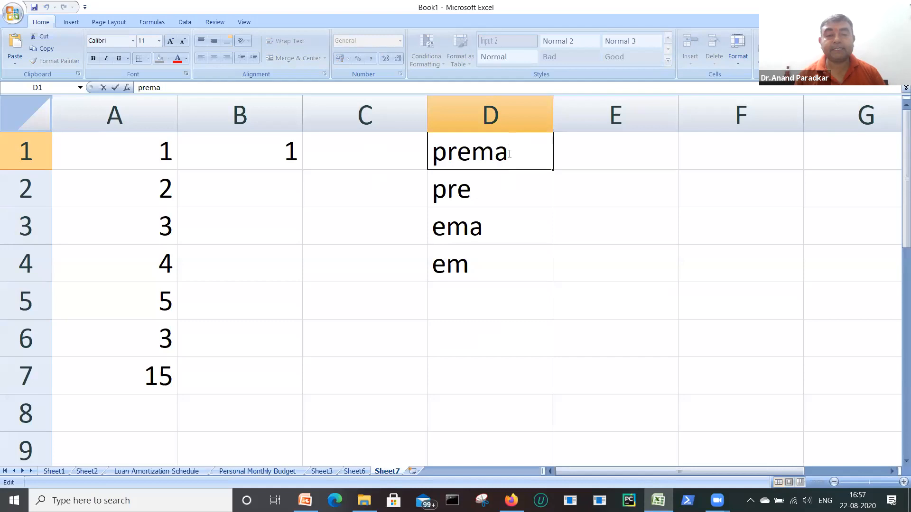
click(542, 234)
click(510, 160)
key(F2)
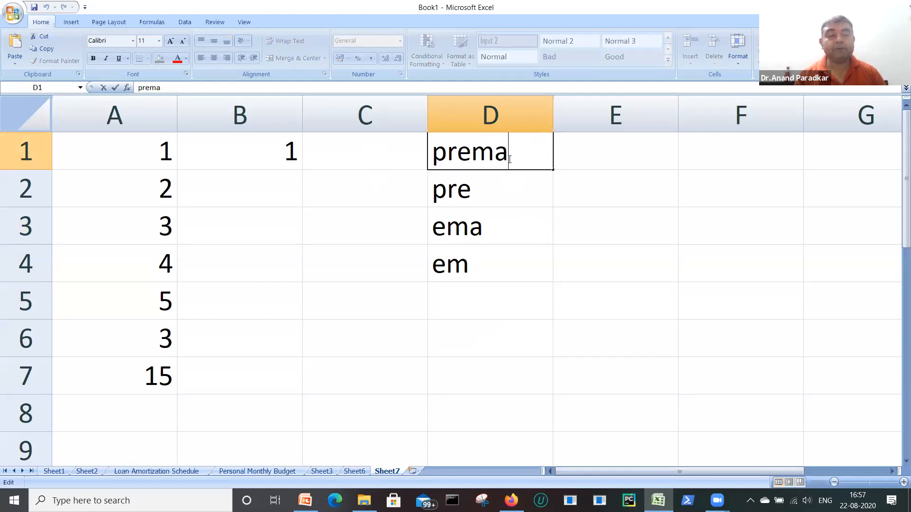
text(b)
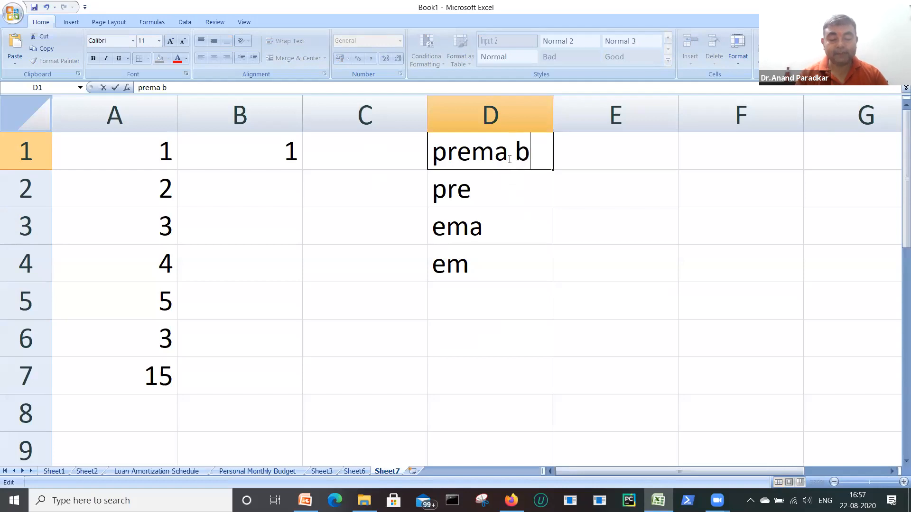
text(hopal)
key(Return)
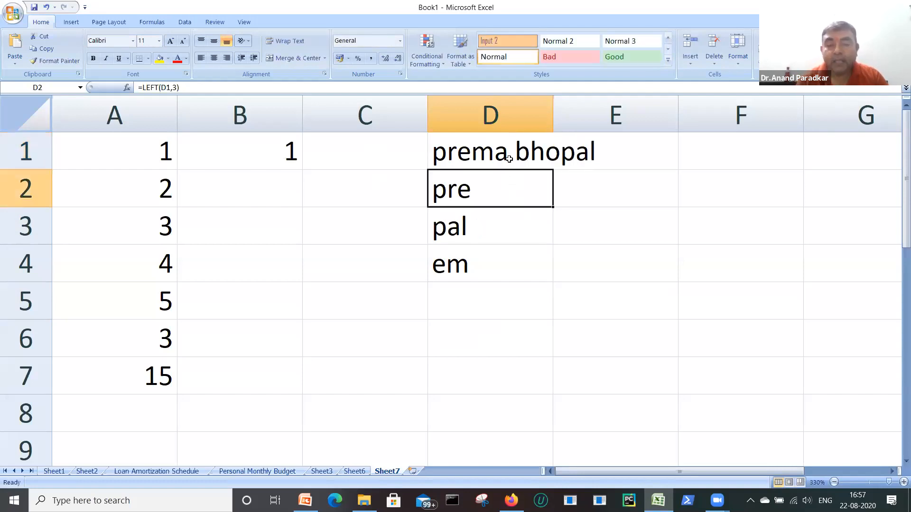
Enter a SUBSTITUTE formula in cell D5 that replaces "bhopal" with "indore" in the text of D1, and review it
key(Down)
key(Down)
key(Down)
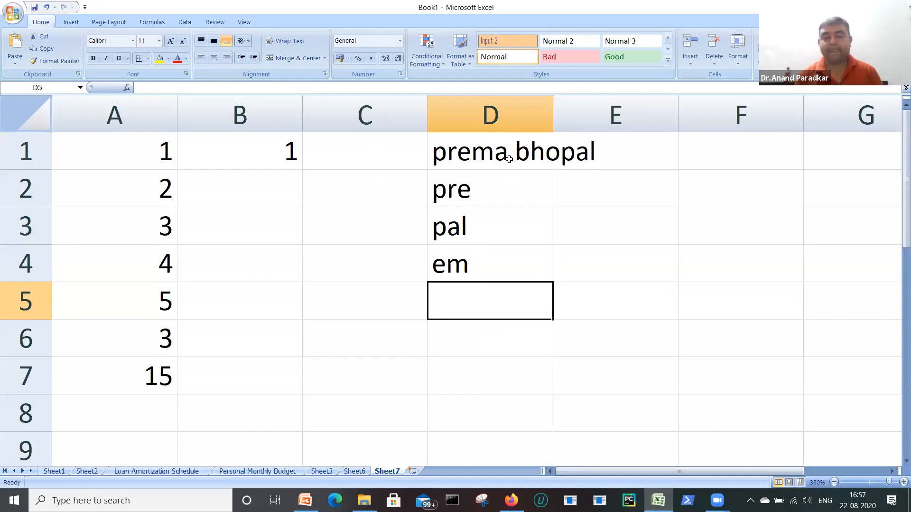
text(=)
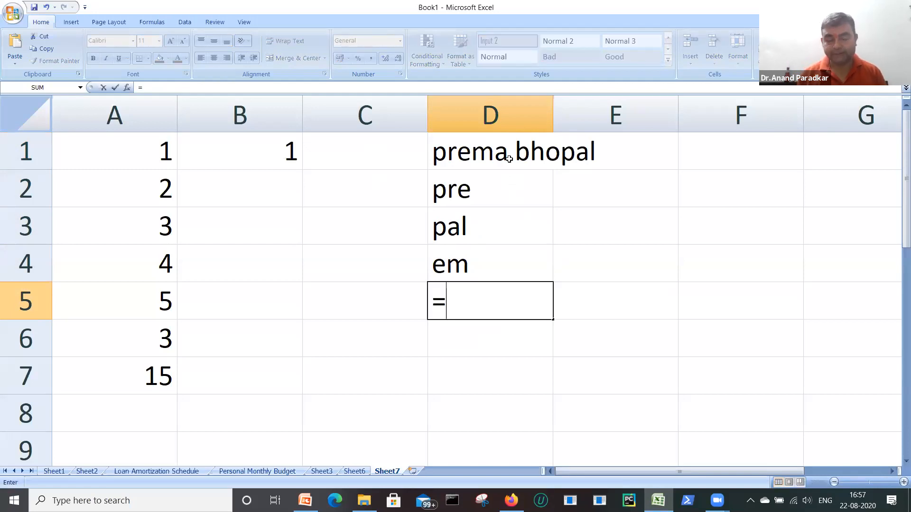
text(su)
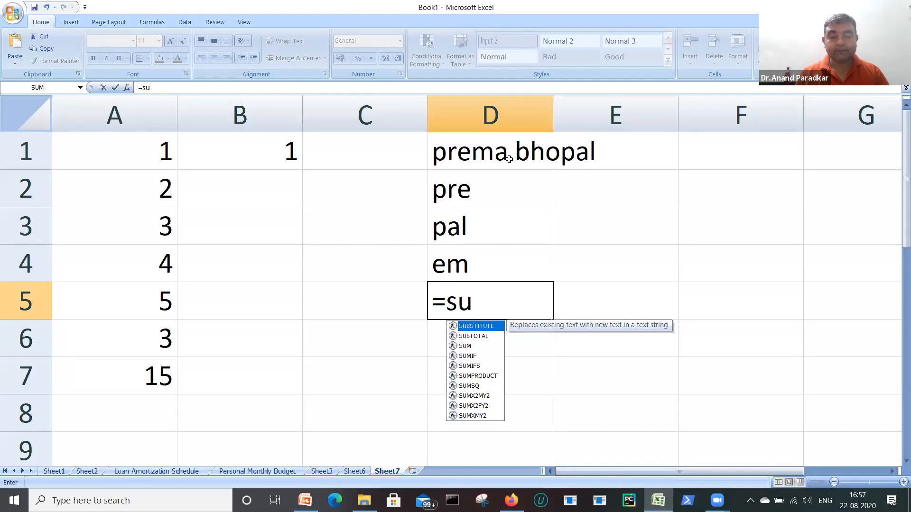
key(Tab)
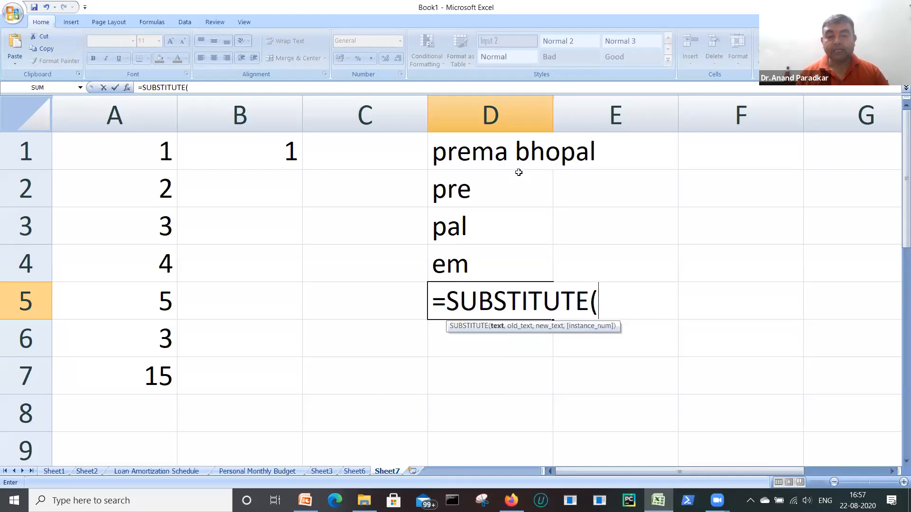
click(516, 160)
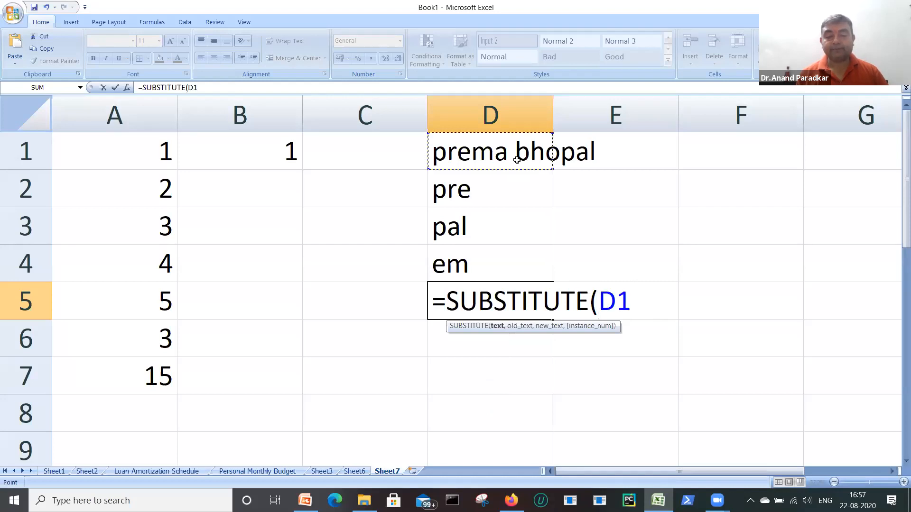
text(,)
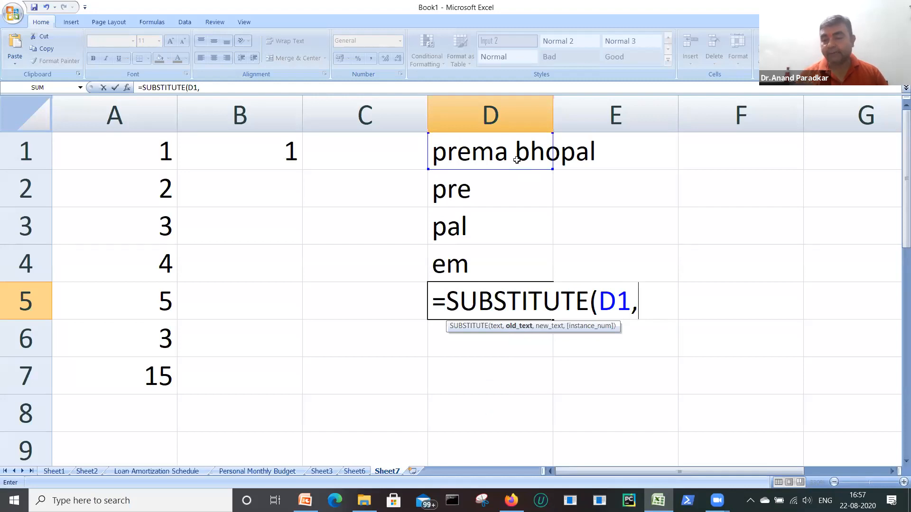
text(")
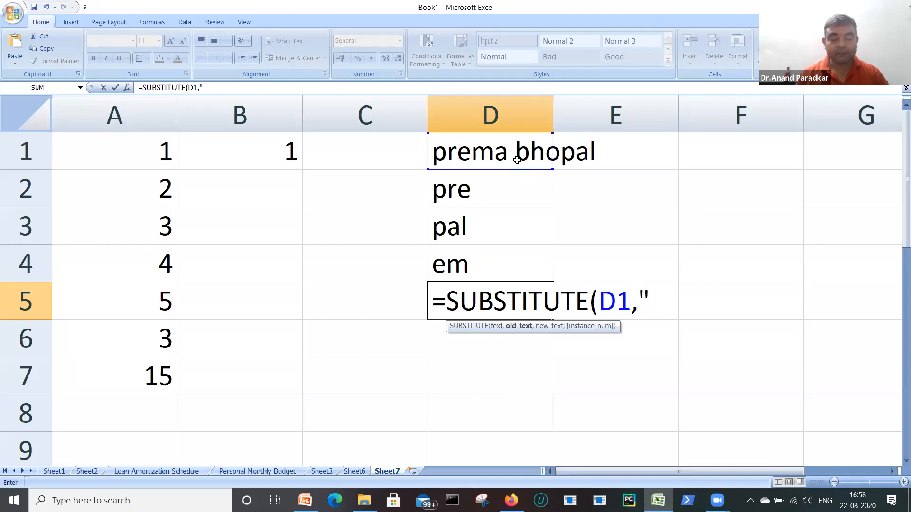
text(bhopal",)
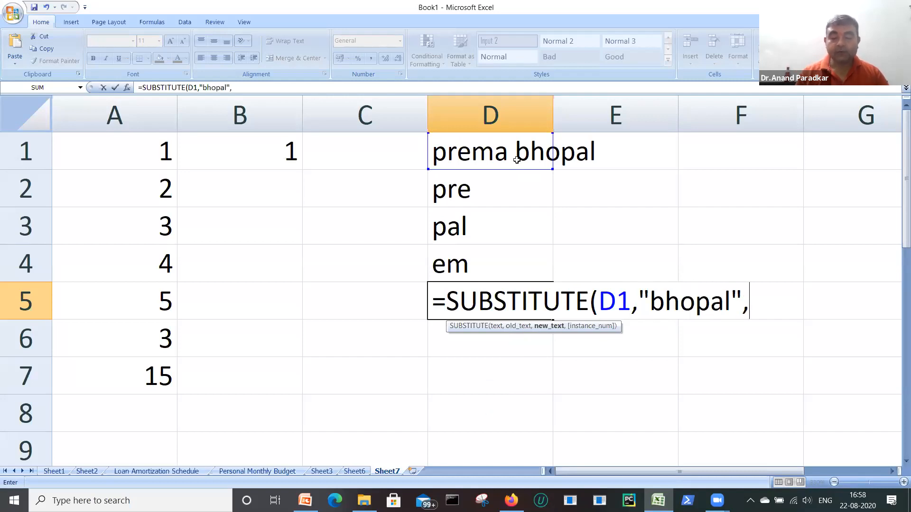
text("indo)
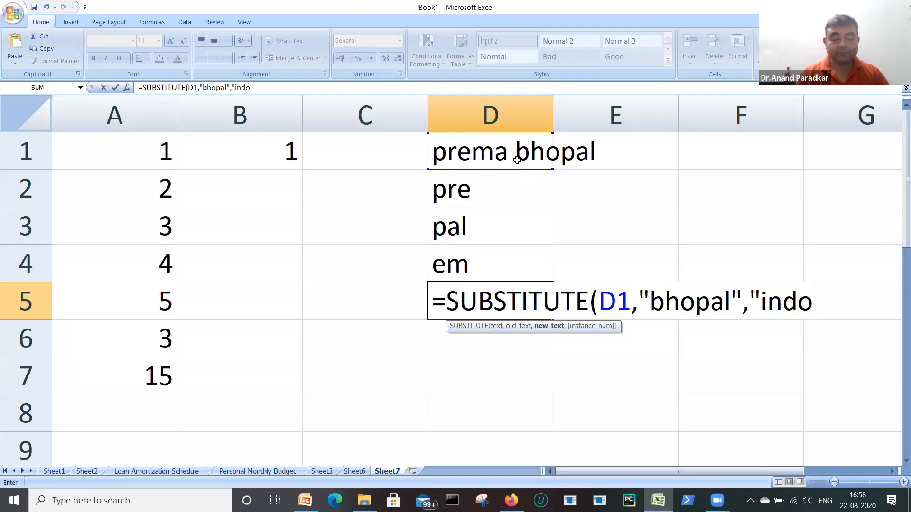
text(re")
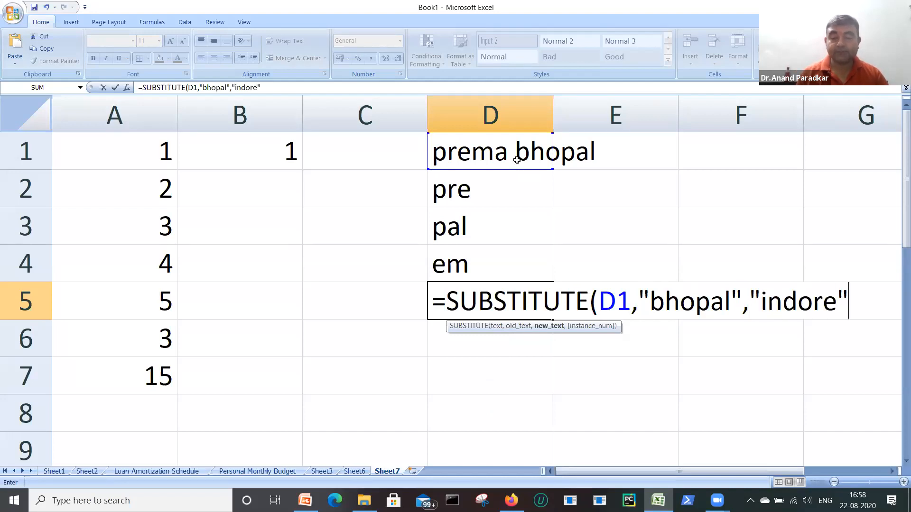
text())
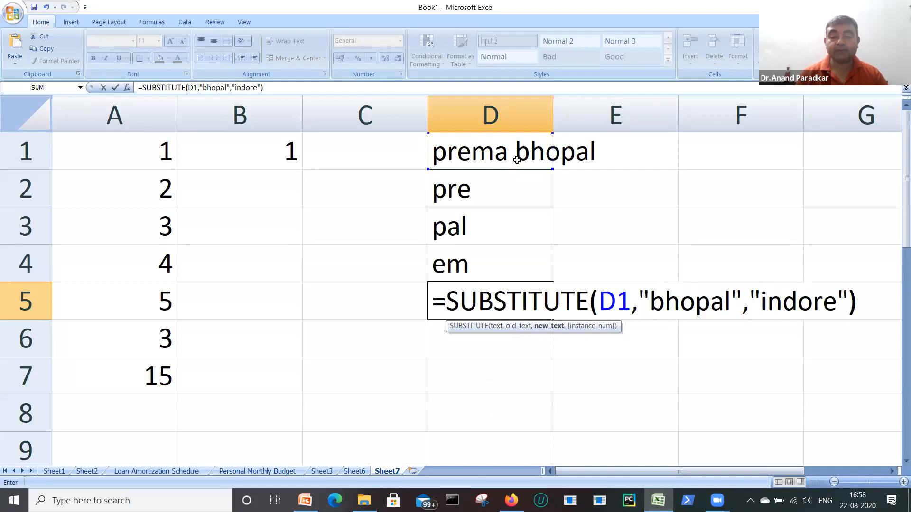
key(Return)
click(563, 230)
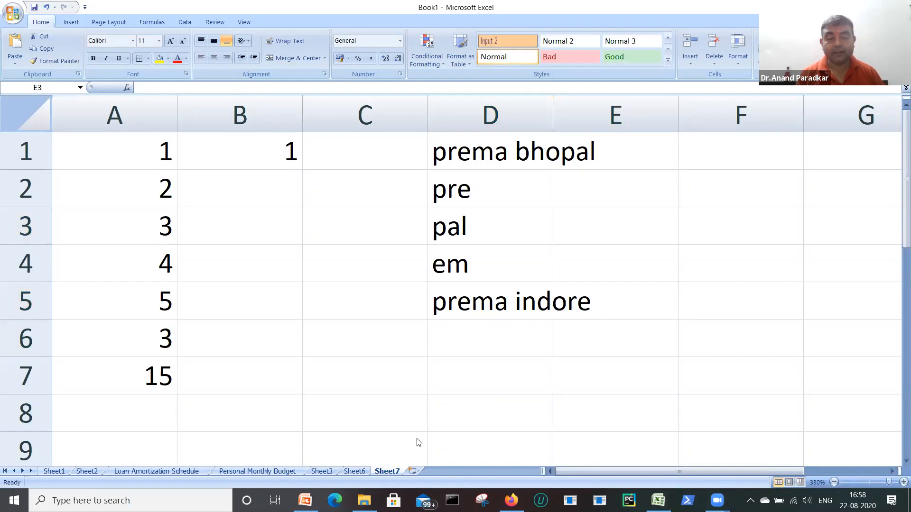
click(549, 298)
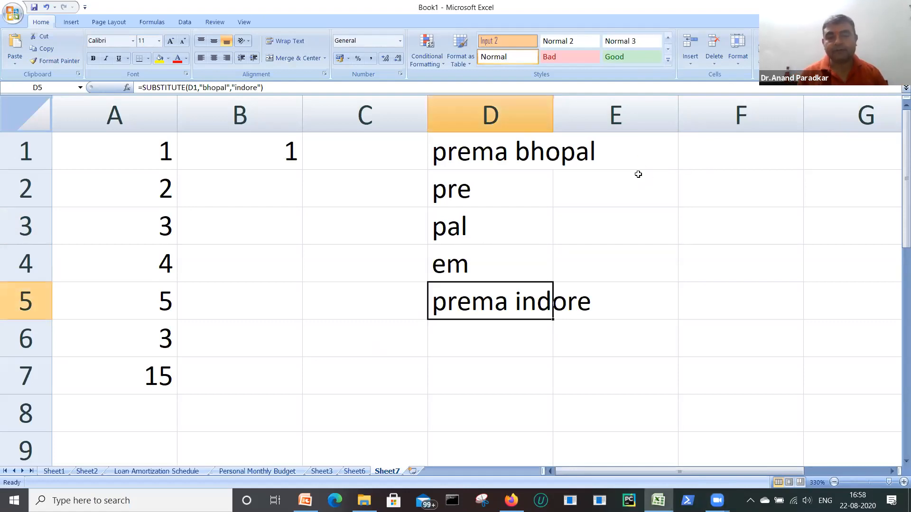
Enter the formula =NOW() in cell C2 and check the cell's formula
click(343, 188)
text(=)
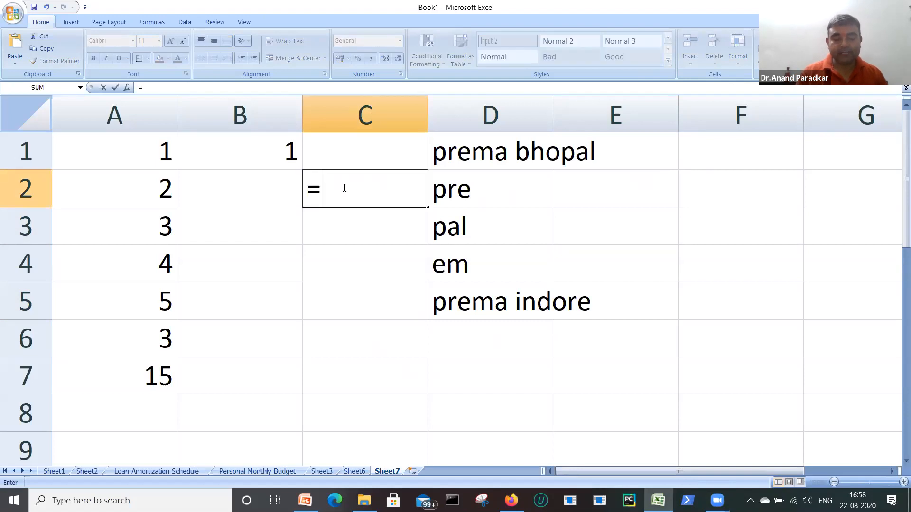
text(now)
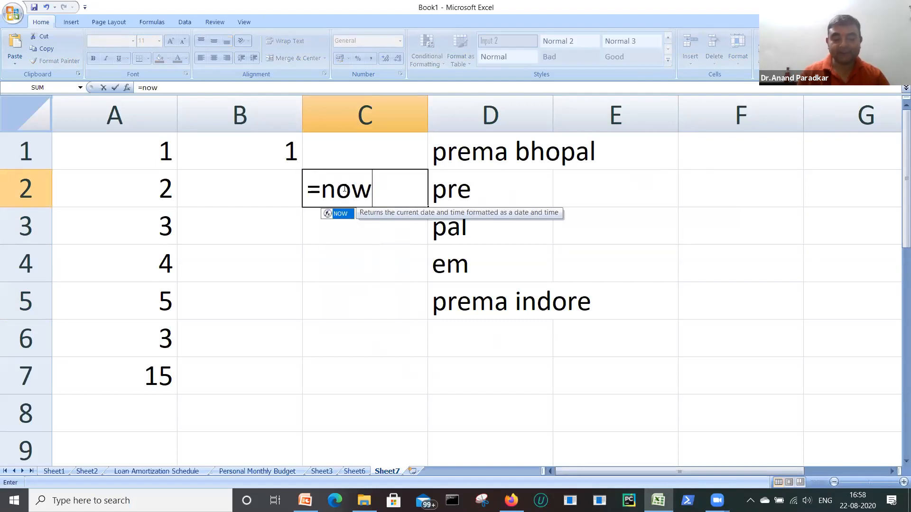
text(())
key(Return)
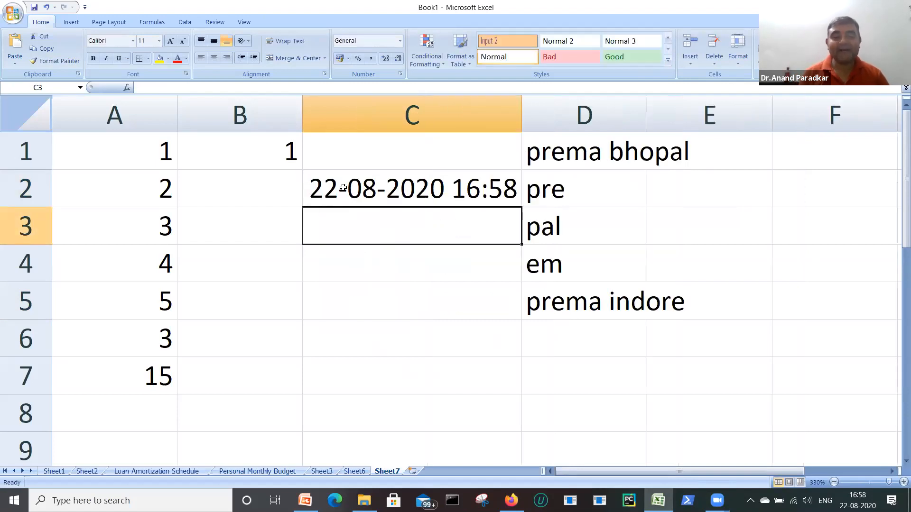
click(413, 199)
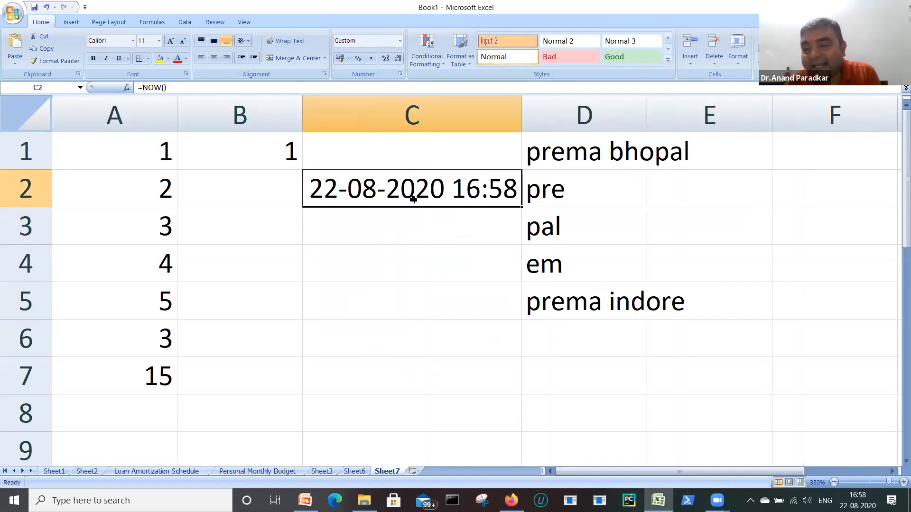
key(Return)
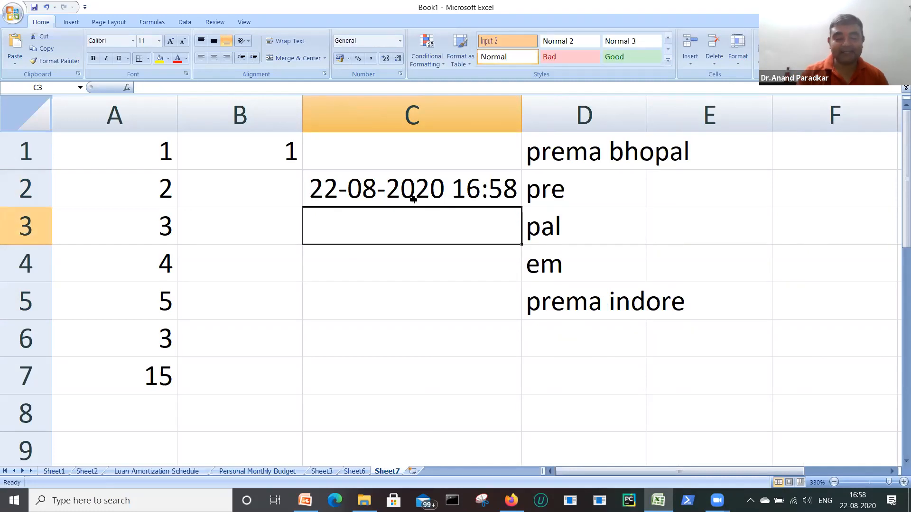
Enter the formula =TODAY() in cell C3
text(=to)
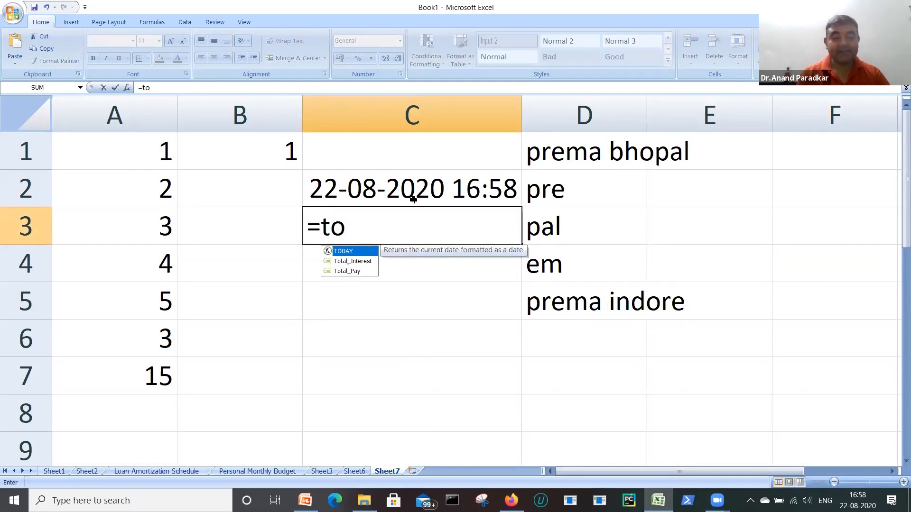
key(Tab)
text())
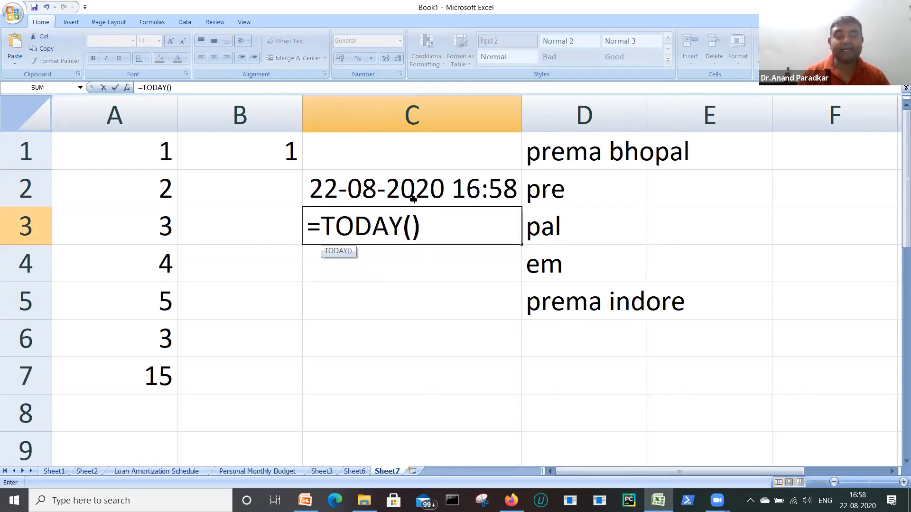
key(Return)
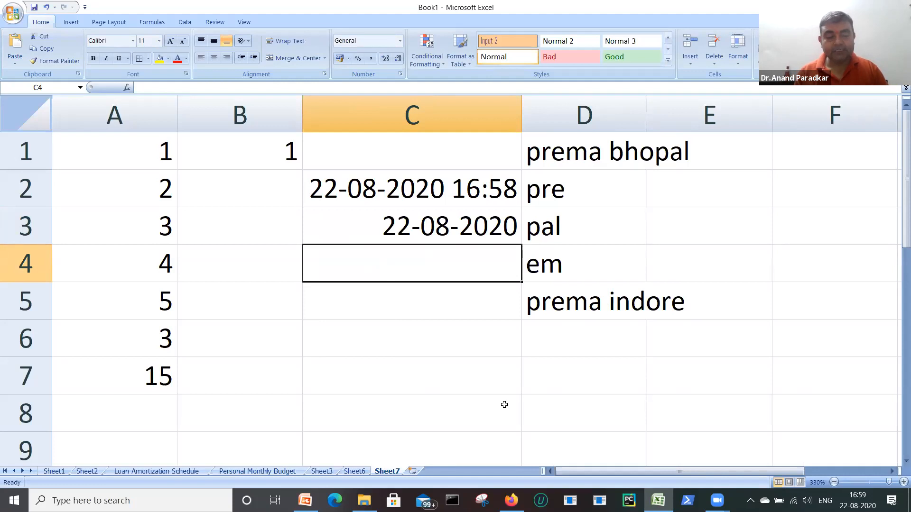
Switch to the basicfirstday presentation in PowerPoint and review the slides from Formula bar through the and/or functions
key(alt+Tab)
click(66, 350)
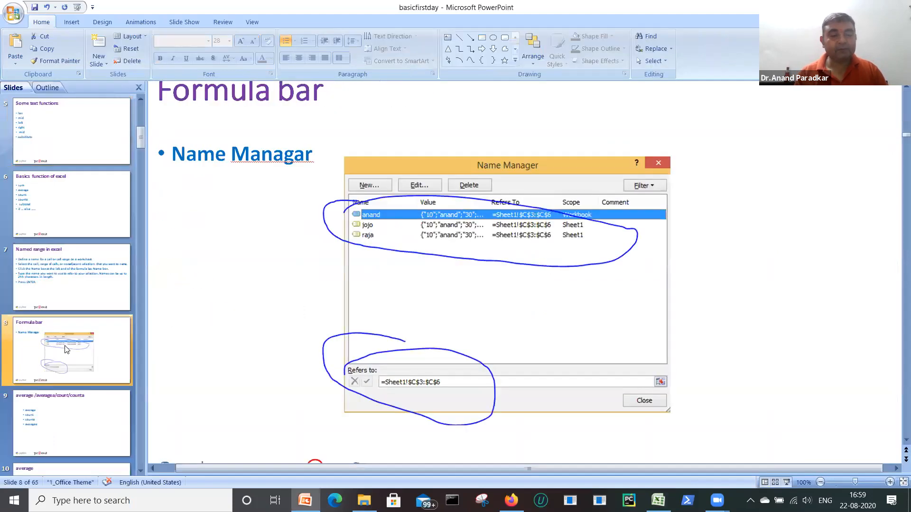
key(Down)
key(Down)
key(Down)
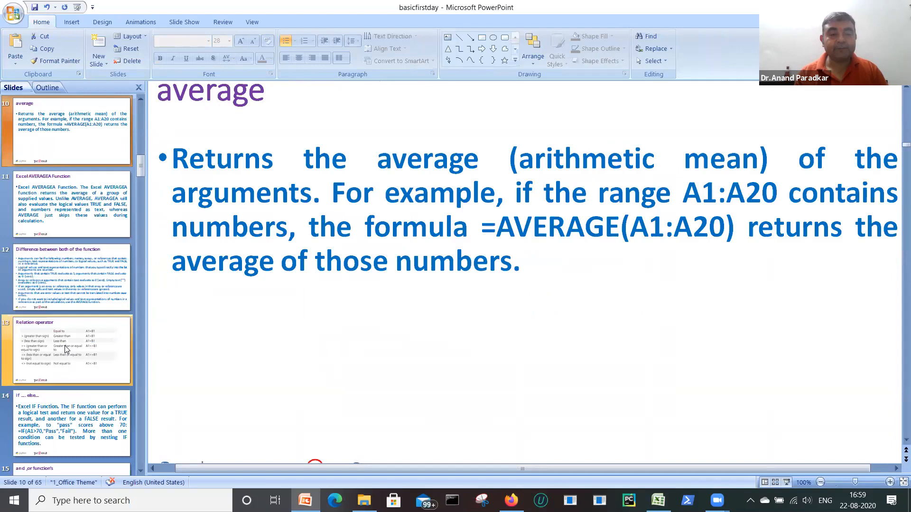
key(Down)
key(Down)
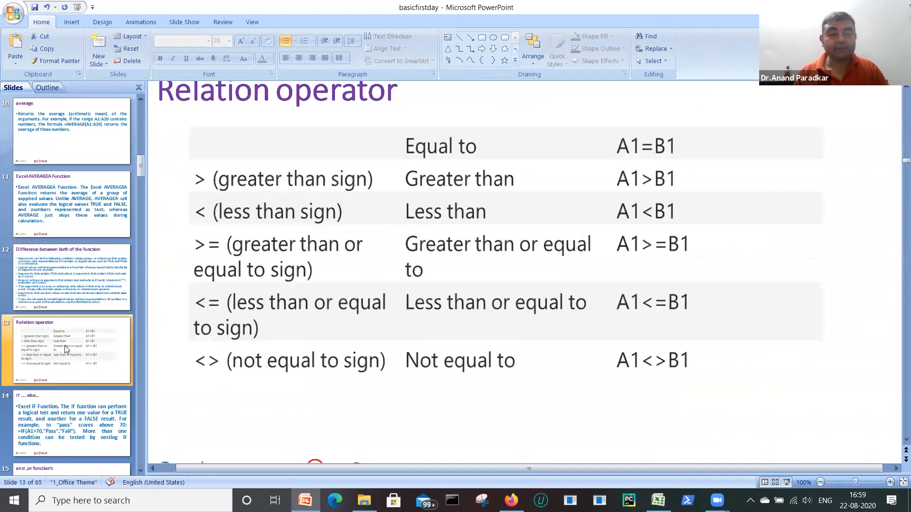
key(Down)
key(Down)
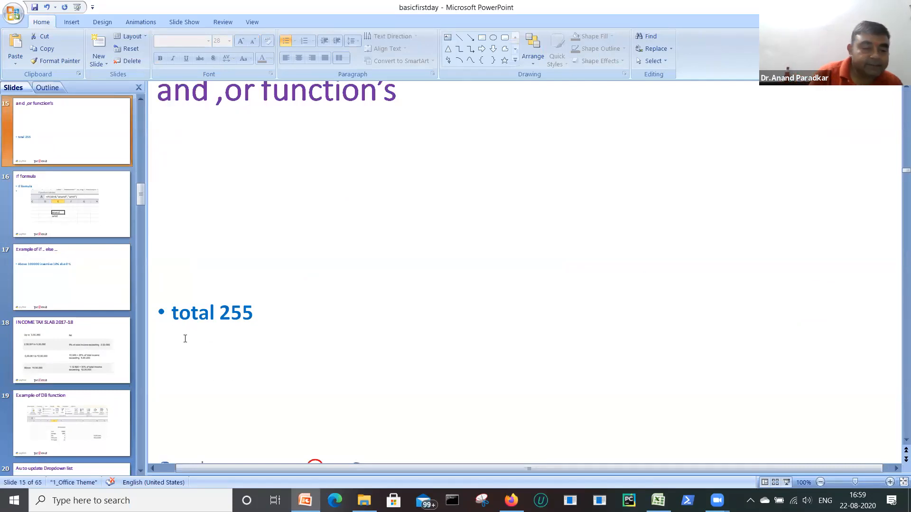
Examine the Example of DB function slide and the Tools in excel slide that follows the Purchase slide
click(82, 424)
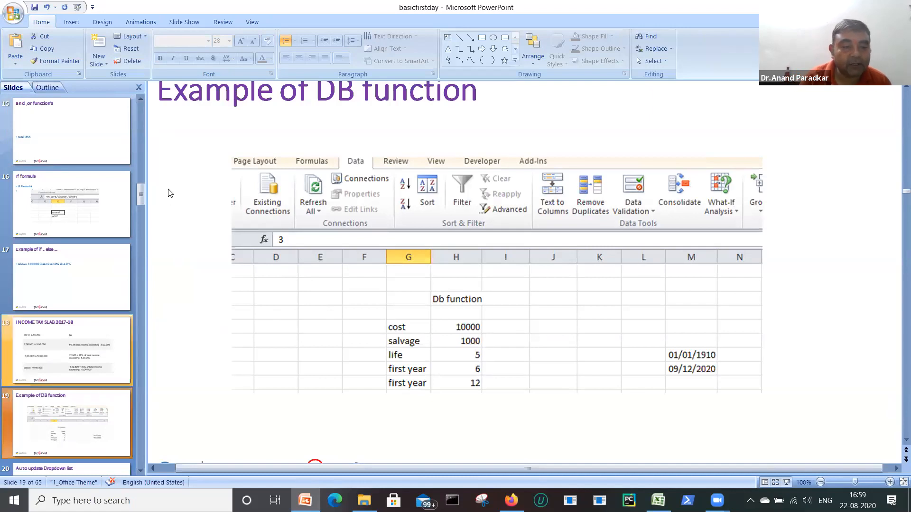
drag(139, 186, 136, 223)
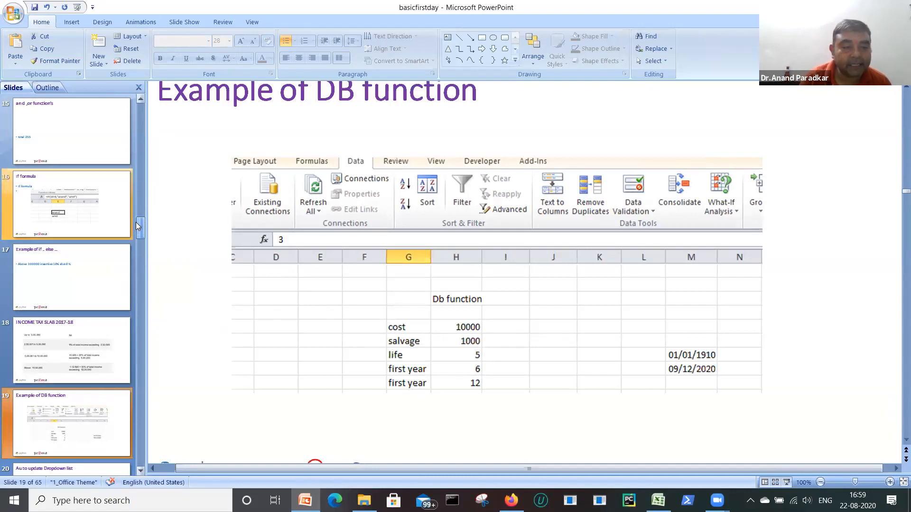
drag(138, 259, 137, 258)
click(71, 409)
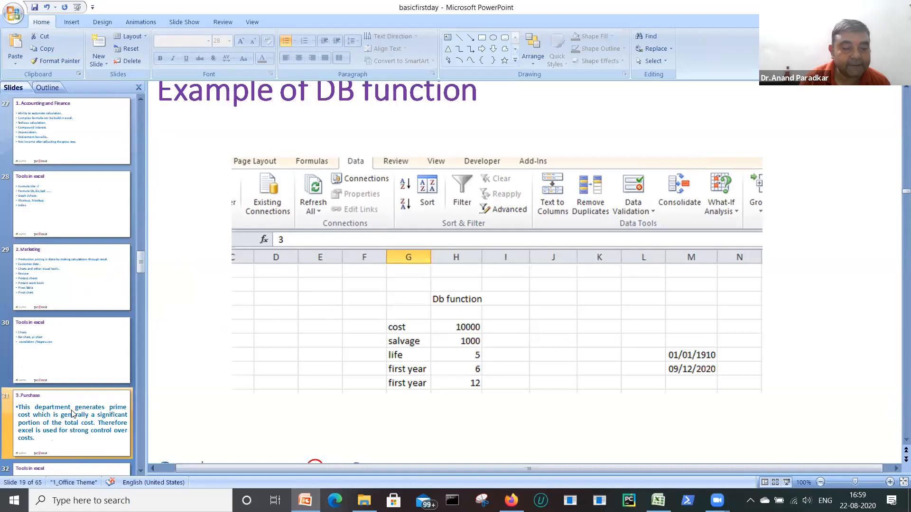
click(86, 472)
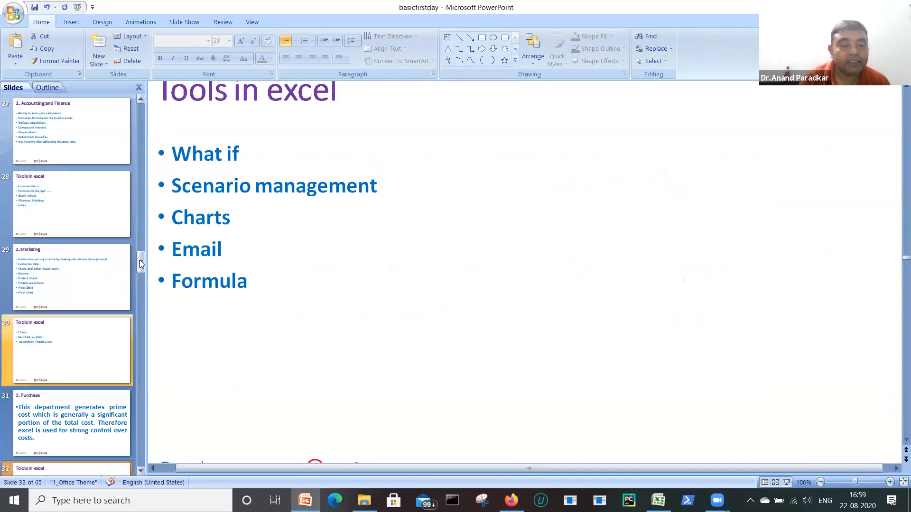
drag(140, 261, 141, 278)
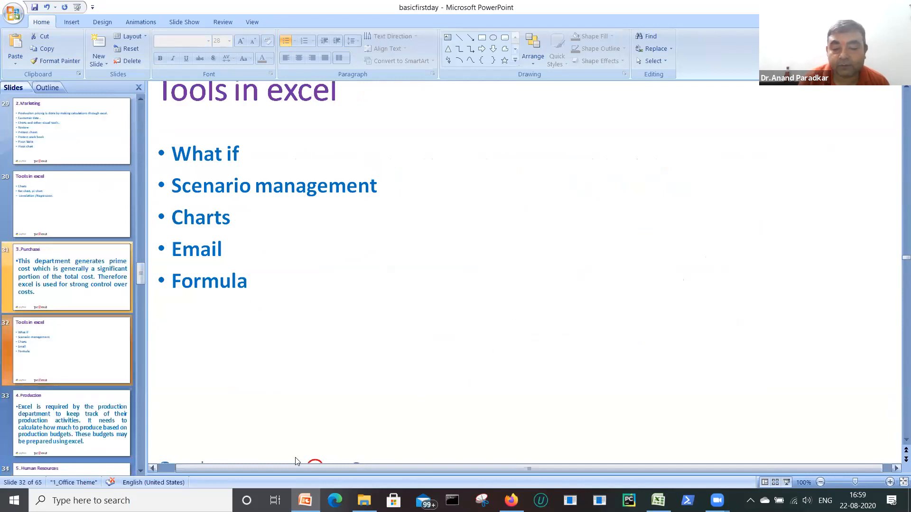
Switch back to Excel and open the recent workbook NPVIRR, dismissing the circular reference warning and the help window
key(alt+Tab)
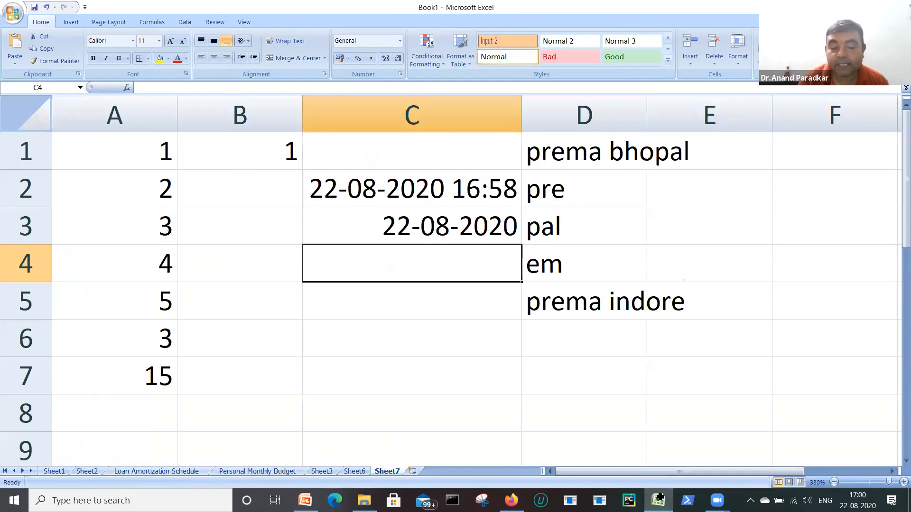
click(10, 7)
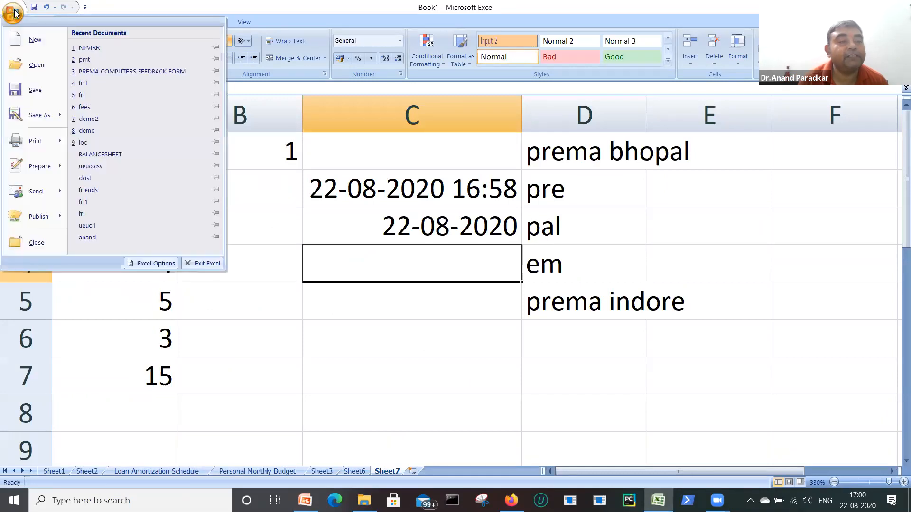
click(106, 46)
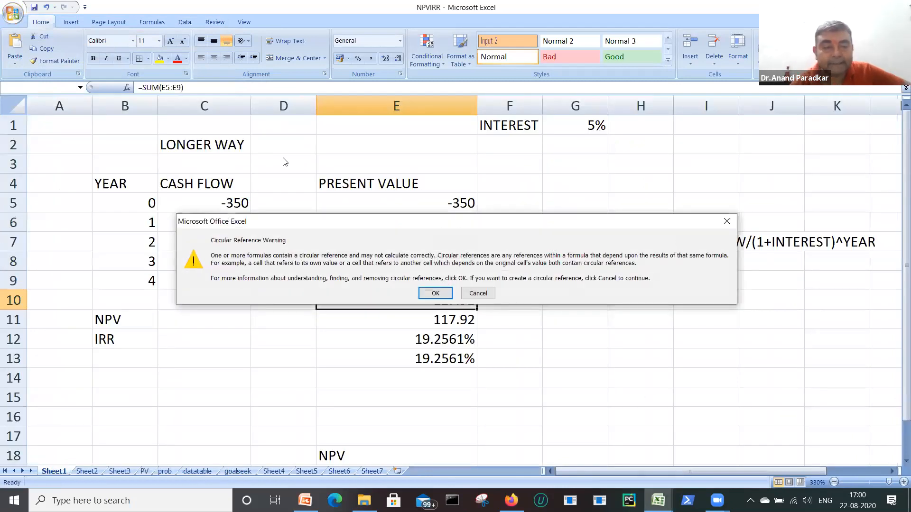
click(437, 293)
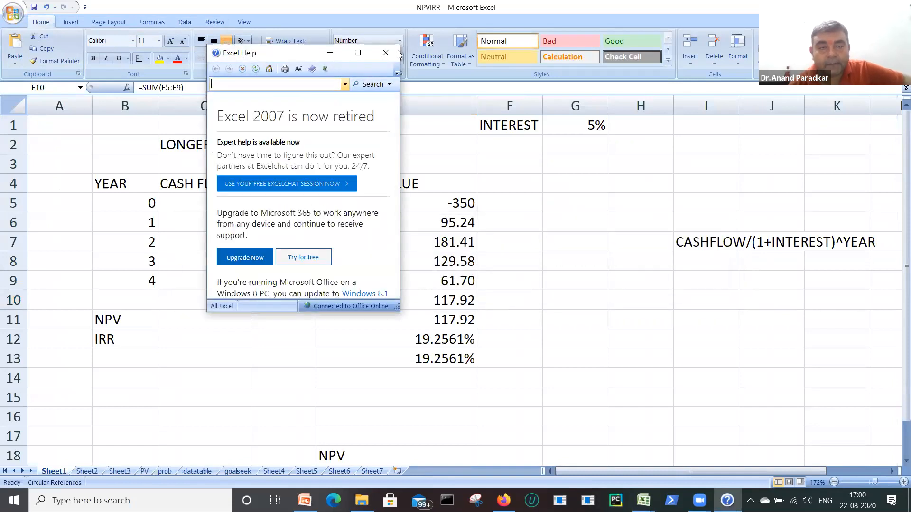
click(386, 52)
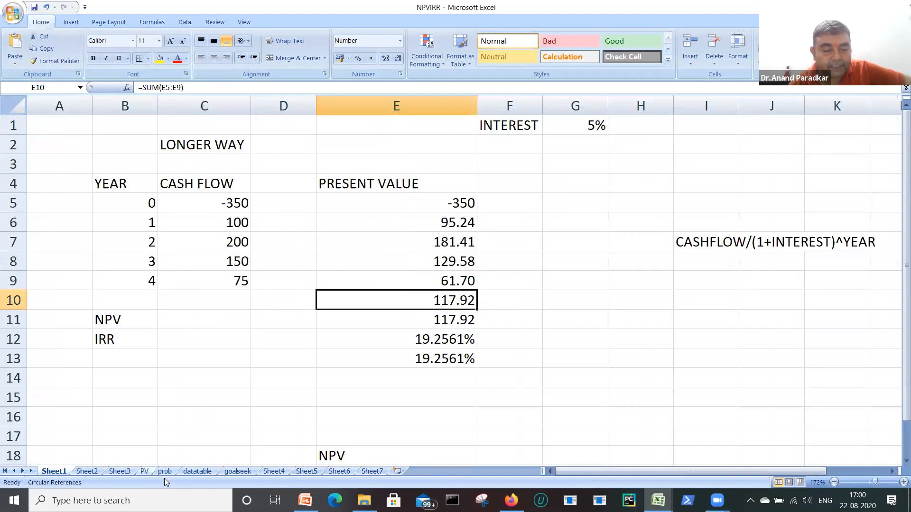
Look through the datatable, PV and Sheet3 worksheets and examine the PMT loan inputs on Sheet2
click(193, 472)
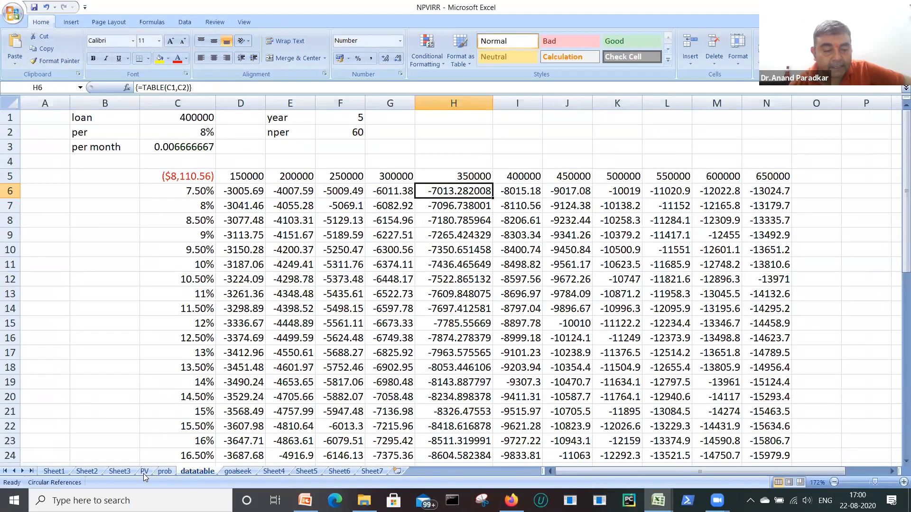
click(144, 472)
click(121, 471)
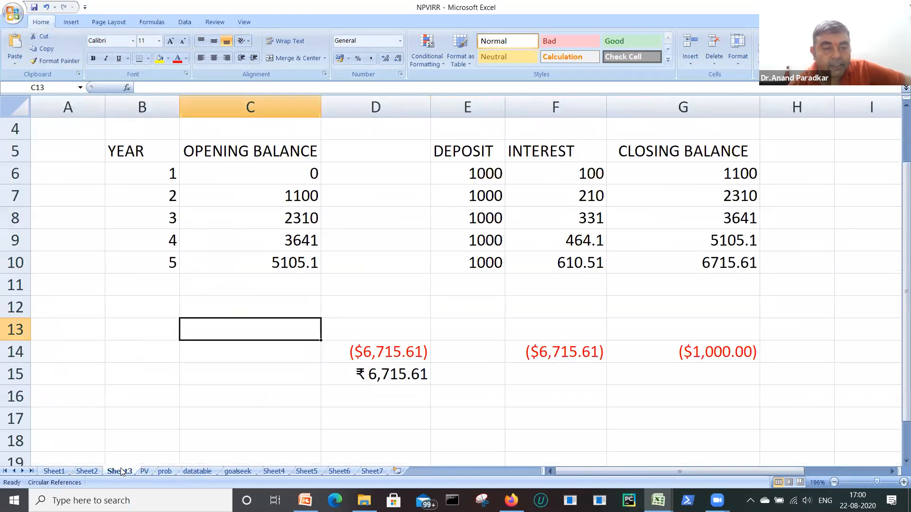
click(95, 472)
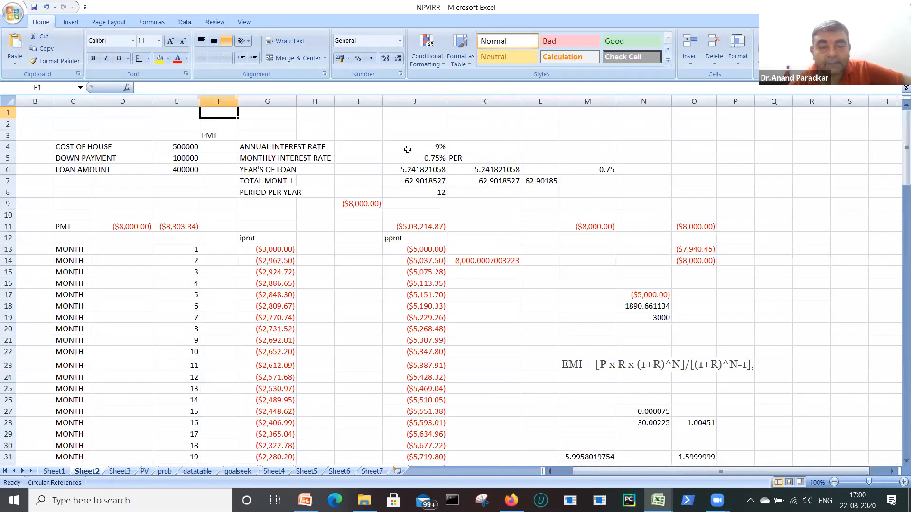
click(424, 150)
click(351, 170)
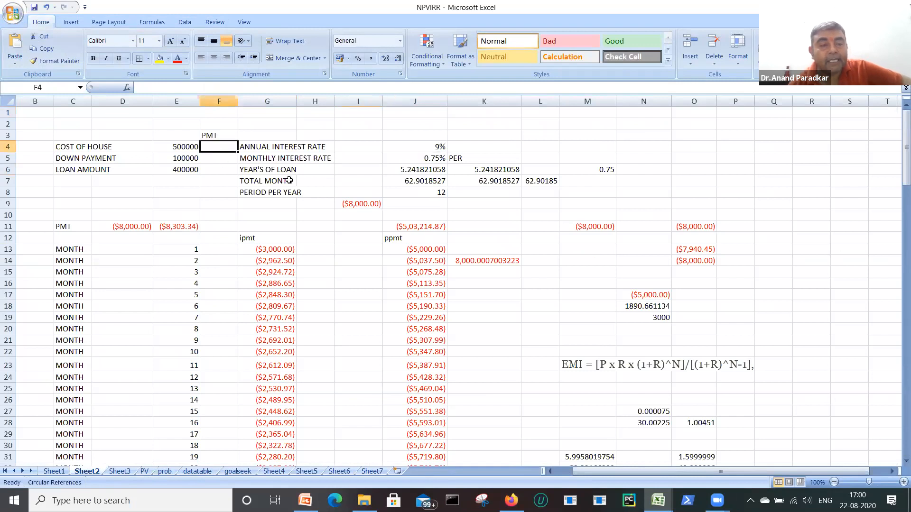
click(293, 180)
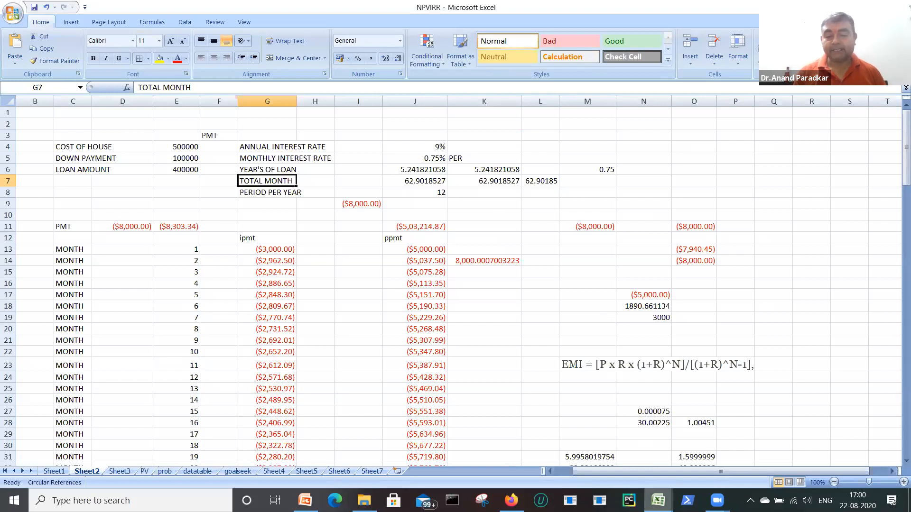
Return to the Book1 workbook and add a new, enlarged blank worksheet after Sheet7
click(658, 500)
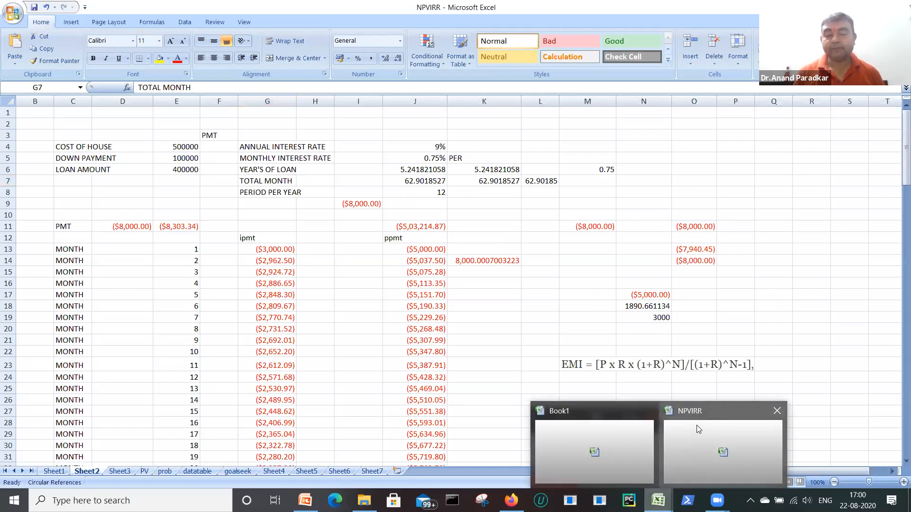
click(662, 425)
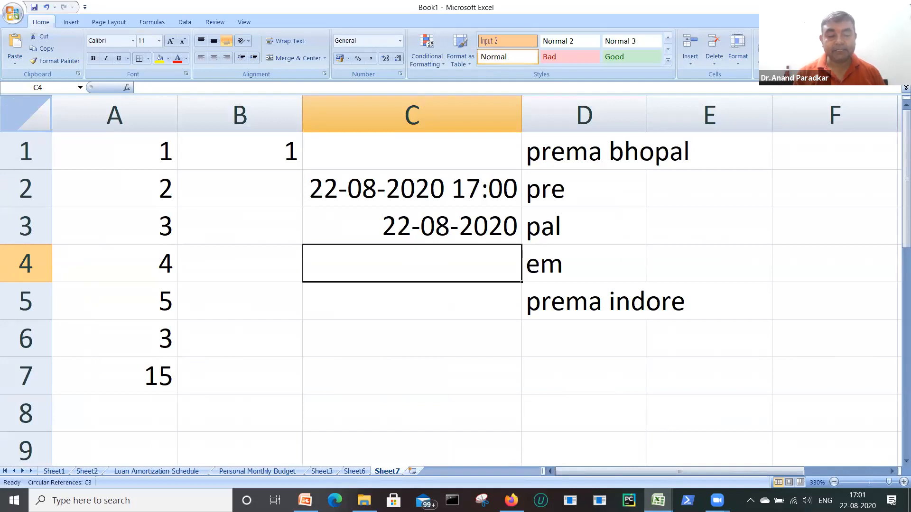
click(412, 472)
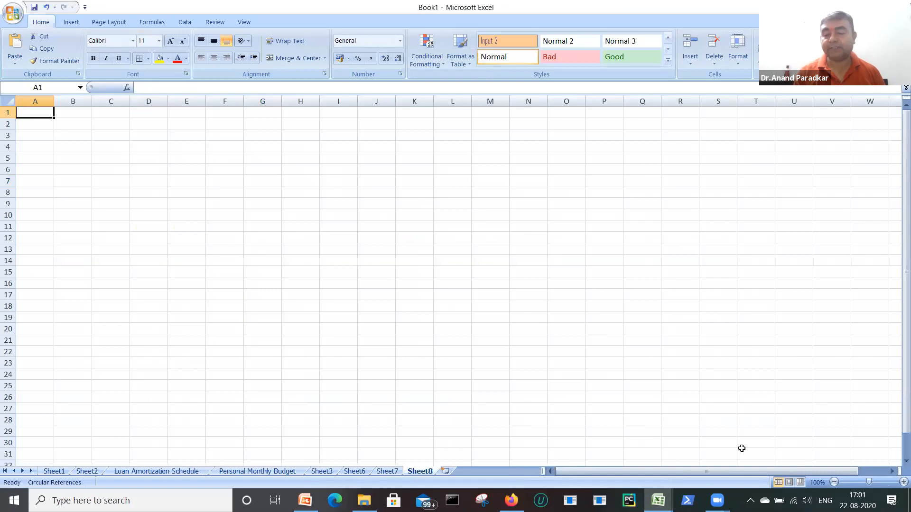
drag(871, 485, 893, 483)
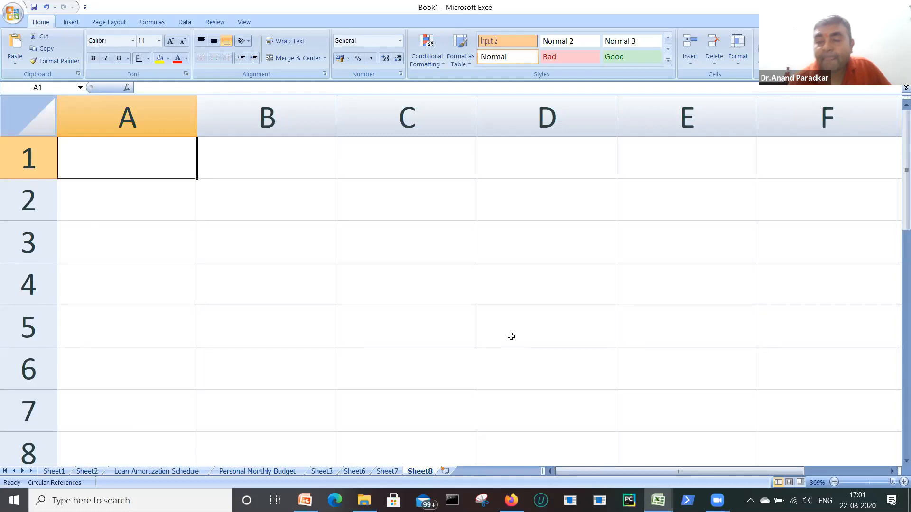
Enter the amount 500000 in cell B2 and label it loan in cell A2
key(Down)
key(Right)
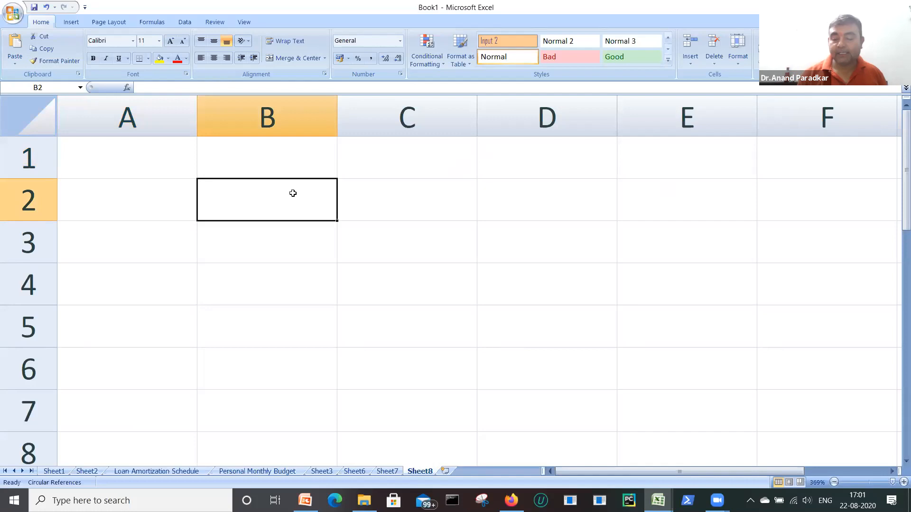
text(500000)
key(Return)
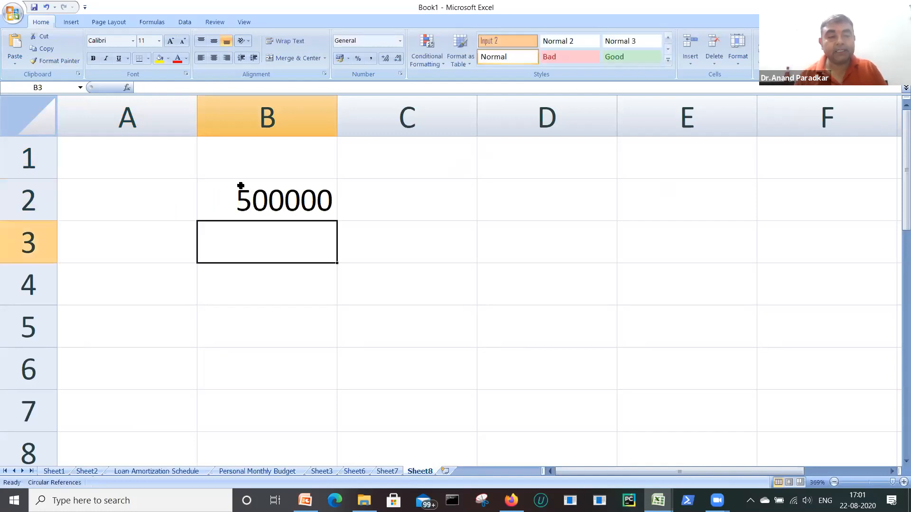
click(130, 208)
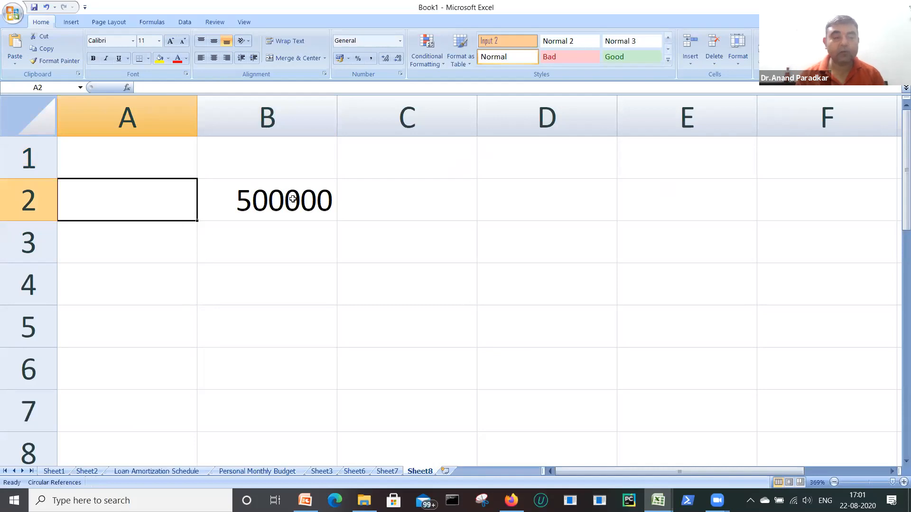
text(loan)
key(Return)
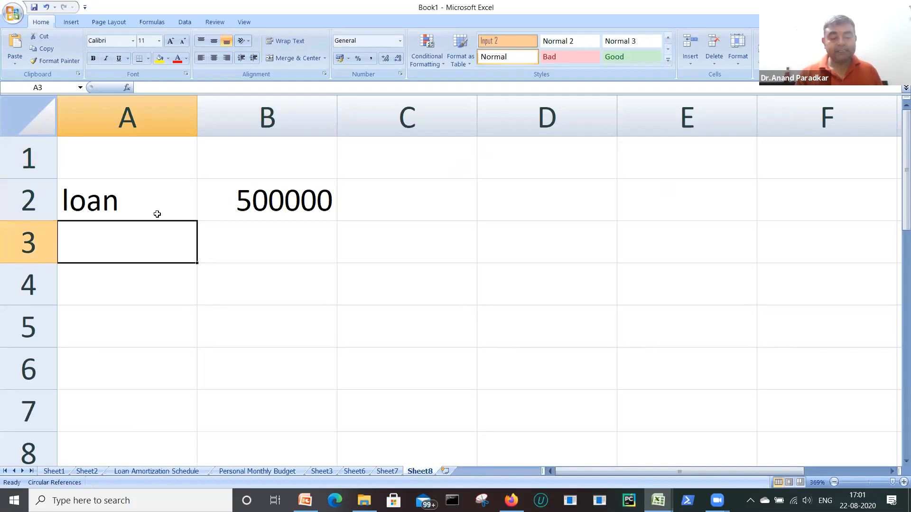
Add the label mm in cell A3 and the amount 100000 in cell B3
text(mm)
key(Tab)
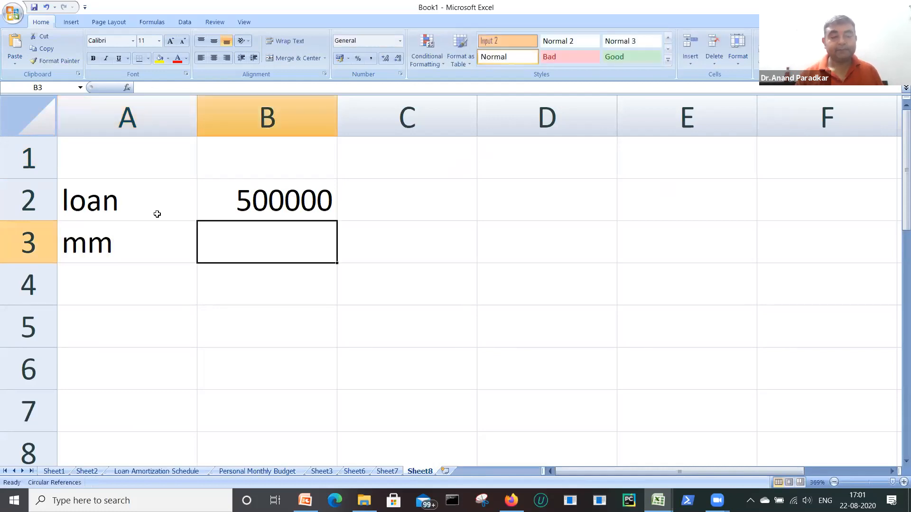
text(100000)
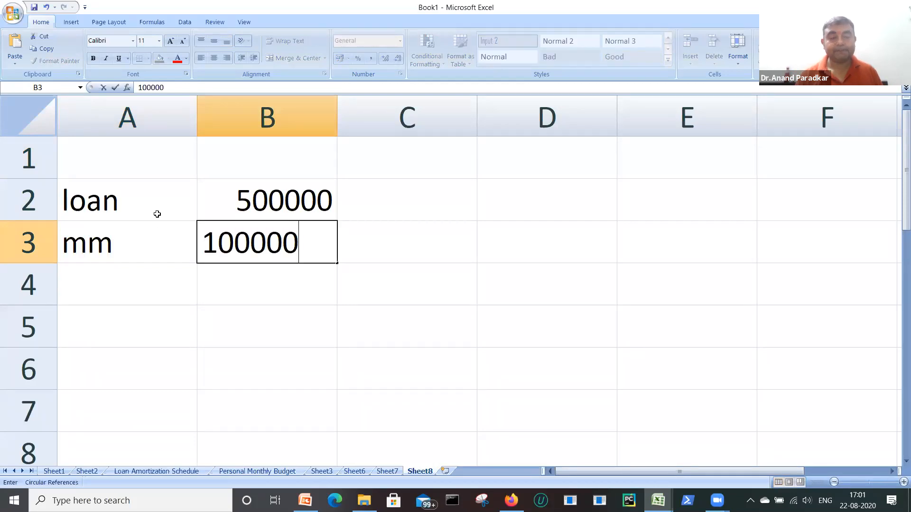
key(Return)
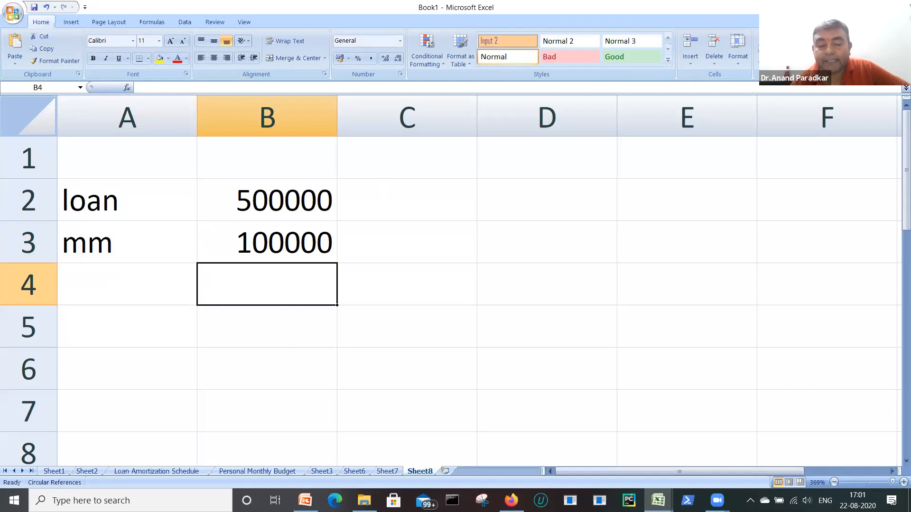
Review the PMT loan inputs in the NPVIRR workbook and return to the Book1 workbook
key(alt+Tab)
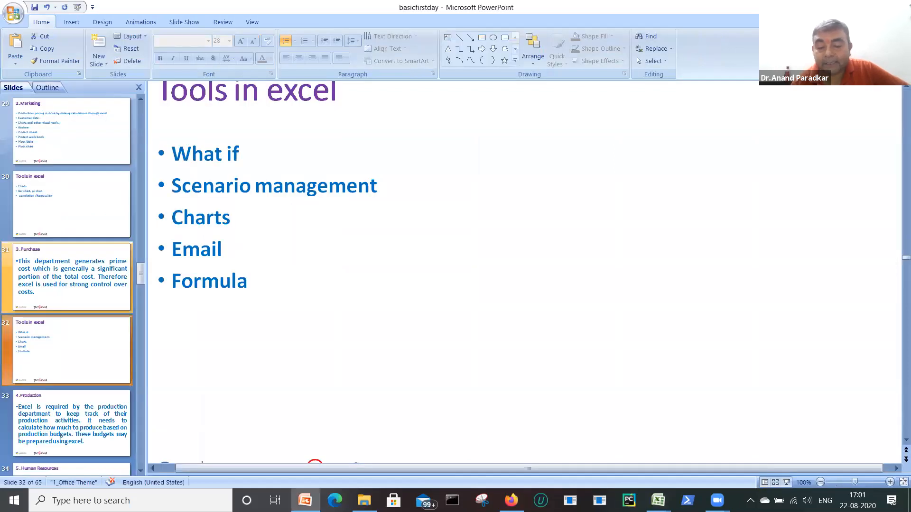
mouse_move(658, 501)
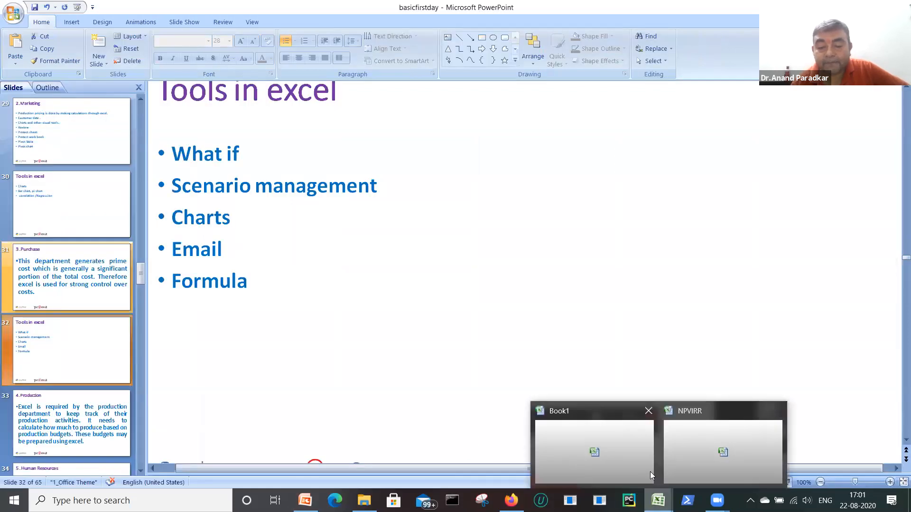
click(690, 441)
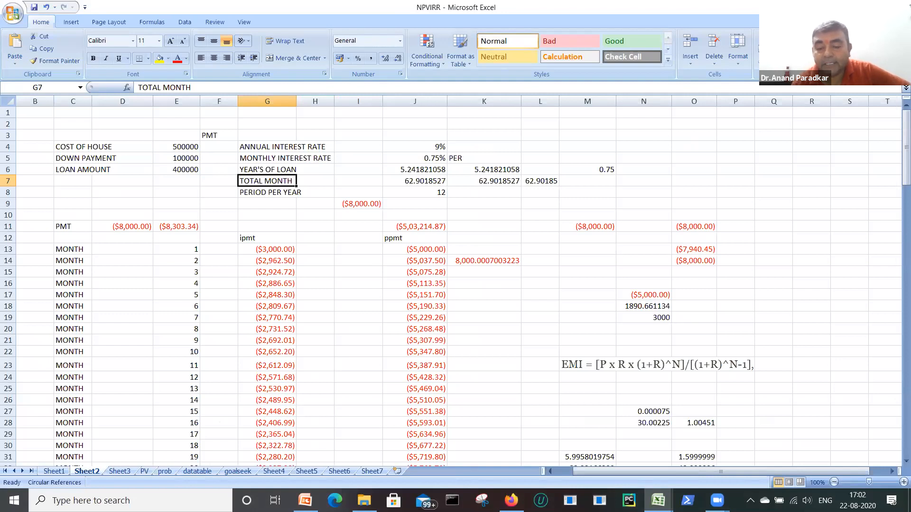
mouse_move(659, 500)
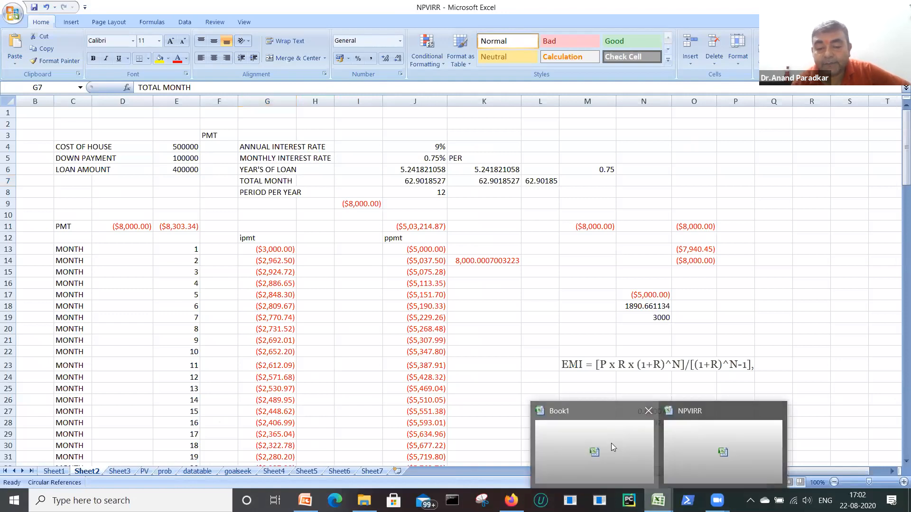
click(590, 462)
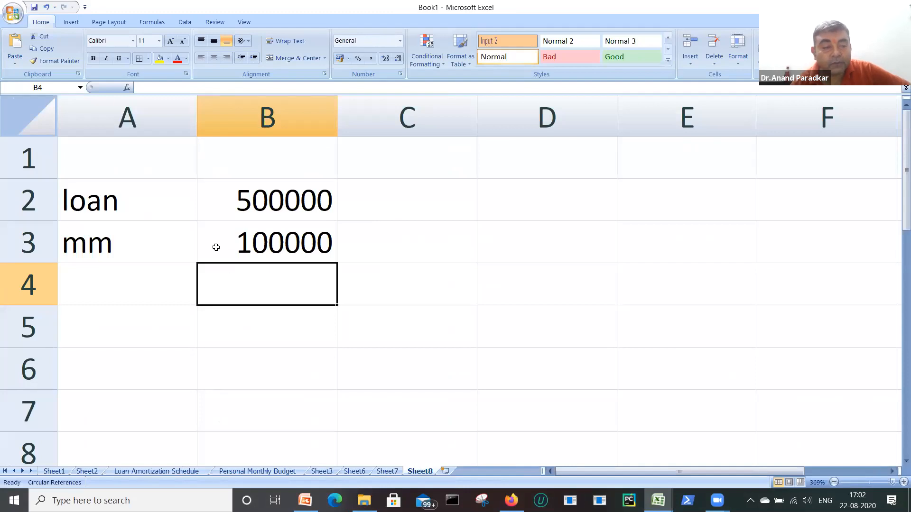
Change the label in cell A2 to cost
click(111, 198)
text(c)
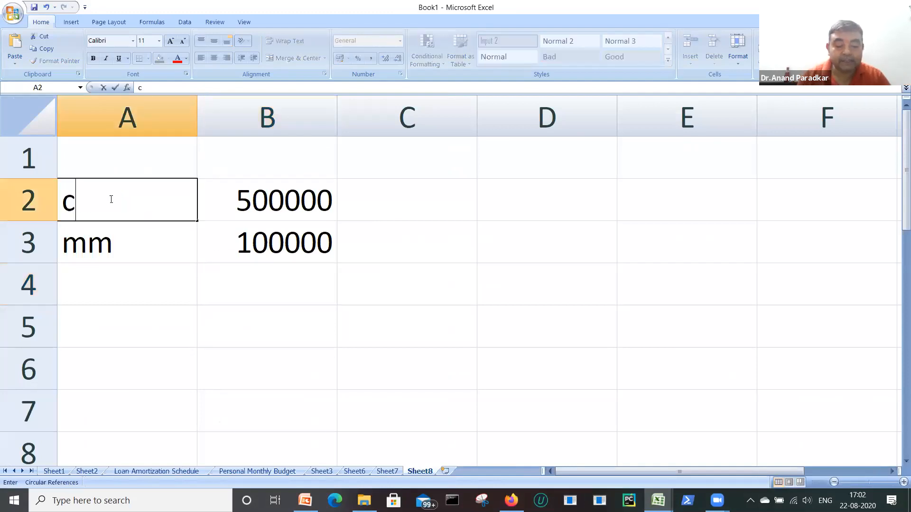
text(ost)
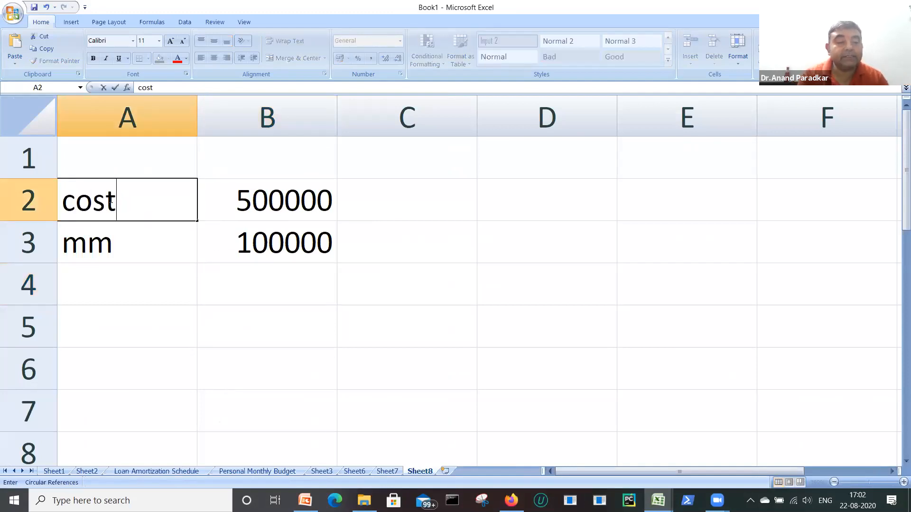
click(90, 246)
click(286, 248)
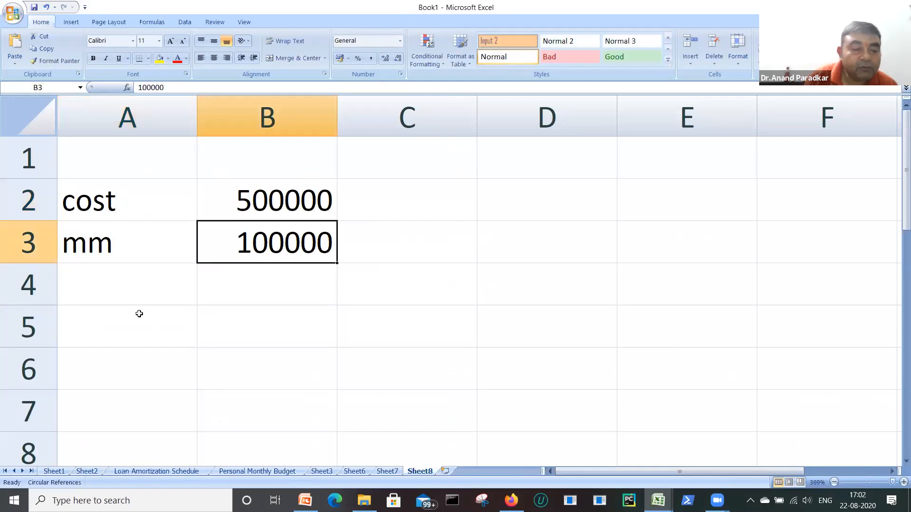
Label cell A4 loan and calculate the loan amount in cell B4 with the formula =B2-B3
click(130, 287)
text(loan)
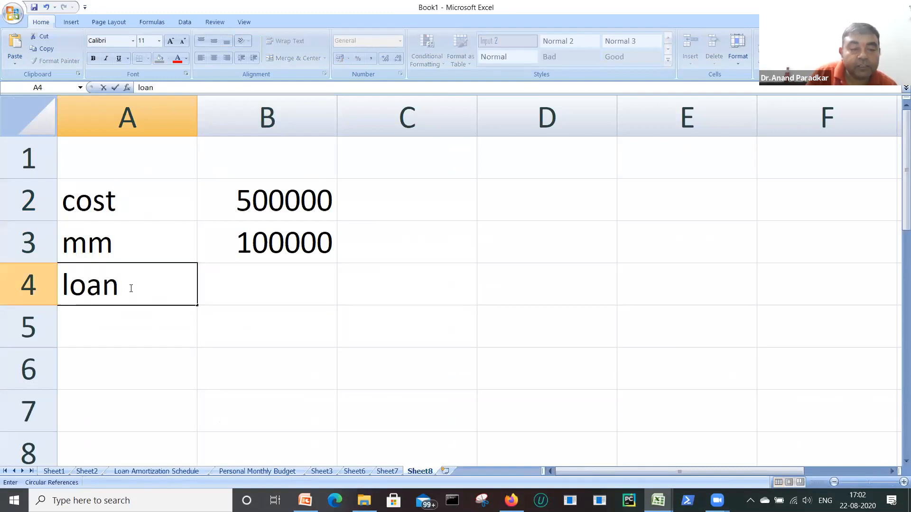
key(Return)
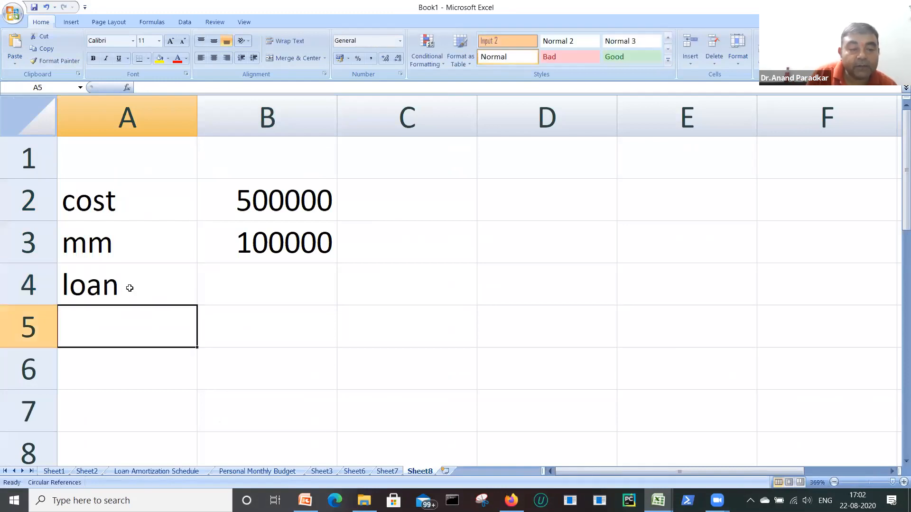
click(216, 291)
text(=)
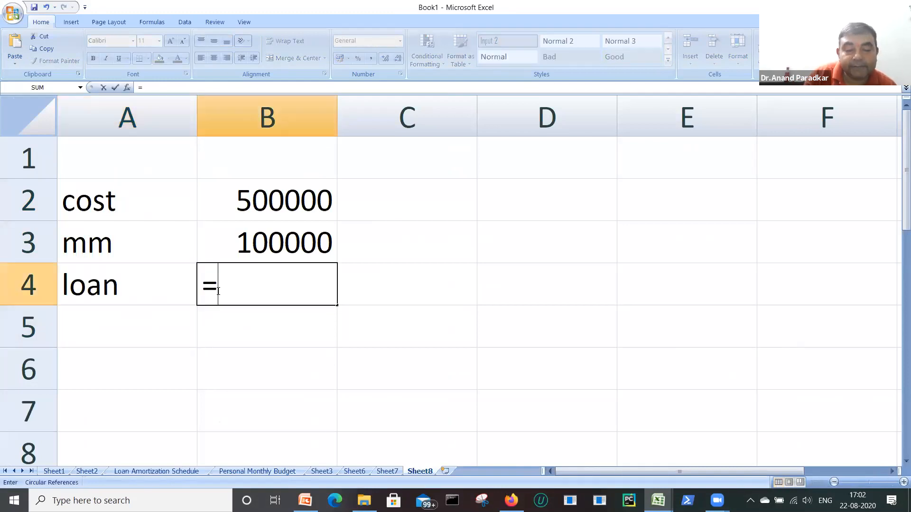
click(269, 191)
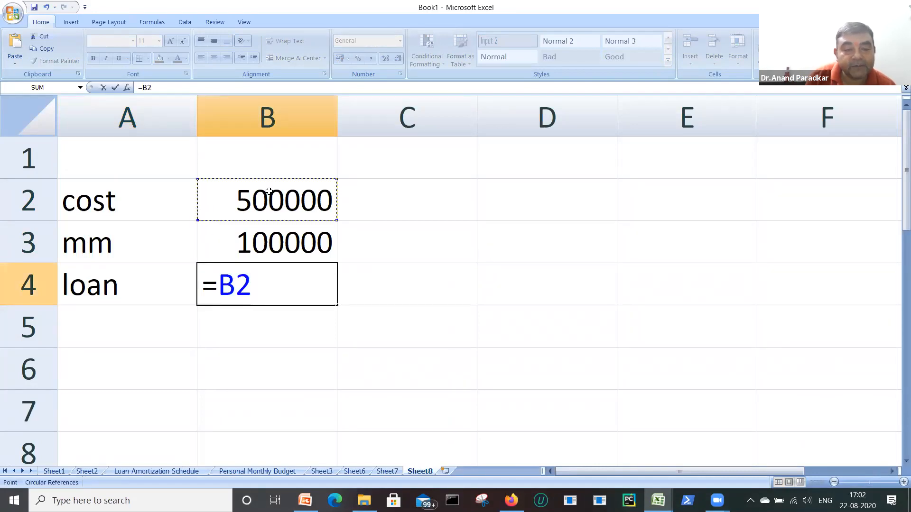
text(-)
click(286, 237)
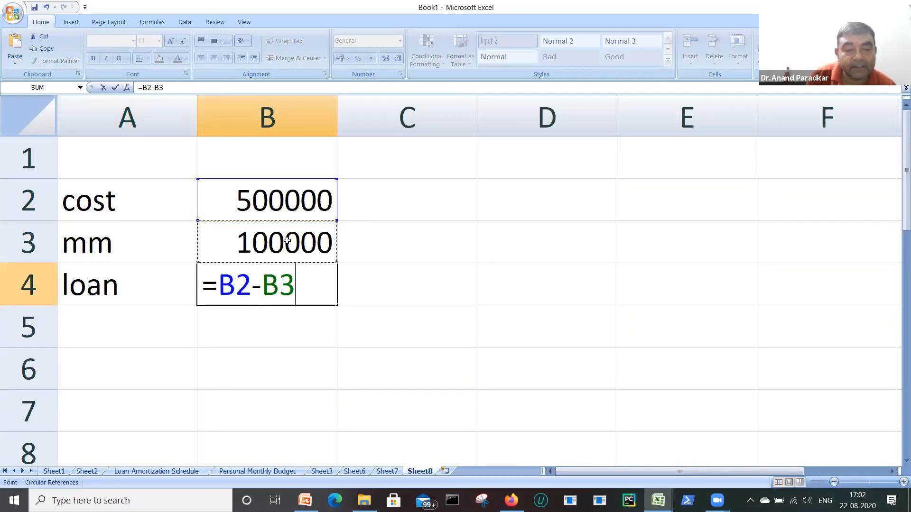
key(Return)
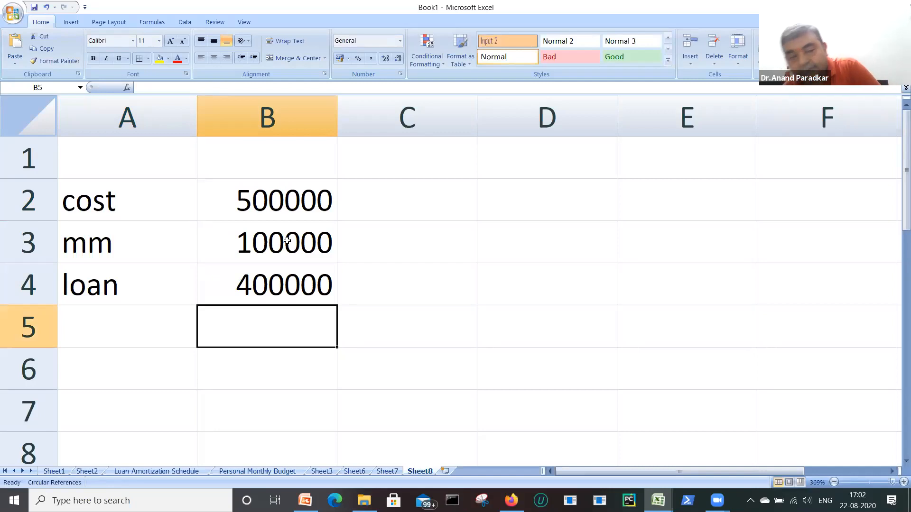
Add the label rate in cell D2 and enter 9% in cell E2
click(549, 208)
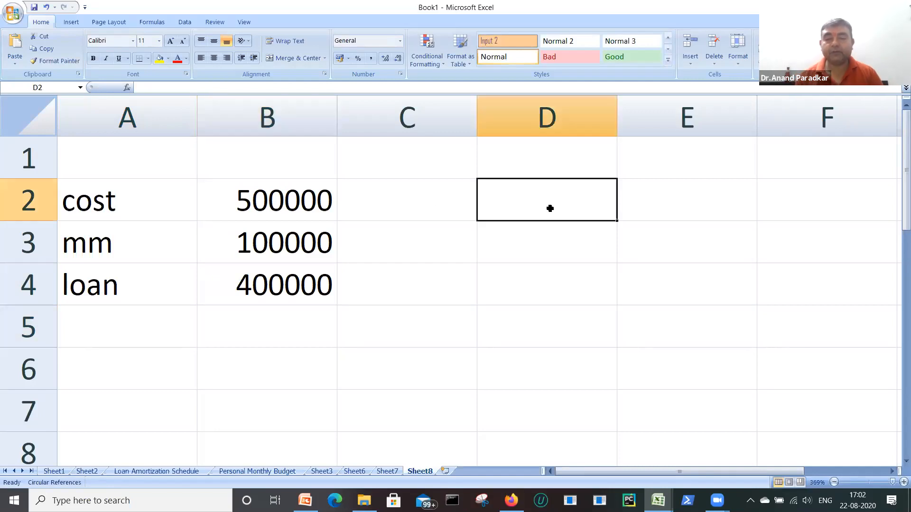
text(rate)
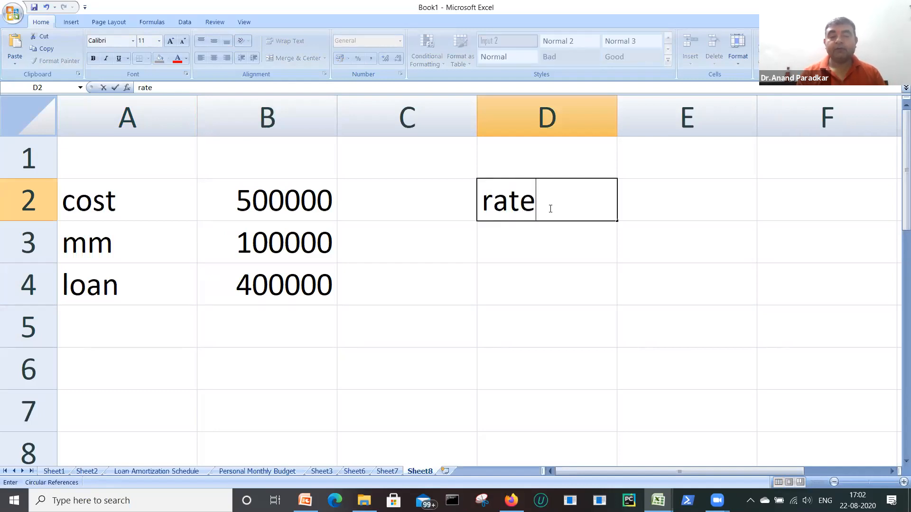
key(Return)
click(652, 191)
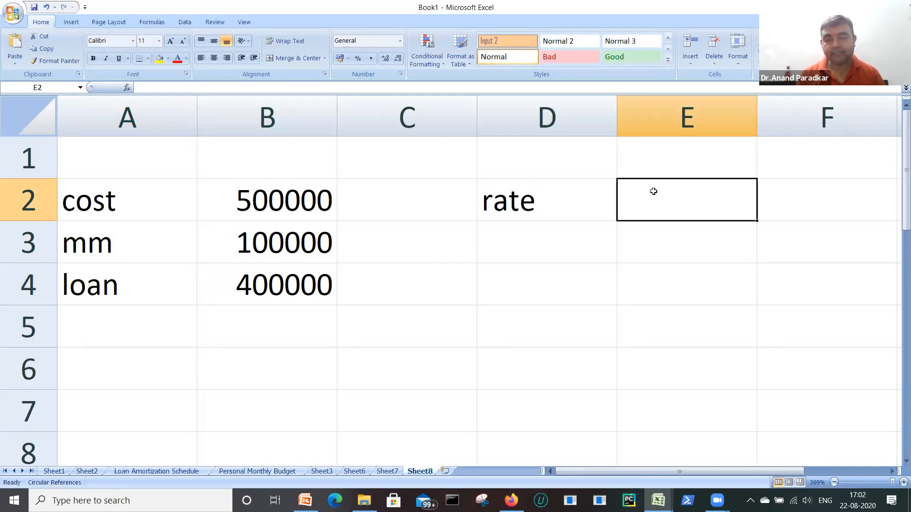
text(9)
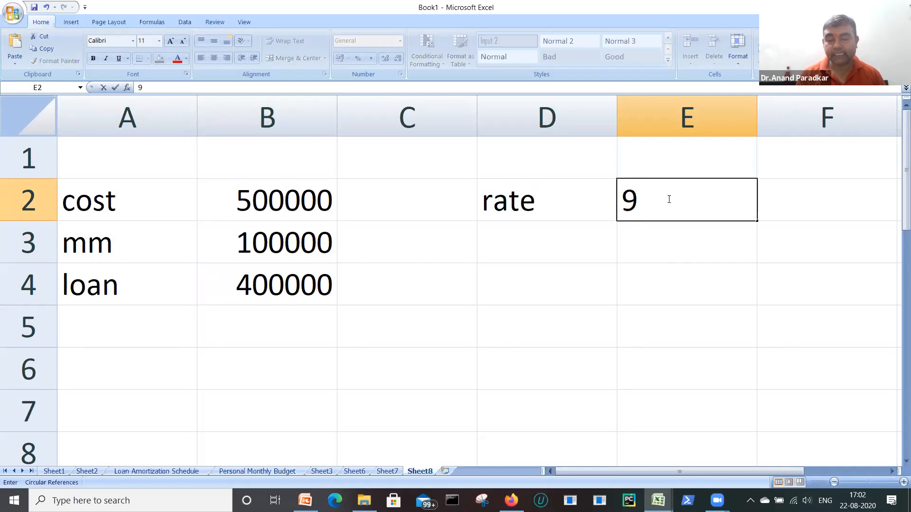
text(%)
key(Return)
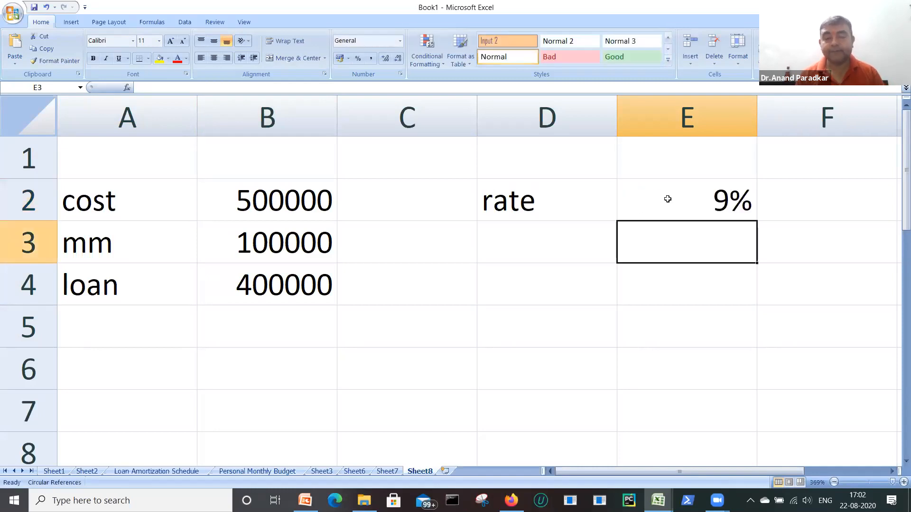
Label cell D3 monthly and calculate the monthly rate in cell E3 with the formula =E2/12
click(530, 254)
text(m)
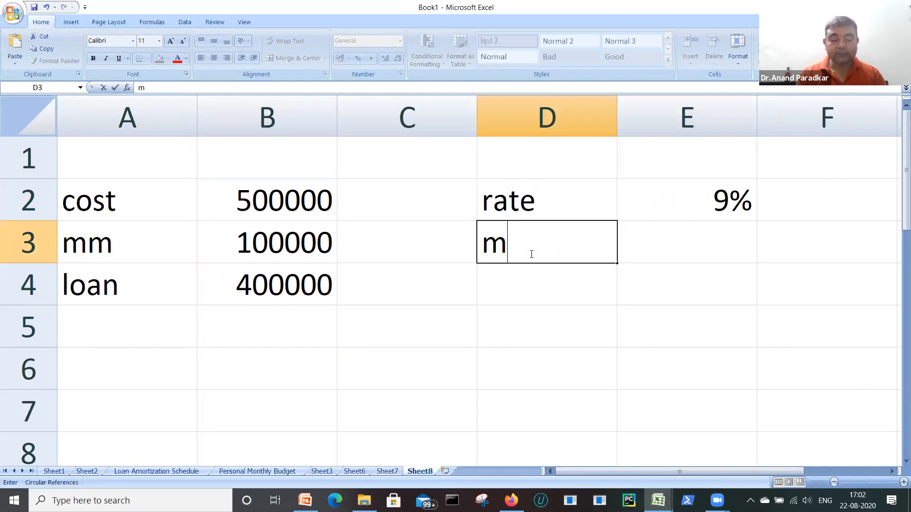
text(onthly)
key(Return)
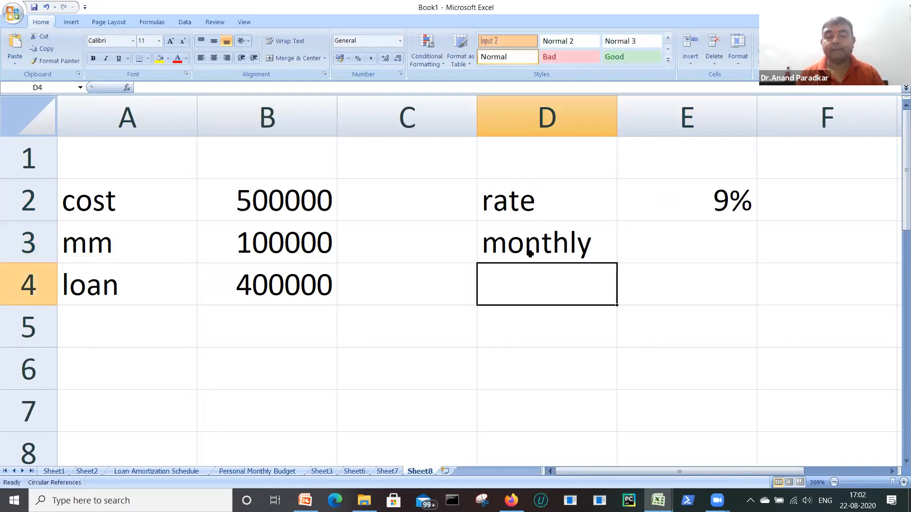
click(667, 241)
text(=)
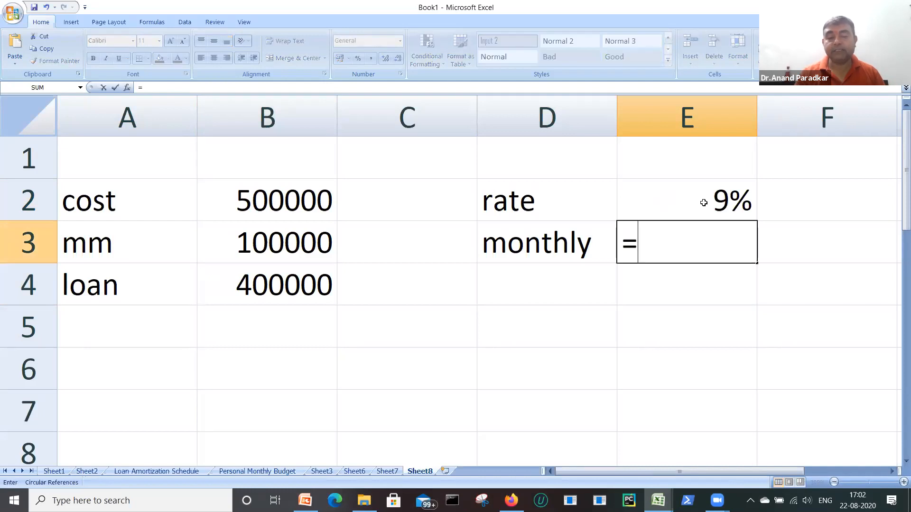
click(705, 201)
text(/12)
key(Return)
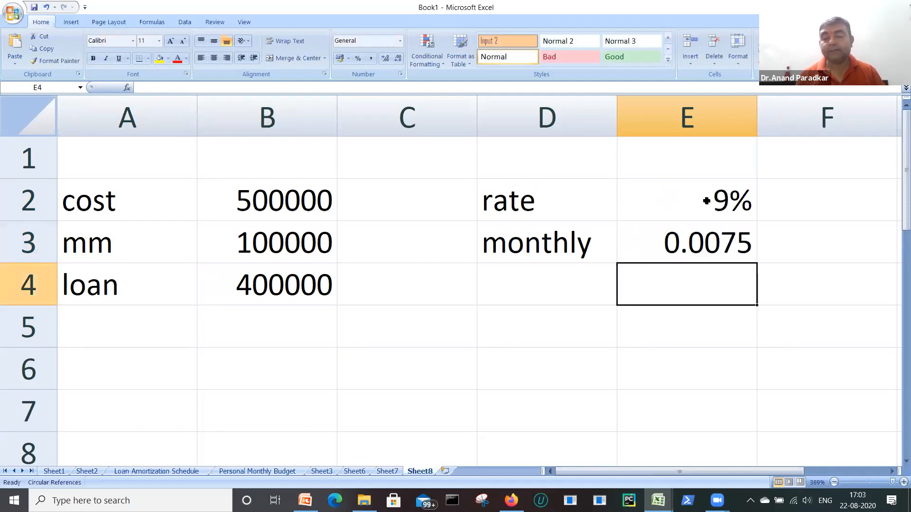
Format the monthly rate in cell E3 as a percentage
click(733, 248)
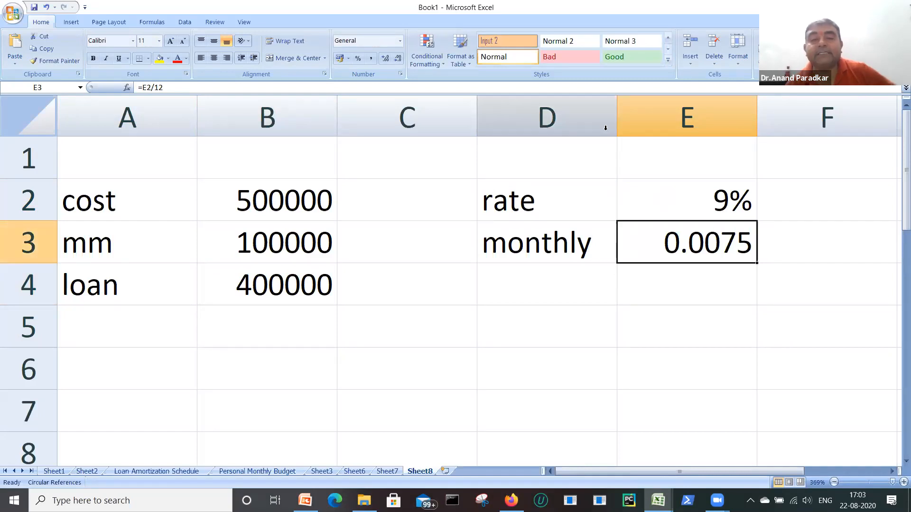
click(400, 42)
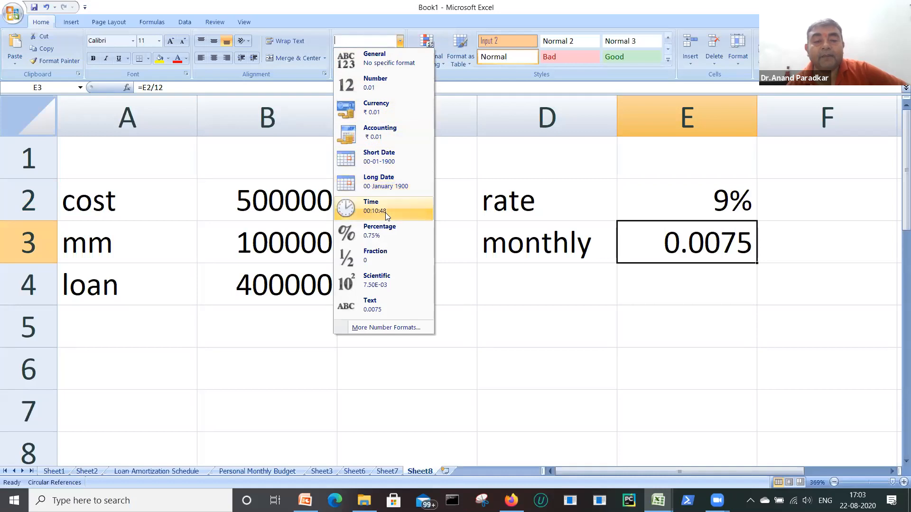
click(384, 231)
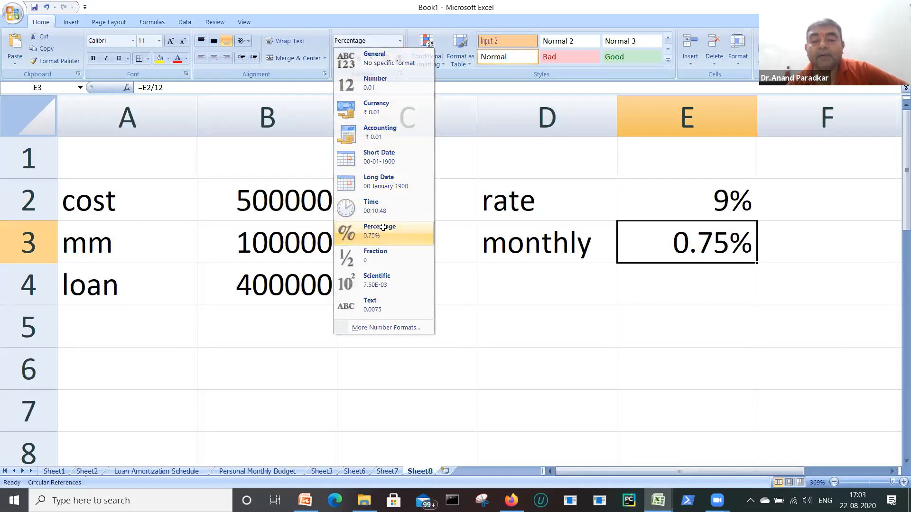
Check the loan term rows on the NPVIRR workbook's PMT sheet, then return to Book1 with cell D4 selected
click(521, 280)
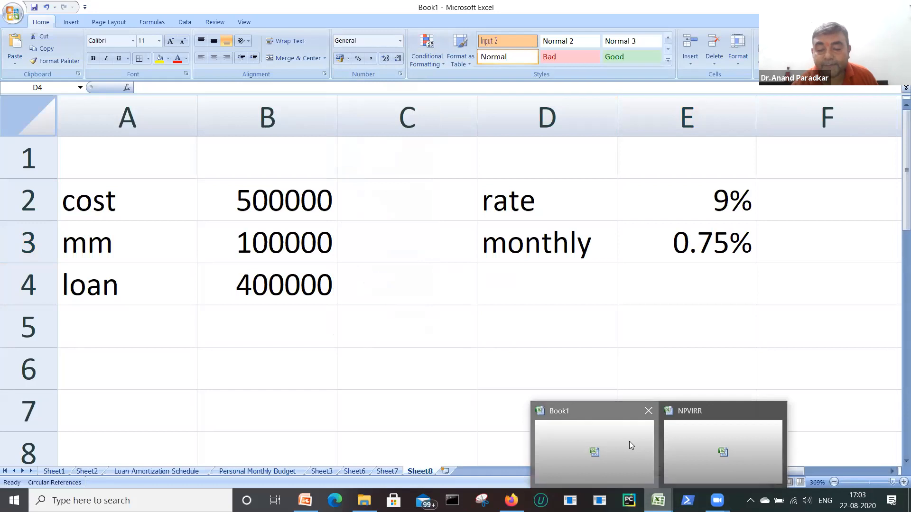
click(629, 441)
mouse_move(658, 500)
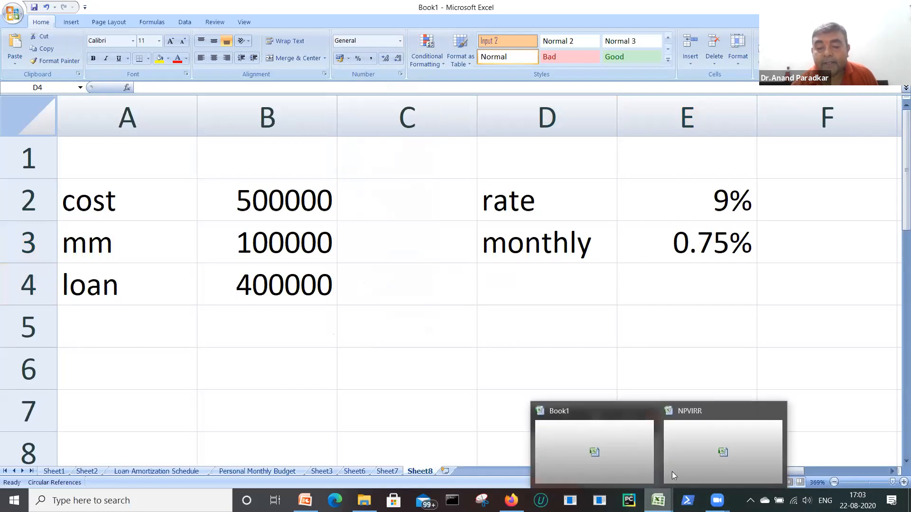
click(684, 461)
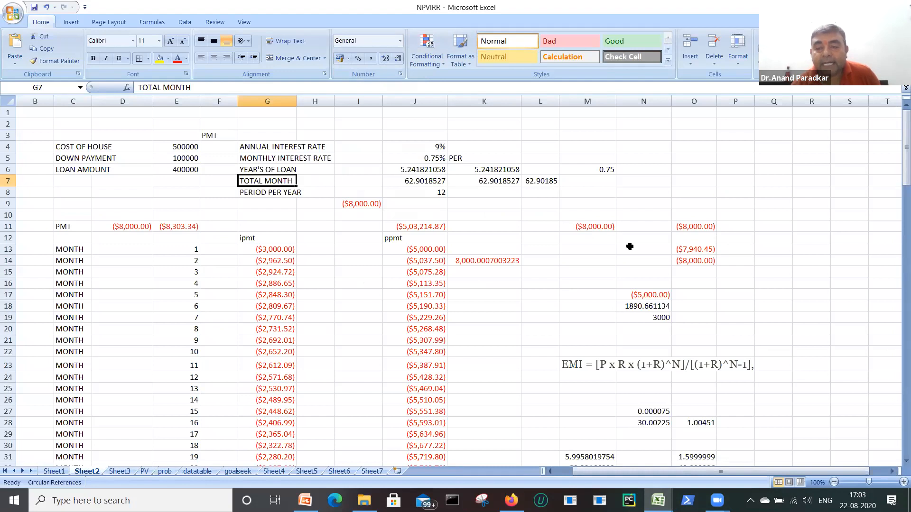
click(658, 501)
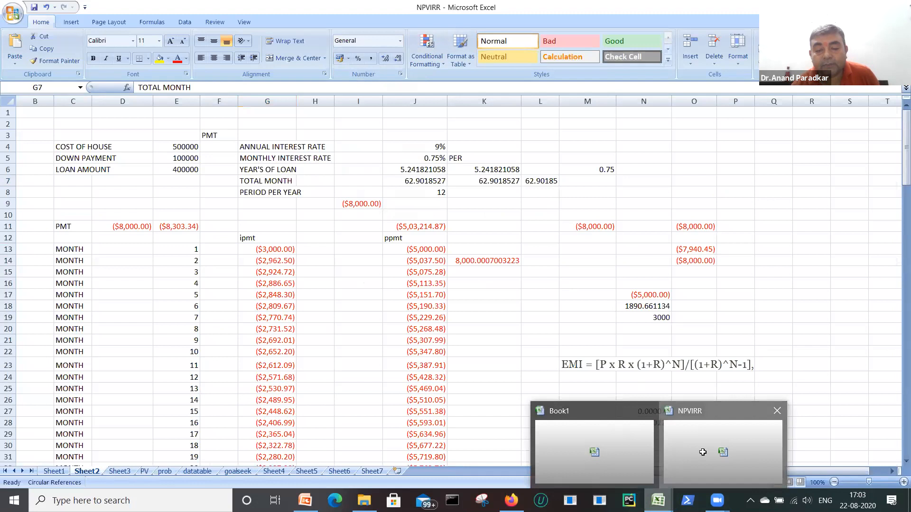
click(616, 462)
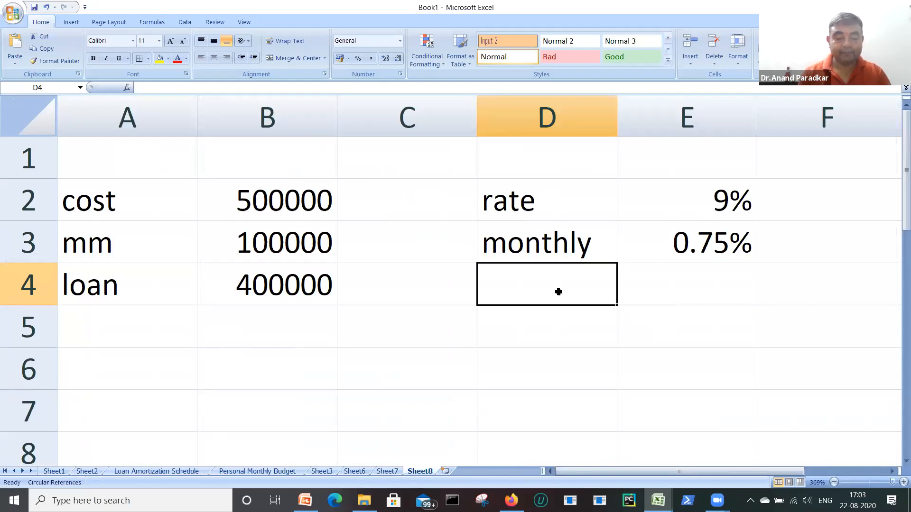
Add the label time in cell D4 and enter 5 in cell E4
text(time)
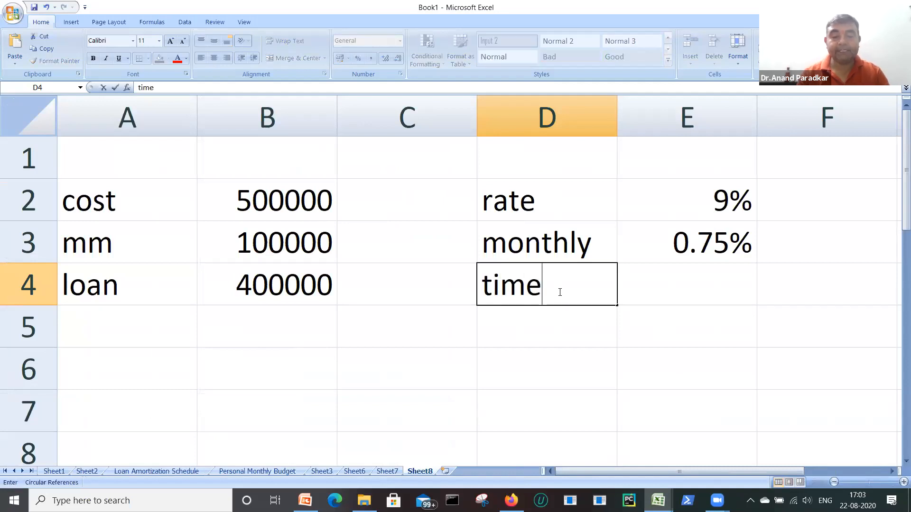
key(Return)
click(680, 286)
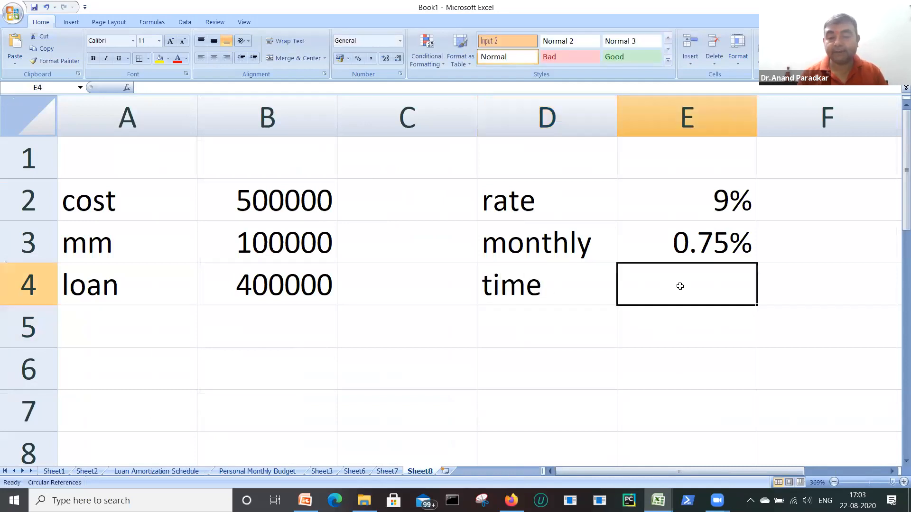
text(5)
key(Return)
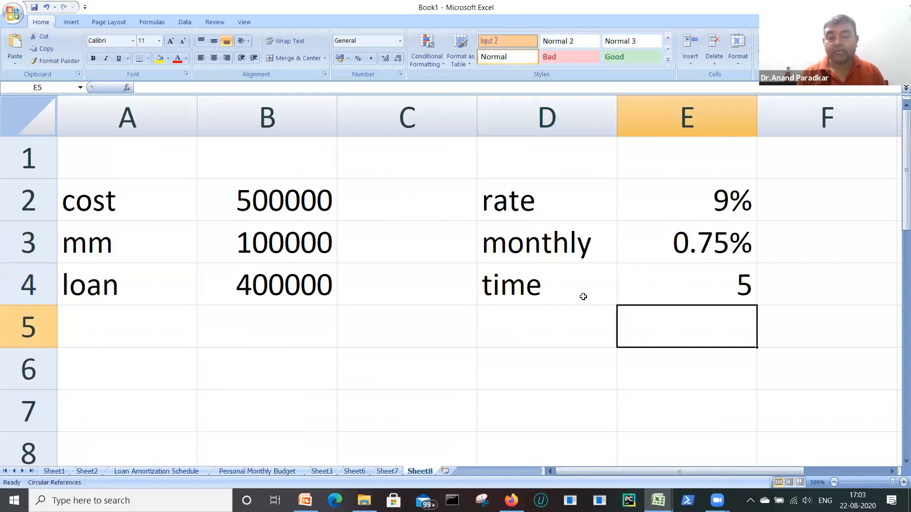
click(523, 341)
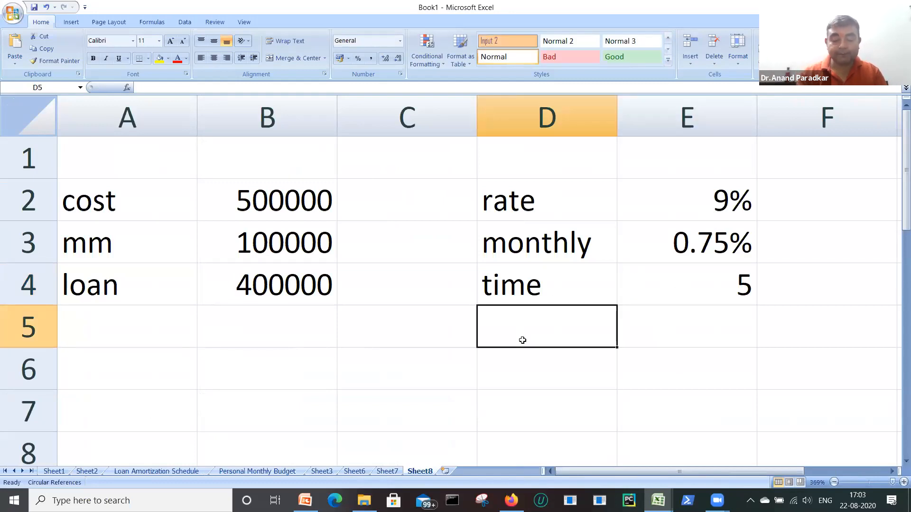
Label cell D5 nper and calculate the number of monthly payments in cell E5 with the formula =12*E4
text(nper)
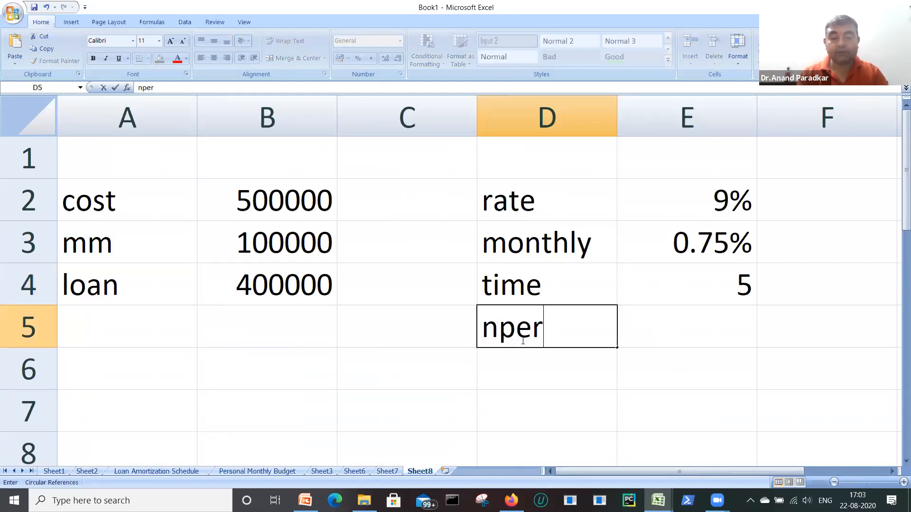
key(Return)
click(680, 331)
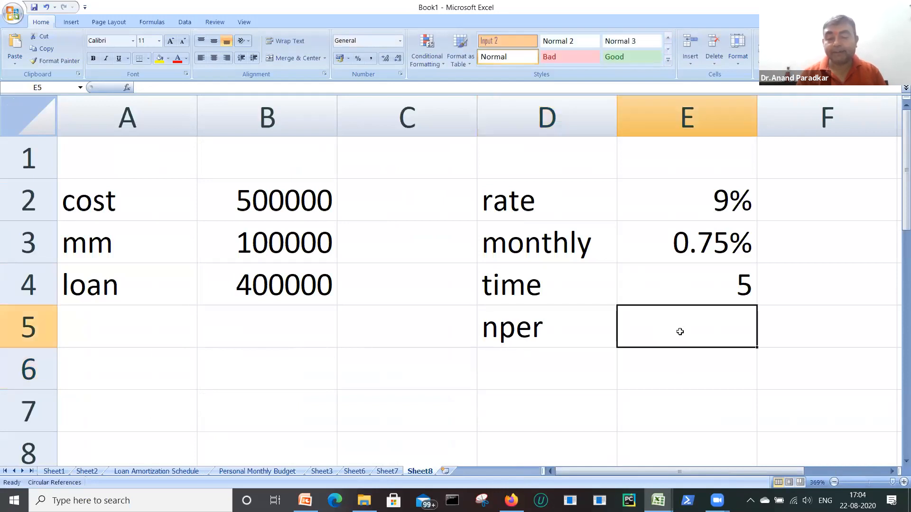
text(=)
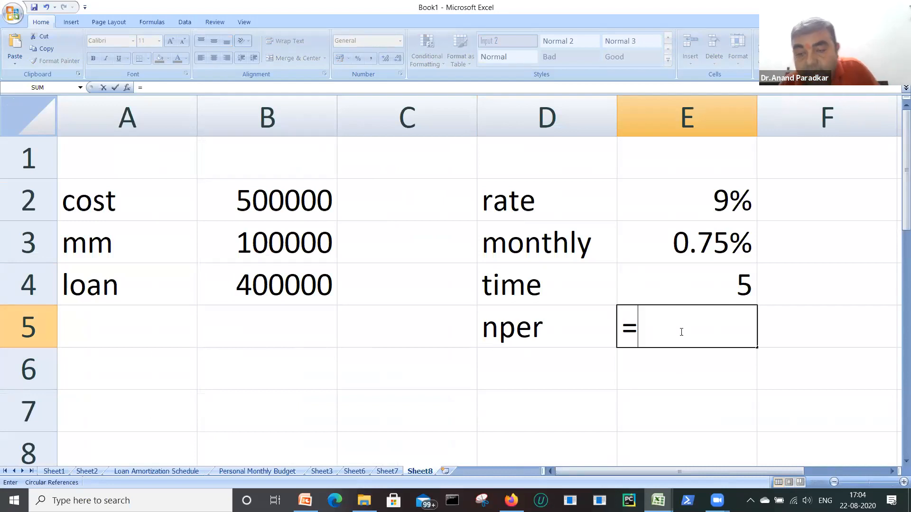
text(12)
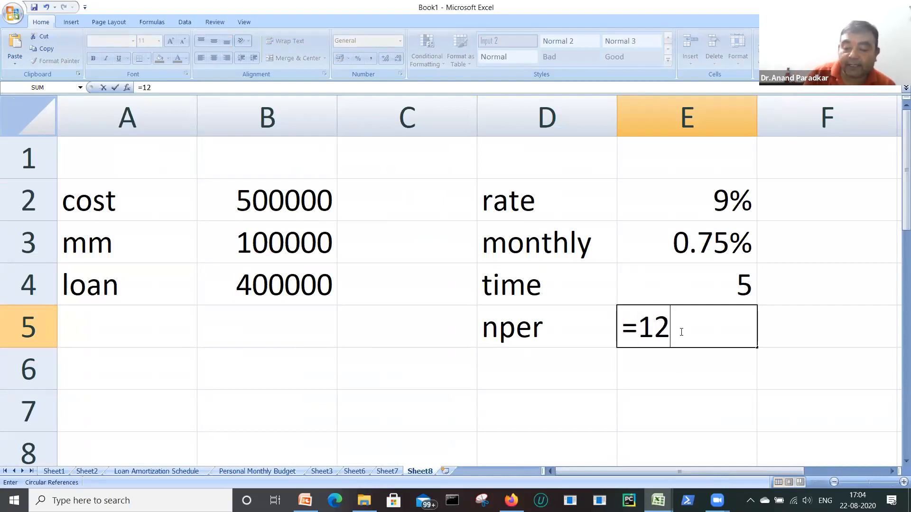
text(*)
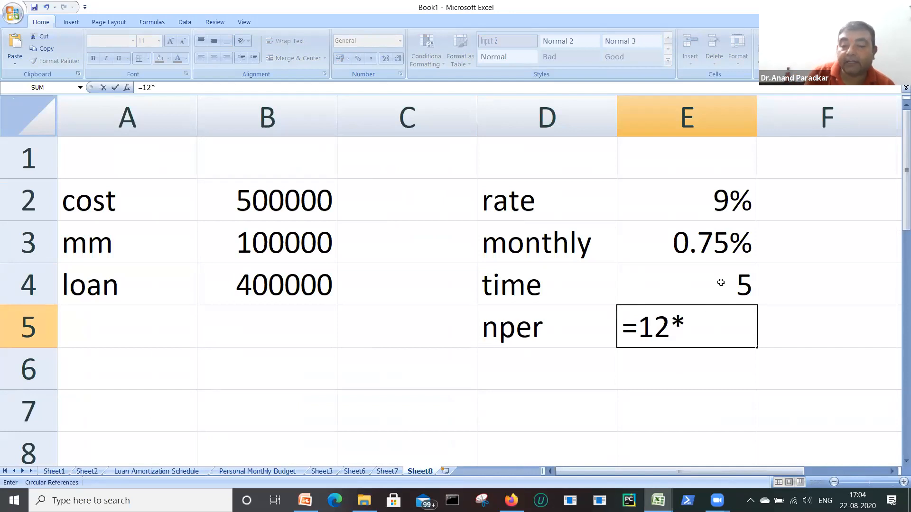
click(721, 278)
key(Return)
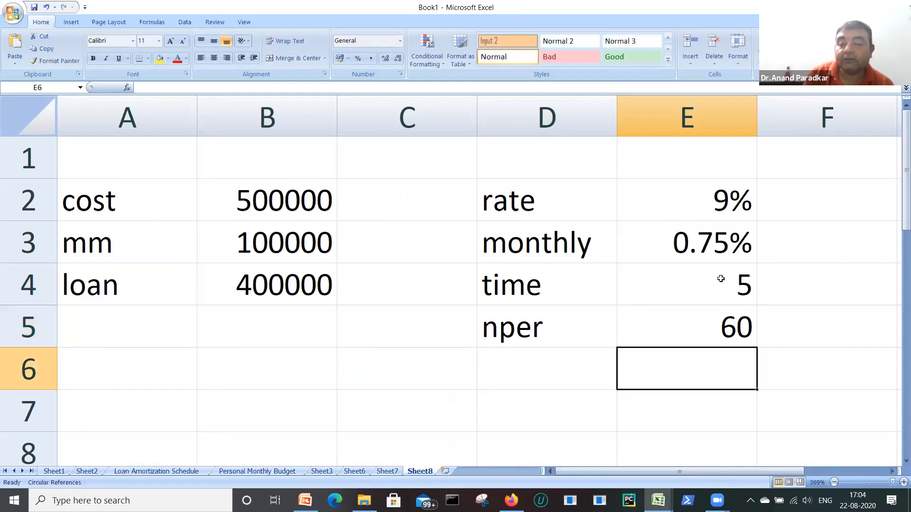
click(708, 321)
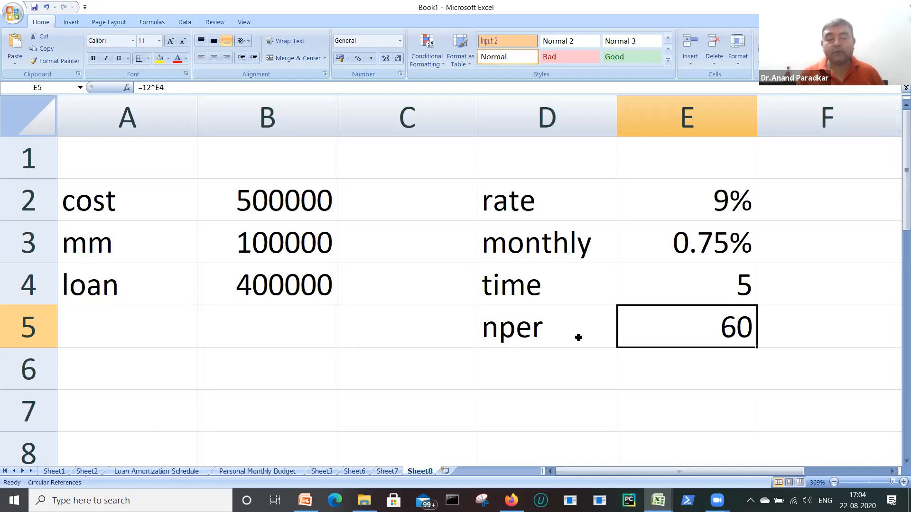
Build the loan payment formula in cell D6 as =pmt(E3,E5,B4, using the monthly rate, number of periods and loan amount
click(501, 364)
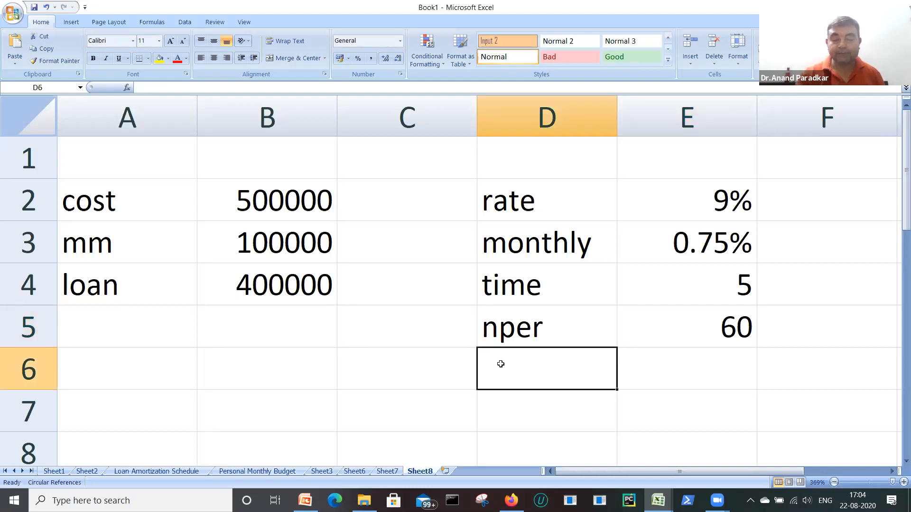
text(=)
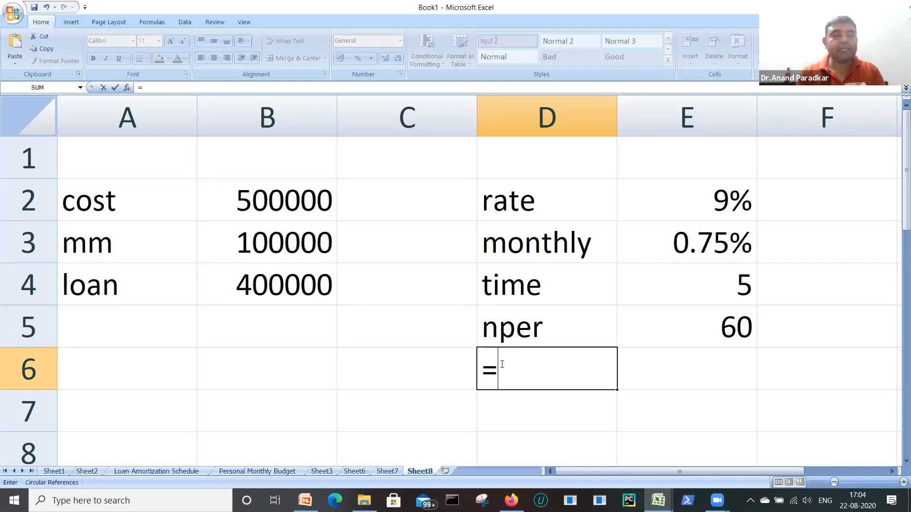
text(pmt()
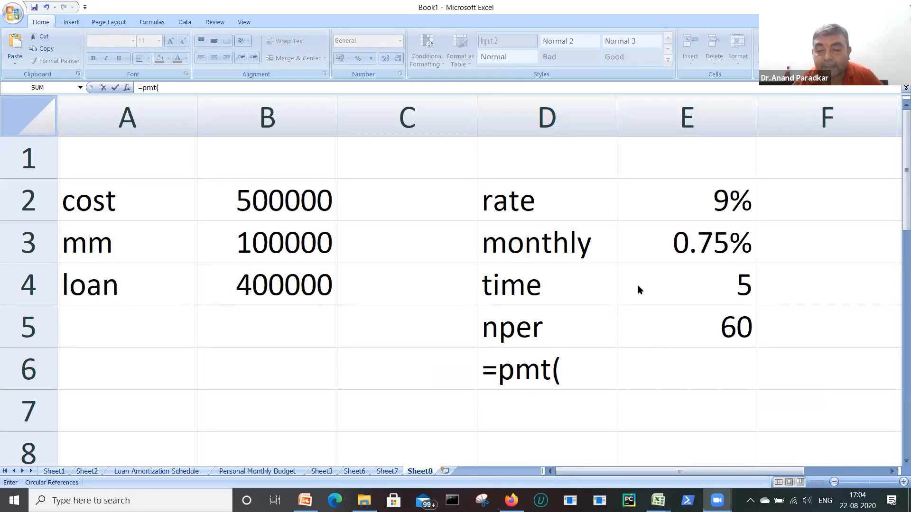
click(713, 239)
text(,)
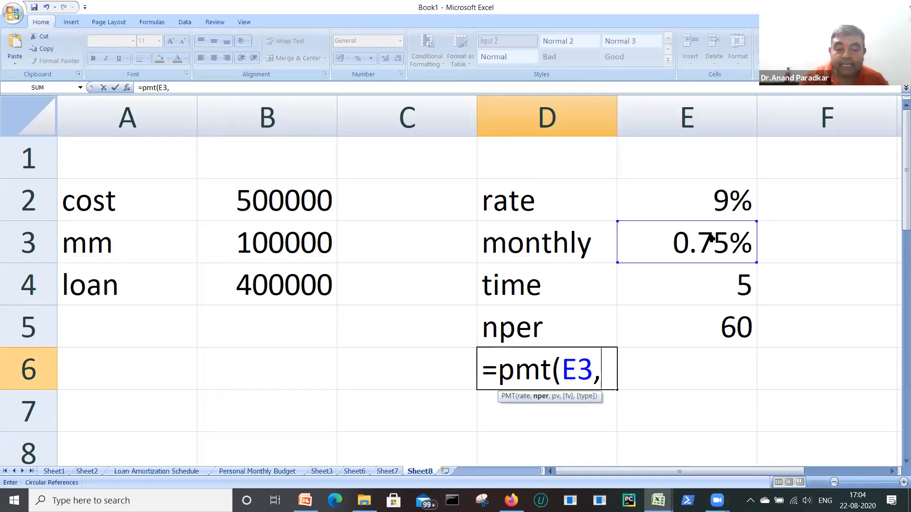
click(729, 316)
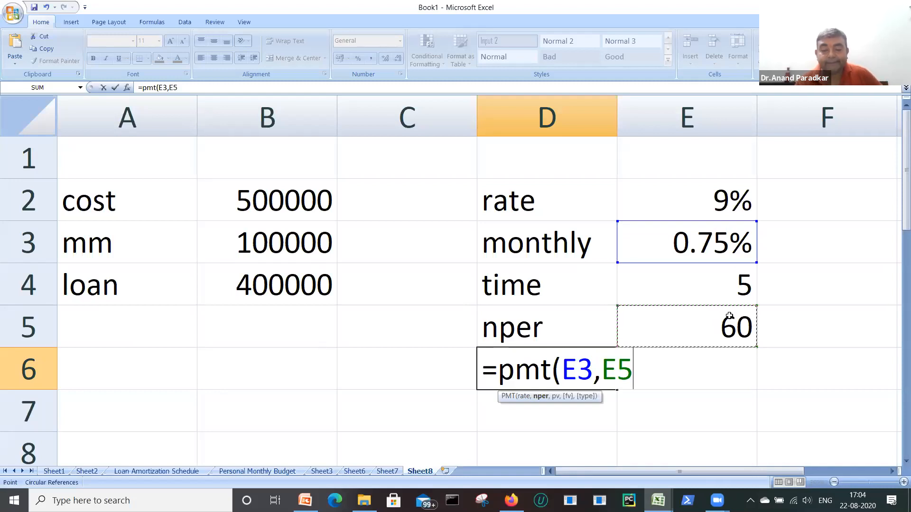
text(,)
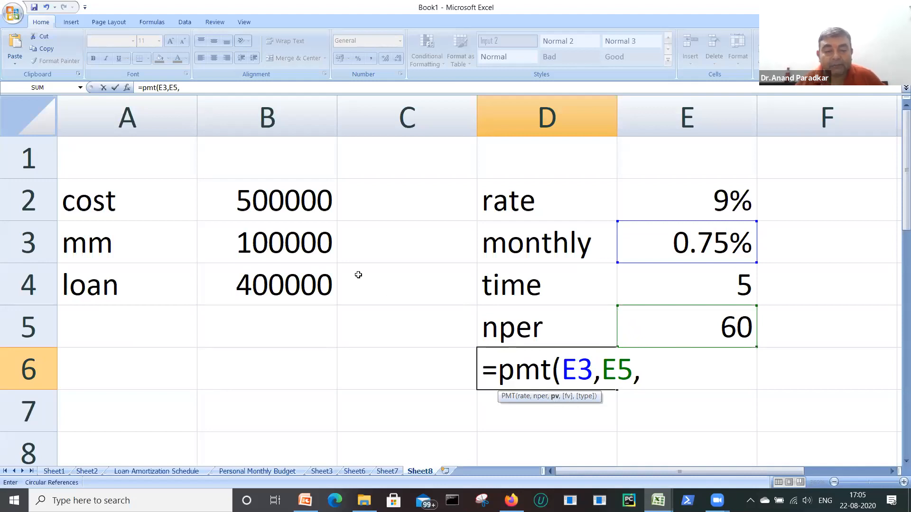
click(254, 297)
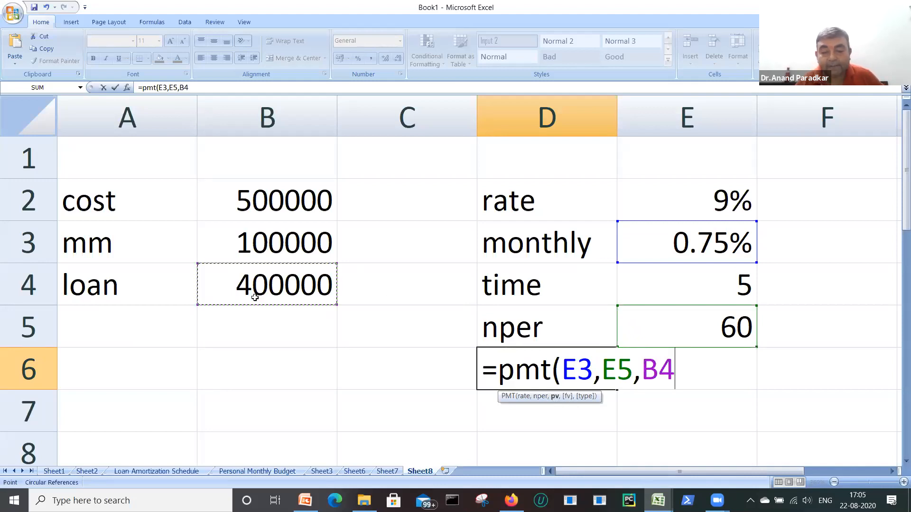
Complete the PMT formula in D6 with a future value of 0 and a type of 0
text(,)
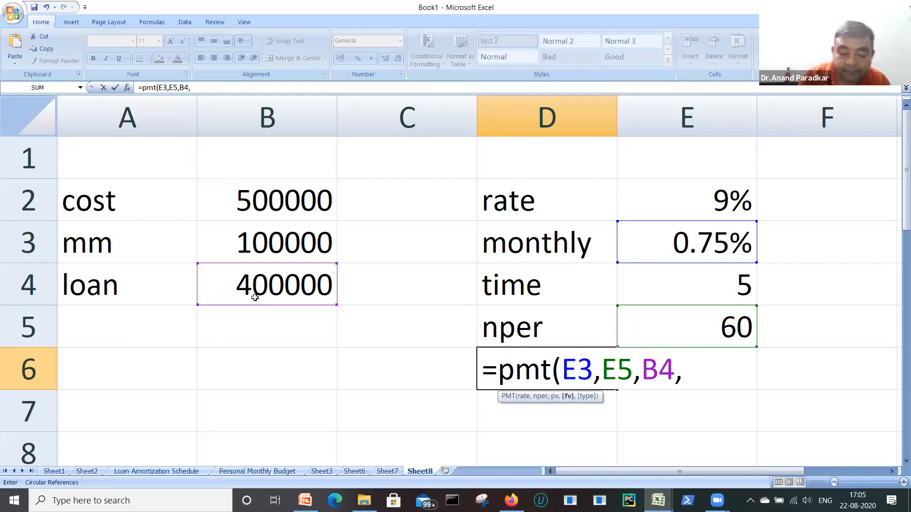
text(0,)
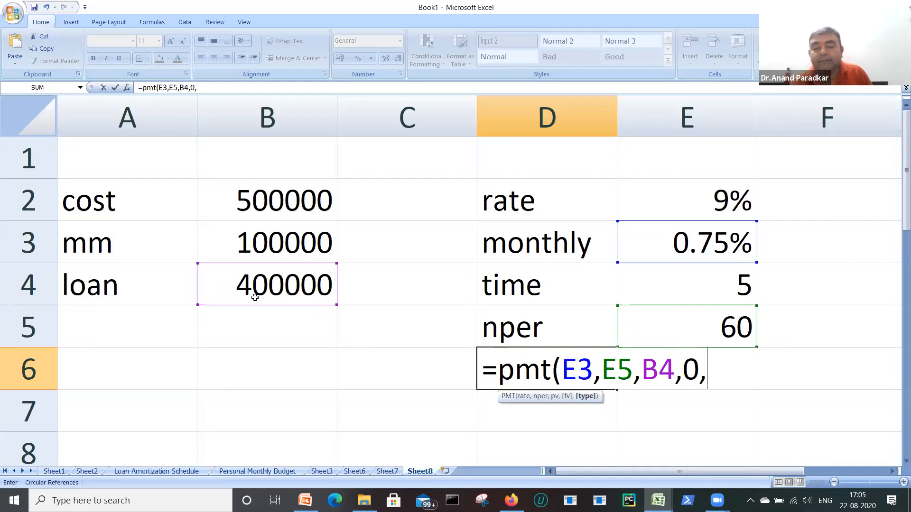
text(0))
key(Return)
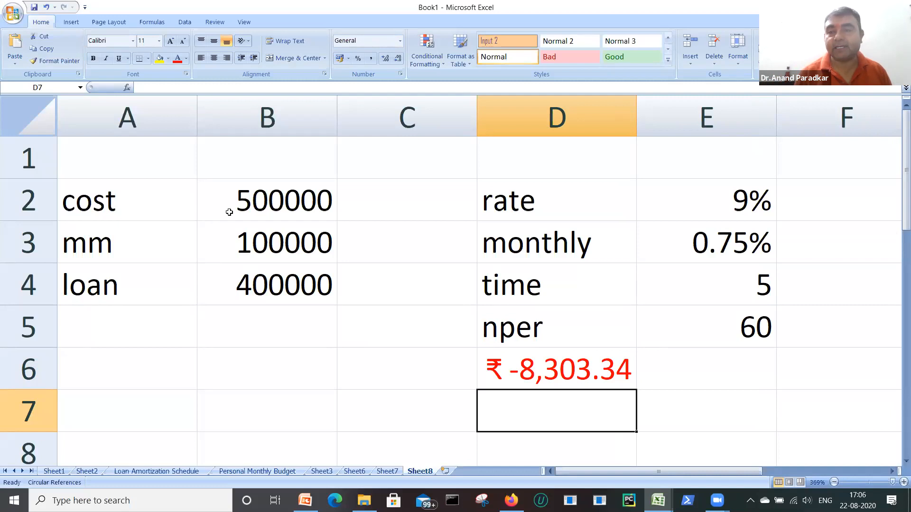
Open Goal Seek and use the payment result in D6 as the set cell
click(185, 23)
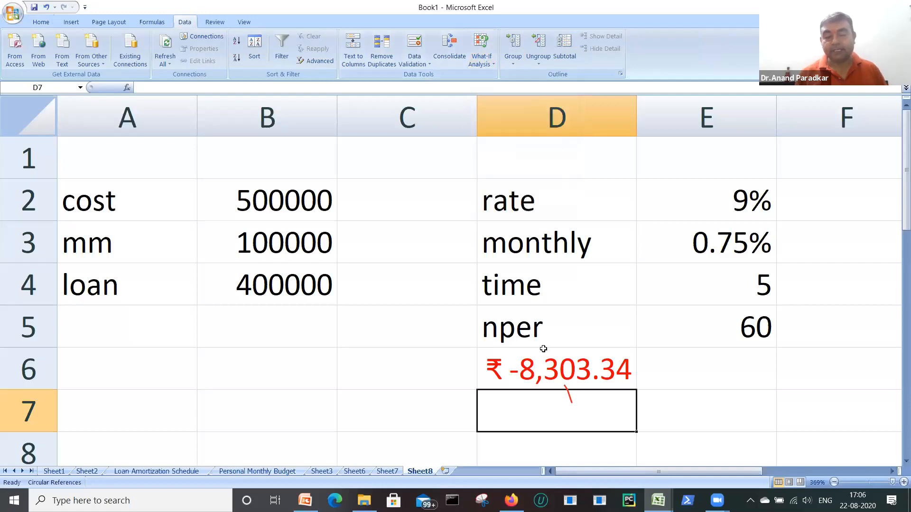
click(551, 369)
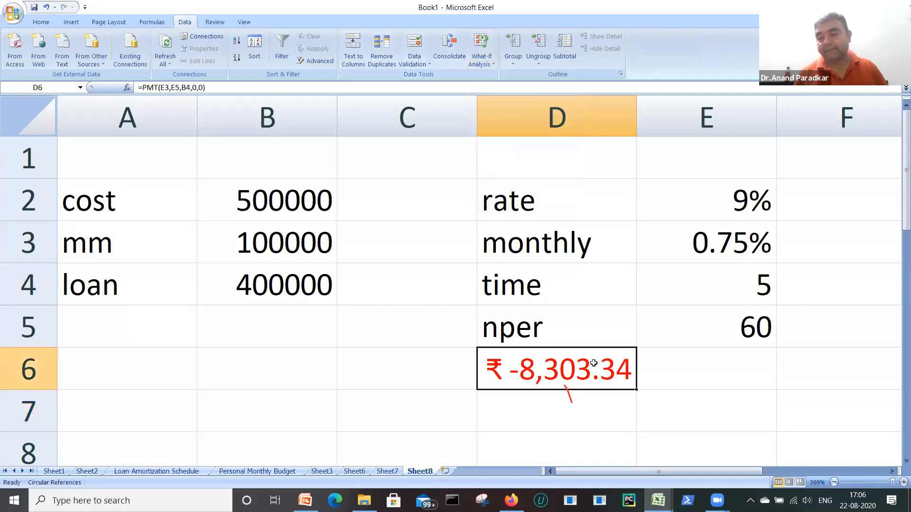
click(373, 368)
click(547, 366)
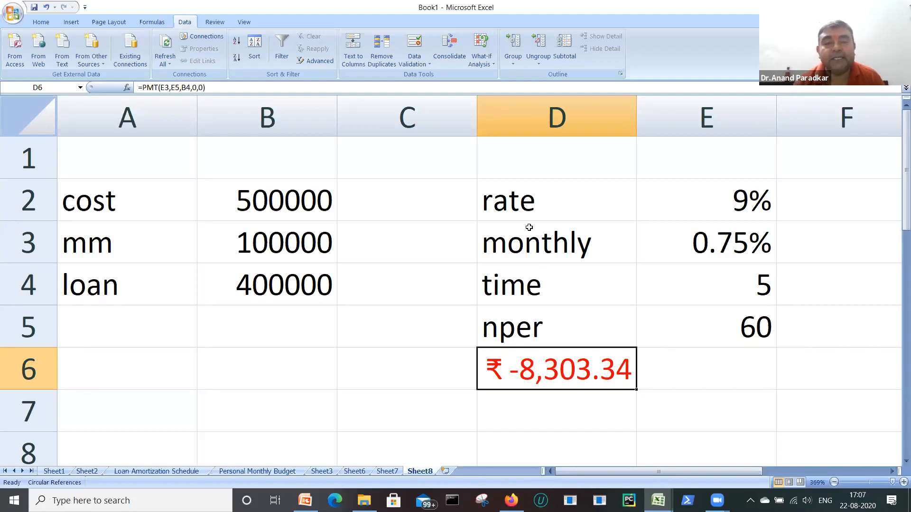
click(479, 50)
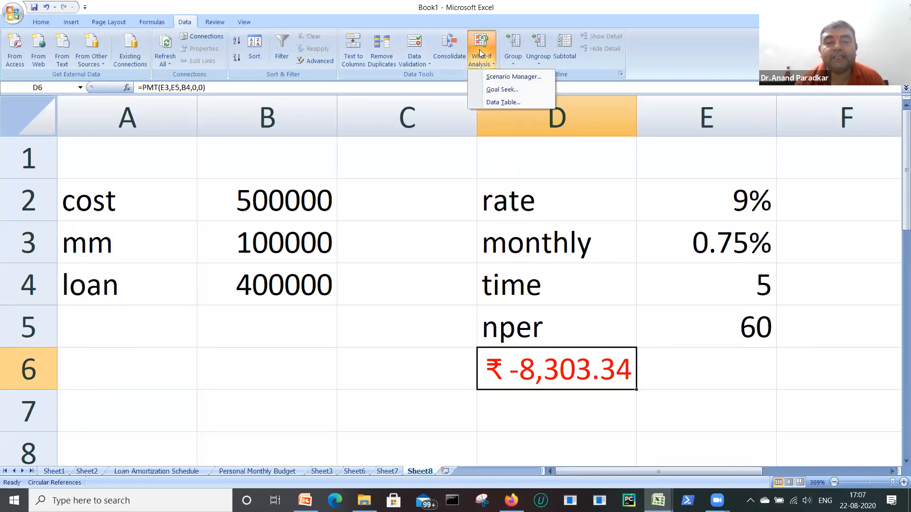
click(504, 90)
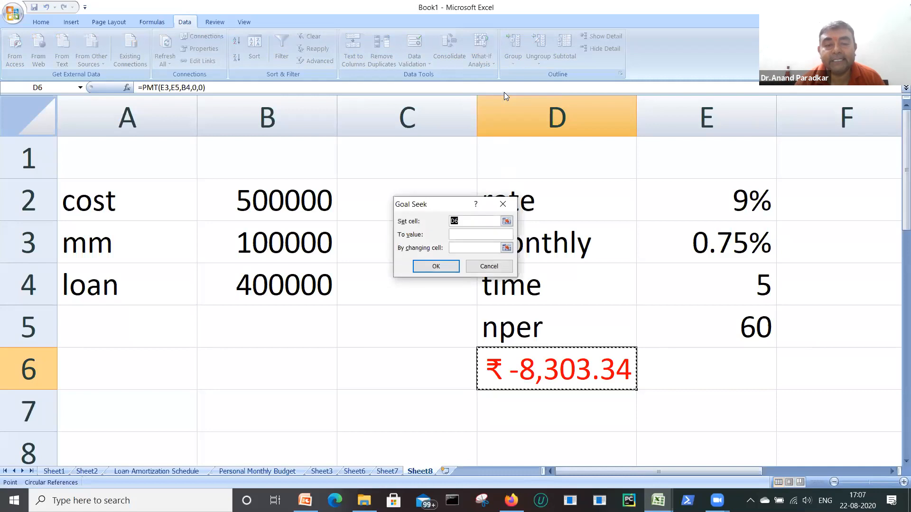
drag(442, 204, 446, 165)
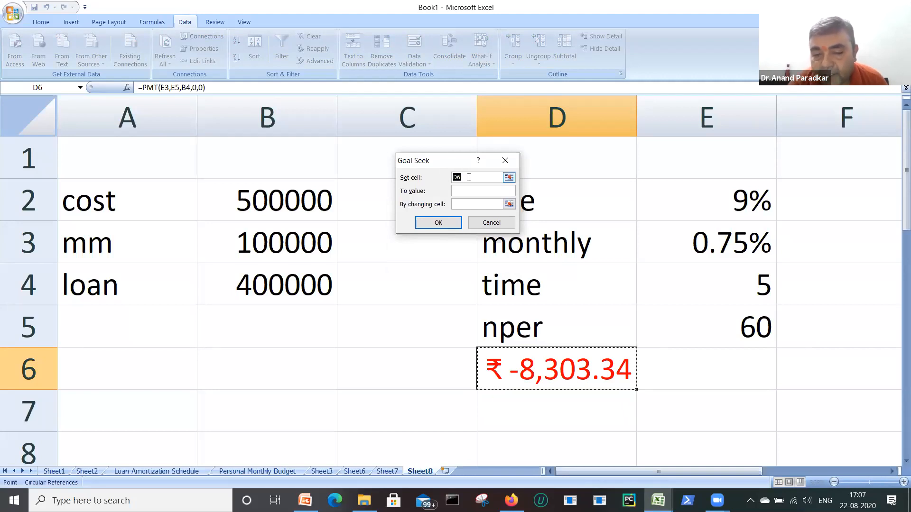
click(542, 362)
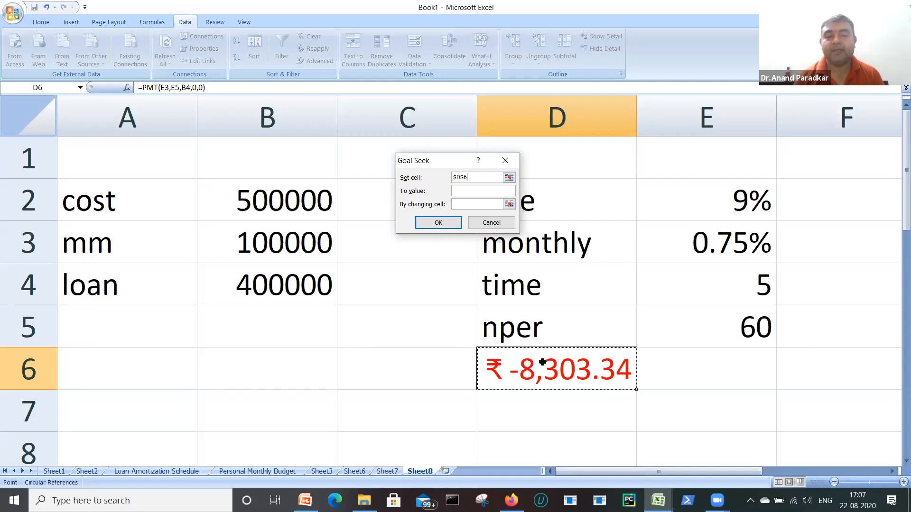
Try seeking a payment of -8000 by changing the time in E4, and discard the result
click(463, 192)
click(463, 194)
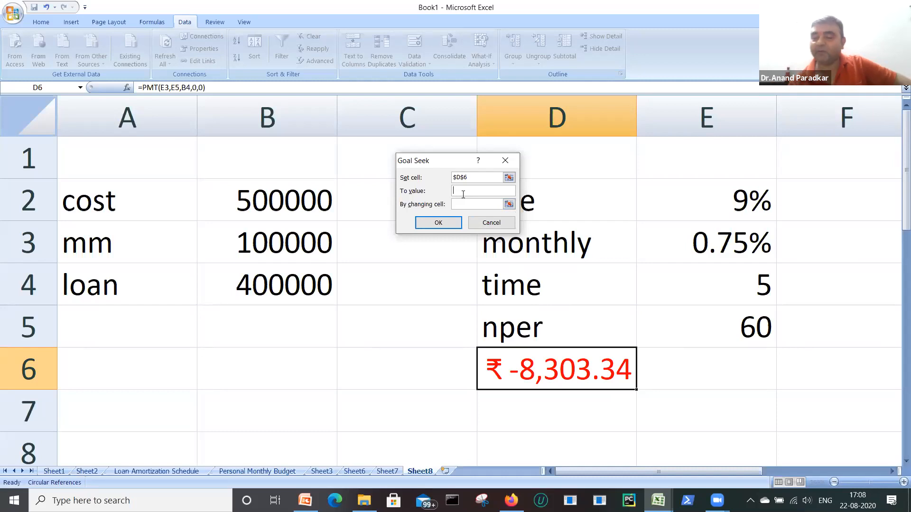
text(-8000)
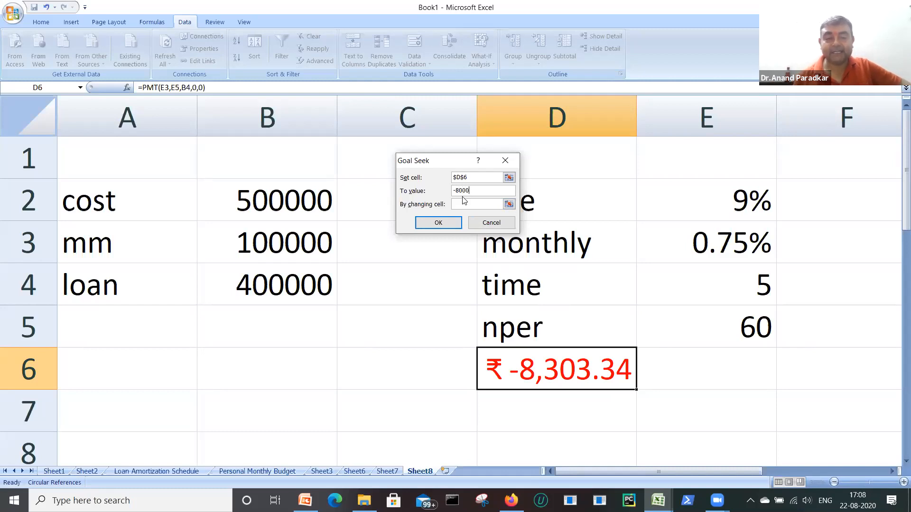
click(463, 204)
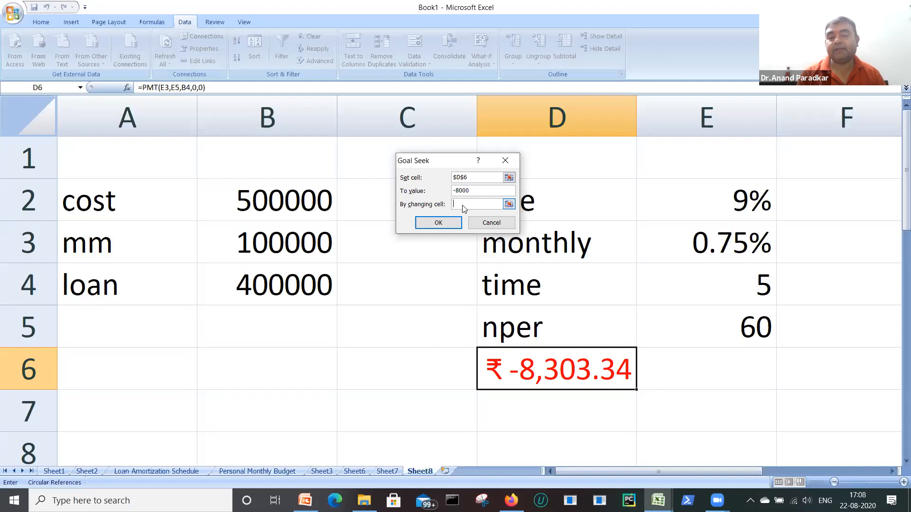
click(696, 294)
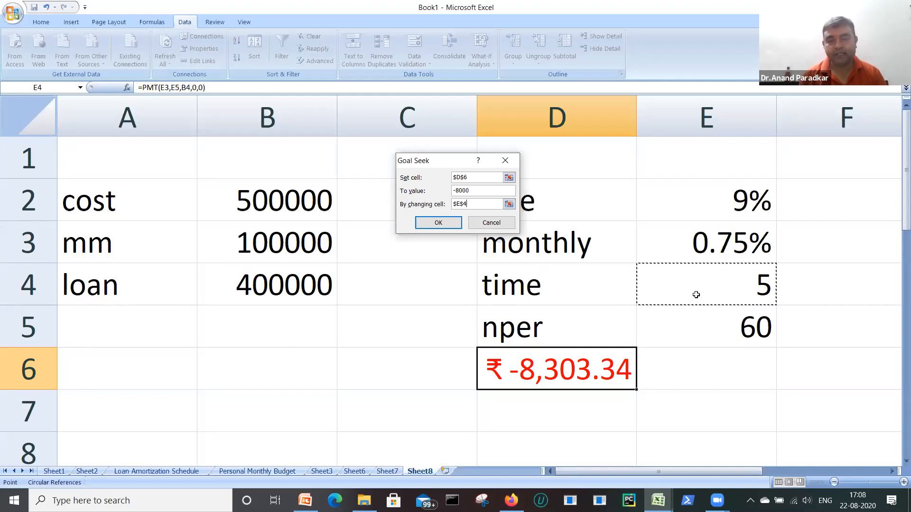
click(452, 225)
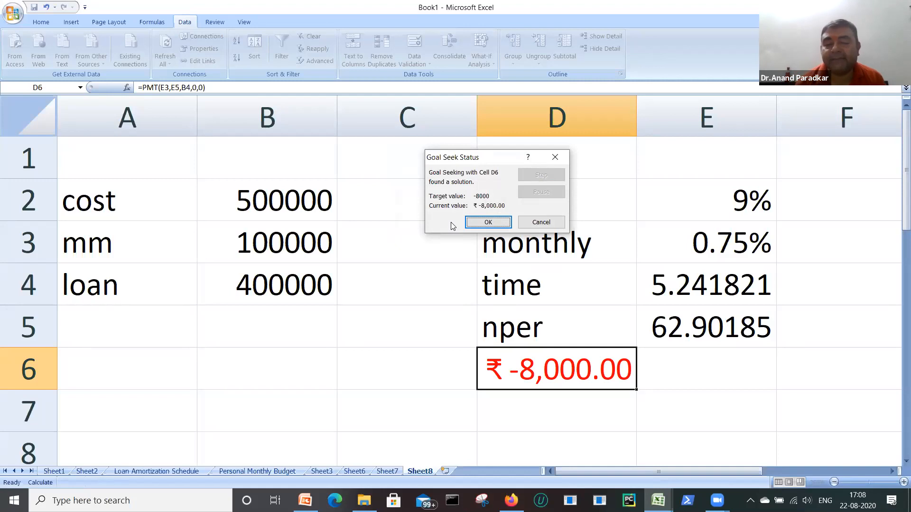
click(555, 157)
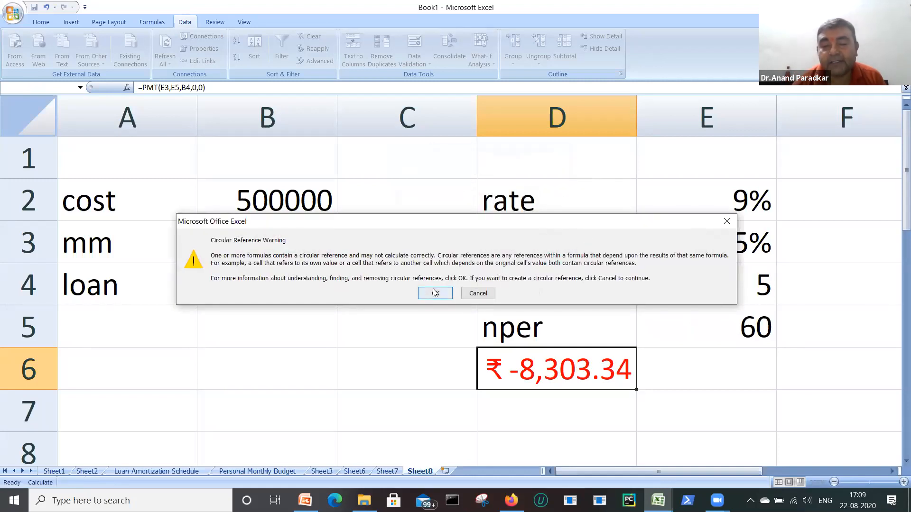
click(435, 293)
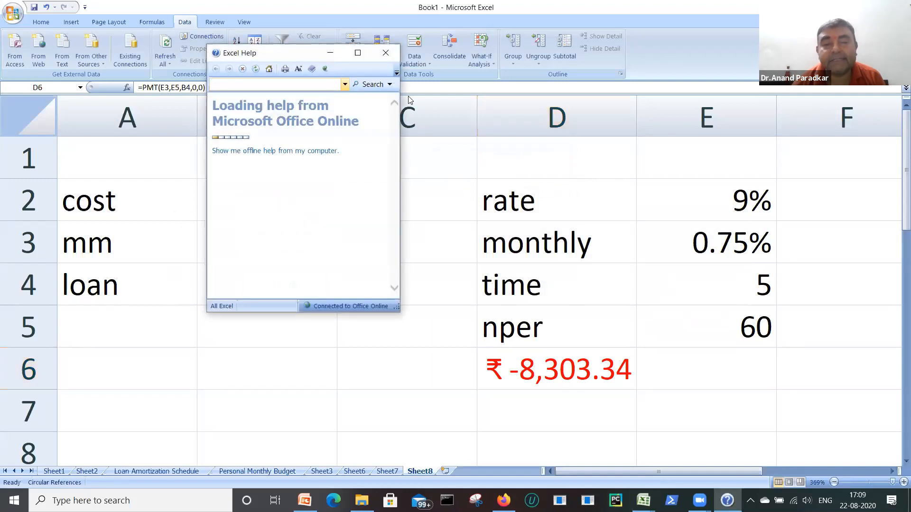
click(385, 53)
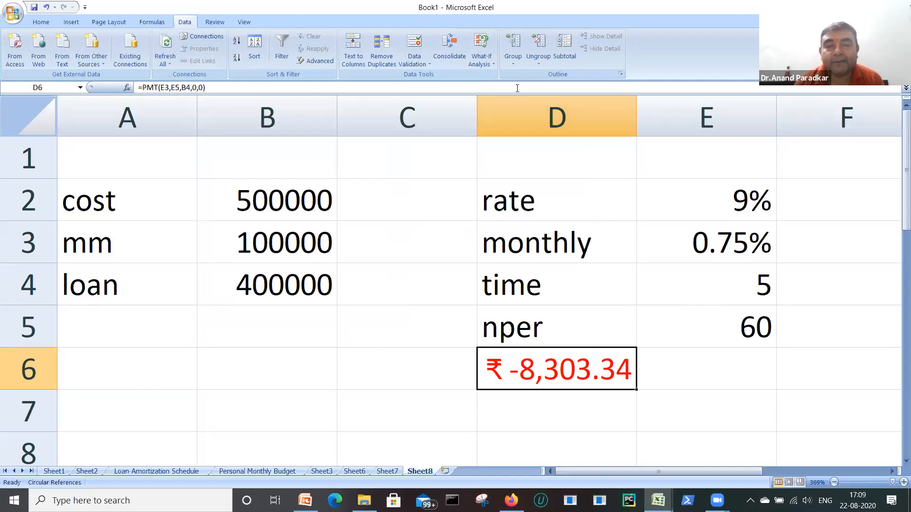
Run Goal Seek to bring D6 to -8000 by changing the time cell E4, and keep the solution
click(483, 61)
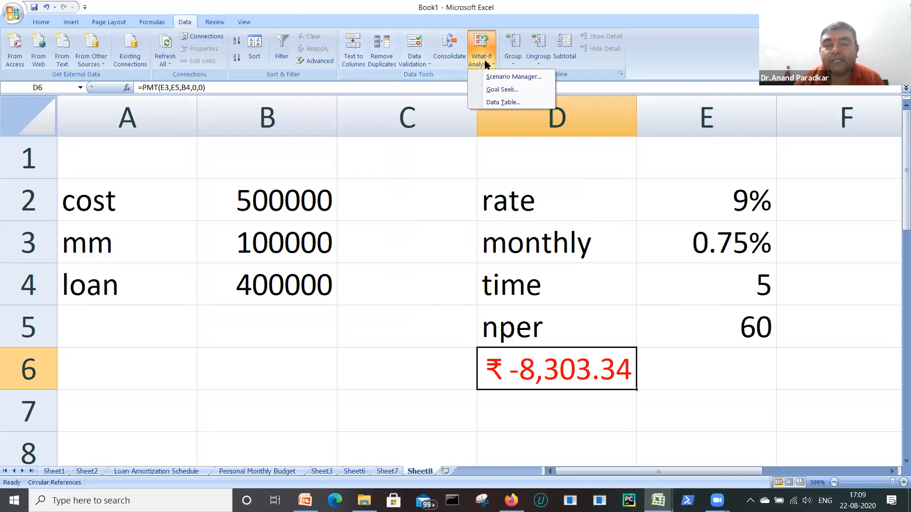
click(498, 89)
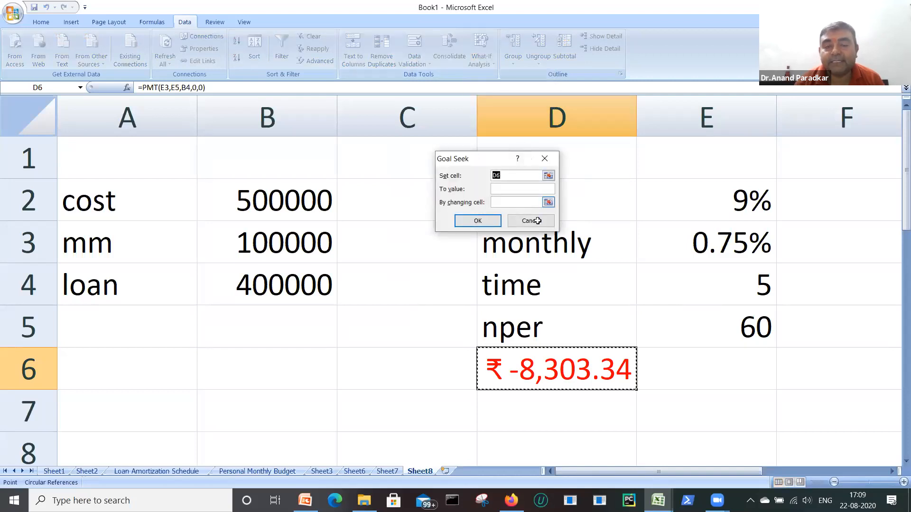
click(578, 375)
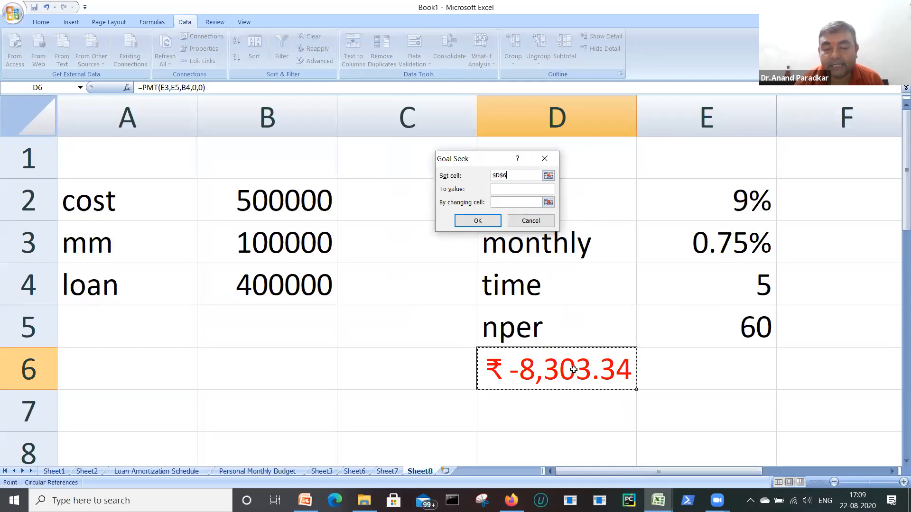
click(516, 186)
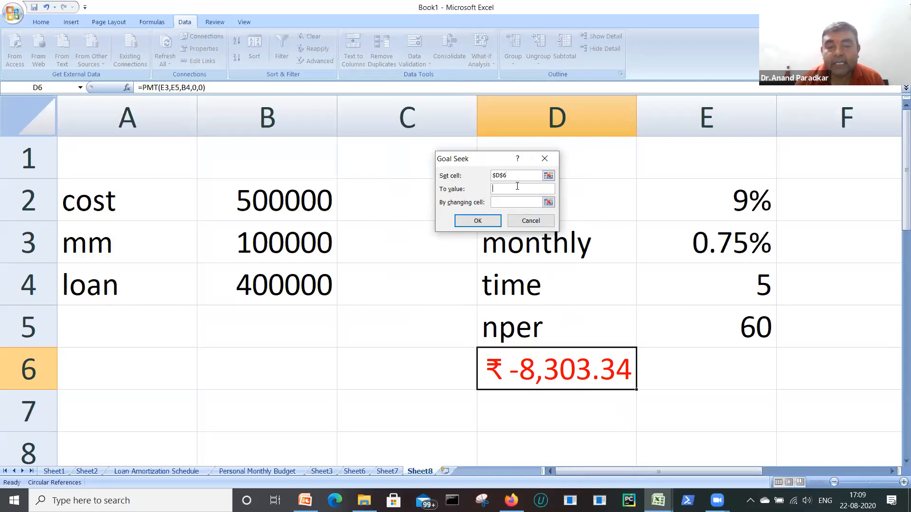
text(-8000)
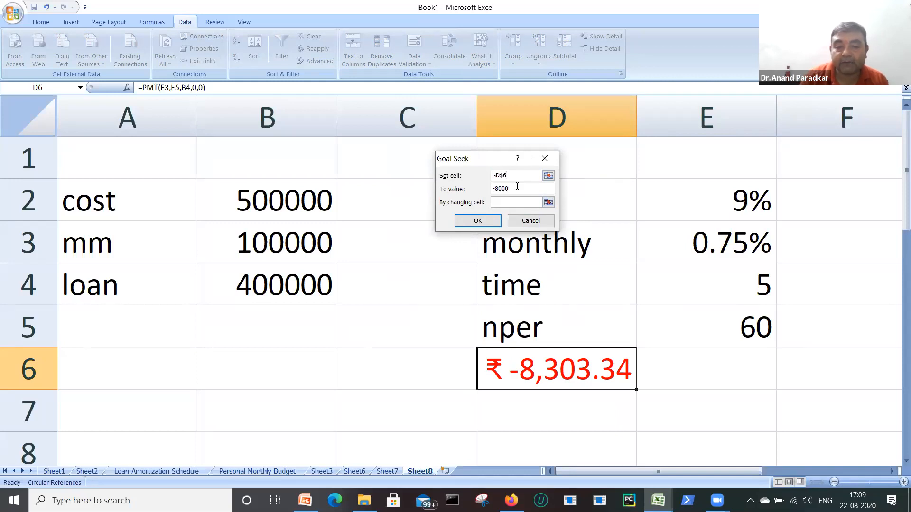
key(Tab)
click(705, 278)
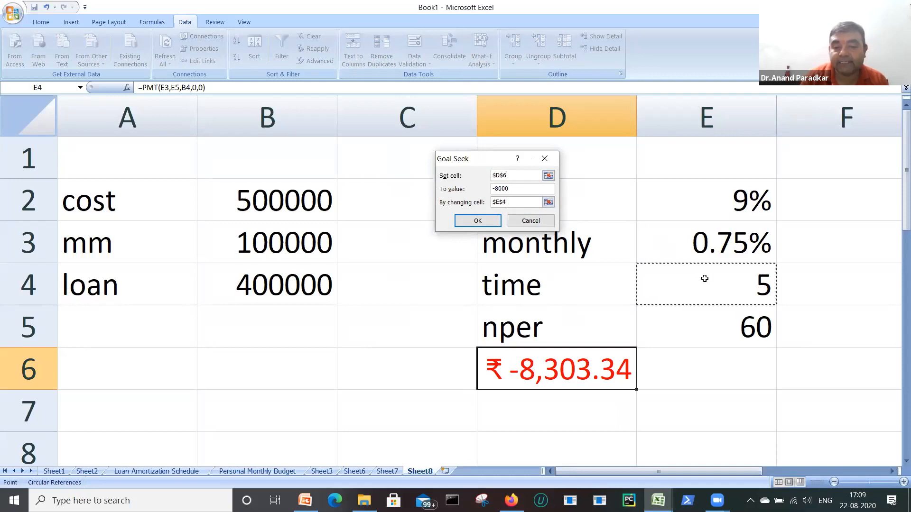
click(492, 227)
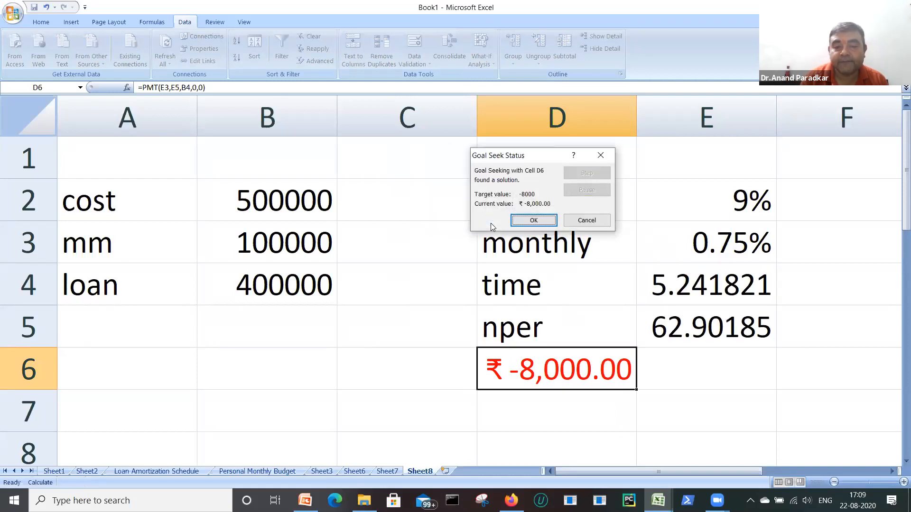
click(533, 219)
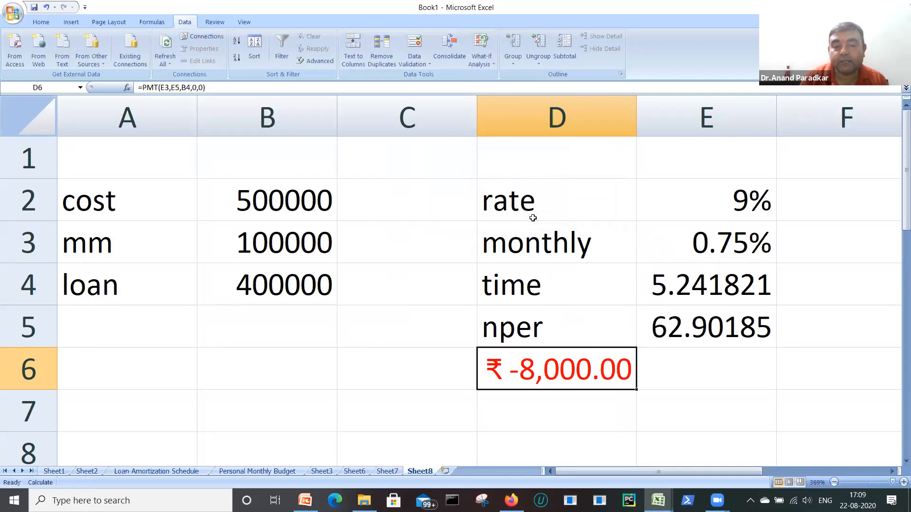
click(691, 328)
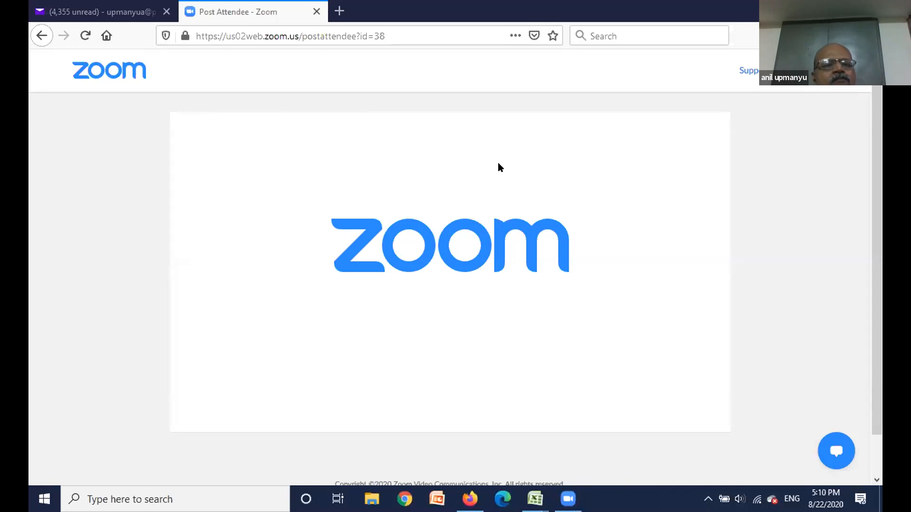
click(480, 349)
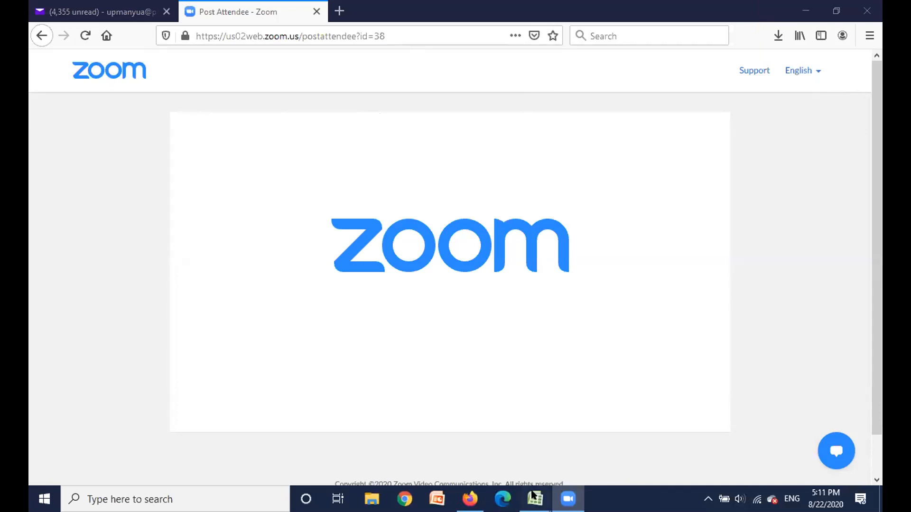
Switch from the browser to the data.xlsx workbook in Excel and open the sheet named "do"
mouse_move(535, 496)
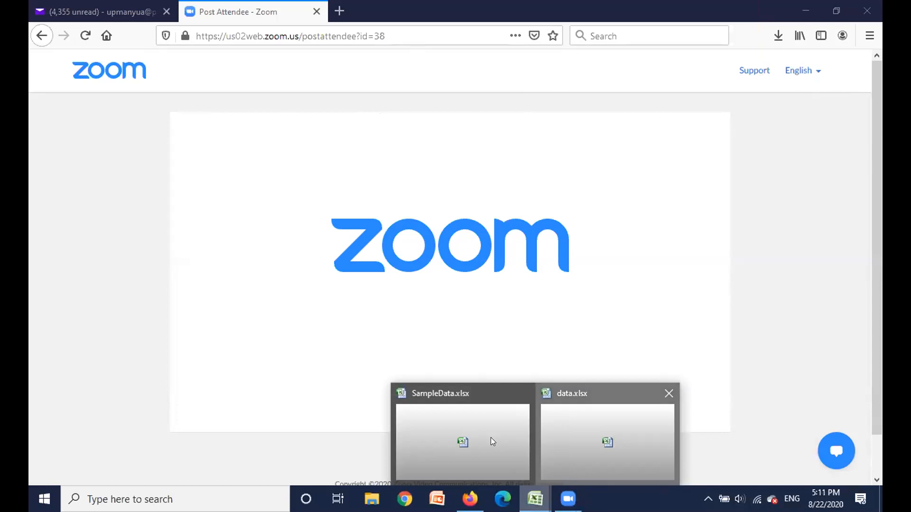
click(491, 438)
click(83, 332)
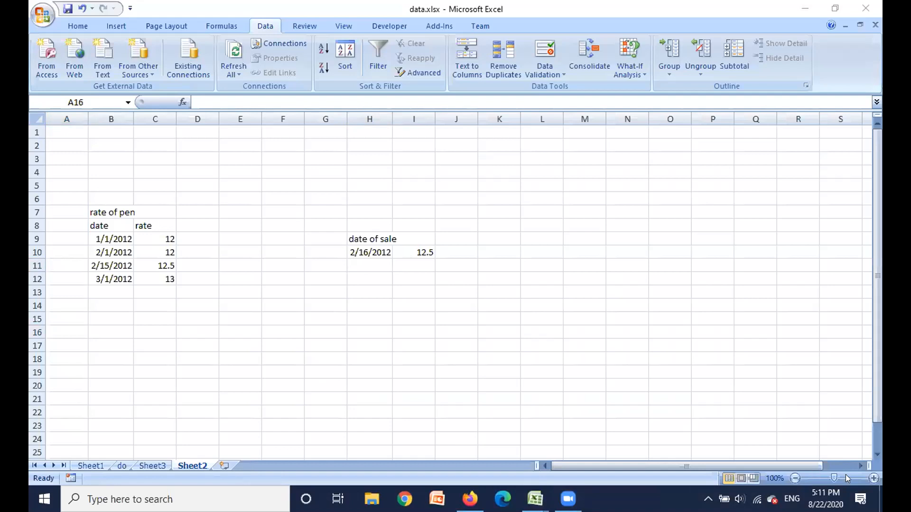
drag(846, 474, 851, 475)
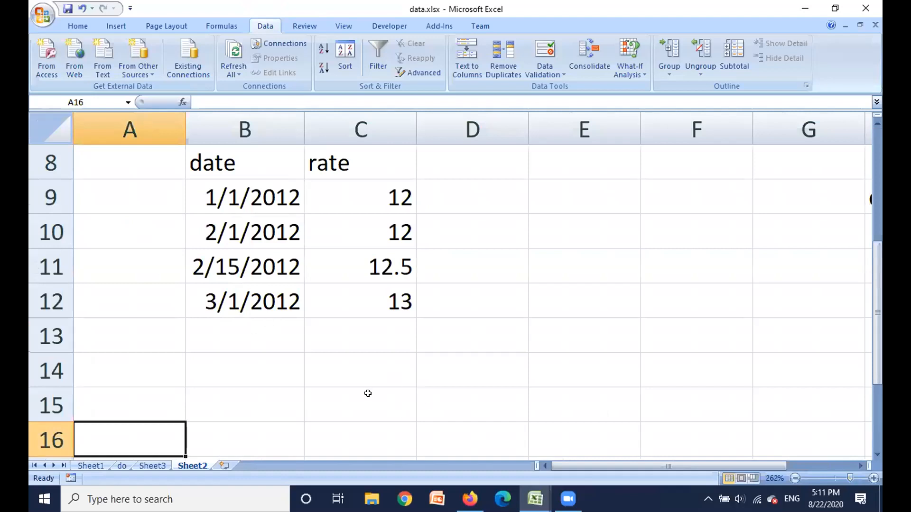
scroll(368, 393, up, 1)
scroll(367, 394, down, 1)
click(123, 465)
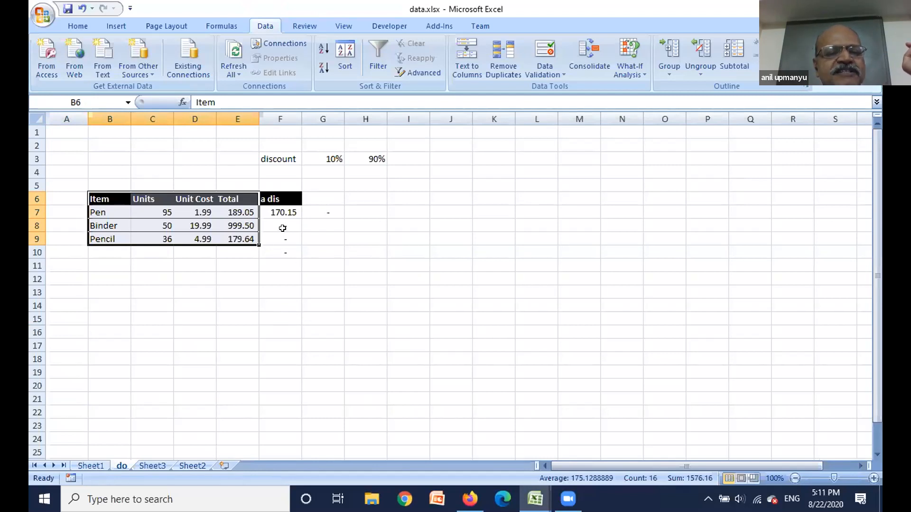
Clear the Pen row's "a dis" value in F7 and the Total values in E7:E9, leaving E7 selected
click(279, 210)
key(Delete)
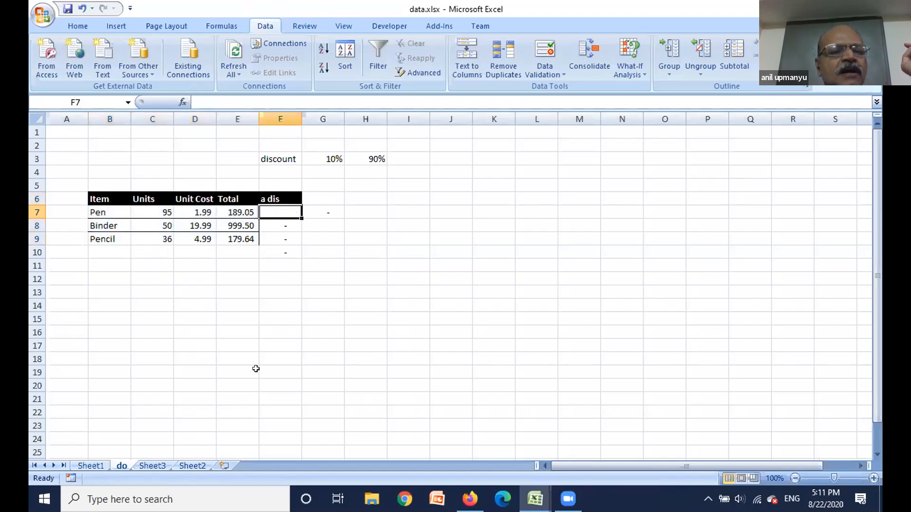
click(245, 316)
drag(250, 209, 246, 239)
key(Delete)
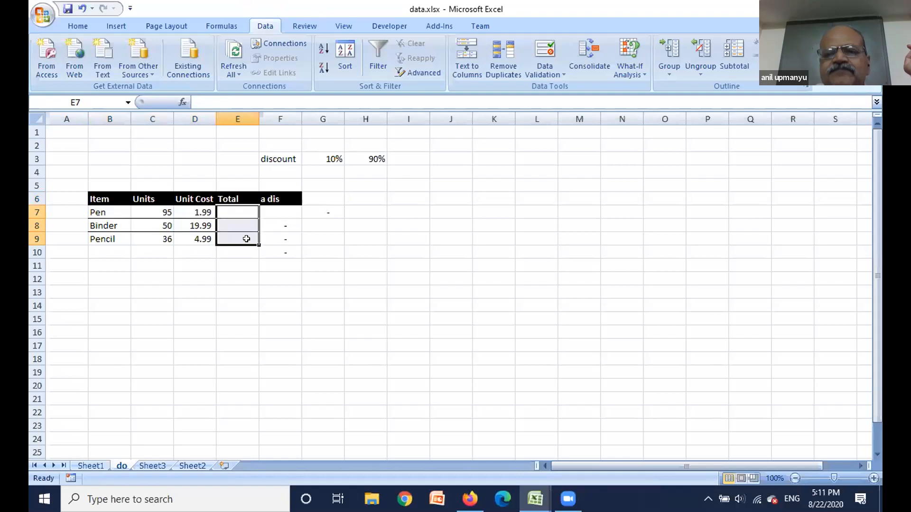
click(239, 209)
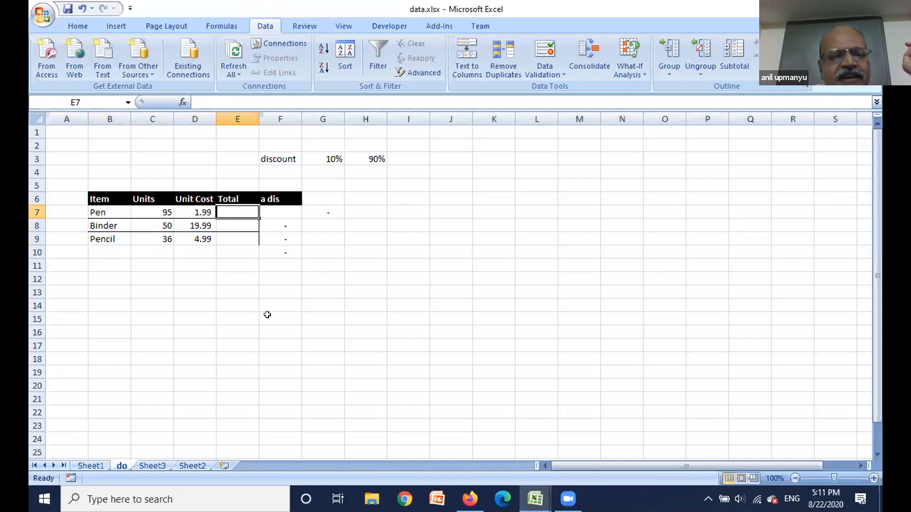
Enter the formula =C7*D7 in E7 to calculate the Pen row's Total from units and unit cost
text(=)
click(161, 209)
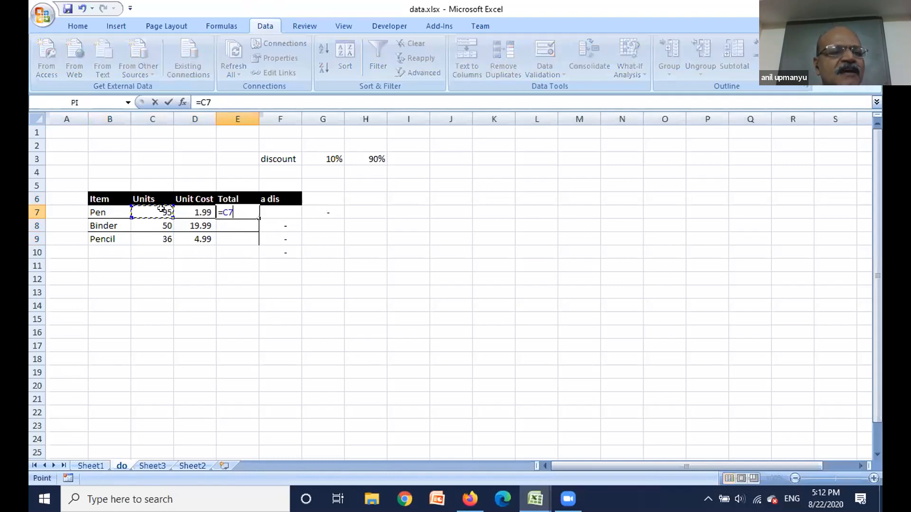
text(*)
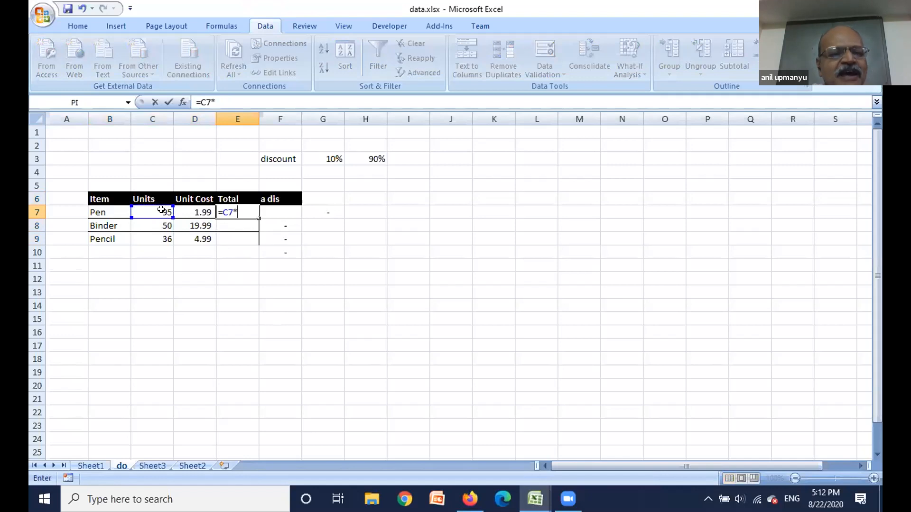
click(195, 211)
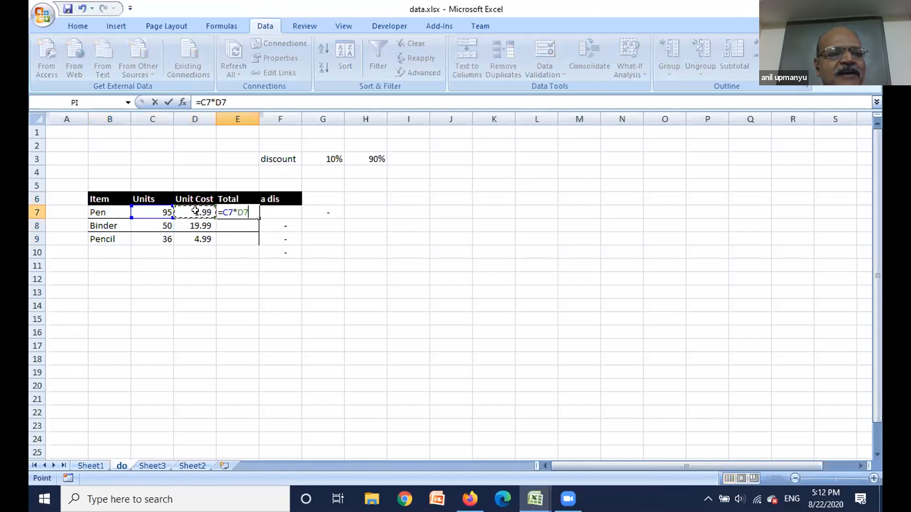
key(Return)
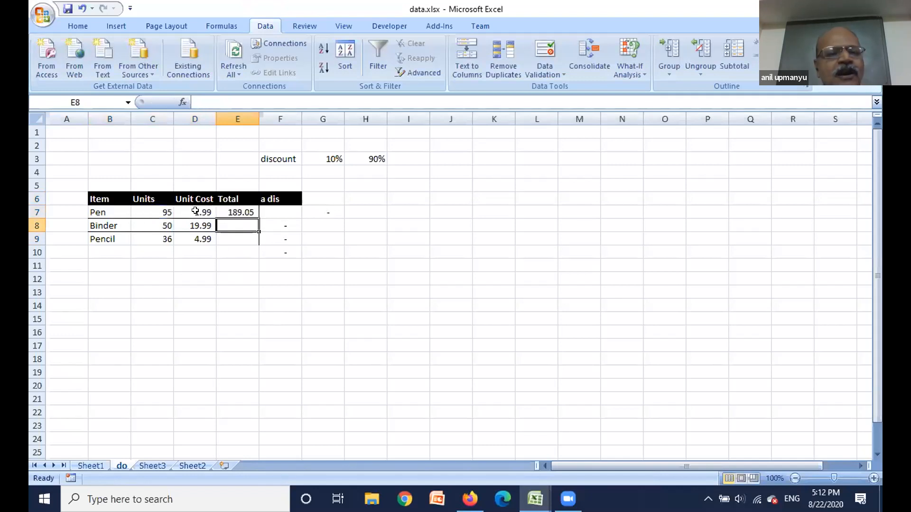
Copy the Total formula from E7 down to E9 and check the cell references in each row's formula
click(259, 294)
click(241, 209)
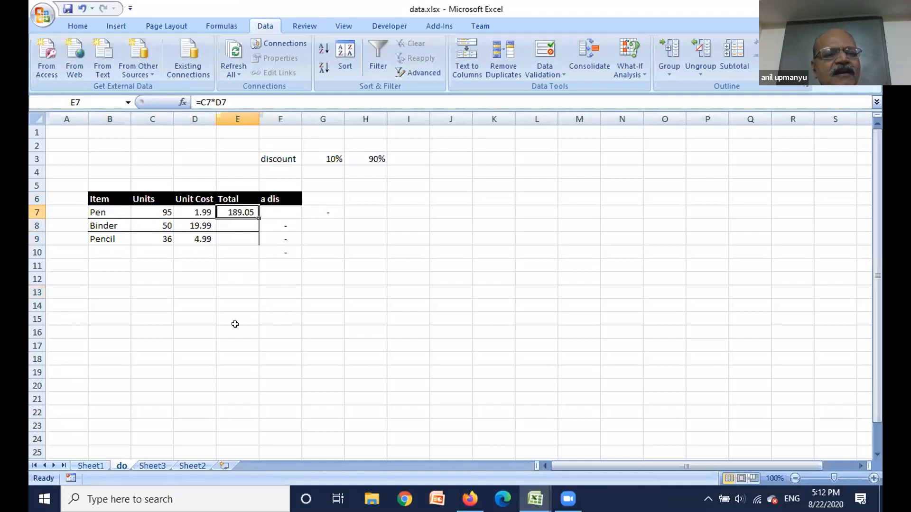
drag(257, 217, 249, 240)
click(240, 318)
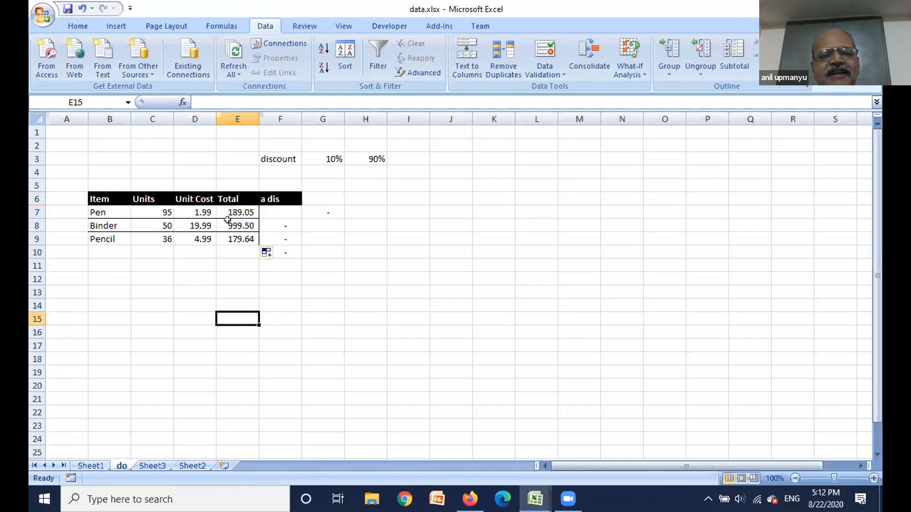
click(238, 210)
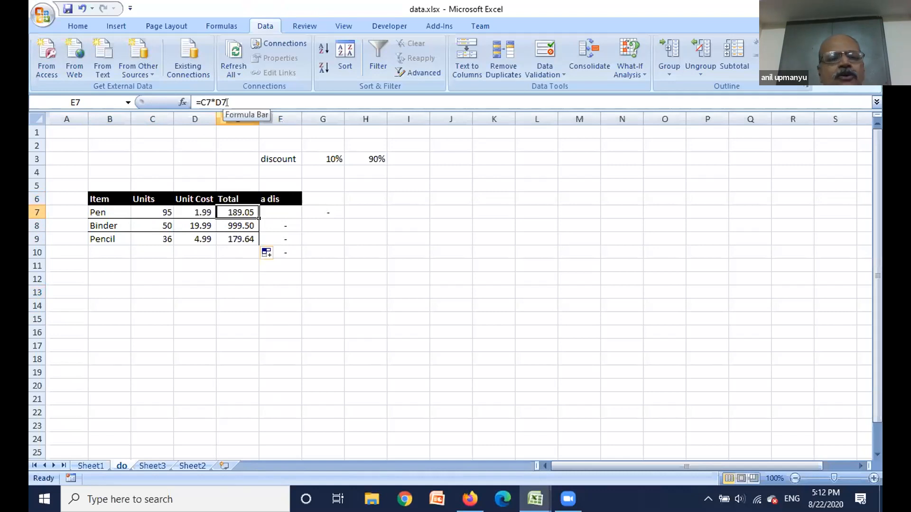
click(230, 228)
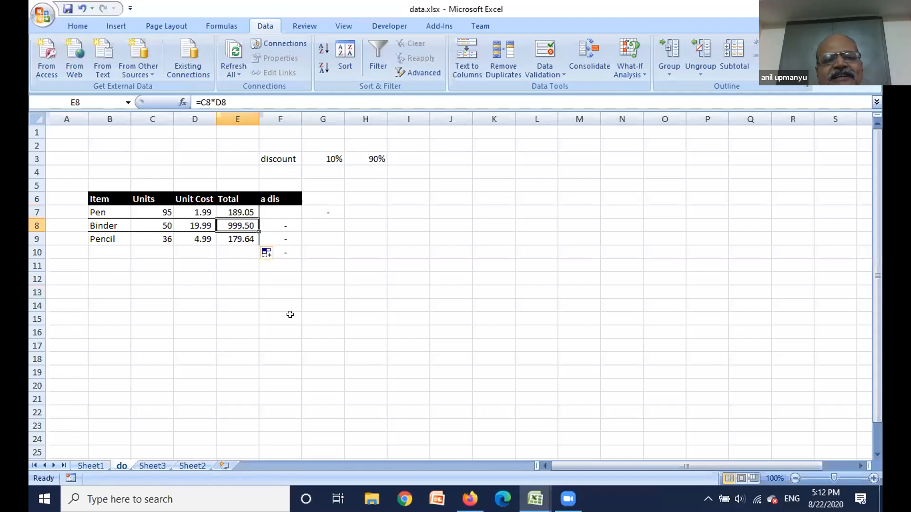
click(229, 209)
click(236, 227)
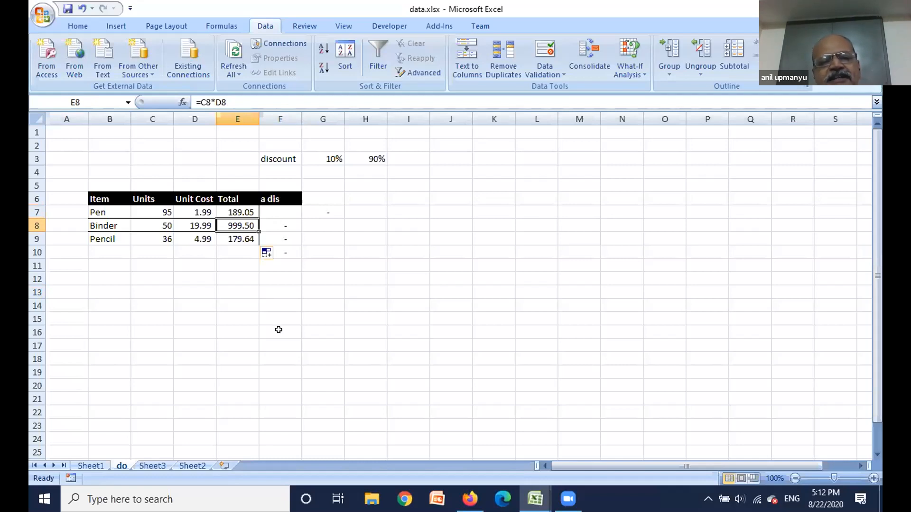
click(236, 239)
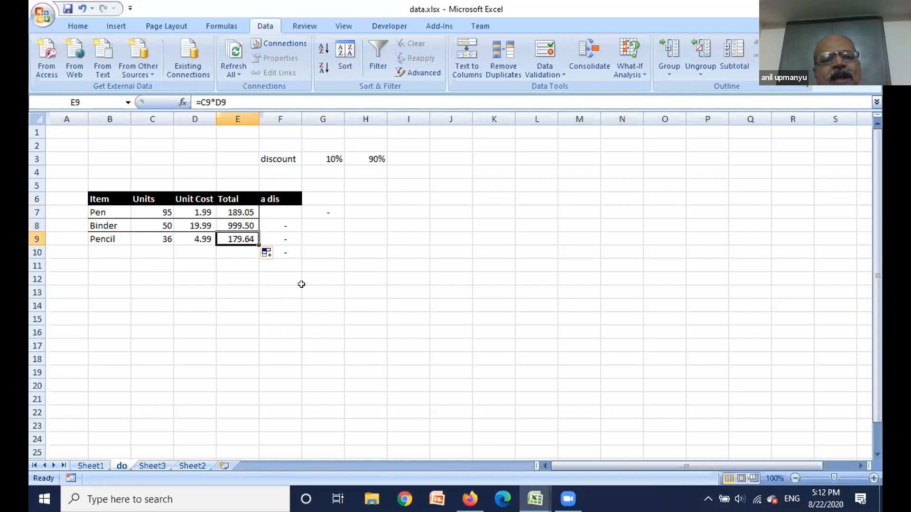
Enter the formula =E7*H3 in F7 to calculate the Pen row's discounted amount
click(326, 155)
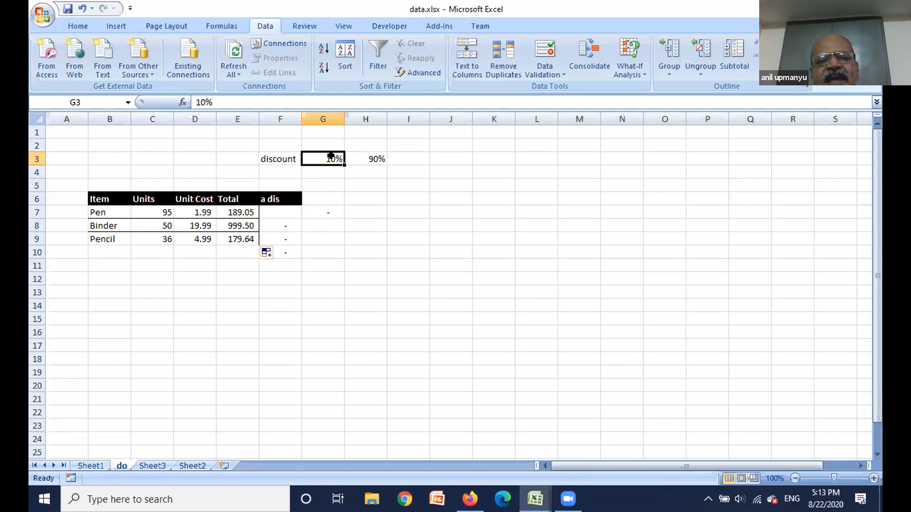
click(279, 212)
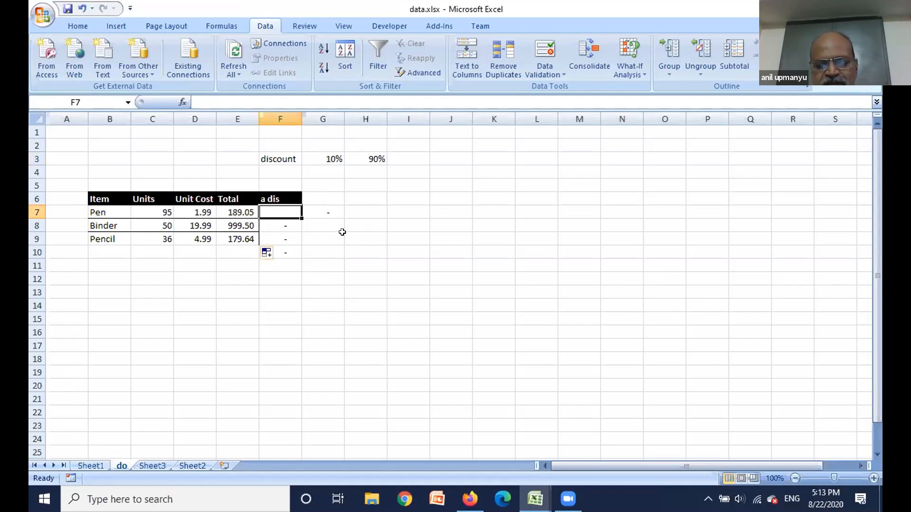
text(=)
click(238, 210)
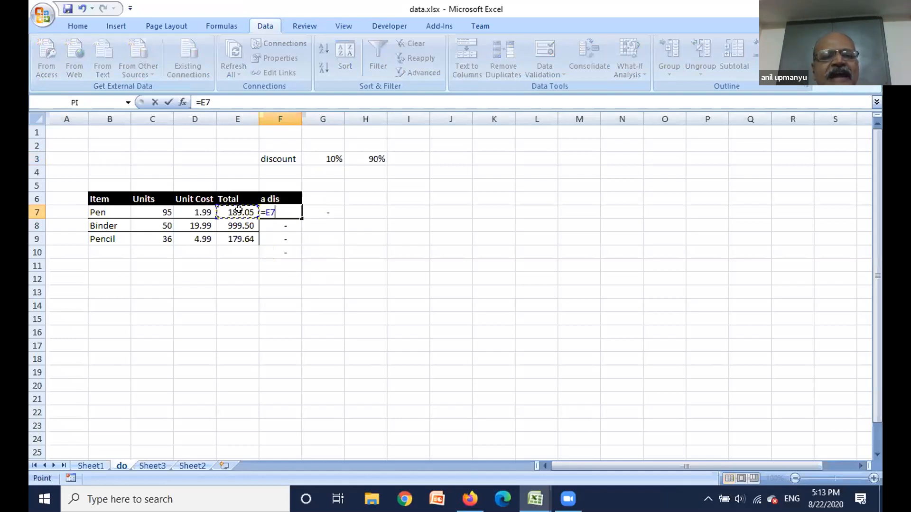
text(*)
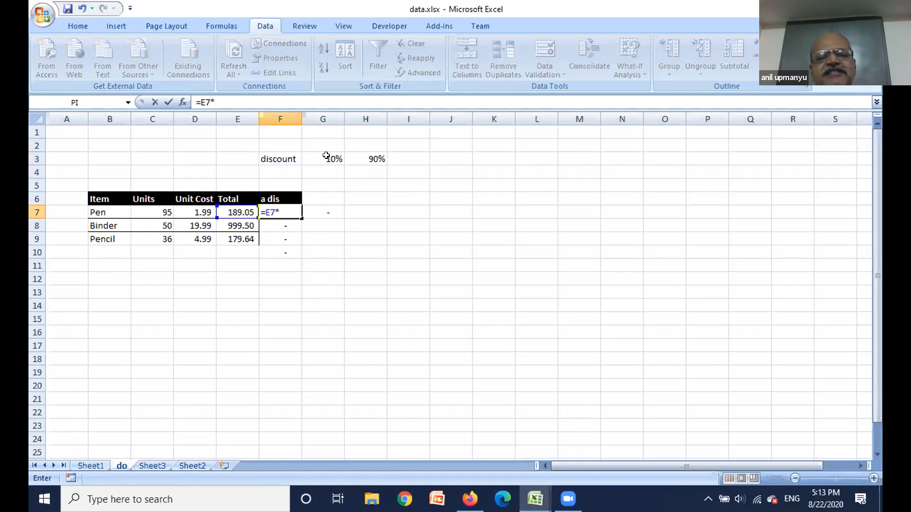
click(377, 160)
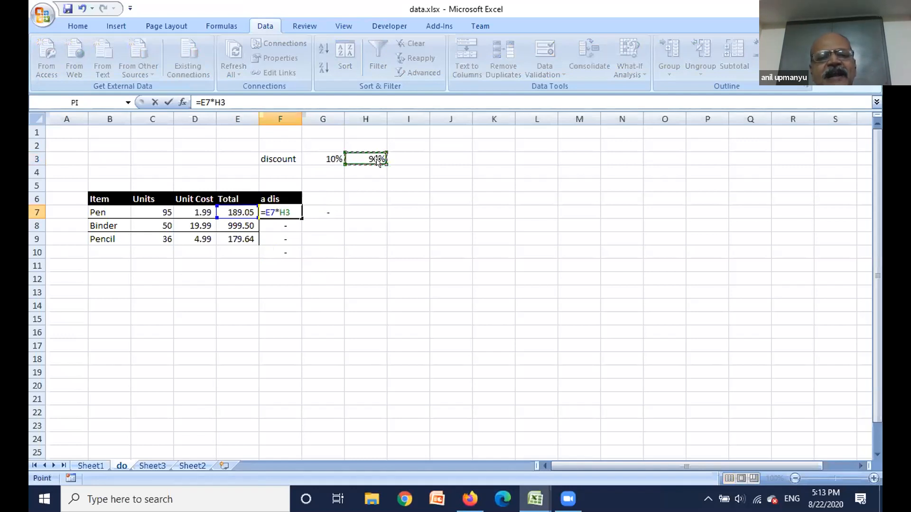
key(Return)
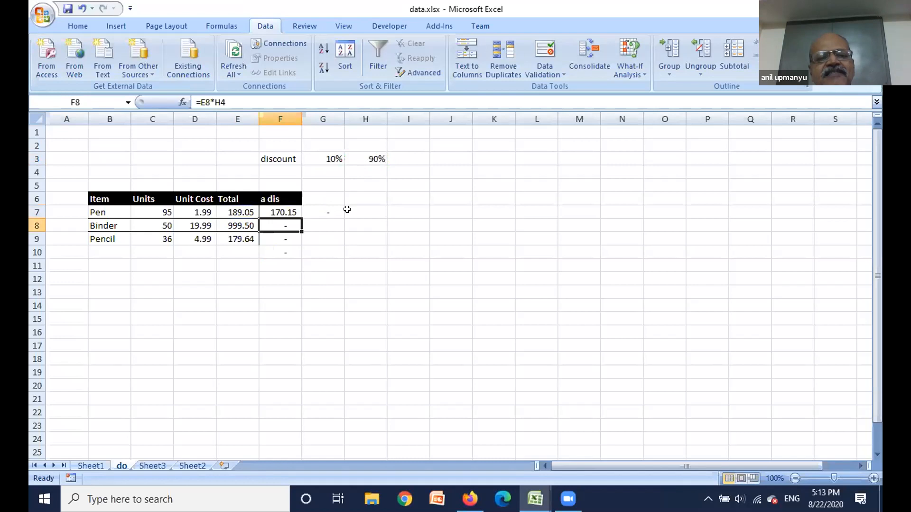
Copy the relative formula from F7 down to F9 and check which rate cell the Binder row's formula refers to
click(286, 209)
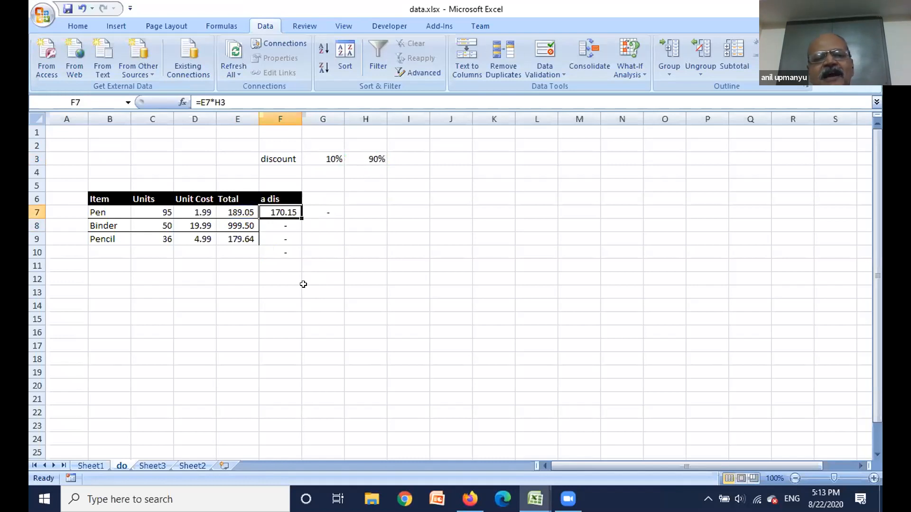
drag(301, 214, 299, 240)
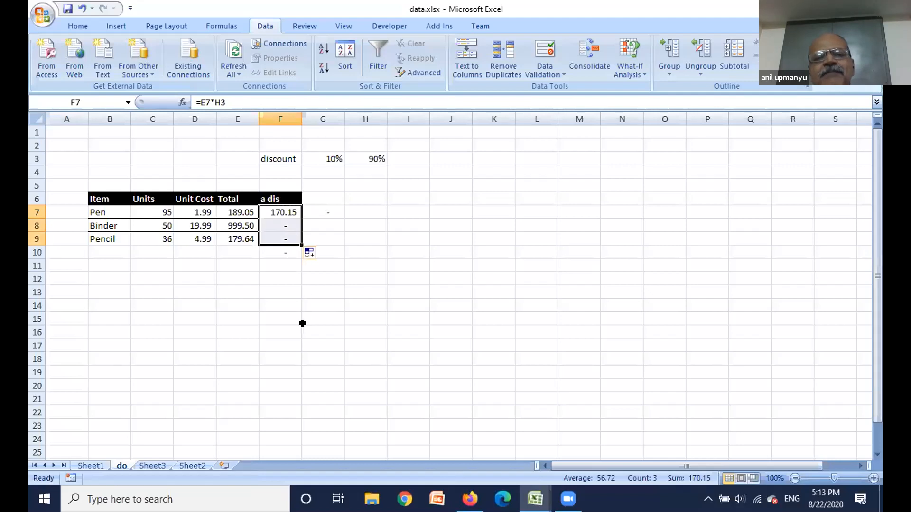
click(304, 320)
click(291, 227)
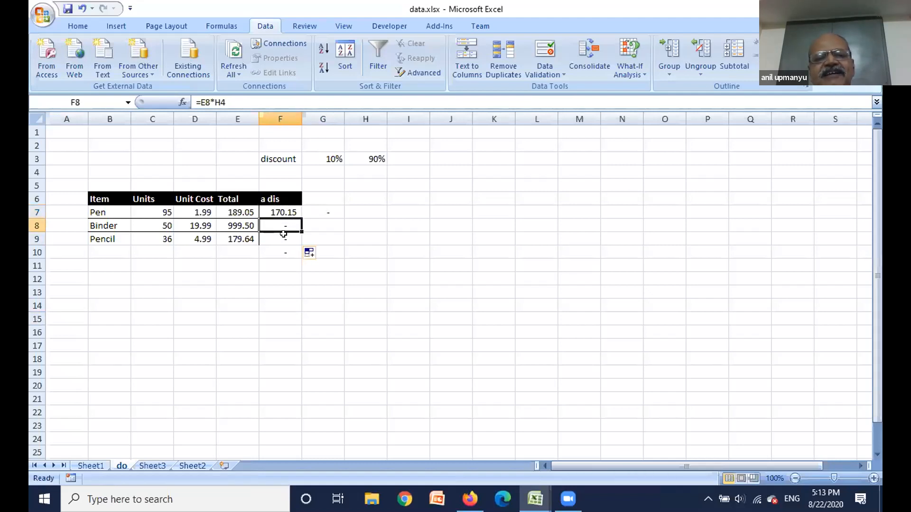
click(283, 235)
click(284, 222)
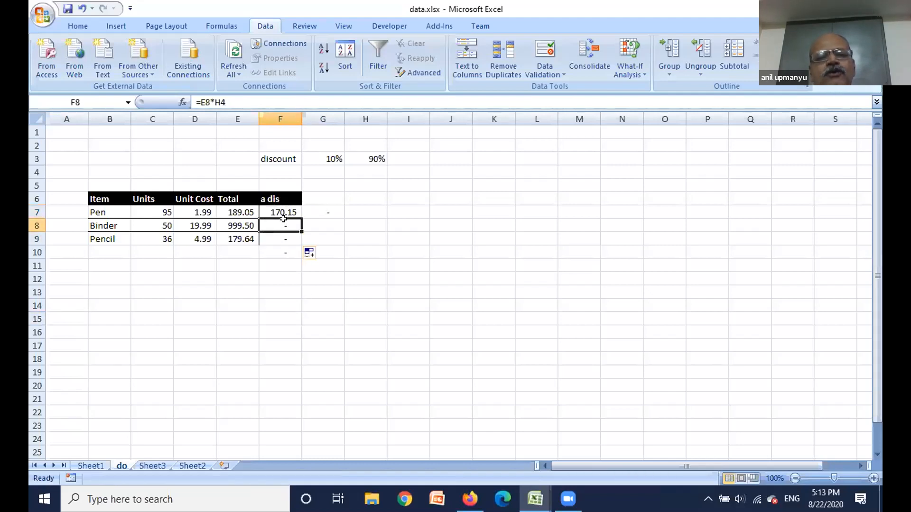
click(364, 169)
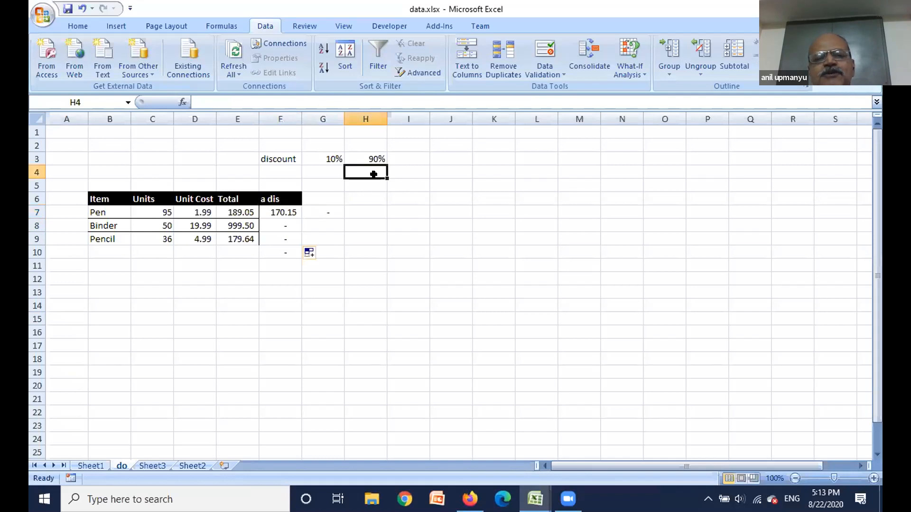
click(280, 221)
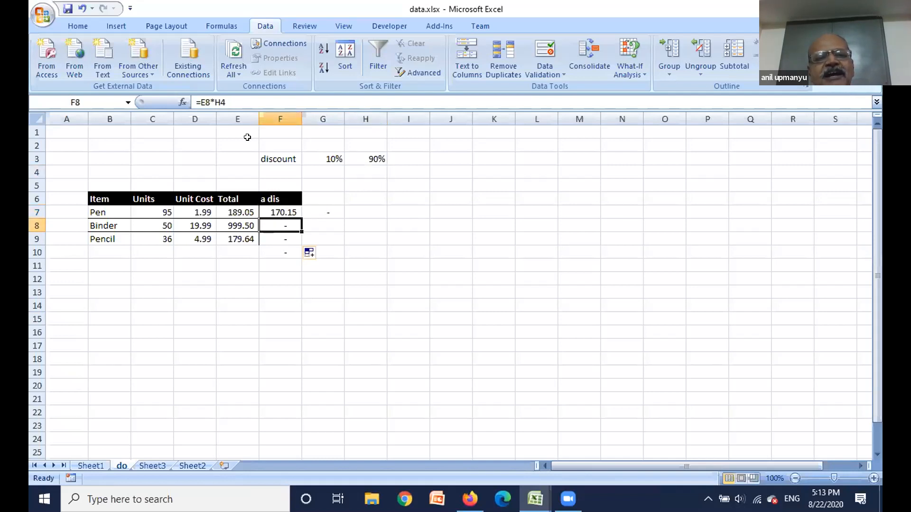
click(200, 102)
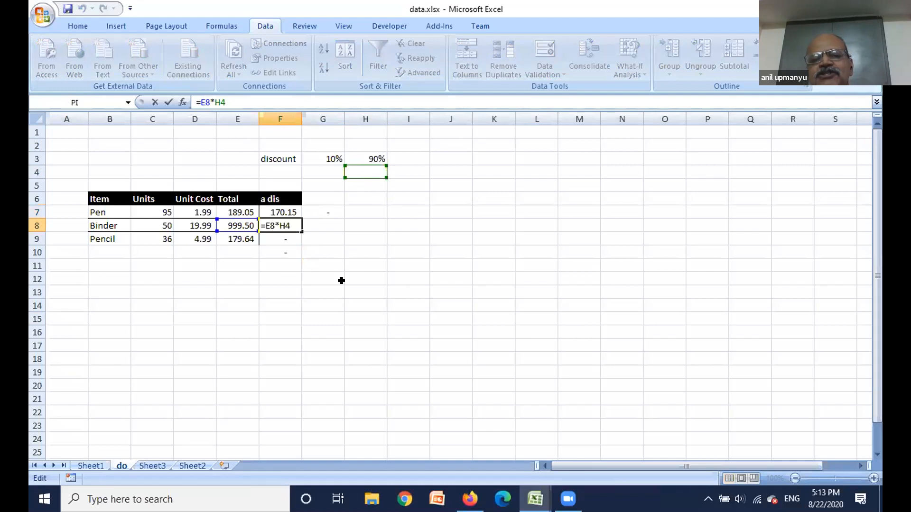
Make the rate reference absolute in the Pen row's "a dis" formula in F7, changing it to =E7*$H$3
click(283, 213)
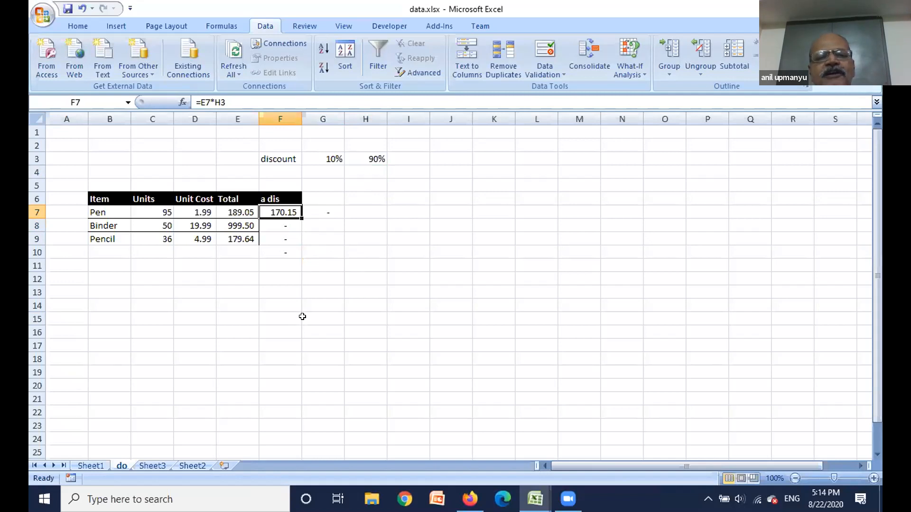
click(209, 101)
click(210, 102)
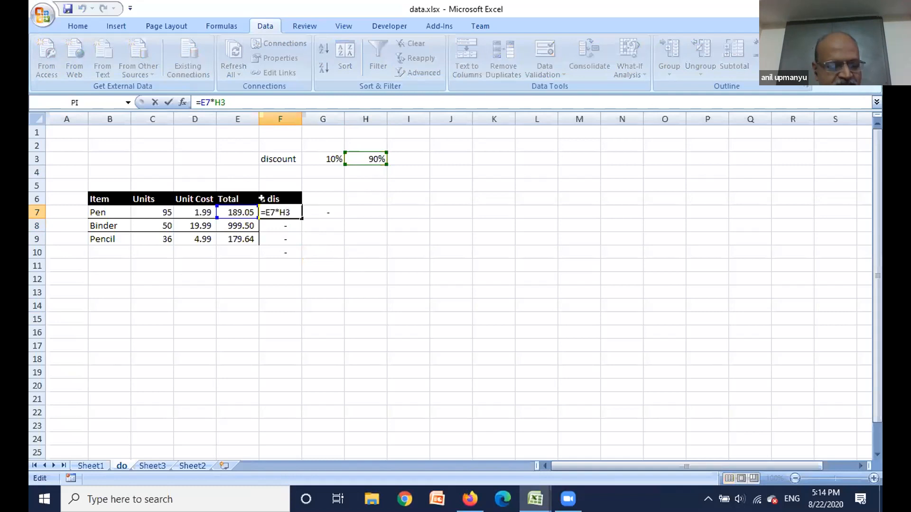
text($)
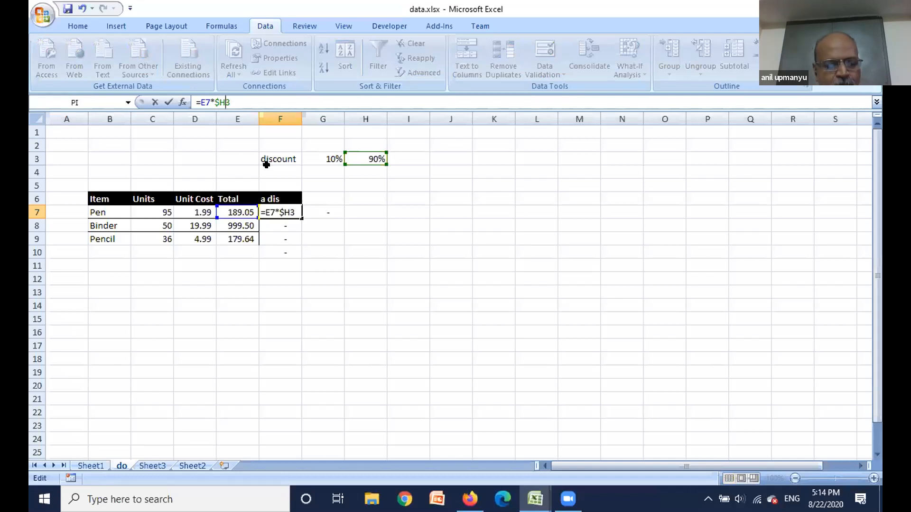
key(Right)
text($)
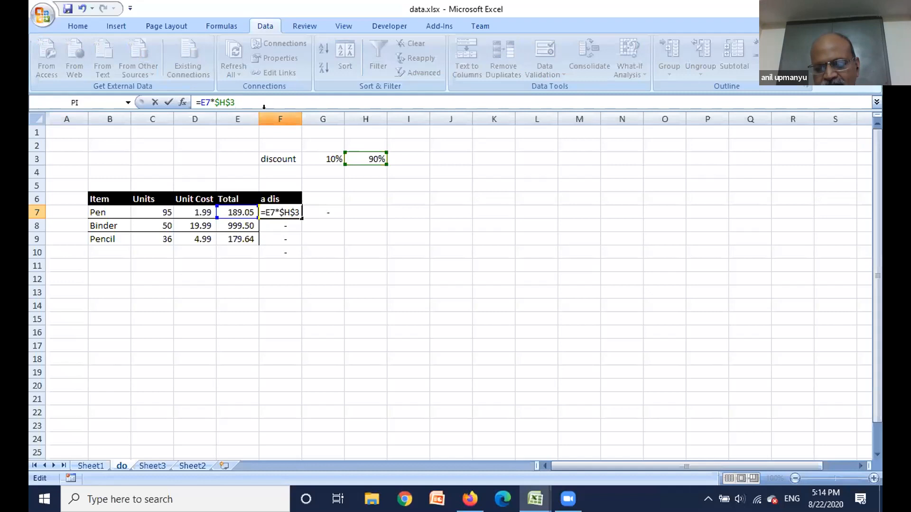
key(Return)
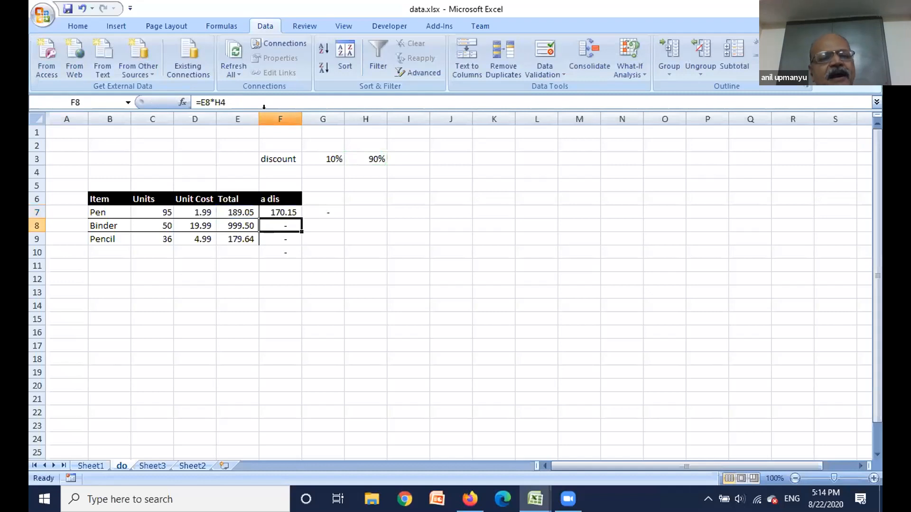
Copy the absolute-reference formula from F7 down to F9 and compare the formulas in F7:F9 against the rate in H3
click(289, 209)
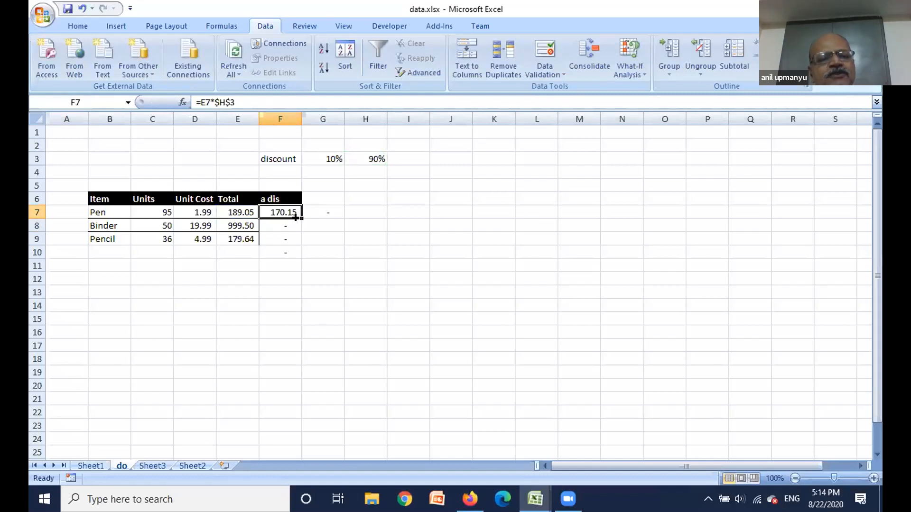
drag(300, 216, 299, 244)
click(279, 325)
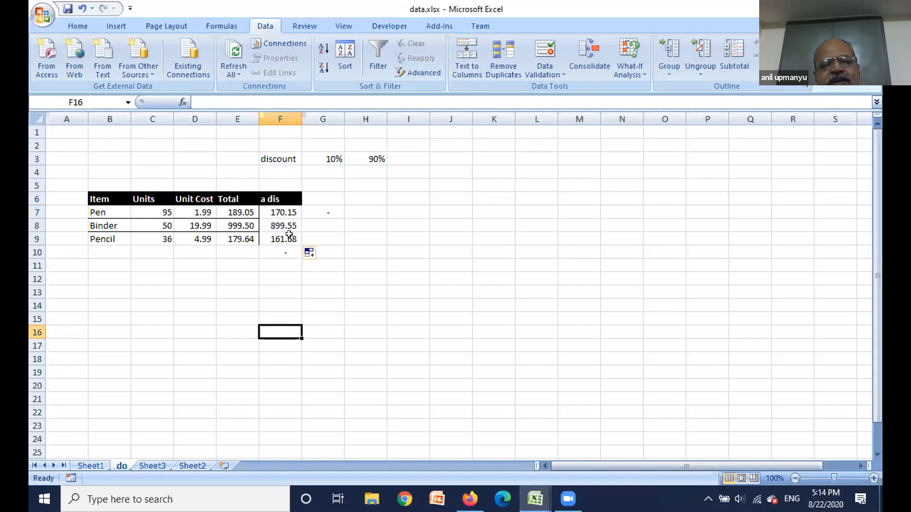
click(373, 157)
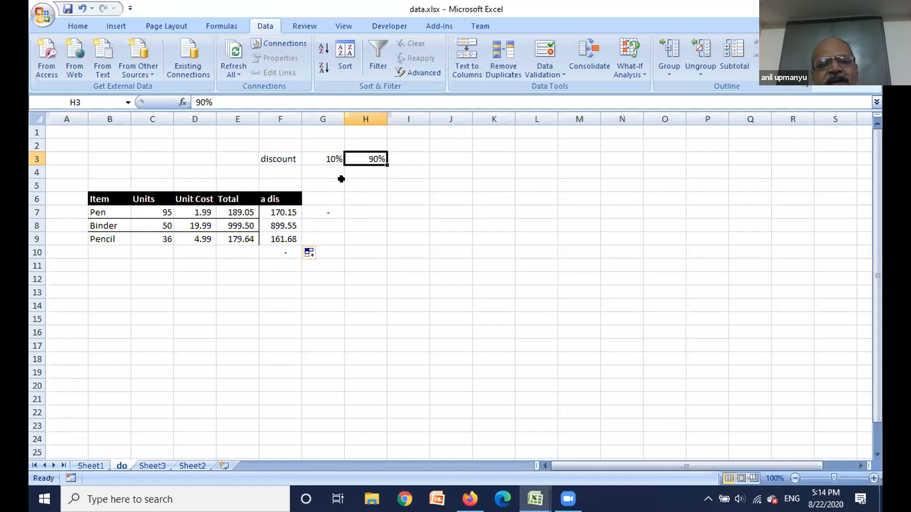
click(288, 209)
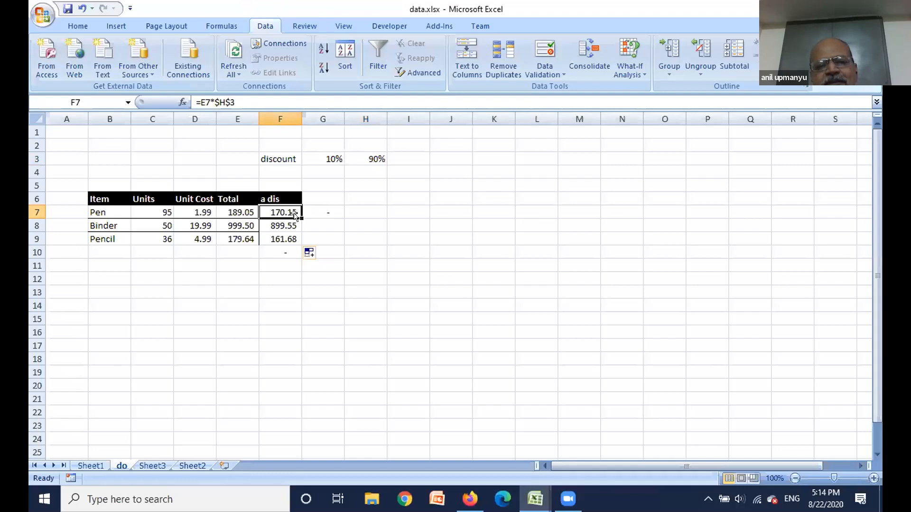
click(282, 224)
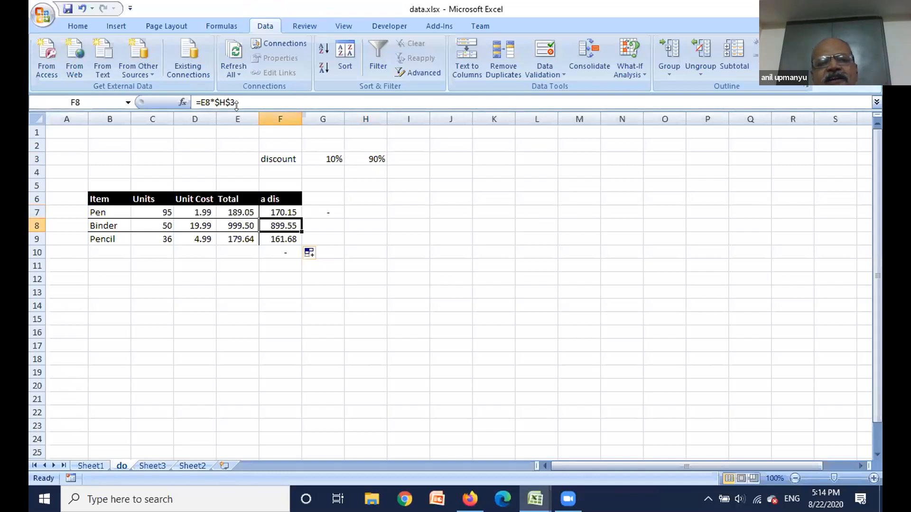
click(282, 212)
click(280, 239)
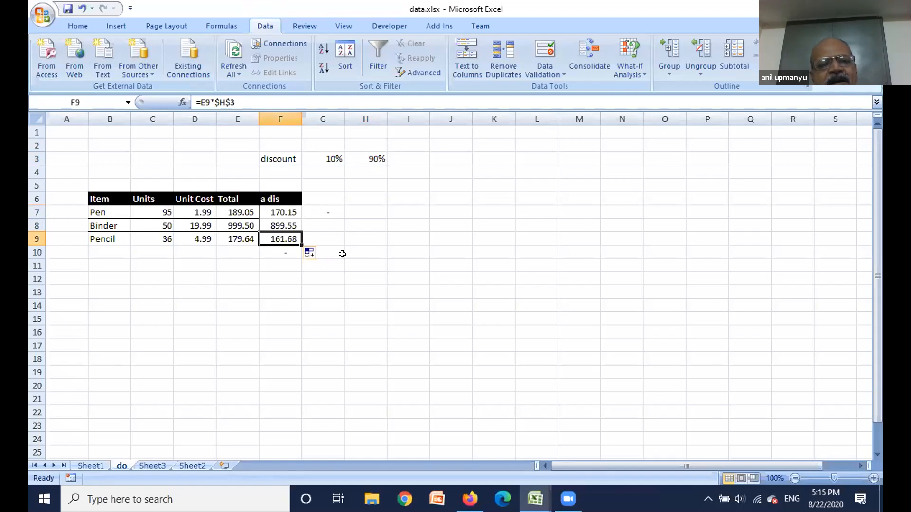
click(288, 210)
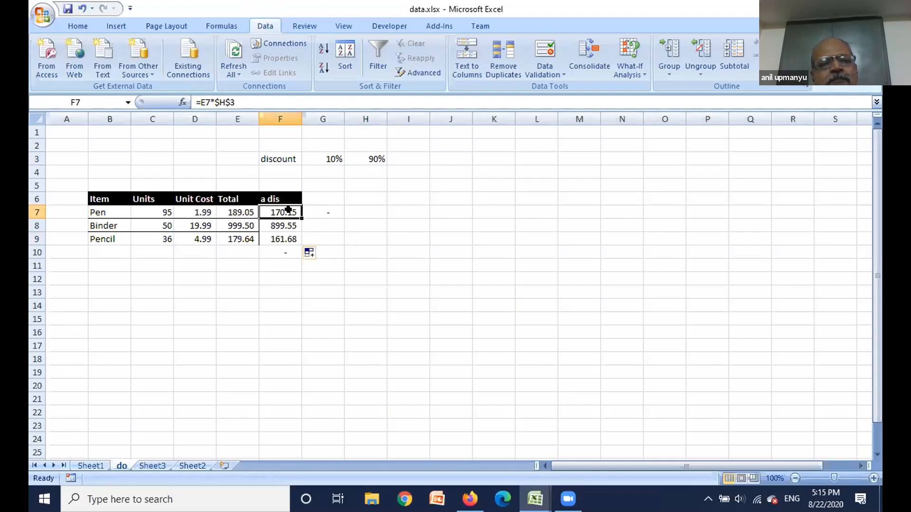
Remove the dollar signs from the rate reference in F7 so the formula reads =E7*H3
click(225, 102)
key(Left)
key(BackSpace)
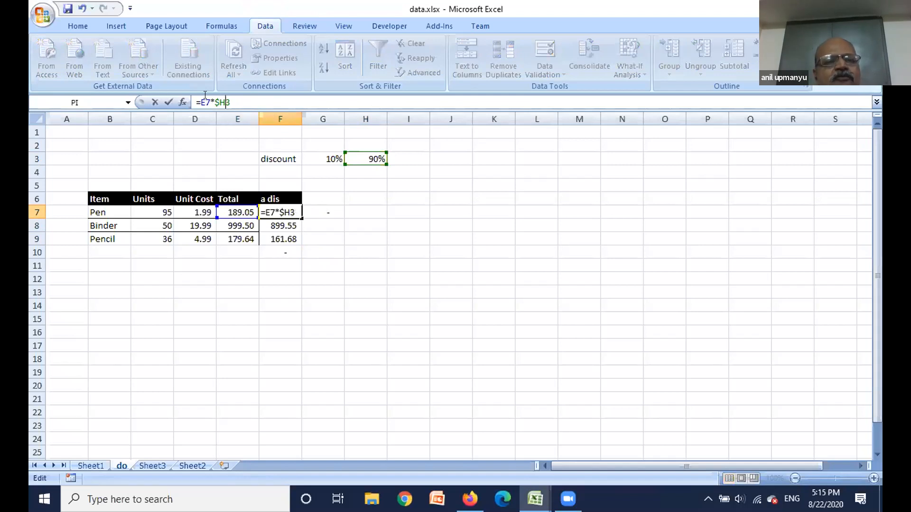
key(Left)
key(BackSpace)
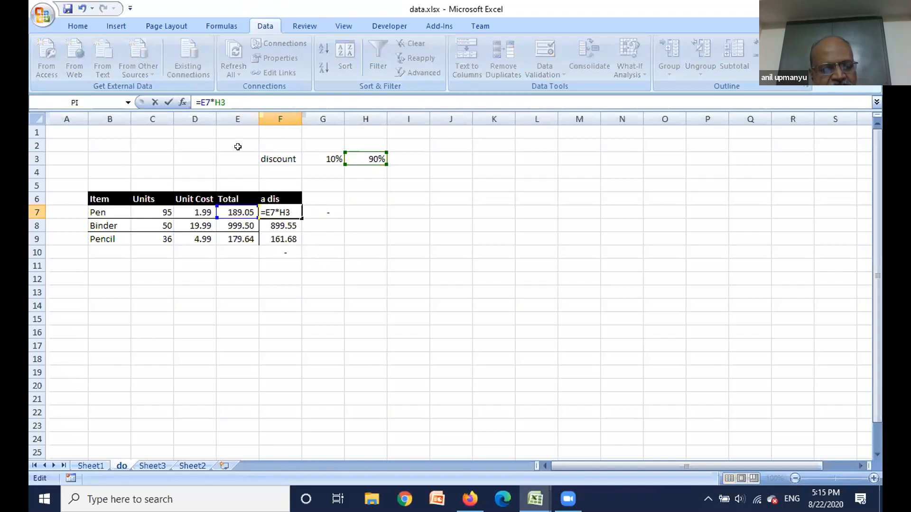
Cycle the H3 reference in F7's formula through its absolute, row-absolute and column-absolute forms and back to relative
key(F4)
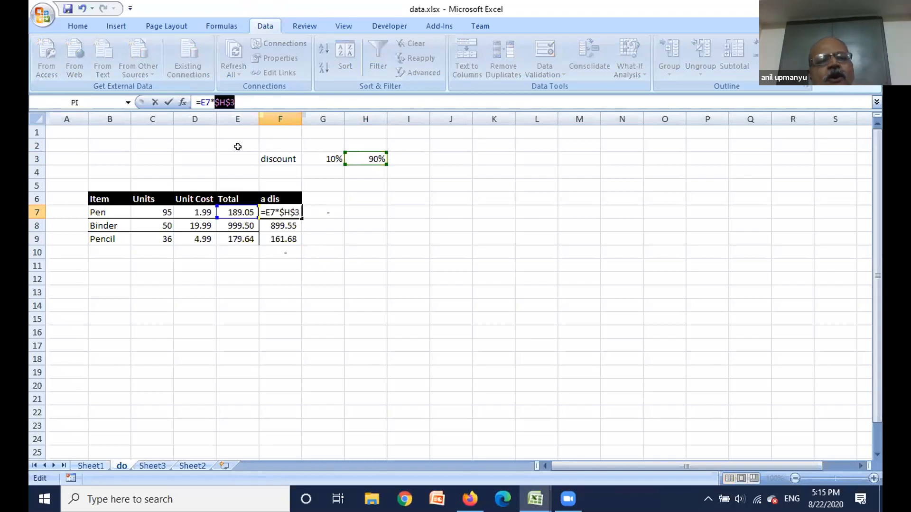
click(283, 101)
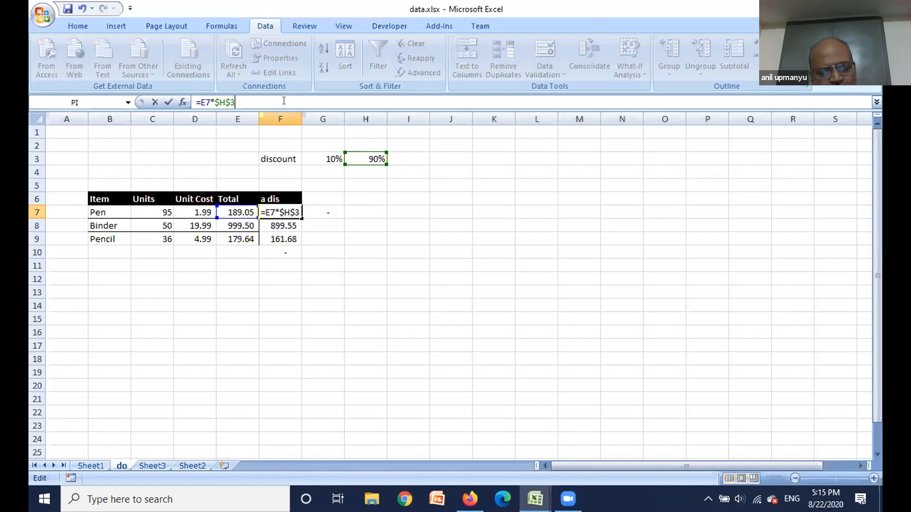
key(F4)
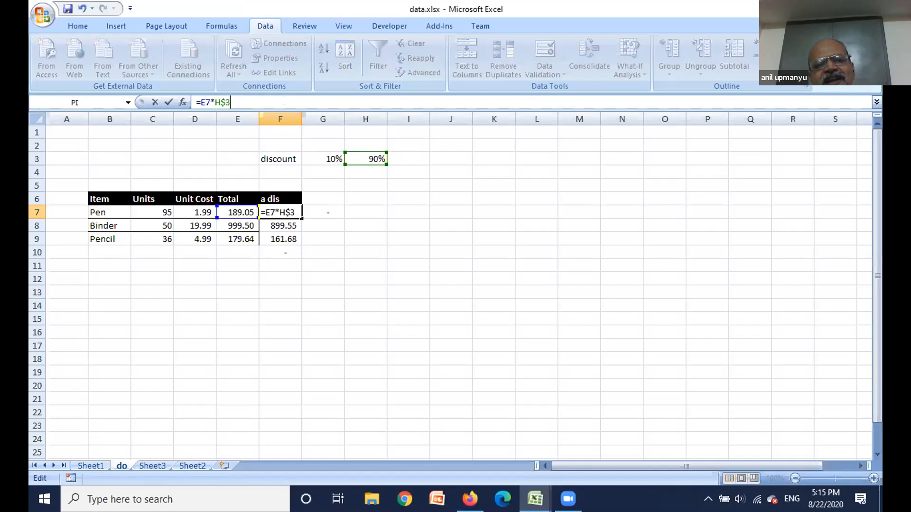
key(F4)
key(F4)
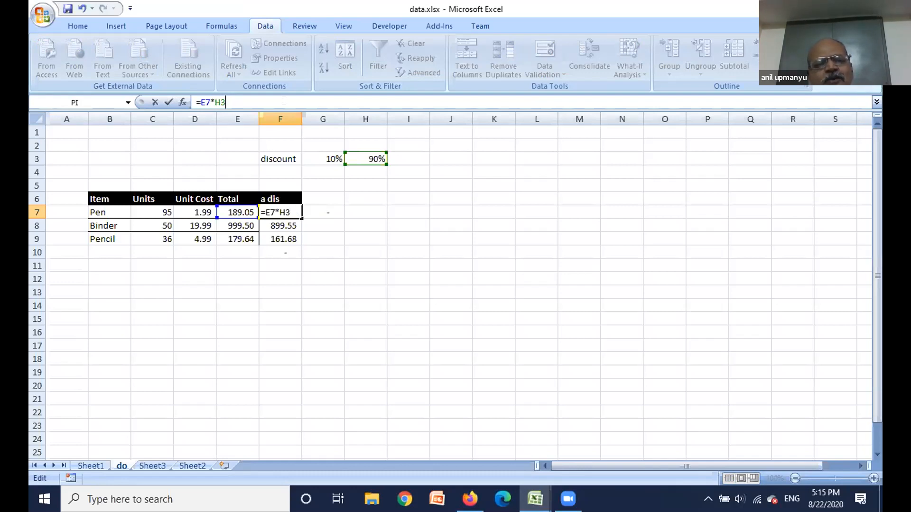
Lock only the column of the rate reference in the Pen row's formula, making F7 =E7*$H3
click(210, 98)
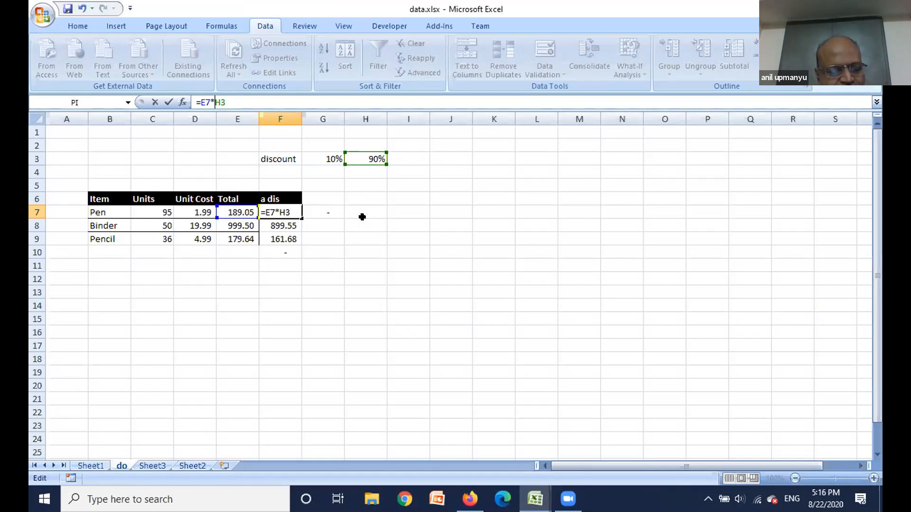
text($)
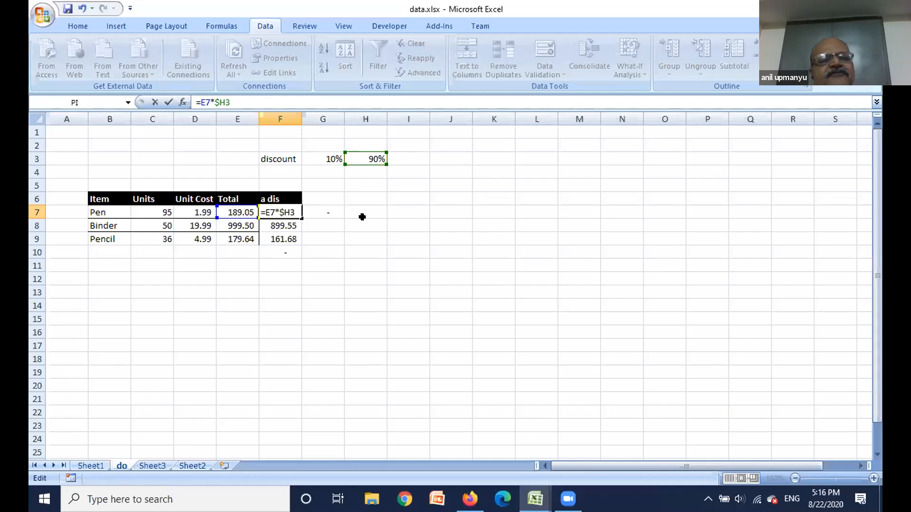
key(Right)
text($)
key(Return)
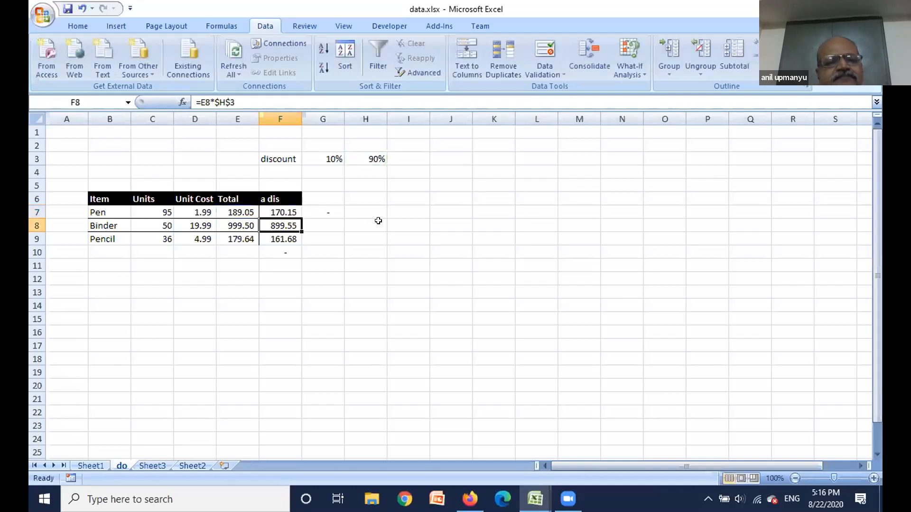
Copy the column-locked formula from F7 down to F9 and check the rate reference in the Binder row's formula
click(288, 211)
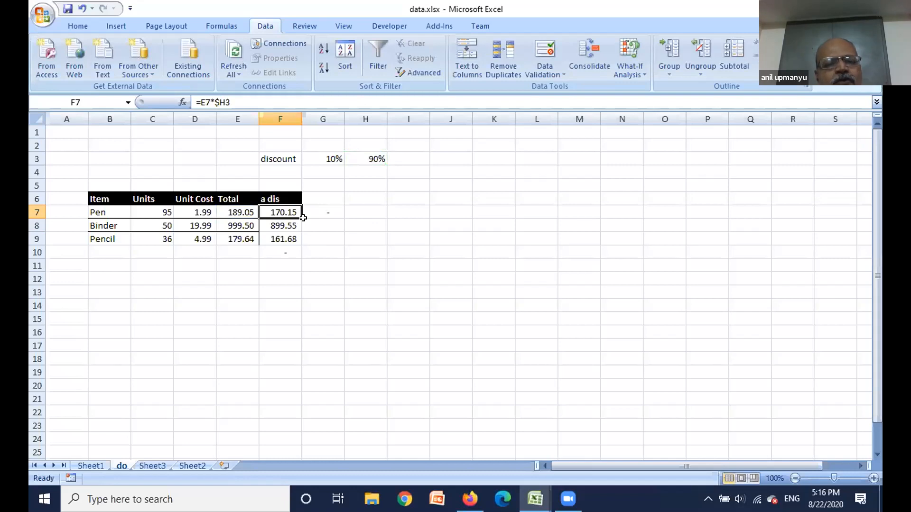
drag(300, 217, 300, 244)
click(298, 291)
click(289, 224)
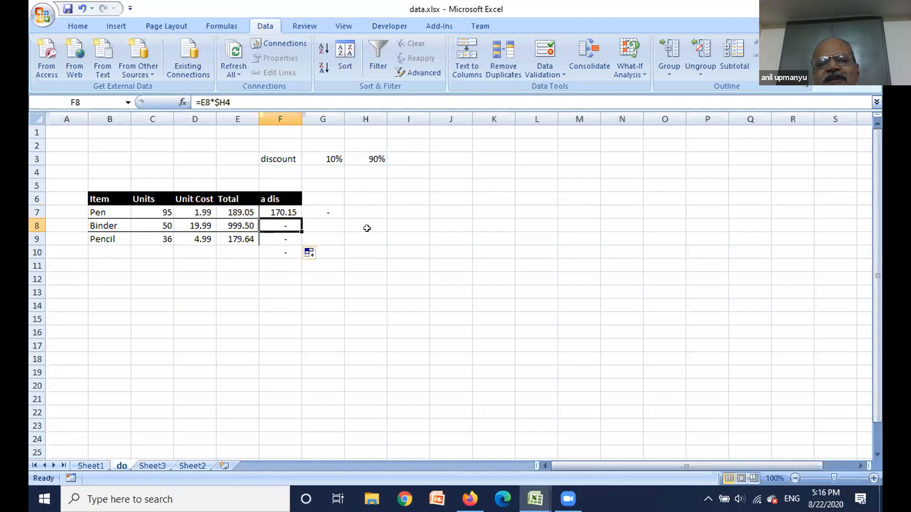
Change the Binder row's formula in F8 to =E8*H$4, locking the row instead of the column
click(217, 100)
key(BackSpace)
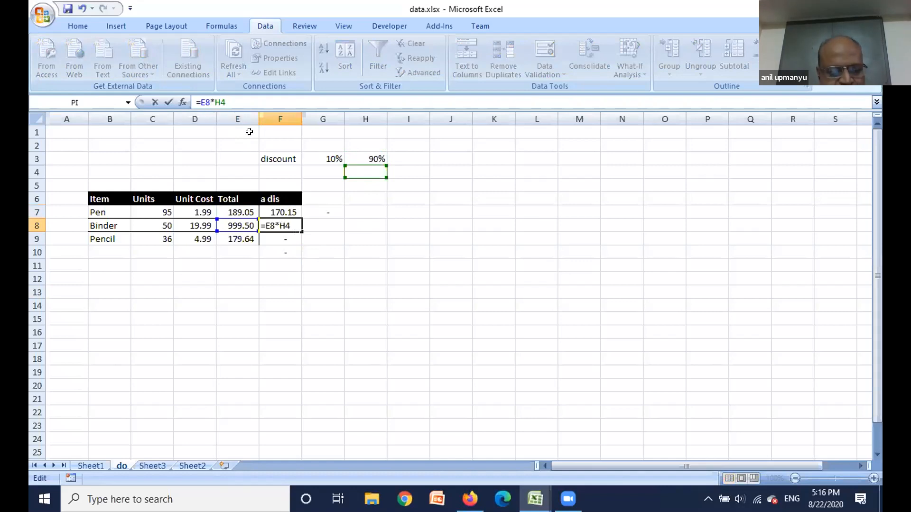
text($)
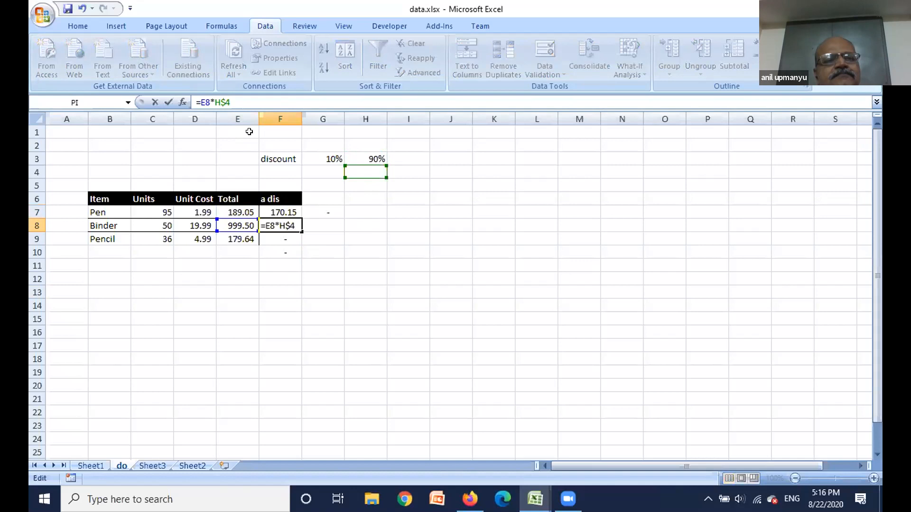
click(283, 212)
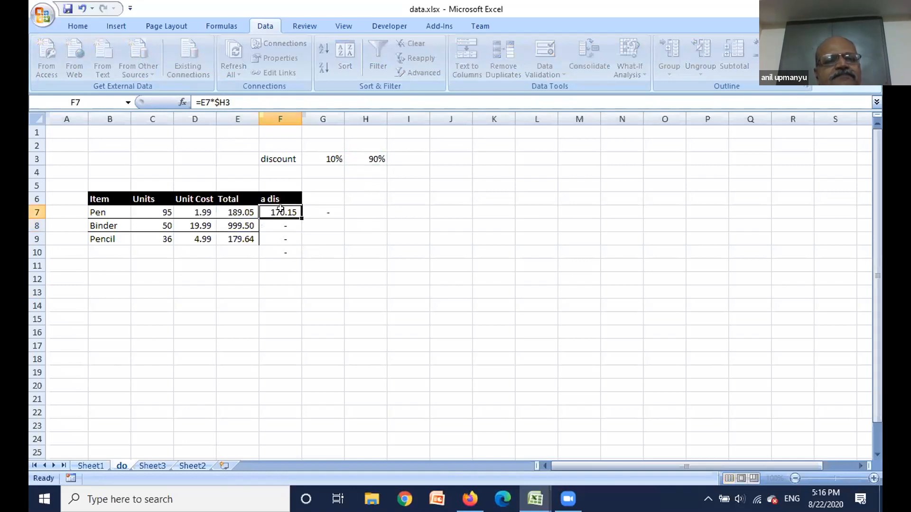
Lock only the row of the rate reference in the Pen row's formula, making F7 =E7*H$3
click(218, 103)
key(F4)
key(F4)
key(F4)
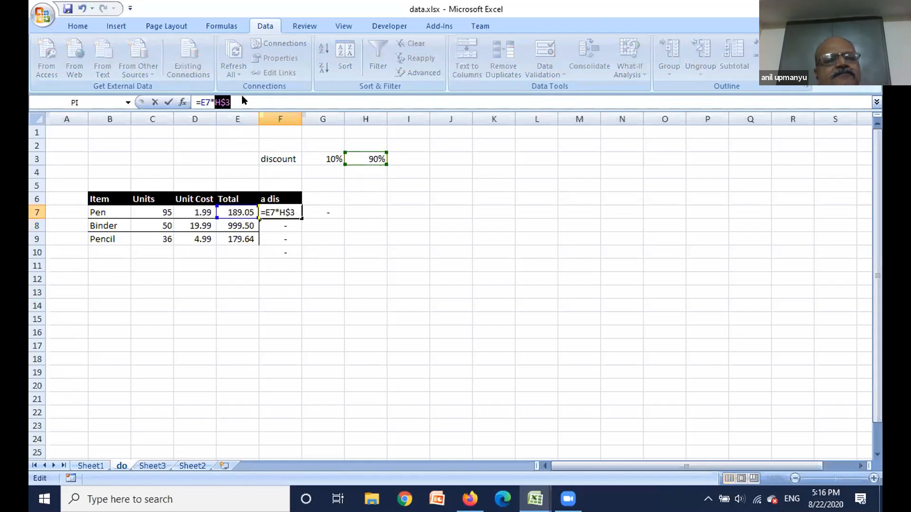
click(252, 102)
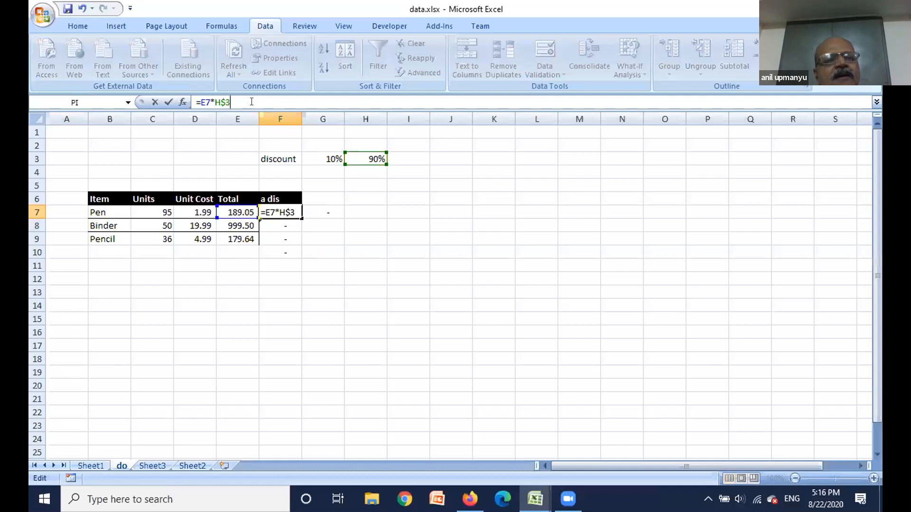
key(Return)
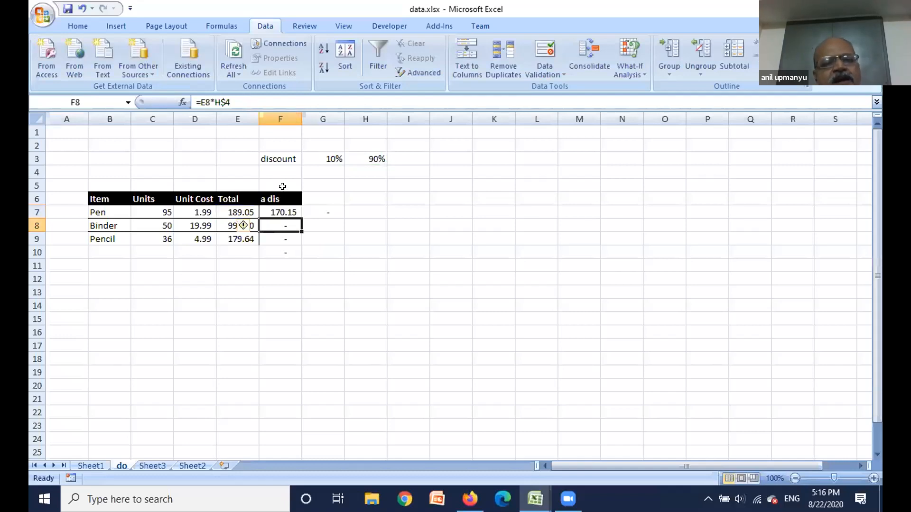
Copy the row-locked formula from F7 down to F9 and check the Binder row's formula
click(279, 211)
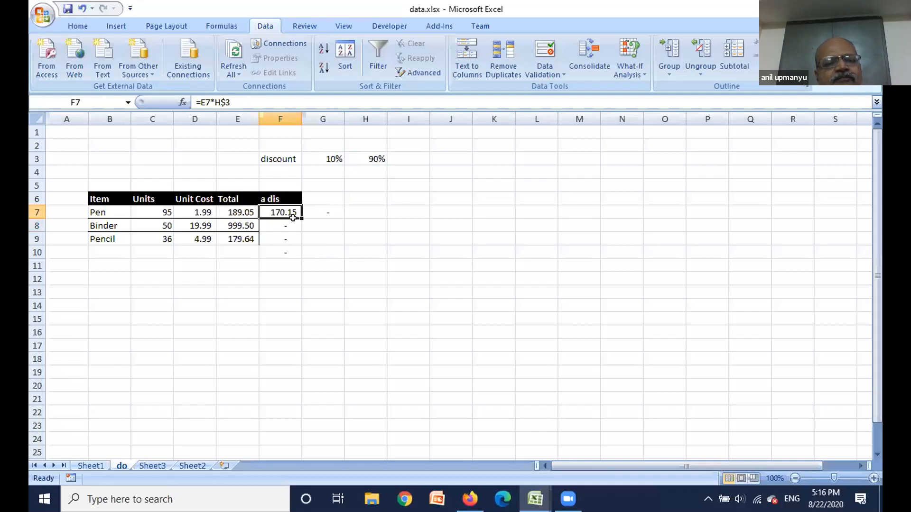
drag(293, 217, 298, 243)
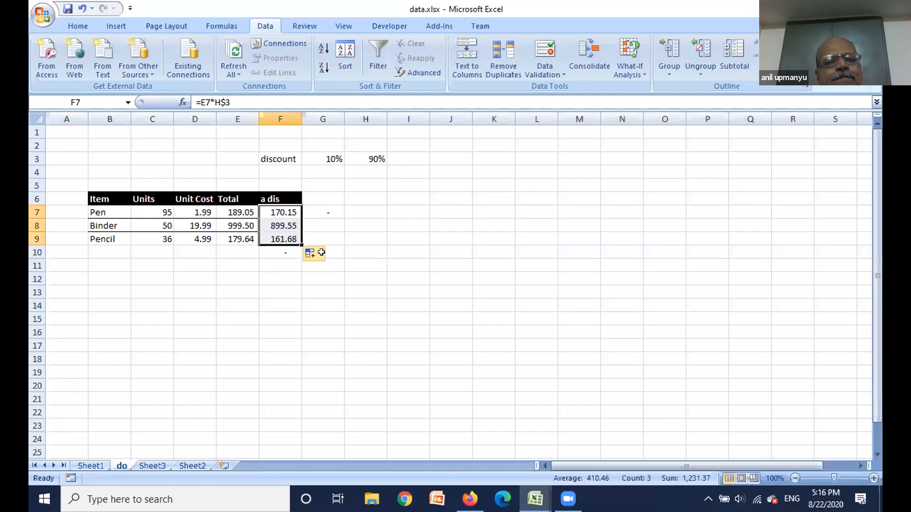
key(Return)
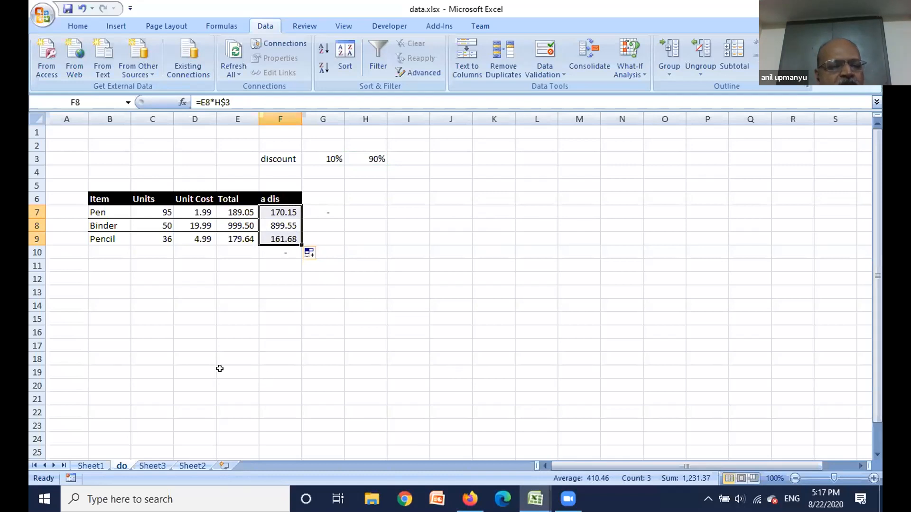
Go to Sheet3 and clear the existing VLOOKUP formula from F9 beside the binder entry
click(91, 465)
click(157, 466)
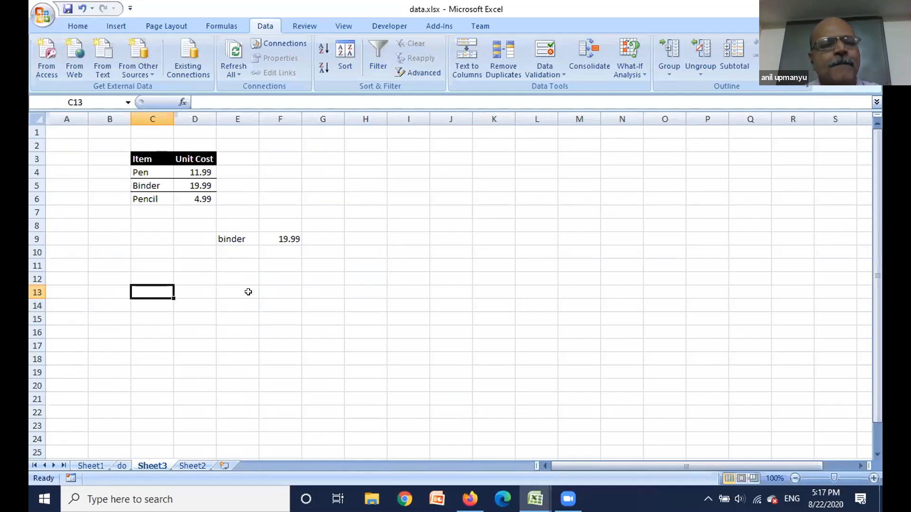
click(278, 237)
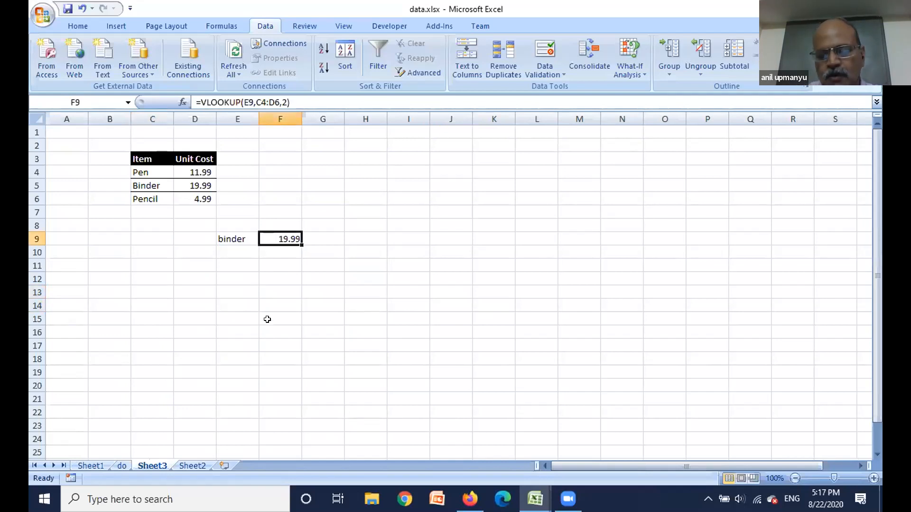
key(Delete)
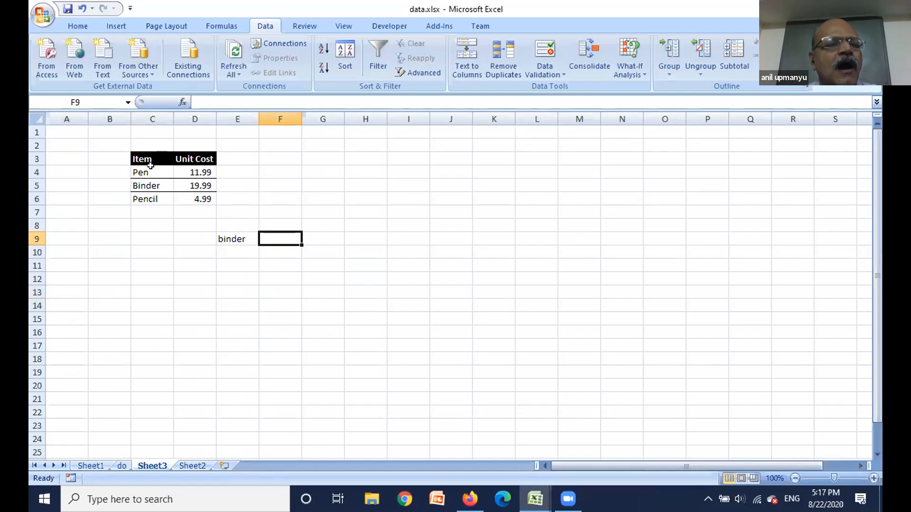
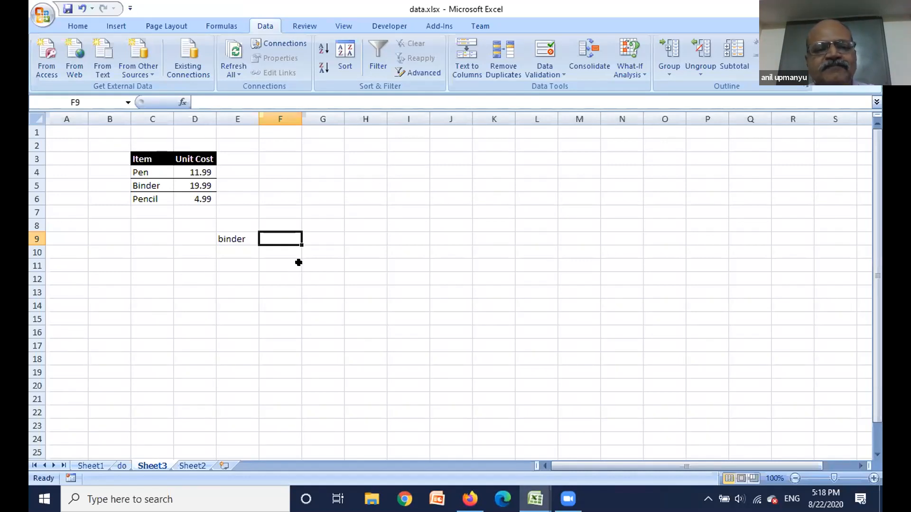
Enter =VLOOKUP(E9,C4:D6,2) in F9 to look up the unit cost of the item named in E9
click(235, 239)
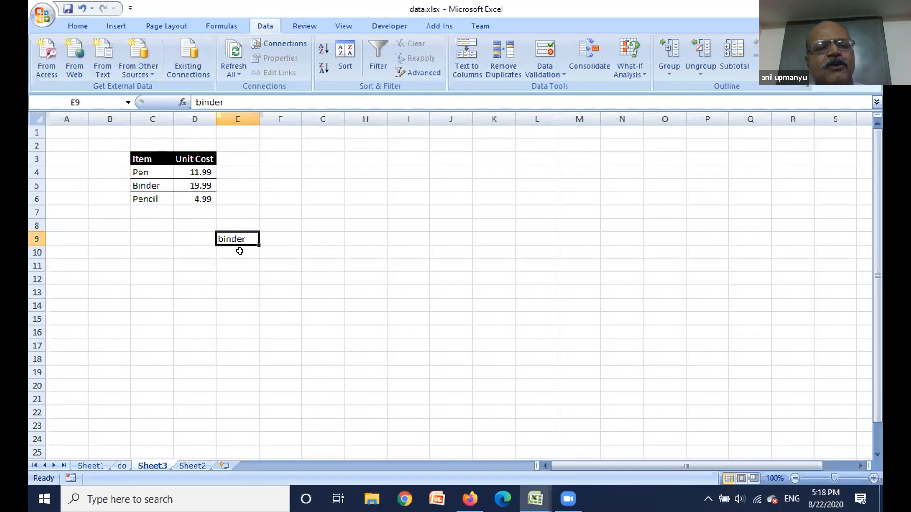
click(281, 240)
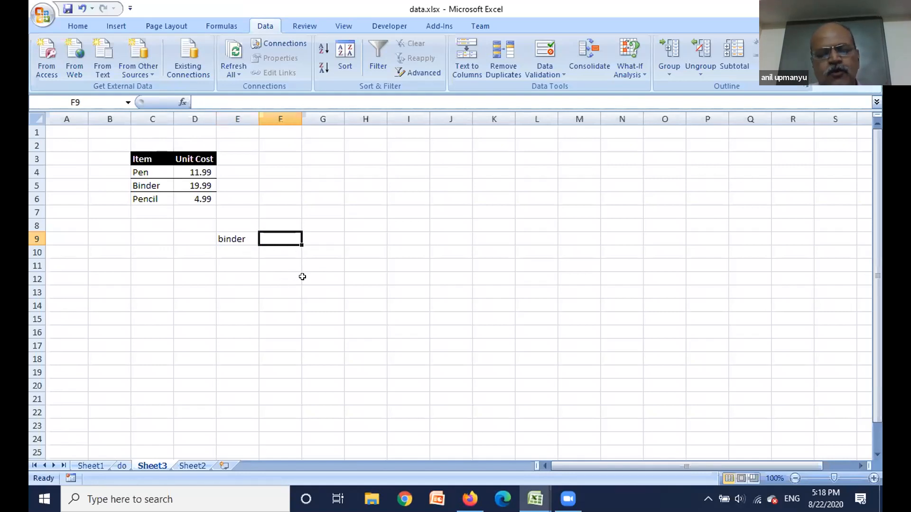
text(=v)
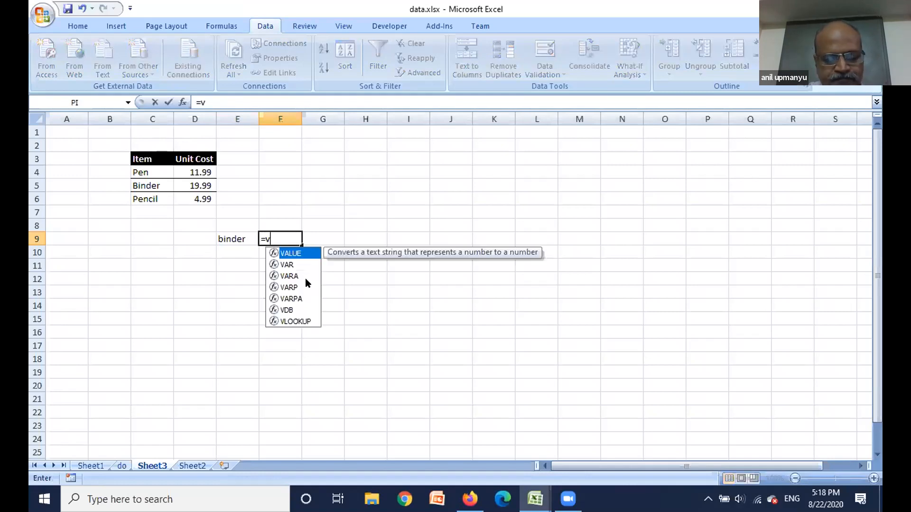
text(loo)
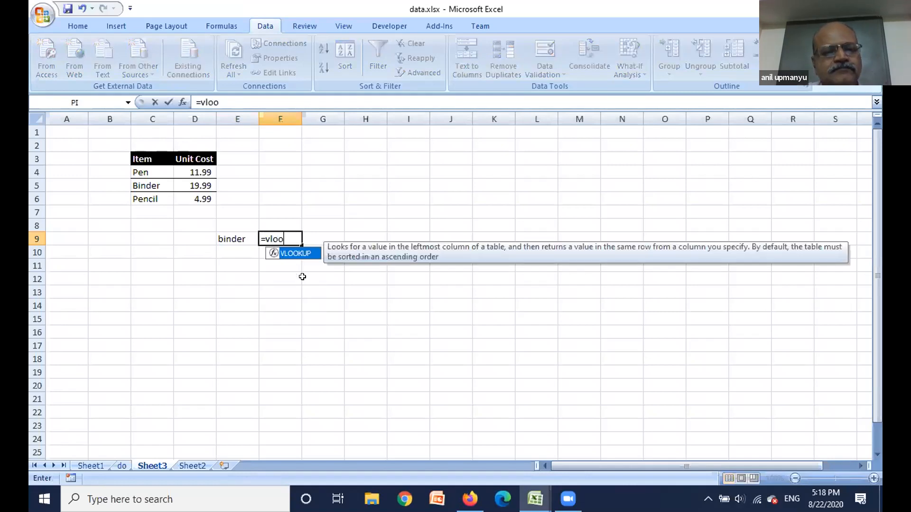
text(ku)
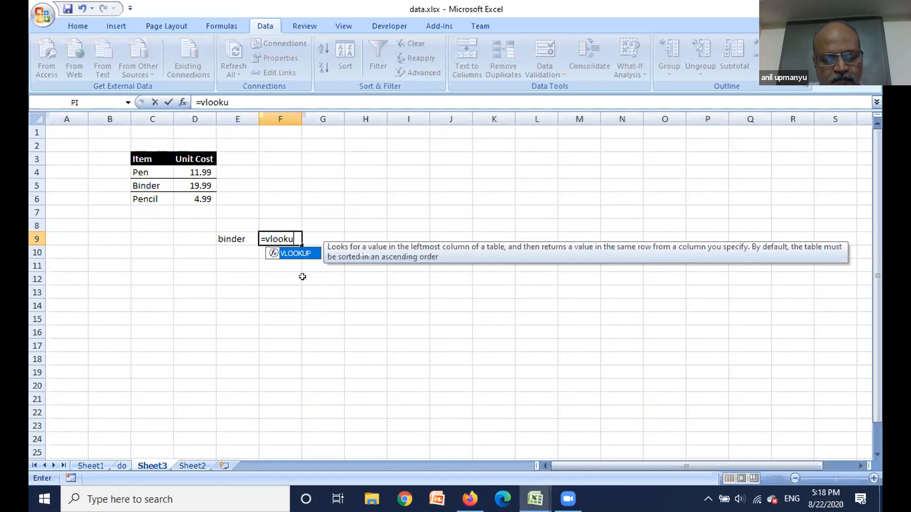
text(p()
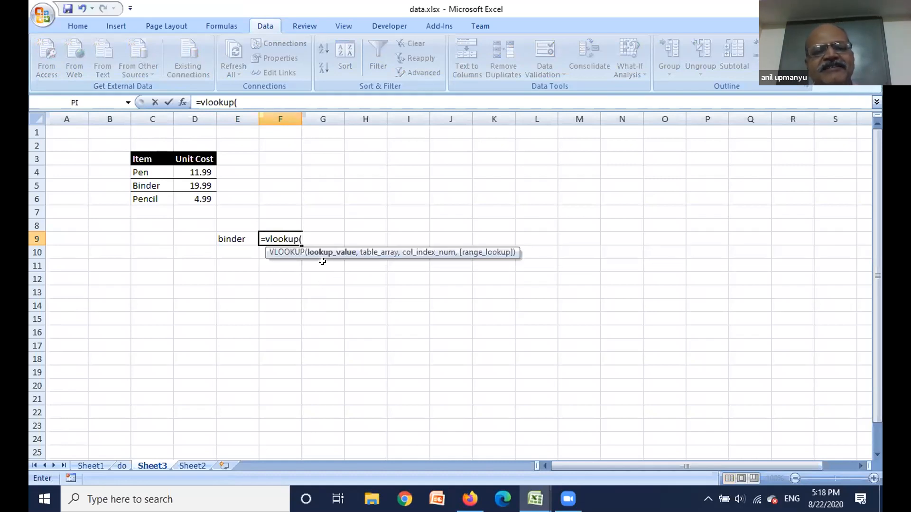
click(229, 239)
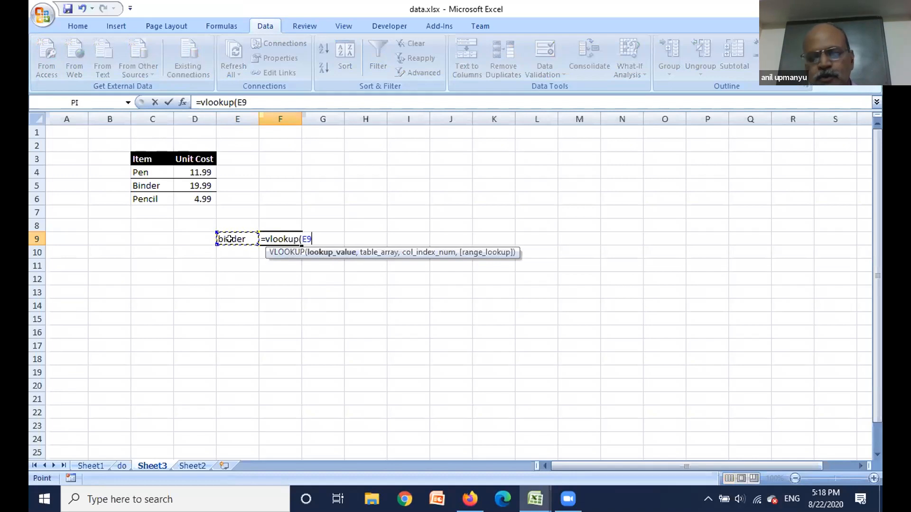
text(,)
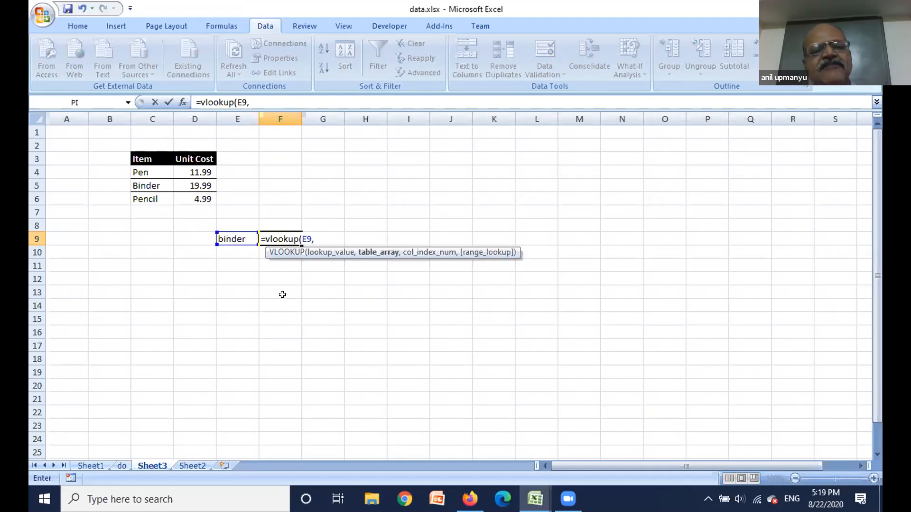
drag(139, 171, 184, 191)
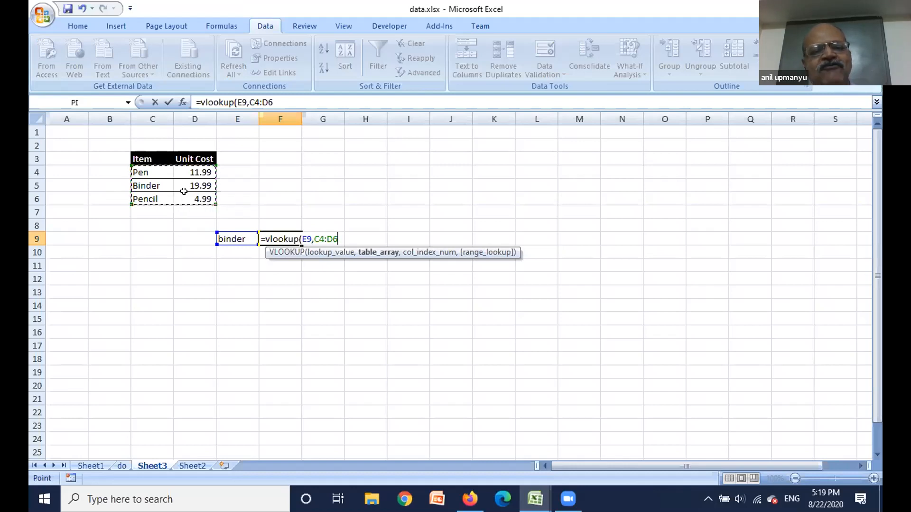
text(,)
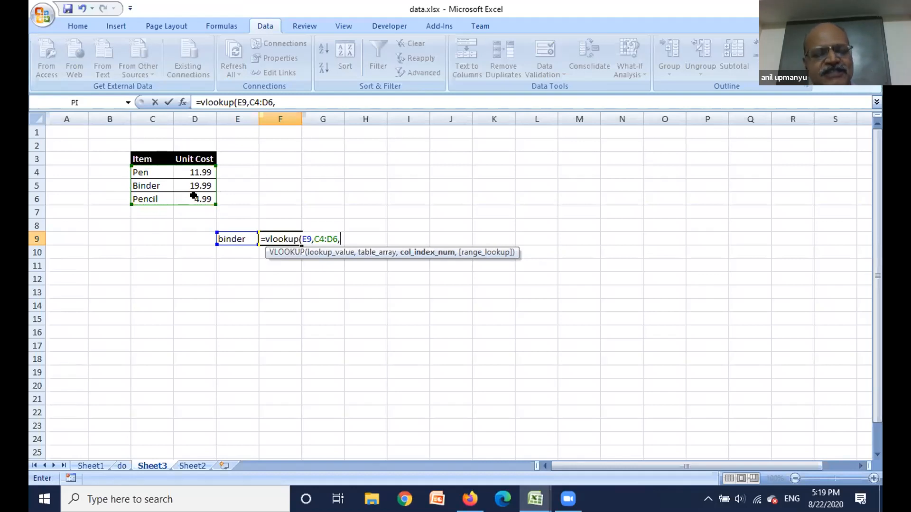
text(2)
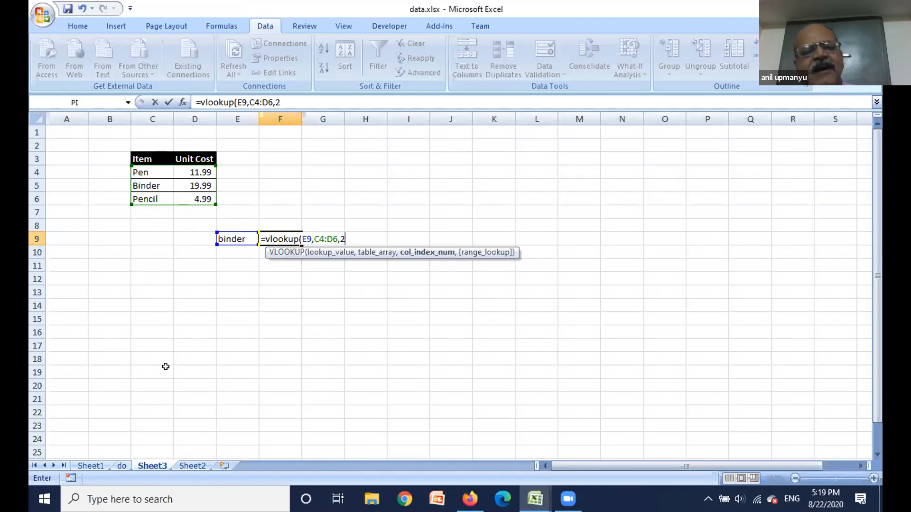
text())
key(Return)
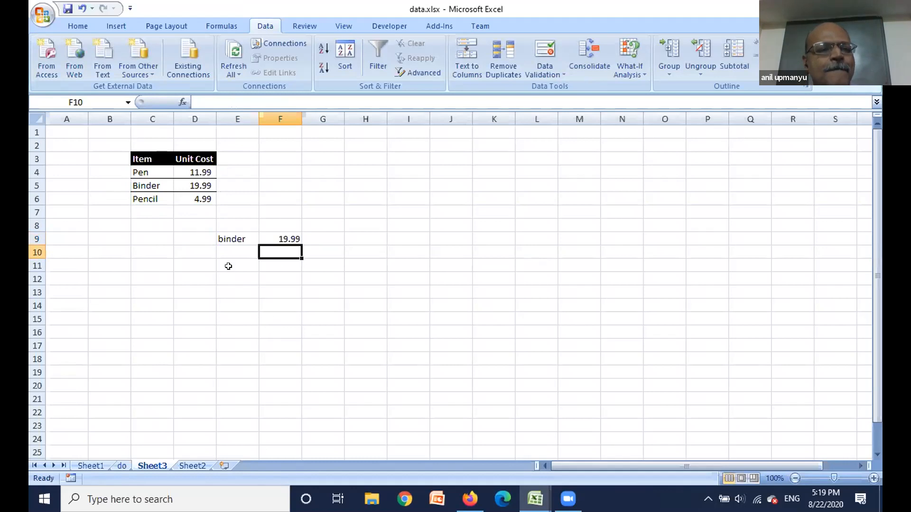
Replace the lookup item in E9 with pen and check the VLOOKUP formula in F9
click(231, 241)
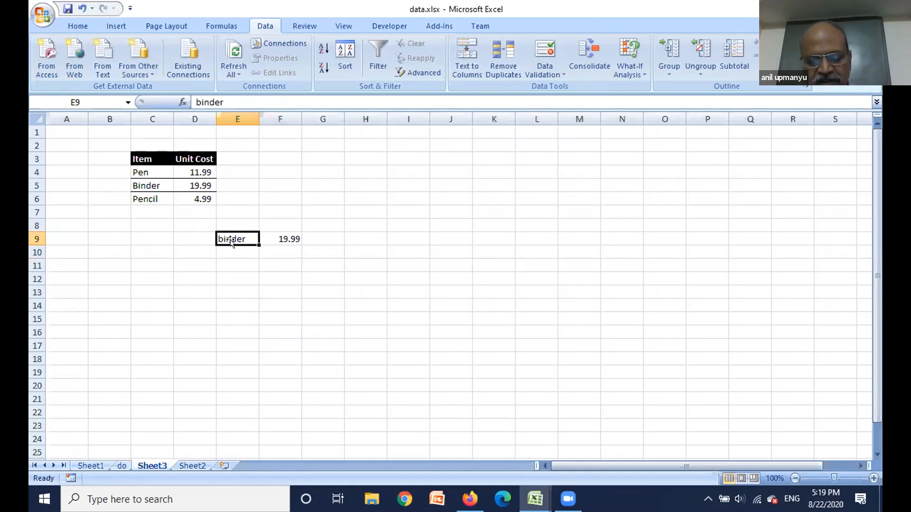
text(pen)
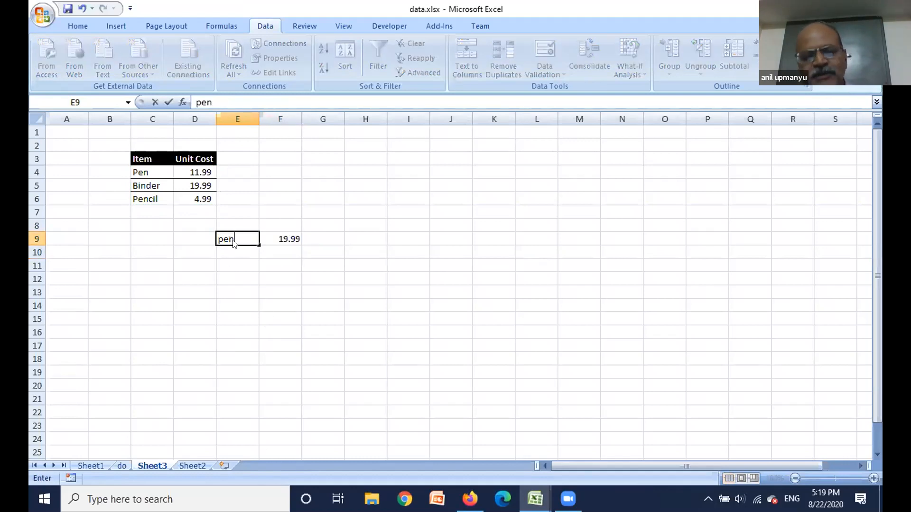
key(Return)
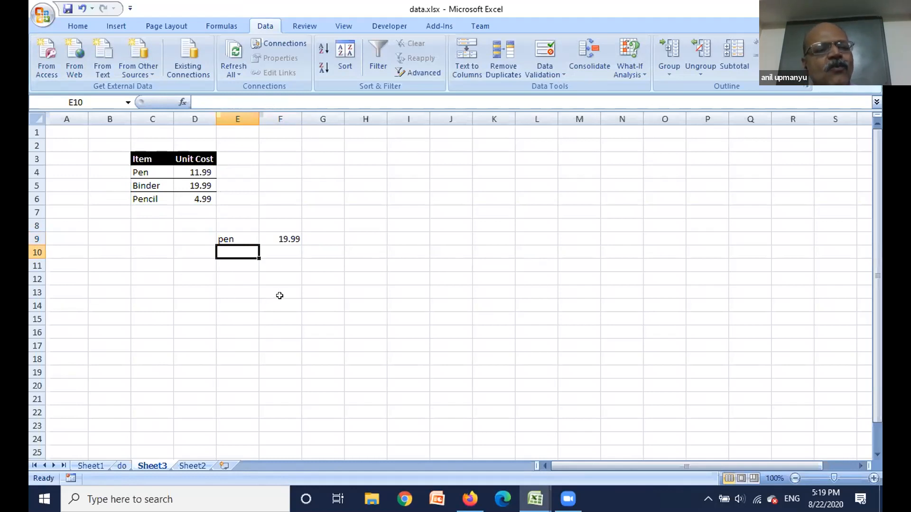
click(240, 232)
click(287, 239)
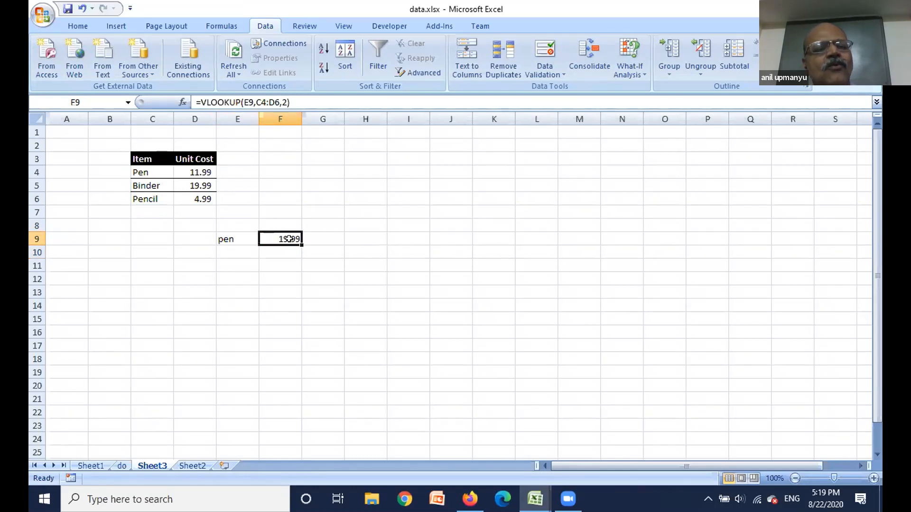
Re-enter the lookup item in E9 as Pen, capitalised as in the item table
click(240, 238)
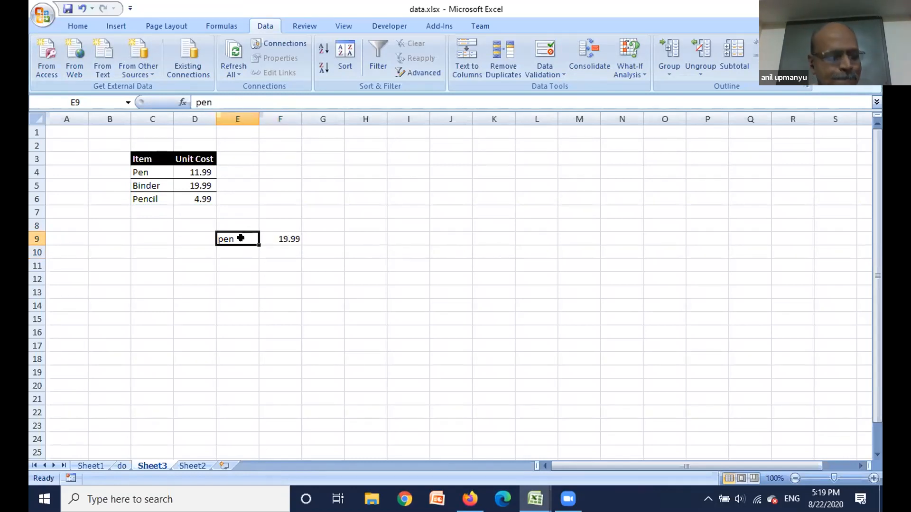
text(P)
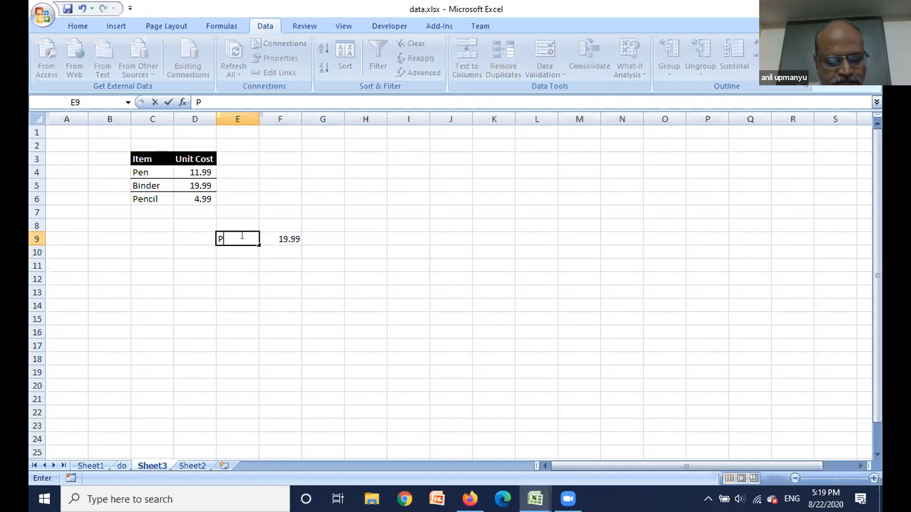
text(en)
key(Return)
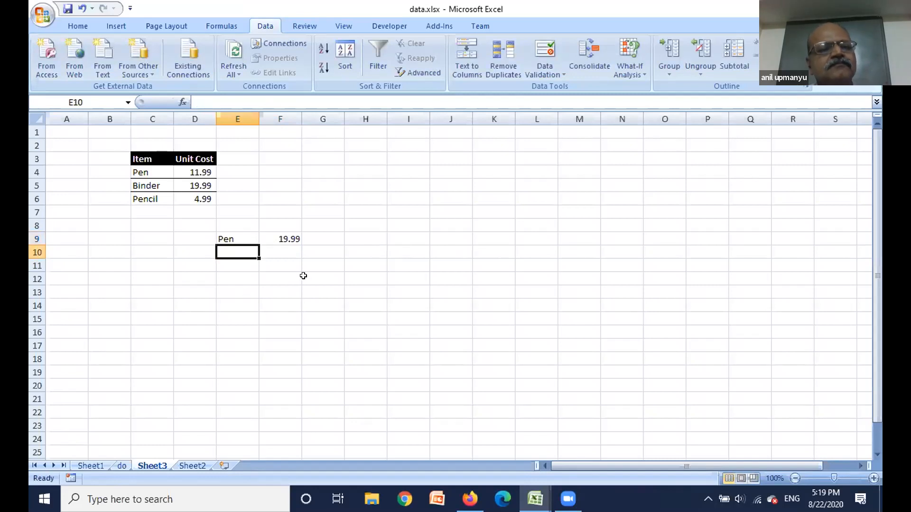
Examine the lookup value, table array and column index arguments of the VLOOKUP formula in F9
click(288, 235)
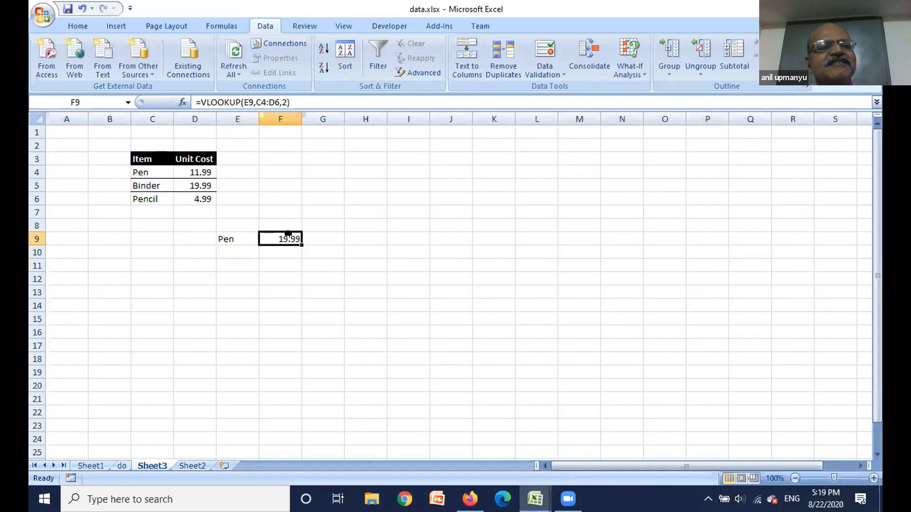
click(244, 103)
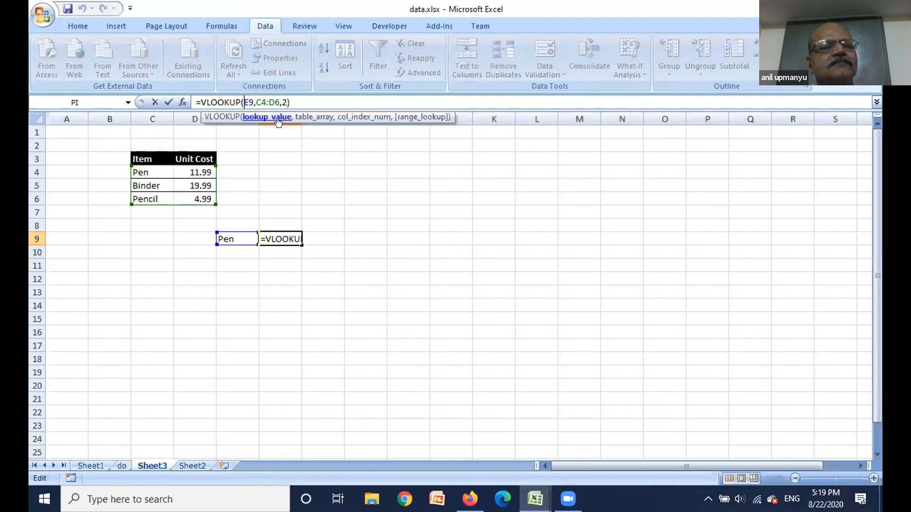
click(268, 102)
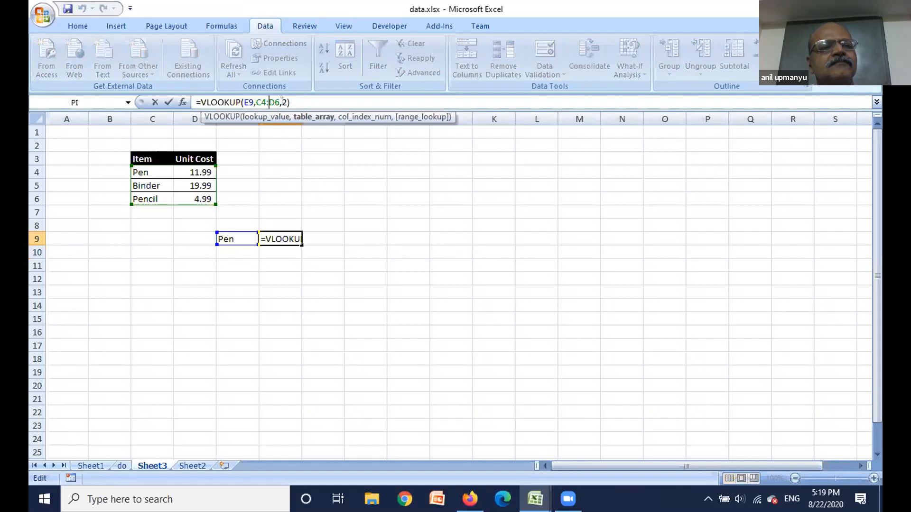
click(282, 102)
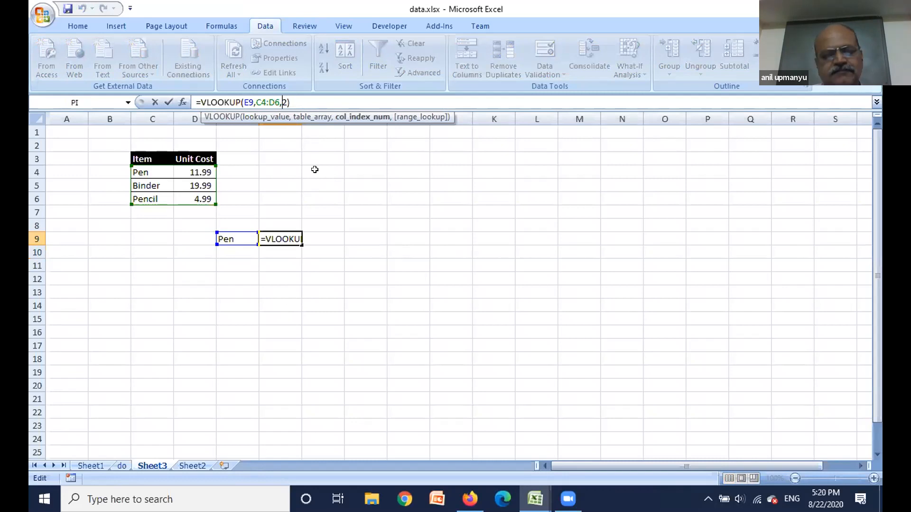
key(Return)
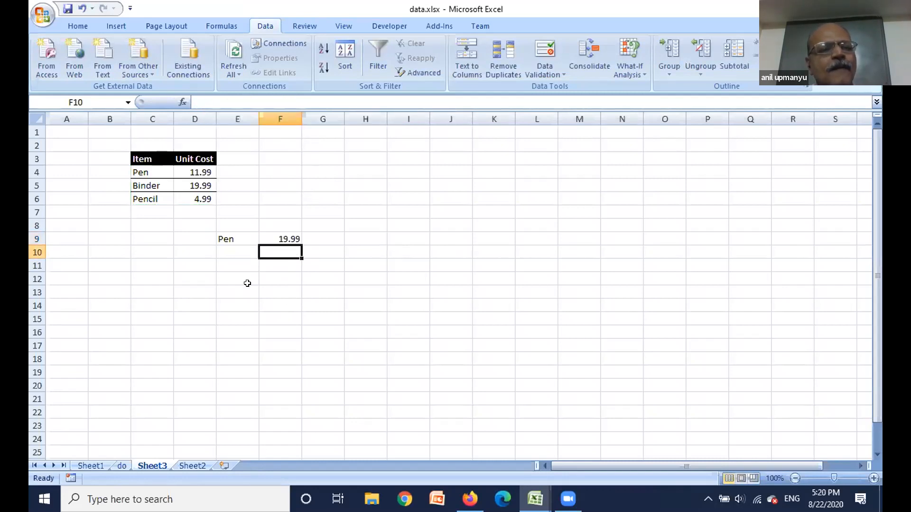
Change the lookup item in E9 to pencil
click(245, 235)
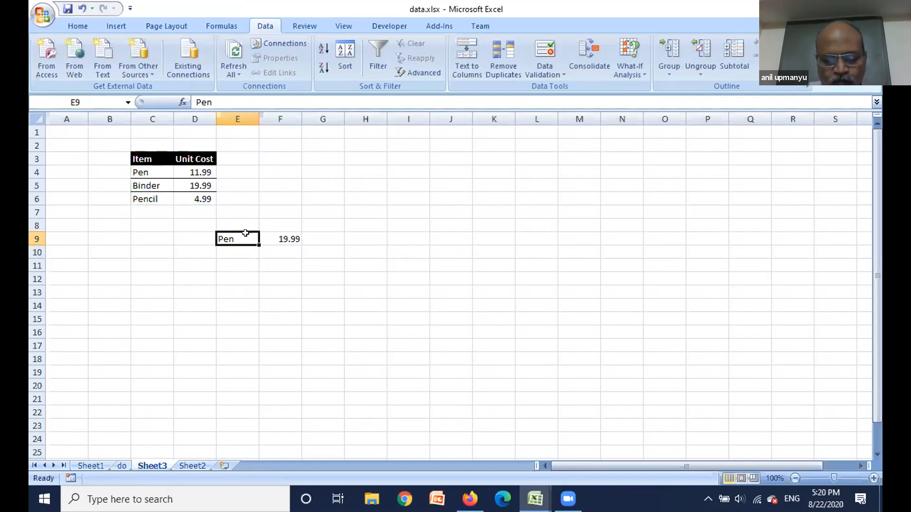
text(pen)
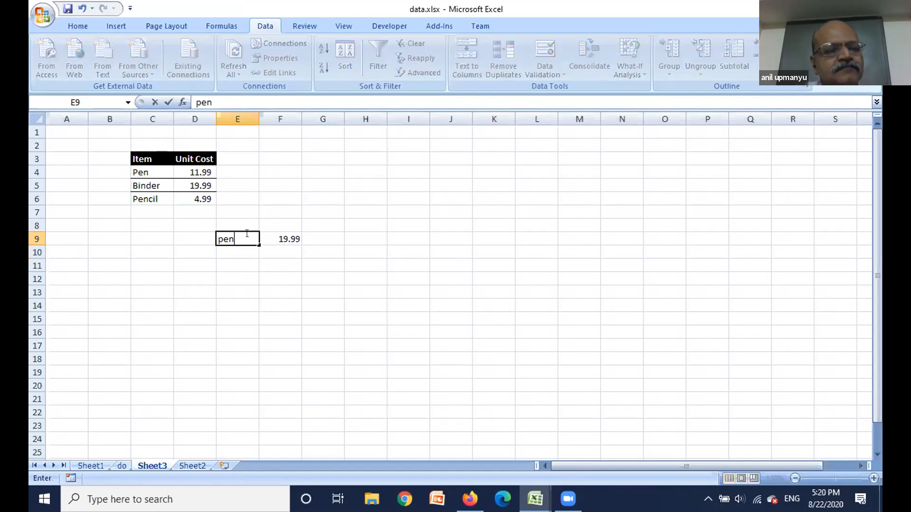
text(cil)
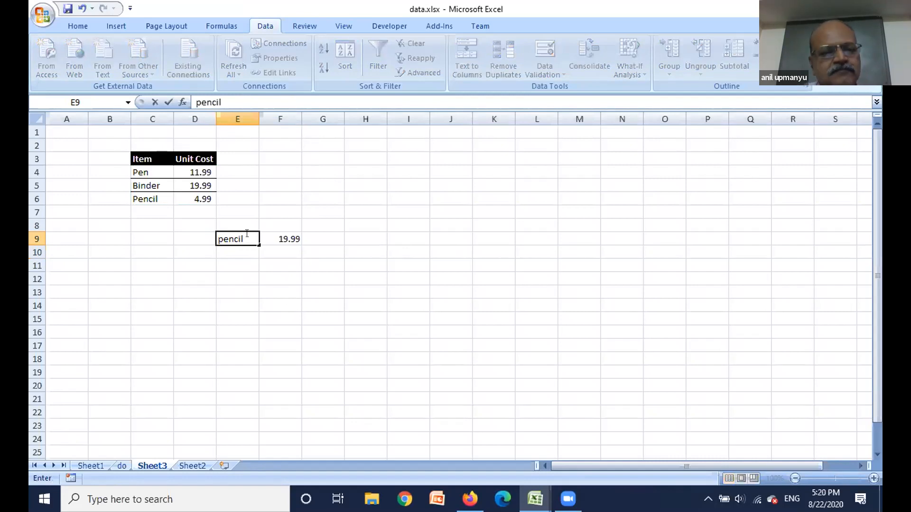
key(Return)
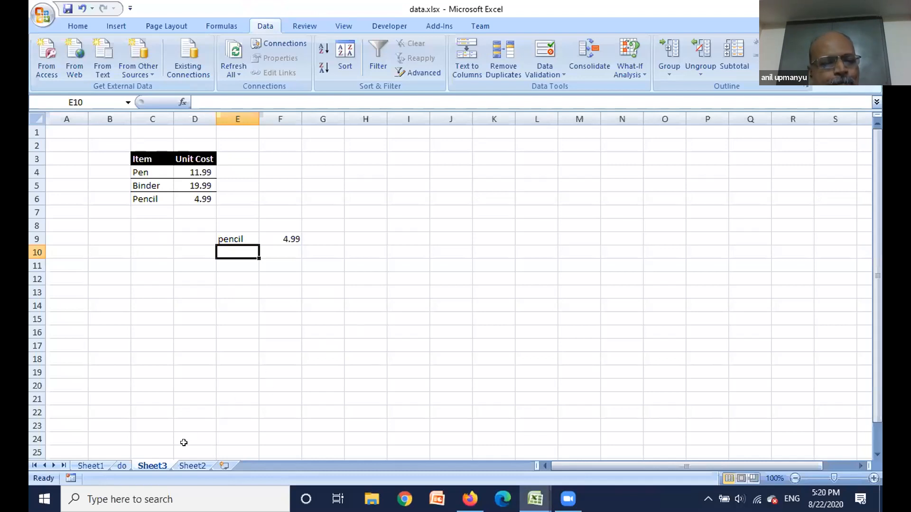
Go to Sheet2 and zoom out to 112% to view the pen rates by date and the date of sale lookup
click(184, 463)
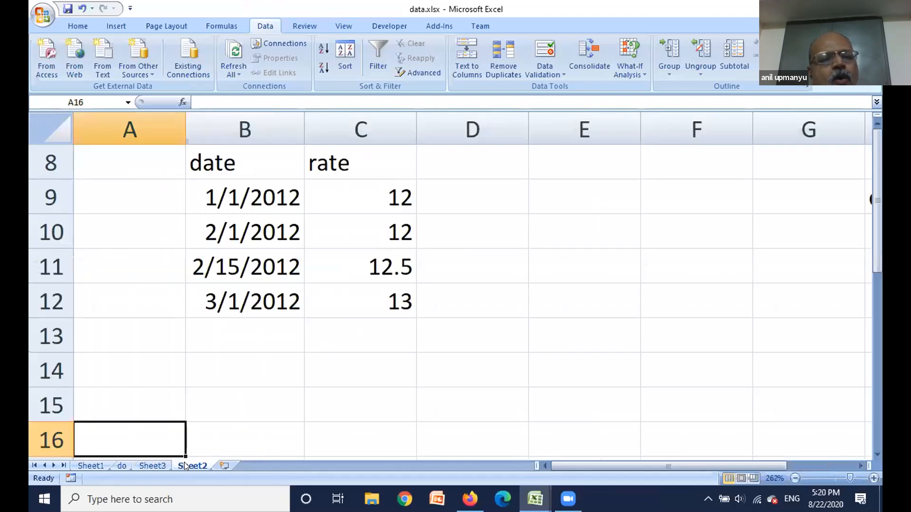
scroll(320, 378, down, 1)
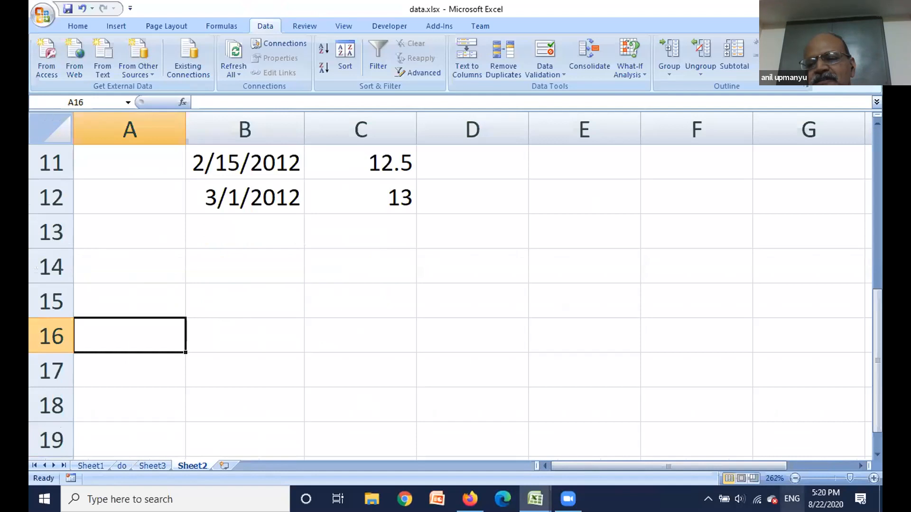
click(833, 477)
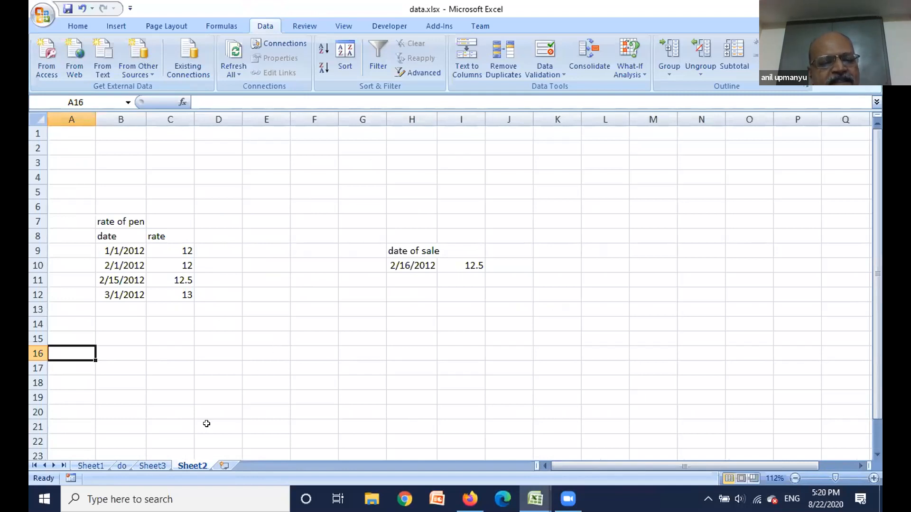
Return to Sheet3 and examine the order of the Pen, Binder and Pencil entries in the item table
click(158, 466)
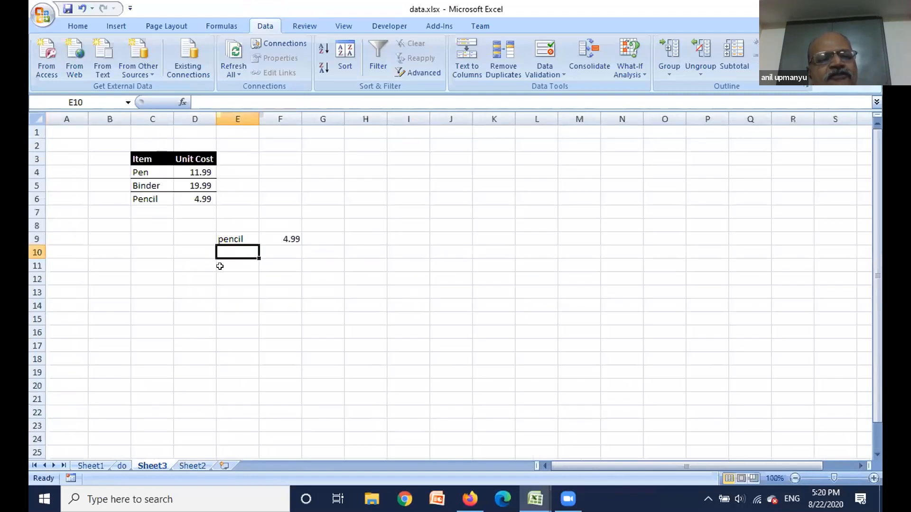
click(153, 170)
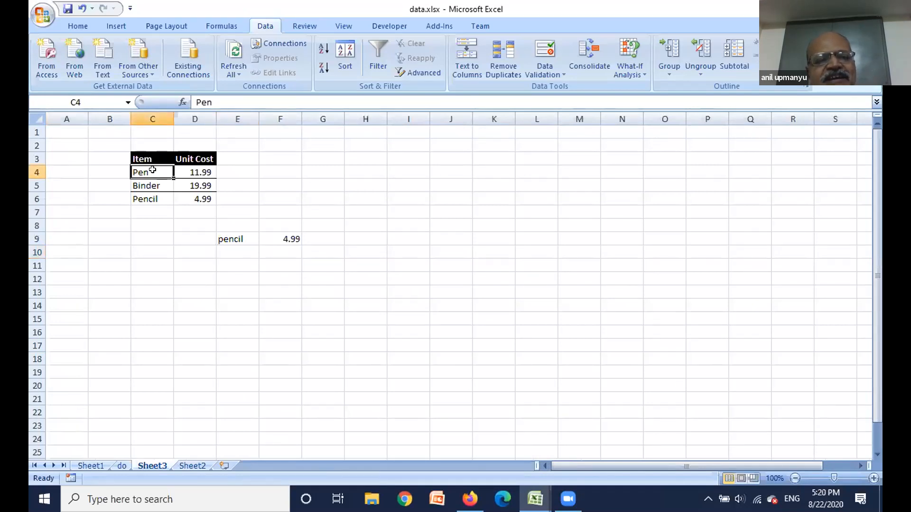
click(153, 180)
click(153, 199)
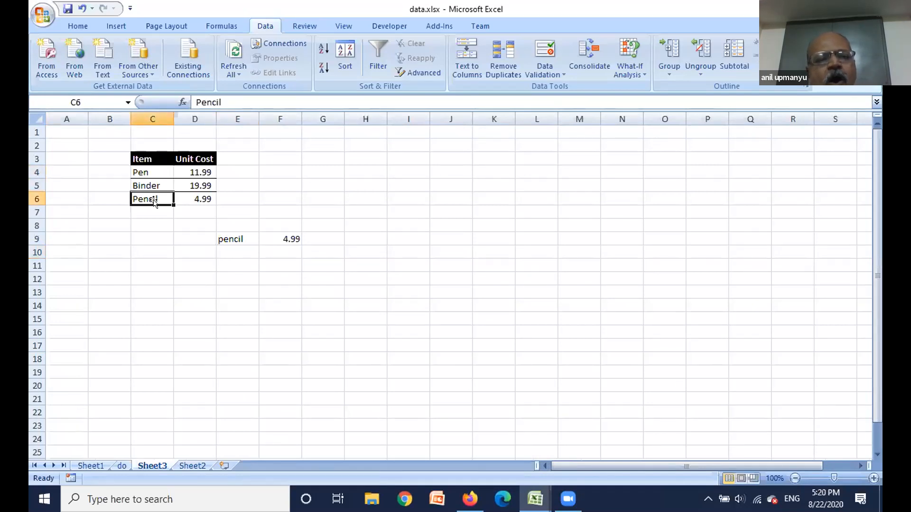
click(154, 186)
click(158, 171)
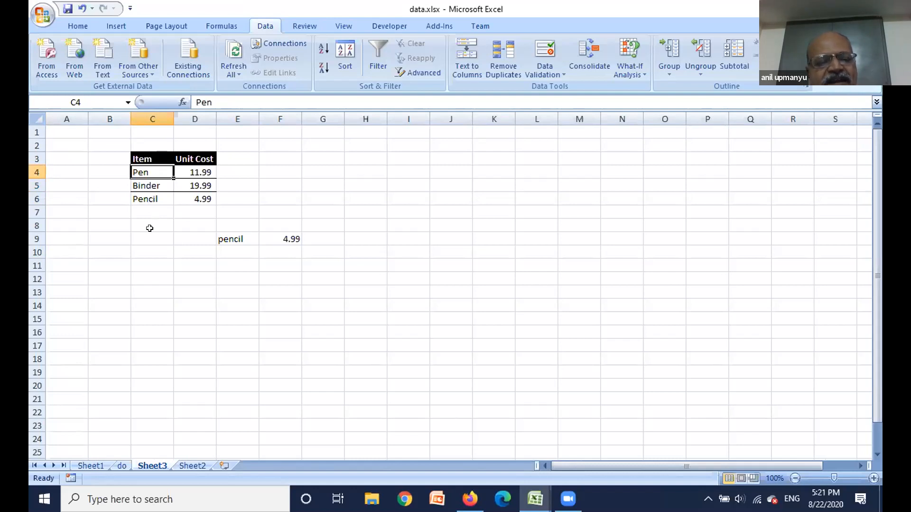
Go to Sheet2 and examine the pen rate entries for each date in the table
click(192, 465)
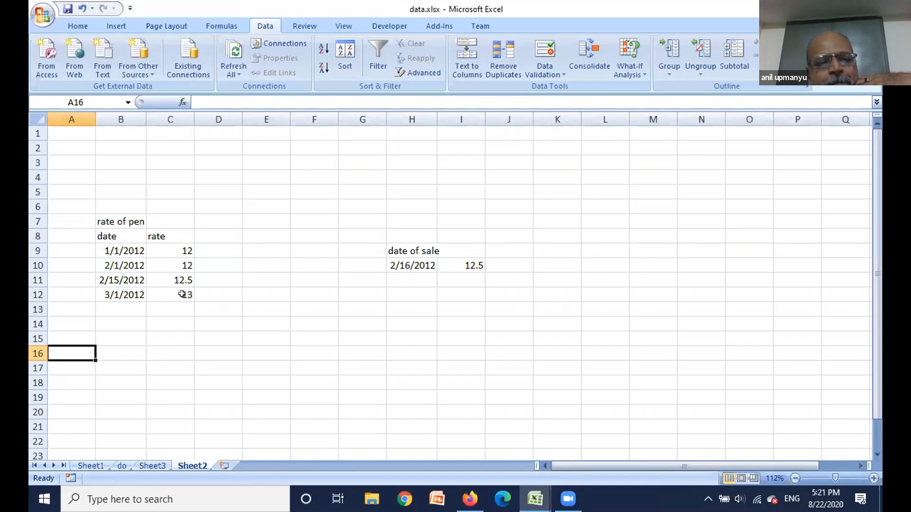
click(120, 249)
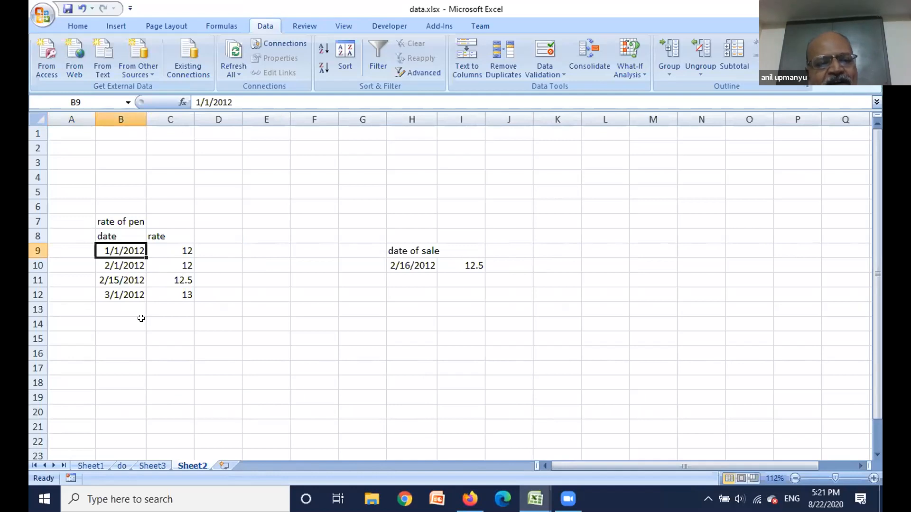
click(187, 246)
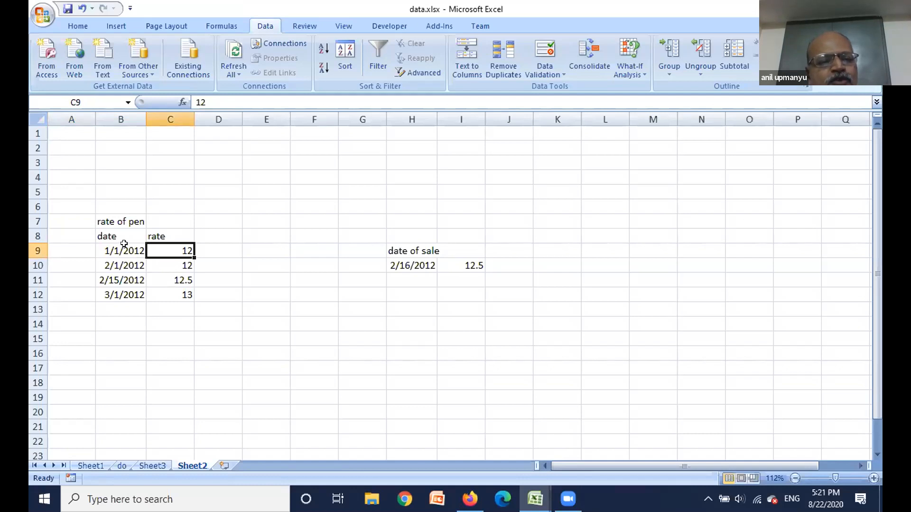
click(177, 262)
click(178, 281)
click(175, 250)
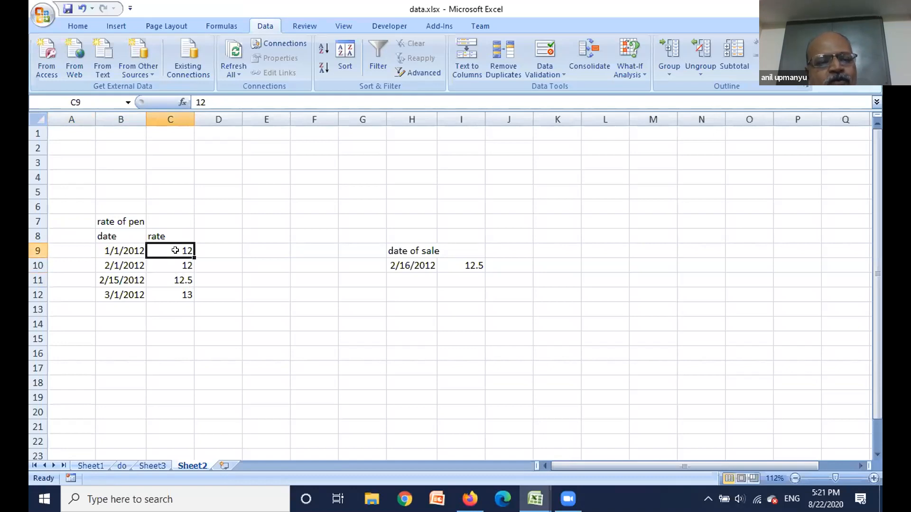
click(174, 265)
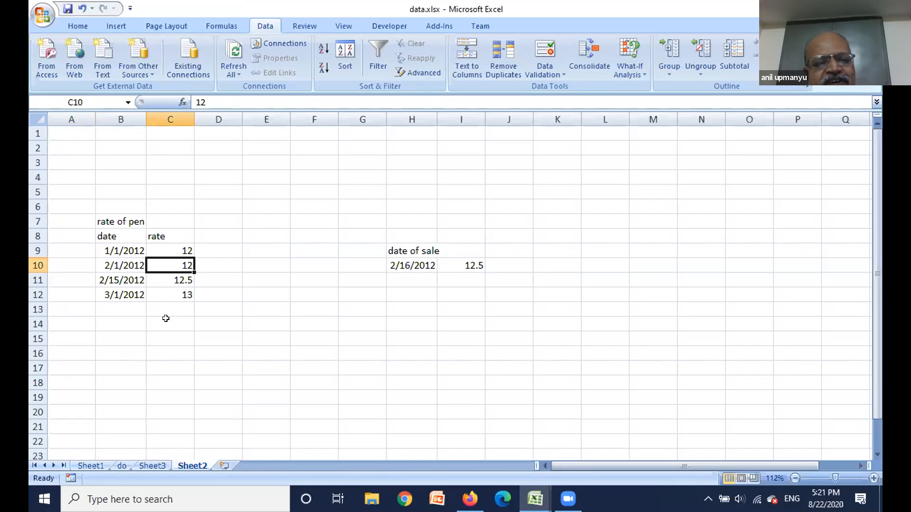
click(182, 278)
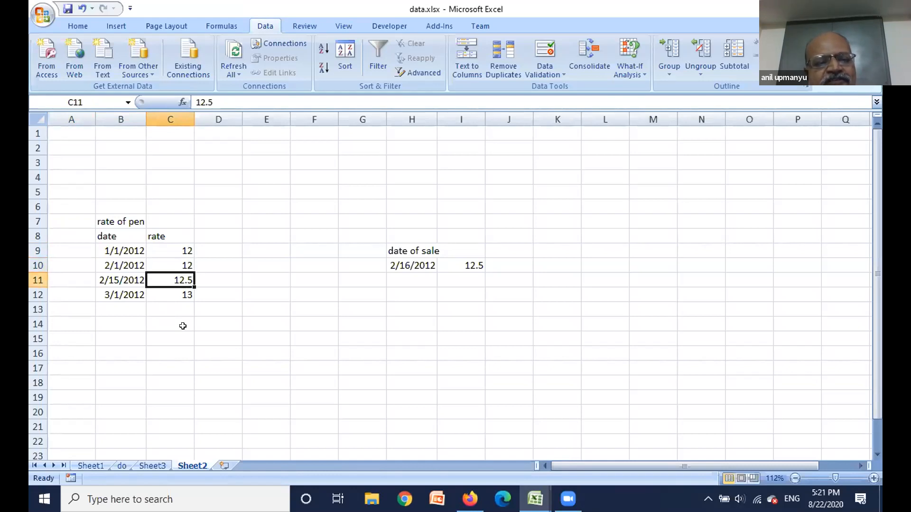
click(174, 293)
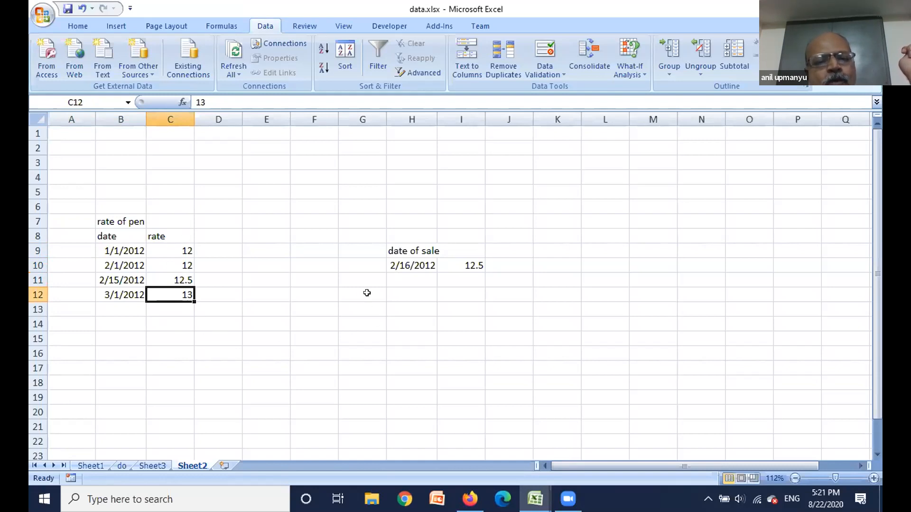
Examine the date of sale in H10 and the arguments of the VLOOKUP formula in I10
click(410, 265)
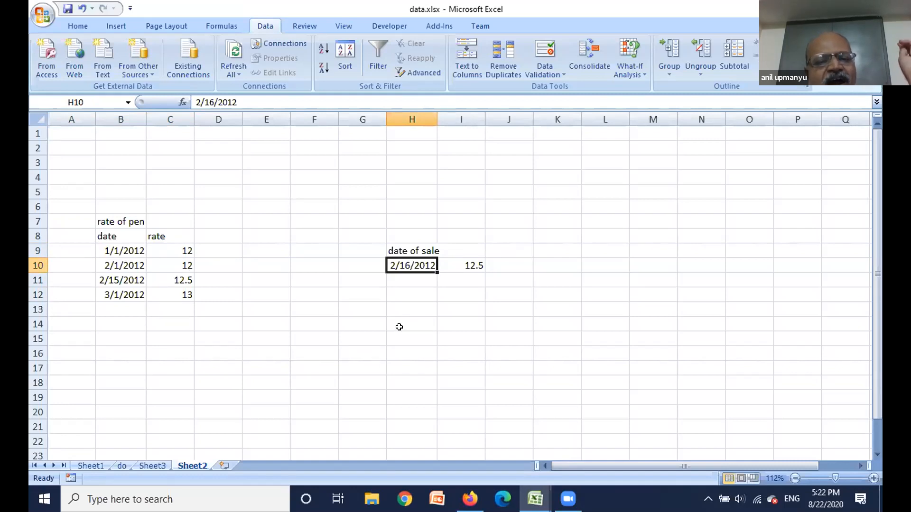
click(464, 265)
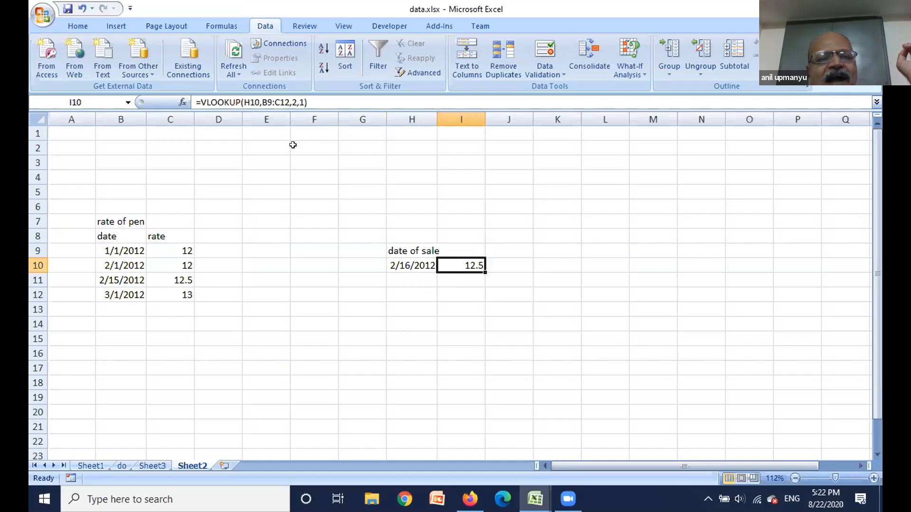
click(292, 102)
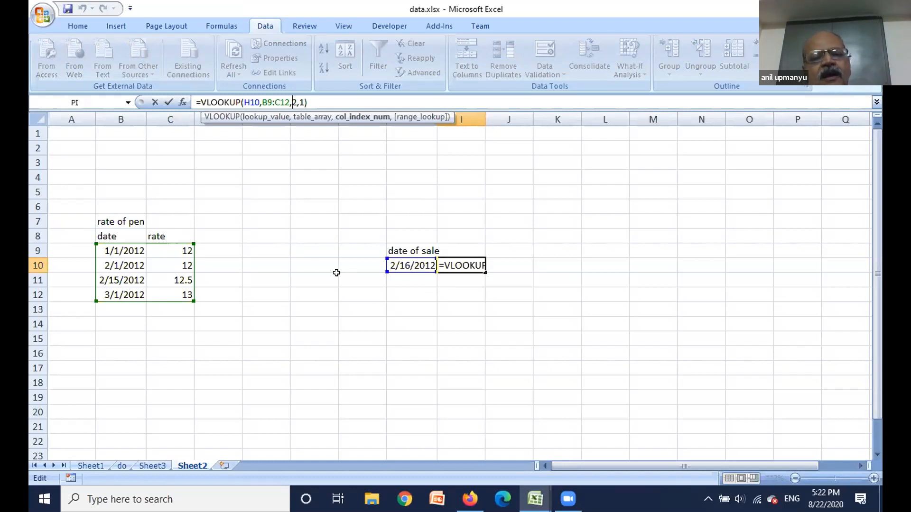
key(ctrl+Return)
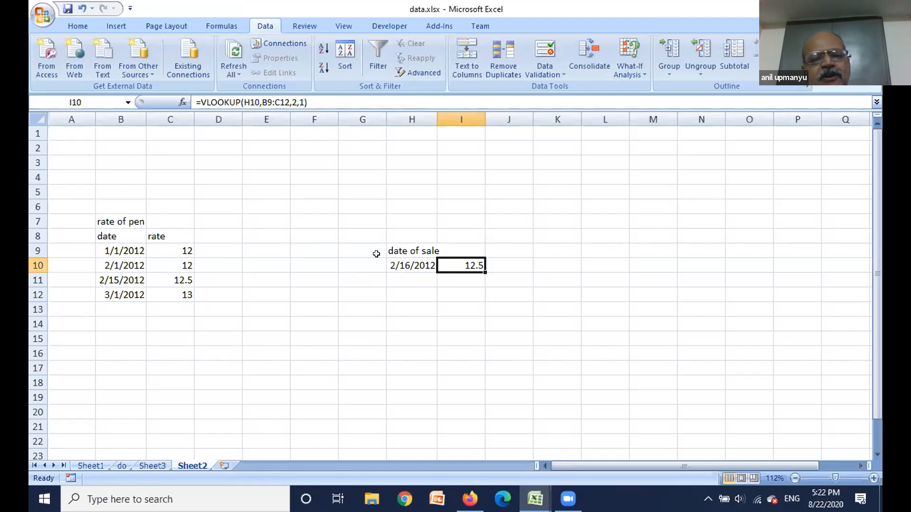
Change the date of sale in H10 to 1/5/2012
click(407, 264)
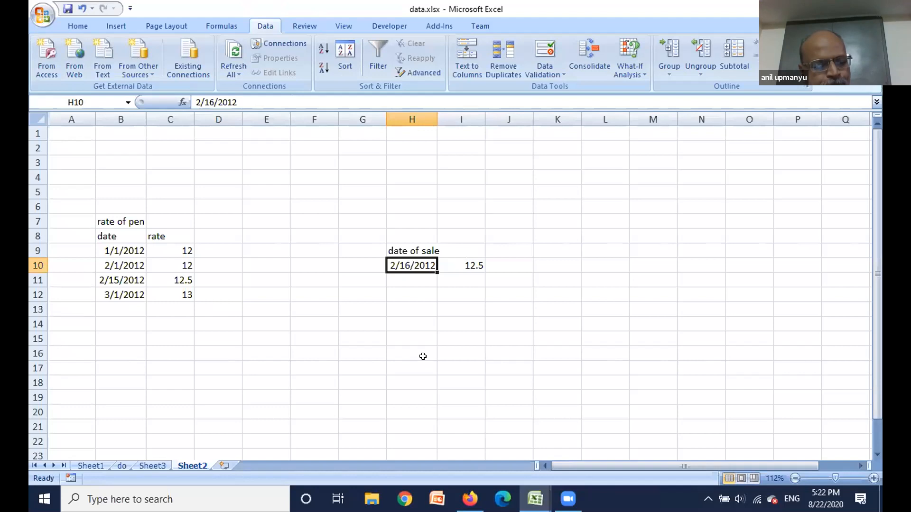
text(1/)
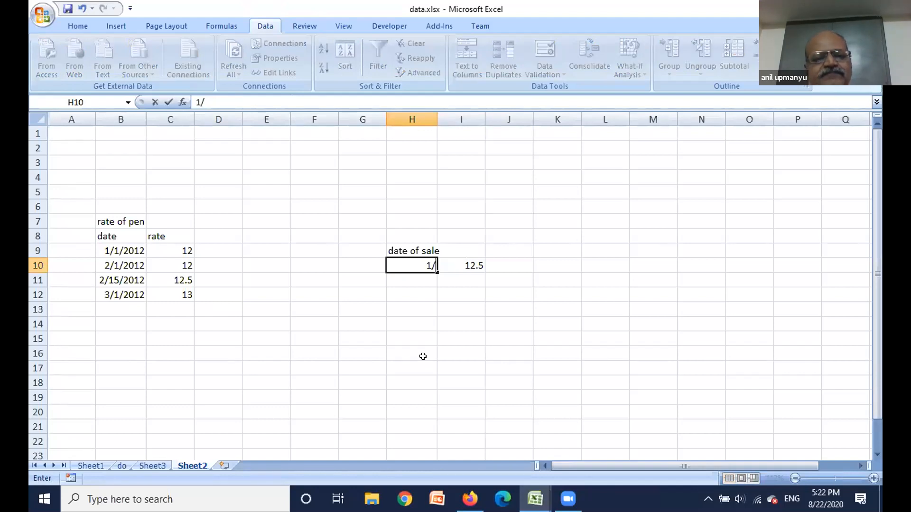
text(5/2012)
key(Return)
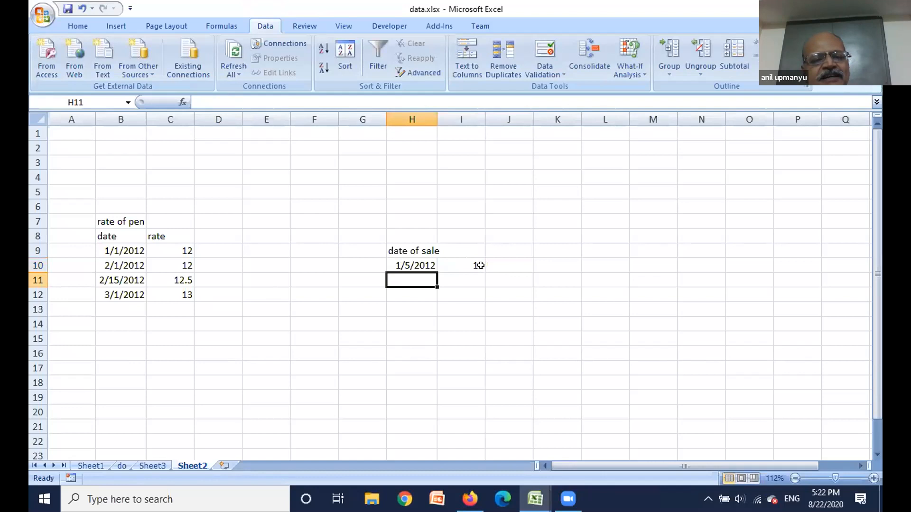
Replace the date of sale in H10 with 2/5/2012
click(423, 261)
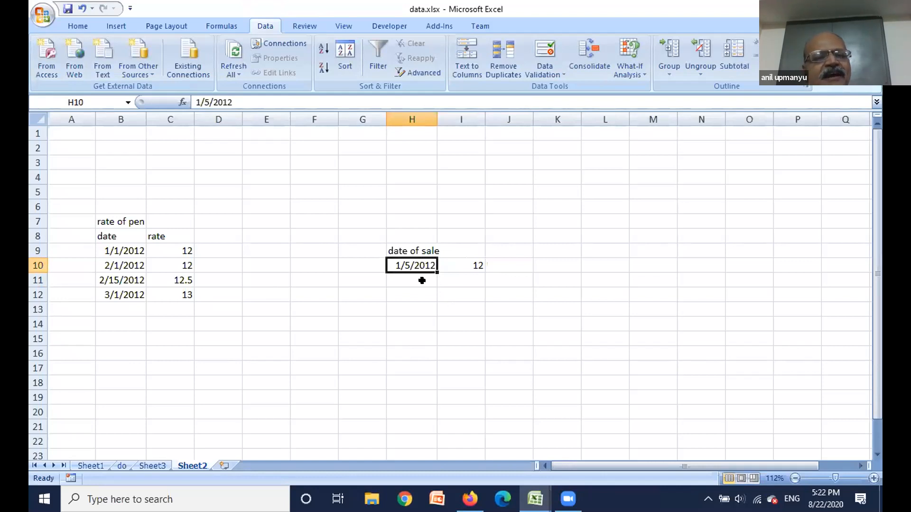
click(238, 101)
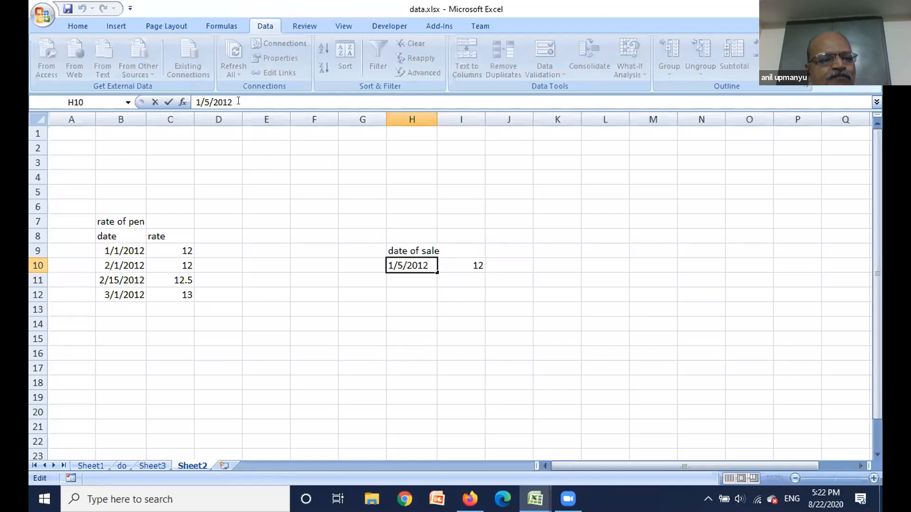
key(BackSpace)
key(BackSpace)
key(BackSpace)
key(BackSpace)
key(BackSpace)
key(BackSpace)
key(BackSpace)
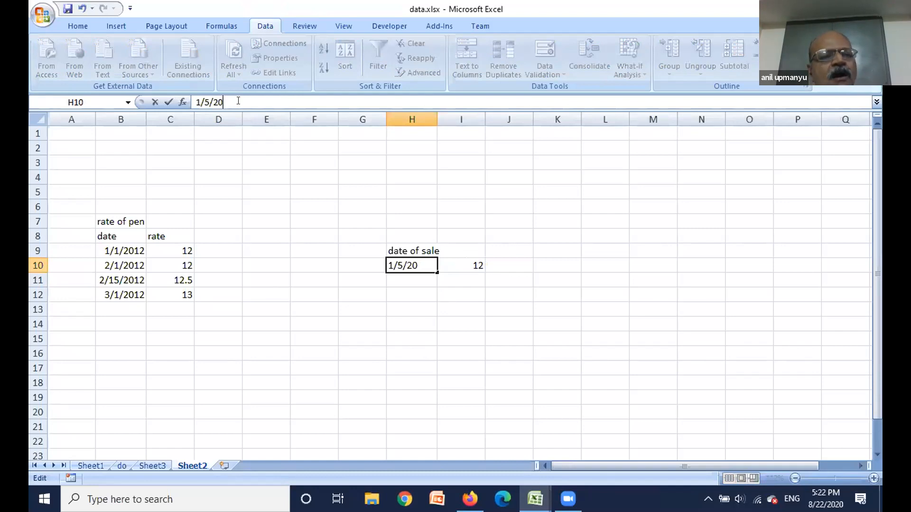
key(BackSpace)
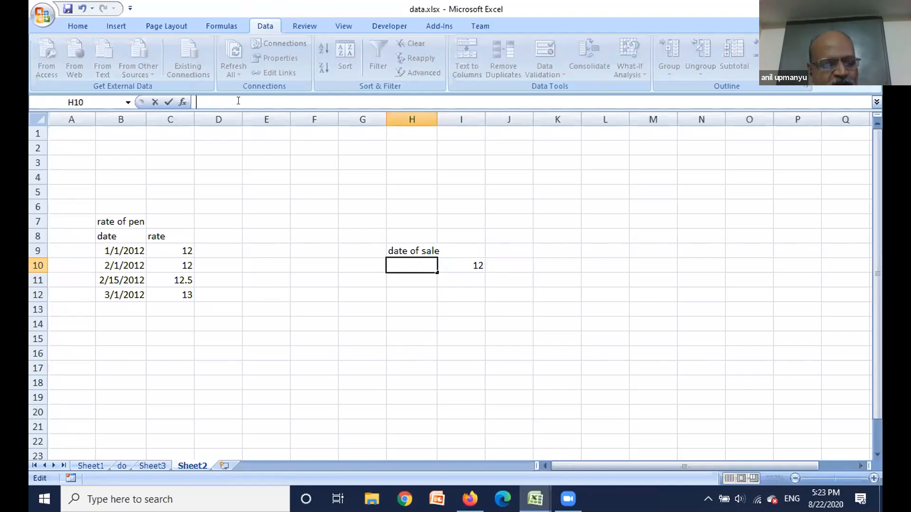
text(2/5/2012)
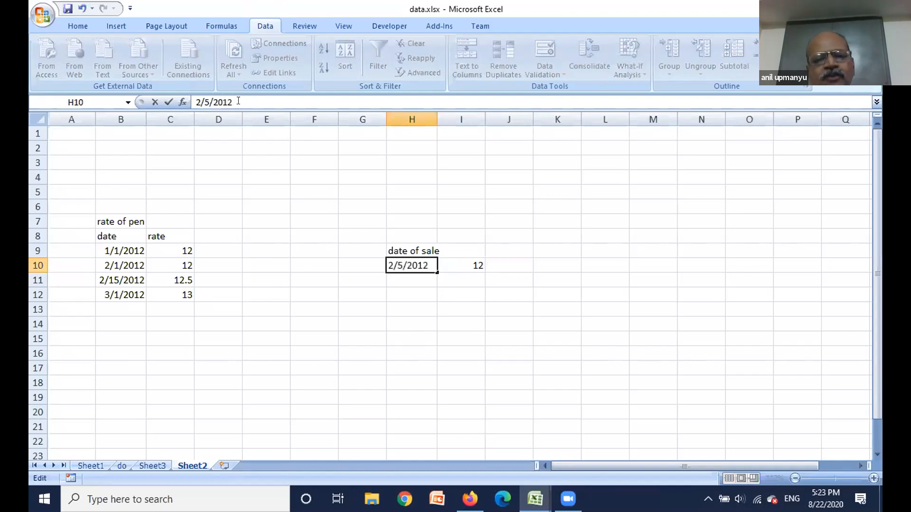
key(Return)
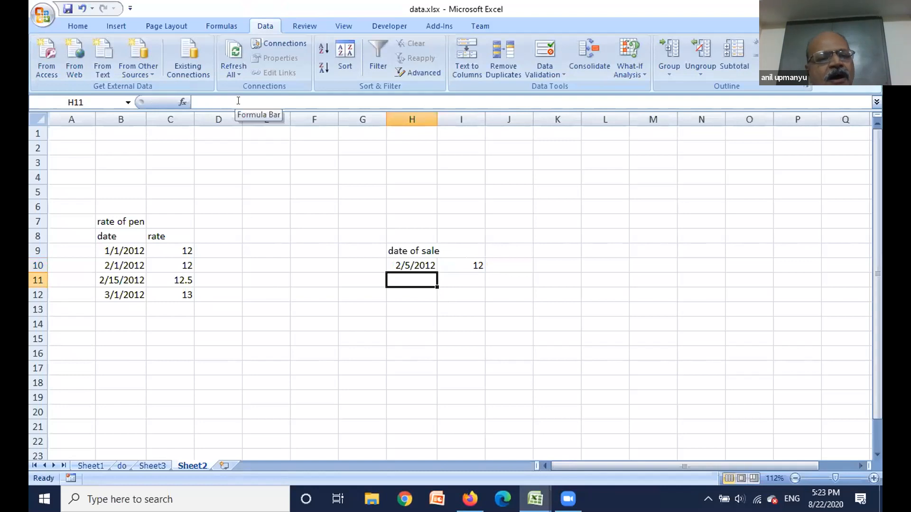
Edit the day in the H10 date of sale so it reads 2/16/2012
click(406, 265)
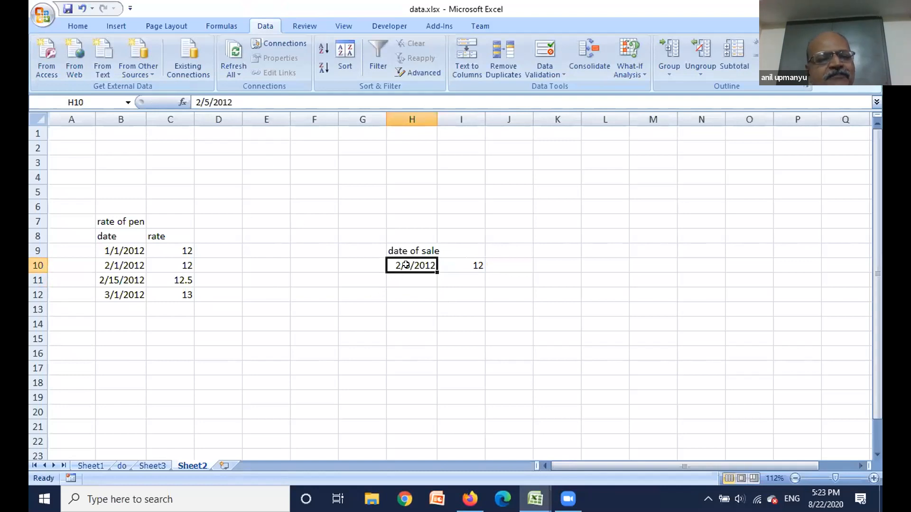
click(236, 98)
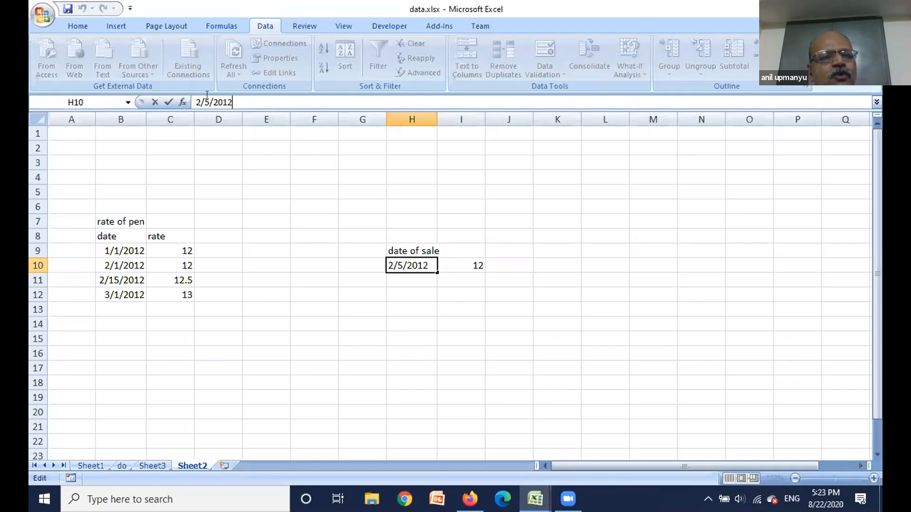
click(207, 95)
key(BackSpace)
text(16)
key(Return)
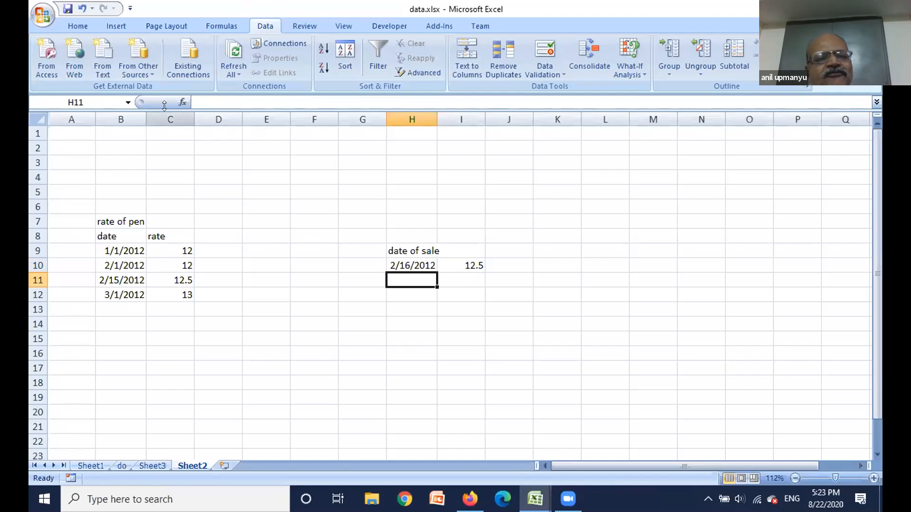
Edit the month in the H10 date of sale so it reads 3/16/2012
click(417, 264)
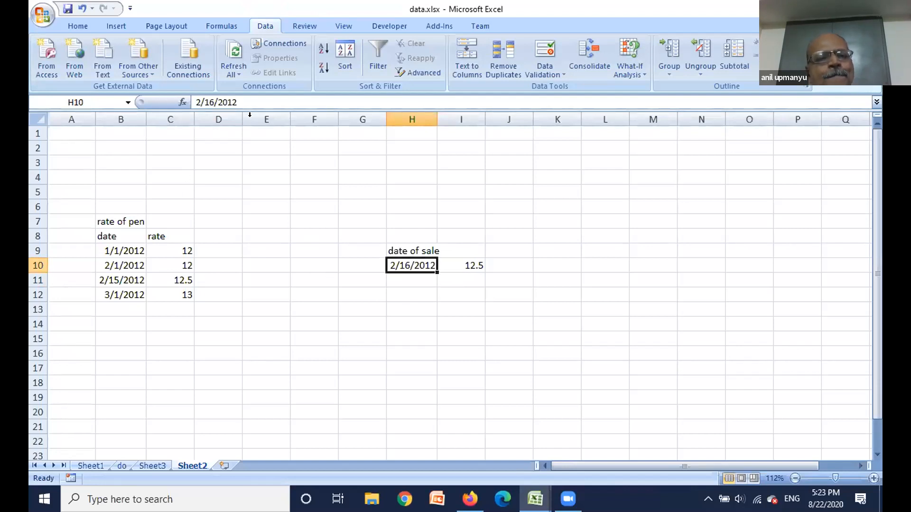
click(213, 102)
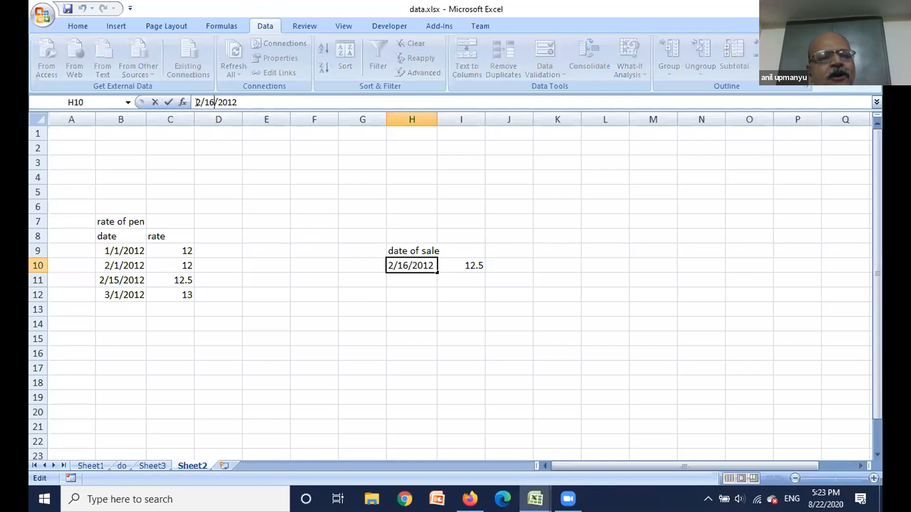
key(BackSpace)
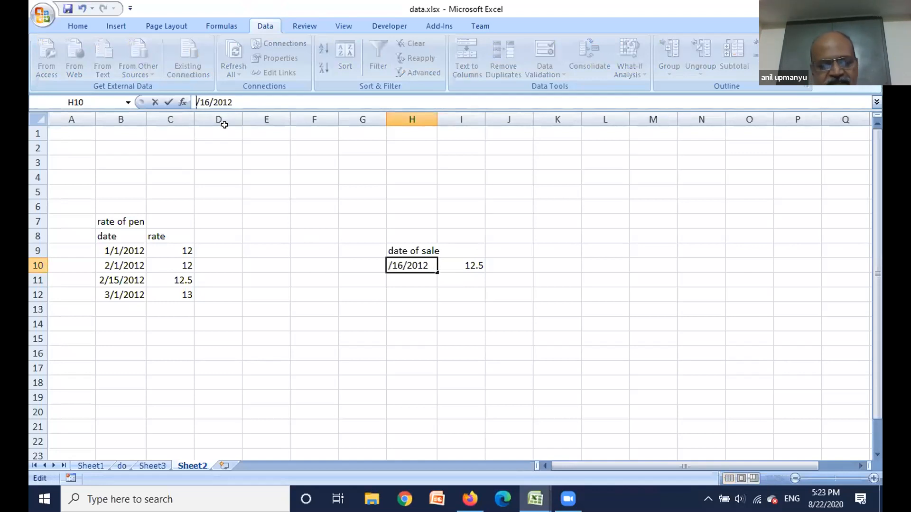
text(3)
key(Return)
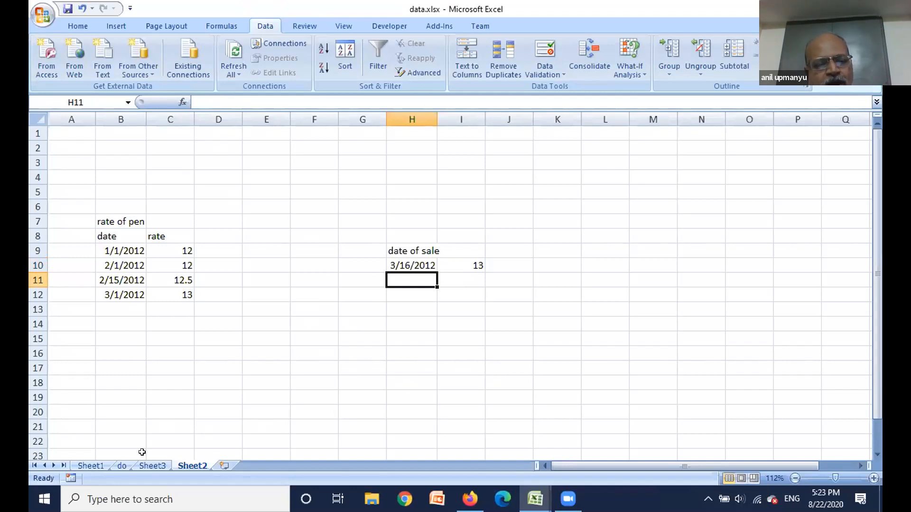
Review the item cost lookup on Sheet3 and return to the date of sale lookup on Sheet2
click(153, 466)
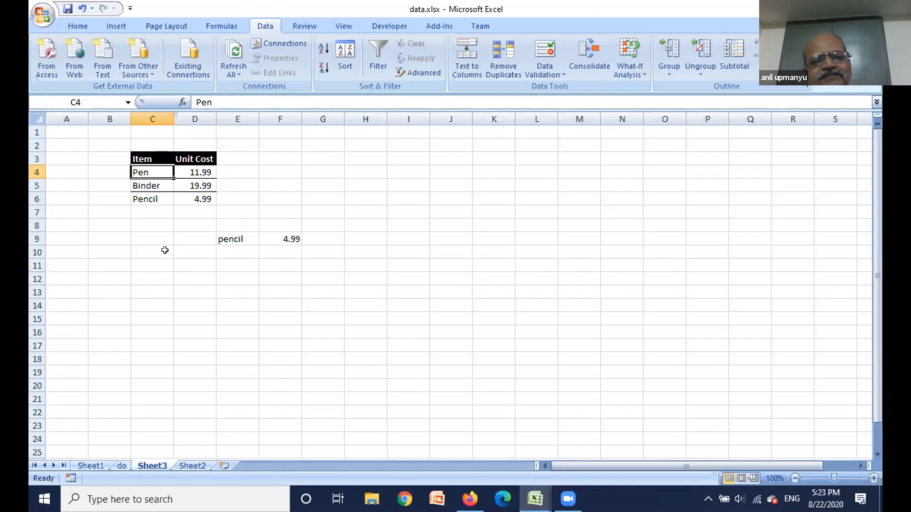
click(192, 466)
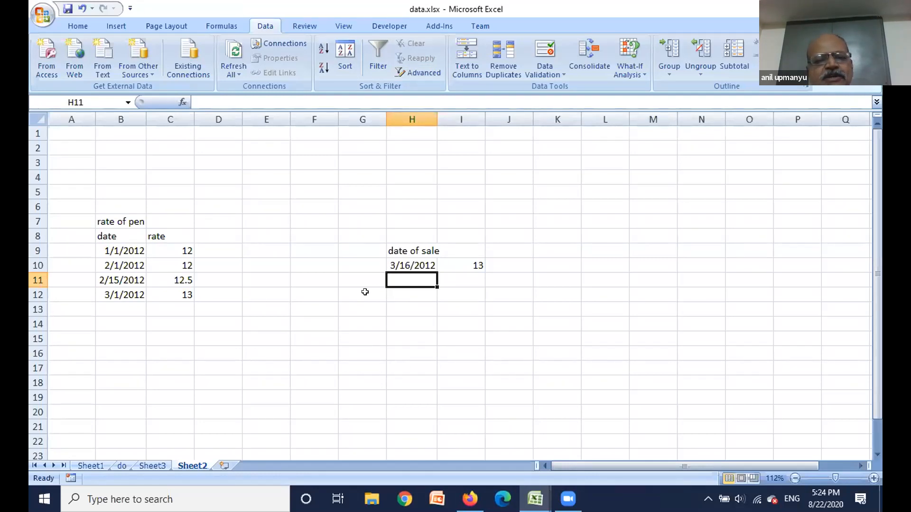
scroll(365, 292, down, 1)
scroll(365, 292, up, 1)
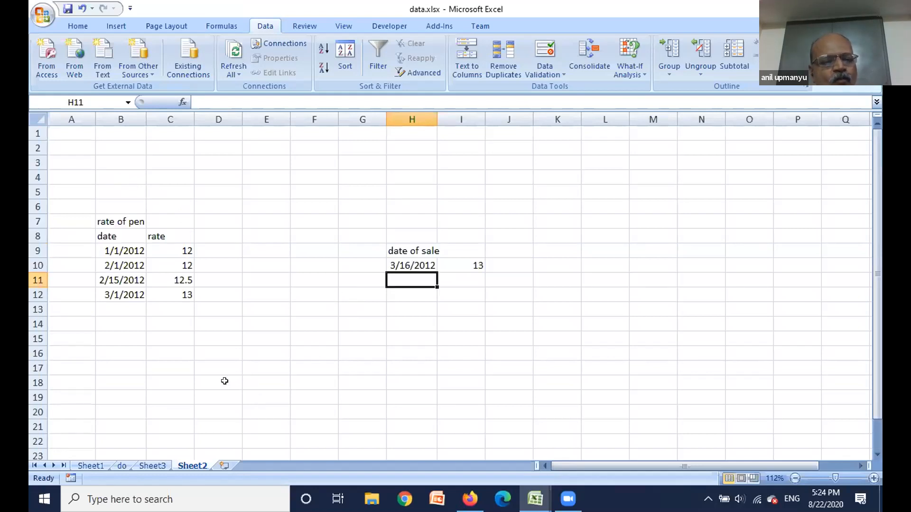
Go to Sheet1 and look through the order records from the first row to the last and back
click(97, 467)
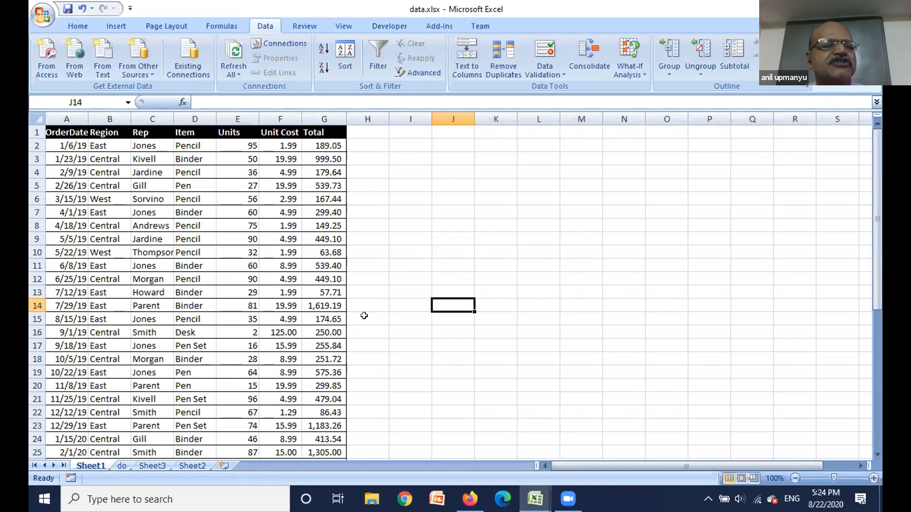
scroll(363, 315, down, 6)
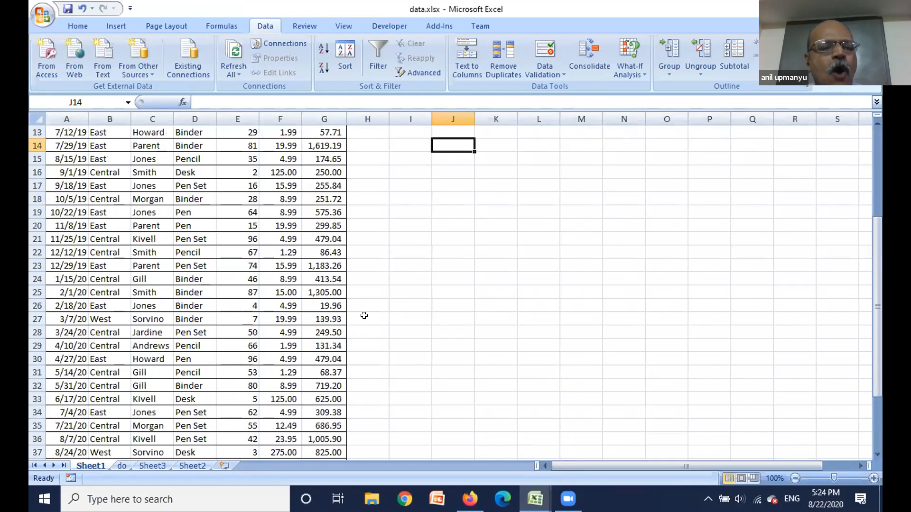
scroll(364, 315, down, 3)
scroll(364, 315, up, 9)
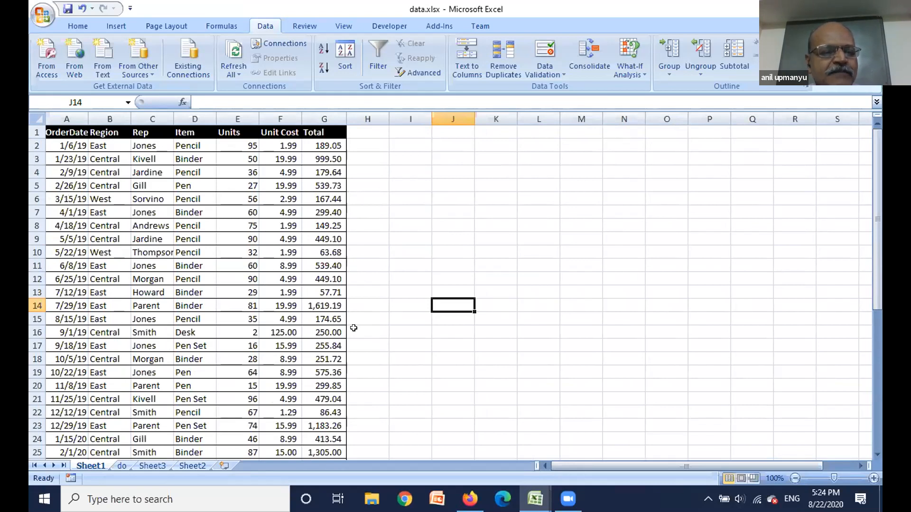
scroll(362, 327, down, 3)
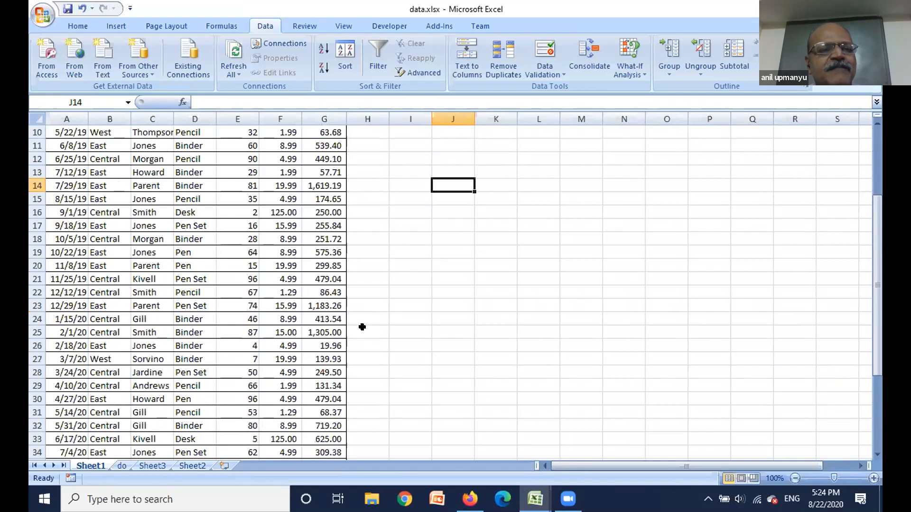
scroll(362, 327, down, 6)
scroll(362, 327, up, 9)
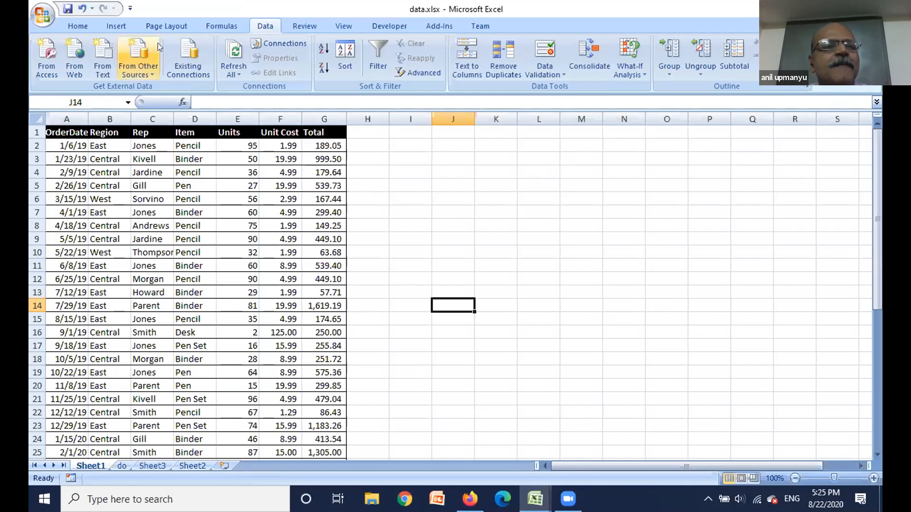
Start a PivotTable on Sheet1 with the whole order table, Table1[#All], as its source range
click(116, 26)
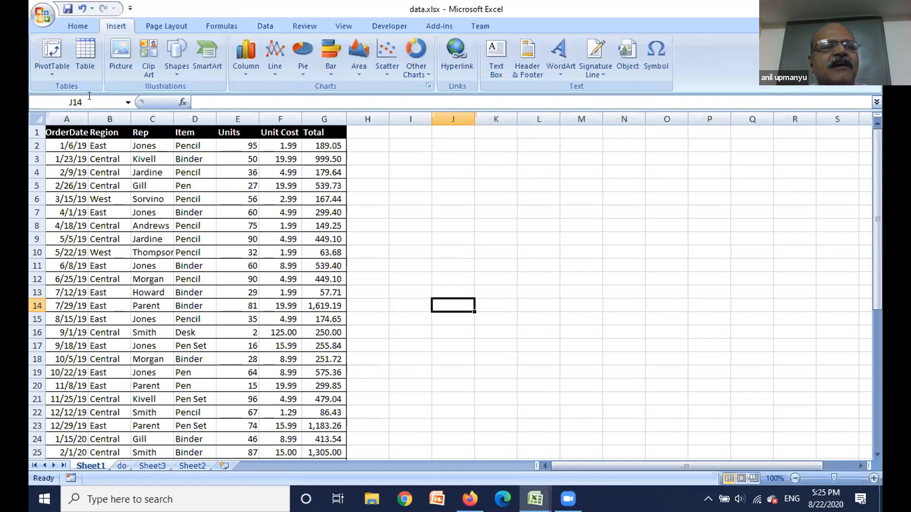
click(52, 50)
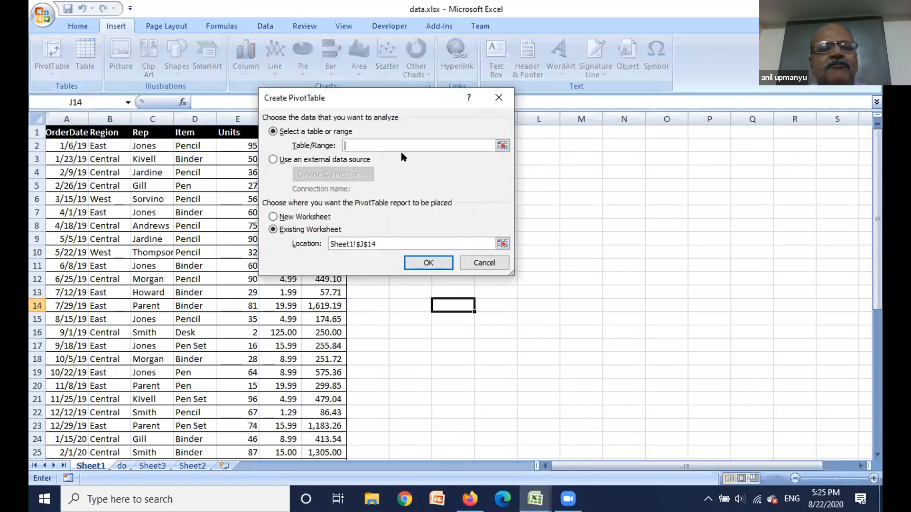
click(502, 145)
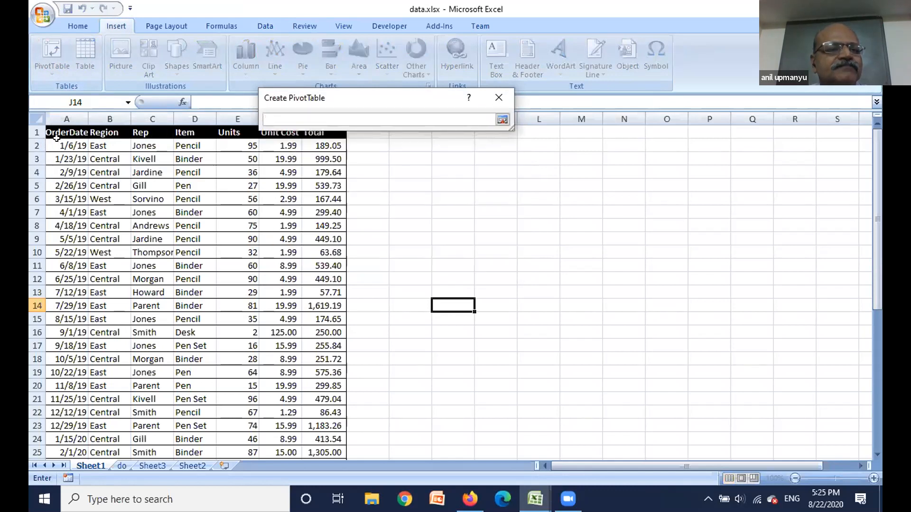
drag(55, 132, 336, 212)
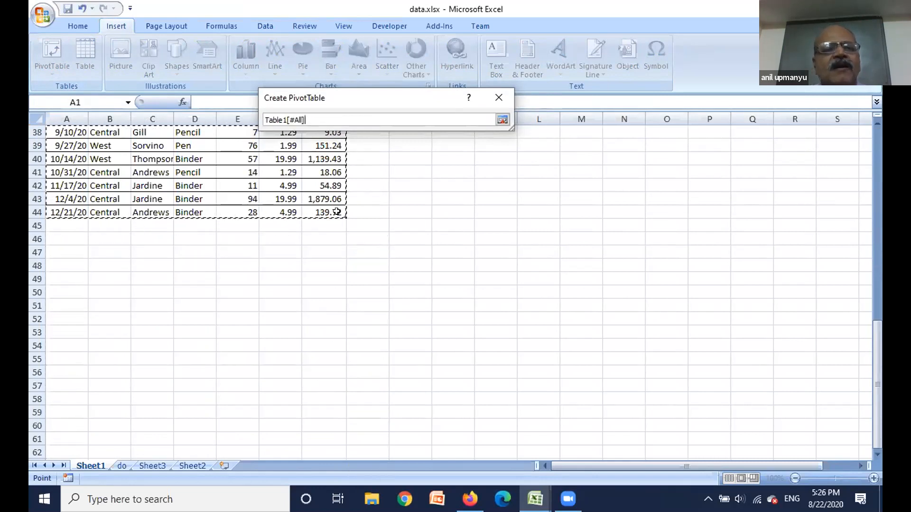
key(Return)
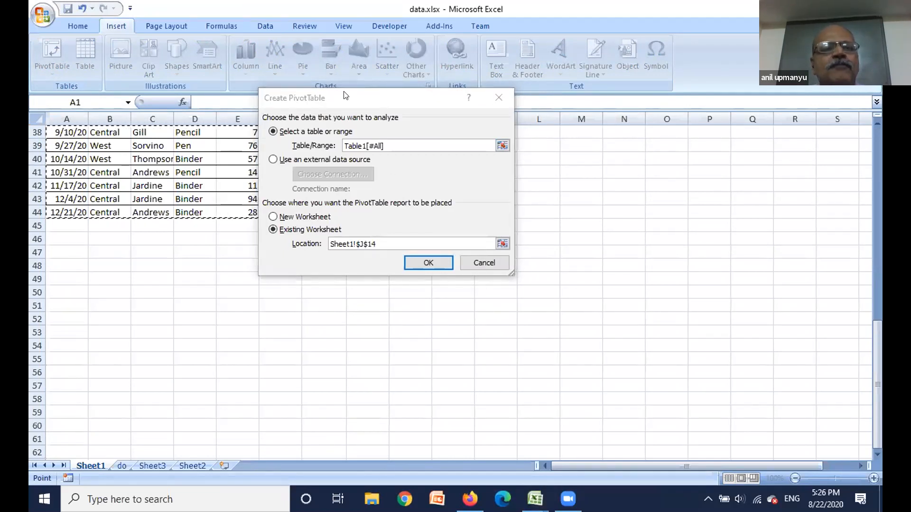
Set the PivotTable location to cell J3 of the existing Sheet1 and create the empty report
click(351, 109)
drag(351, 109, 378, 198)
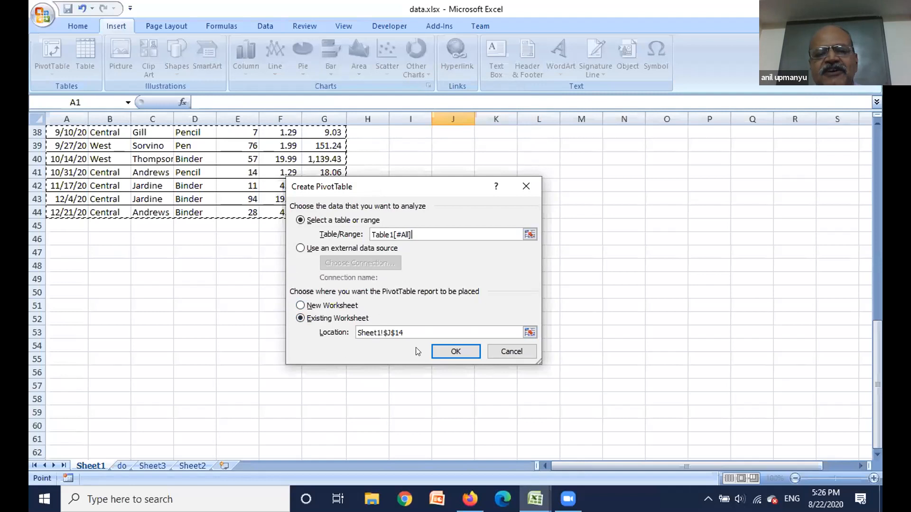
click(530, 332)
scroll(494, 324, up, 4)
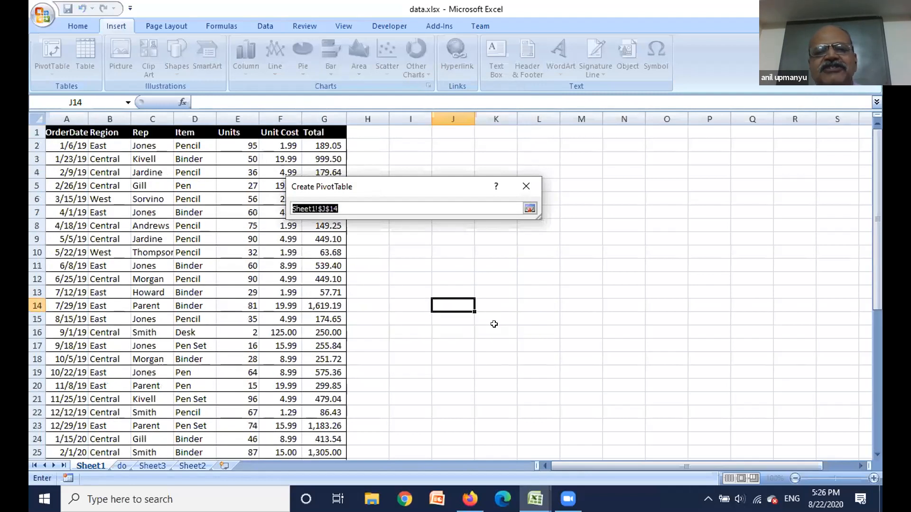
click(443, 157)
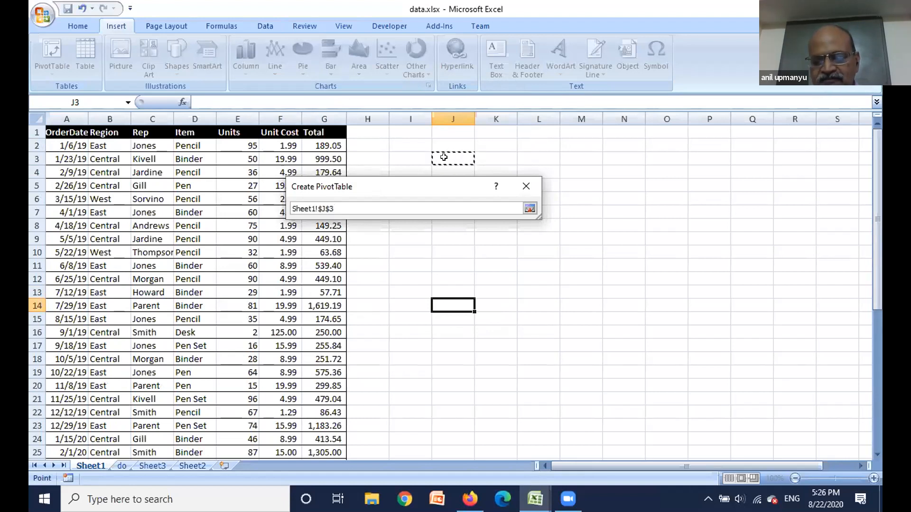
key(Return)
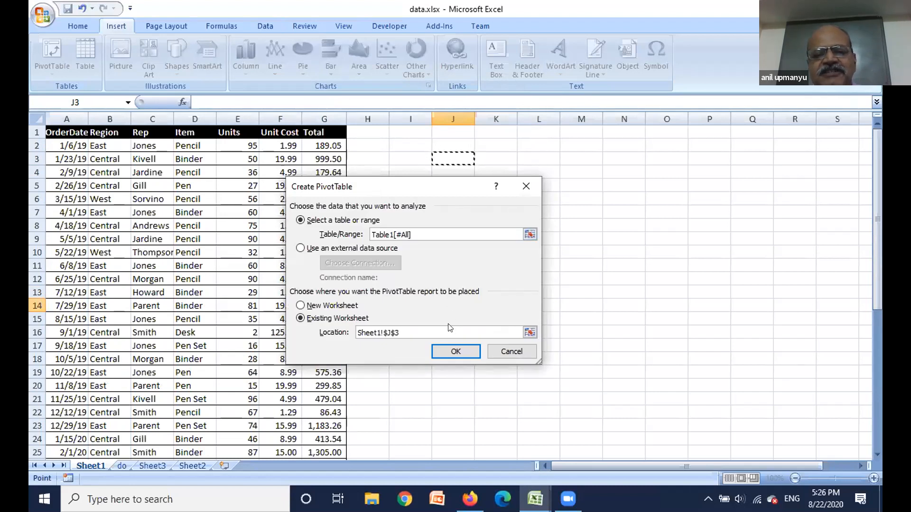
click(446, 352)
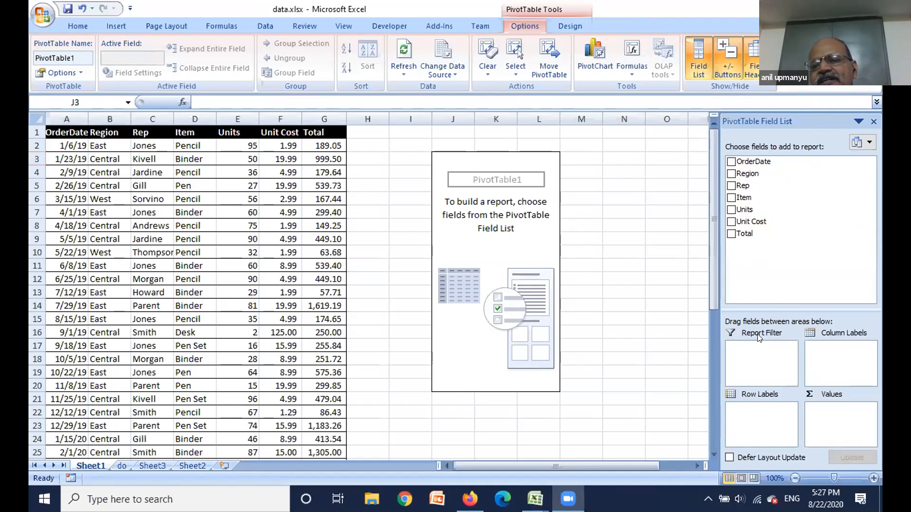
drag(759, 336, 752, 337)
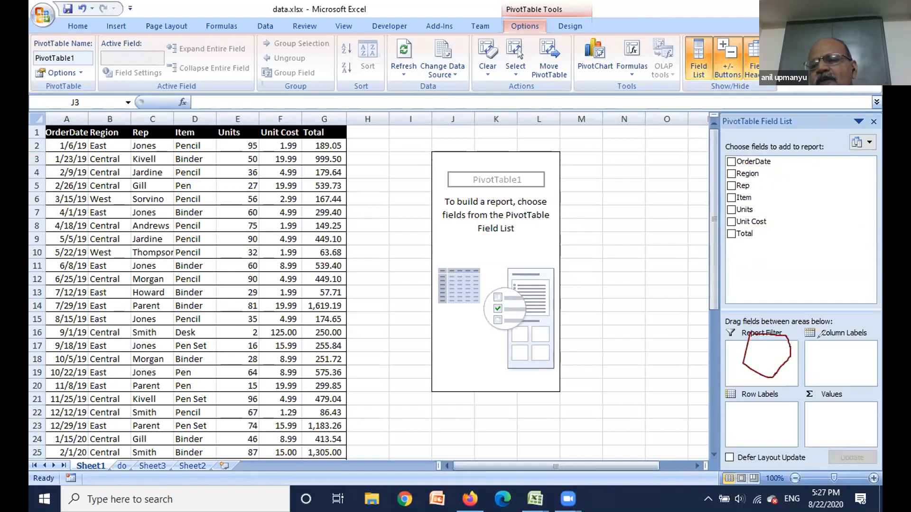
mouse_move(839, 332)
mouse_down()
mouse_move(856, 353)
mouse_move(858, 334)
mouse_up()
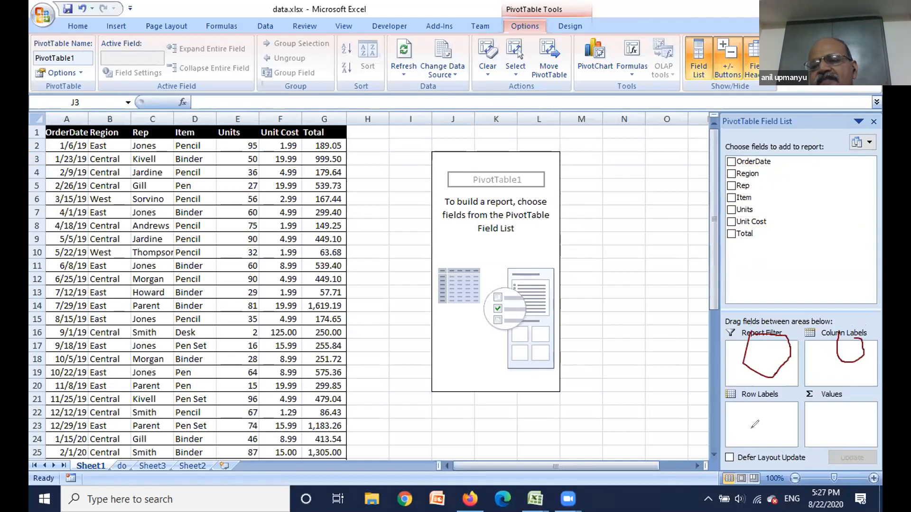
mouse_move(754, 404)
mouse_down()
mouse_move(787, 414)
mouse_move(743, 390)
mouse_up()
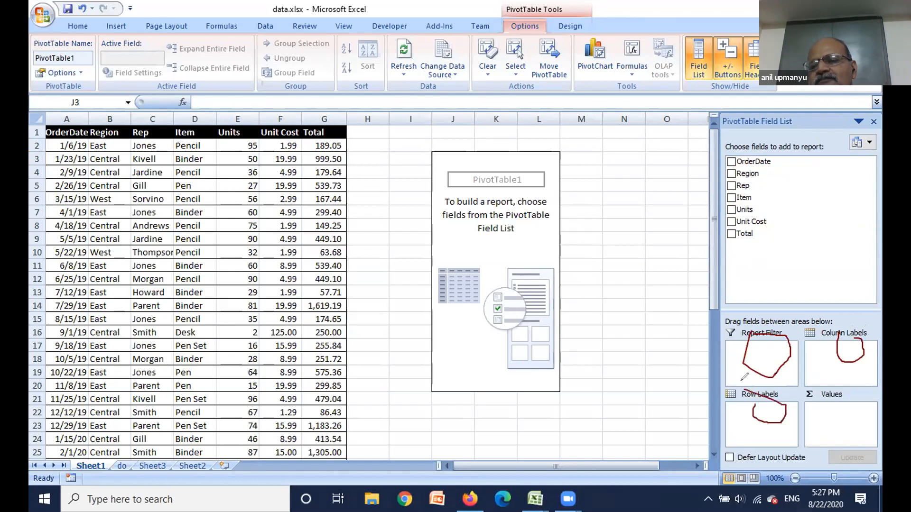
mouse_move(837, 400)
mouse_down()
mouse_move(838, 408)
mouse_move(845, 389)
mouse_move(828, 394)
mouse_up()
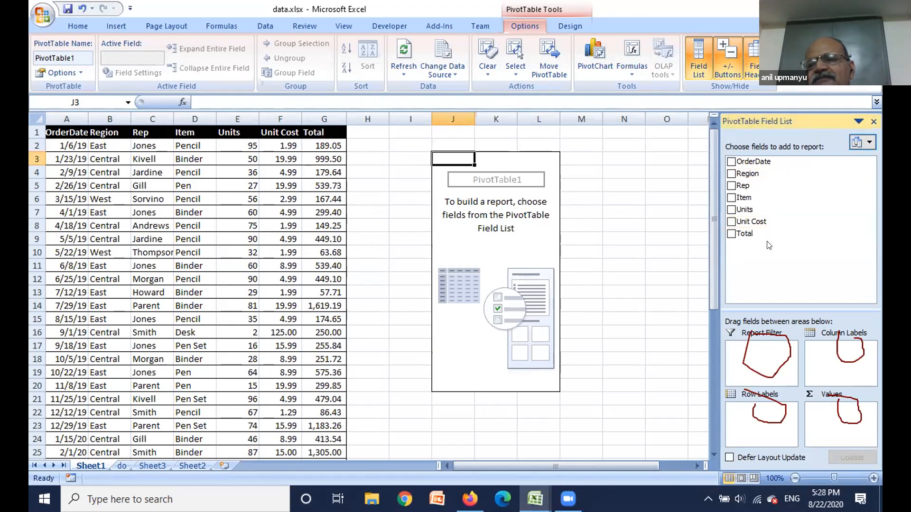
Lay out the PivotTable with Region as column labels, Item as row labels and Total summed as values
drag(748, 173, 823, 362)
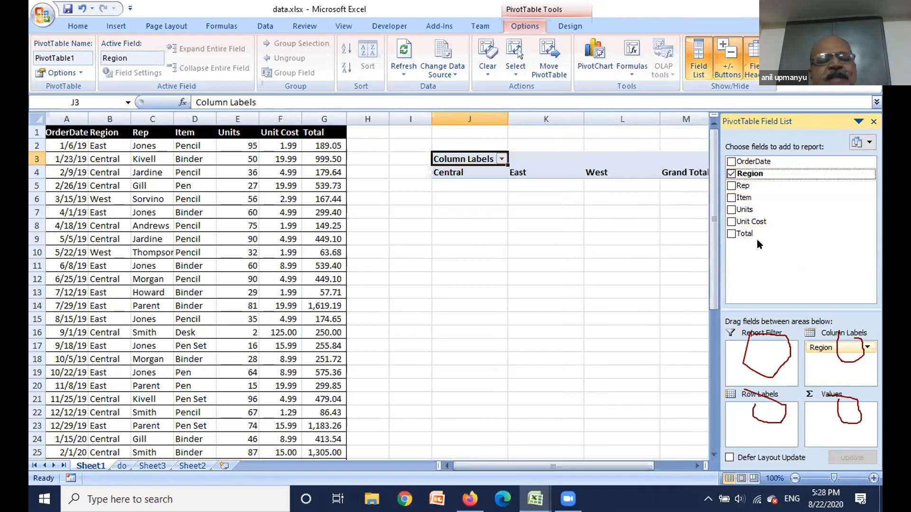
drag(740, 195, 759, 430)
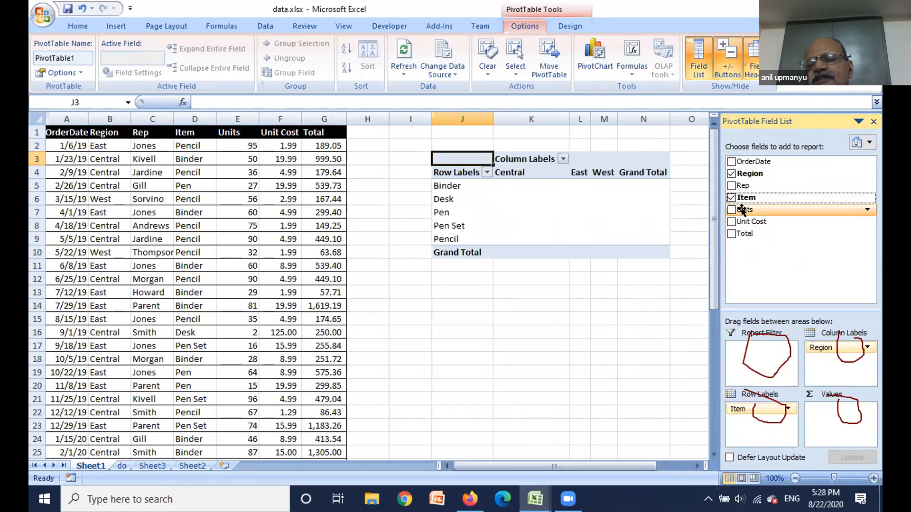
drag(742, 212, 832, 415)
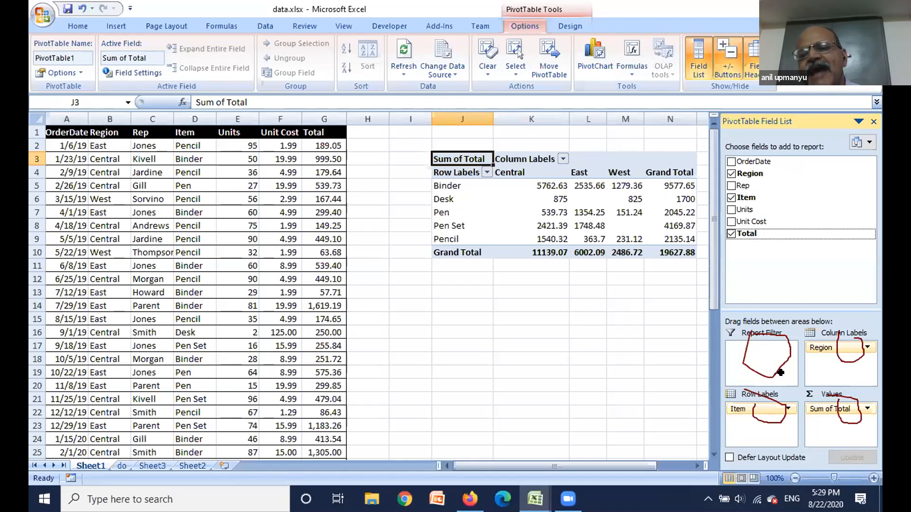
Replace Total with Units as the summed value field of the PivotTable
click(828, 410)
drag(828, 411, 787, 250)
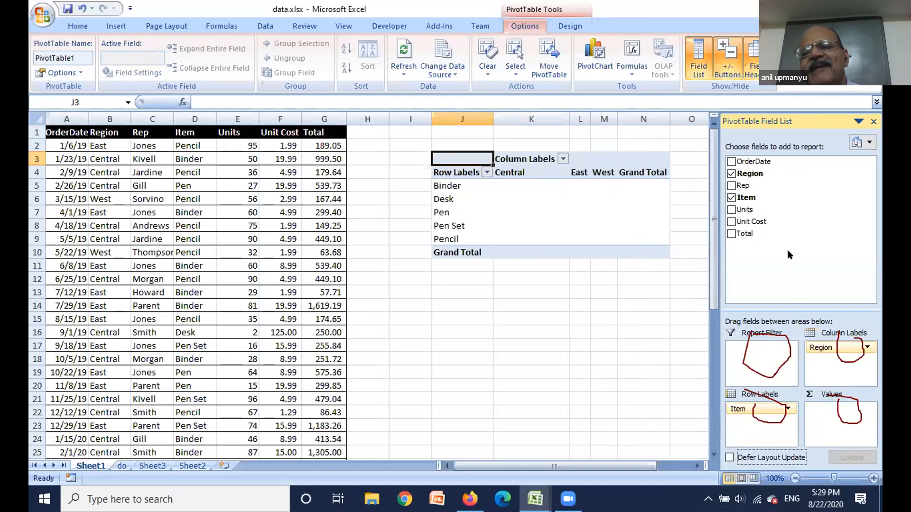
drag(745, 209, 821, 413)
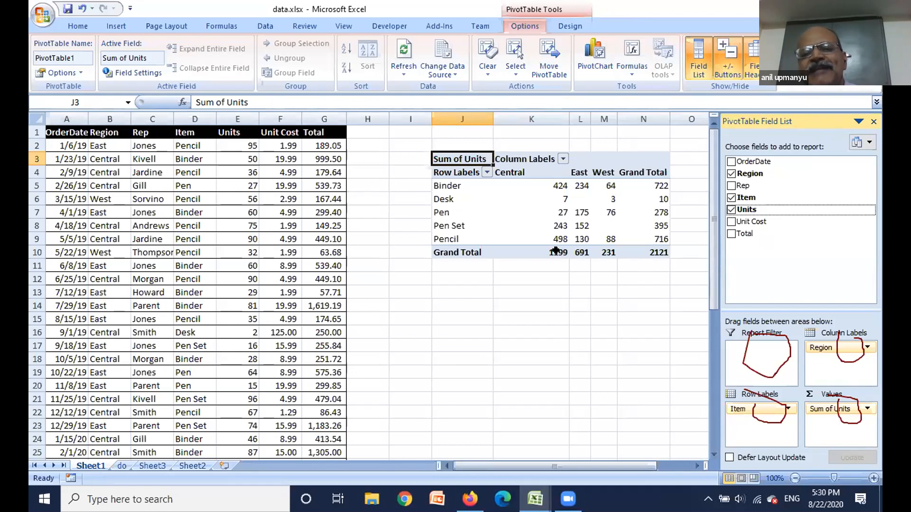
Extract the detail records behind the Central region's Pencil units to a new sheet and return to the PivotTable on Sheet1
mouse_move(556, 251)
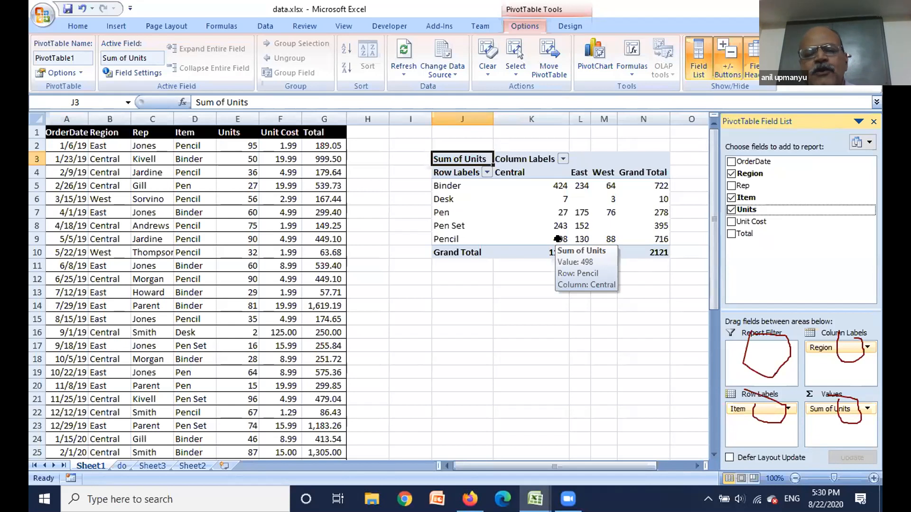
double_click(558, 239)
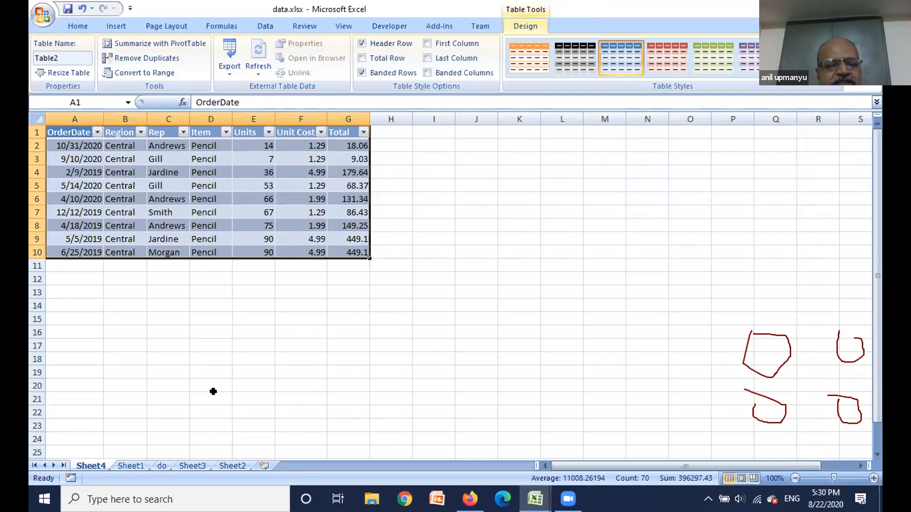
click(225, 466)
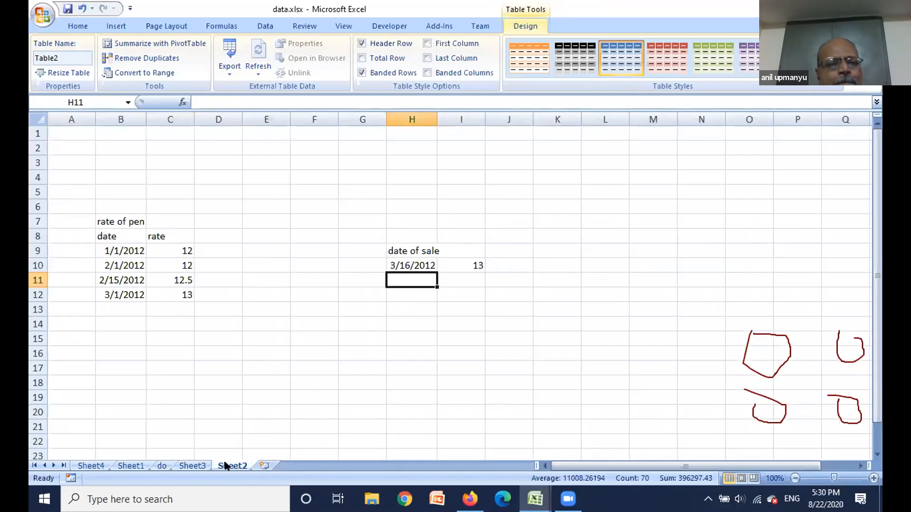
click(191, 466)
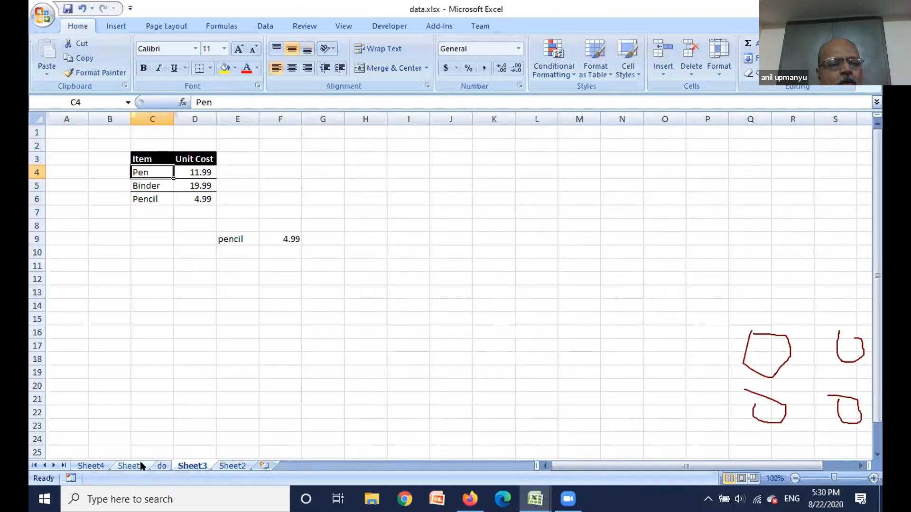
click(161, 466)
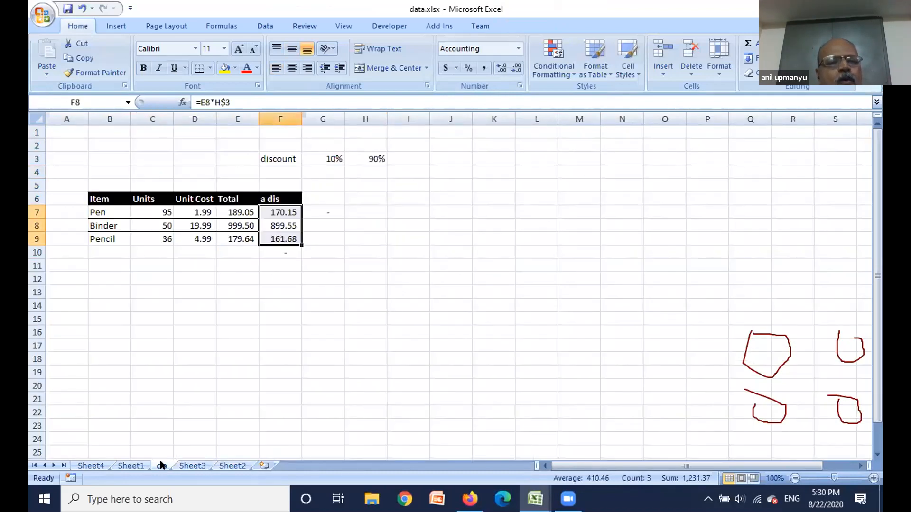
click(132, 466)
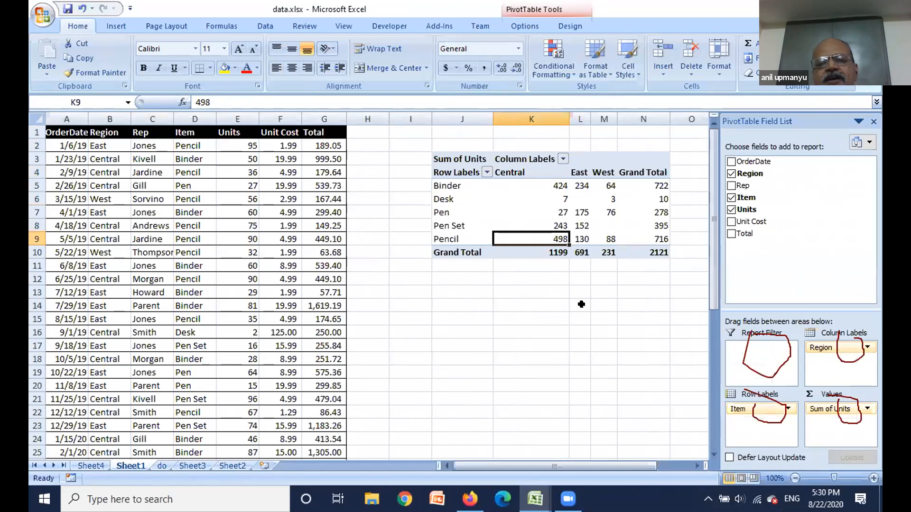
Extract the detail records behind the West region's Pencil units to a new sheet, check Sheet4 and return to Sheet1
mouse_move(656, 238)
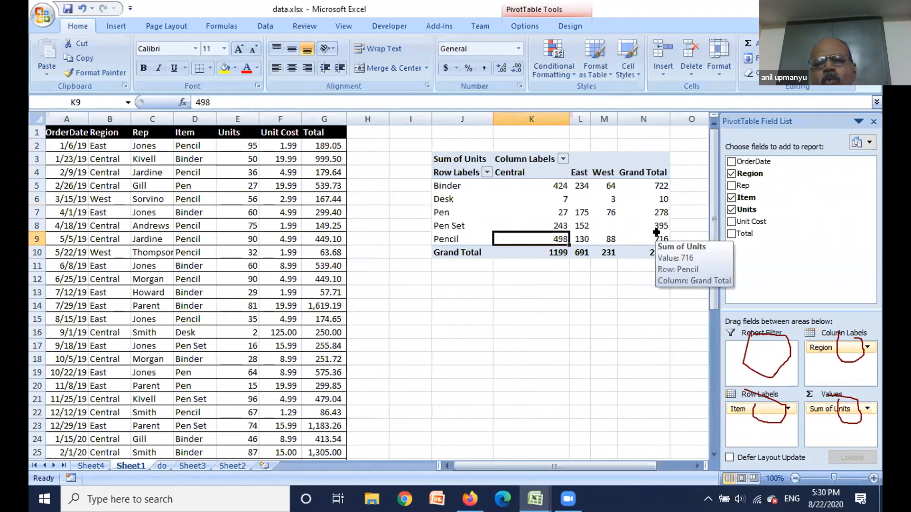
click(604, 239)
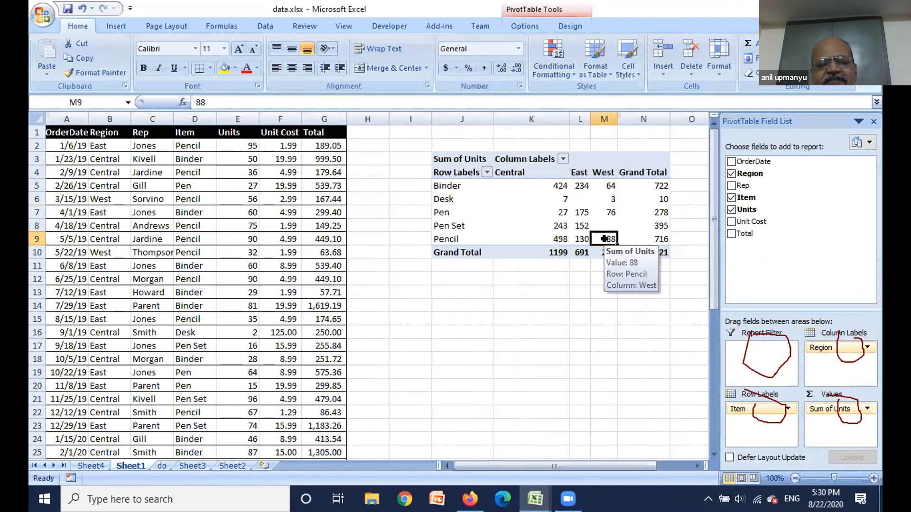
double_click(604, 238)
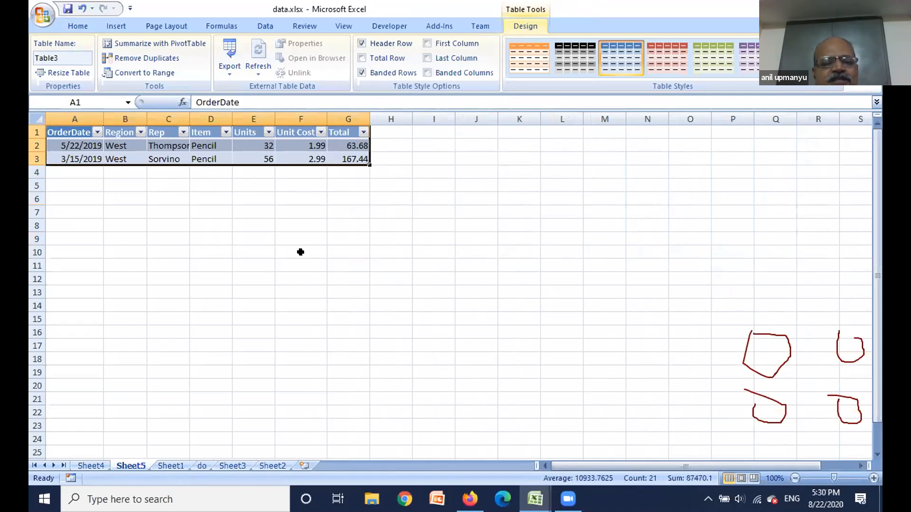
click(104, 467)
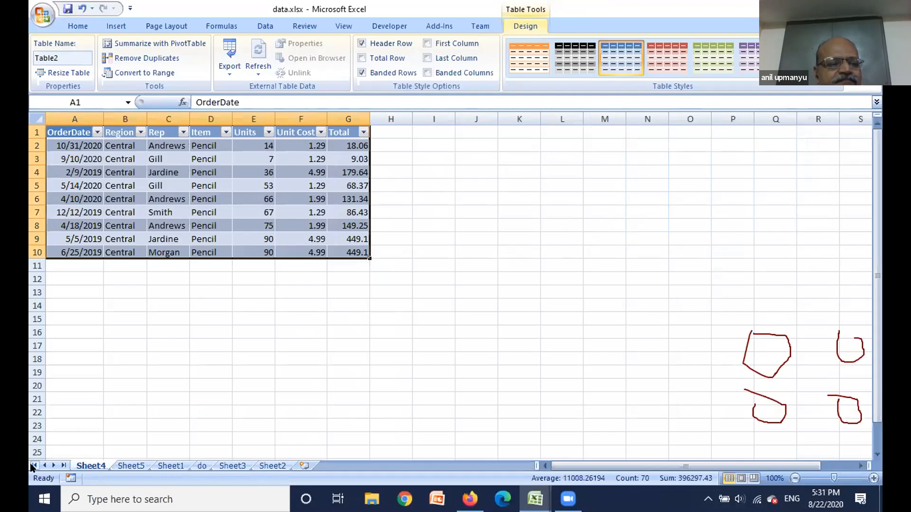
click(170, 467)
click(551, 336)
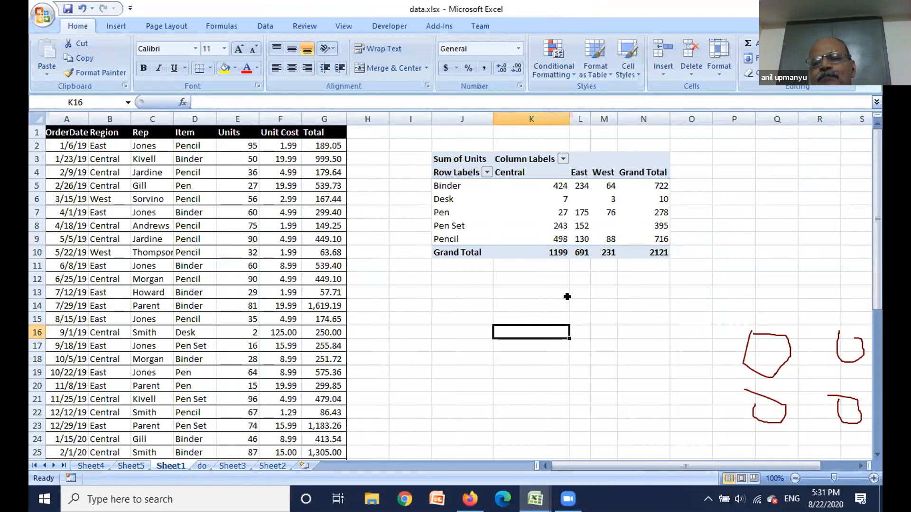
scroll(567, 296, down, 1)
scroll(567, 296, up, 1)
scroll(567, 296, down, 1)
scroll(566, 297, up, 1)
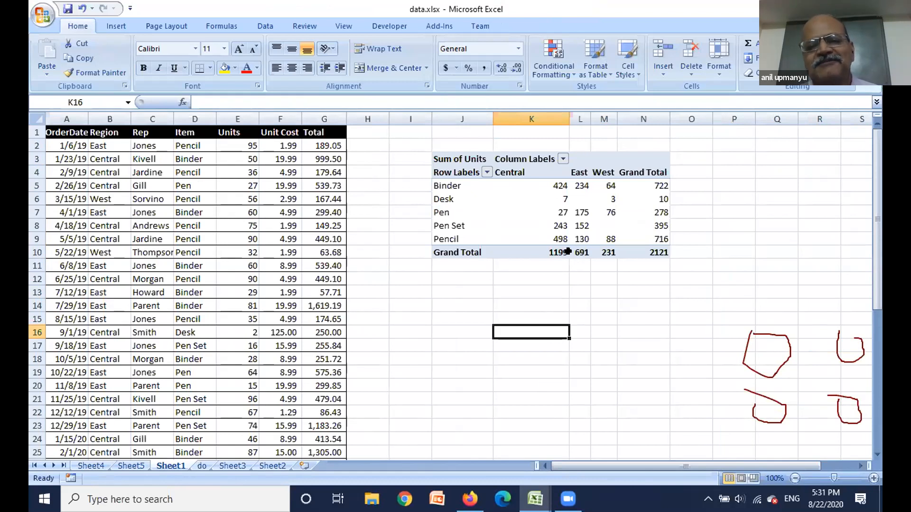
scroll(546, 297, down, 2)
scroll(544, 296, up, 2)
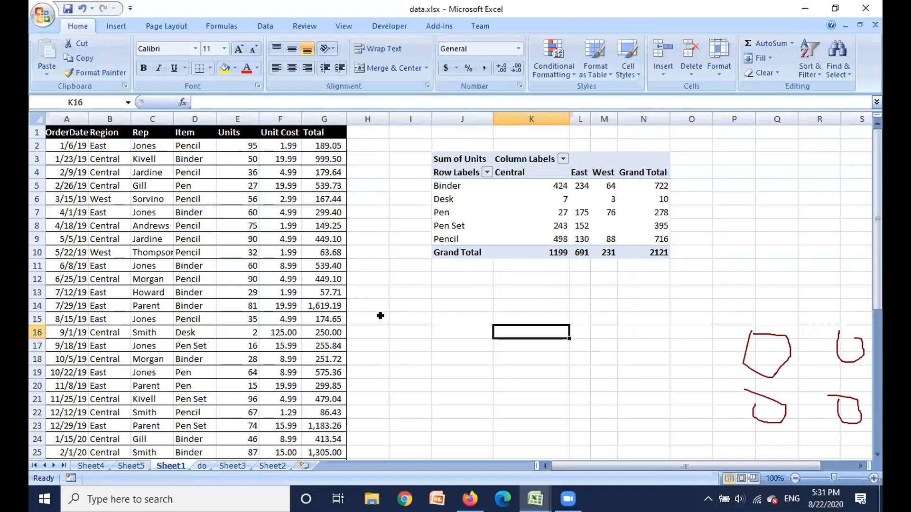
Look through the do, Sheet3 and Sheet2 worksheets and go to the Central pencil records on Sheet4
click(202, 466)
click(228, 466)
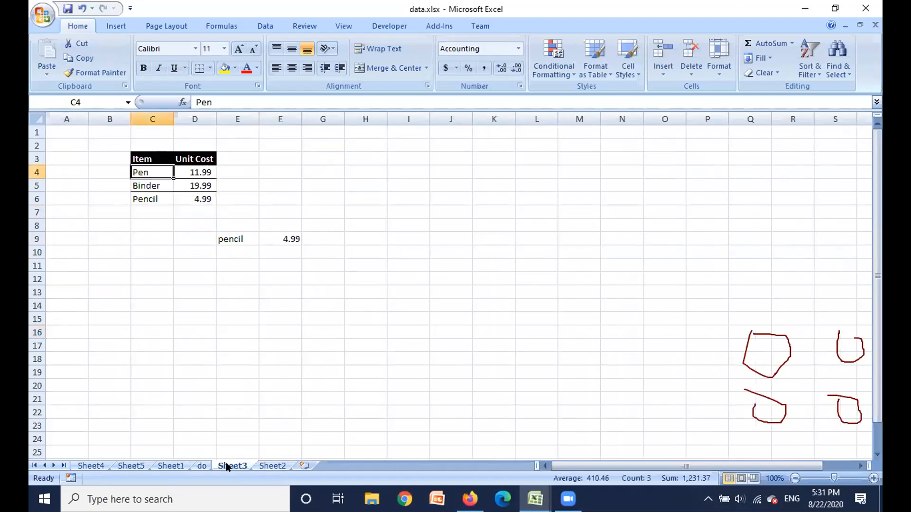
click(269, 466)
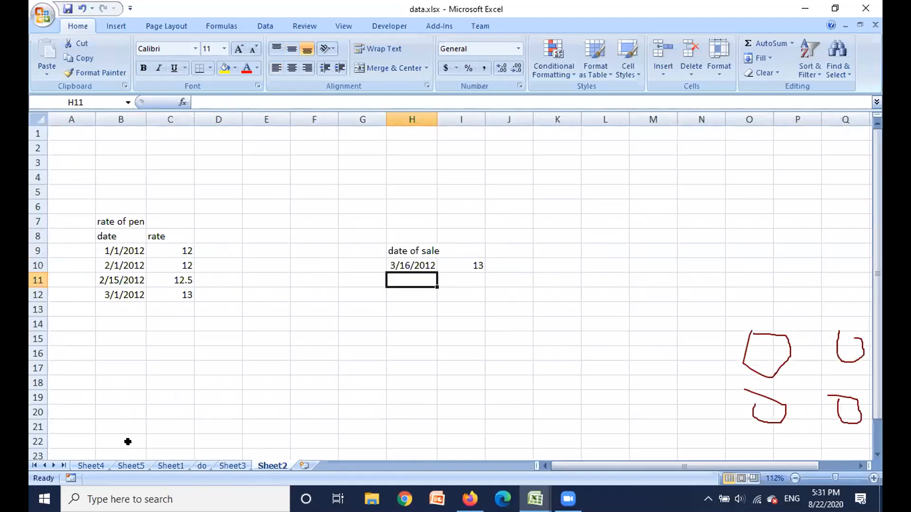
click(93, 467)
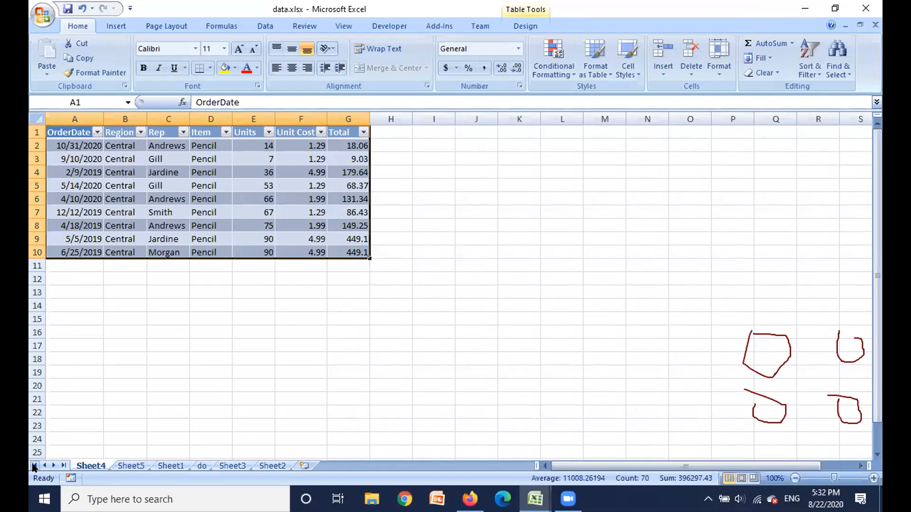
Look through the Sheet5, Sheet1, do, Sheet2 and Sheet3 worksheets and return to the Central pencil records on Sheet4
click(135, 466)
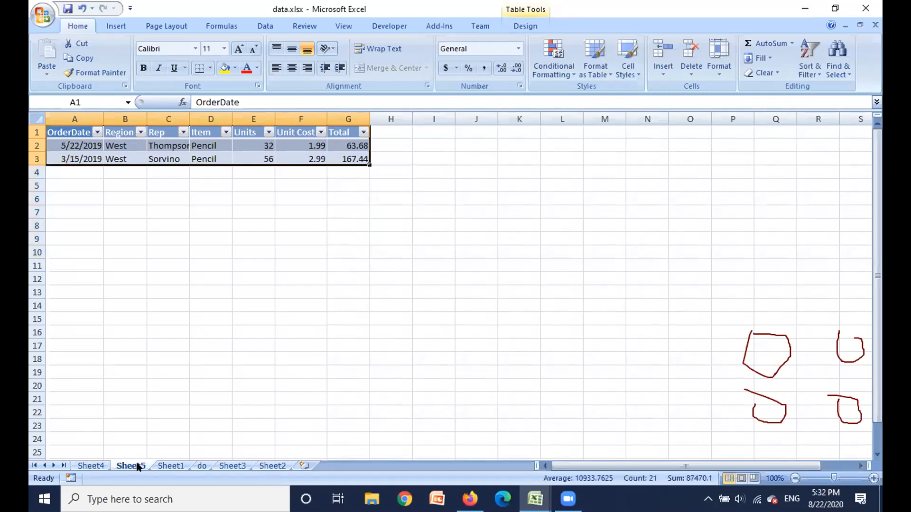
click(167, 466)
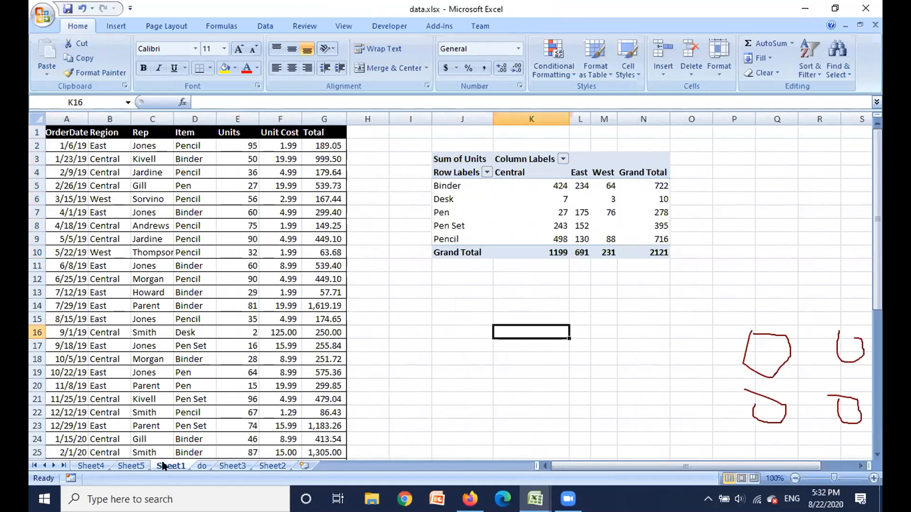
click(203, 465)
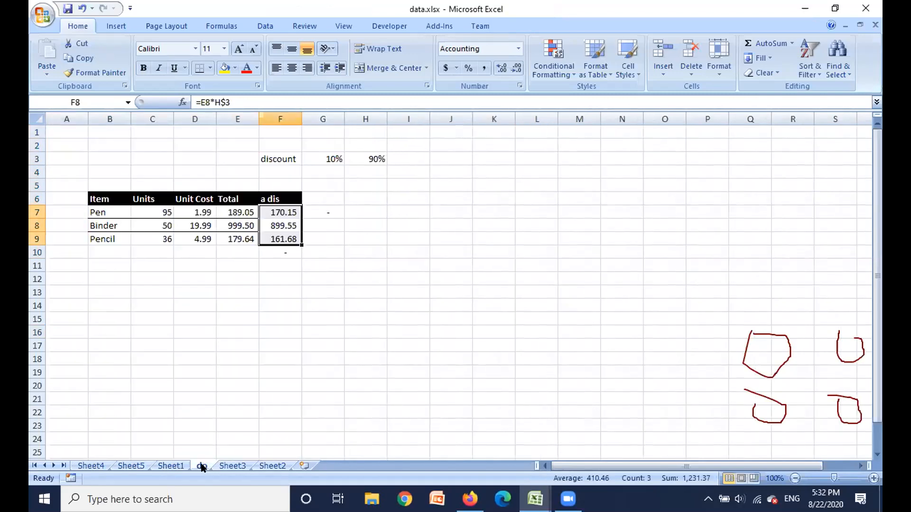
click(270, 466)
click(235, 467)
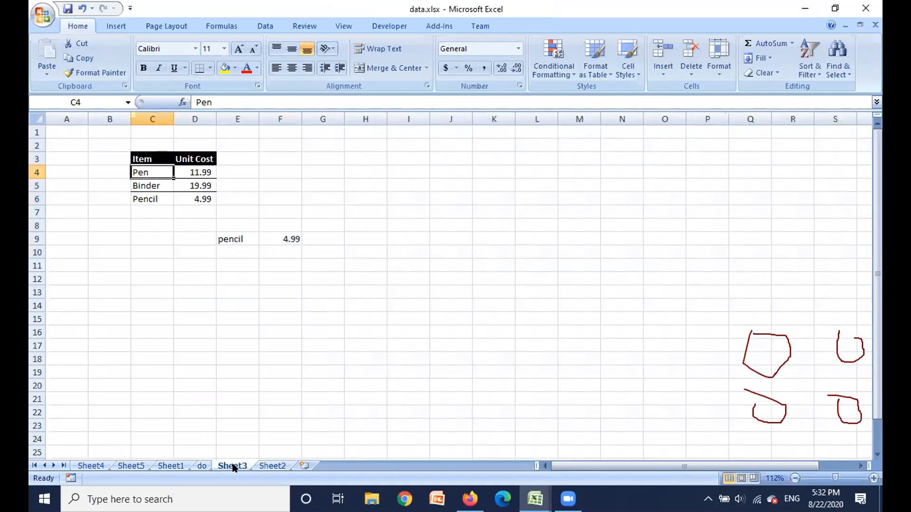
click(202, 466)
click(171, 465)
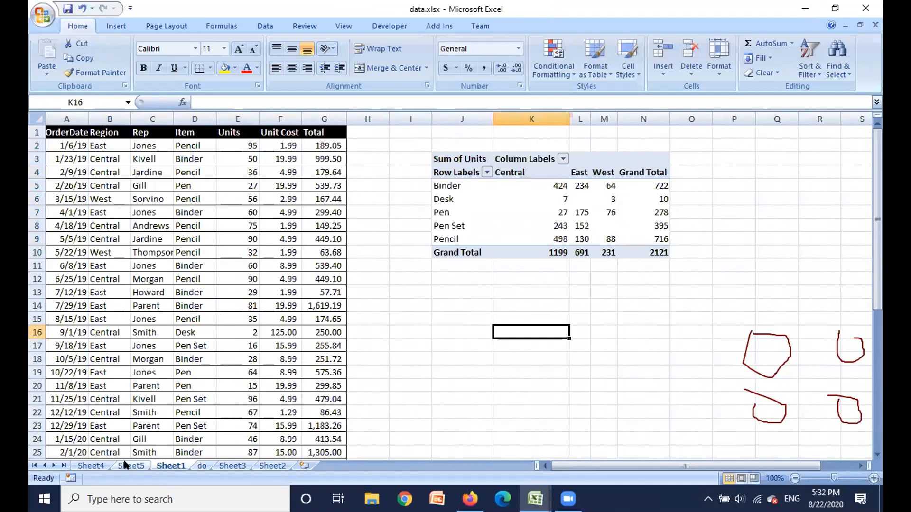
click(126, 466)
click(79, 466)
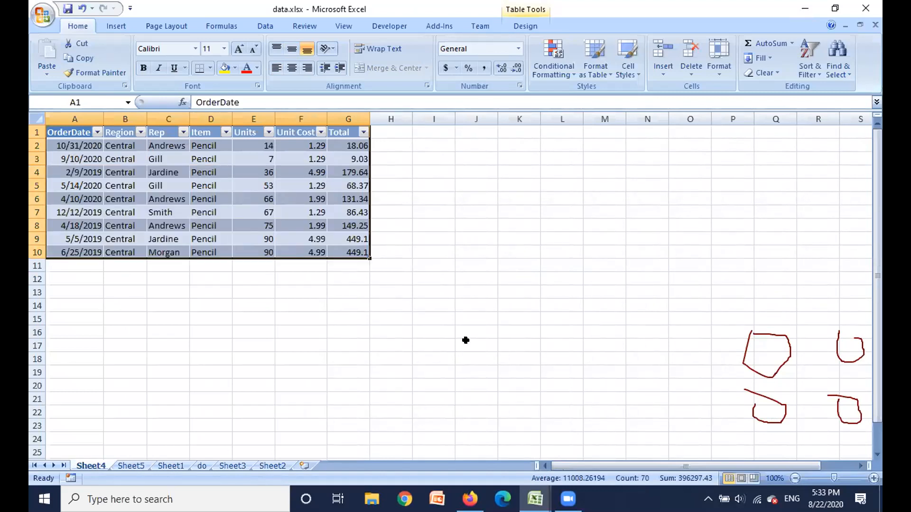
scroll(466, 340, down, 2)
scroll(465, 340, up, 2)
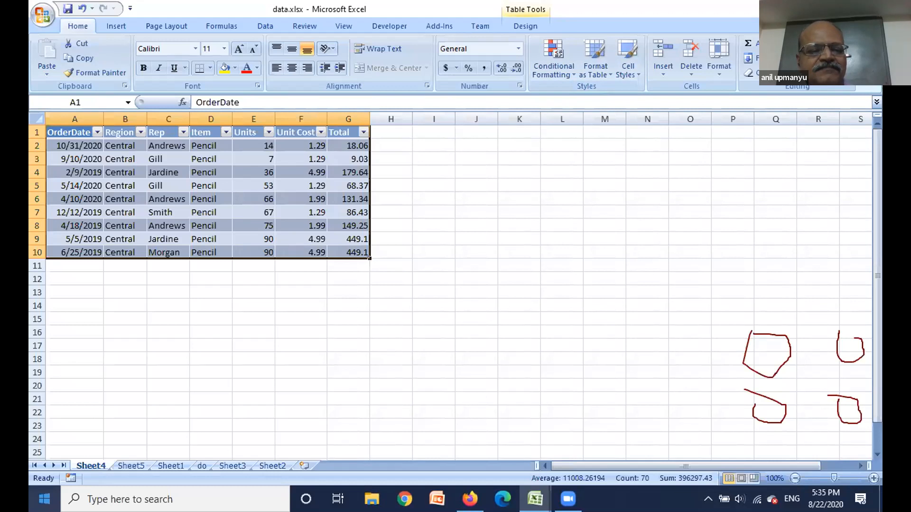
Add a new blank worksheet after Sheet2 and select cell D1 on it
click(303, 466)
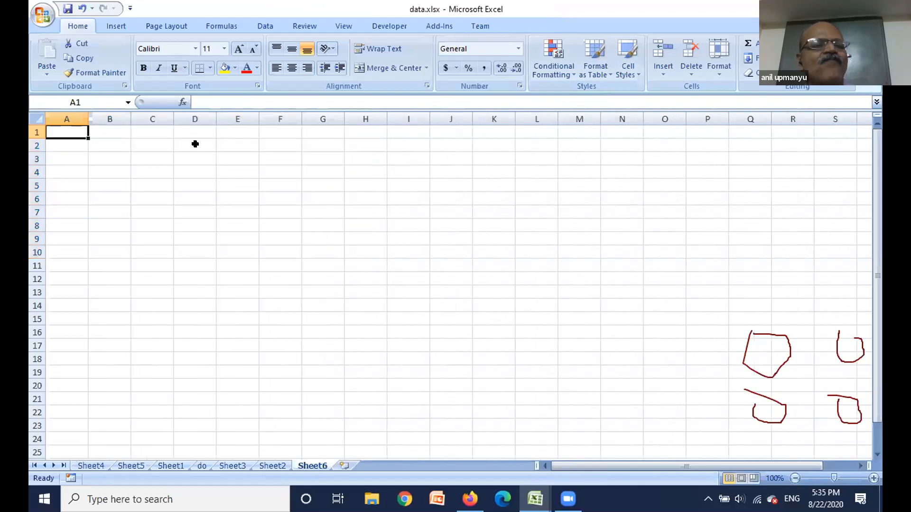
click(192, 133)
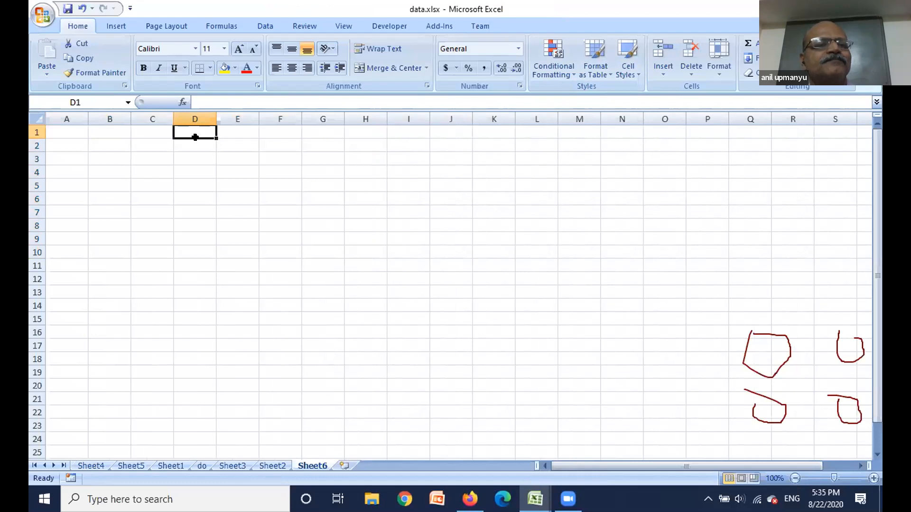
click(196, 102)
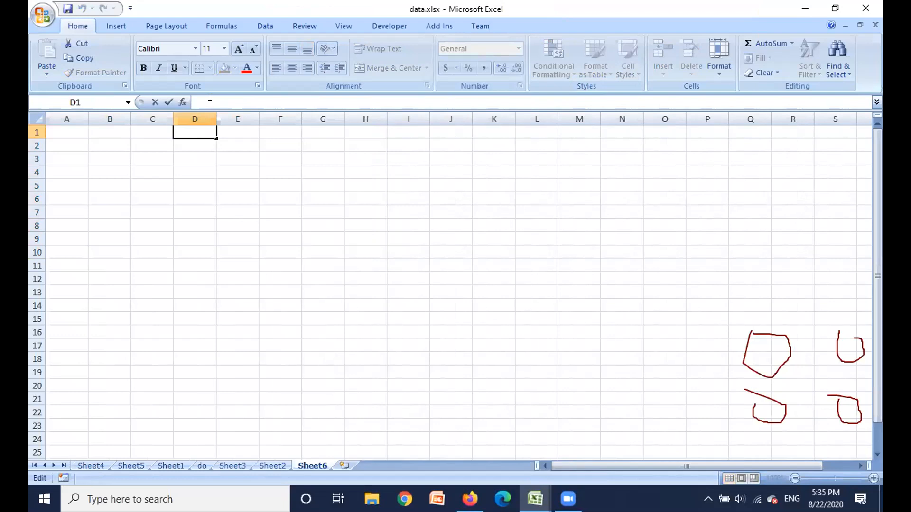
text(=)
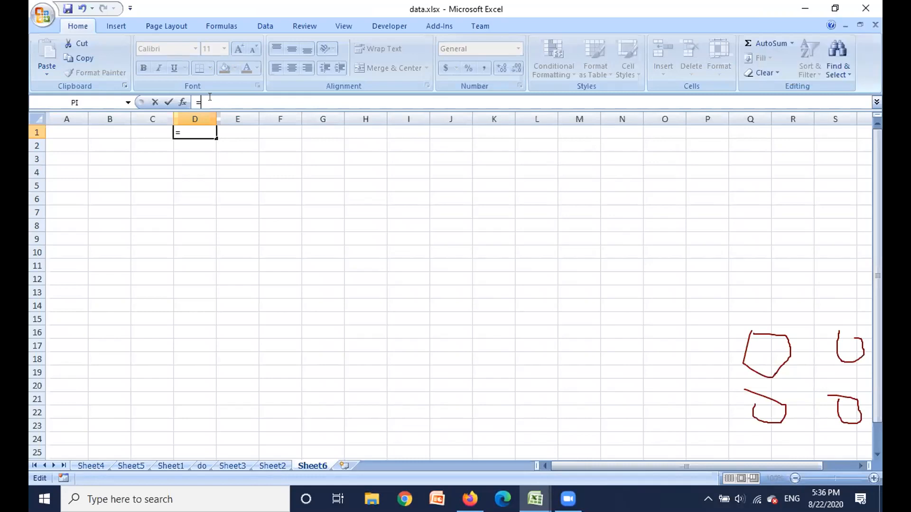
text(CO)
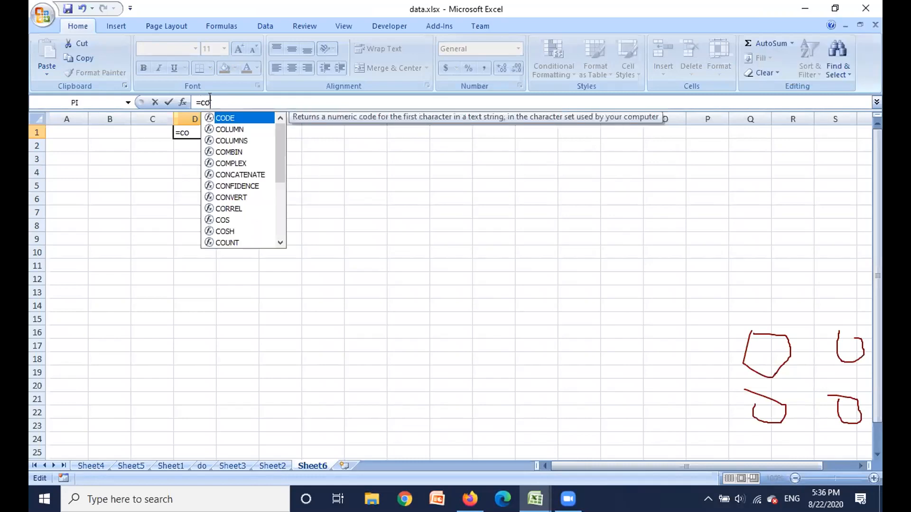
text(n)
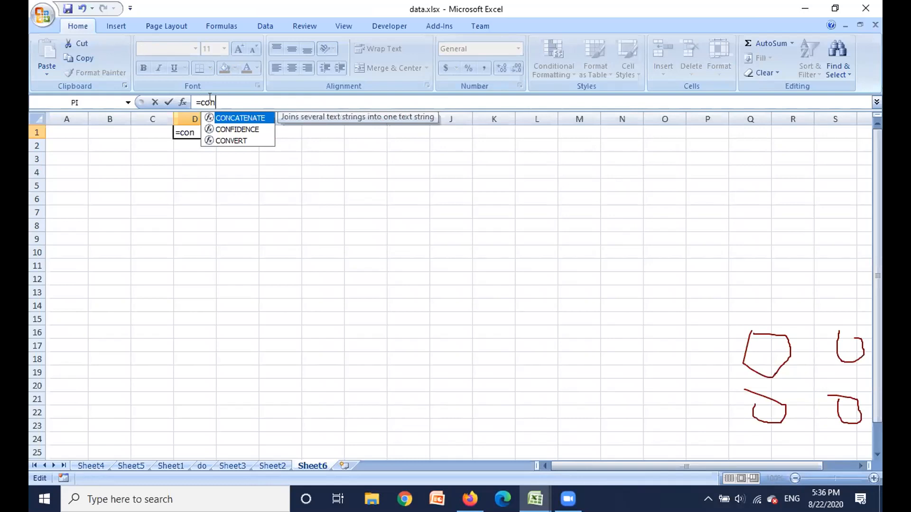
text(t)
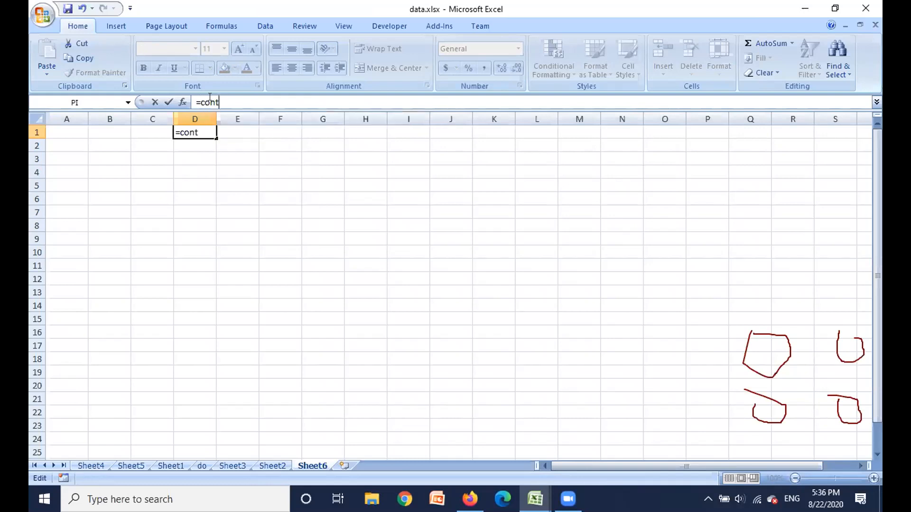
text(ol()
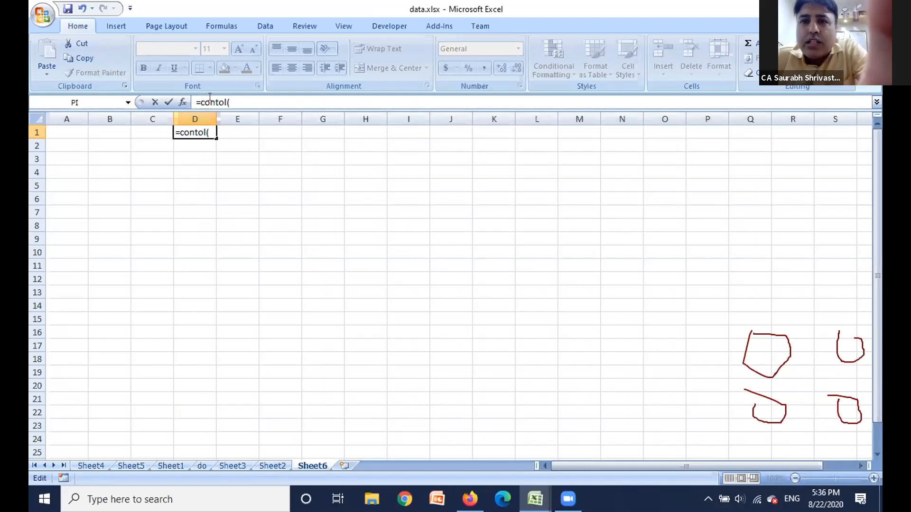
key(BackSpace)
key(BackSpace)
key(BackSpace)
key(BackSpace)
key(BackSpace)
key(BackSpace)
key(BackSpace)
key(Escape)
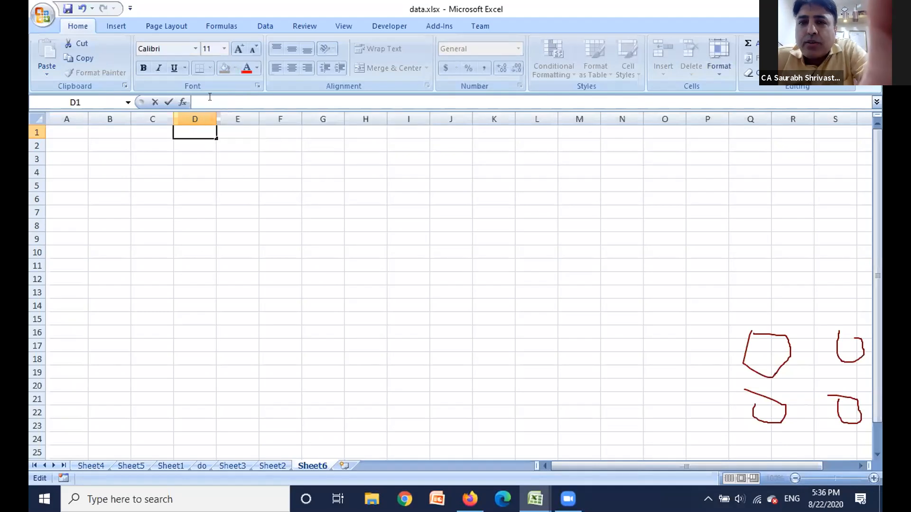
click(322, 143)
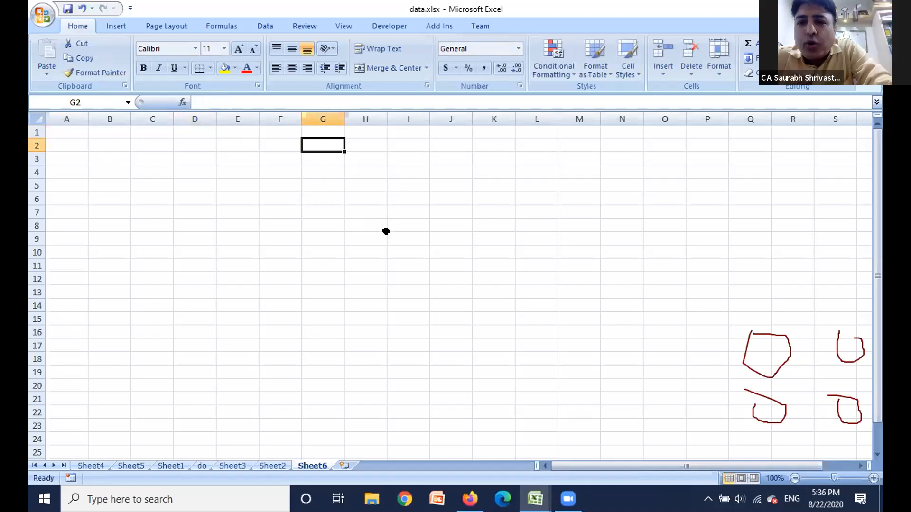
Enter 4 in cell H8 and 8 in cell H9 of the new worksheet
click(376, 221)
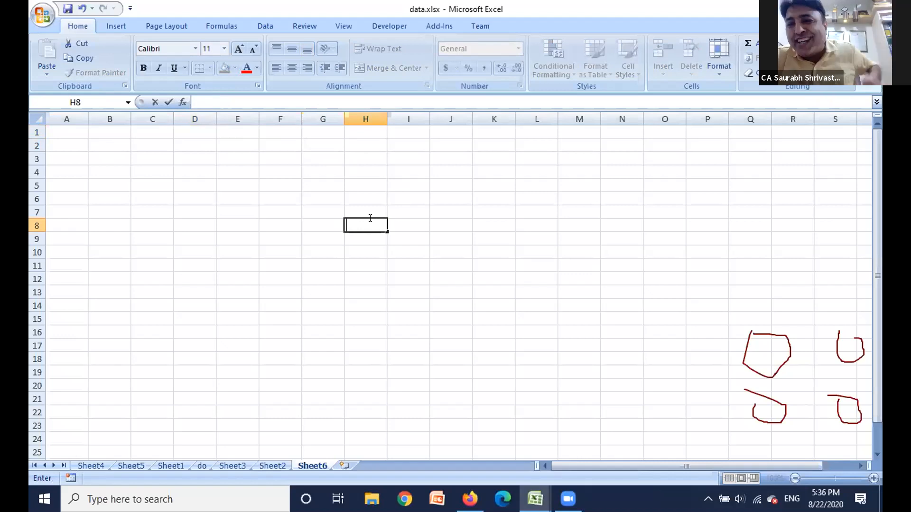
text(4)
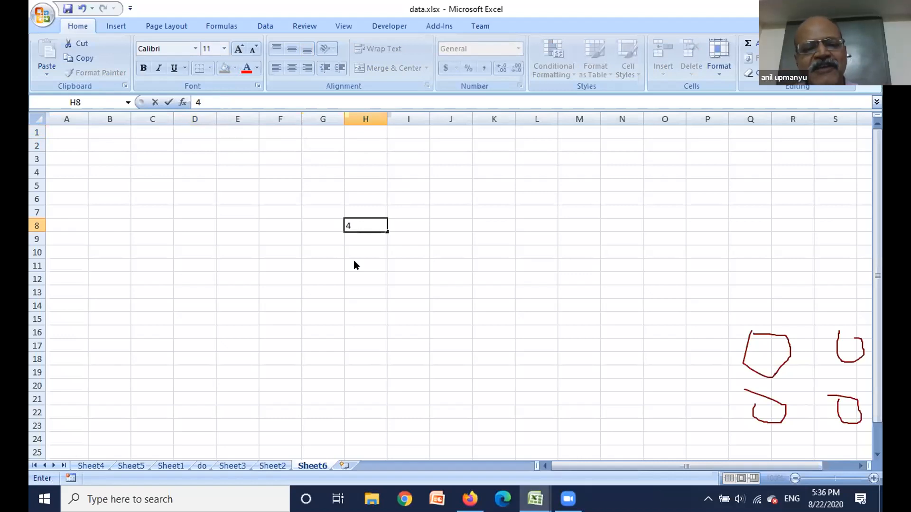
click(364, 248)
click(364, 238)
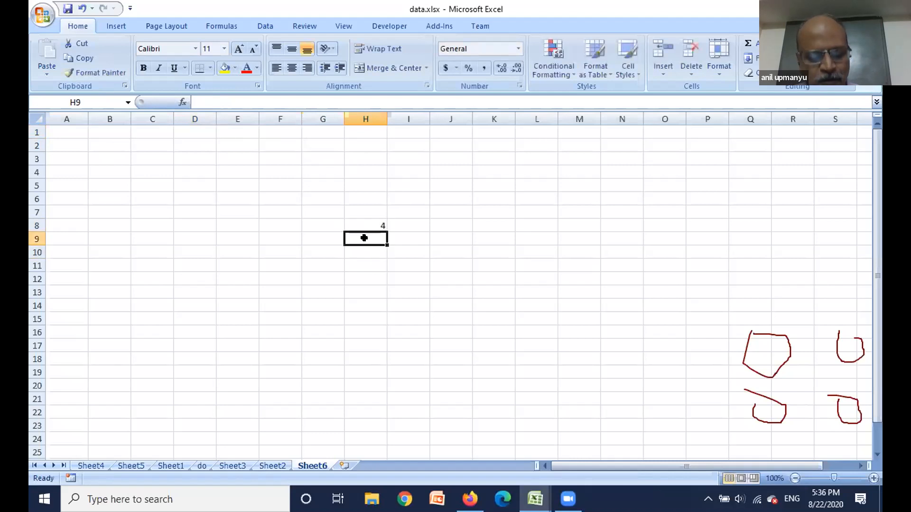
text(8)
Add the two numbers in cell H11 with the formula =H8+H9 and select that cell to show its formula
click(358, 264)
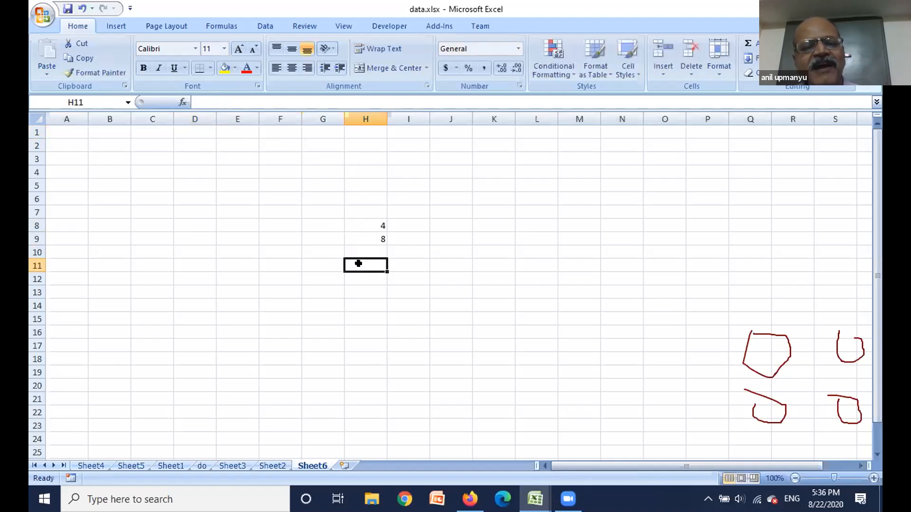
text(=)
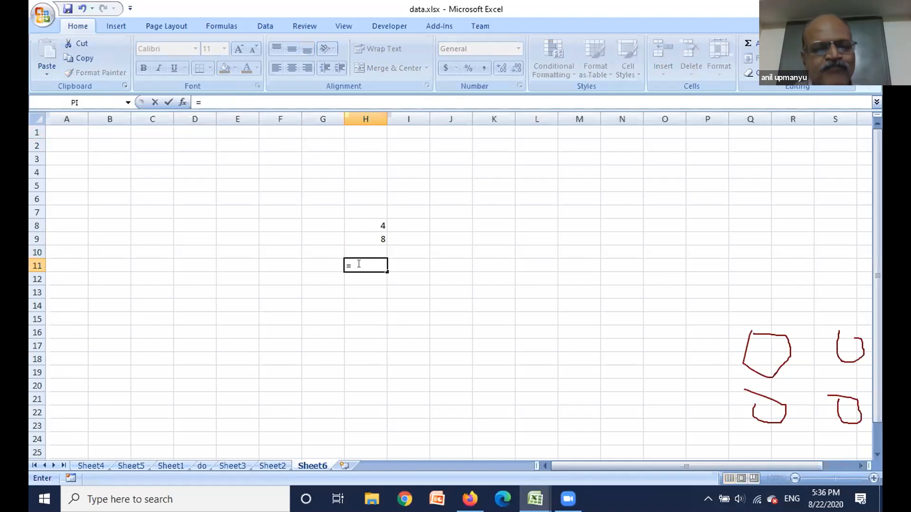
click(368, 222)
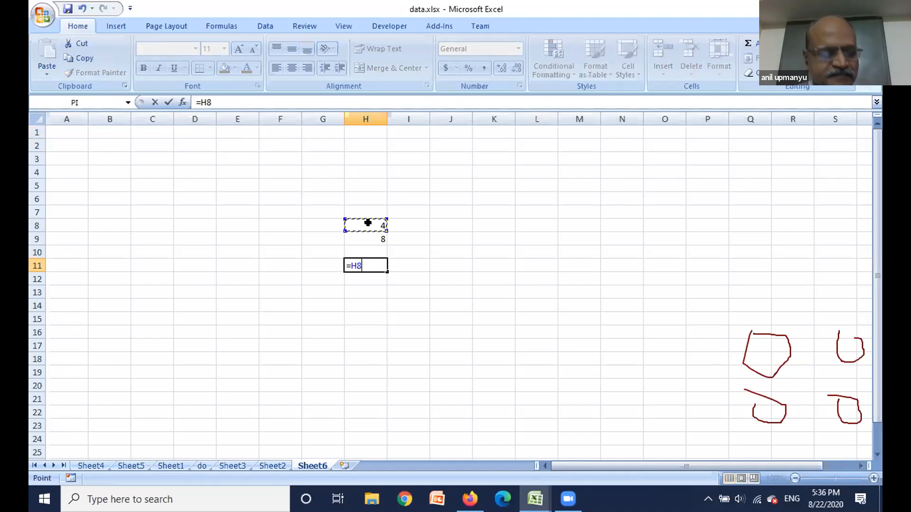
text(+)
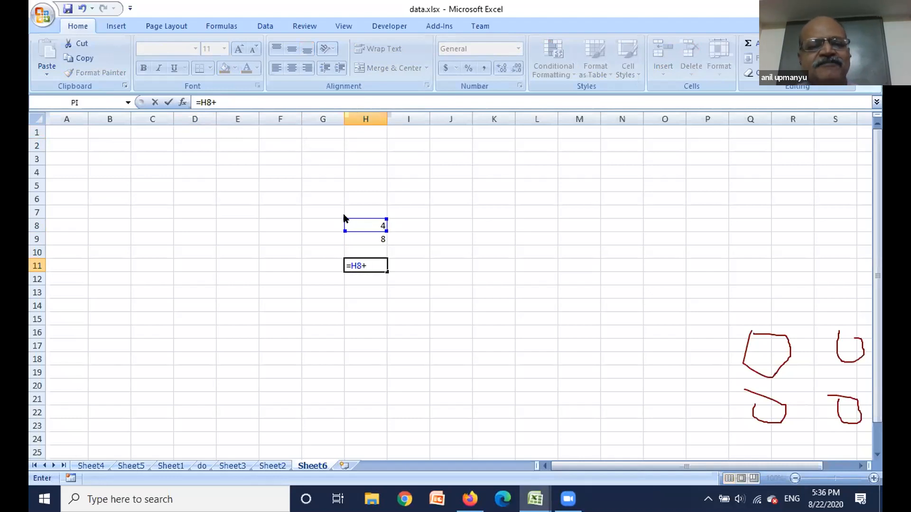
click(364, 239)
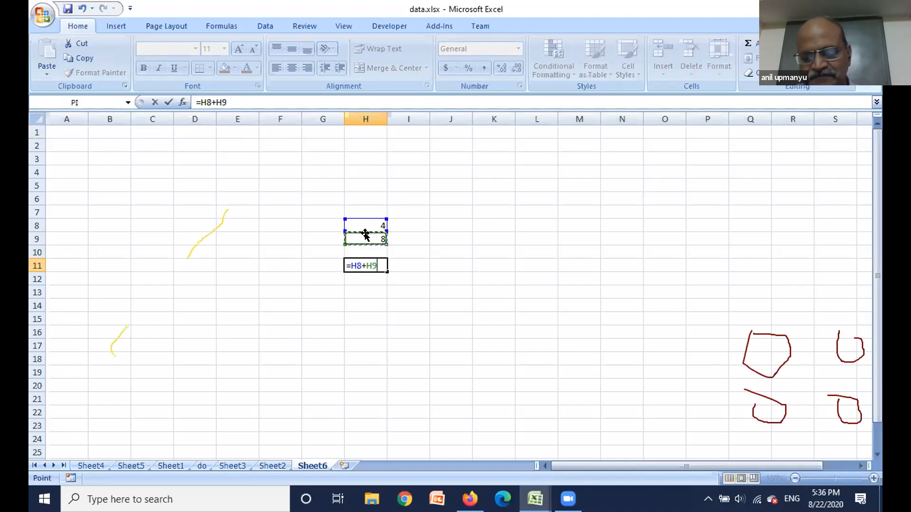
key(Return)
click(365, 264)
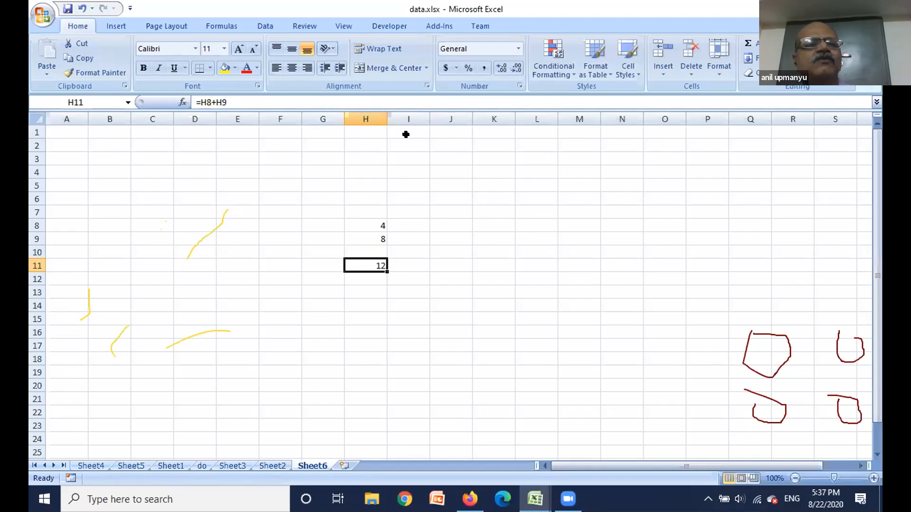
click(259, 27)
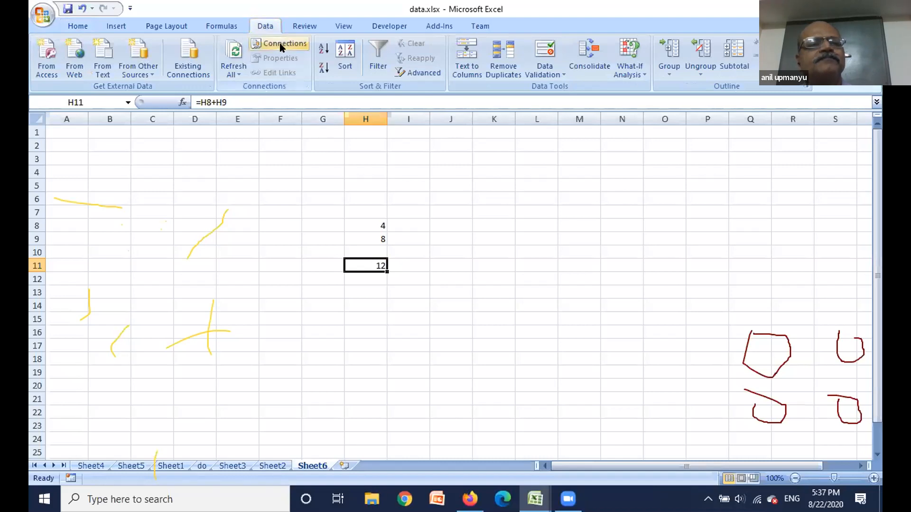
click(299, 27)
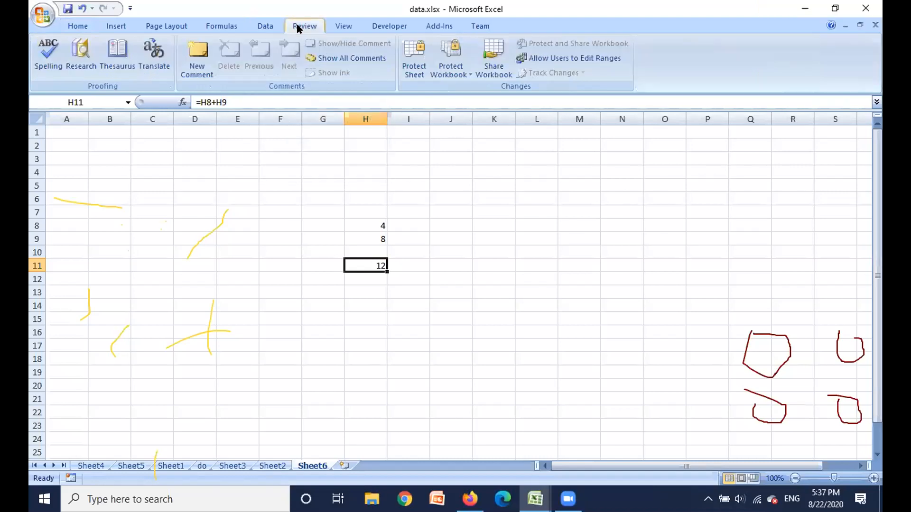
click(265, 25)
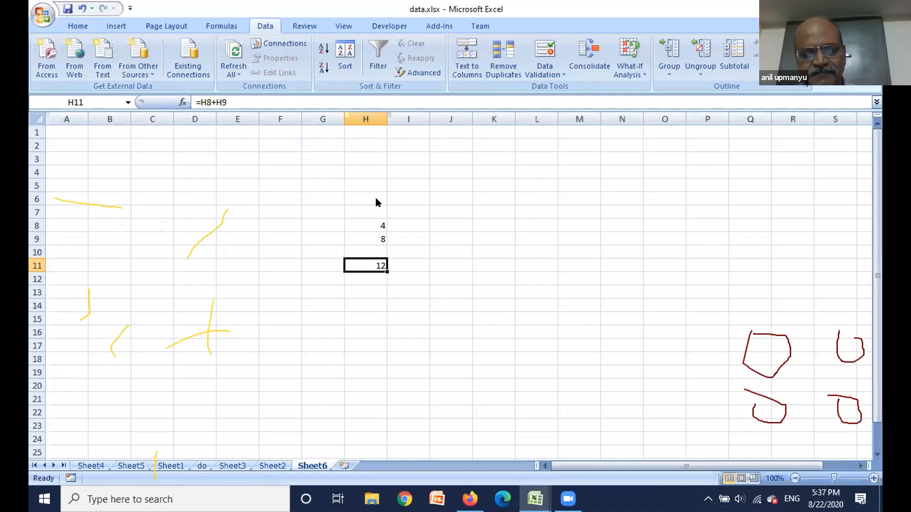
Hide row 11 and column H of the formula cell, and undo both changes
key(ctrl+9)
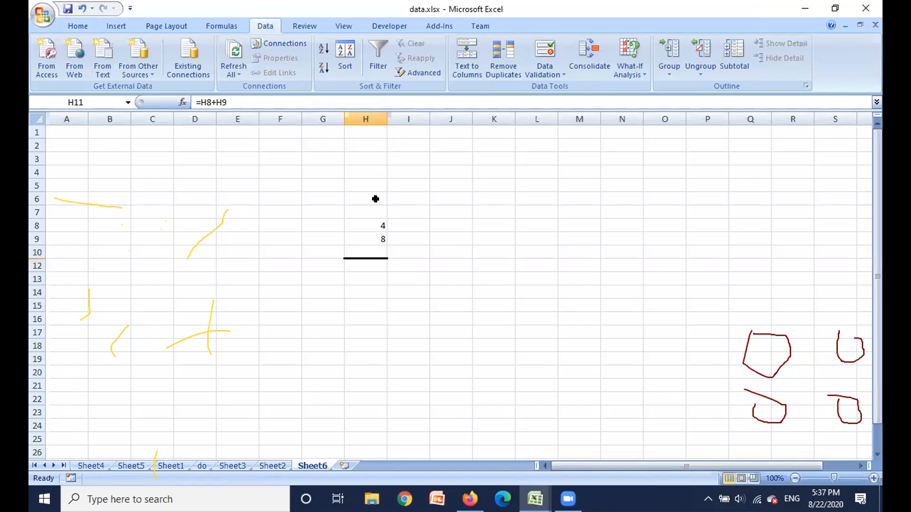
key(ctrl+0)
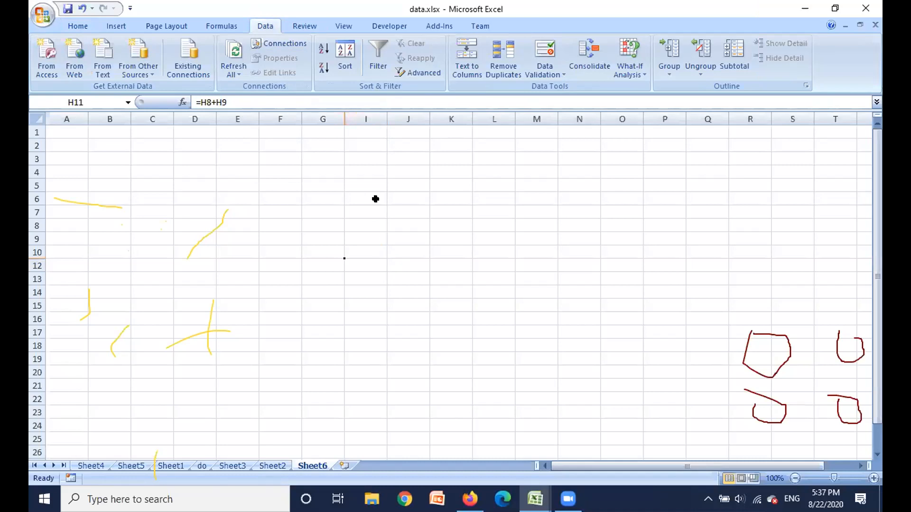
click(83, 8)
click(82, 7)
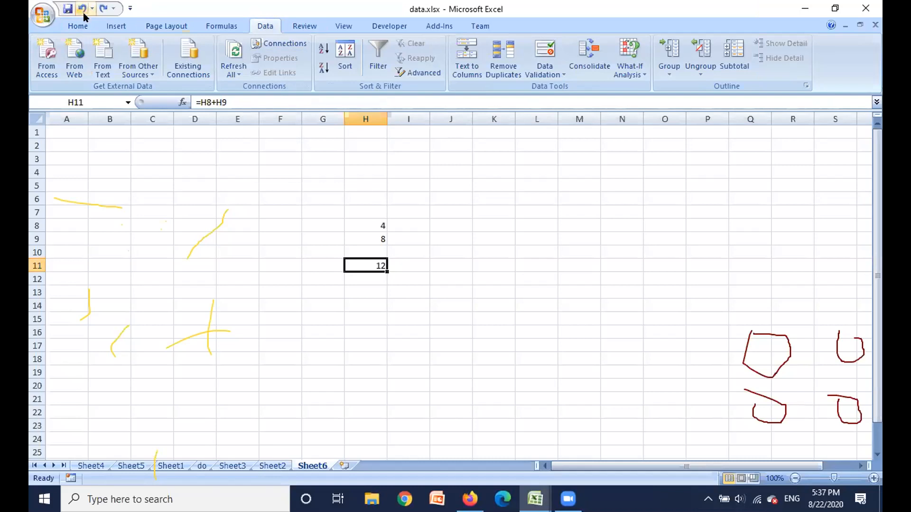
click(419, 334)
click(364, 261)
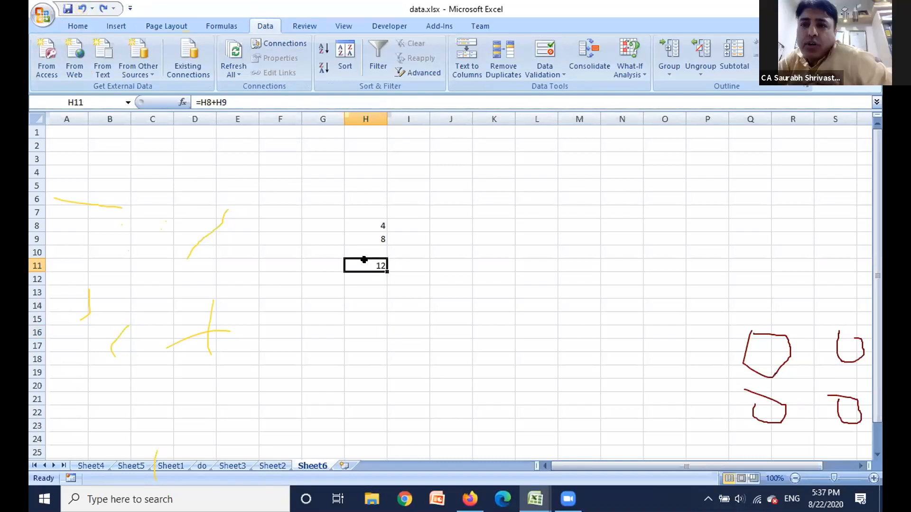
right_click(364, 262)
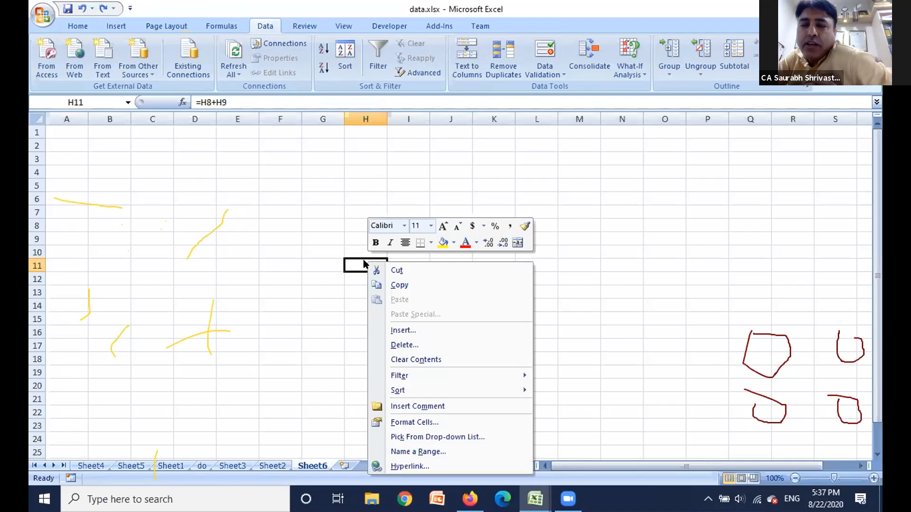
key(Escape)
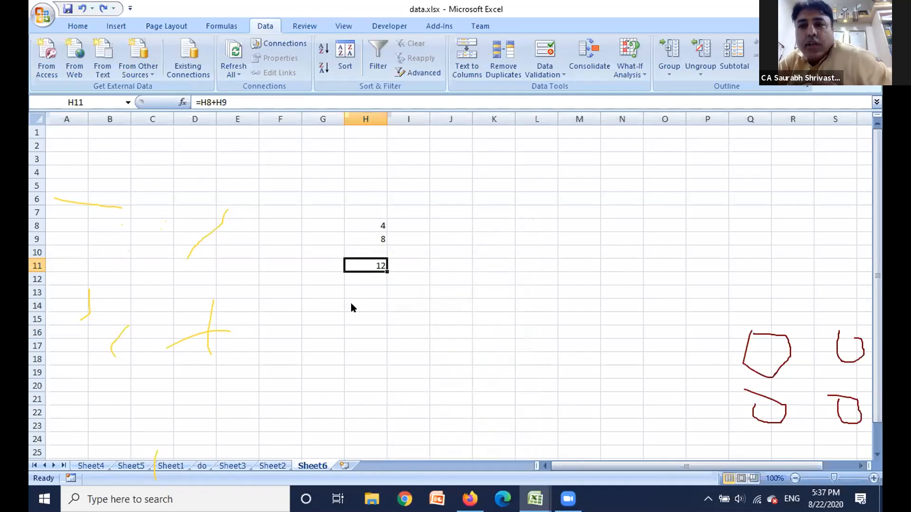
text())
key(BackSpace)
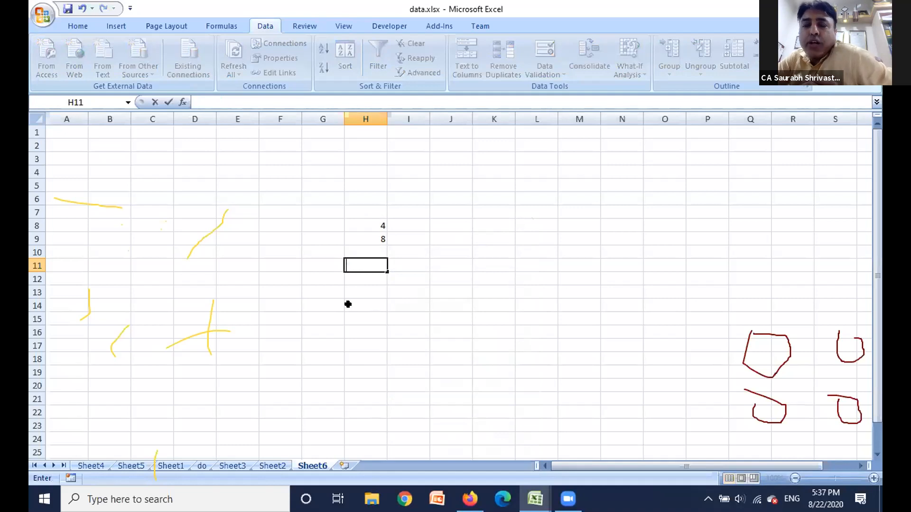
click(82, 9)
text(=)
click(421, 348)
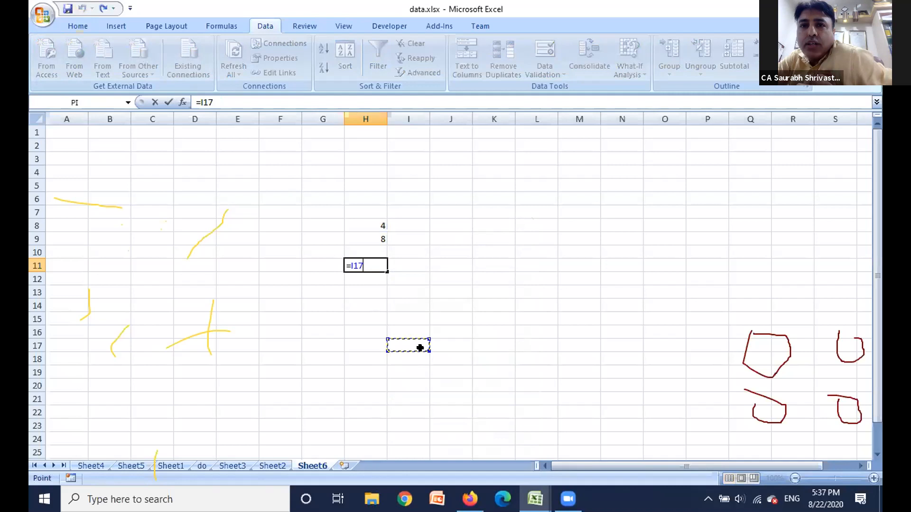
key(Escape)
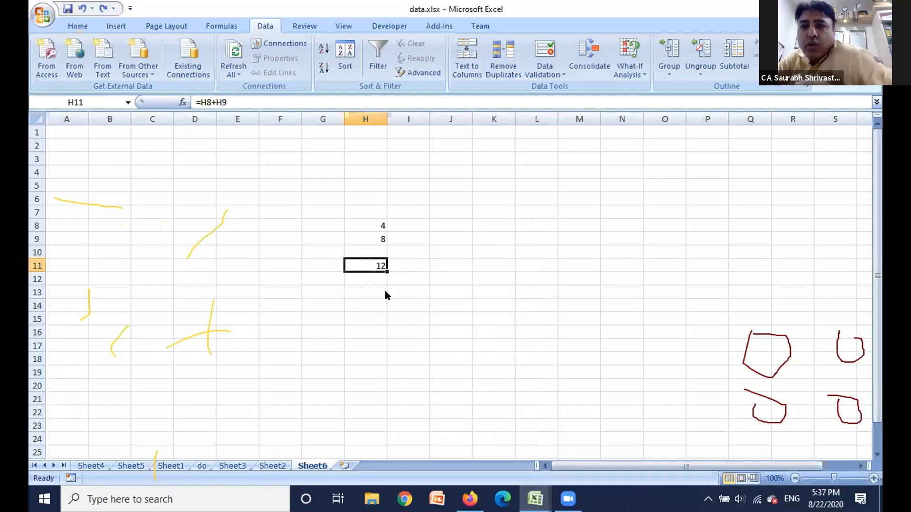
key(ctrl+0)
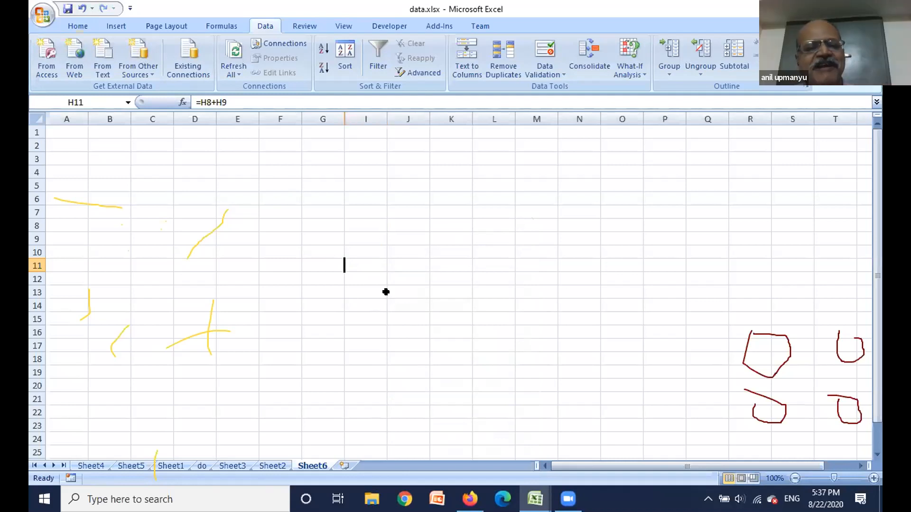
click(82, 10)
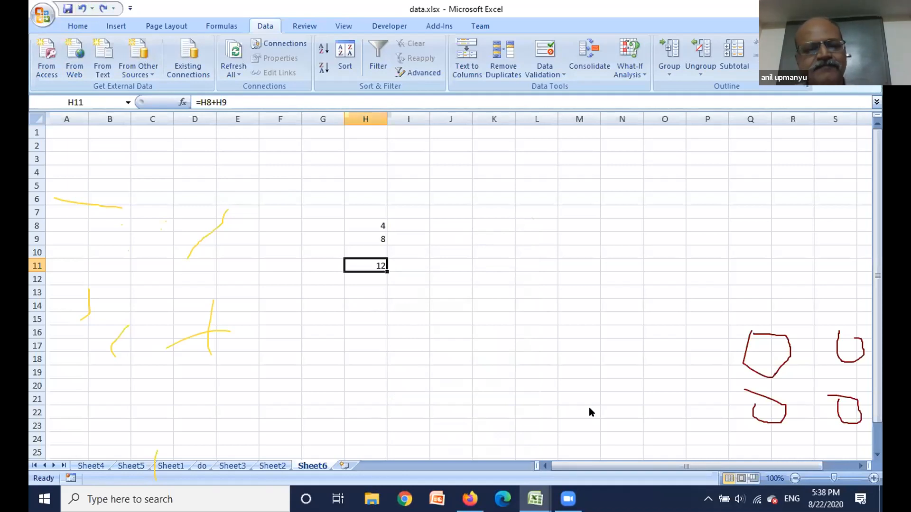
Look for the dependents and direct precedents of the formula in H11, and return to H11
key(ctrl+bracketright)
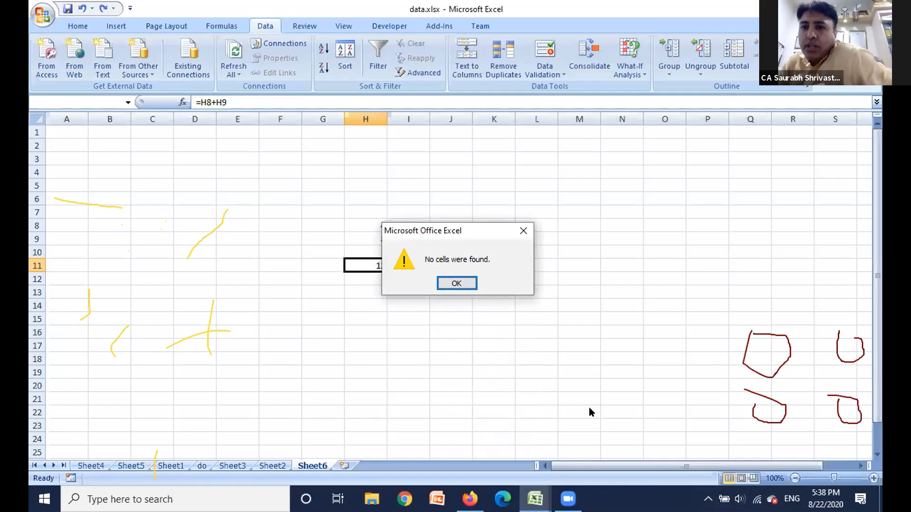
click(456, 284)
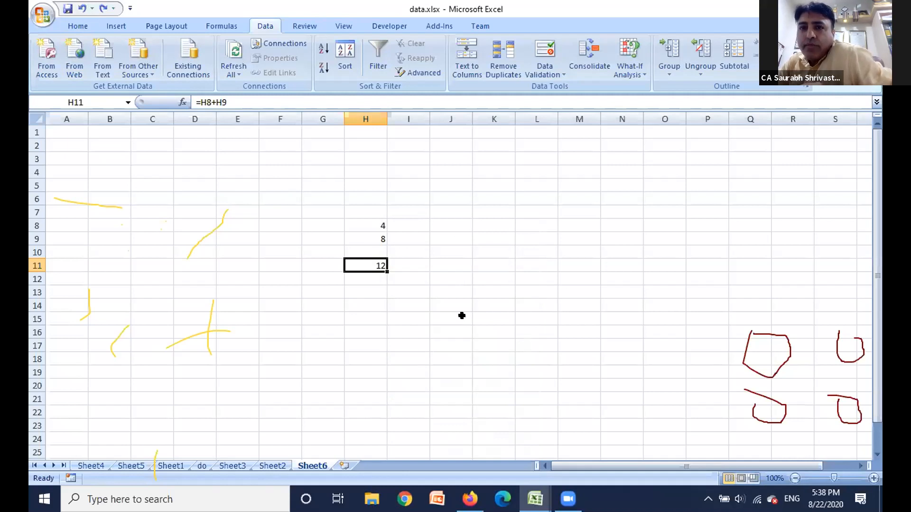
key(ctrl+bracketleft)
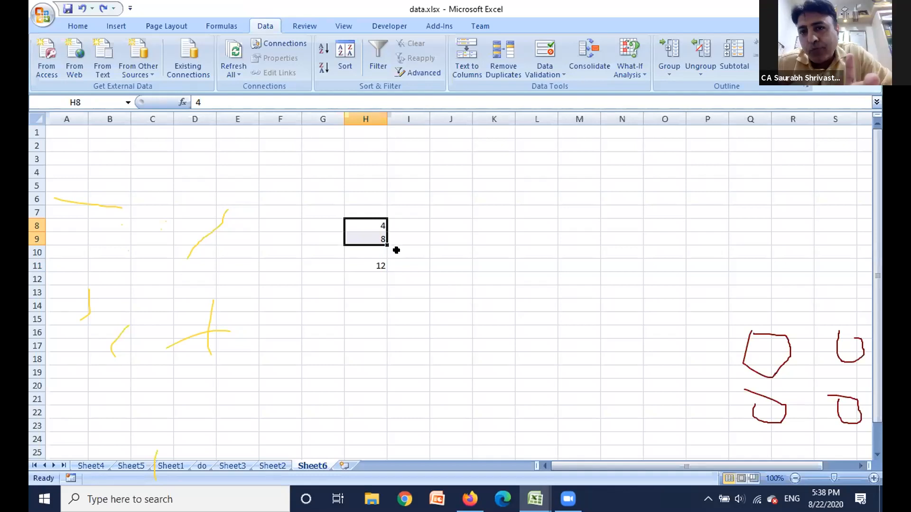
click(365, 219)
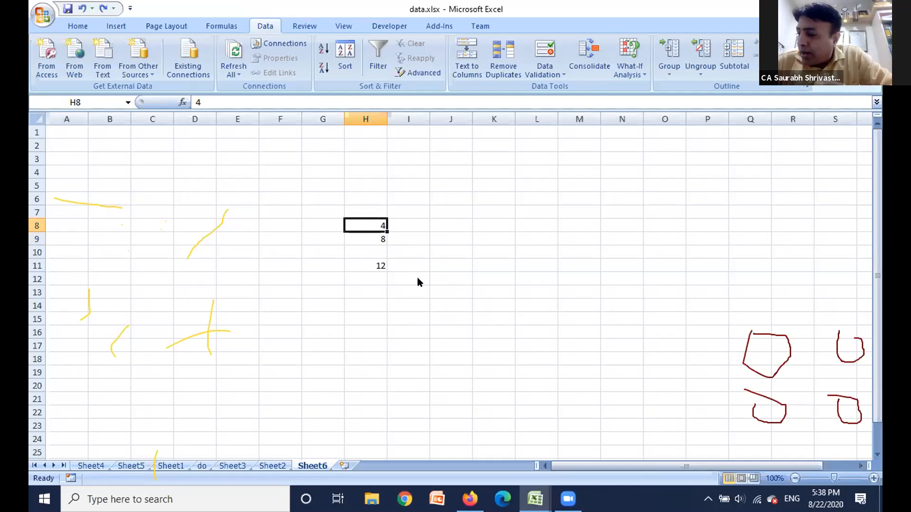
key(Down)
key(Down)
key(Down)
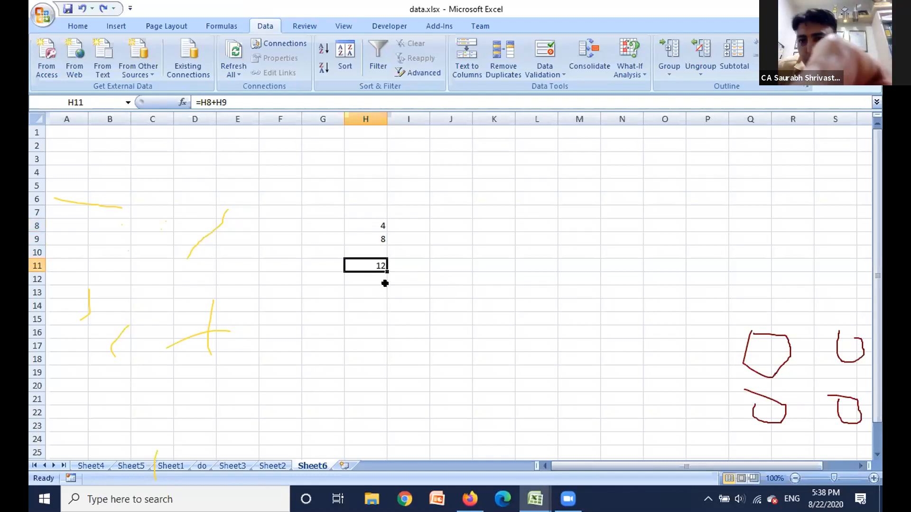
Add a new worksheet after Sheet6 and enter 9 in its cell H5
click(342, 468)
click(364, 185)
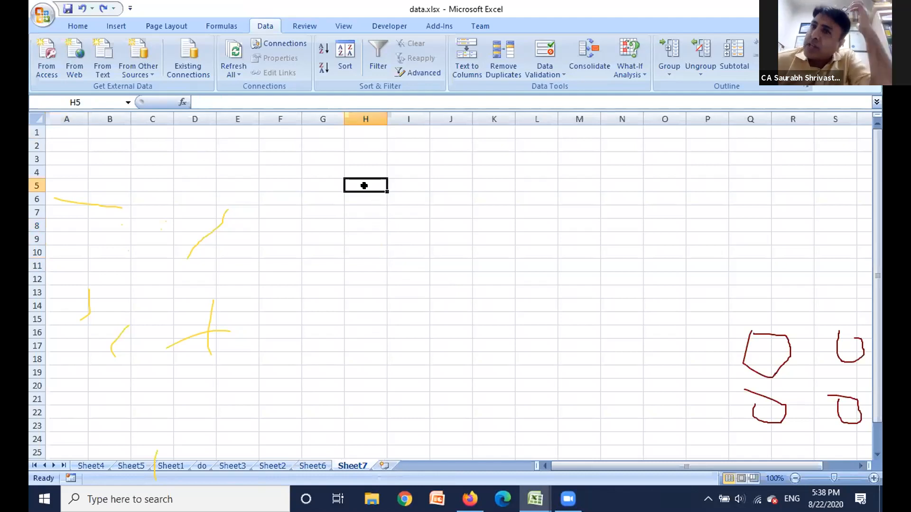
text(9)
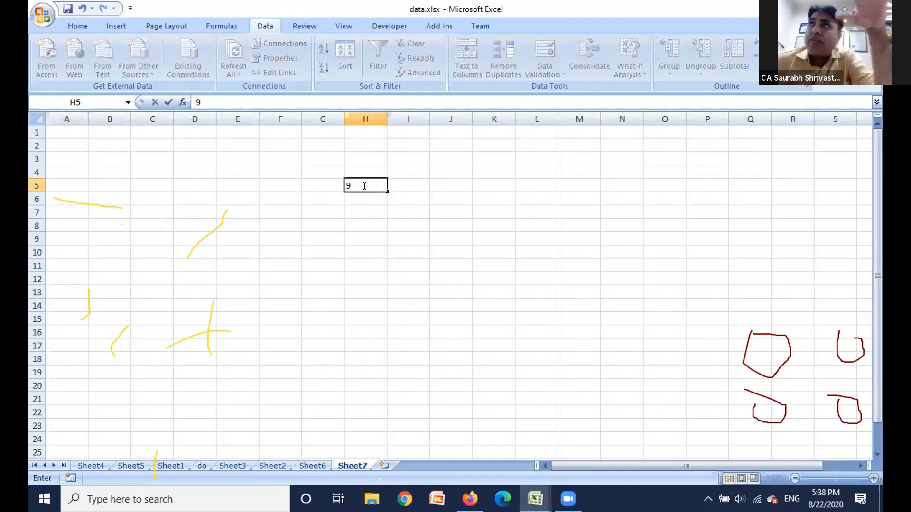
key(Return)
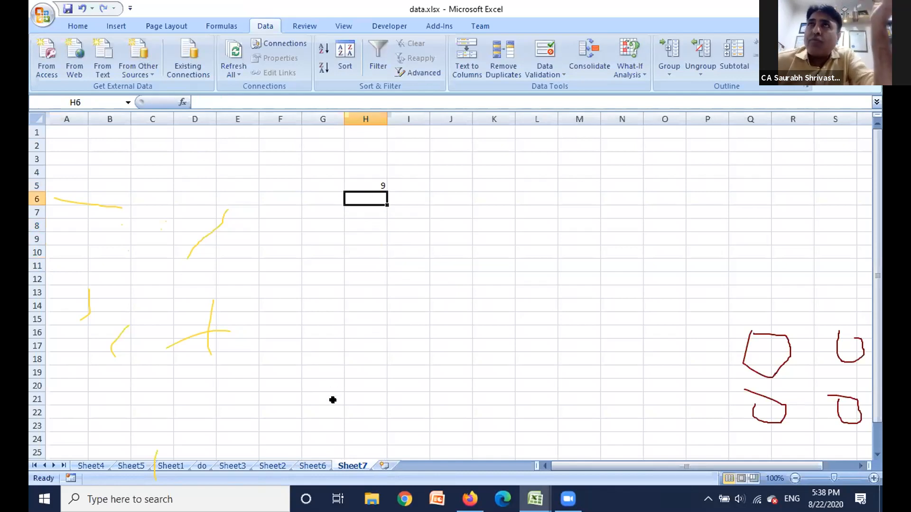
Extend the formula in Sheet6 cell H11 to =H8+H9+Sheet7!H5 and select the cell to show it
click(311, 466)
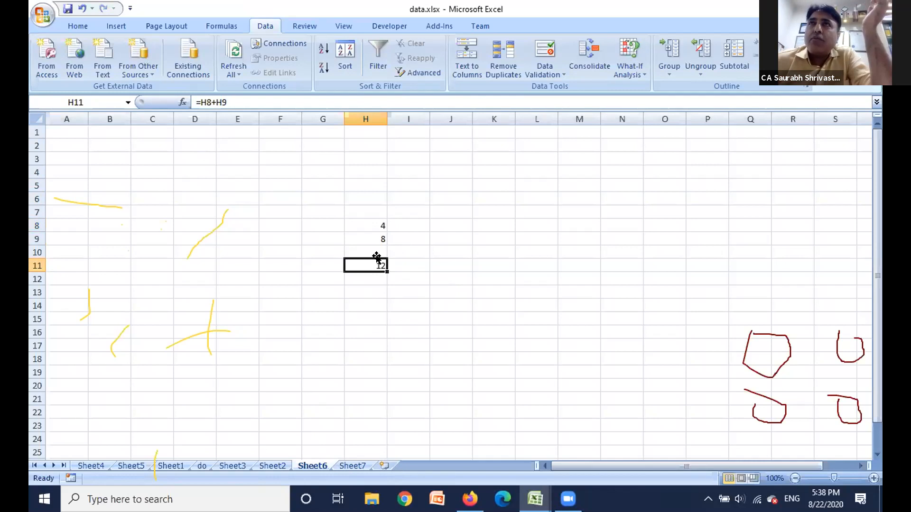
click(336, 101)
text(+)
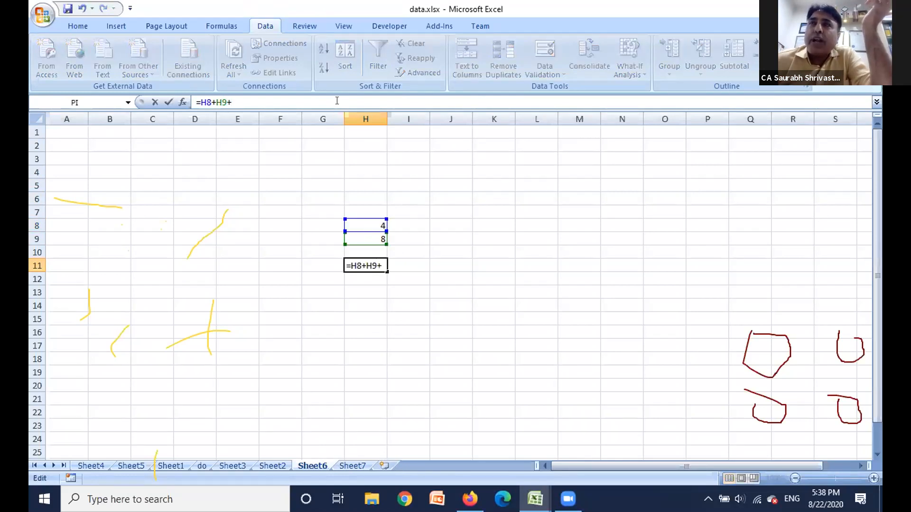
click(351, 466)
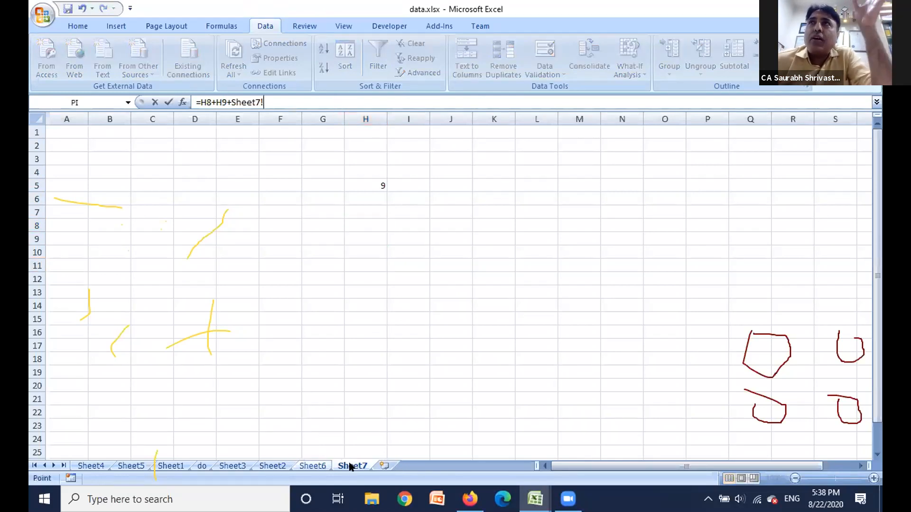
click(367, 182)
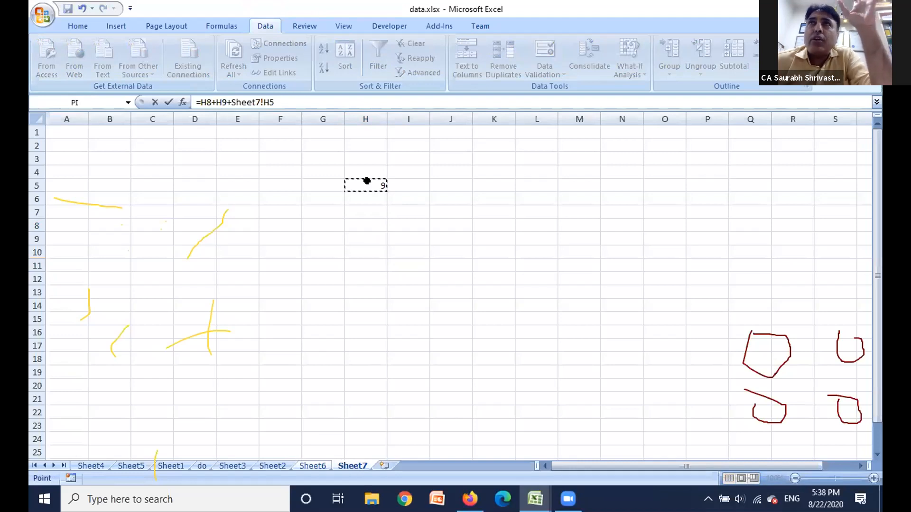
key(Return)
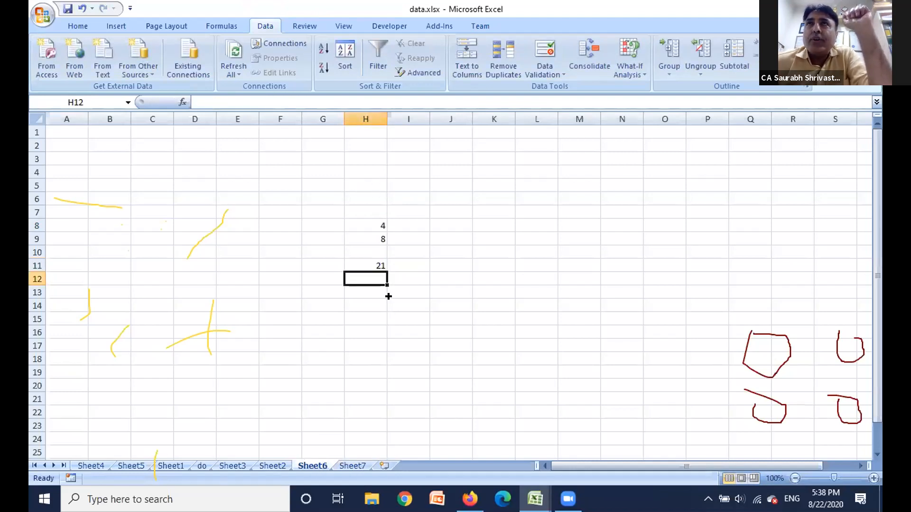
click(377, 264)
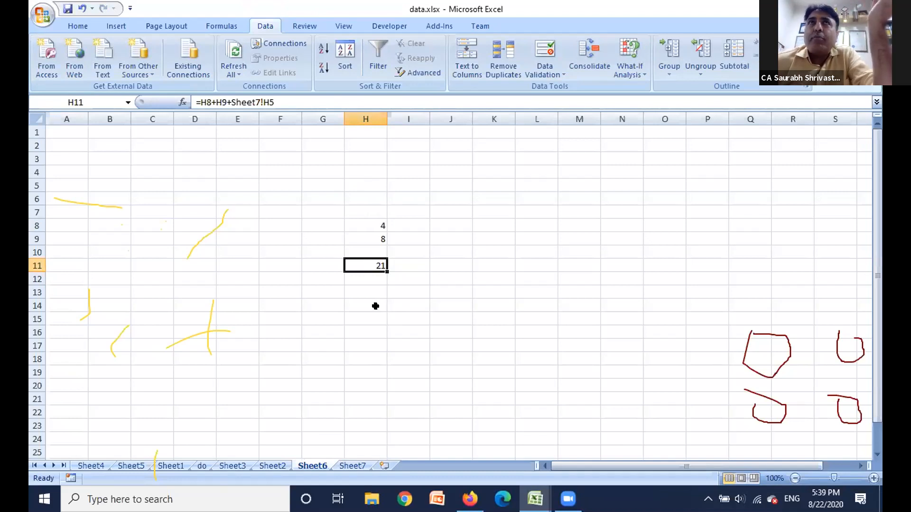
Try to jump from cell H5 on Sheet7 to its direct precedents
click(350, 466)
click(362, 180)
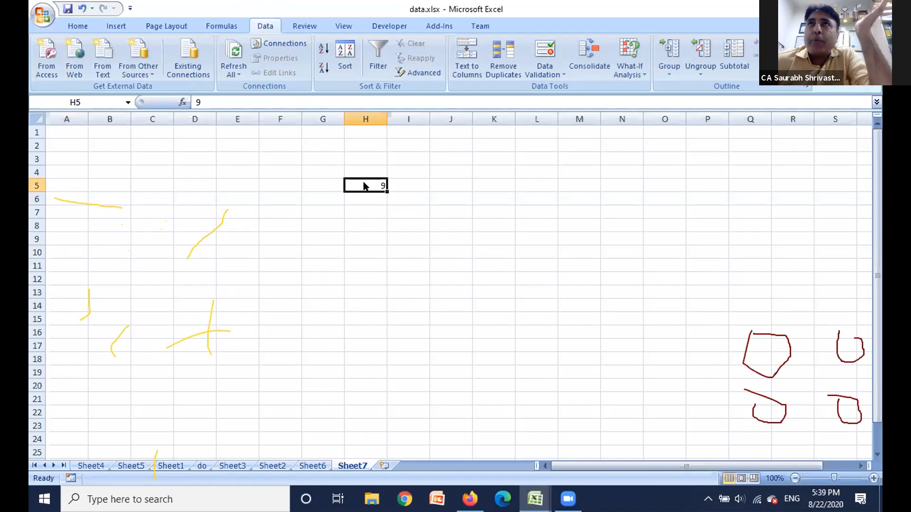
key(ctrl+bracketleft)
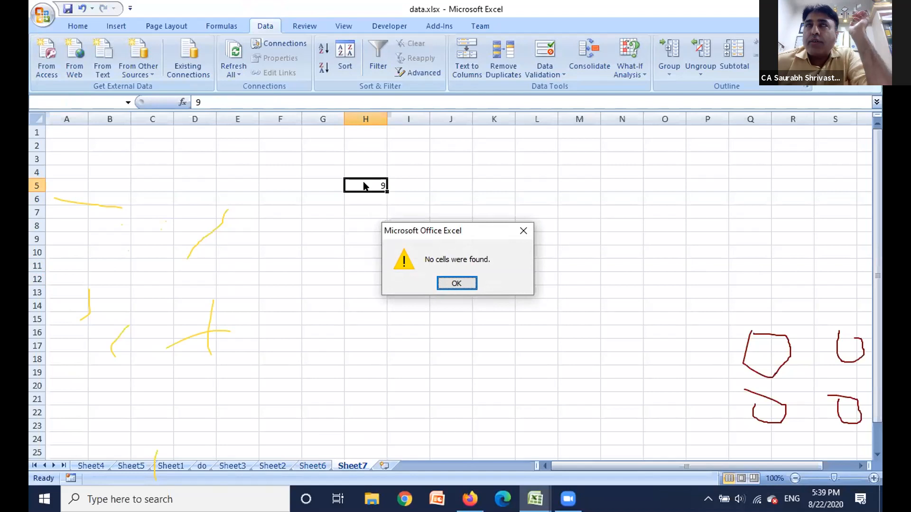
click(454, 283)
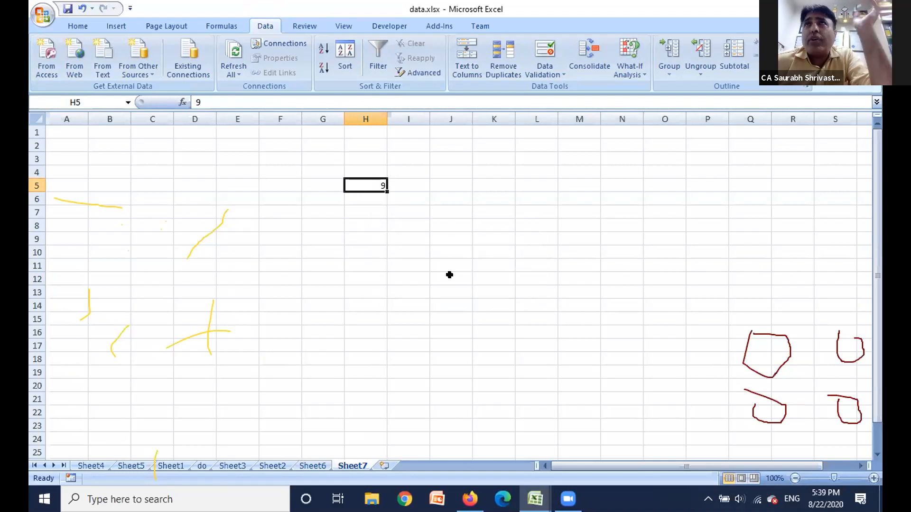
Look for the dependents and direct precedents of H11 on Sheet6, and deselect the range in cell M8
click(311, 466)
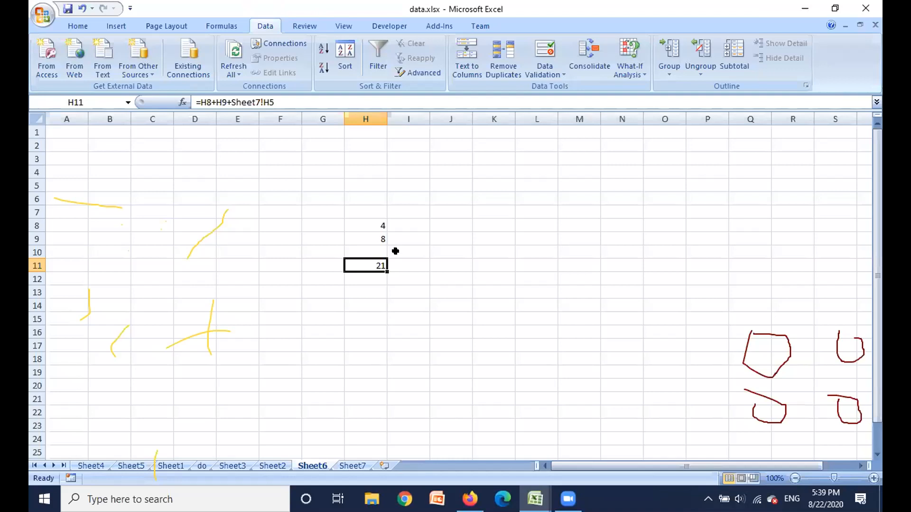
key(ctrl+bracketright)
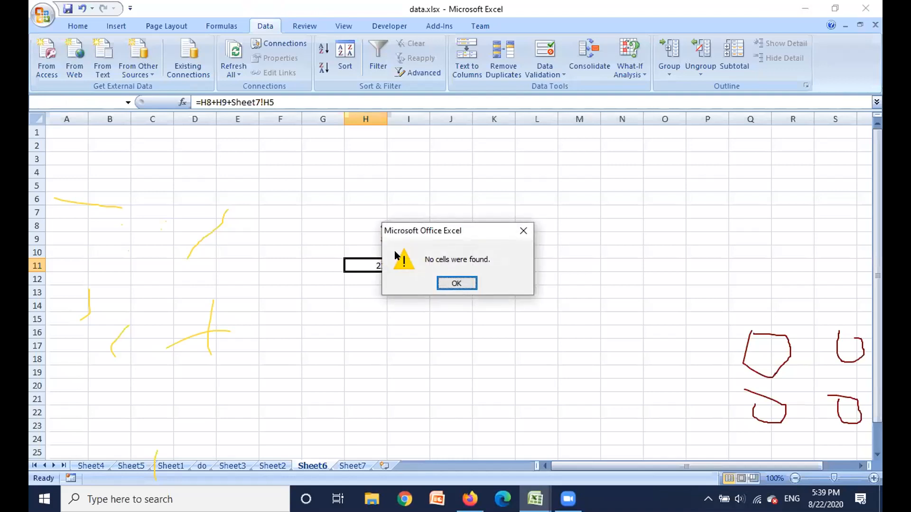
click(457, 283)
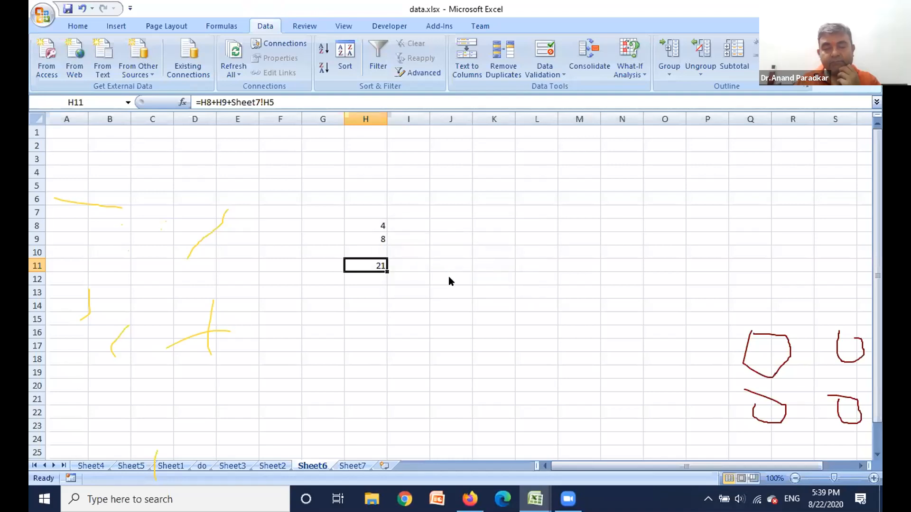
key(ctrl+bracketleft)
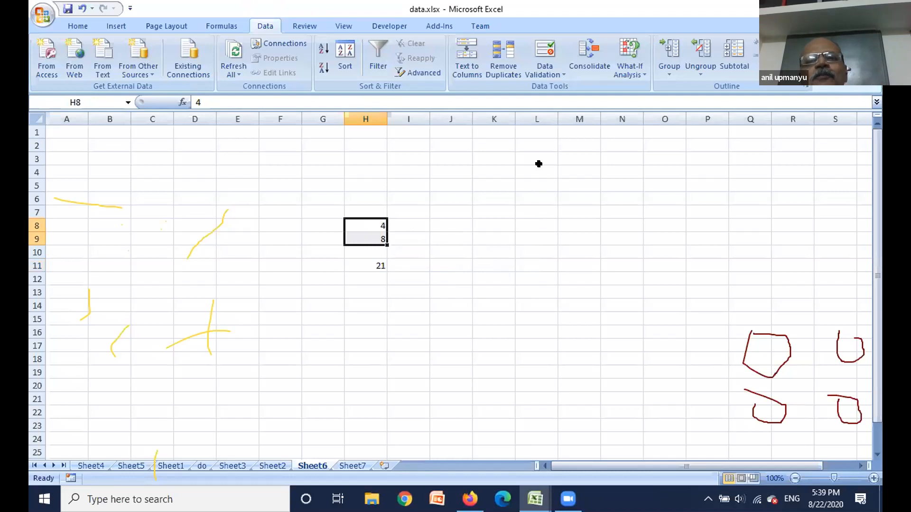
click(577, 221)
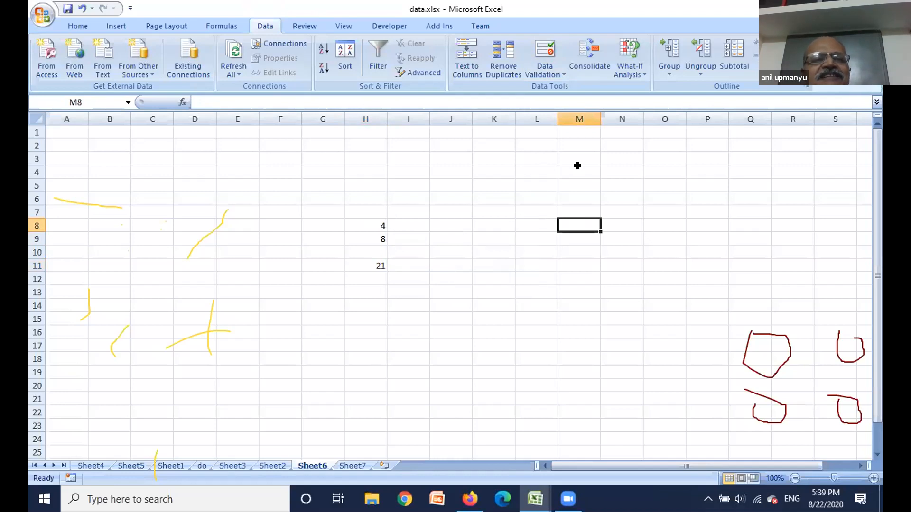
Show the Trace Precedents arrows for the formula in cell H11
click(302, 27)
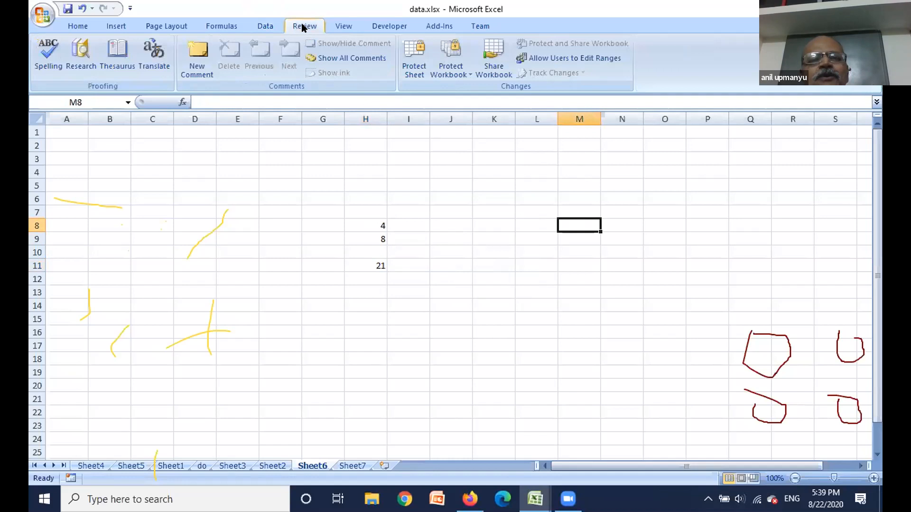
click(262, 26)
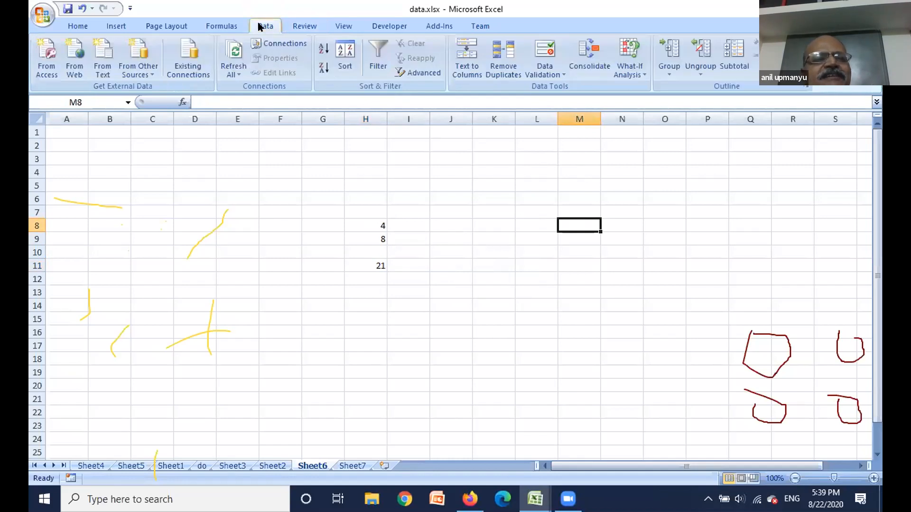
click(235, 26)
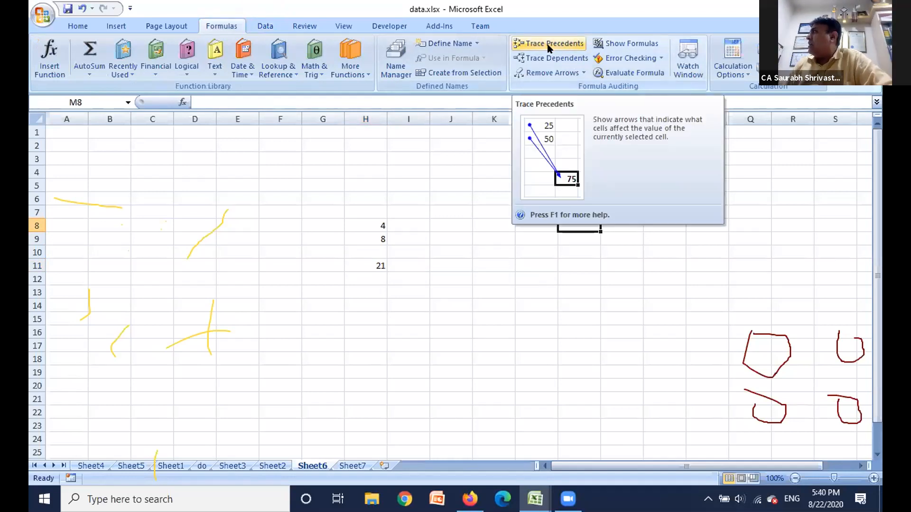
click(431, 334)
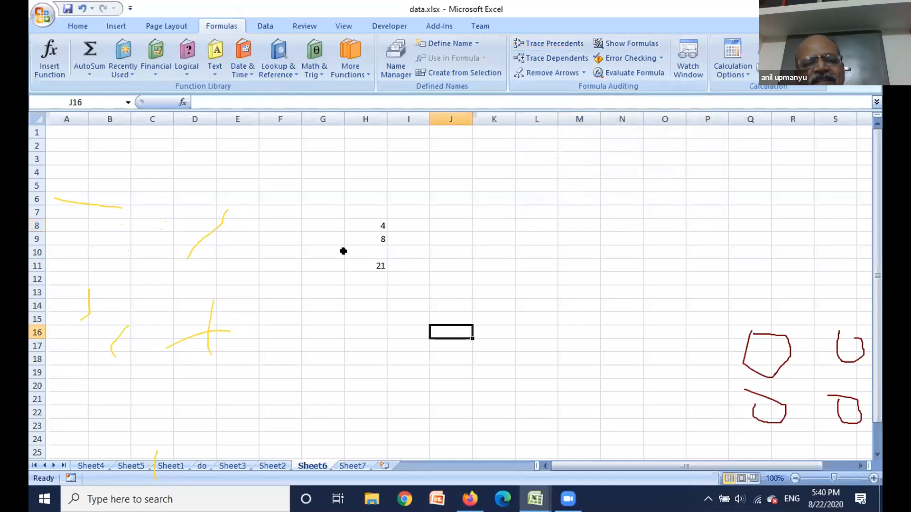
click(378, 263)
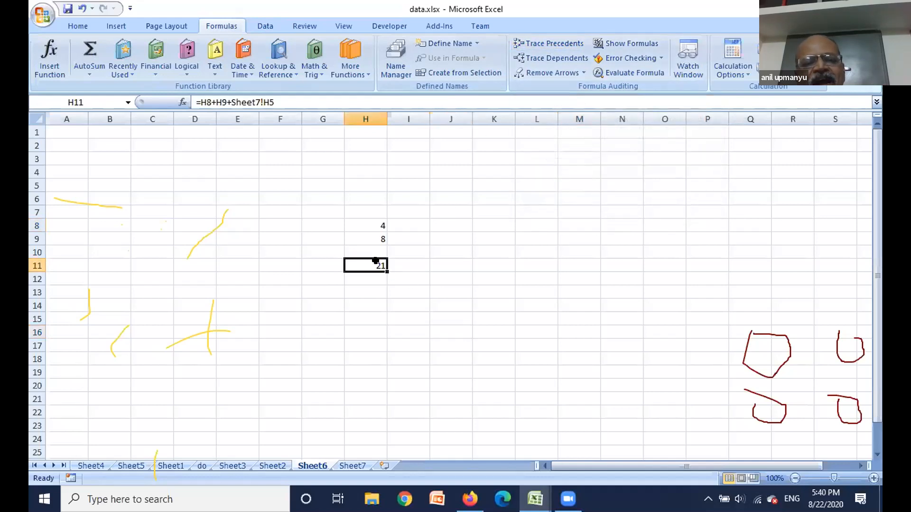
click(553, 45)
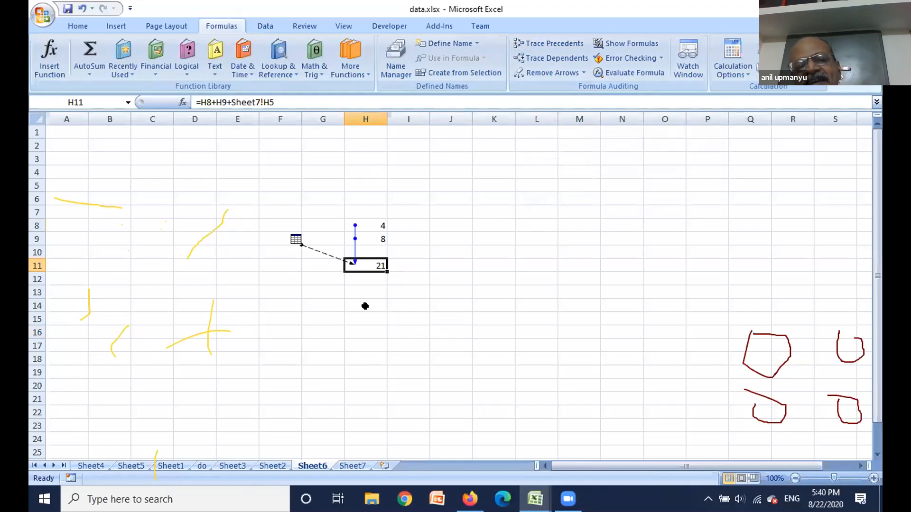
Try to follow the dashed arrow's worksheet marker near F9 to the precedent on the other sheet
double_click(292, 233)
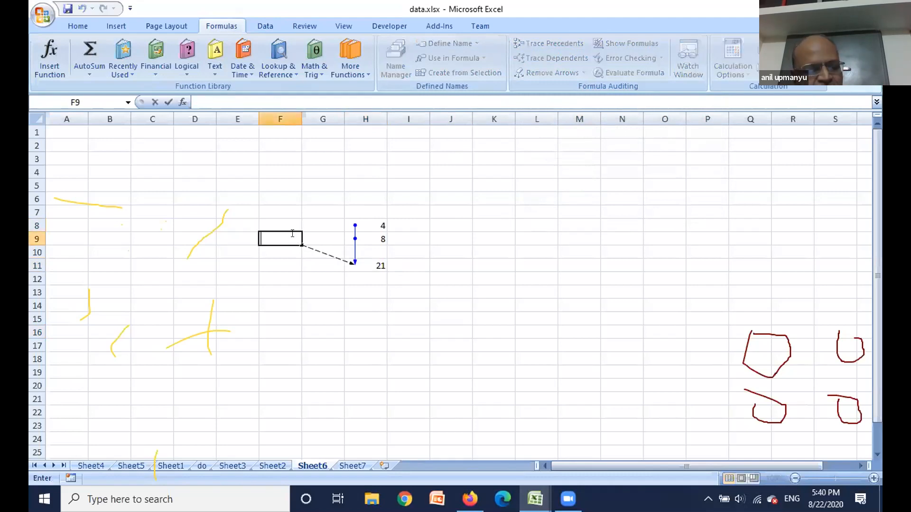
key(Escape)
click(292, 275)
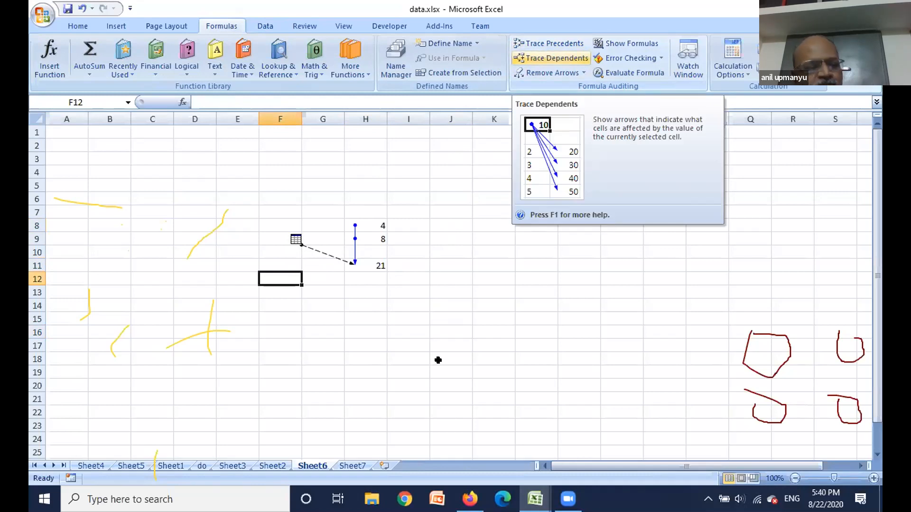
Clear the existing tracer arrows on Sheet6 and trace only the dependents of cell H8
click(368, 359)
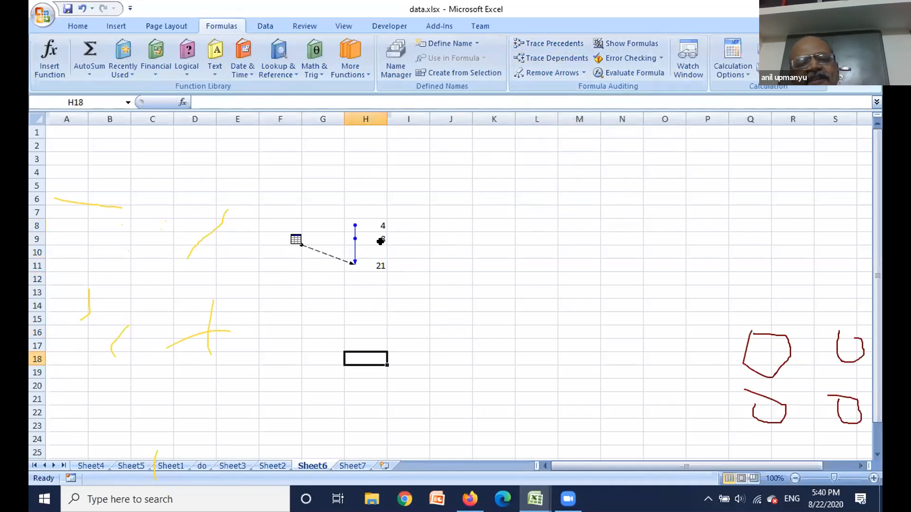
click(378, 225)
click(550, 58)
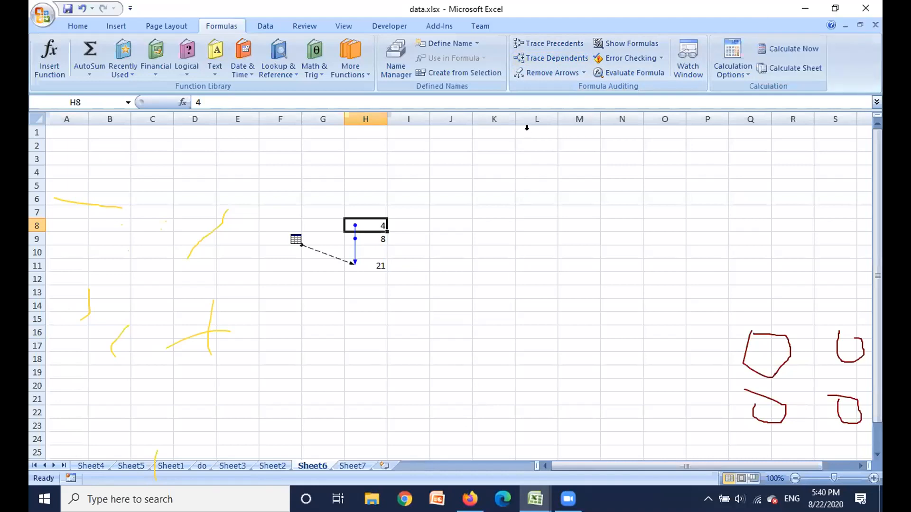
click(542, 75)
click(556, 60)
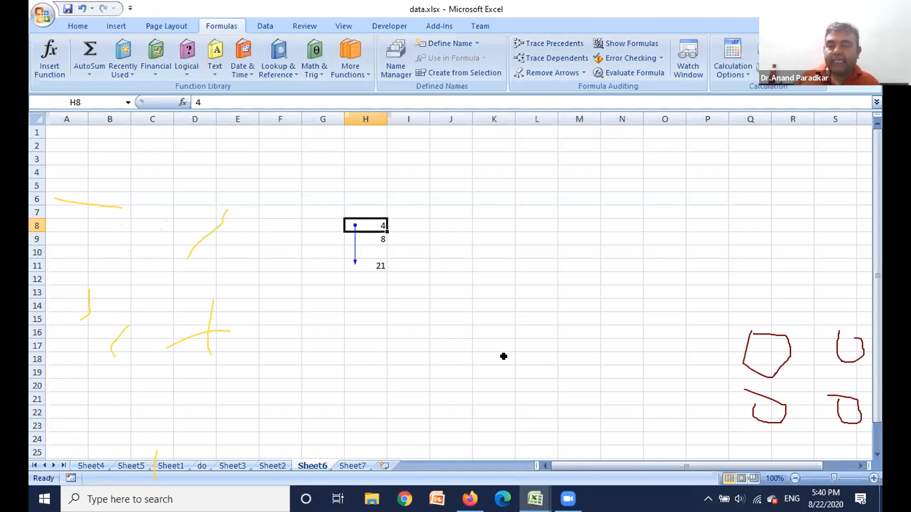
Select H11 and toggle the sheet between values and formulas, leaving the formulas displayed in the cells
click(367, 263)
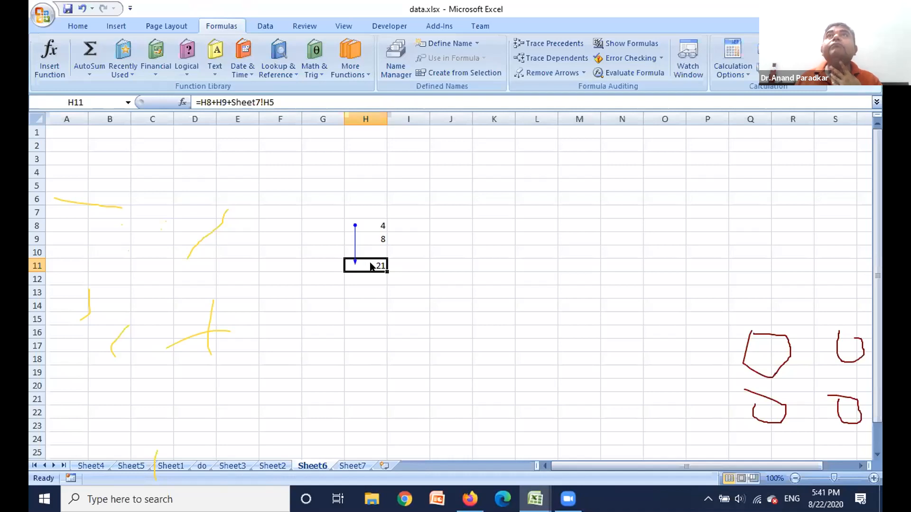
key(ctrl+grave)
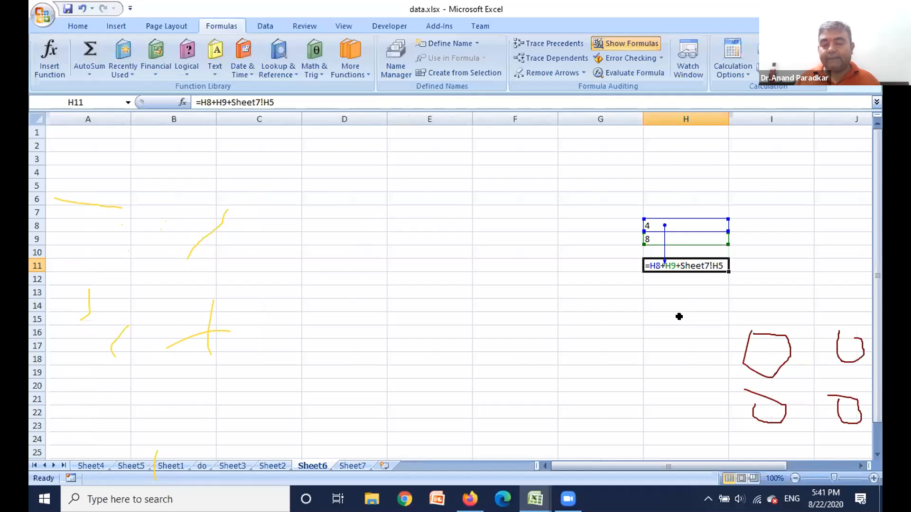
key(ctrl+grave)
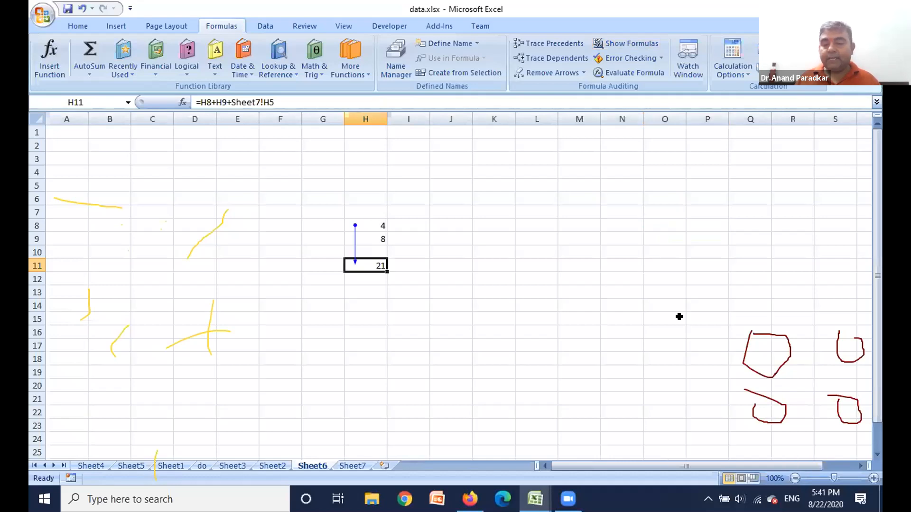
key(ctrl+grave)
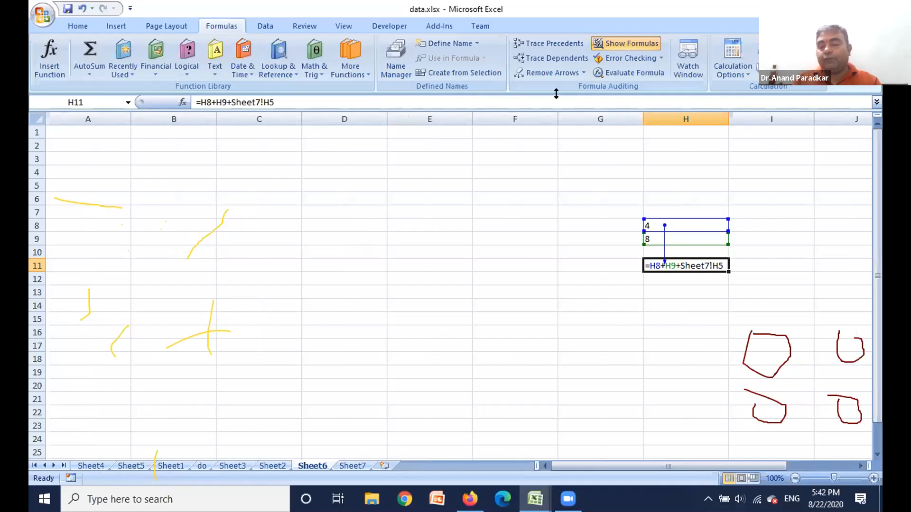
Remove the remaining tracer arrow and open H11's formula for editing to highlight its references
click(545, 71)
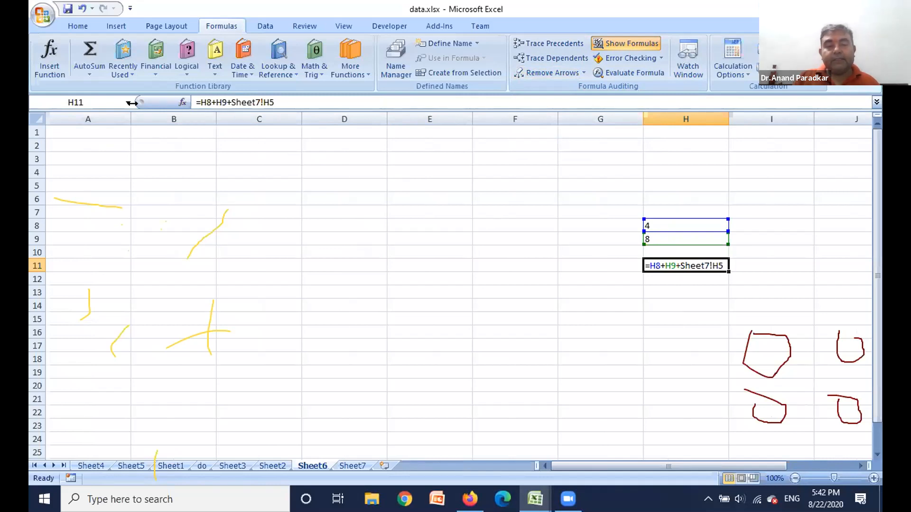
click(273, 102)
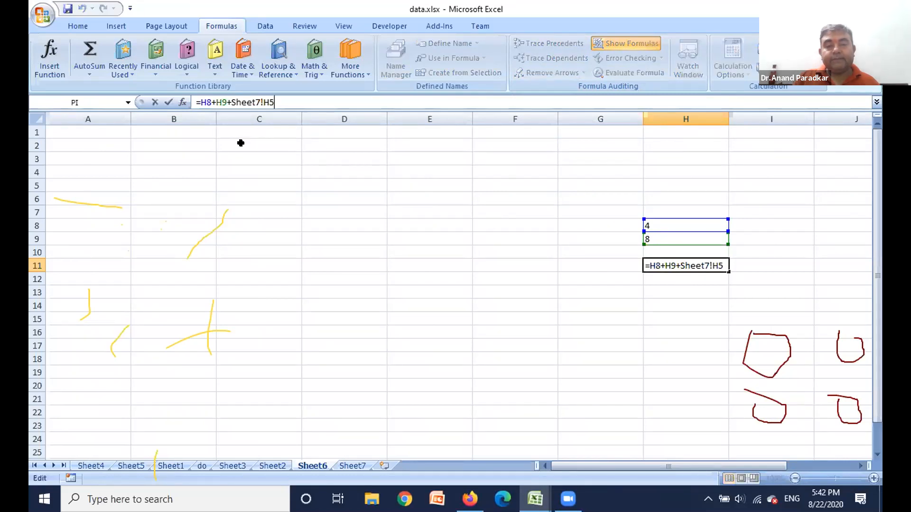